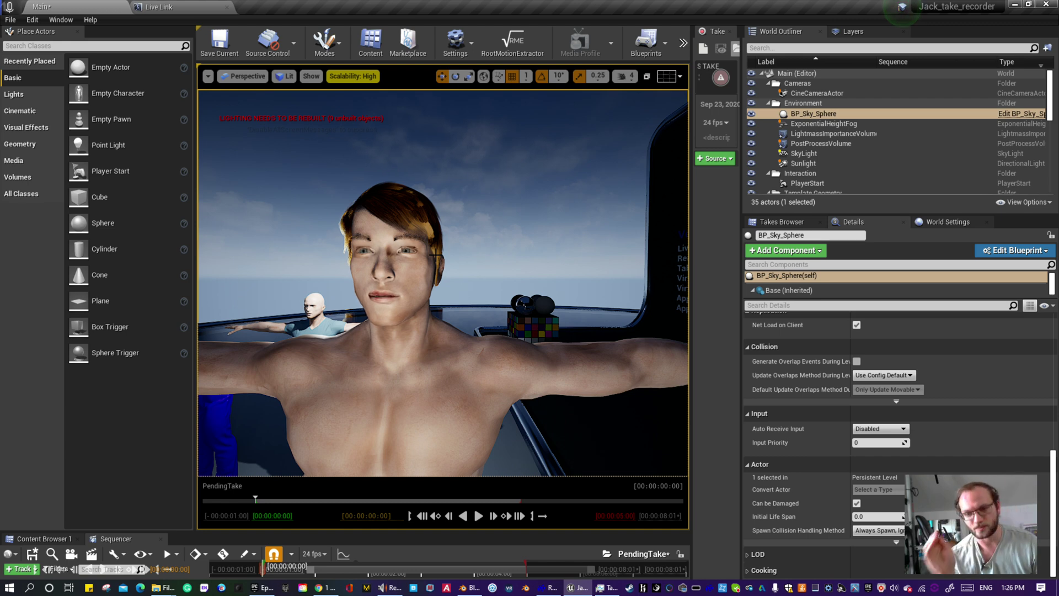
- Switch to Blender and display the bearded character's viewport in Rendered shading
click(1010, 5)
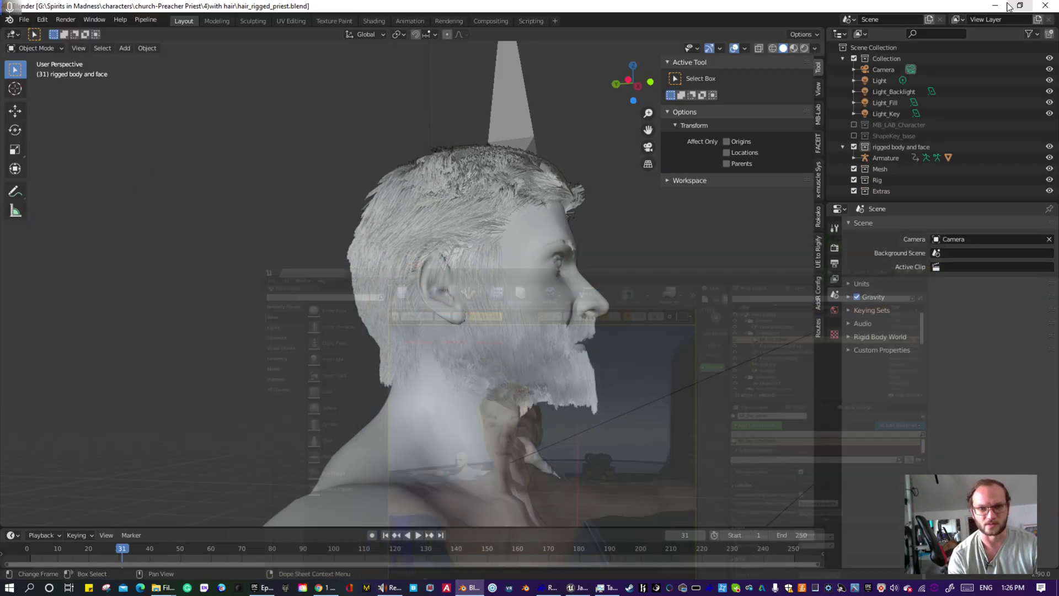
middle_drag(430, 371, 477, 371)
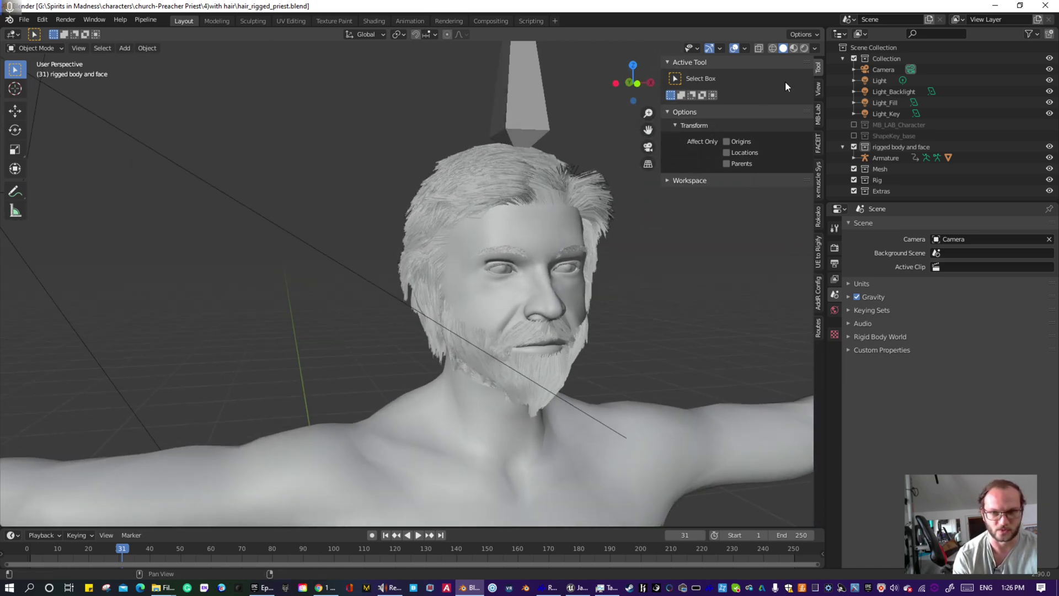
click(805, 47)
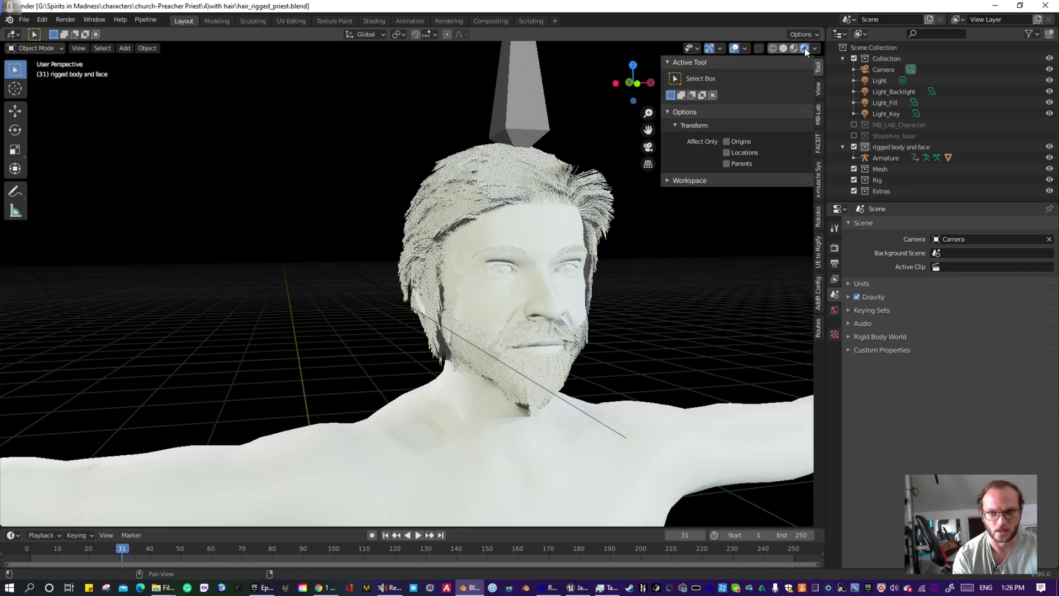
scroll(571, 287, down, 3)
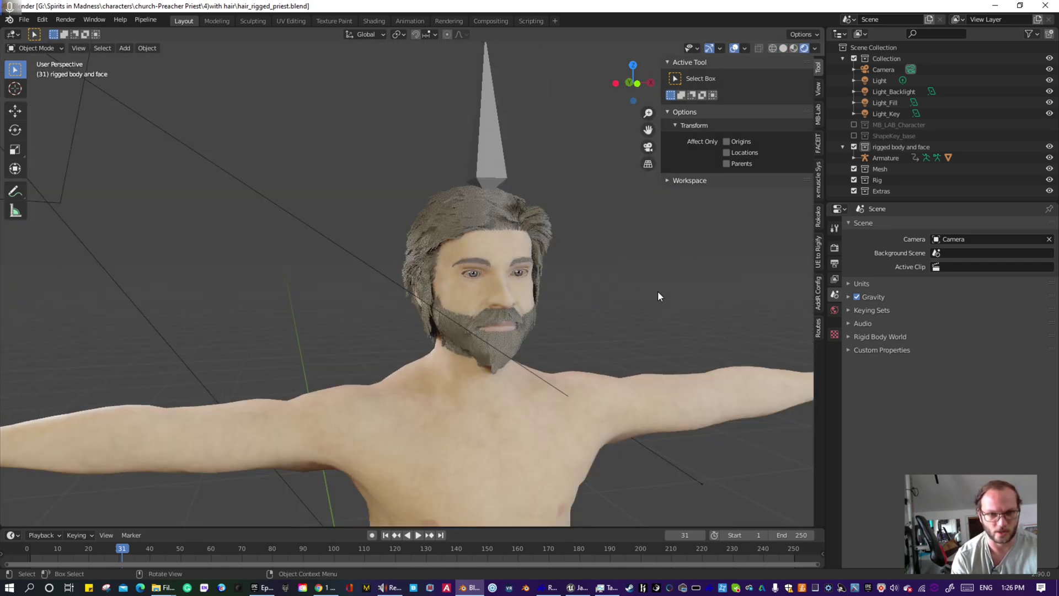
- Examine the character's face, hair and beard from several angles in the rendered view
alt+middle_drag(658, 291, 629, 287)
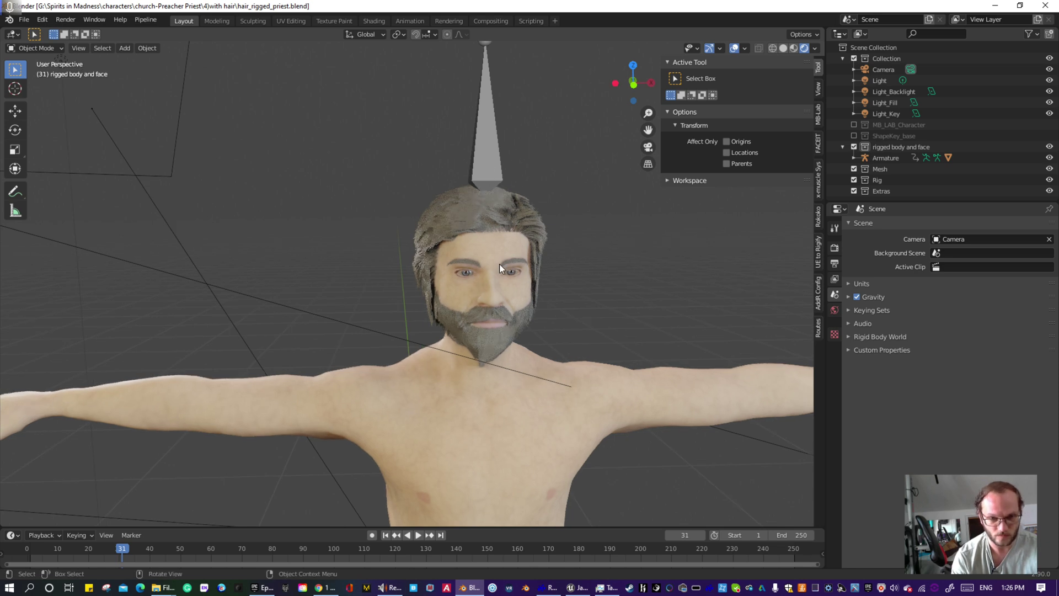
middle_drag(577, 335, 552, 343)
scroll(493, 264, up, 2)
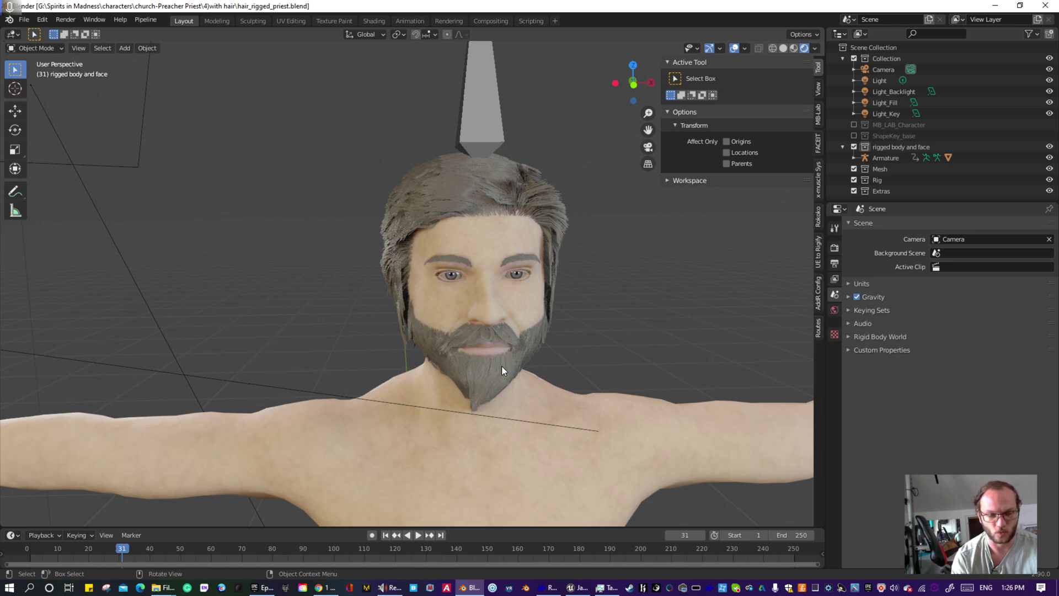
middle_drag(519, 327, 552, 329)
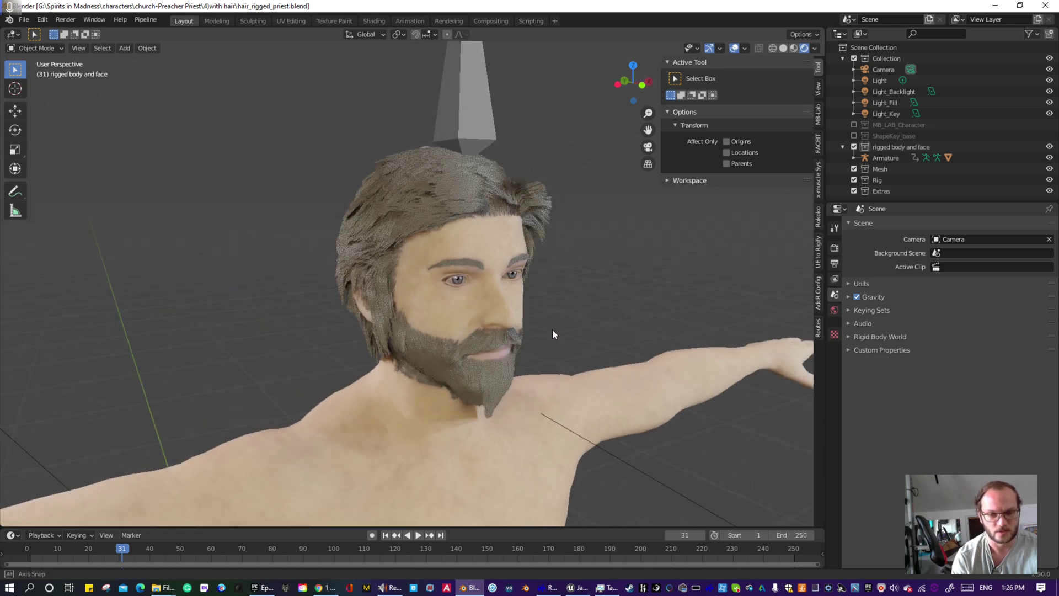
middle_drag(723, 283, 596, 277)
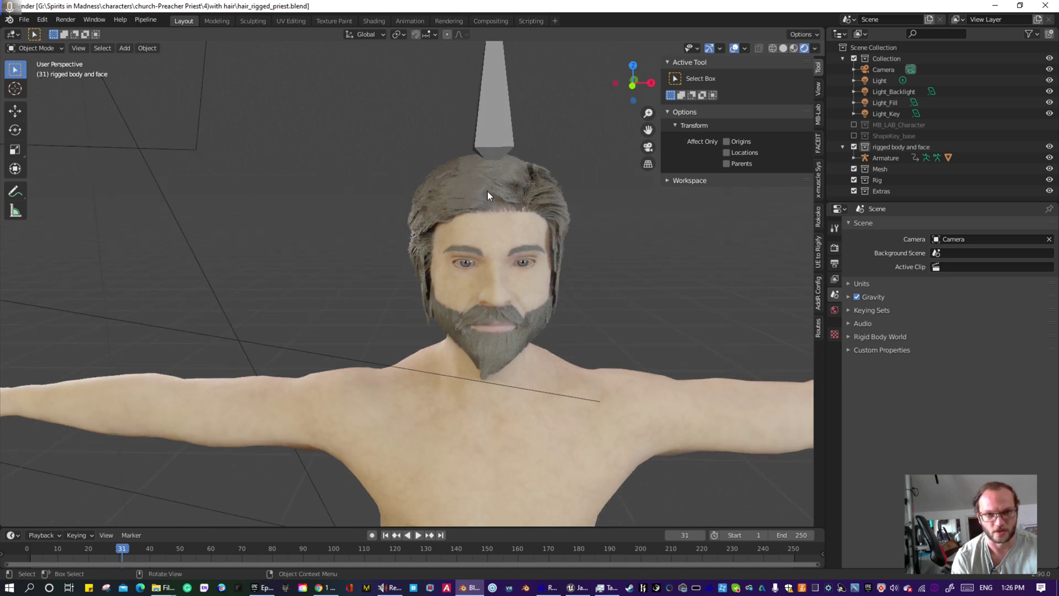
mouse_move(487, 190)
middle_down()
mouse_move(571, 213)
mouse_move(650, 214)
mouse_move(554, 190)
mouse_move(495, 191)
middle_up()
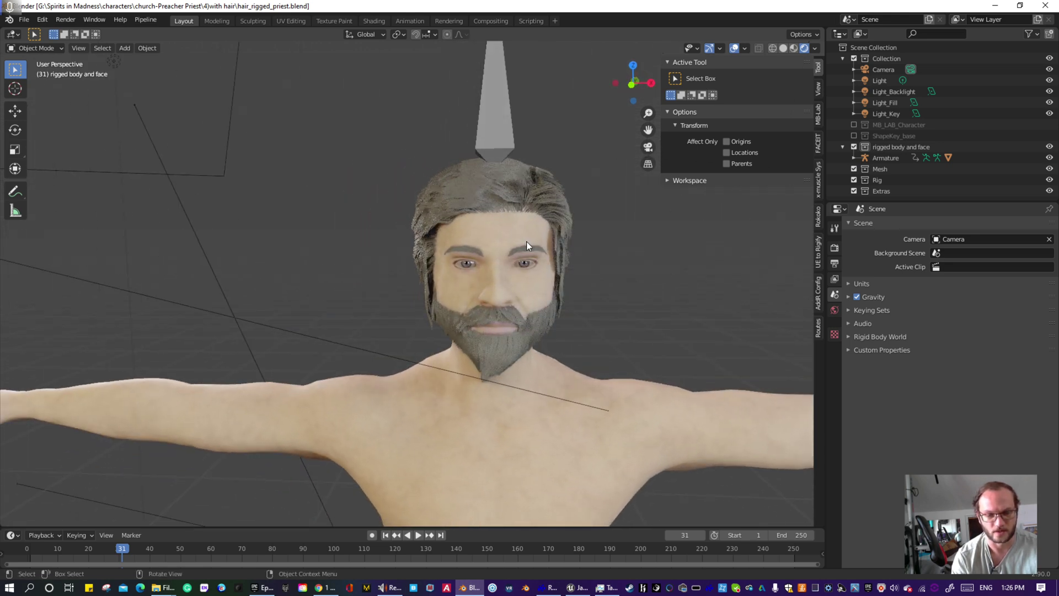
middle_drag(574, 202, 615, 224)
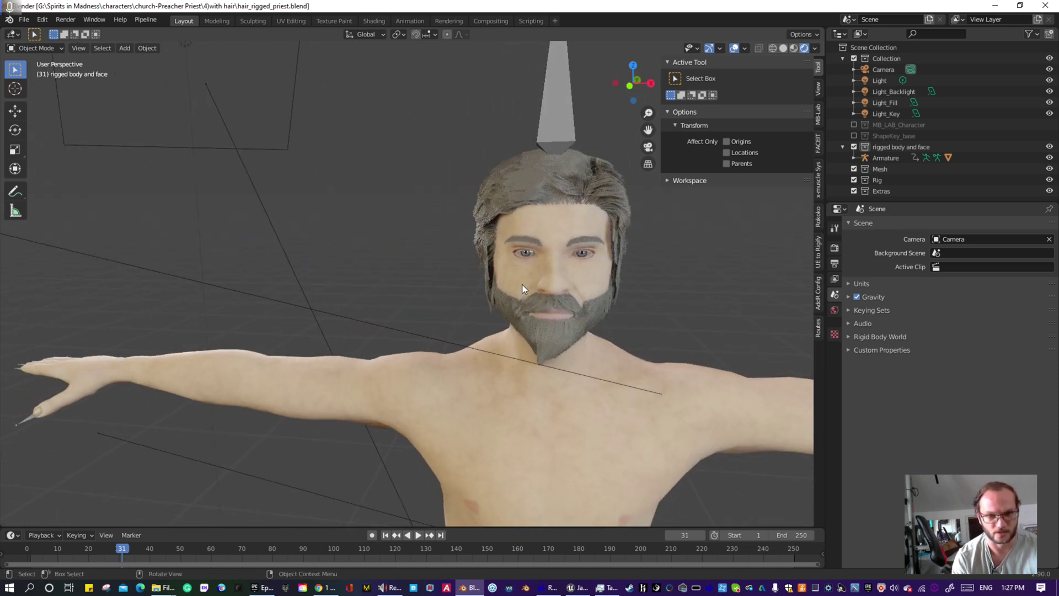
middle_drag(615, 177, 607, 220)
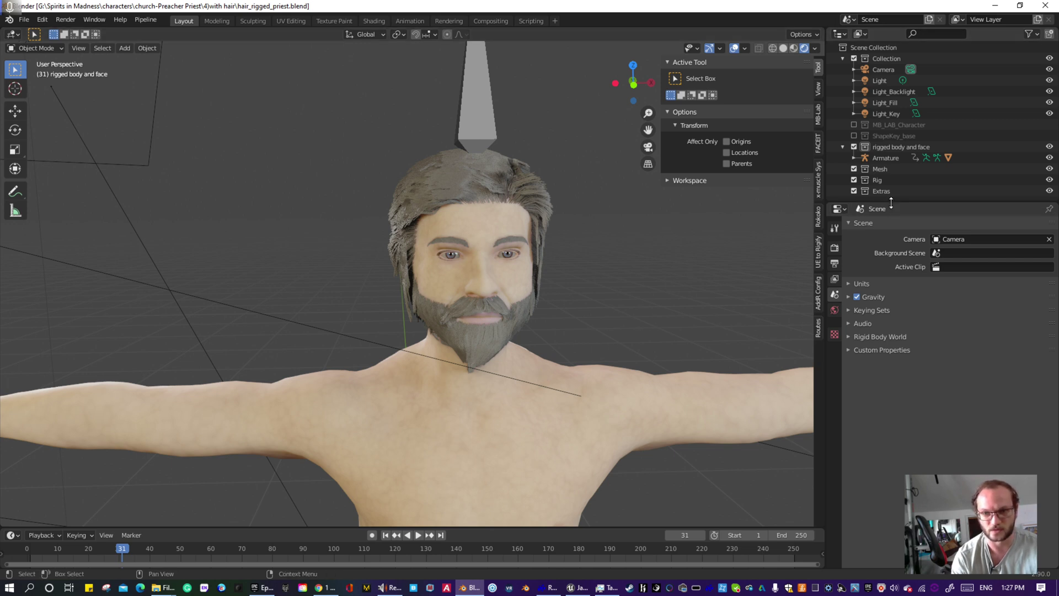
- Enlarge the Outliner area, add a new collection to the scene and name it FACEIT
drag(883, 201, 883, 310)
right_click(885, 235)
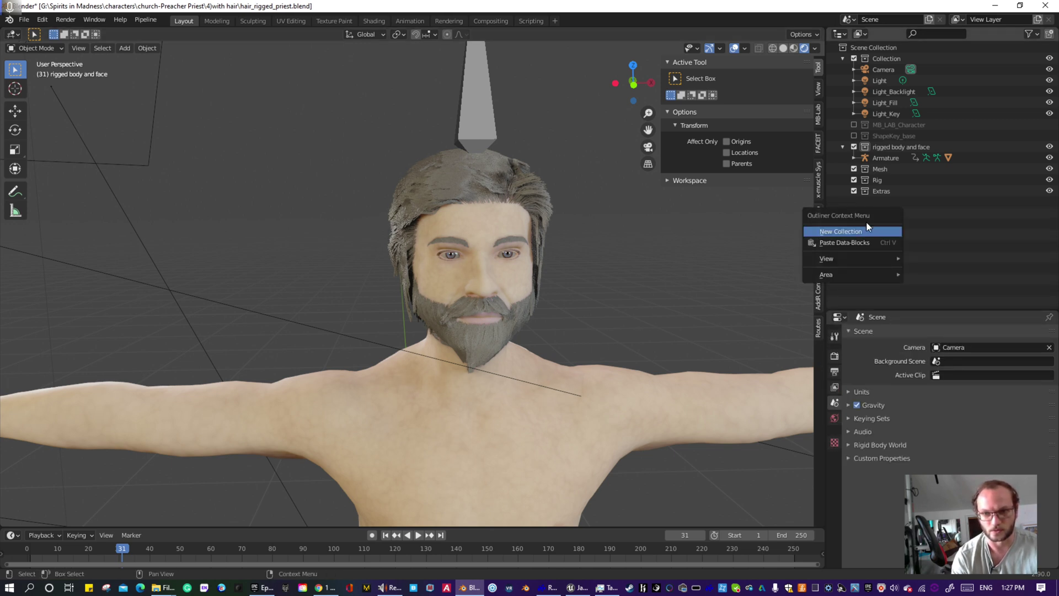
click(867, 228)
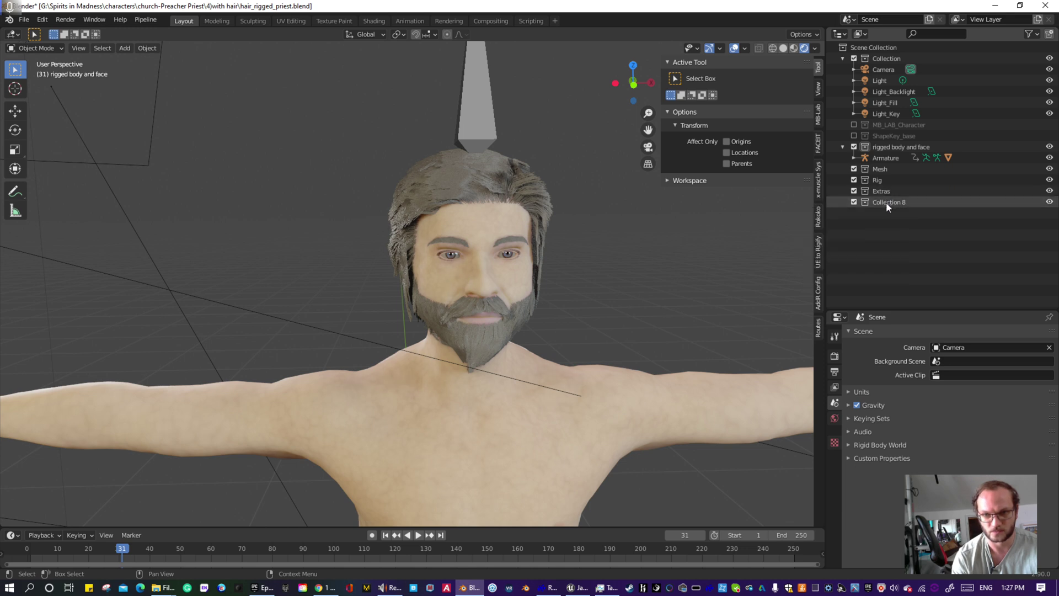
click(886, 202)
double_click(887, 201)
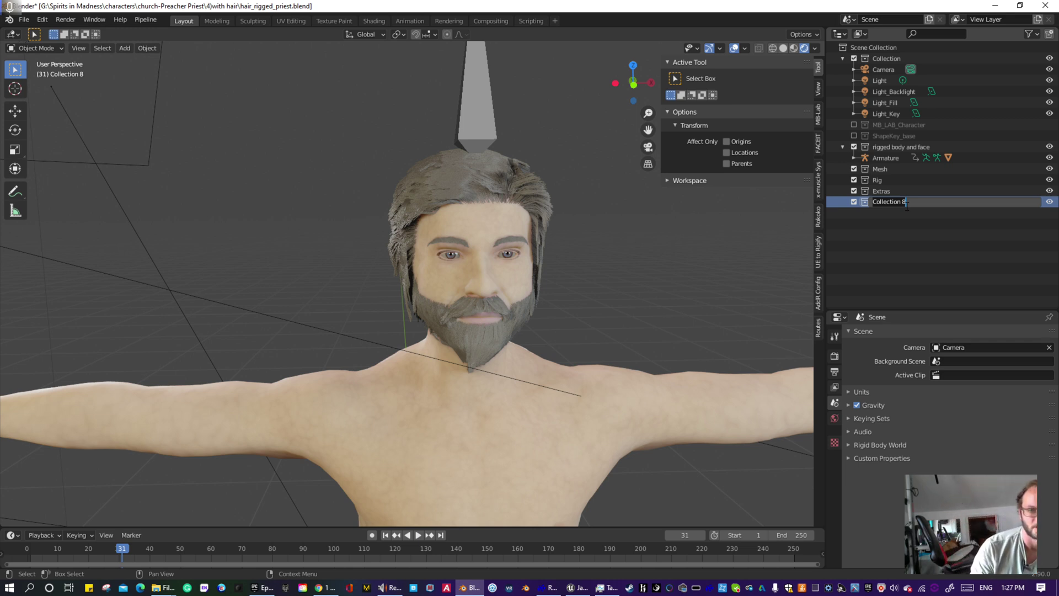
key(BackSpace)
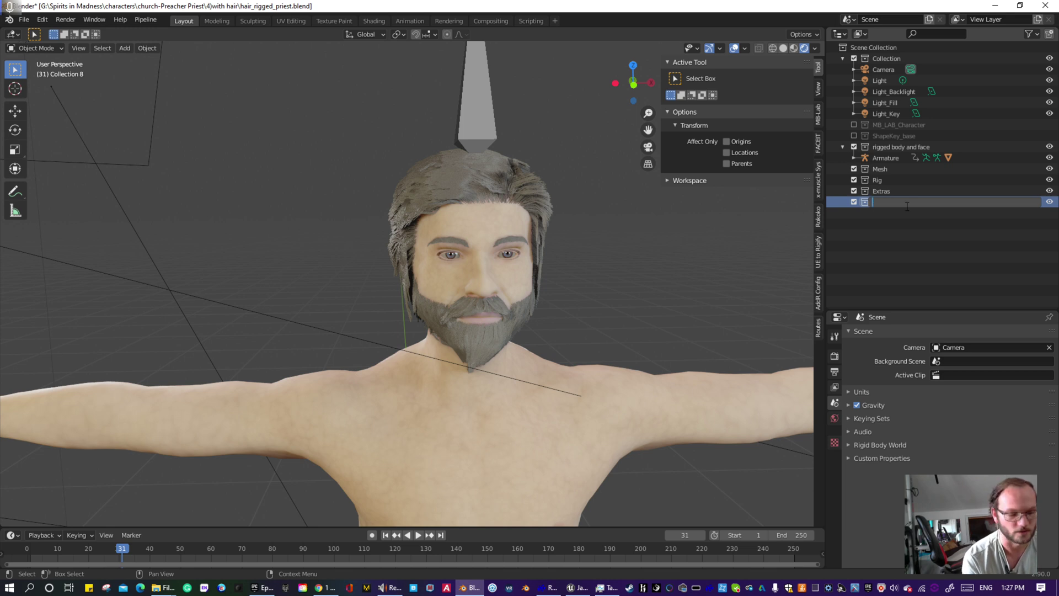
text(FACEIT)
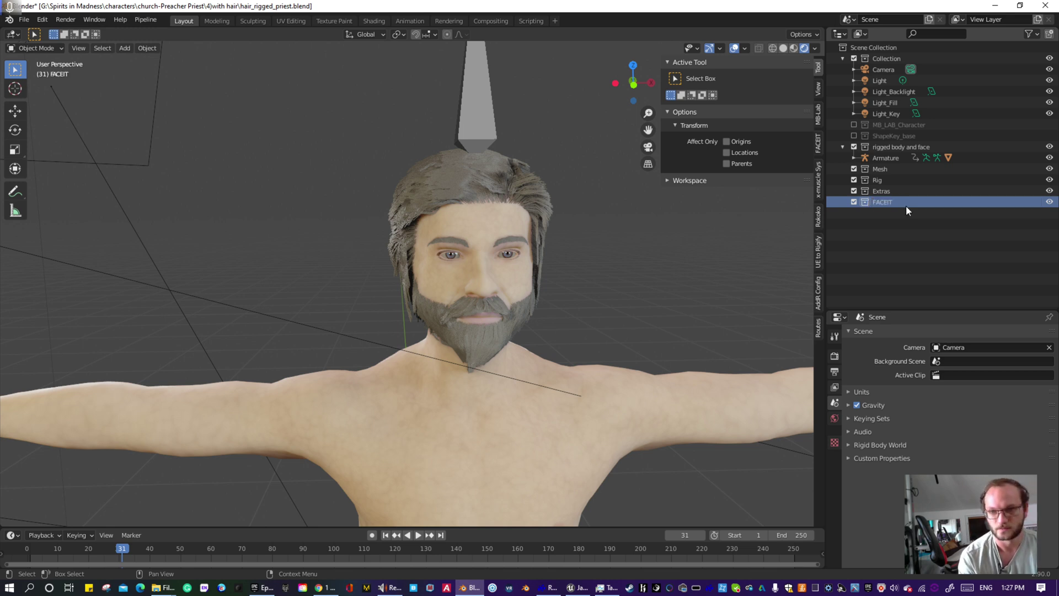
key(Return)
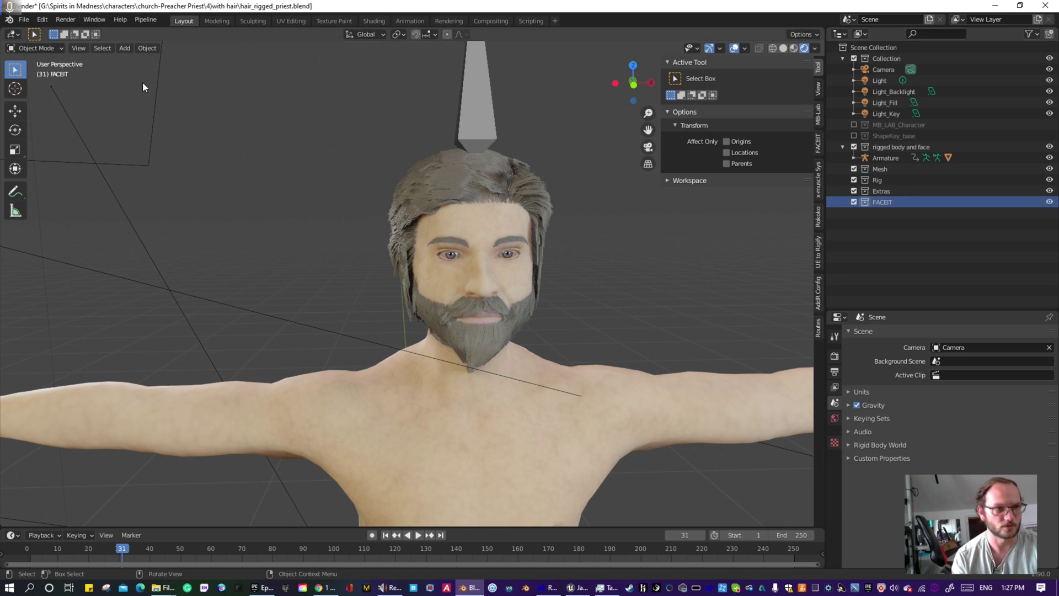
- Select the character's body mesh and set up an FBX export limited to selected objects and the Mesh object type
click(495, 462)
click(24, 19)
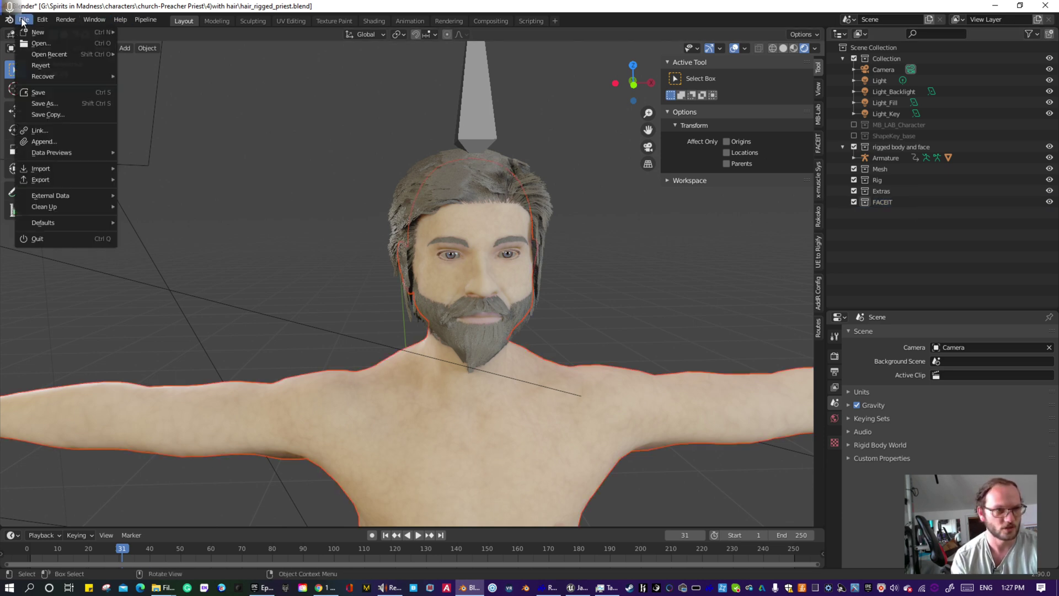
mouse_move(52, 178)
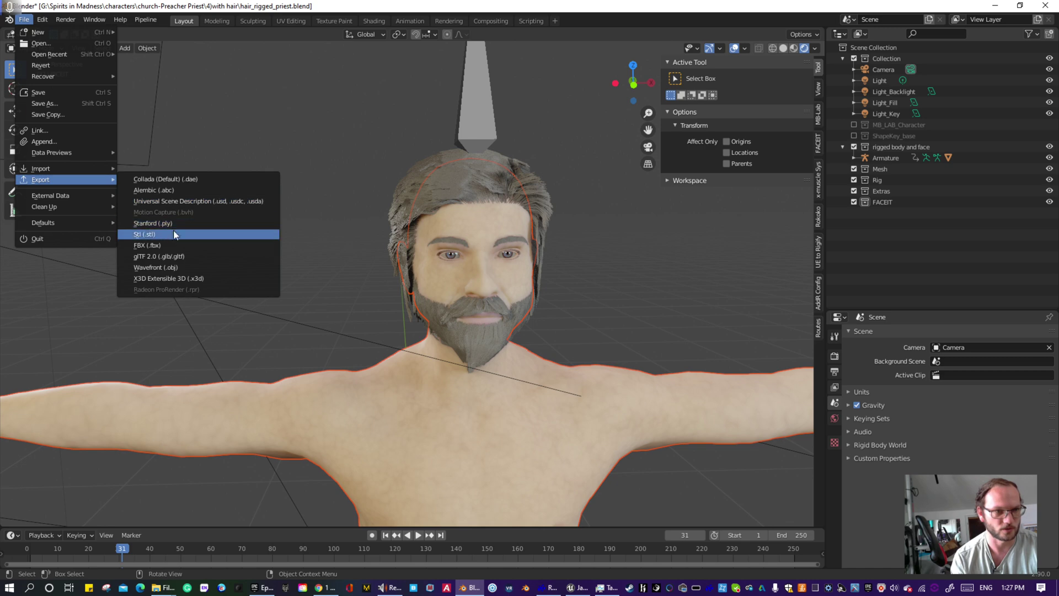
click(149, 244)
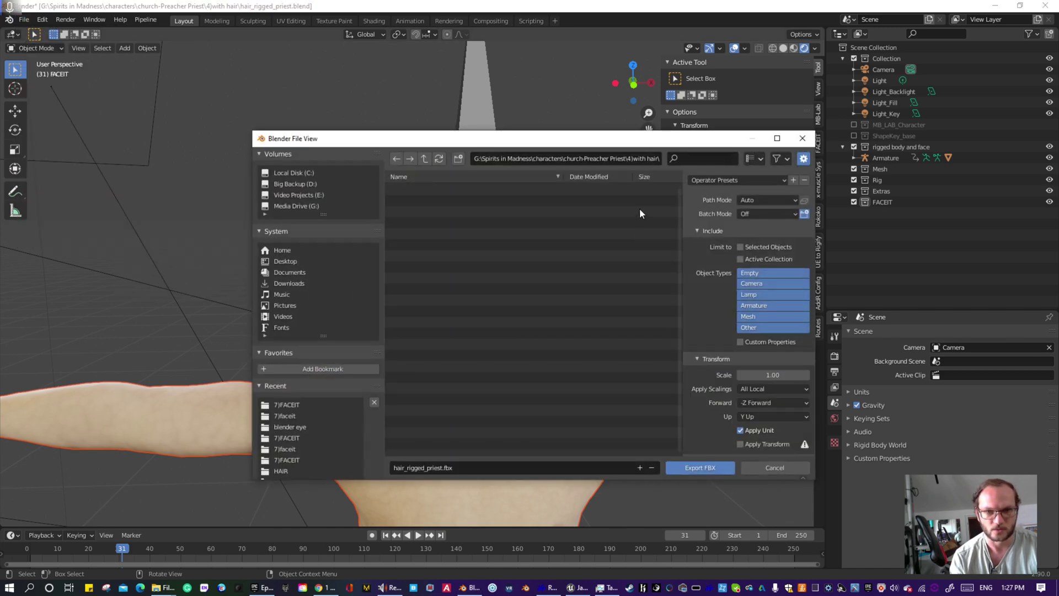
click(769, 318)
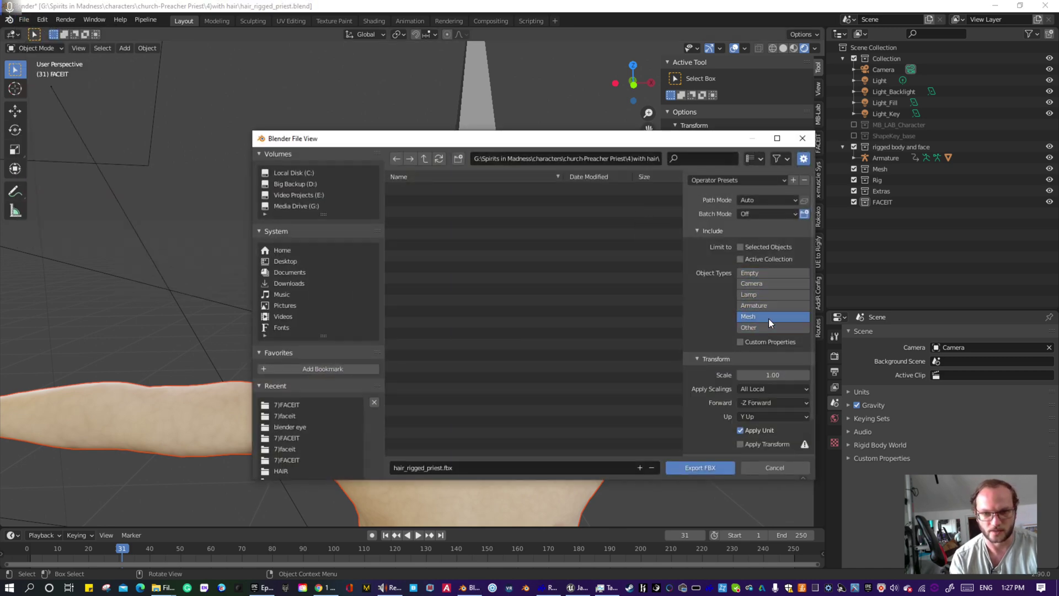
click(741, 248)
- Disable Apply Modifiers in the FBX export's geometry options and review the armature options
scroll(749, 313, down, 2)
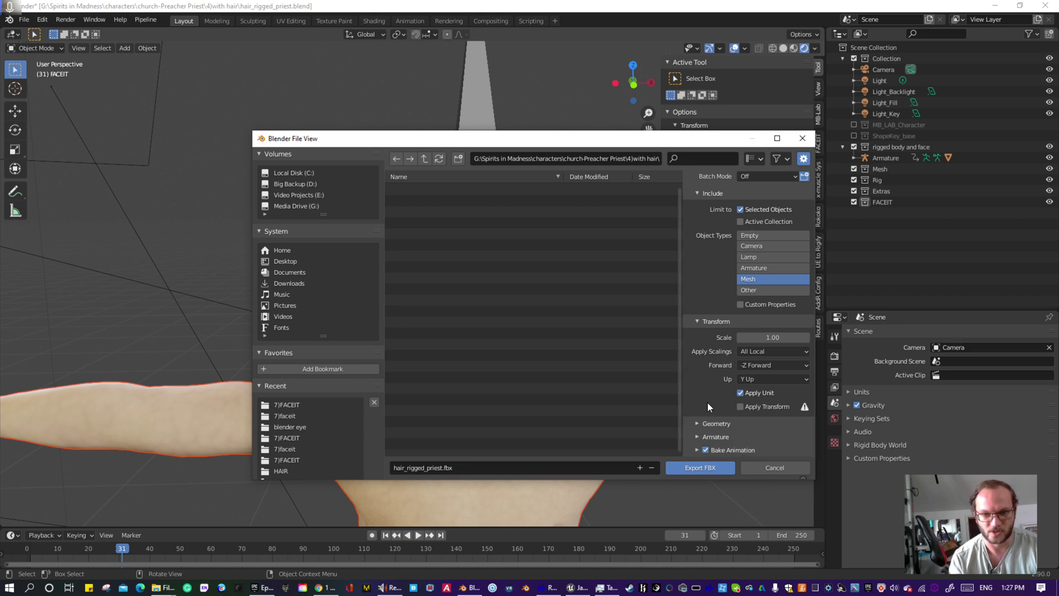
click(697, 423)
scroll(712, 408, down, 3)
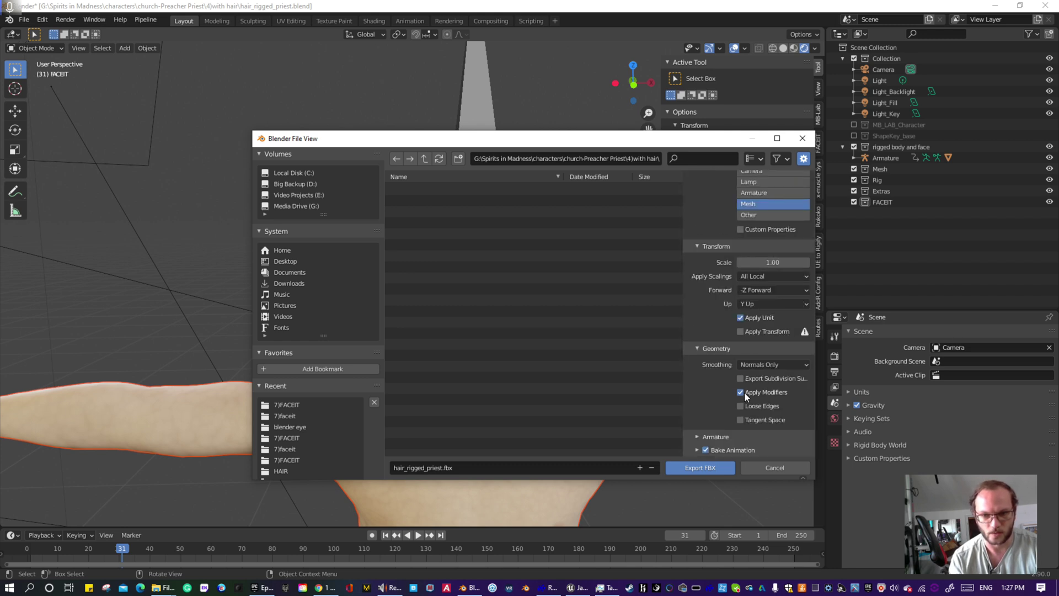
click(742, 393)
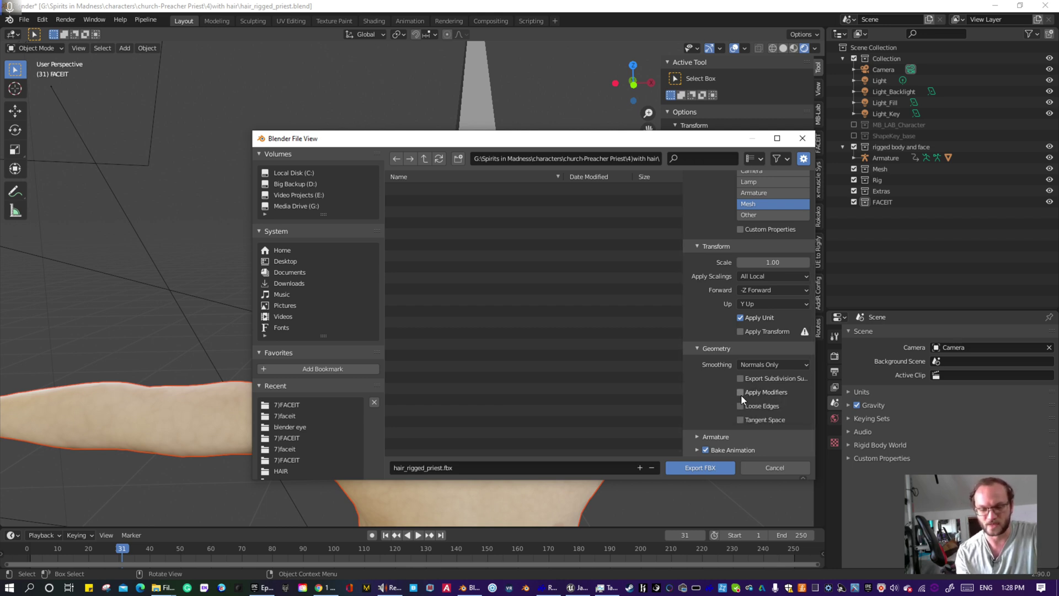
click(694, 435)
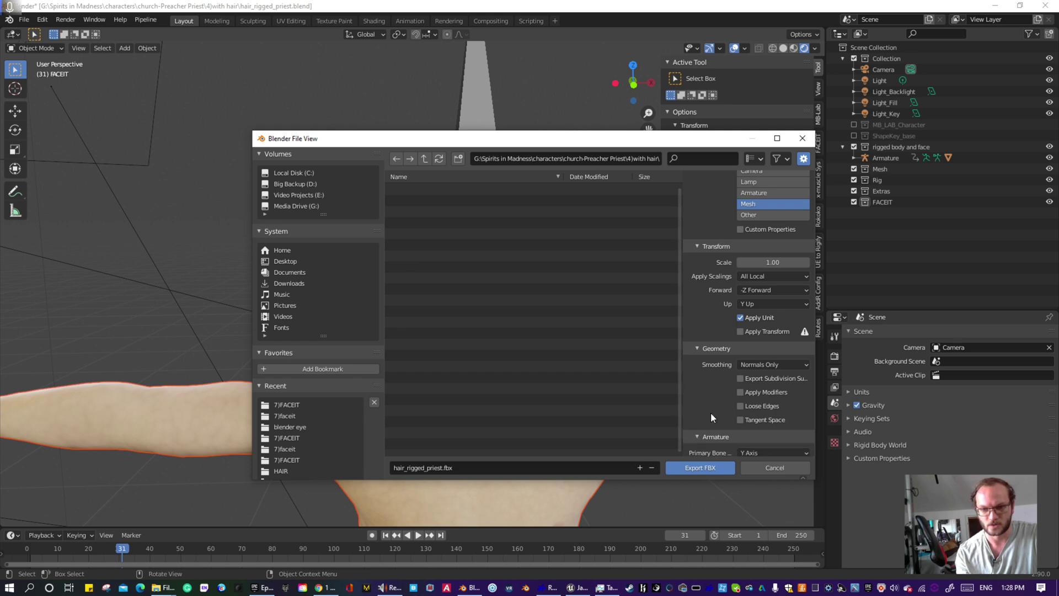
scroll(710, 412, down, 3)
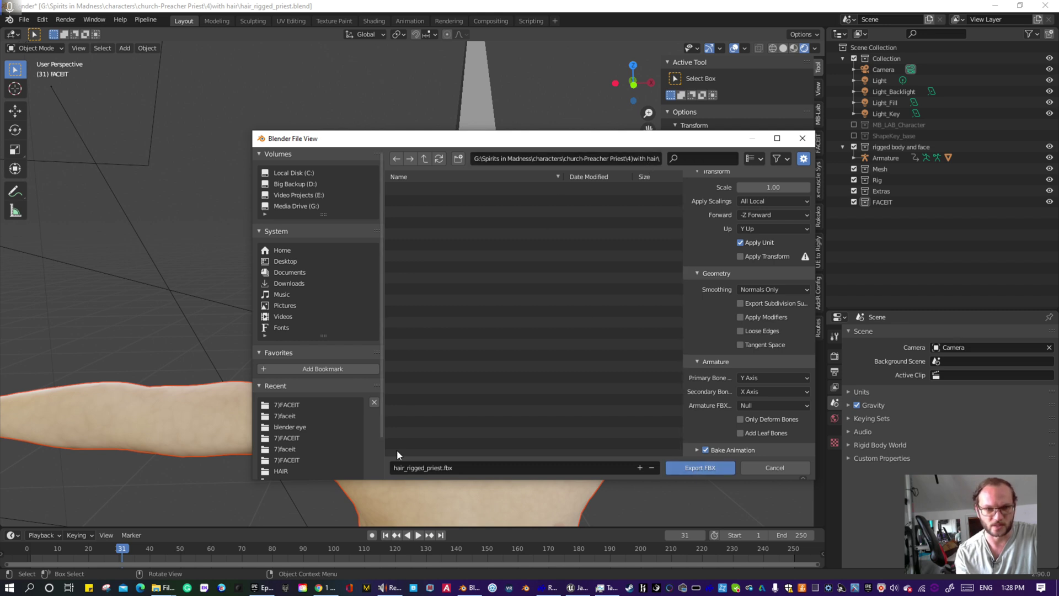
- Export the FBX into the character's 7)FACEIT folder under the file name V2hair_rigged_priest.fbx
click(424, 159)
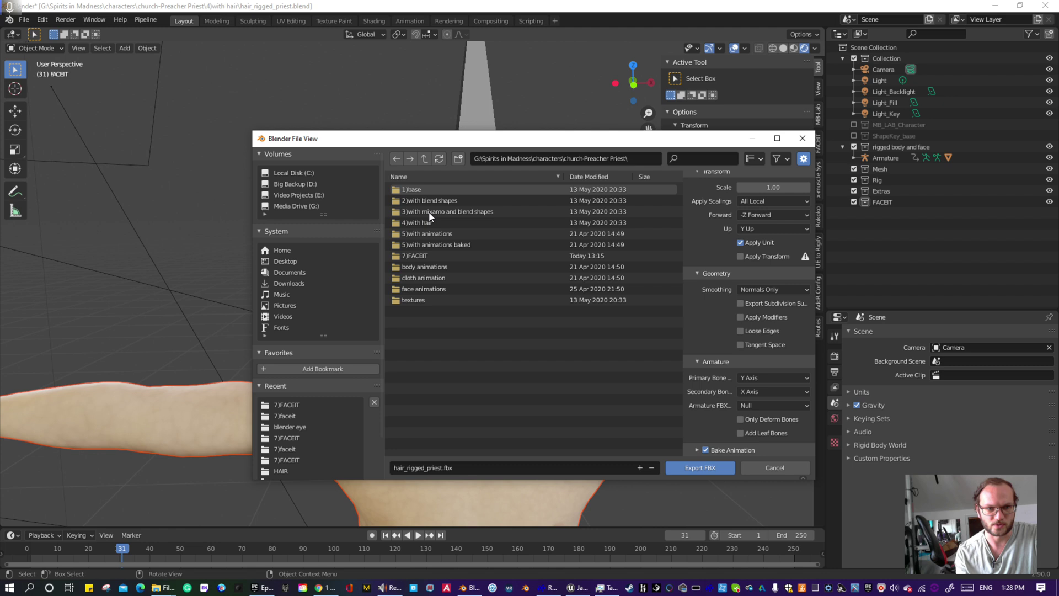
double_click(409, 257)
click(403, 467)
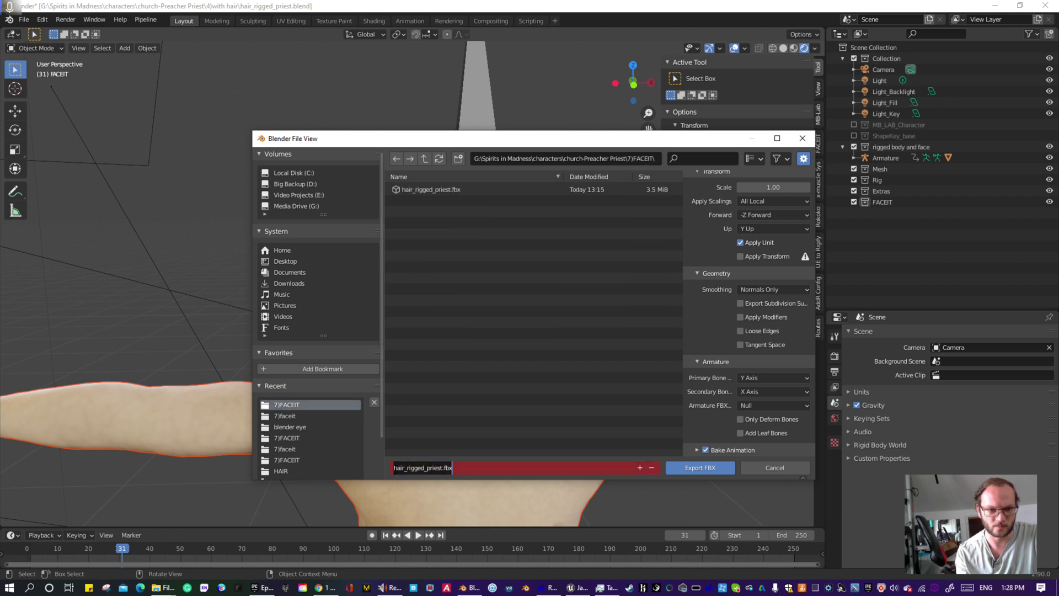
text(V2)
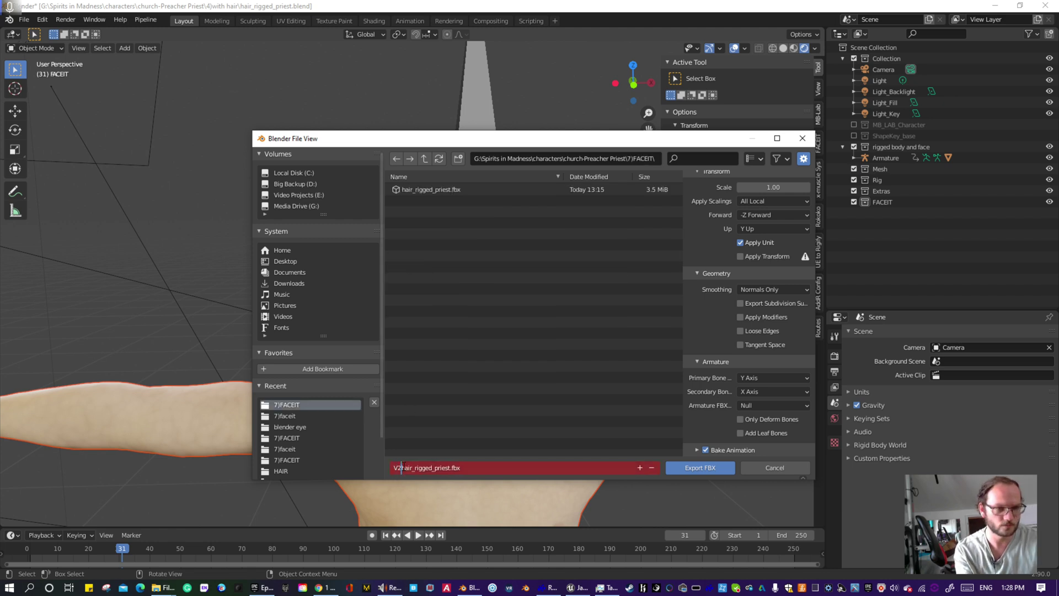
key(Return)
click(686, 469)
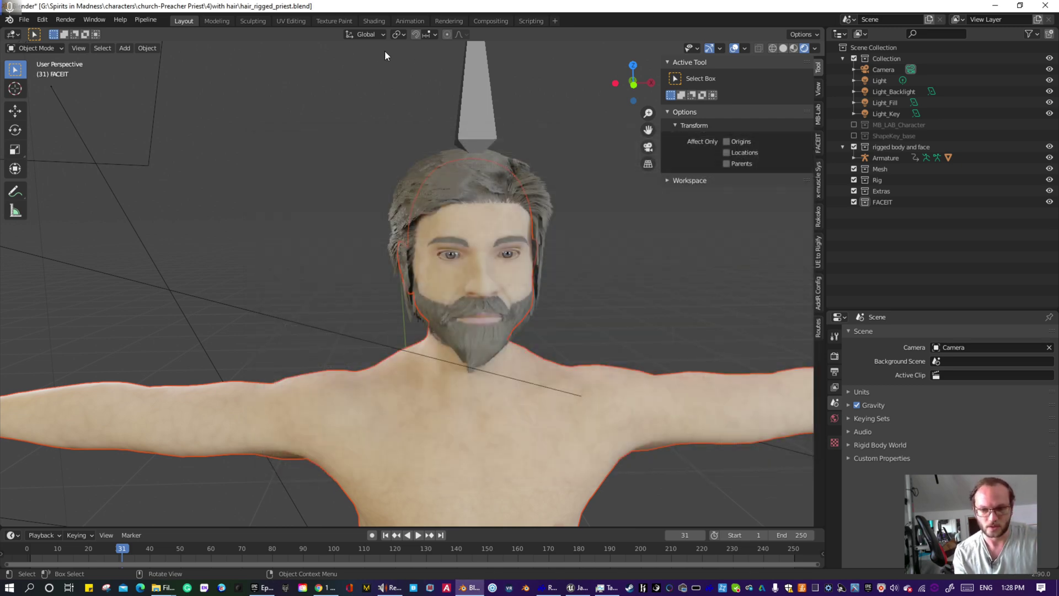
- Make the FACEIT collection active and import V2hair_rigged_priest.fbx into it from the character's 7)FACEIT folder
click(918, 227)
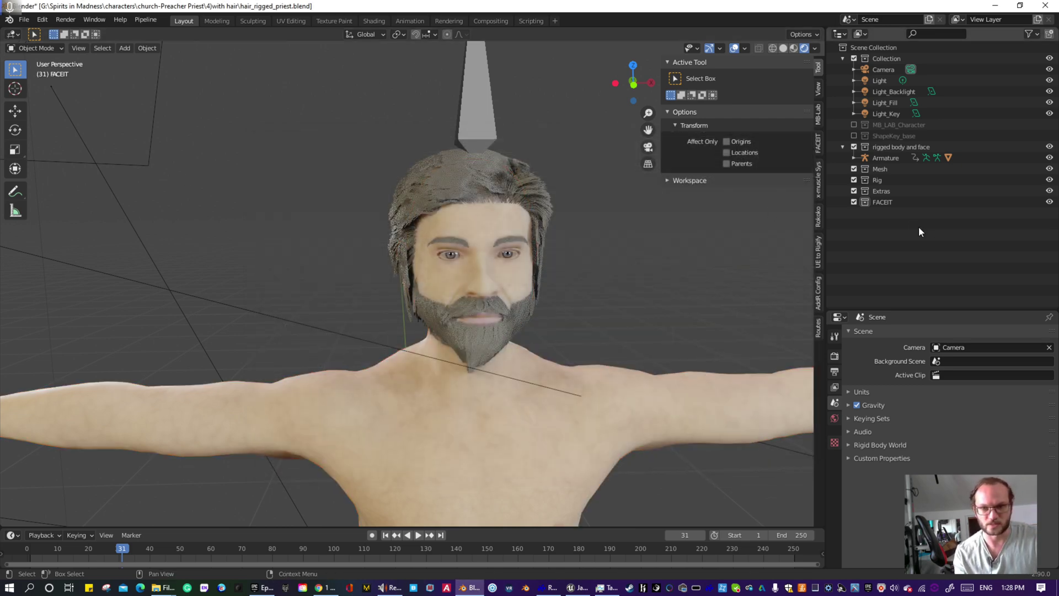
click(882, 200)
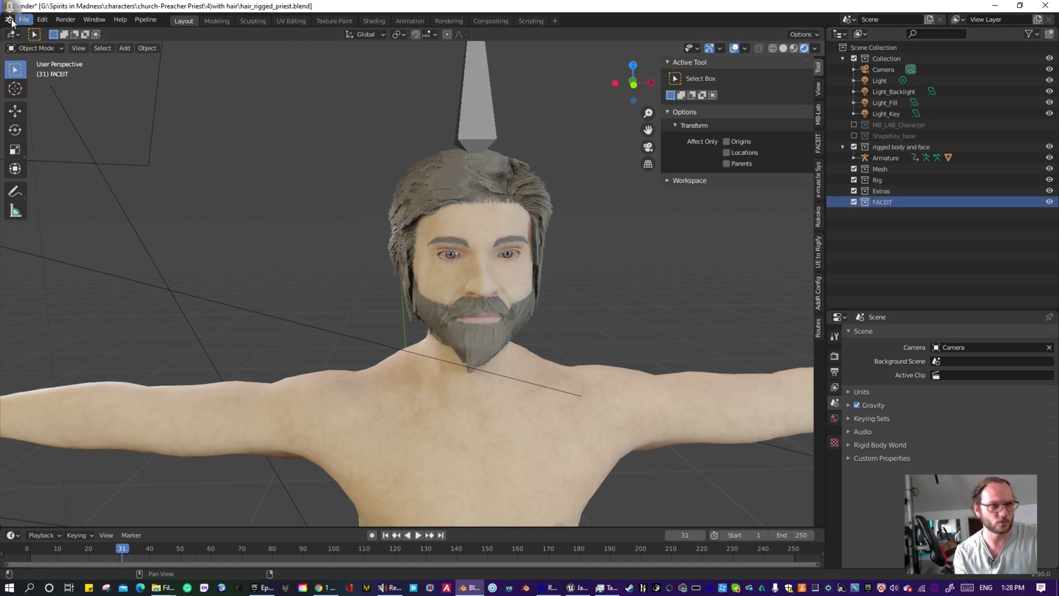
click(22, 20)
mouse_move(43, 172)
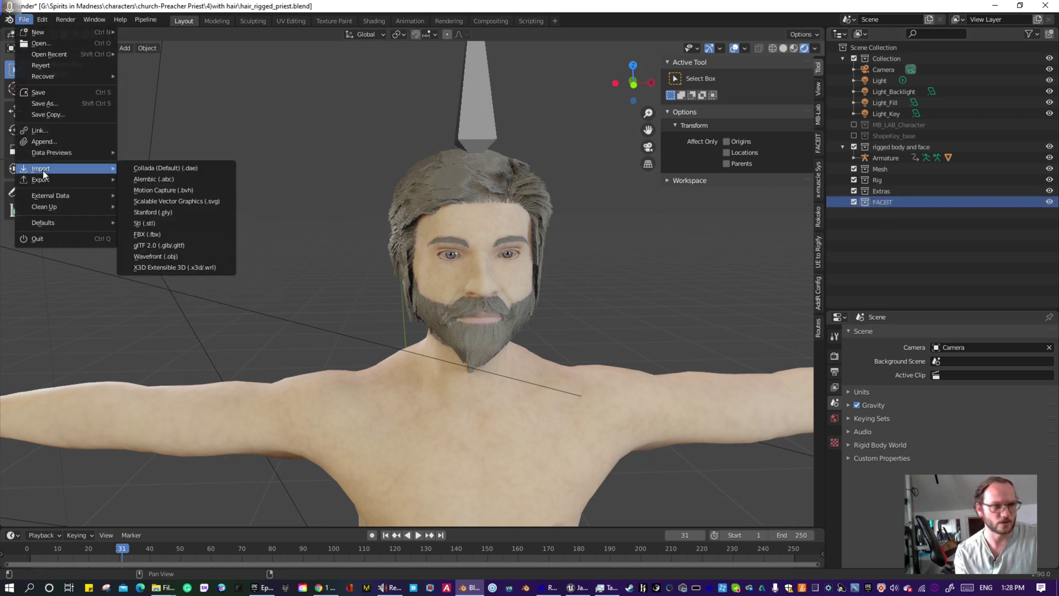
click(146, 234)
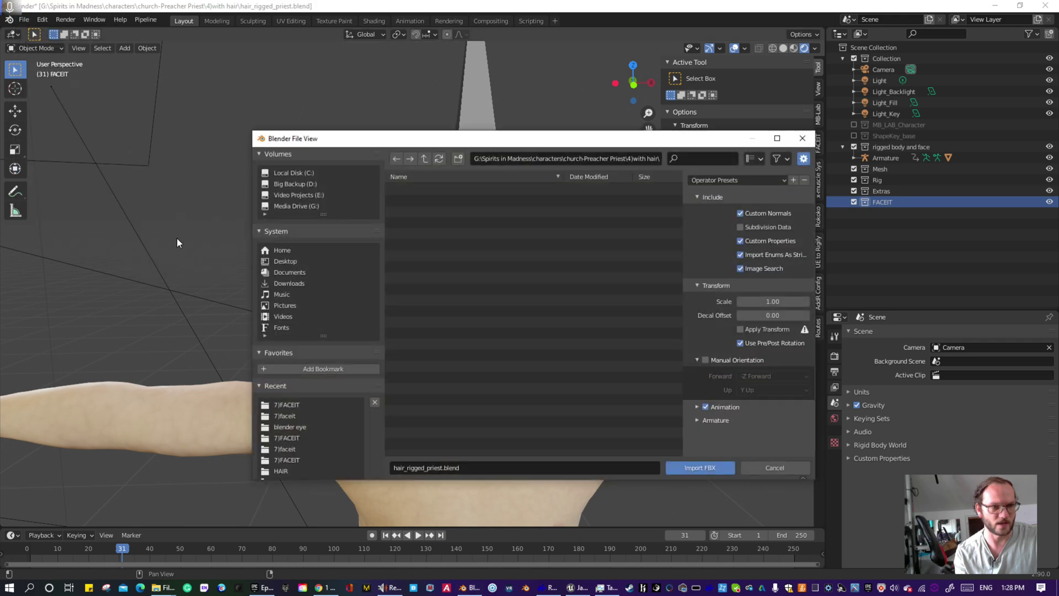
click(426, 159)
click(423, 259)
double_click(424, 259)
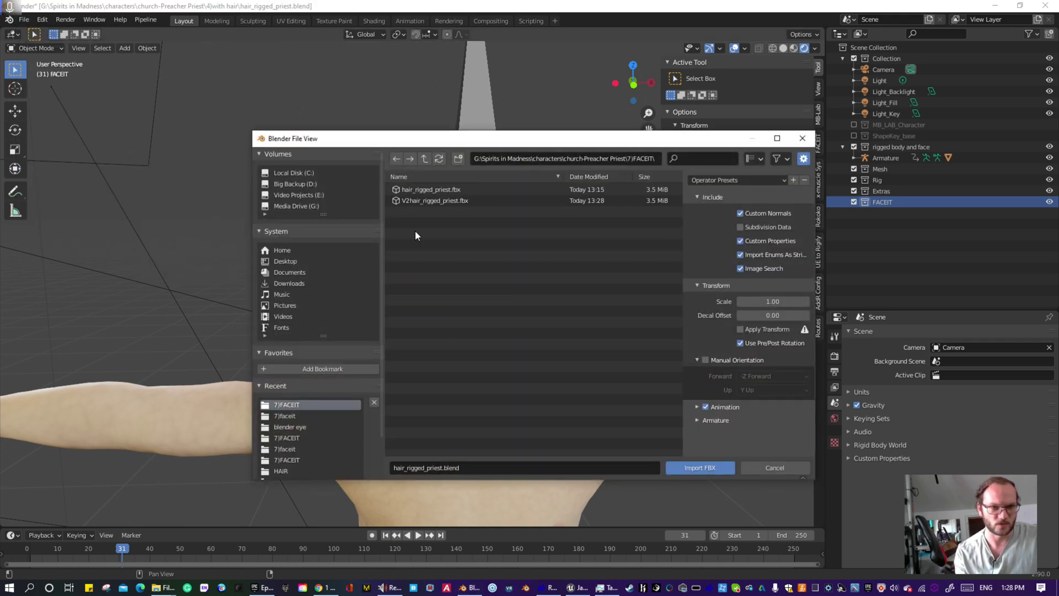
click(419, 200)
click(709, 469)
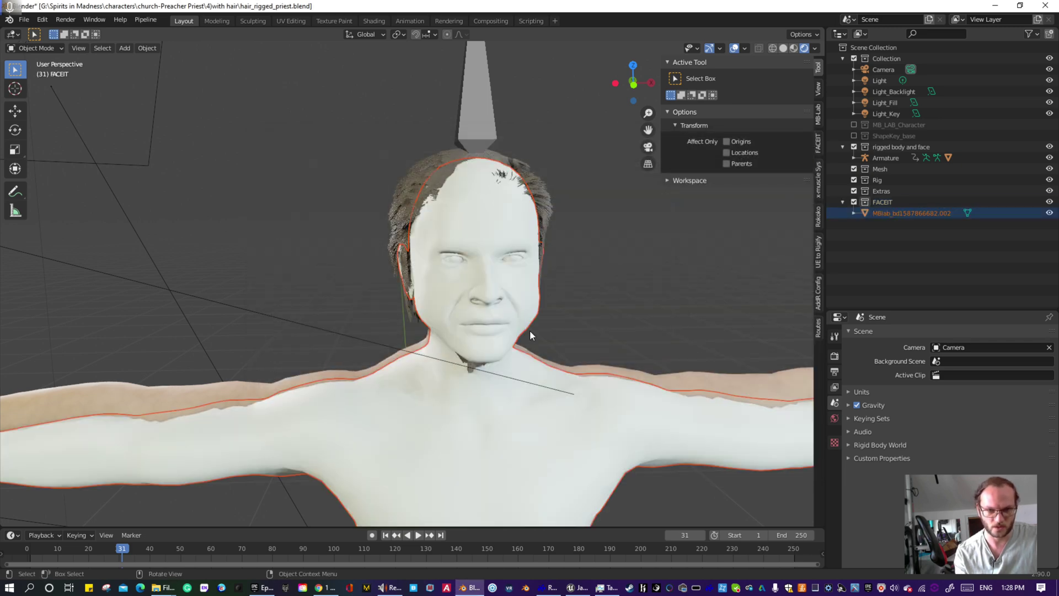
- Link the materials of the original textured body to the newly imported white body mesh
scroll(568, 338, down, 2)
scroll(658, 405, down, 3)
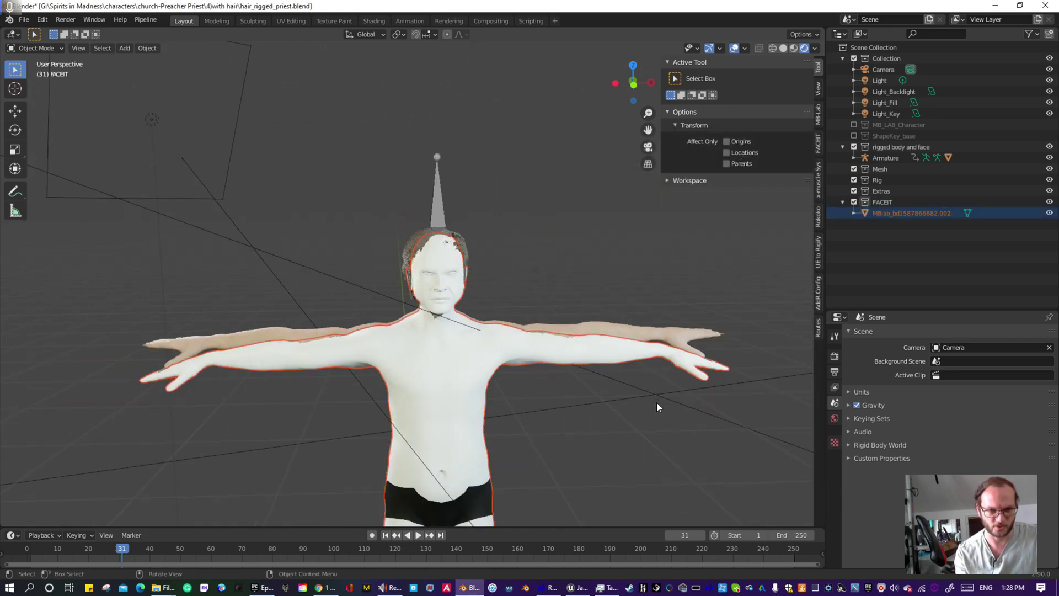
scroll(657, 401, up, 4)
click(661, 337)
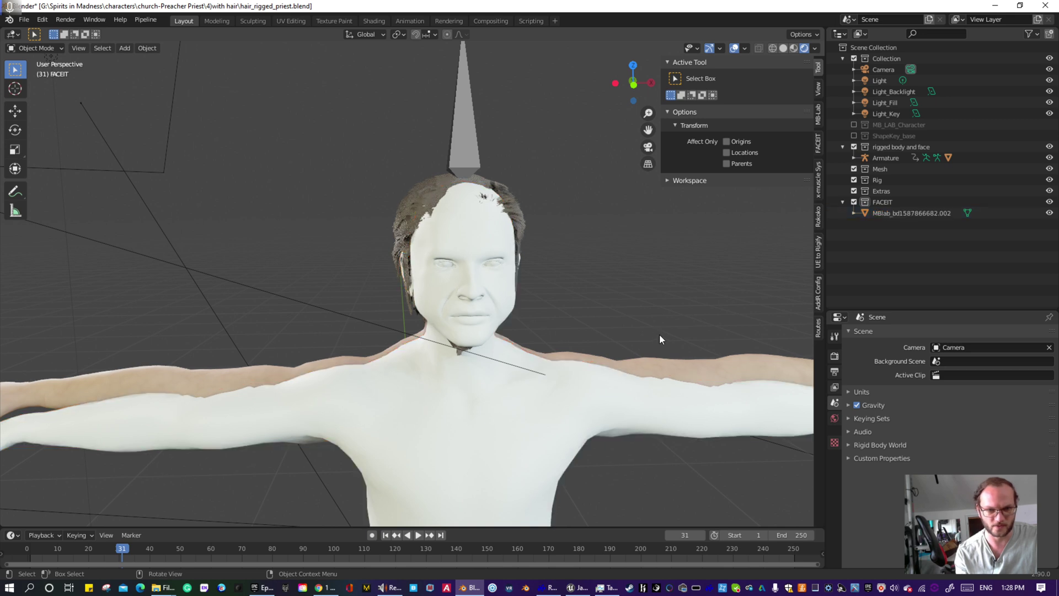
click(621, 408)
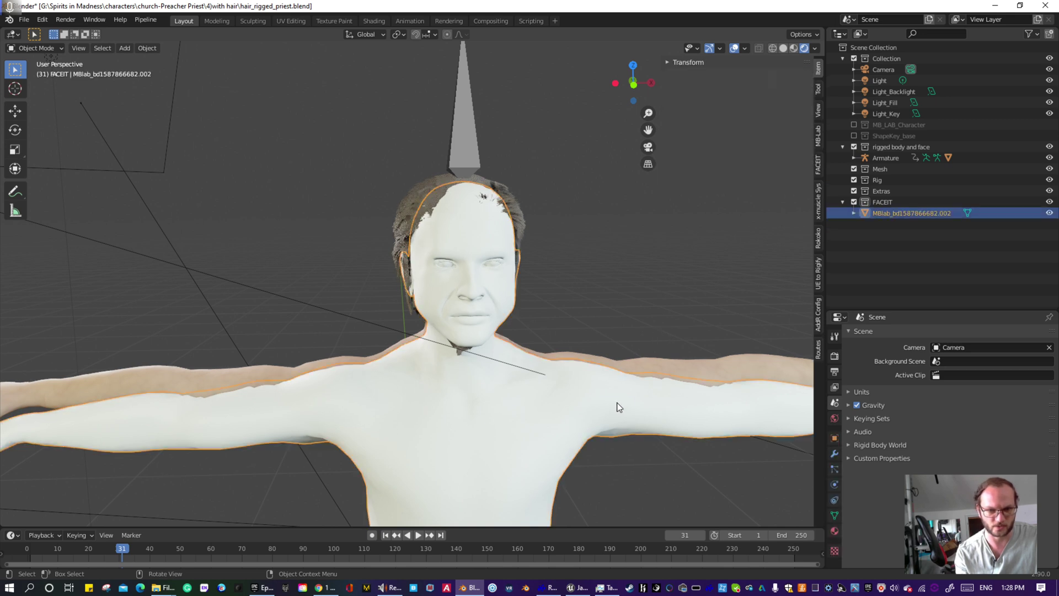
shift+click(698, 369)
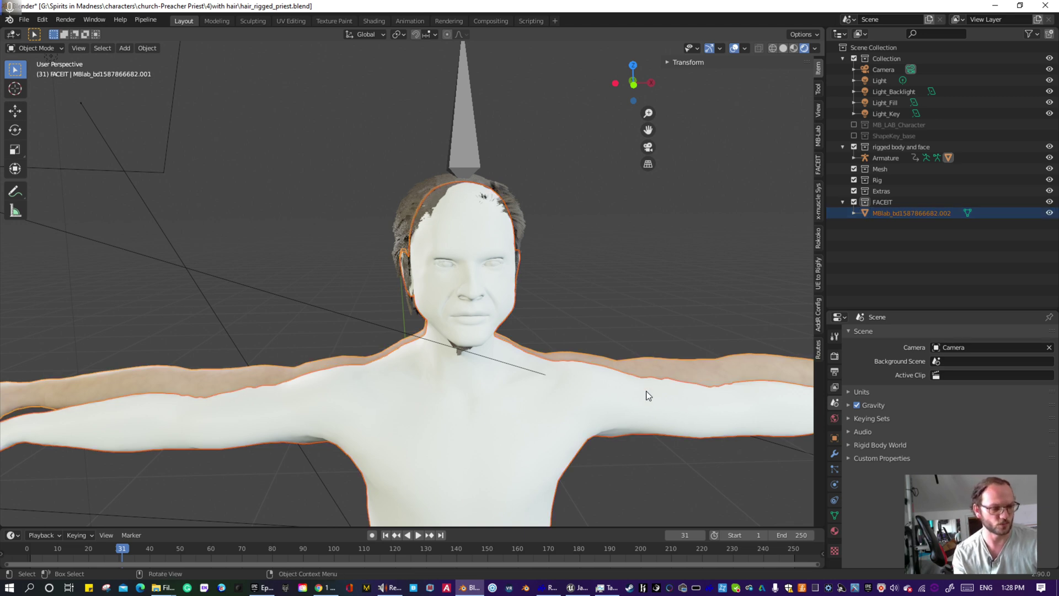
key(ctrl+l)
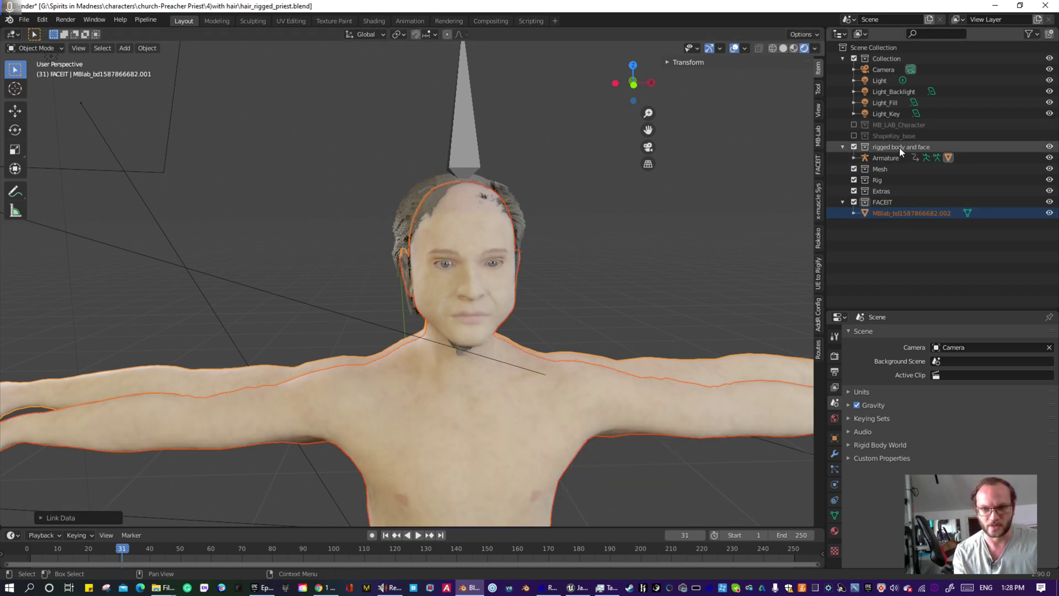
- Hide the "rigged body and face" collection and inspect the imported body on its own
click(1050, 146)
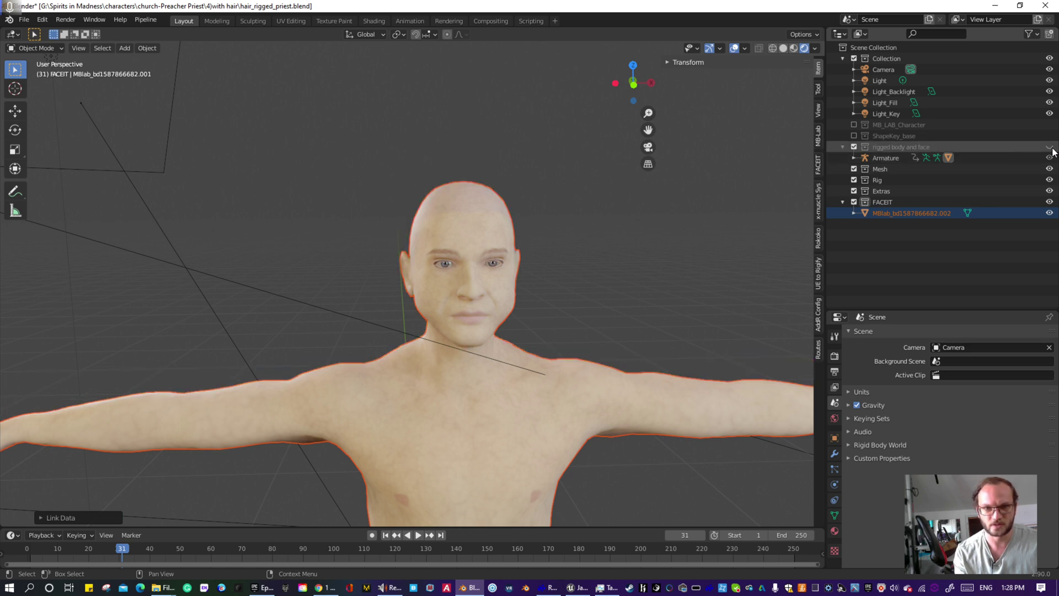
middle_drag(459, 324, 448, 265)
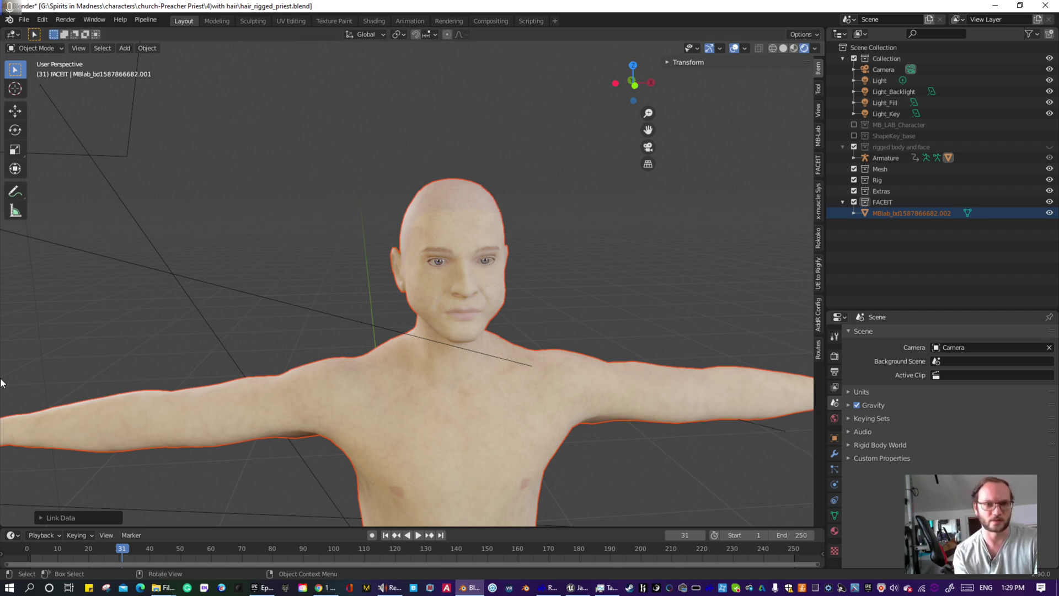
middle_drag(485, 256, 531, 280)
scroll(509, 287, up, 2)
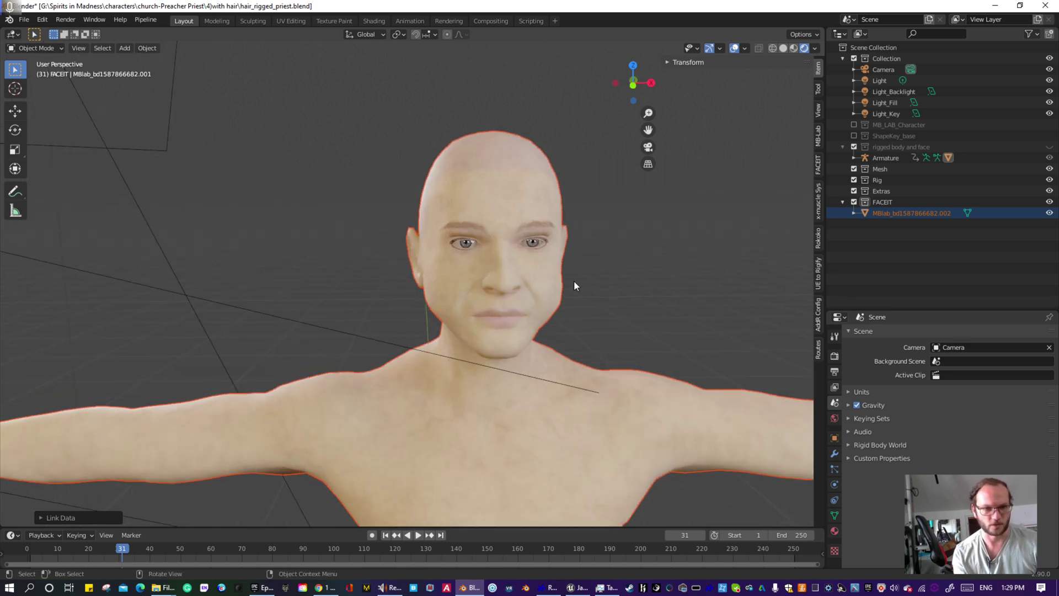
shift+middle_drag(612, 311, 529, 294)
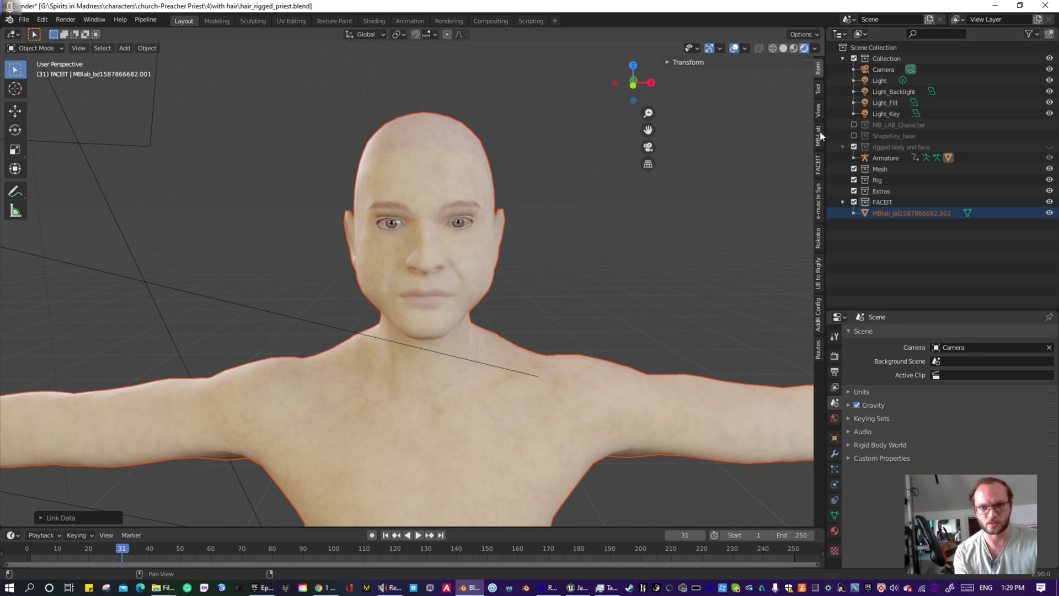
scroll(497, 273, down, 6)
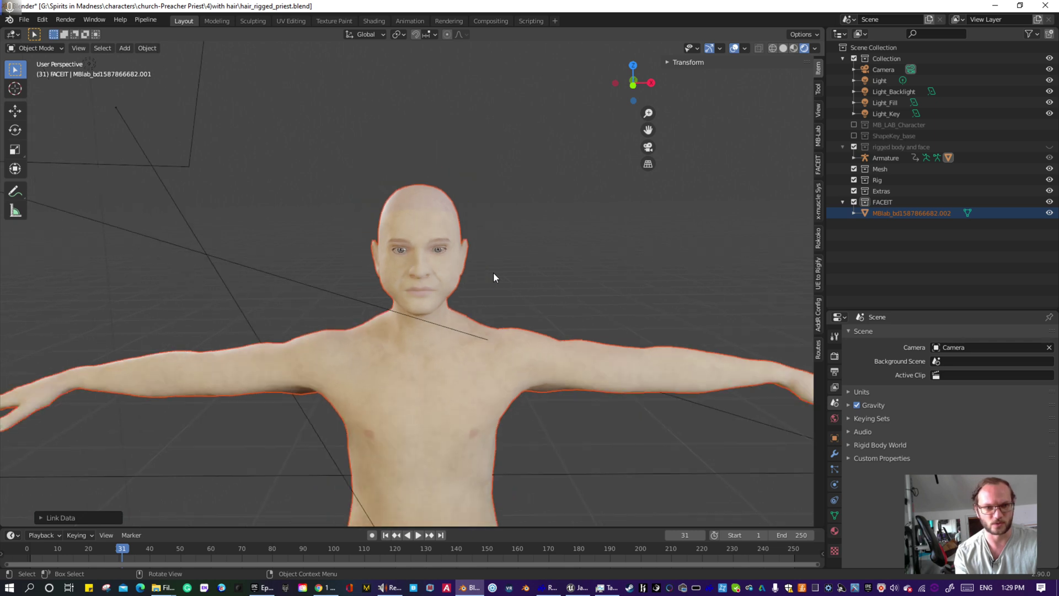
shift+middle_drag(567, 345, 430, 135)
- Enter Edit Mode on the imported body mesh, clear the face selection and turn on X-ray
click(44, 49)
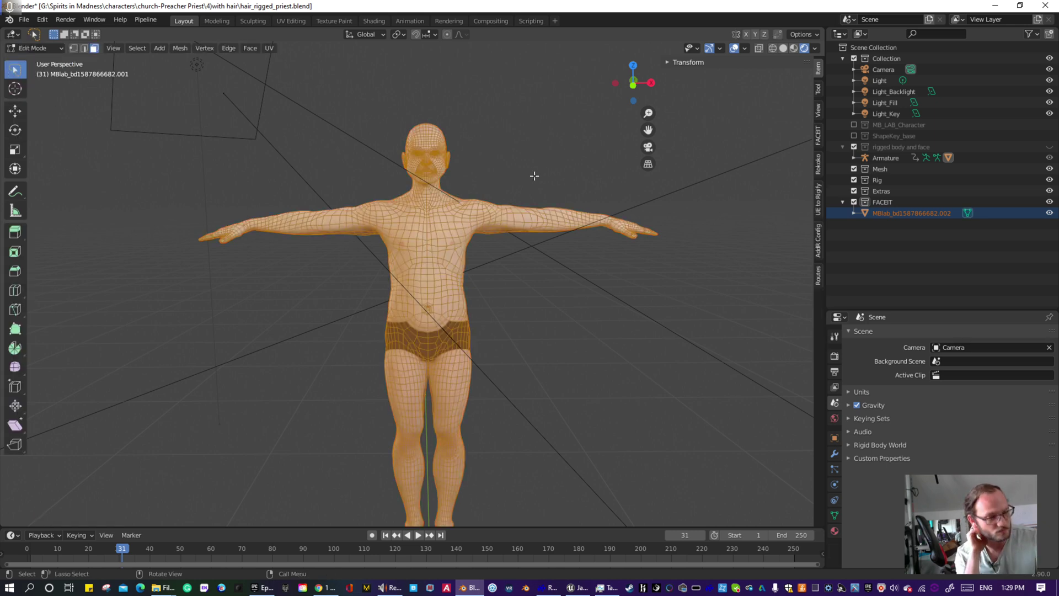
scroll(543, 175, up, 5)
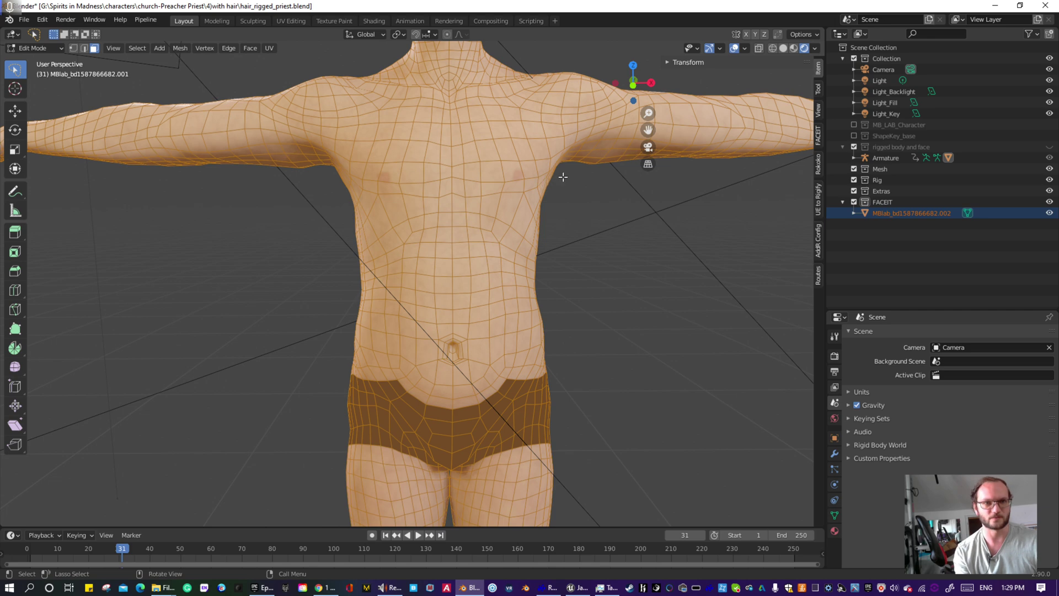
shift+middle_drag(563, 176, 499, 171)
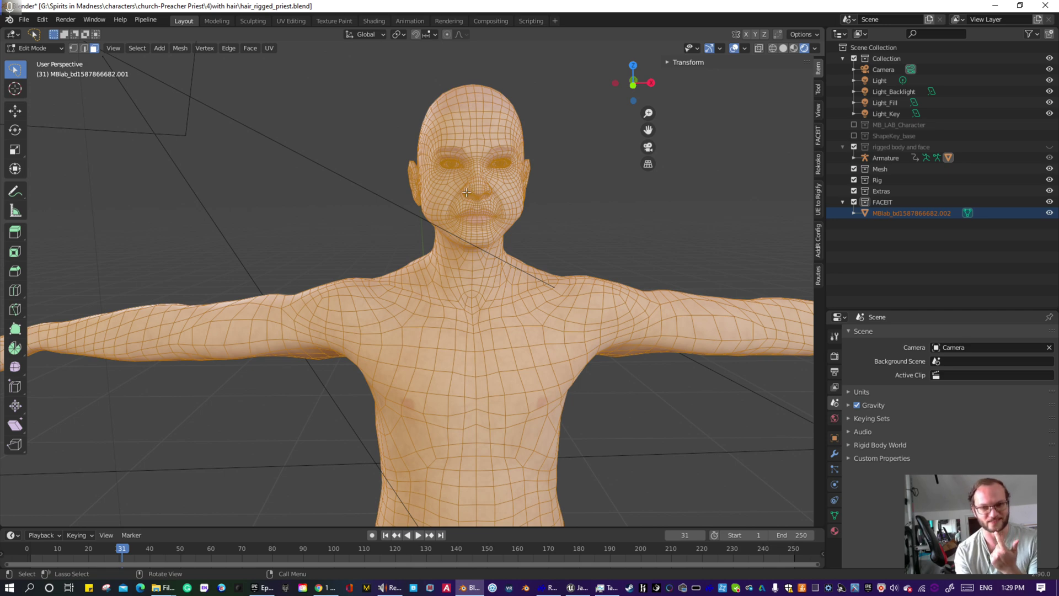
scroll(472, 172, down, 3)
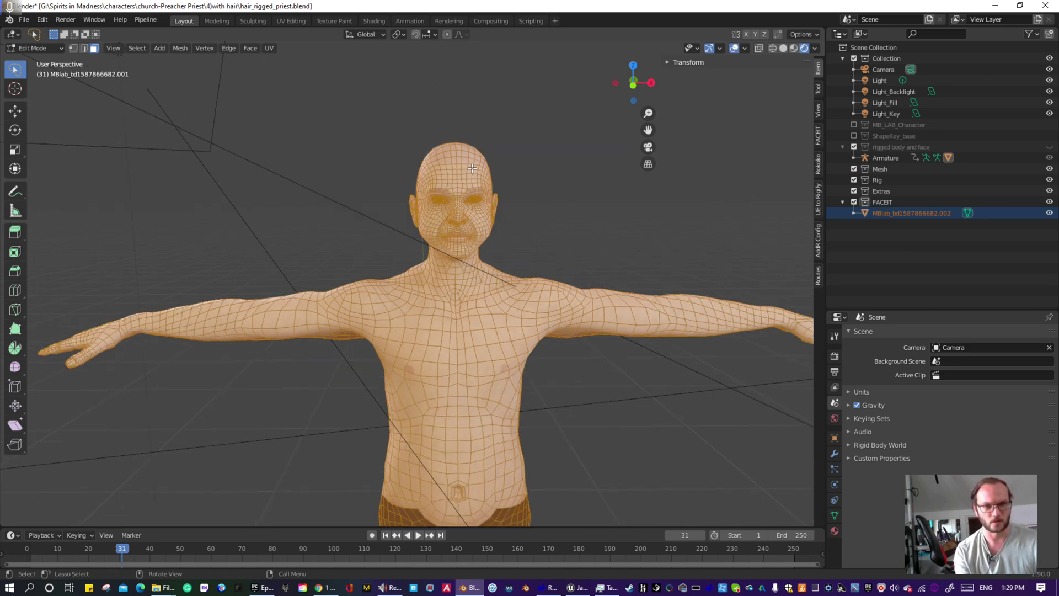
scroll(472, 169, up, 4)
shift+middle_drag(472, 98, 393, 19)
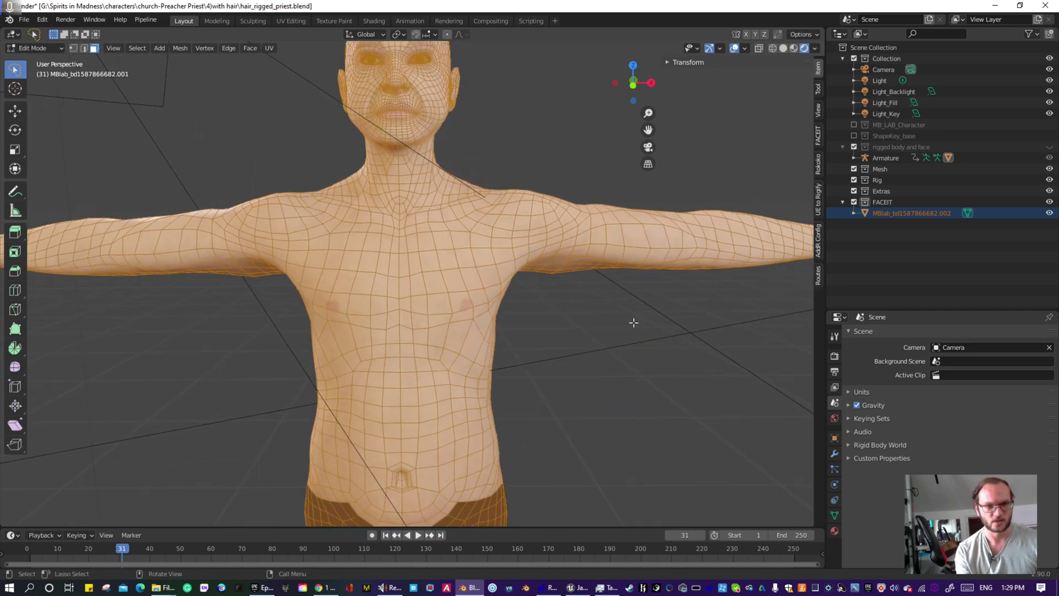
key(alt+a)
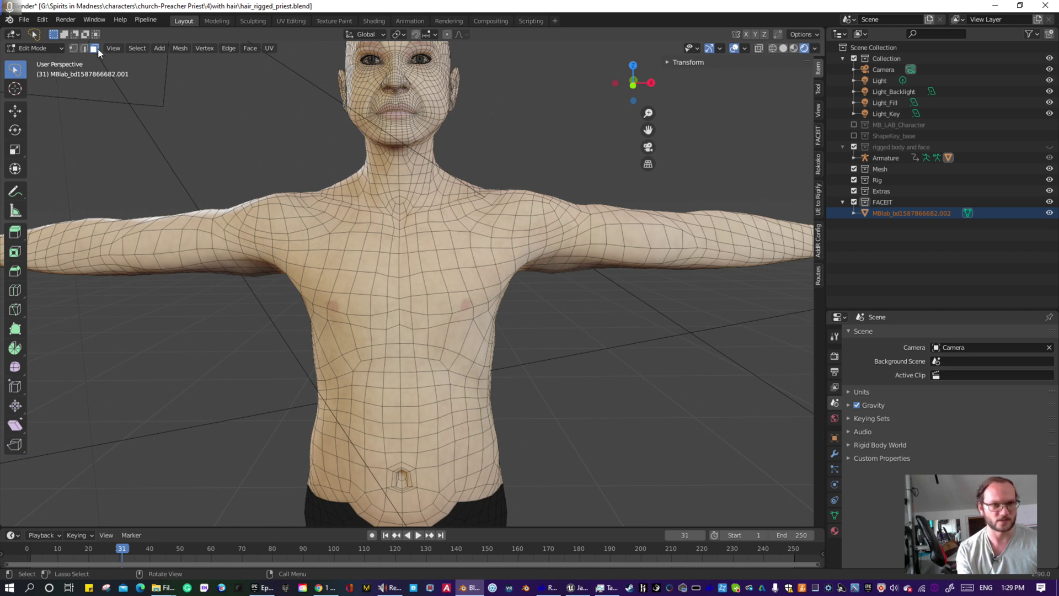
click(759, 48)
- Lasso-select the legs and lower torso of the body mesh and hide those faces
scroll(533, 209, down, 8)
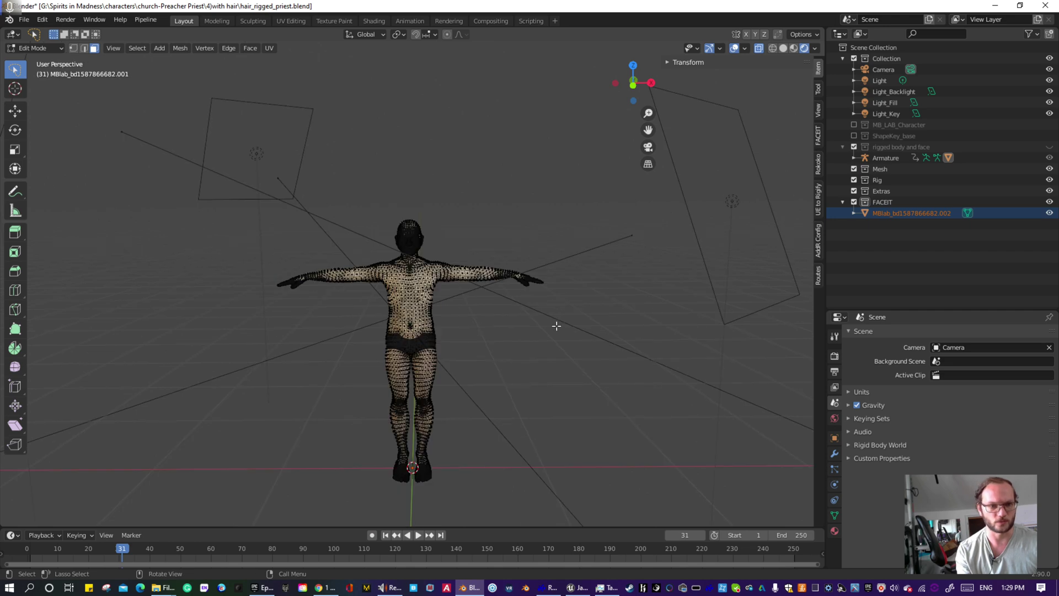
scroll(559, 394, up, 1)
shift+middle_drag(561, 396, 565, 273)
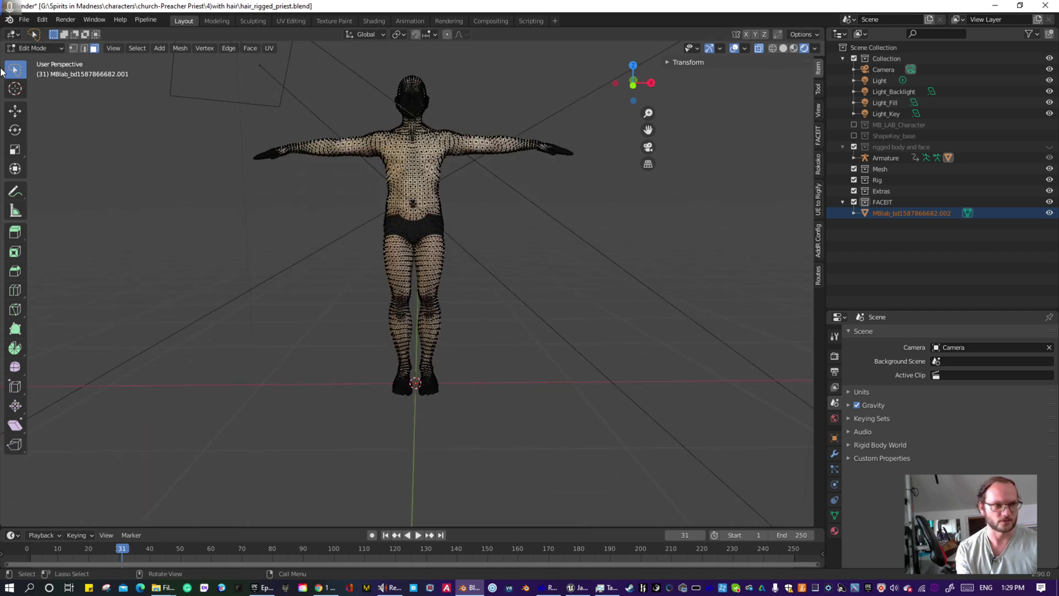
click(14, 73)
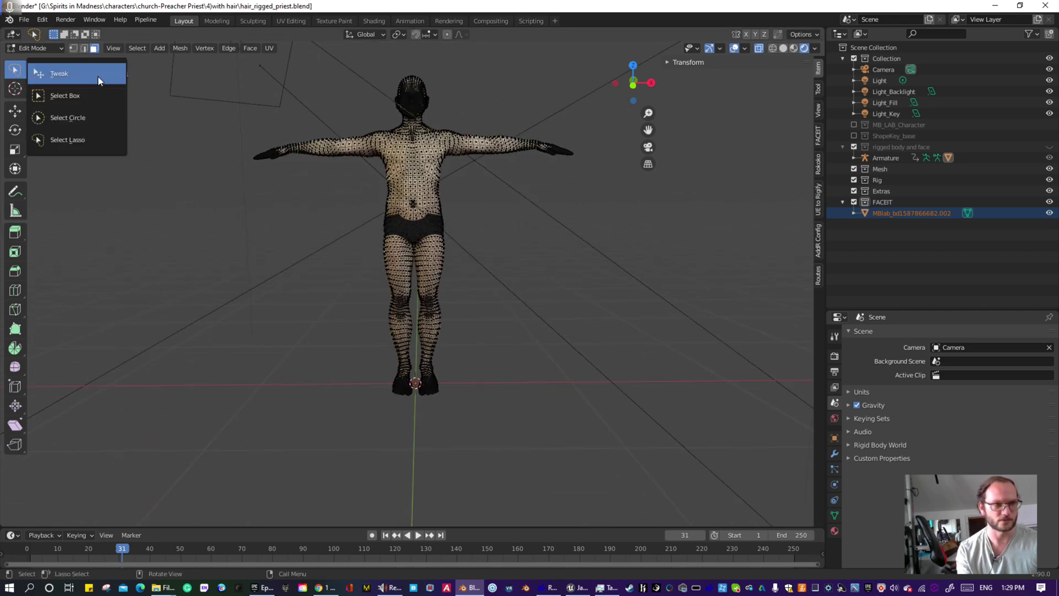
click(73, 142)
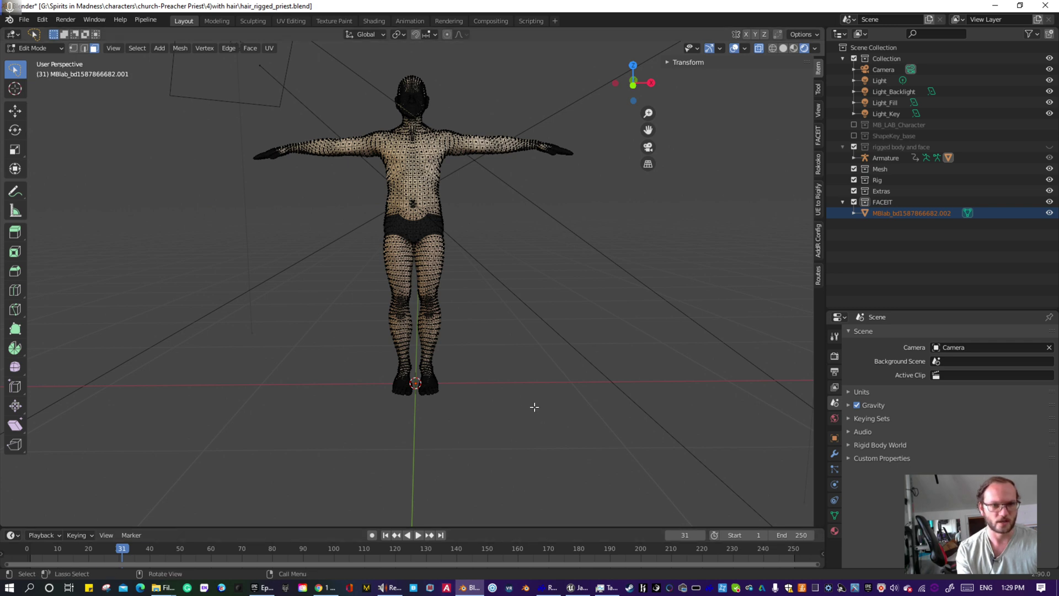
mouse_move(534, 407)
mouse_down()
mouse_move(331, 329)
mouse_move(395, 172)
mouse_move(493, 173)
mouse_up()
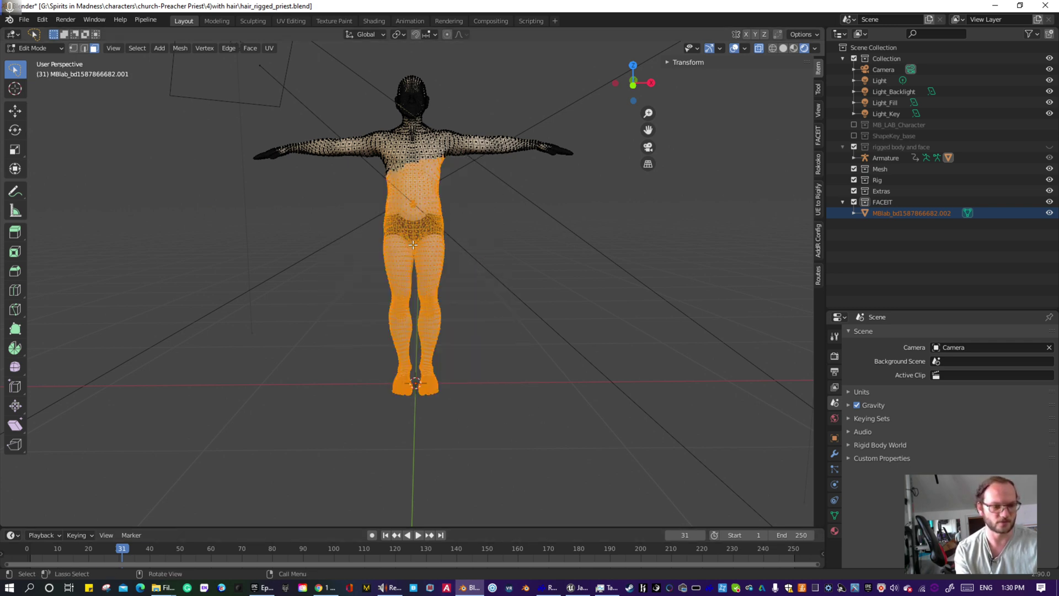
key(h)
- Lasso-select and hide the faces of both arms, the remaining hand pieces, the chest and the shoulders
scroll(422, 236, up, 5)
middle_drag(431, 231, 447, 383)
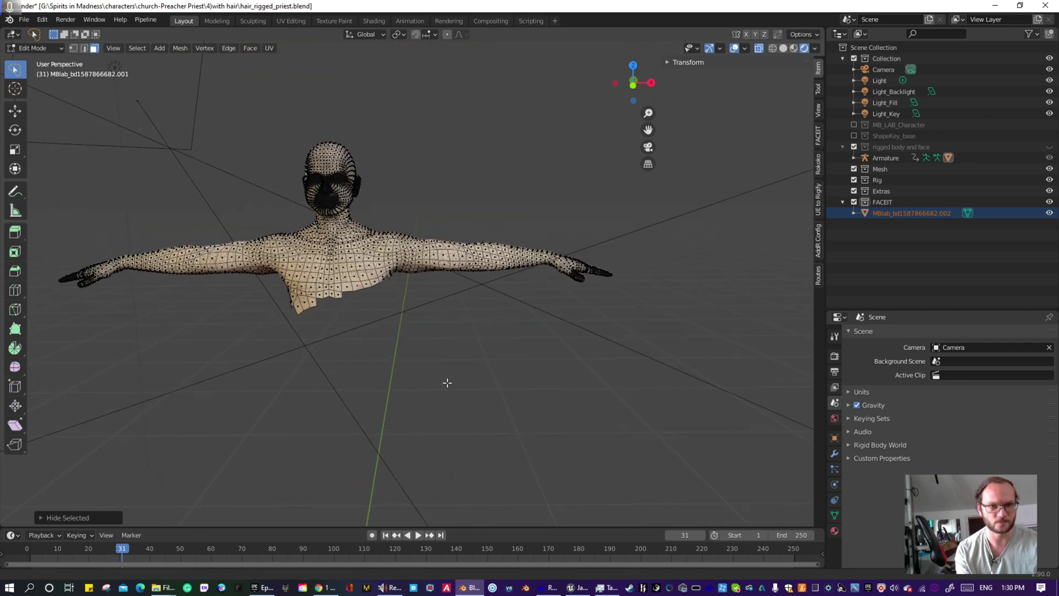
mouse_move(701, 250)
mouse_down()
mouse_move(425, 209)
mouse_move(366, 303)
mouse_move(621, 278)
mouse_move(589, 289)
mouse_up()
key(h)
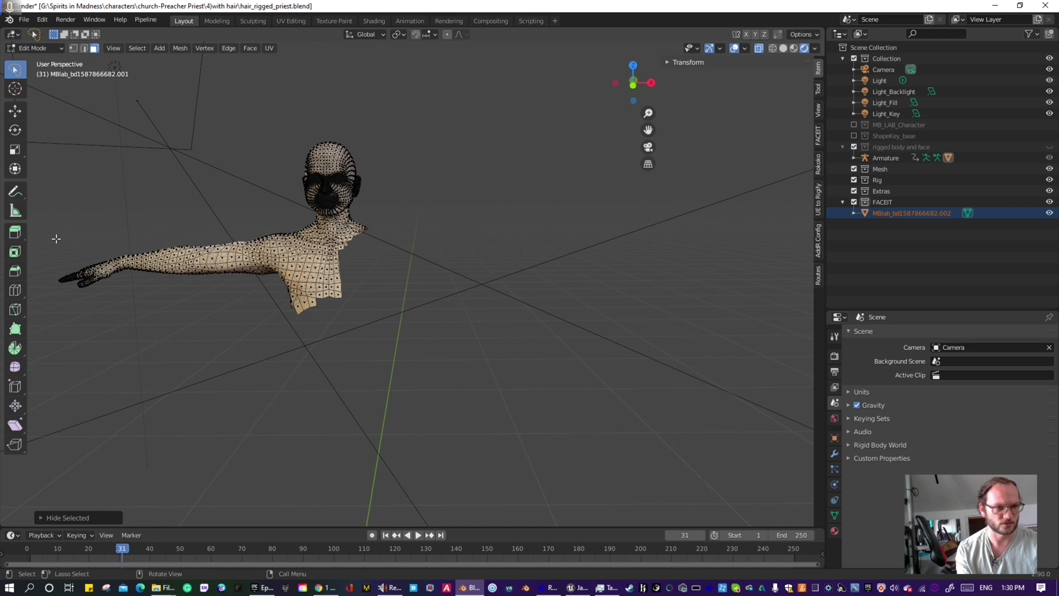
mouse_move(56, 238)
mouse_down()
mouse_move(193, 350)
mouse_move(442, 265)
mouse_move(236, 275)
mouse_up()
key(h)
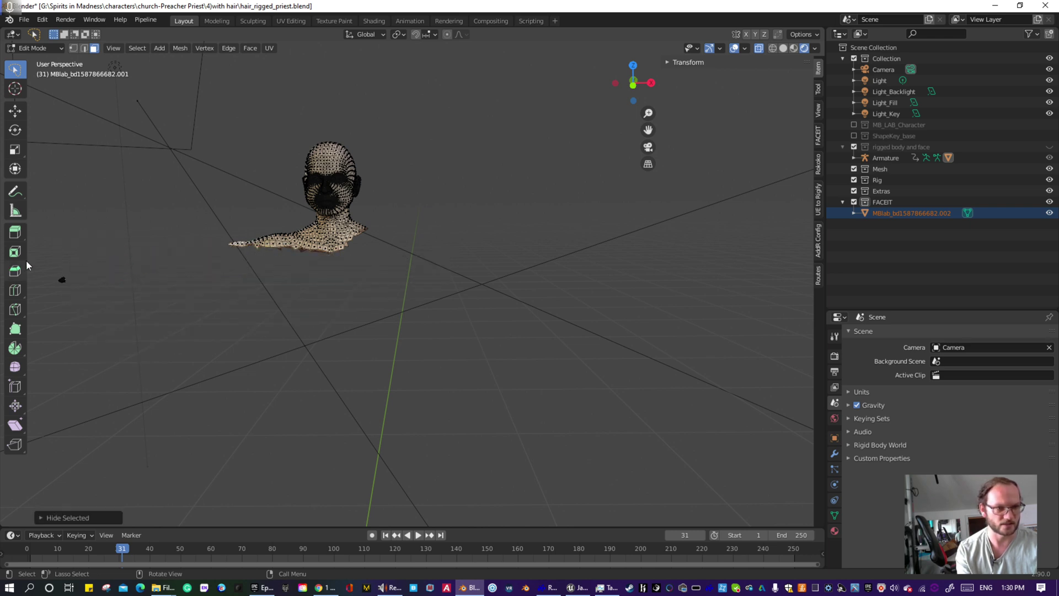
mouse_move(27, 265)
mouse_down()
mouse_move(108, 298)
mouse_move(40, 251)
mouse_up()
key(h)
mouse_move(218, 225)
mouse_down()
mouse_move(403, 267)
mouse_move(219, 224)
mouse_up()
key(h)
- Lasso-select and hide the leftover faces below the chin and around the neck
scroll(321, 239, up, 3)
shift+middle_drag(321, 239, 463, 345)
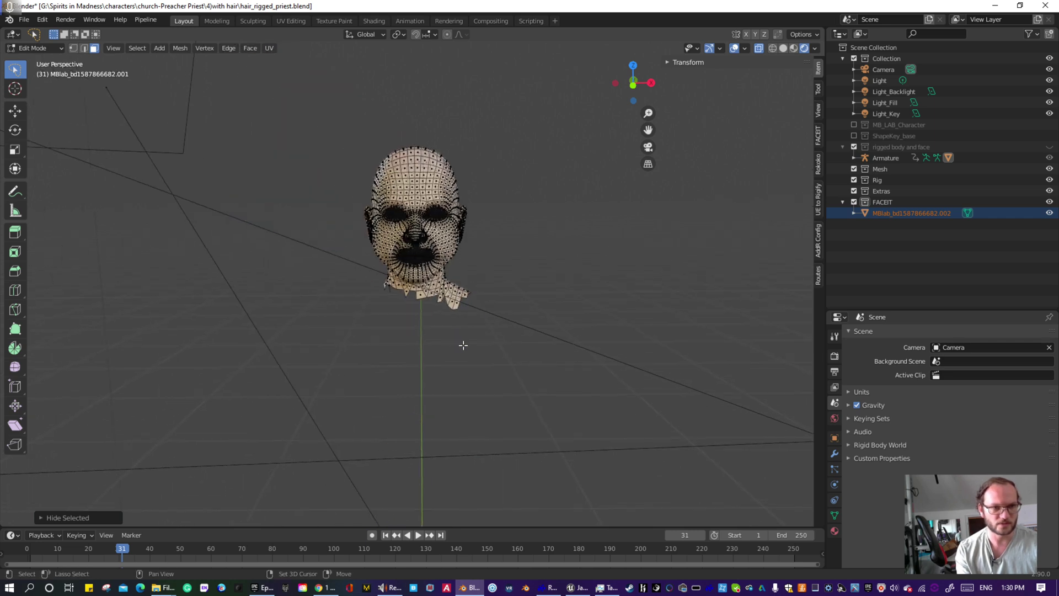
mouse_move(430, 322)
mouse_down()
mouse_move(471, 260)
mouse_move(480, 290)
mouse_up()
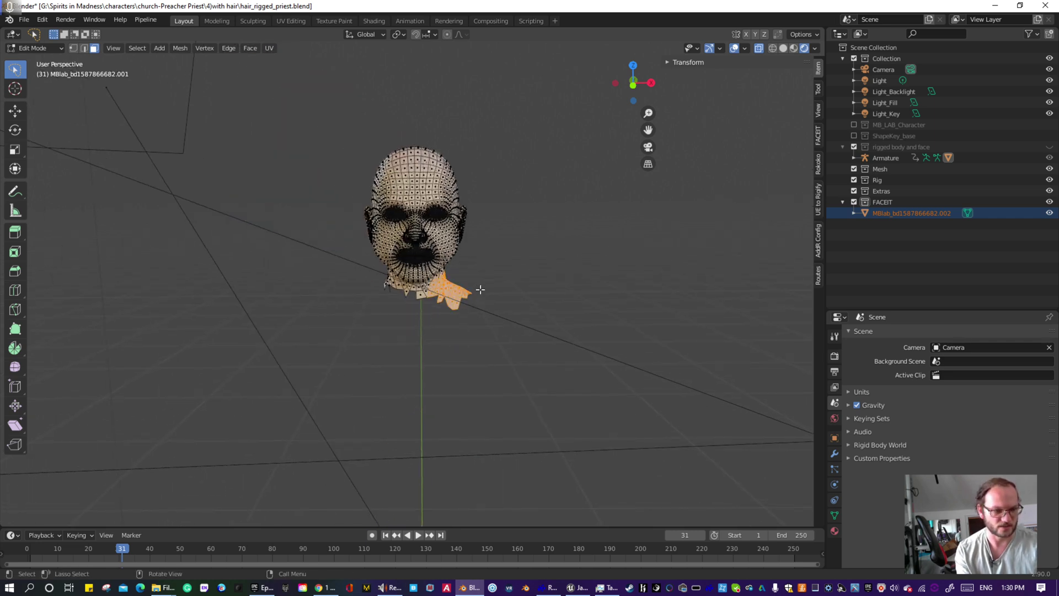
key(h)
scroll(386, 311, up, 3)
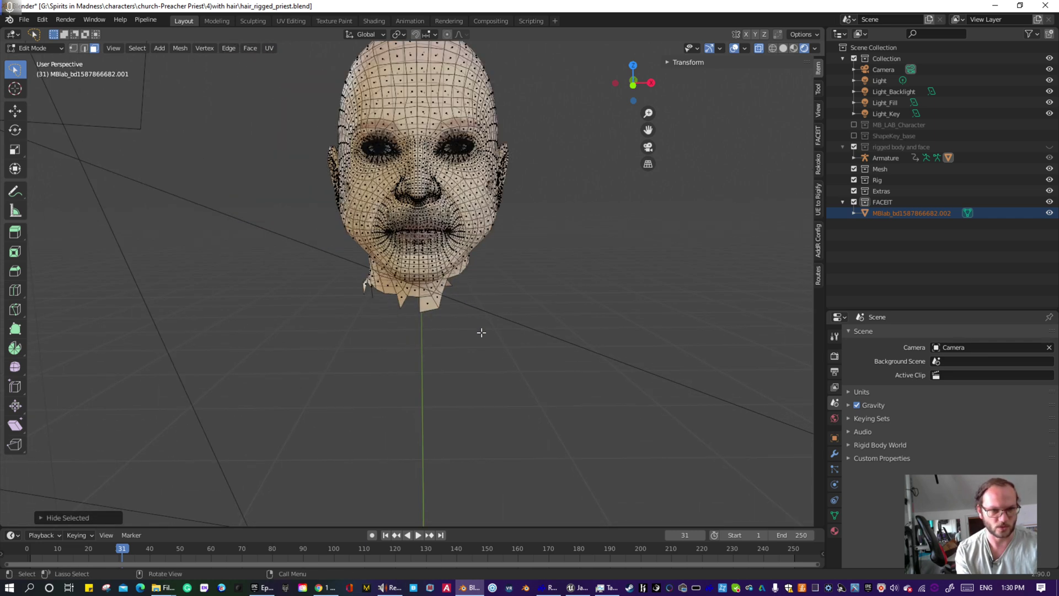
mouse_move(481, 332)
mouse_down()
mouse_move(367, 309)
mouse_move(350, 268)
mouse_move(464, 258)
mouse_up()
key(h)
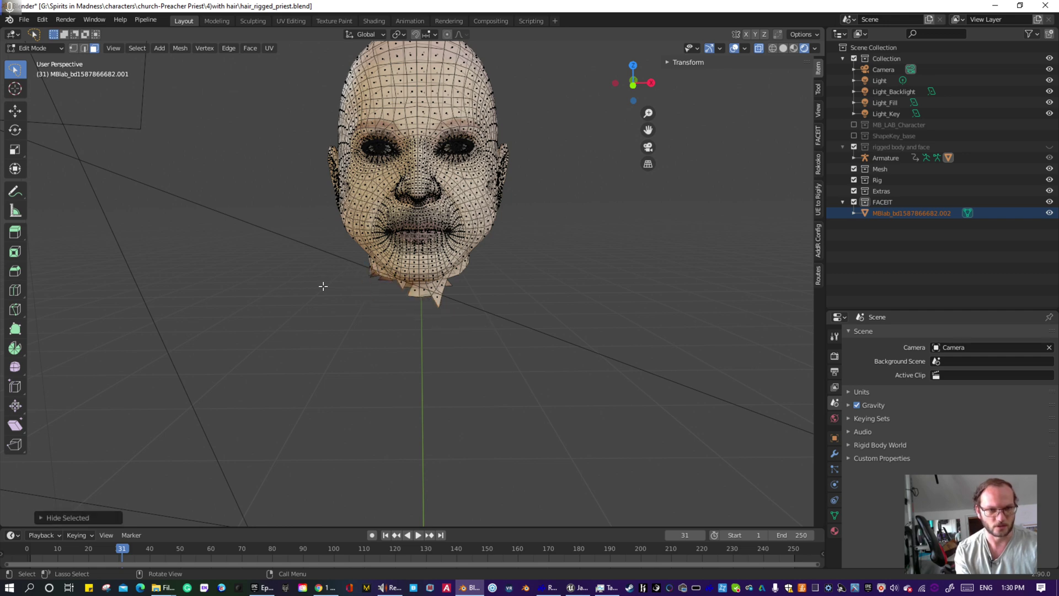
- Lasso-select and hide the faces of the back of the head, and the crown and upper forehead
middle_drag(323, 286, 433, 303)
middle_drag(300, 291, 226, 103)
mouse_move(244, 115)
mouse_down()
mouse_move(250, 358)
mouse_move(313, 331)
mouse_move(335, 181)
mouse_move(313, 97)
mouse_move(300, 133)
mouse_up()
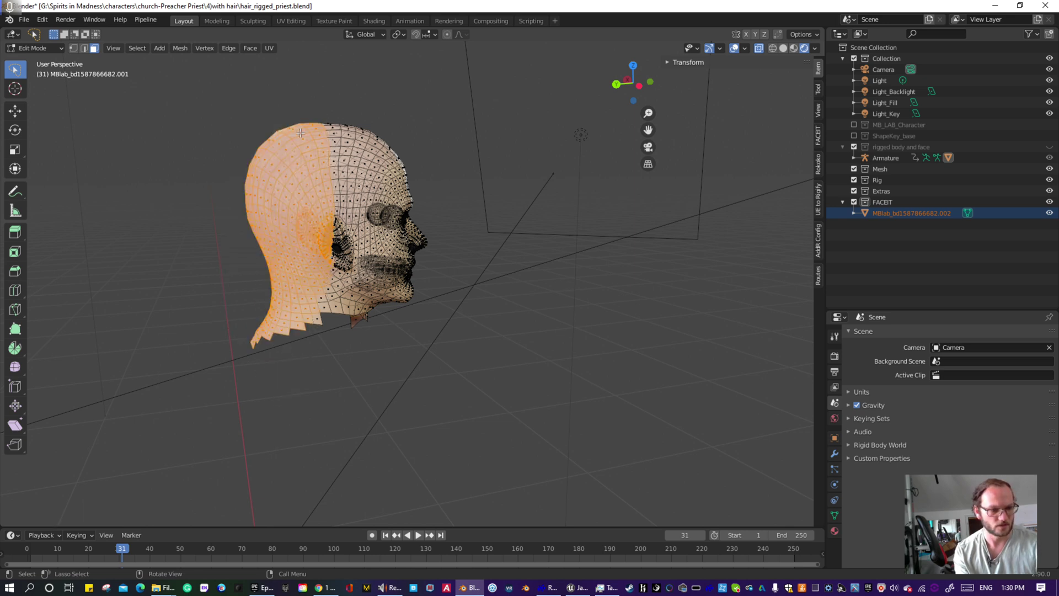
key(h)
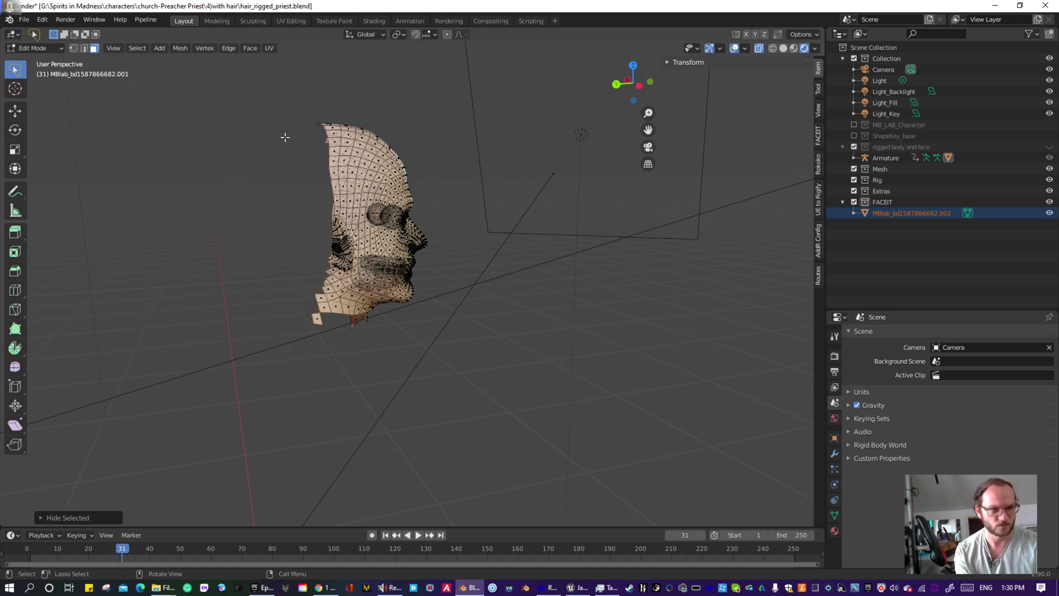
mouse_move(350, 113)
mouse_down()
mouse_move(356, 180)
mouse_move(477, 190)
mouse_move(407, 125)
mouse_up()
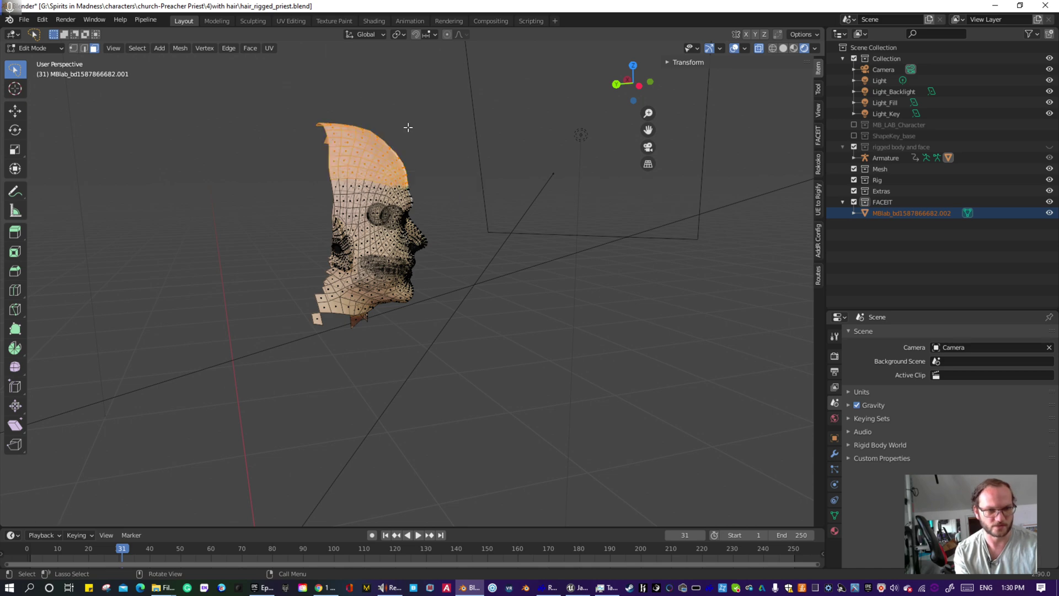
key(h)
- Lasso-select and hide the faces on both sides of the head, including the ears
mouse_move(407, 126)
middle_down()
mouse_move(422, 219)
mouse_move(348, 275)
mouse_move(353, 254)
mouse_move(392, 234)
mouse_move(338, 166)
middle_up()
mouse_move(339, 165)
mouse_down()
mouse_move(242, 287)
mouse_move(373, 373)
mouse_move(319, 326)
mouse_up()
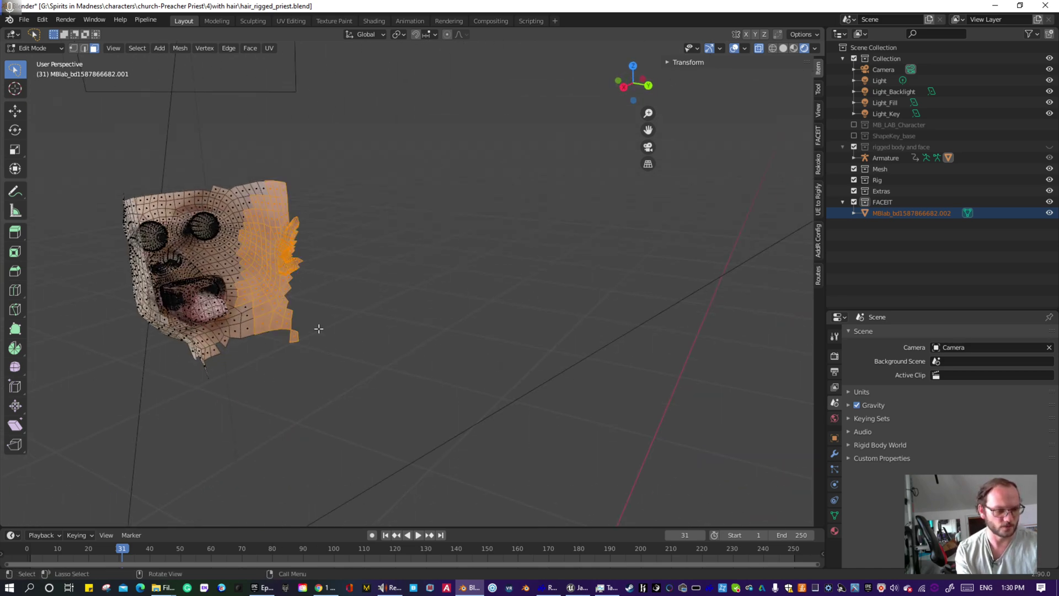
key(h)
mouse_move(319, 325)
middle_down()
mouse_move(298, 298)
mouse_move(204, 294)
mouse_move(255, 118)
middle_up()
mouse_move(255, 118)
mouse_down()
mouse_move(248, 318)
mouse_move(311, 248)
mouse_move(310, 146)
mouse_up()
key(h)
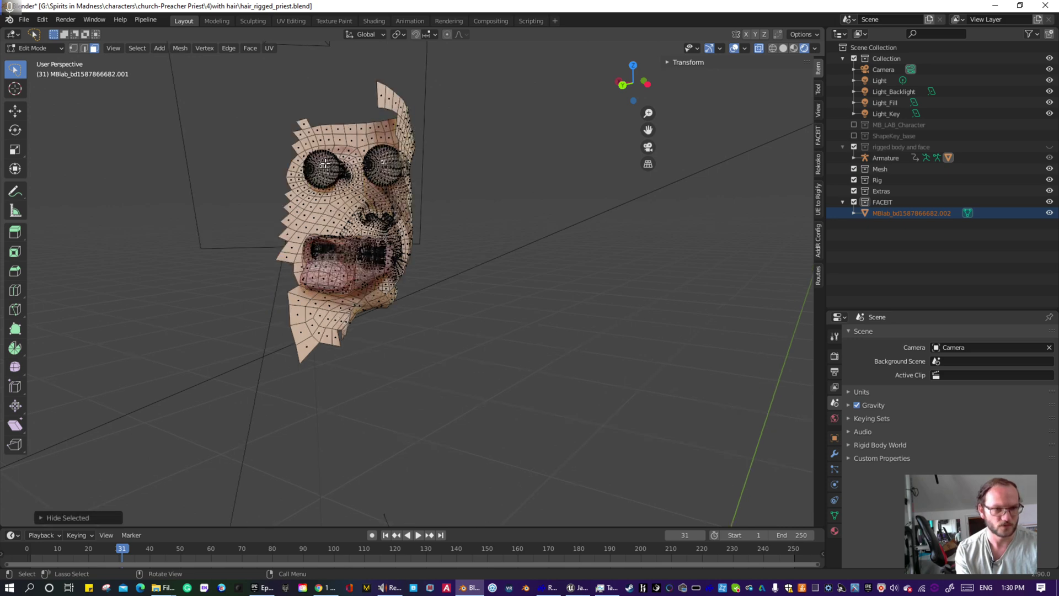
- Lasso-select and hide the remaining neck faces under the chin and the outer edge of the adjoining jaw and cheek
scroll(320, 156, up, 4)
mouse_move(320, 157)
middle_down()
mouse_move(448, 394)
mouse_move(428, 396)
middle_up()
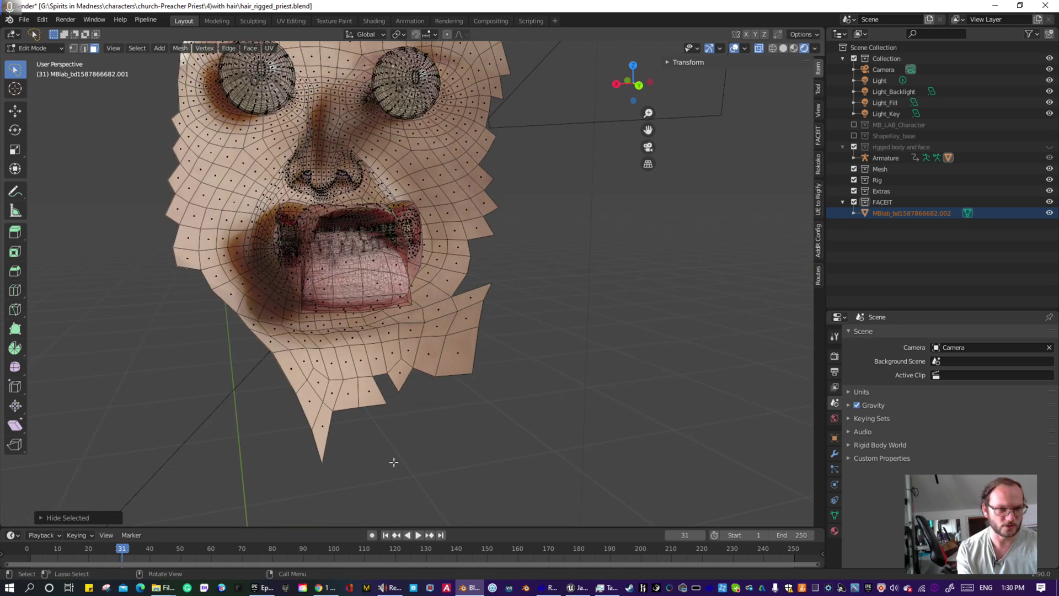
mouse_move(488, 453)
mouse_down()
mouse_move(233, 344)
mouse_move(527, 324)
mouse_up()
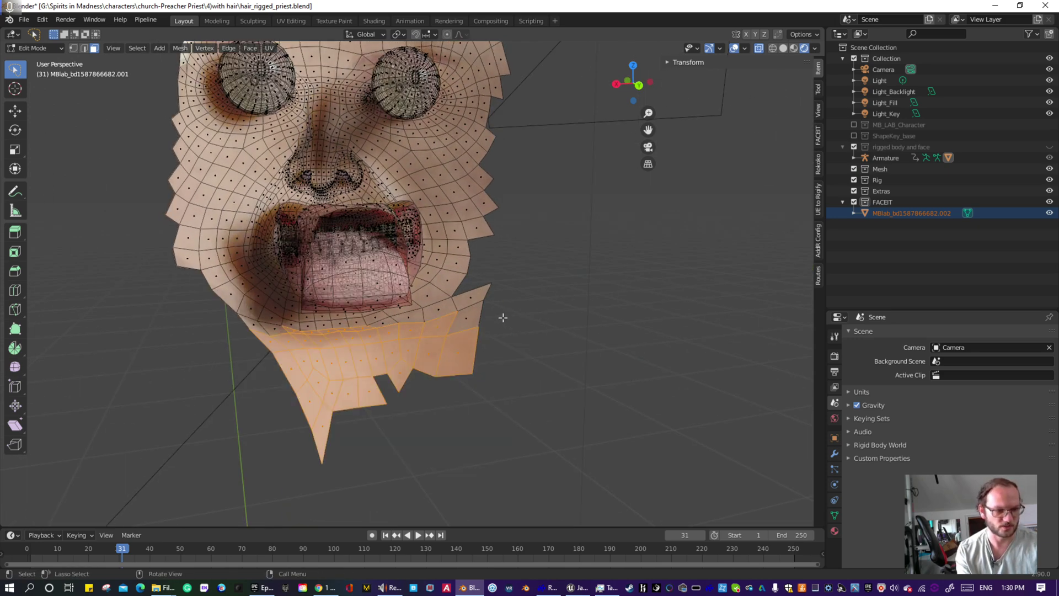
key(h)
mouse_move(479, 349)
mouse_down()
mouse_move(461, 237)
mouse_move(506, 113)
mouse_up()
key(h)
- Lasso-select and hide successive bands of faces across the nose and cheeks, between the eyes and the mouth
drag(341, 171, 124, 172)
key(h)
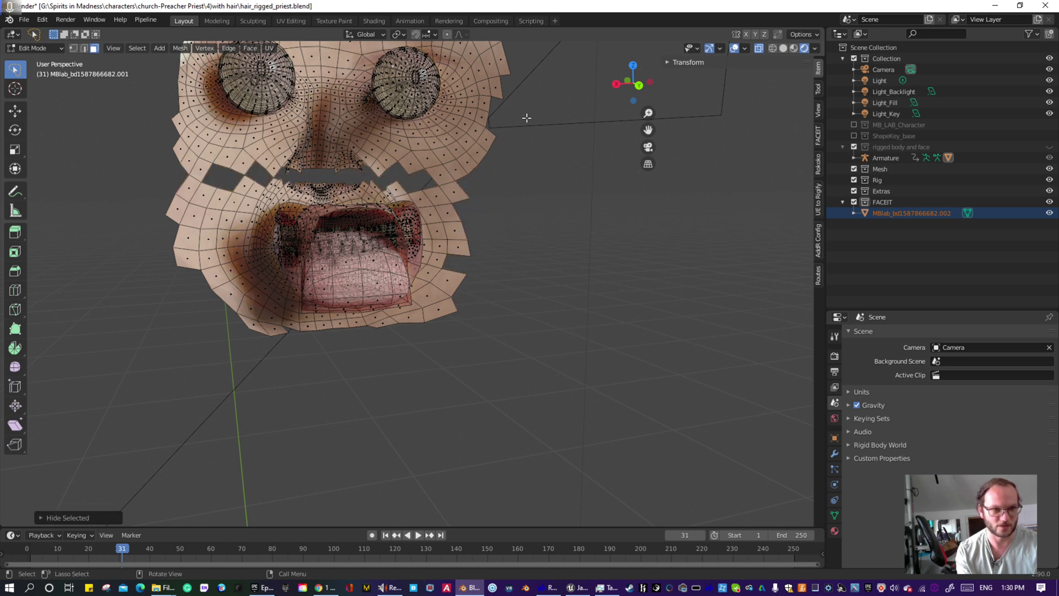
mouse_move(527, 118)
mouse_down()
mouse_move(306, 162)
mouse_move(183, 147)
mouse_up()
key(h)
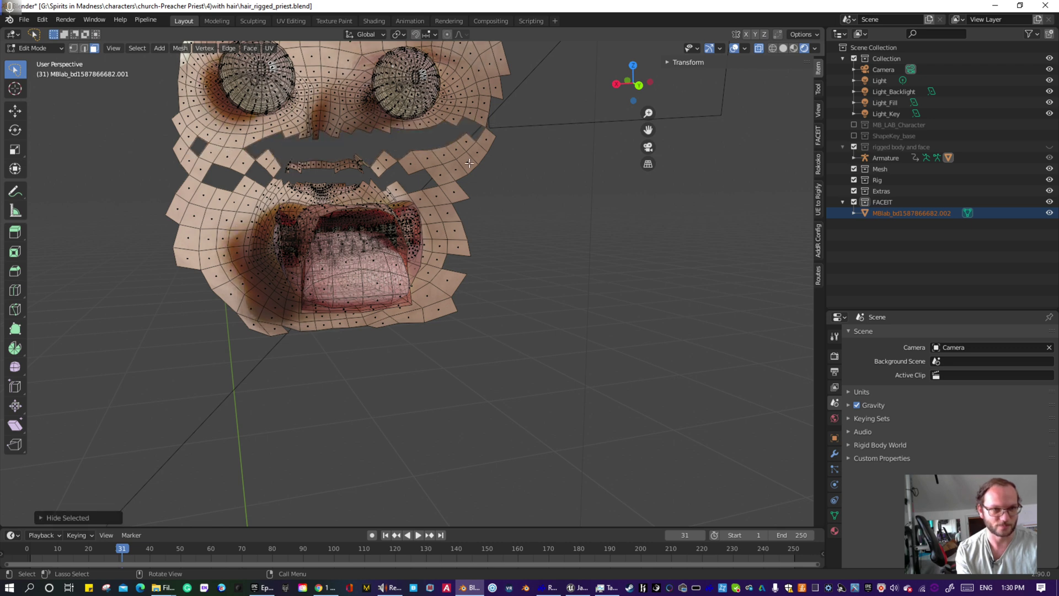
mouse_move(506, 184)
mouse_down()
mouse_move(232, 145)
mouse_move(112, 172)
mouse_up()
key(h)
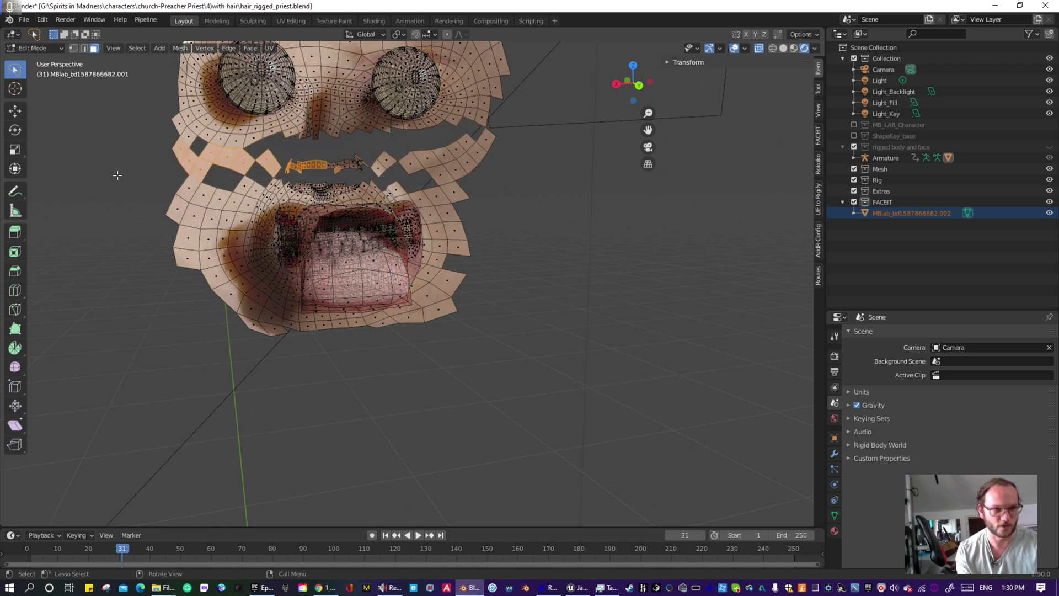
mouse_move(556, 189)
mouse_down()
mouse_move(348, 155)
mouse_move(339, 122)
mouse_move(375, 130)
mouse_up()
key(h)
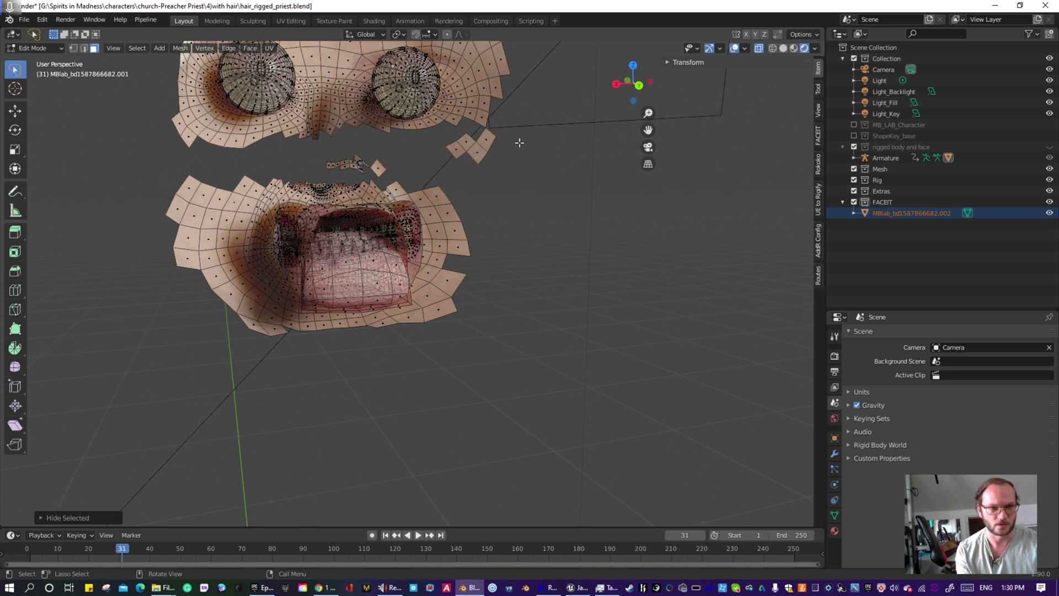
- Hide the leftover cheek and jaw faces beside the mouth, and the temple faces beside the adjacent eye
mouse_move(487, 118)
mouse_down()
mouse_move(448, 223)
mouse_move(469, 334)
mouse_up()
key(h)
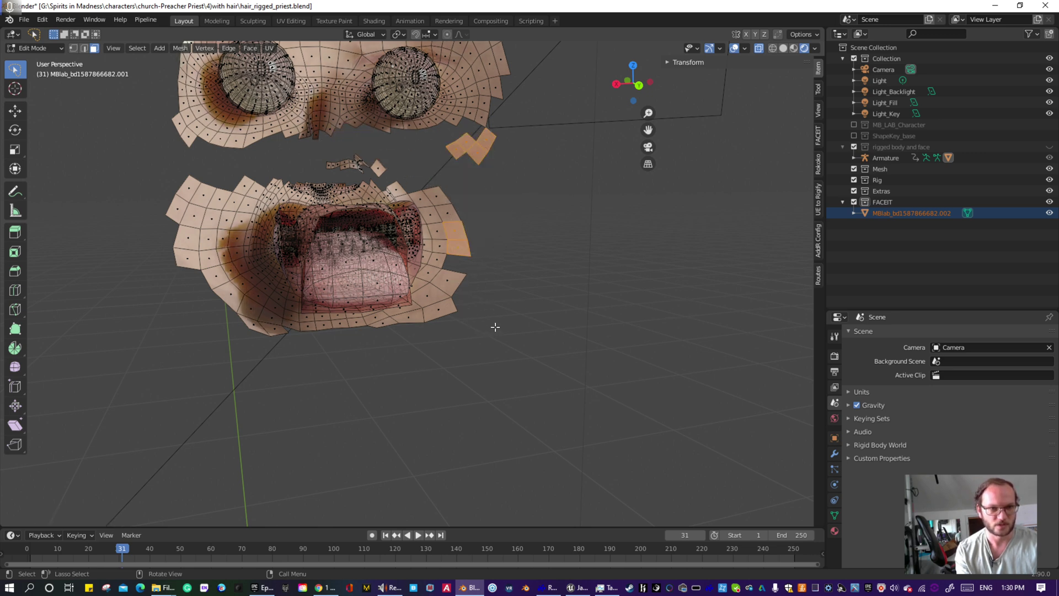
drag(430, 292, 461, 165)
key(h)
middle_drag(502, 170, 575, 185)
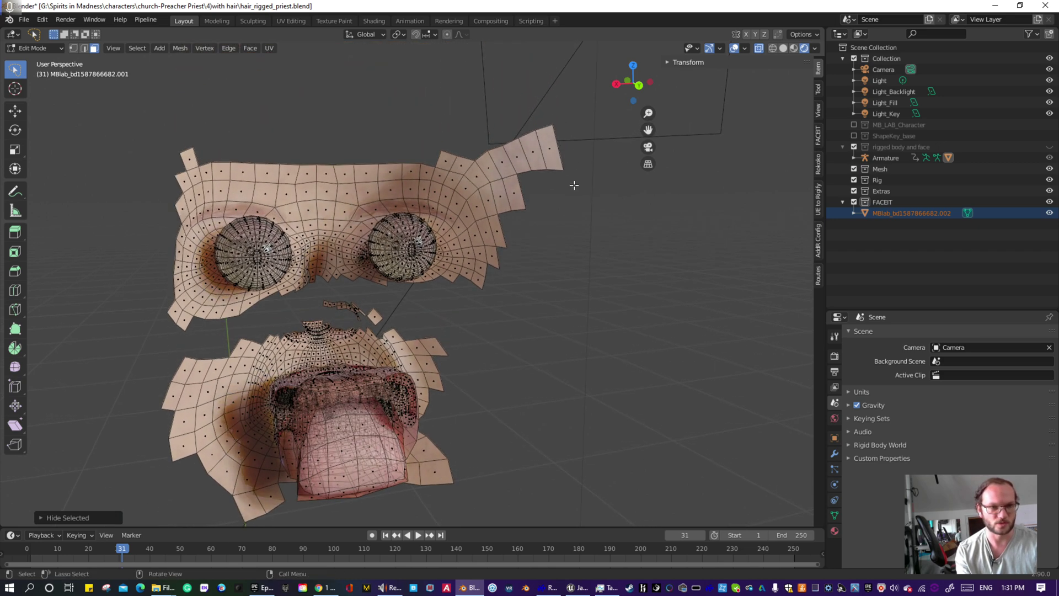
mouse_move(584, 101)
mouse_down()
mouse_move(438, 331)
mouse_move(443, 190)
mouse_move(425, 171)
mouse_up()
key(h)
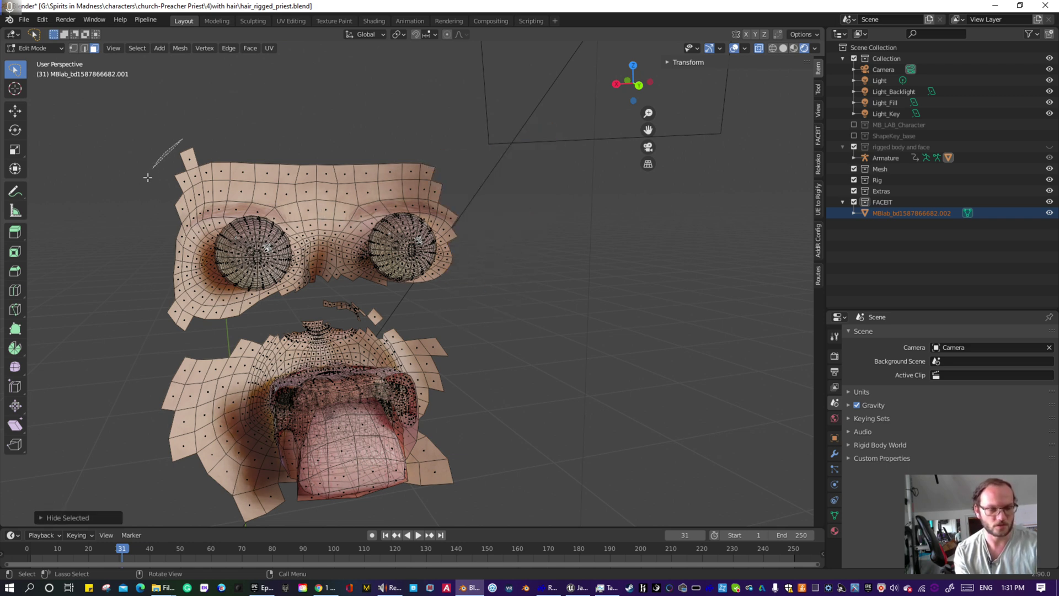
- Lasso-select and hide the forehead, the nose bridge between the eyes and most of the brow above one eye
mouse_move(148, 177)
mouse_down()
mouse_move(309, 139)
mouse_move(456, 142)
mouse_move(477, 122)
mouse_move(322, 149)
mouse_move(344, 309)
mouse_move(361, 259)
mouse_move(358, 204)
mouse_move(376, 160)
mouse_move(356, 168)
mouse_up()
key(h)
key(h)
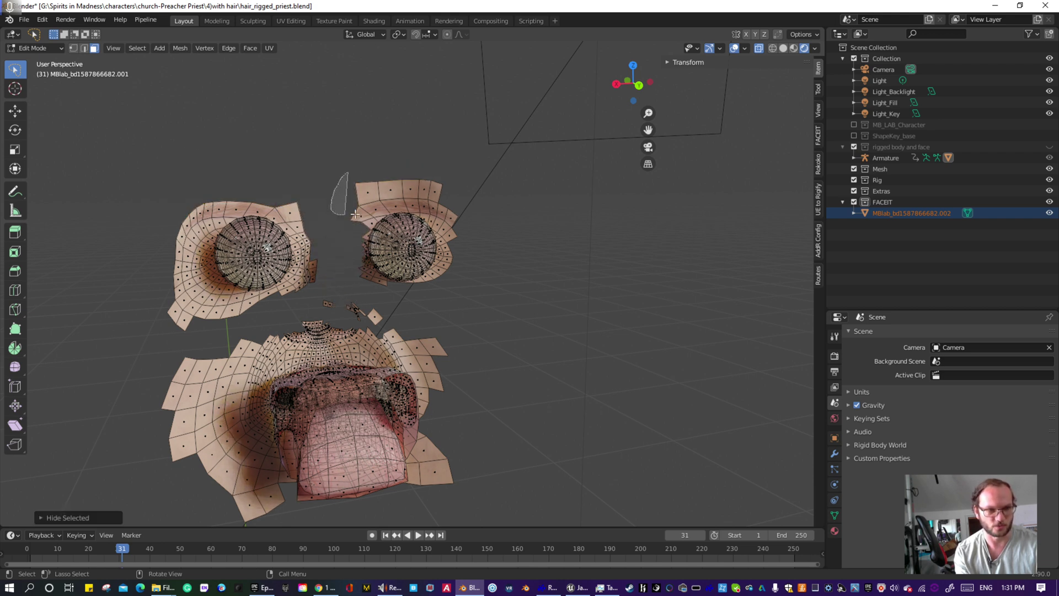
mouse_move(355, 214)
mouse_down()
mouse_move(452, 177)
mouse_move(347, 190)
mouse_up()
key(h)
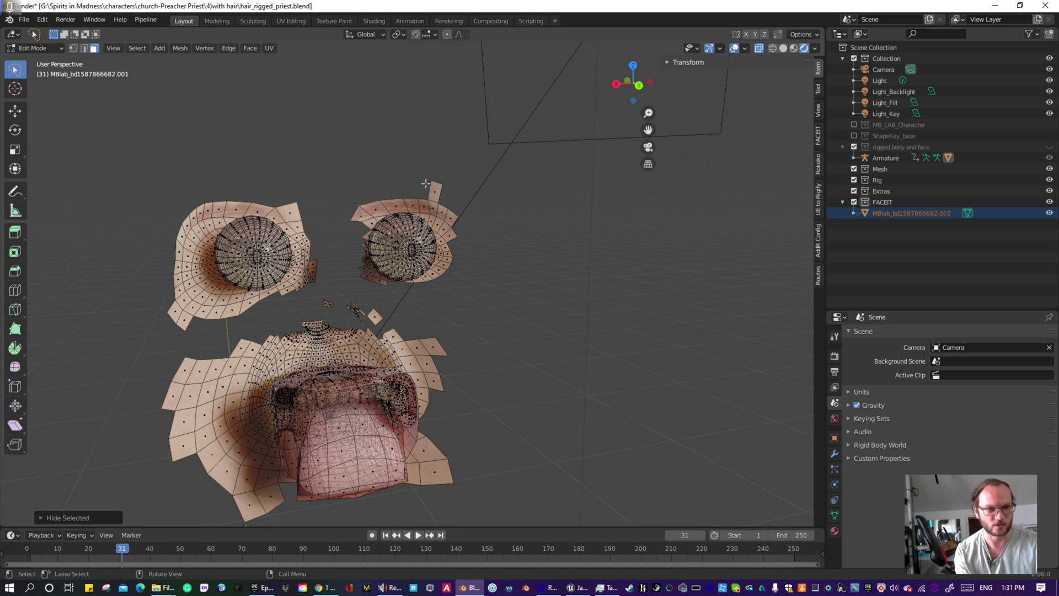
mouse_move(426, 184)
mouse_down()
mouse_move(495, 180)
mouse_move(477, 179)
mouse_up()
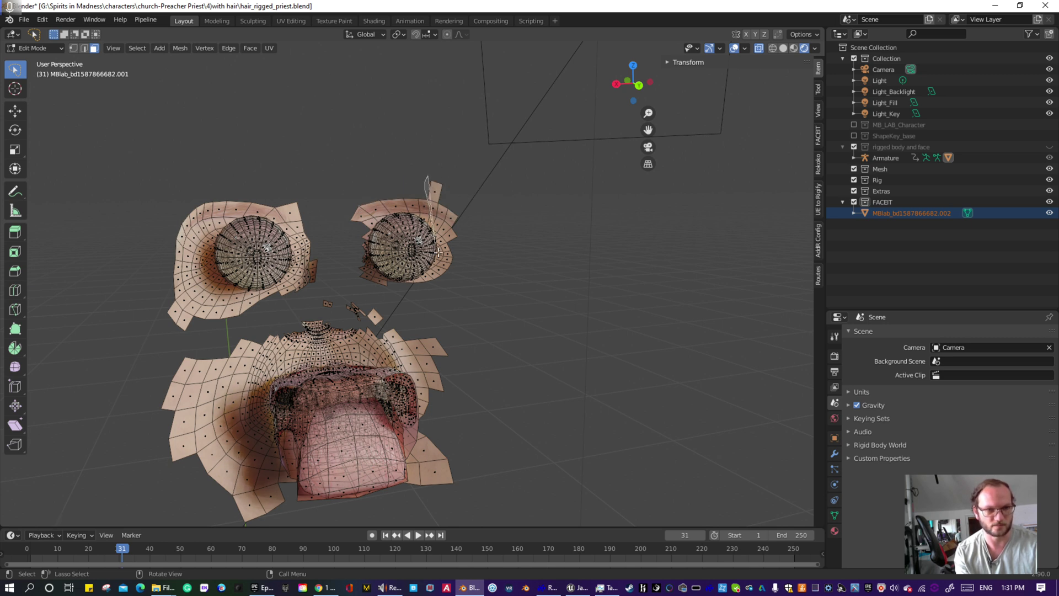
drag(438, 253, 465, 255)
key(h)
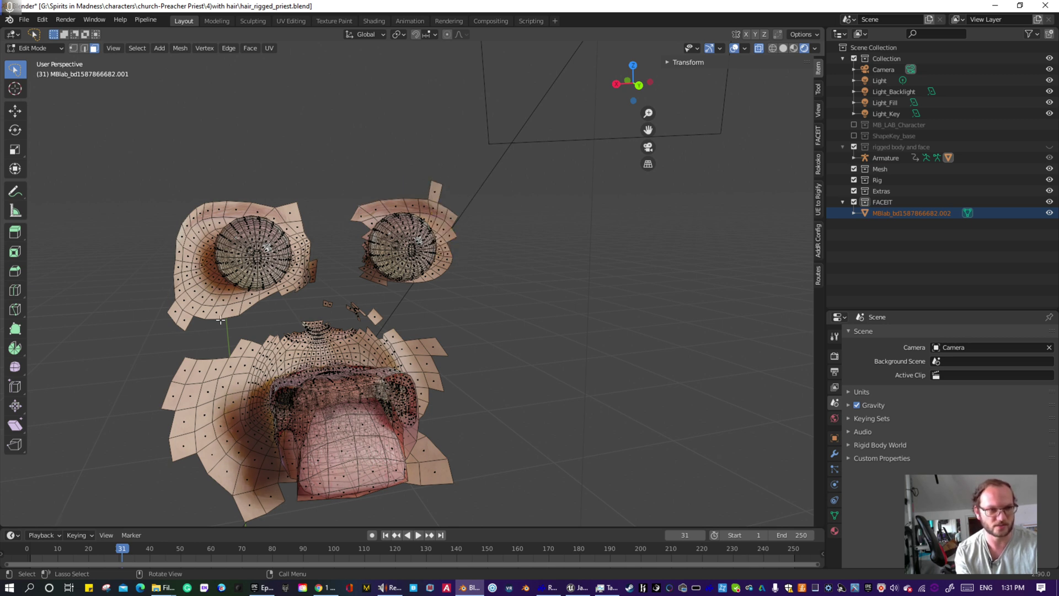
- Hide the surplus skin on both sides of the other eye, and the faces between the nose and upper lip
mouse_move(216, 339)
mouse_down()
mouse_move(134, 283)
mouse_move(161, 197)
mouse_move(193, 190)
mouse_up()
key(h)
scroll(271, 298, up, 2)
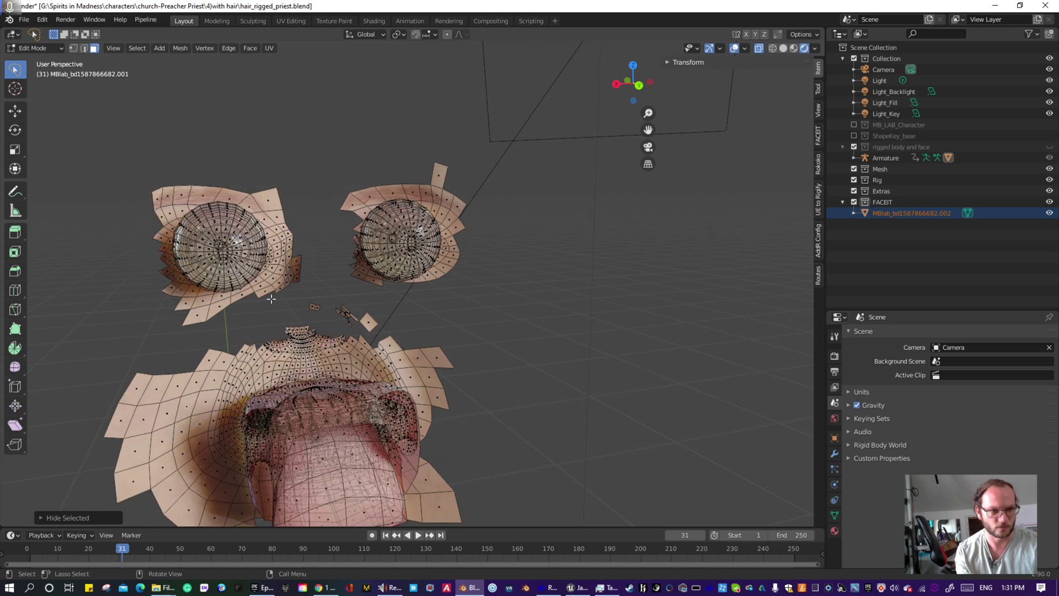
middle_drag(344, 282, 382, 303)
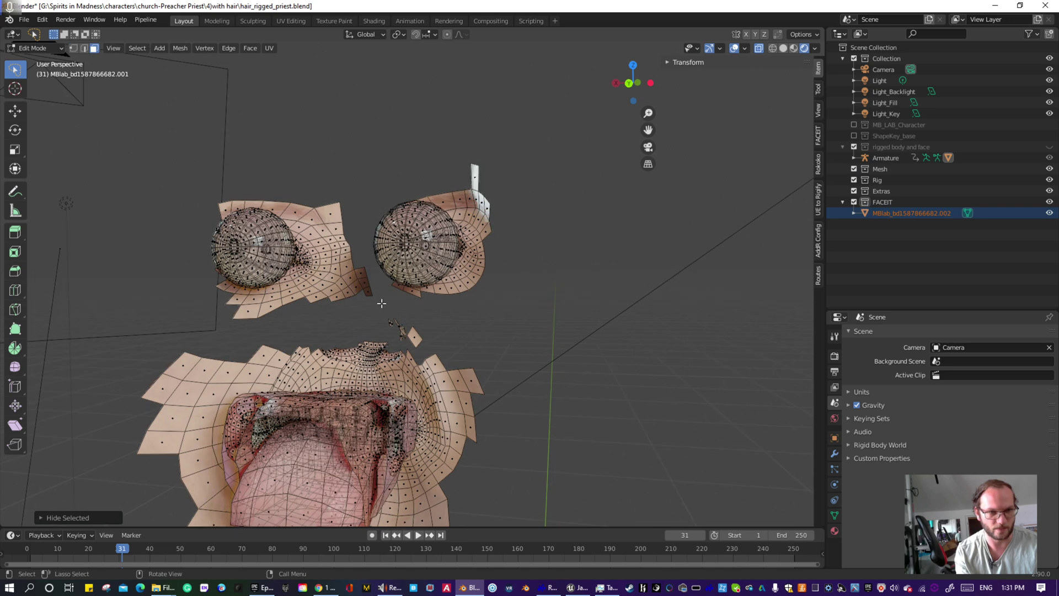
mouse_move(301, 264)
mouse_down()
mouse_move(311, 210)
mouse_move(343, 190)
mouse_up()
key(h)
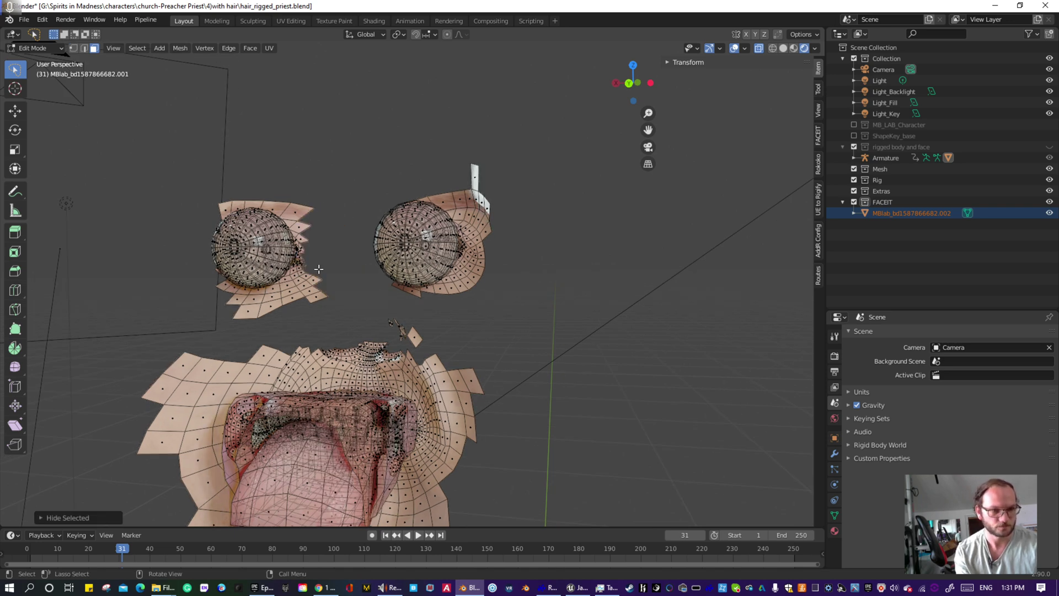
mouse_move(177, 379)
mouse_down()
mouse_move(386, 389)
mouse_move(422, 345)
mouse_move(221, 326)
mouse_move(180, 353)
mouse_up()
key(h)
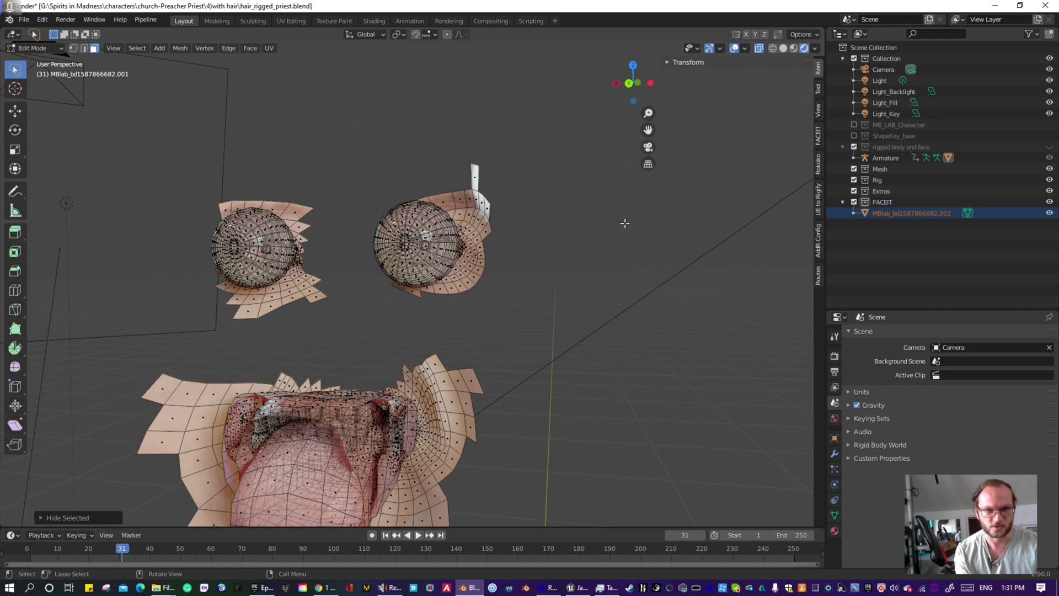
- Turn off X-ray and hide the outer skin faces beside one eye and the strip sticking up above it
click(760, 48)
middle_drag(340, 387, 373, 170)
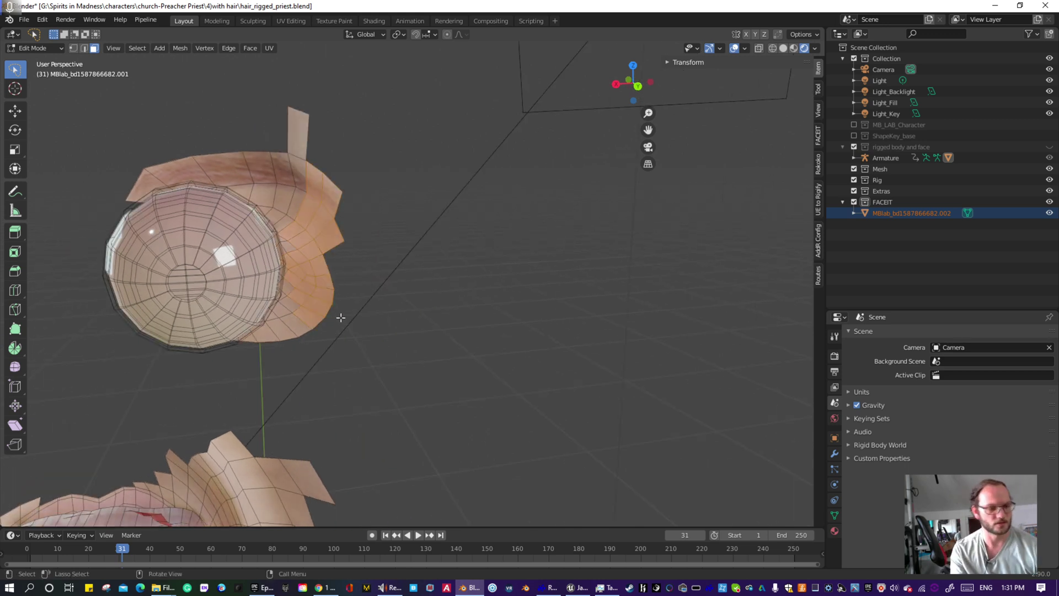
key(h)
mouse_move(309, 100)
mouse_down()
mouse_move(284, 208)
mouse_move(308, 215)
mouse_up()
key(h)
- Examine the remaining eyeball, eyelid and mouth geometry from several angles
mouse_move(369, 204)
middle_down()
mouse_move(223, 212)
mouse_move(193, 194)
mouse_move(271, 219)
middle_up()
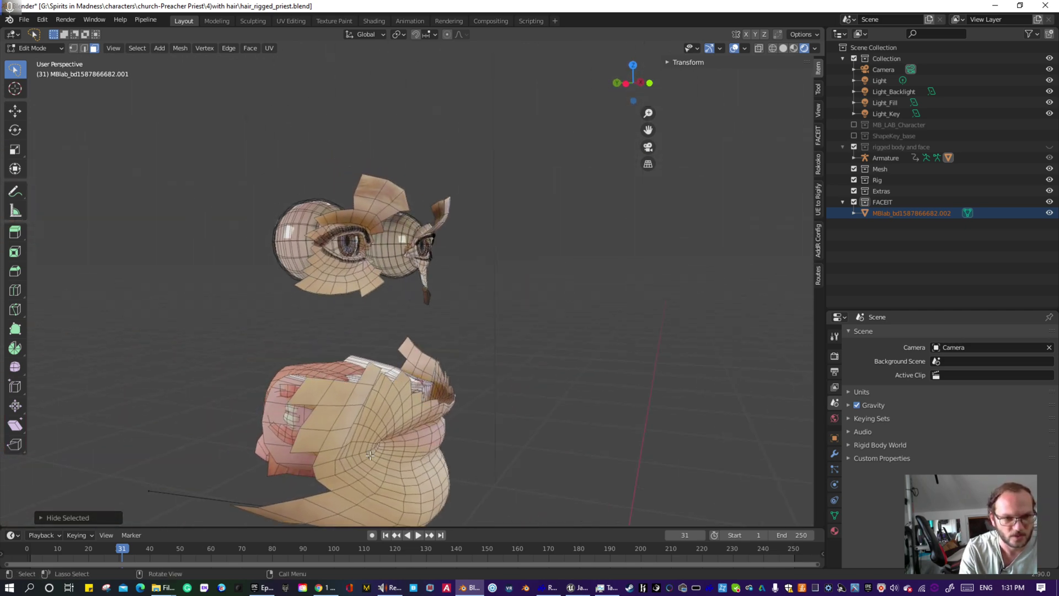
middle_drag(370, 455, 459, 449)
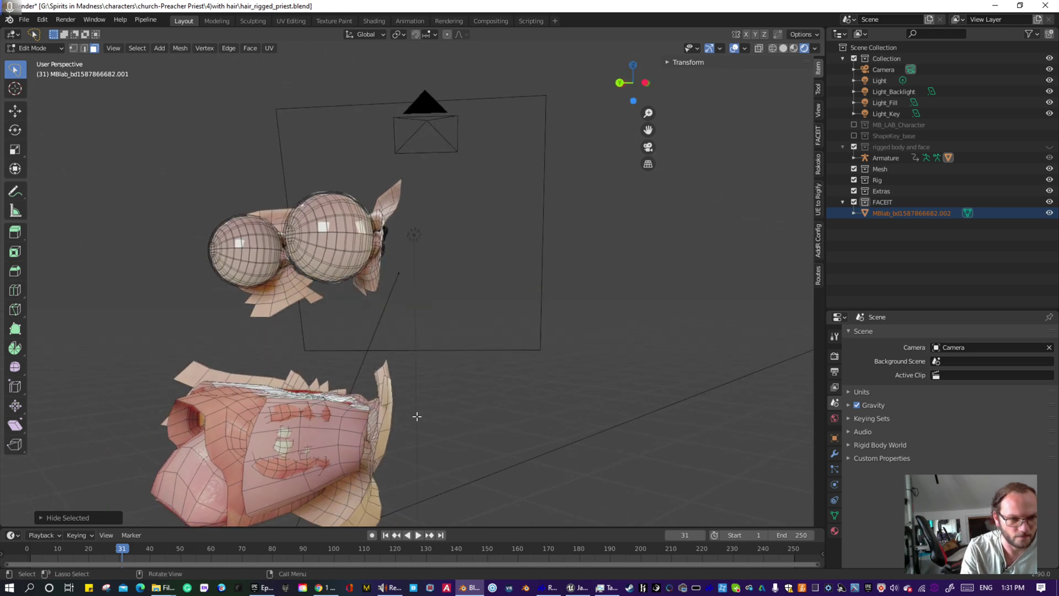
middle_drag(417, 416, 355, 437)
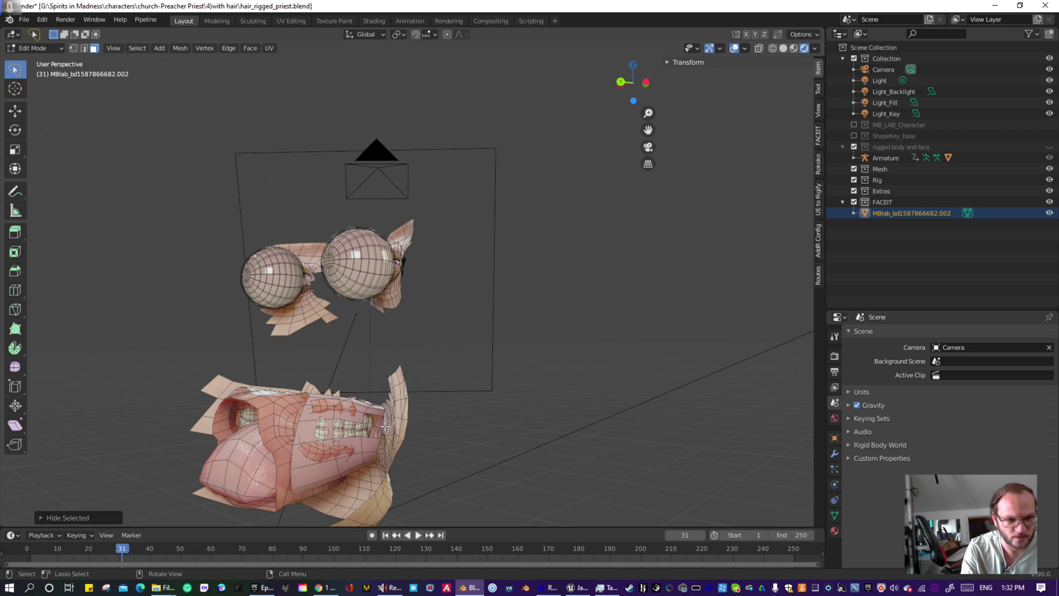
middle_drag(386, 427, 326, 416)
scroll(319, 397, up, 3)
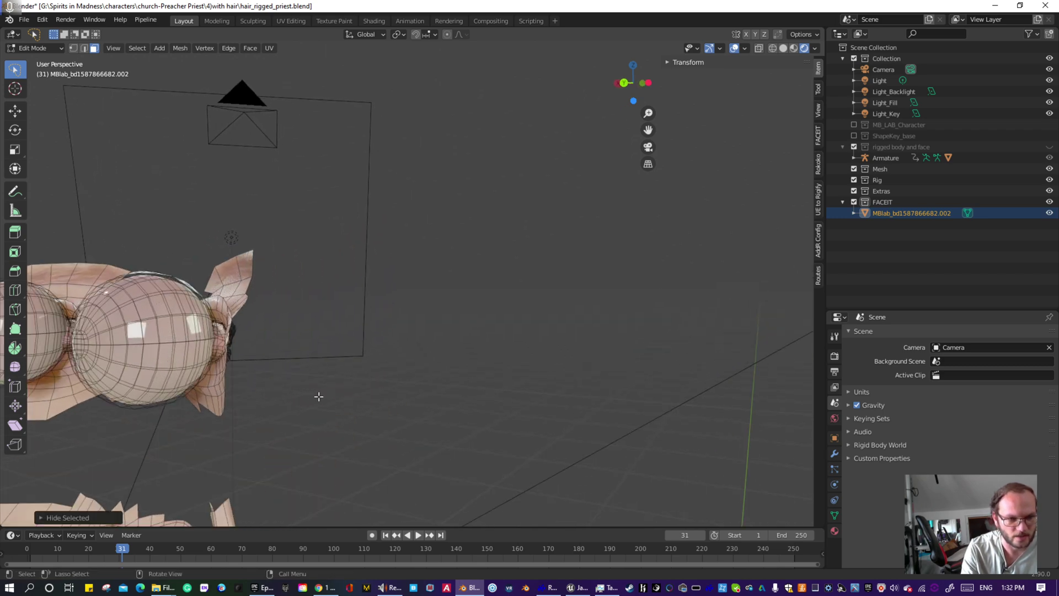
mouse_move(333, 380)
shift+middle_down()
mouse_move(369, 353)
mouse_move(435, 342)
mouse_move(336, 364)
shift+middle_up()
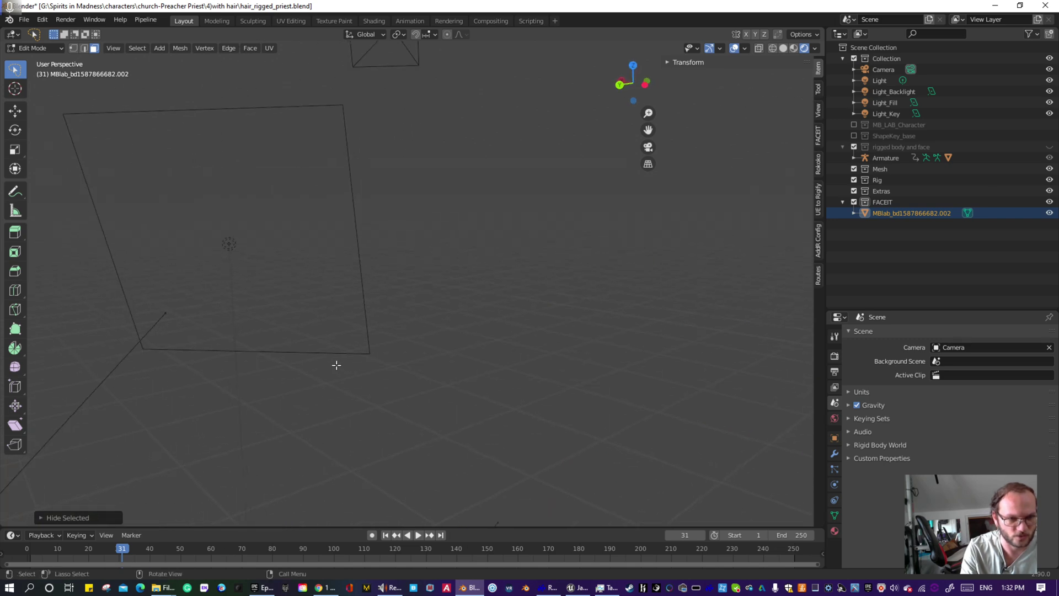
scroll(331, 361, down, 6)
scroll(331, 361, up, 2)
shift+middle_drag(255, 374, 466, 310)
scroll(376, 324, up, 4)
shift+middle_drag(548, 304, 379, 328)
scroll(379, 328, down, 1)
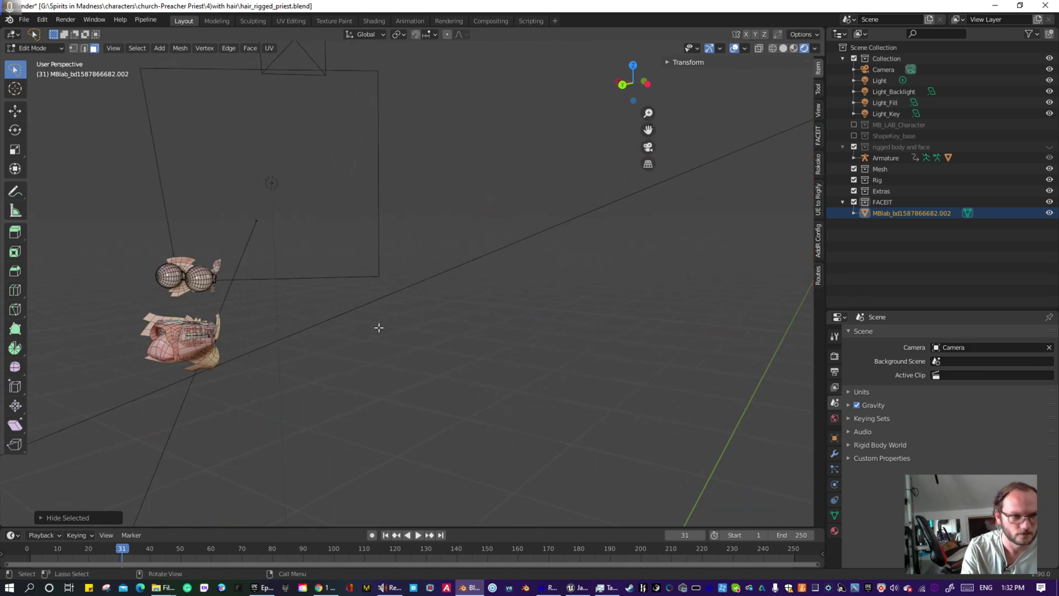
shift+middle_drag(201, 354, 382, 332)
scroll(381, 332, up, 1)
scroll(362, 330, up, 8)
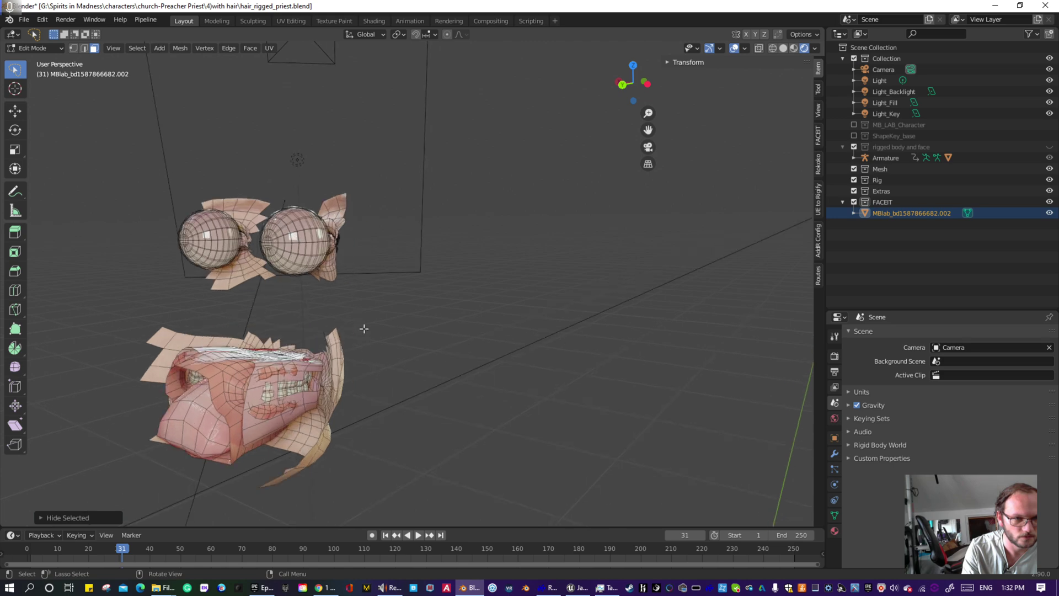
- Select and hide the surplus skin faces below the eye that still has its brow and cheek skin attached
mouse_move(347, 329)
mouse_down()
mouse_move(312, 309)
mouse_move(322, 232)
mouse_move(337, 254)
mouse_up()
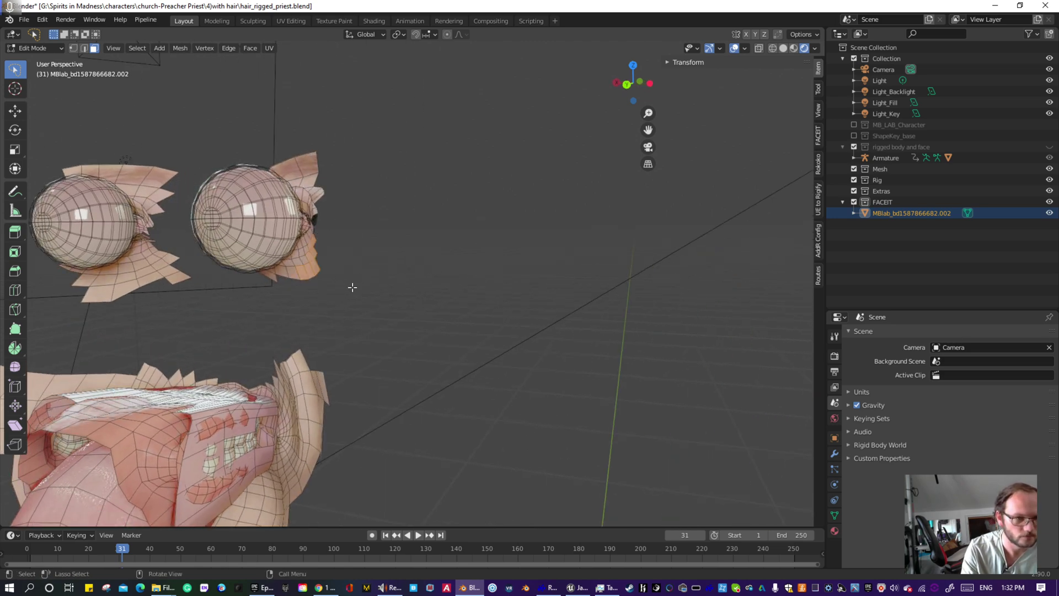
key(h)
scroll(335, 287, up, 3)
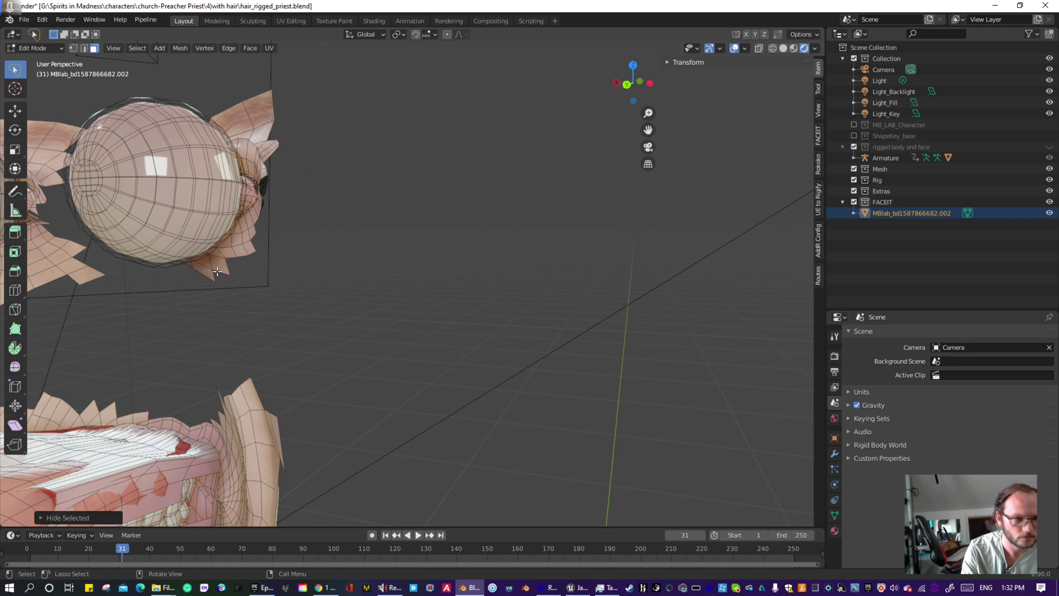
click(238, 250)
key(h)
click(229, 252)
key(h)
- Select and hide the brow faces above the same eye one at a time
shift+middle_drag(382, 196, 302, 261)
click(320, 264)
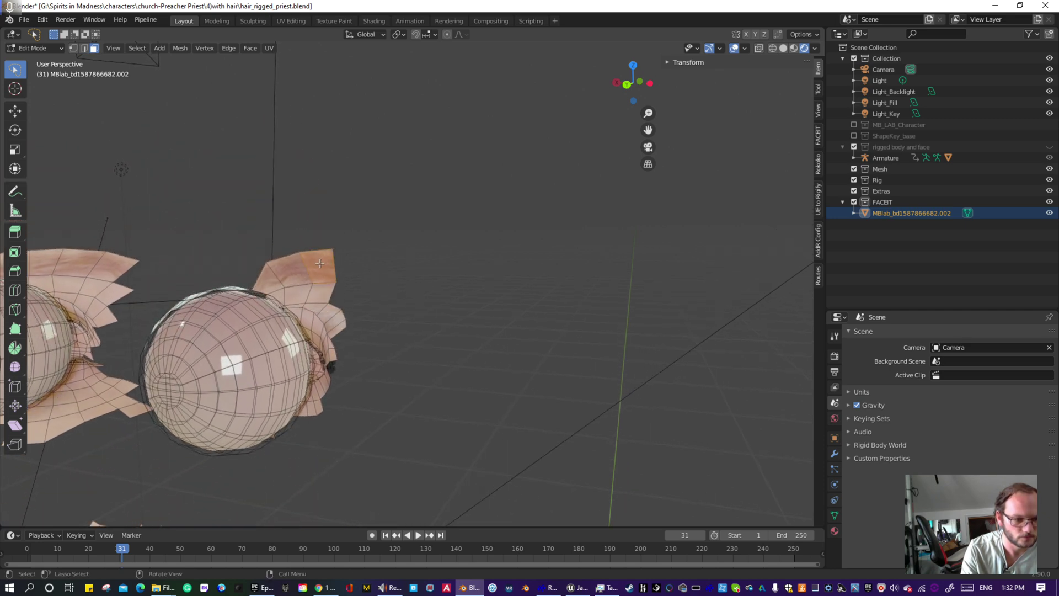
key(h)
click(287, 269)
key(h)
click(273, 280)
key(h)
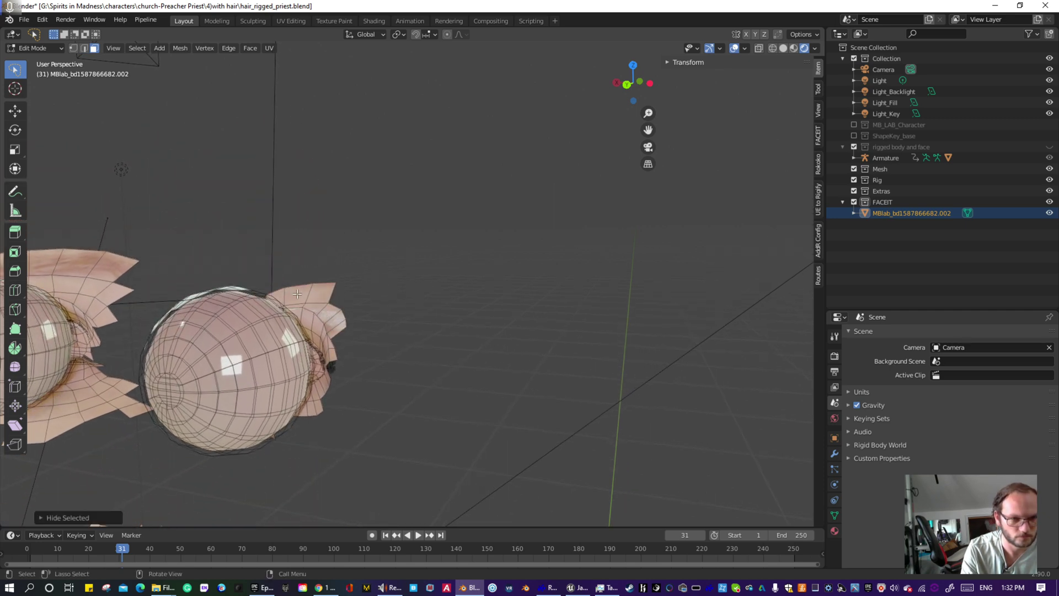
click(280, 292)
key(h)
click(320, 292)
key(h)
- Lasso-select and hide the brow and eyelid skin faces sticking out in front of the nearer eyeball
middle_drag(387, 334, 364, 345)
scroll(329, 396, up, 4)
scroll(329, 396, up, 1)
mouse_move(325, 393)
shift+middle_down()
mouse_move(320, 373)
mouse_move(402, 310)
shift+middle_up()
mouse_move(394, 359)
mouse_down()
mouse_move(309, 336)
mouse_move(295, 228)
mouse_move(381, 232)
mouse_move(403, 365)
mouse_up()
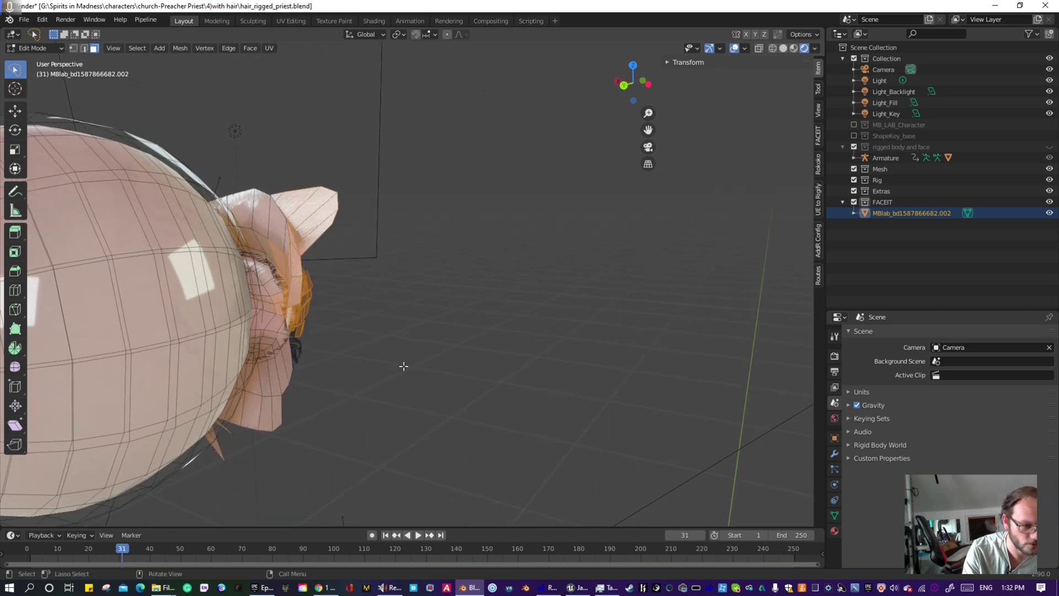
middle_drag(400, 372, 467, 277)
key(h)
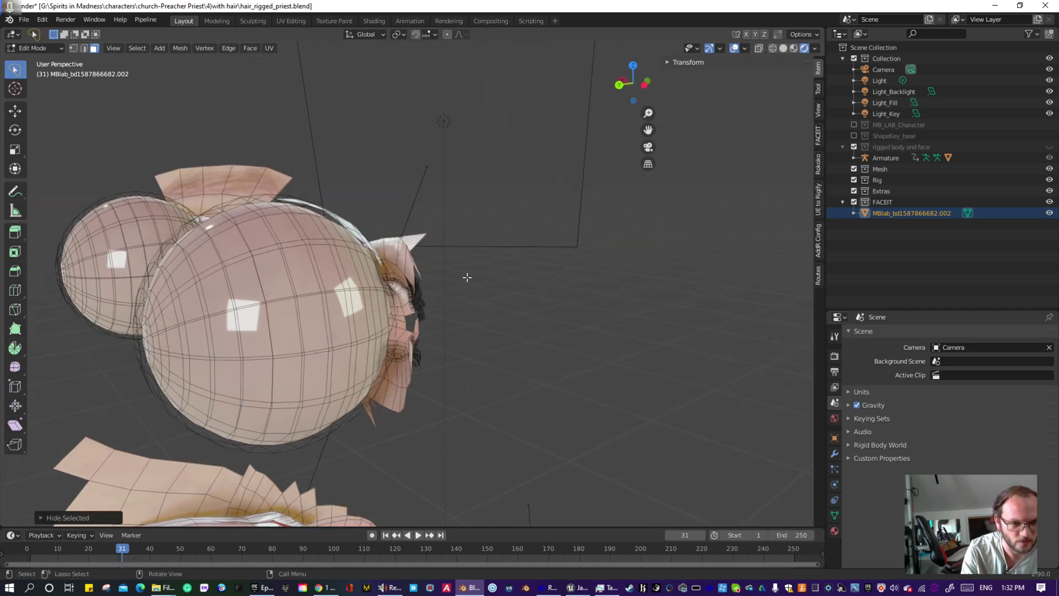
- Select and hide further eyelid and lash faces along the front of the same eyeball in small groups
mouse_move(404, 278)
mouse_down()
mouse_move(410, 202)
mouse_move(452, 261)
mouse_move(436, 309)
mouse_move(467, 288)
mouse_move(466, 355)
mouse_up()
key(h)
key(h)
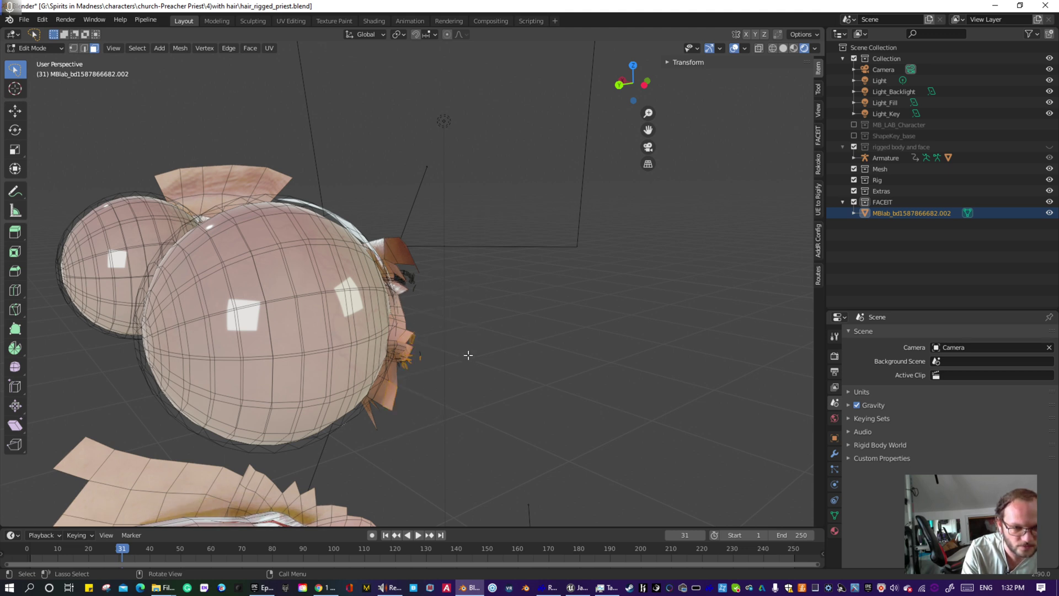
key(h)
drag(445, 314, 464, 338)
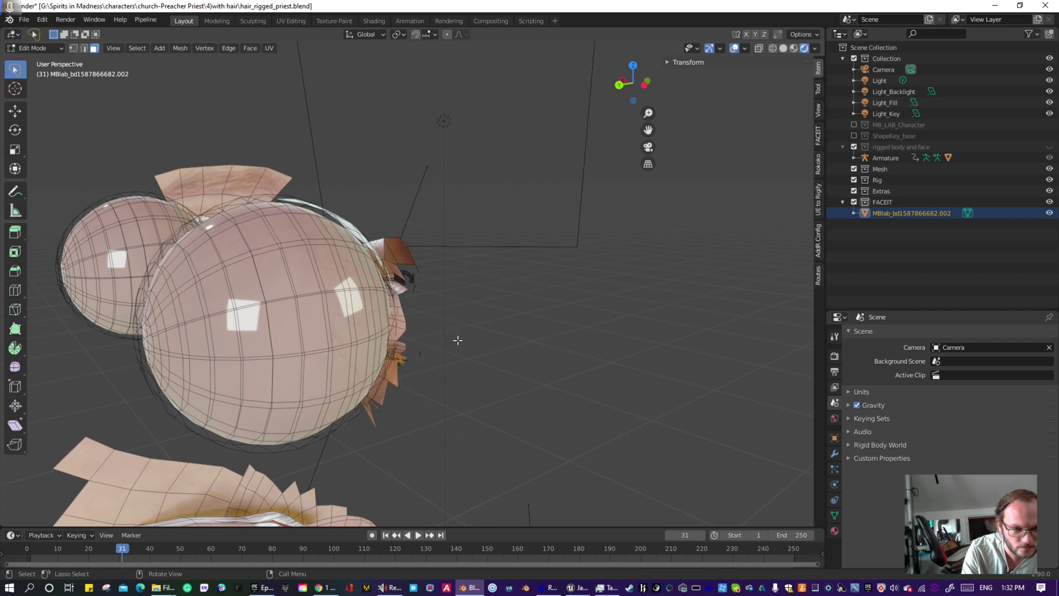
key(h)
- Lasso-select and hide the pointed skin flaps hanging below the same eye
mouse_move(464, 362)
middle_down()
mouse_move(417, 347)
mouse_move(403, 373)
middle_up()
scroll(403, 373, up, 4)
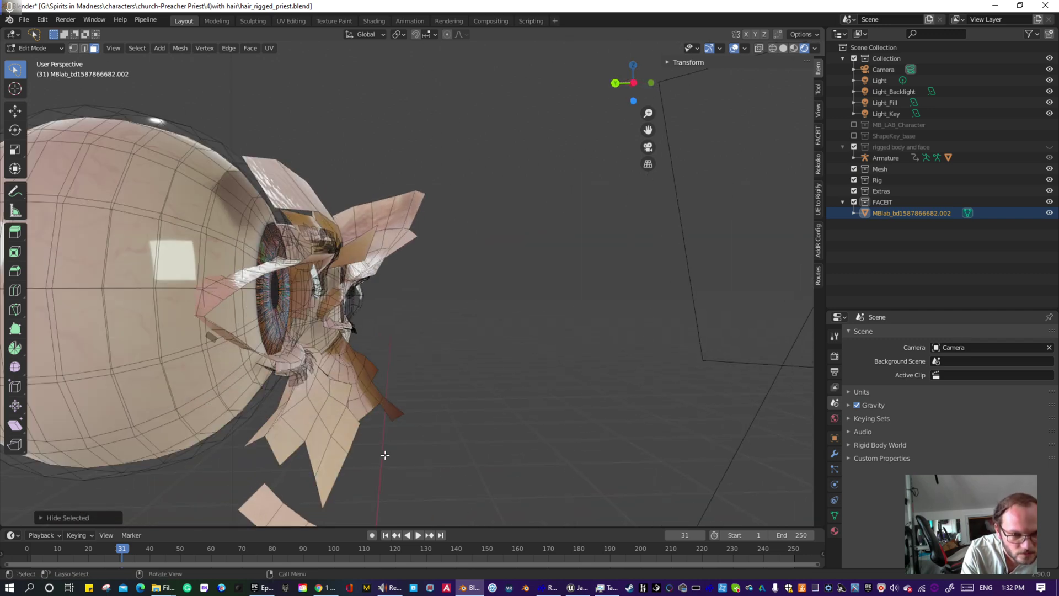
mouse_move(316, 460)
mouse_down()
mouse_move(405, 338)
mouse_move(401, 374)
mouse_up()
key(h)
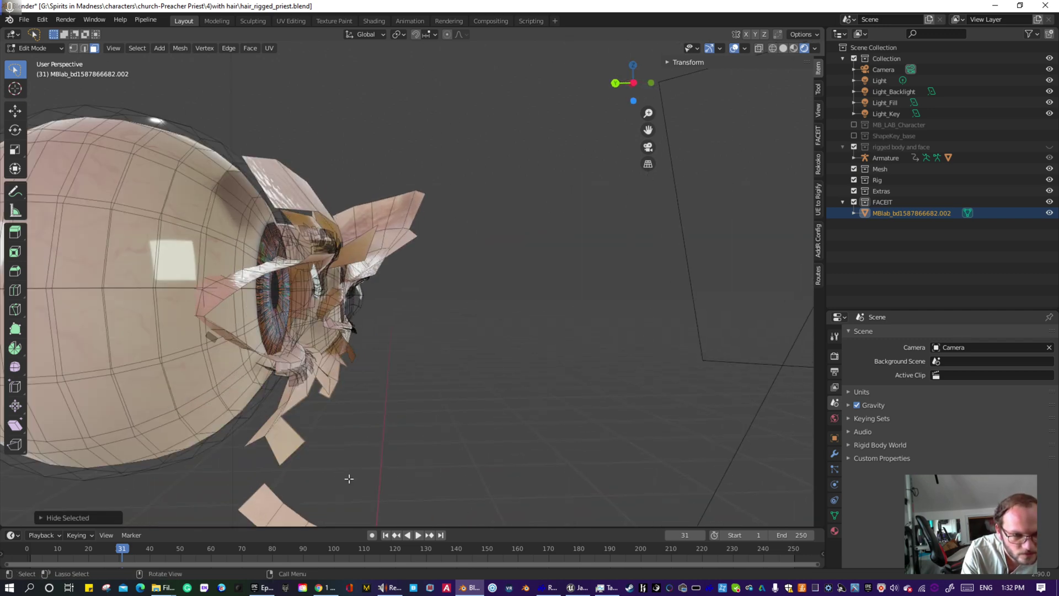
mouse_move(279, 458)
mouse_down()
mouse_move(299, 386)
mouse_move(338, 366)
mouse_up()
key(h)
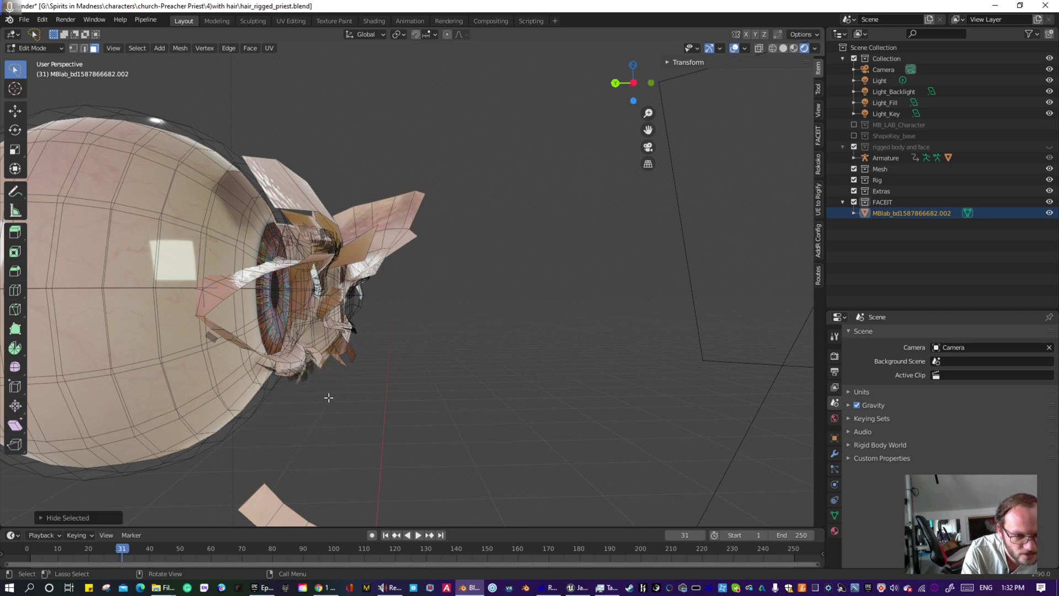
- Hide the upper eyelid rim faces beside the iris one by one, down to the corner of the eye
mouse_move(322, 405)
middle_down()
mouse_move(394, 343)
mouse_move(480, 371)
middle_up()
scroll(479, 372, up, 4)
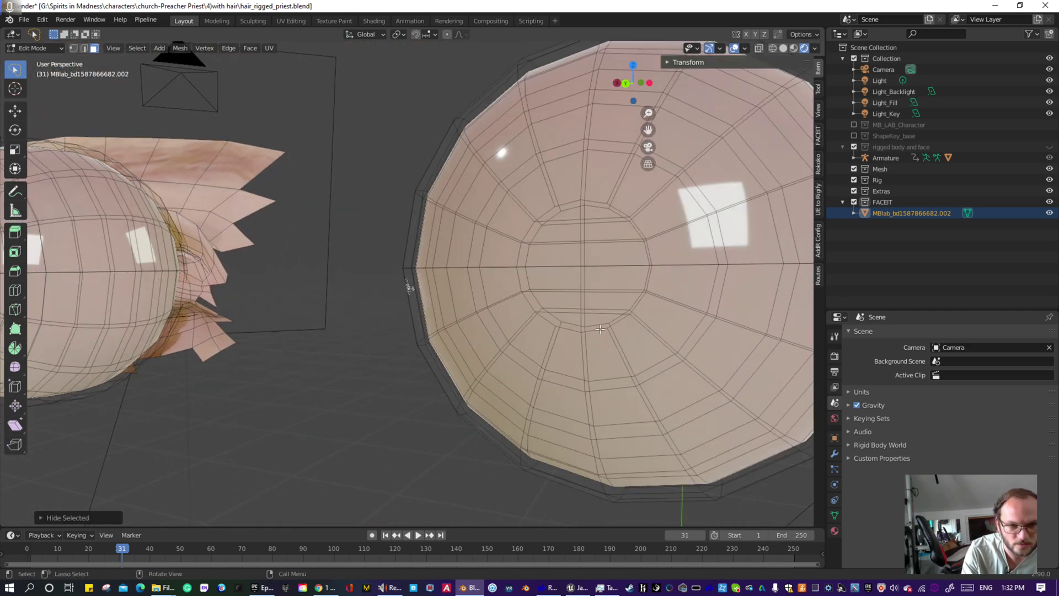
middle_drag(582, 323, 458, 325)
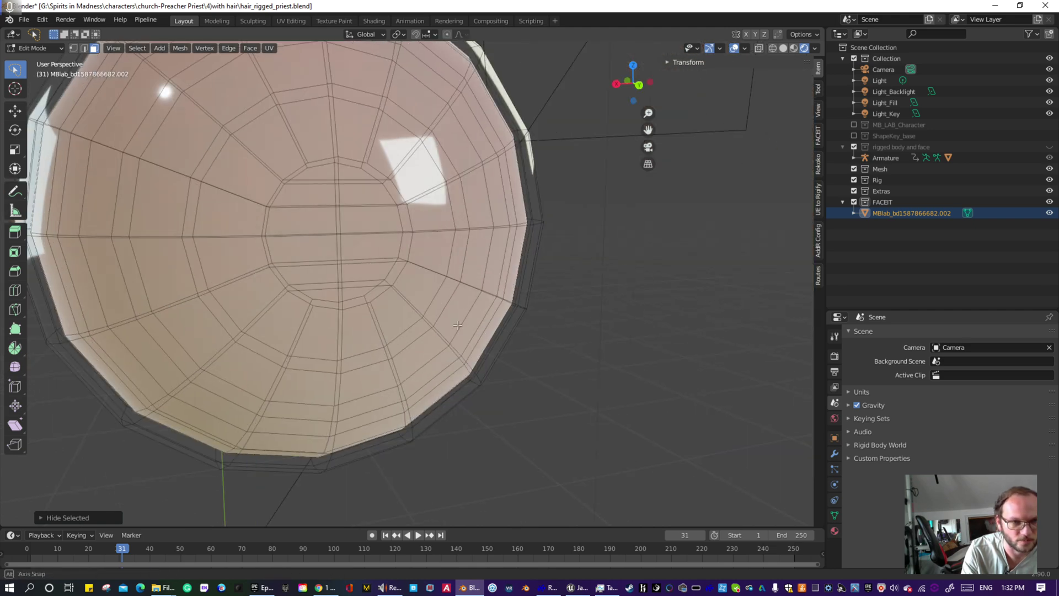
scroll(405, 312, up, 6)
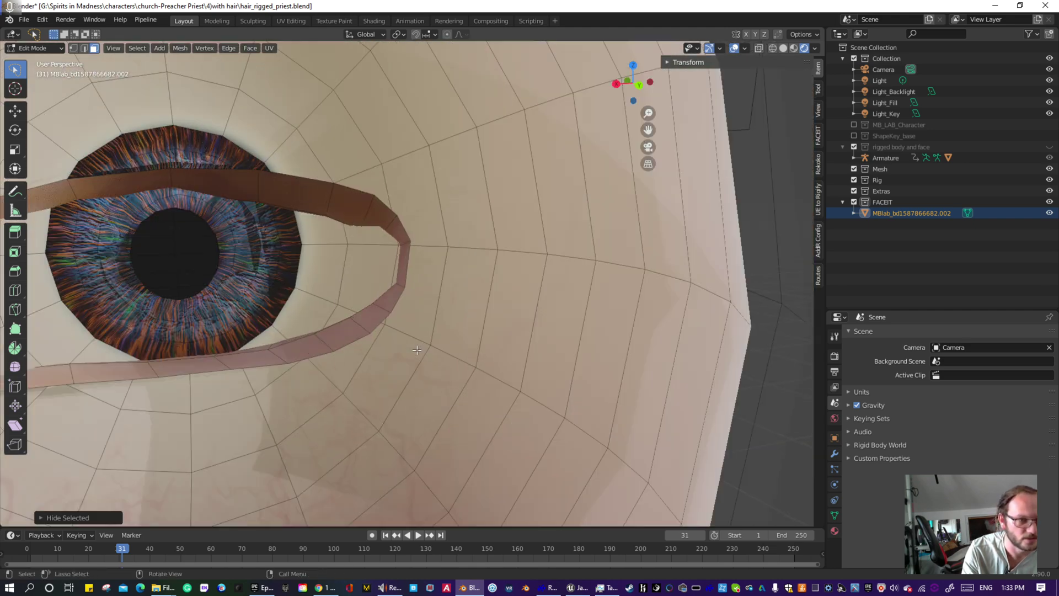
scroll(420, 351, up, 1)
shift+middle_drag(420, 350, 589, 390)
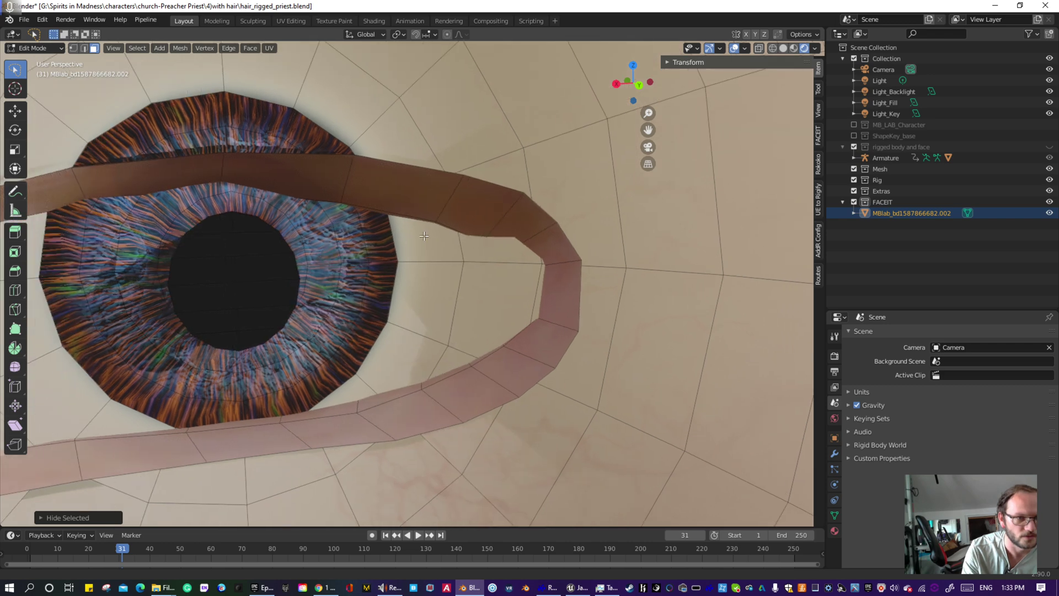
click(427, 199)
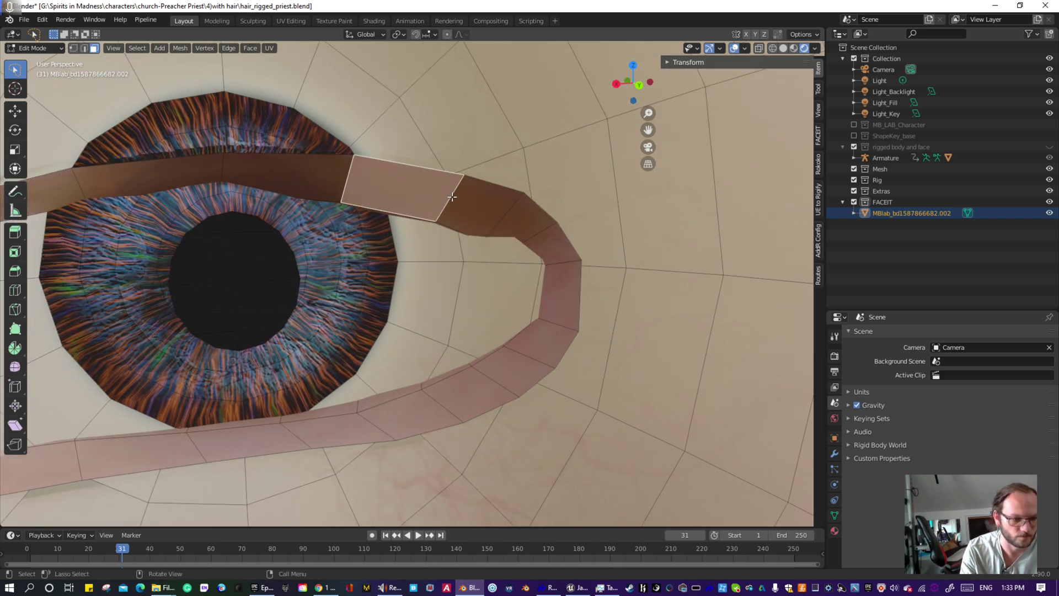
key(h)
click(499, 214)
key(h)
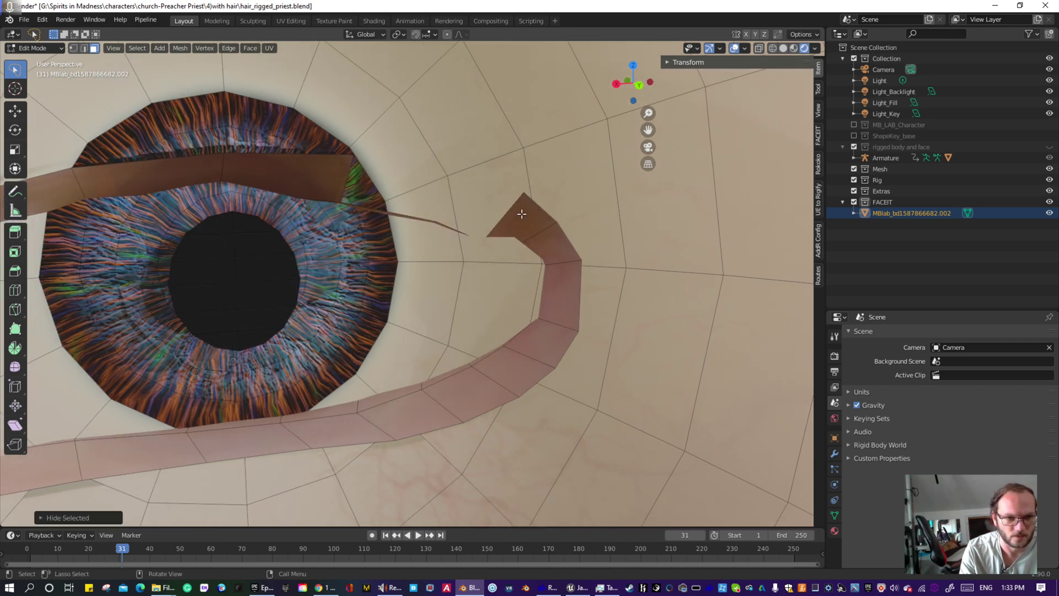
click(545, 236)
key(h)
click(554, 246)
key(h)
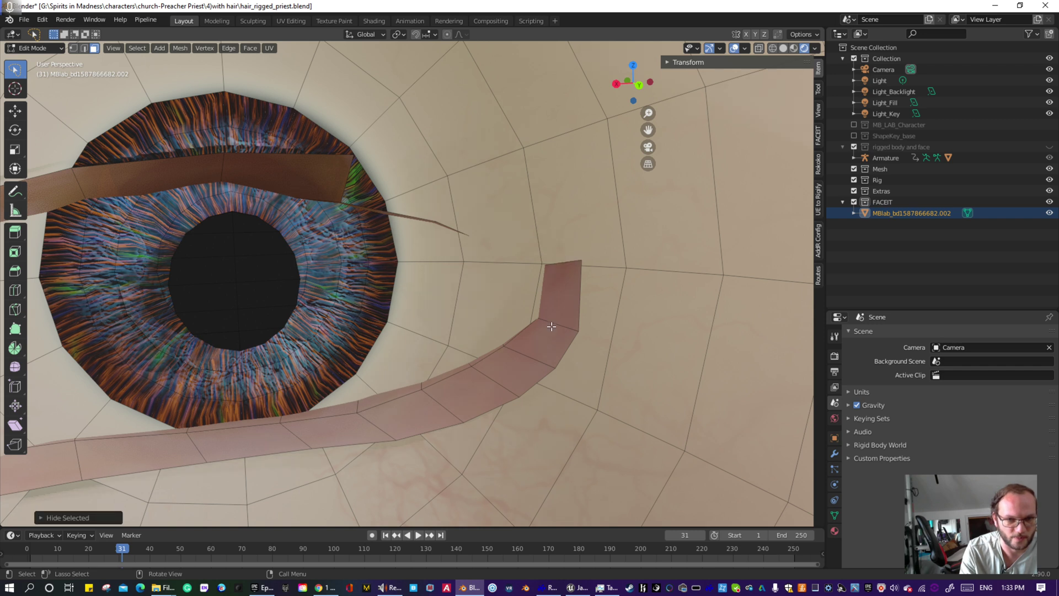
- Hide the rim faces at the eye corner and along the lower eyelid strip one by one
click(558, 292)
key(h)
click(540, 342)
key(h)
click(487, 381)
key(h)
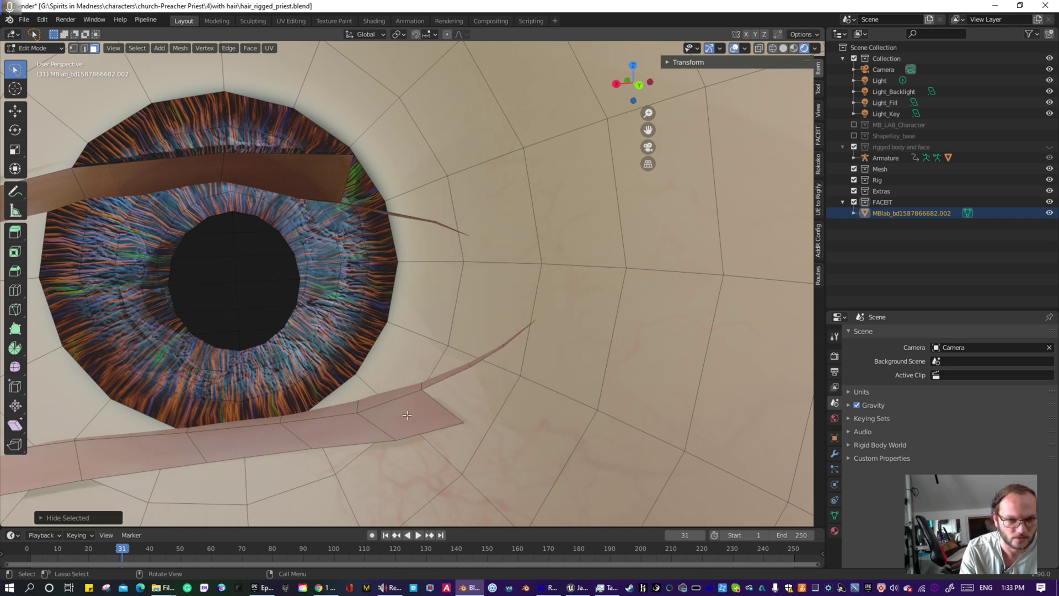
click(65, 460)
key(h)
- Hide the rest of the upper eyelid rim strip across the iris and towards the opposite eye corner
middle_drag(401, 353, 515, 197)
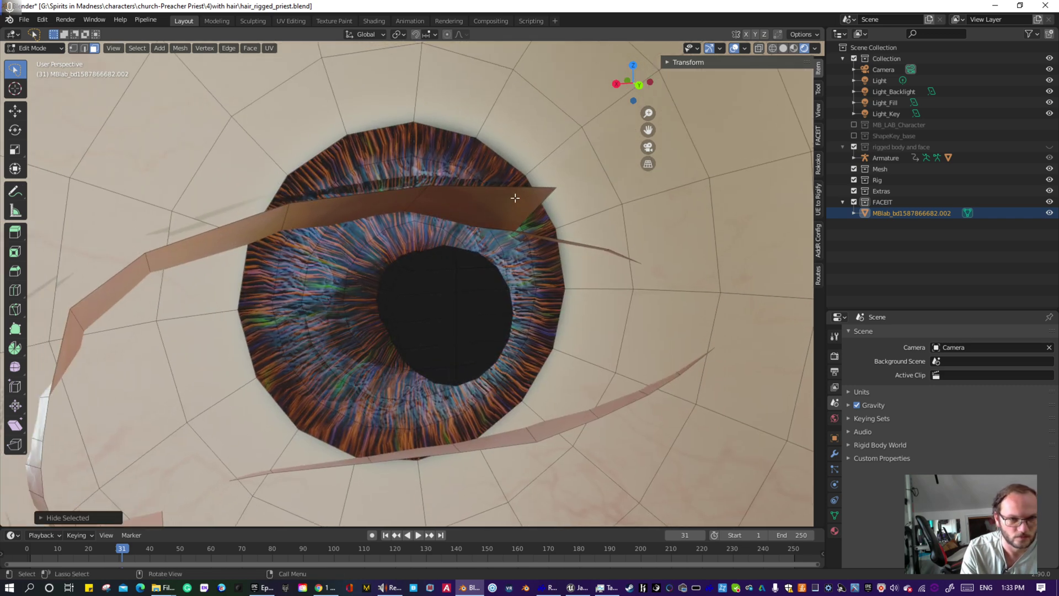
click(268, 223)
key(h)
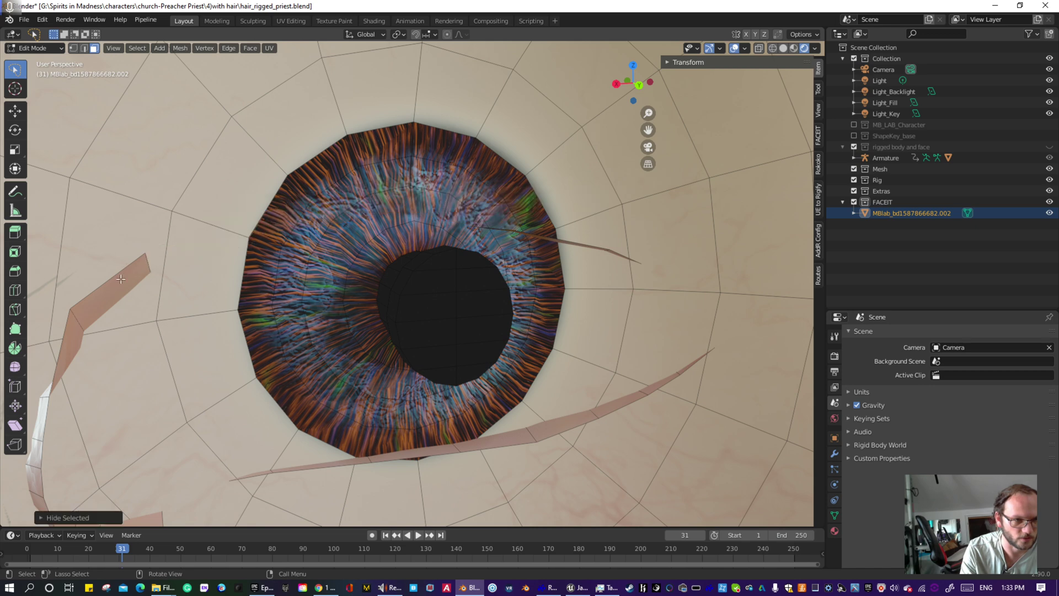
click(119, 280)
key(h)
click(65, 350)
key(h)
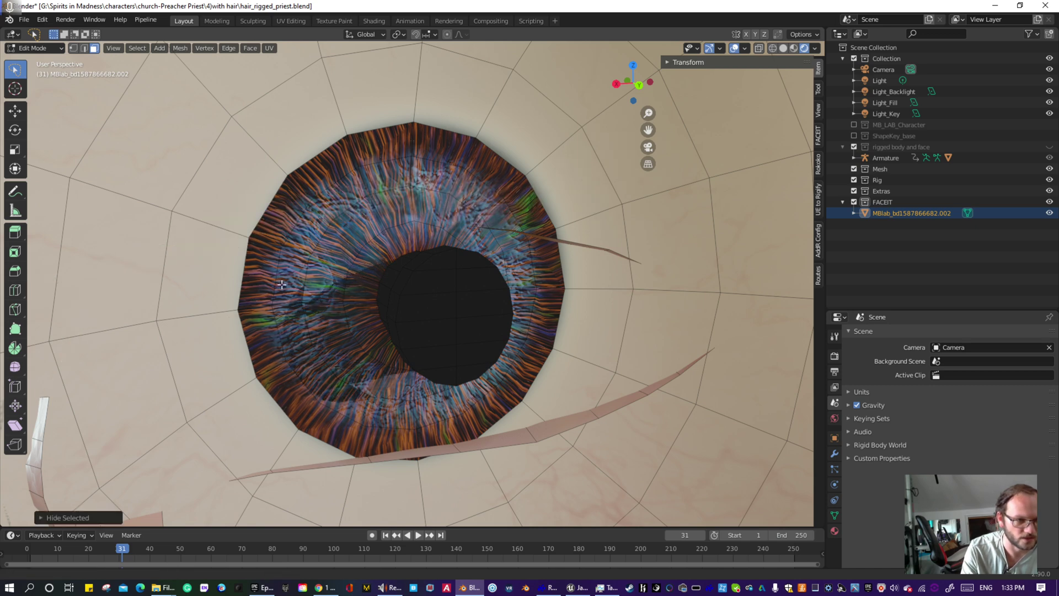
- Select and hide the leftover curved rim strip and the small face at the opposite eye corner
middle_drag(134, 374, 282, 274)
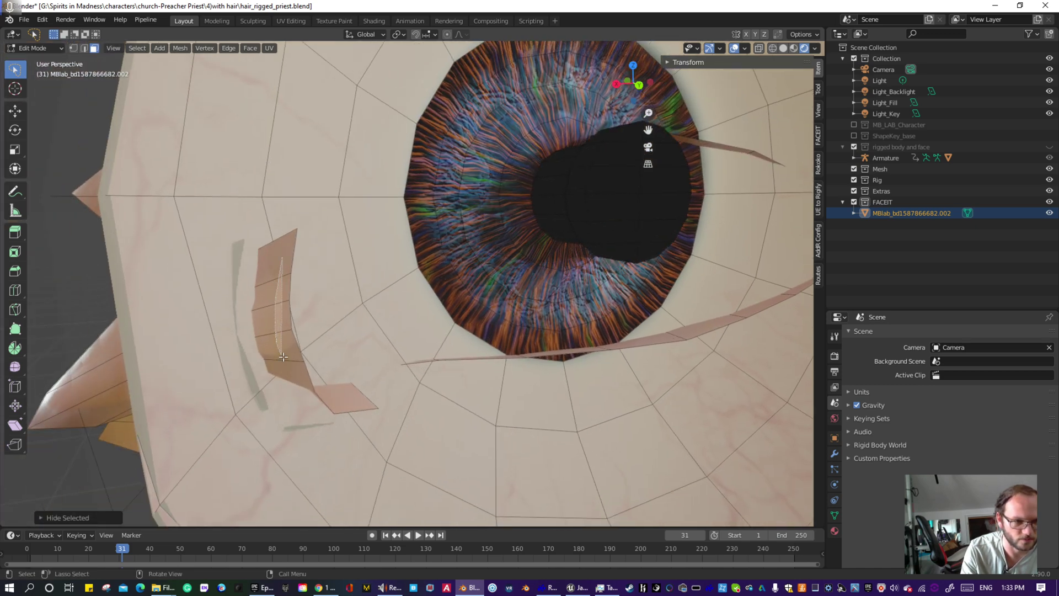
drag(284, 369, 308, 367)
key(h)
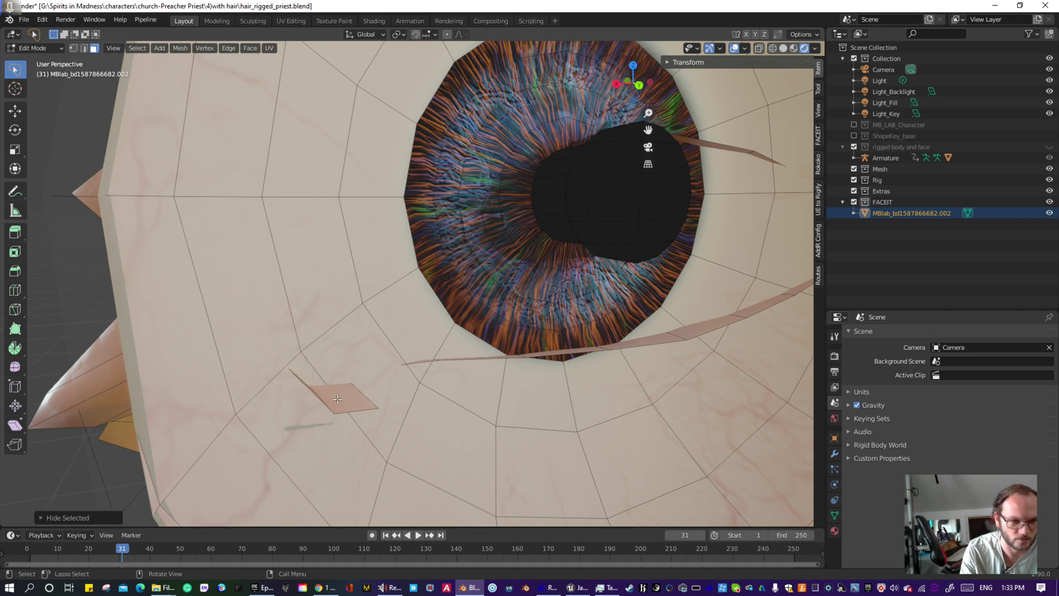
middle_drag(372, 407, 574, 309)
key(h)
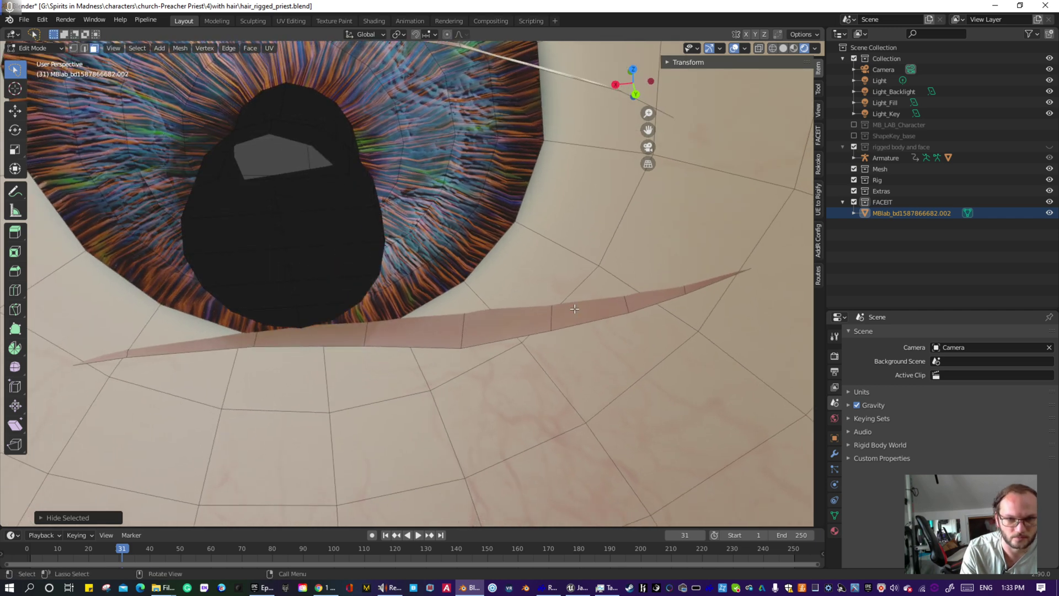
- Select and hide all faces of the thin lid sliver running below the iris
drag(349, 329, 467, 322)
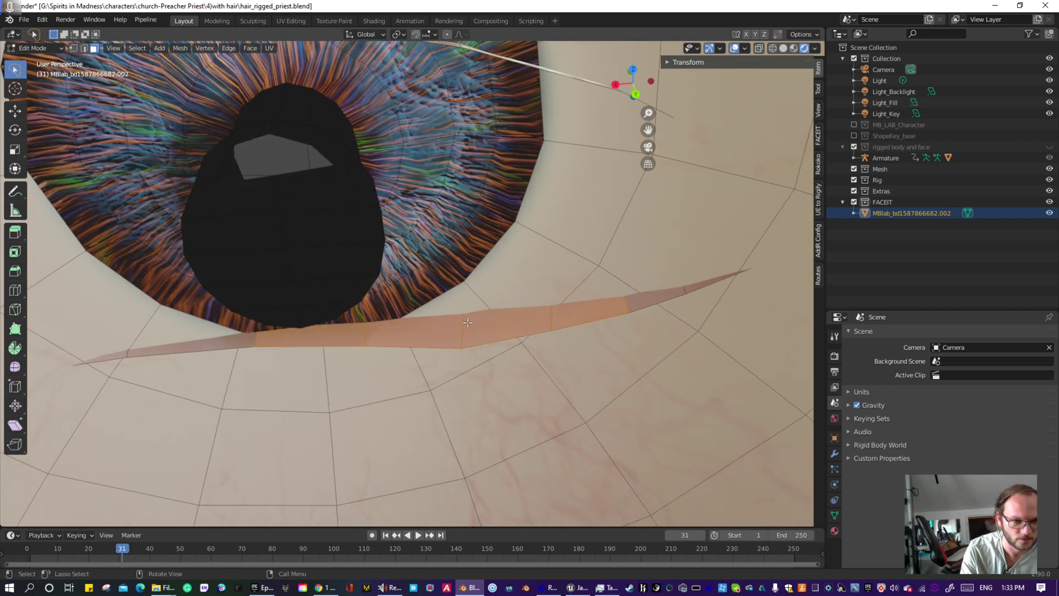
key(h)
click(650, 303)
key(h)
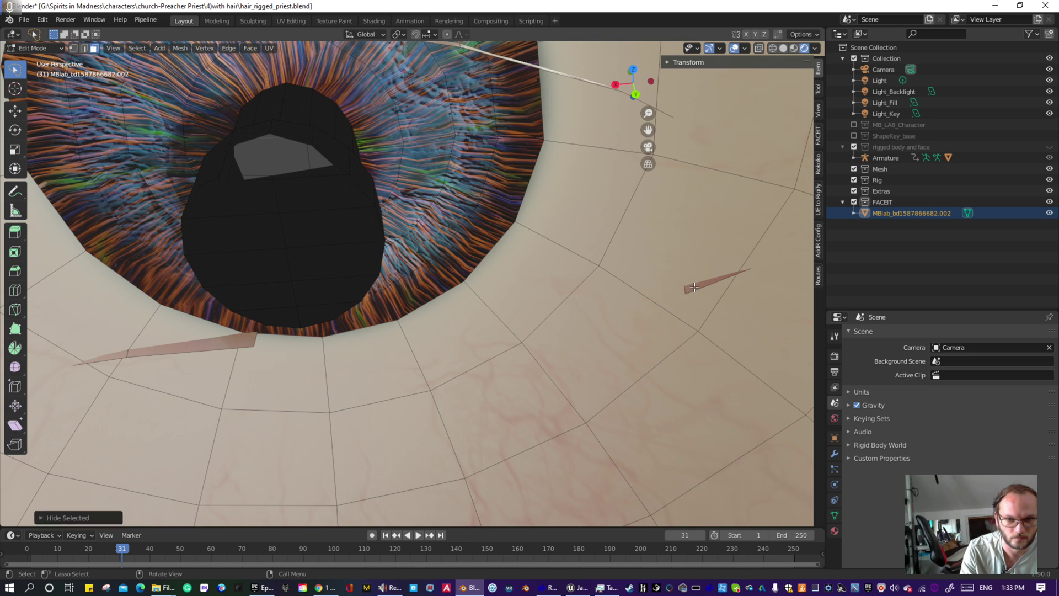
click(693, 288)
key(h)
click(107, 358)
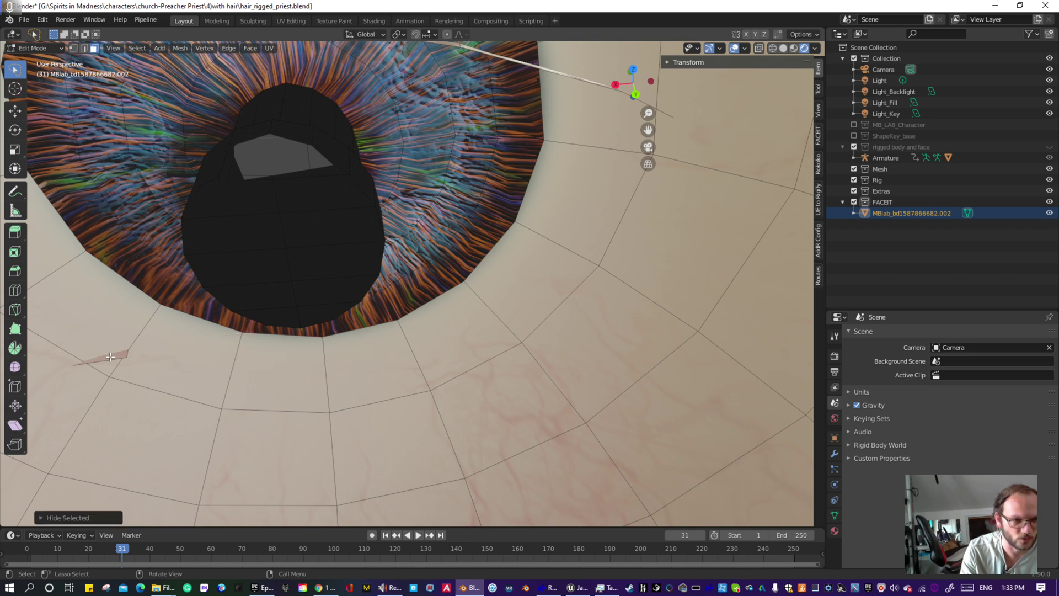
key(h)
mouse_move(268, 359)
middle_down()
mouse_move(232, 375)
mouse_move(431, 302)
middle_up()
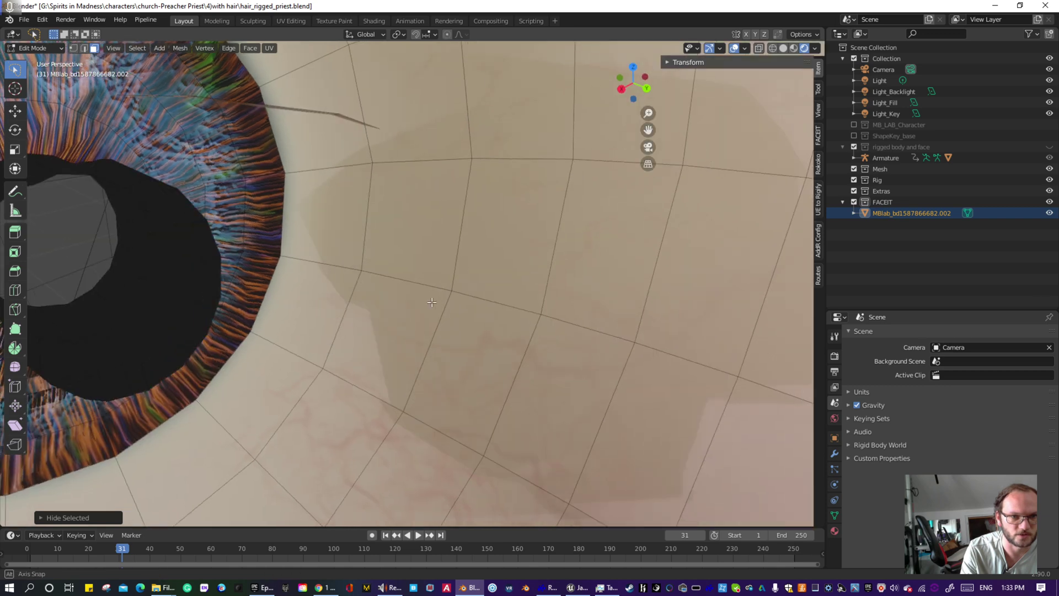
click(521, 210)
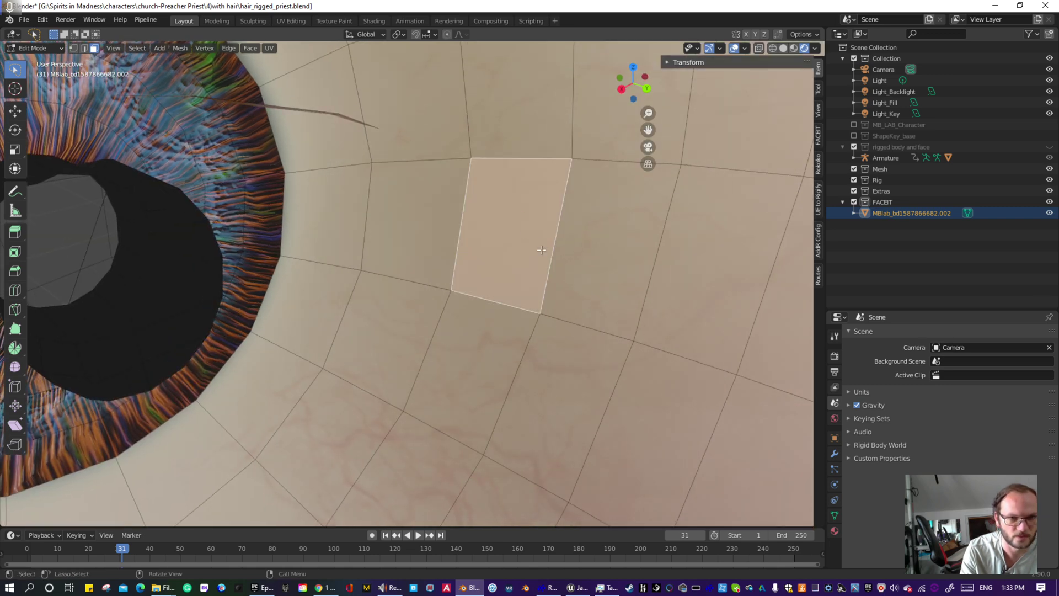
key(h)
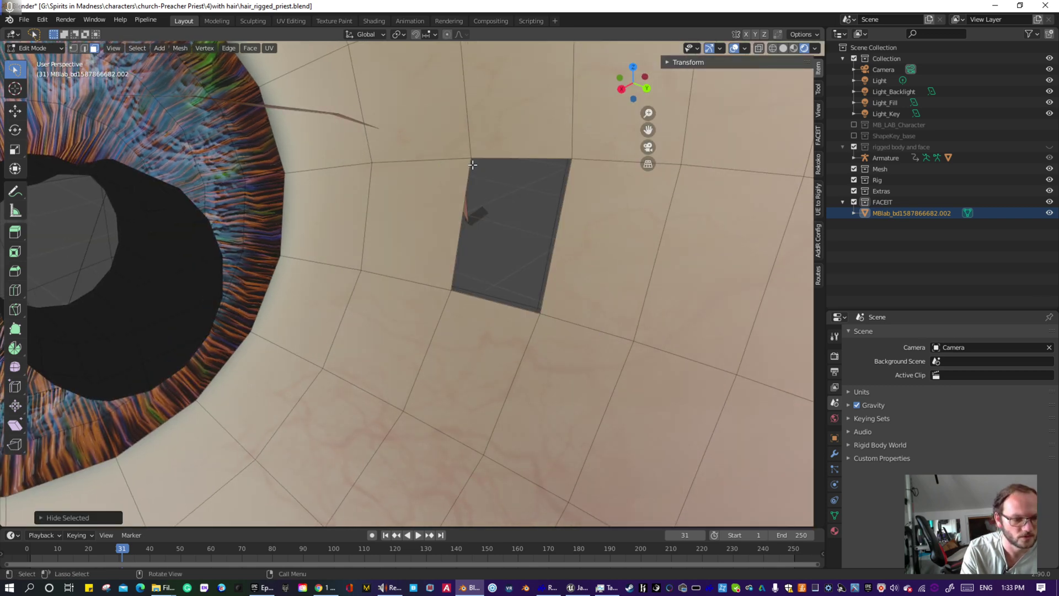
key(ctrl+z)
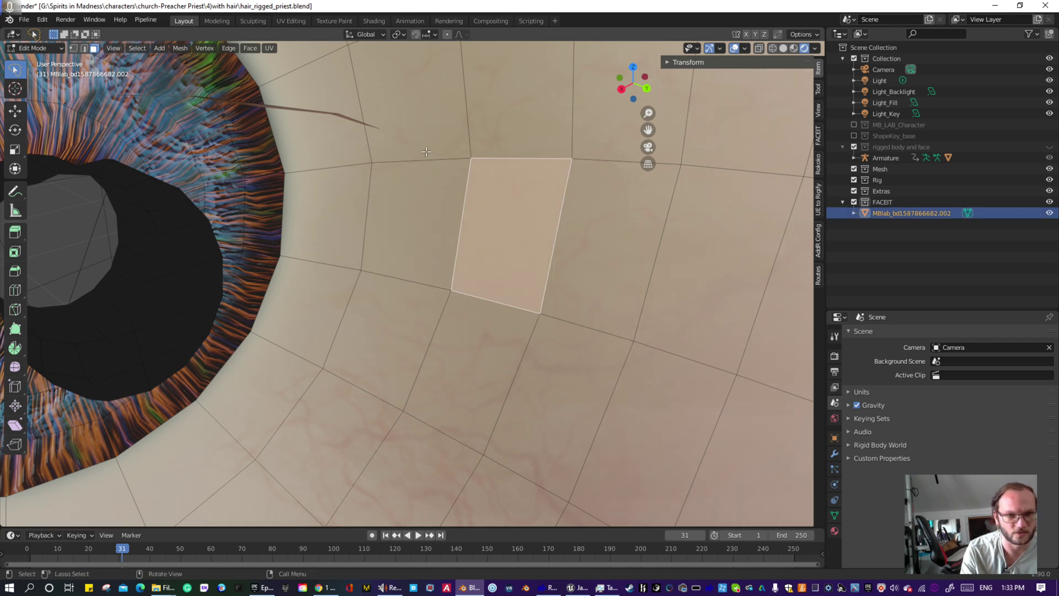
- Select and hide the thin leftover lid sliver faces crossing the upper edge of the iris
middle_drag(363, 139, 283, 135)
click(284, 135)
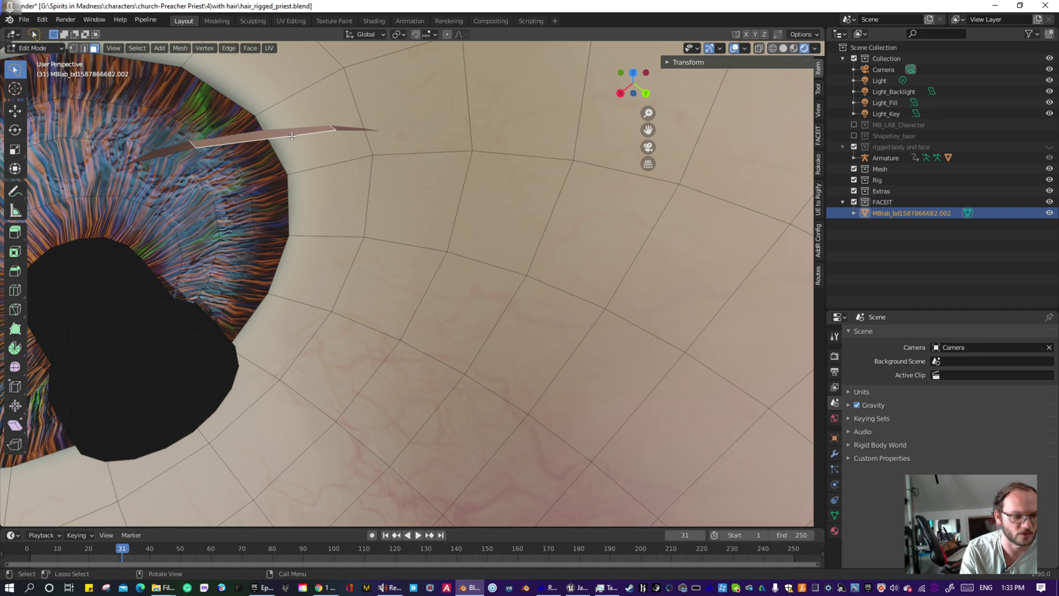
key(h)
click(345, 130)
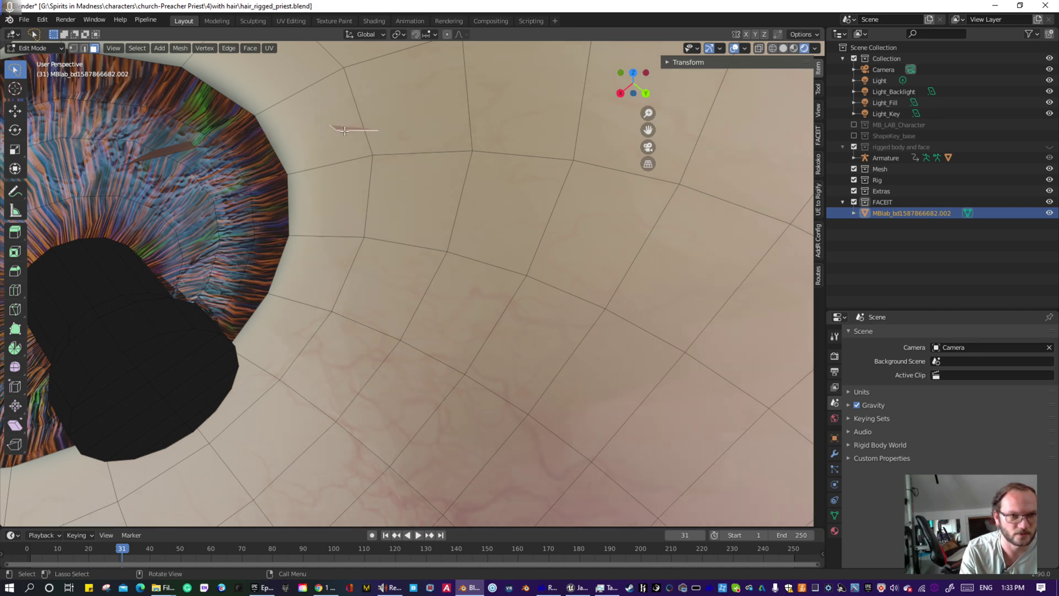
key(h)
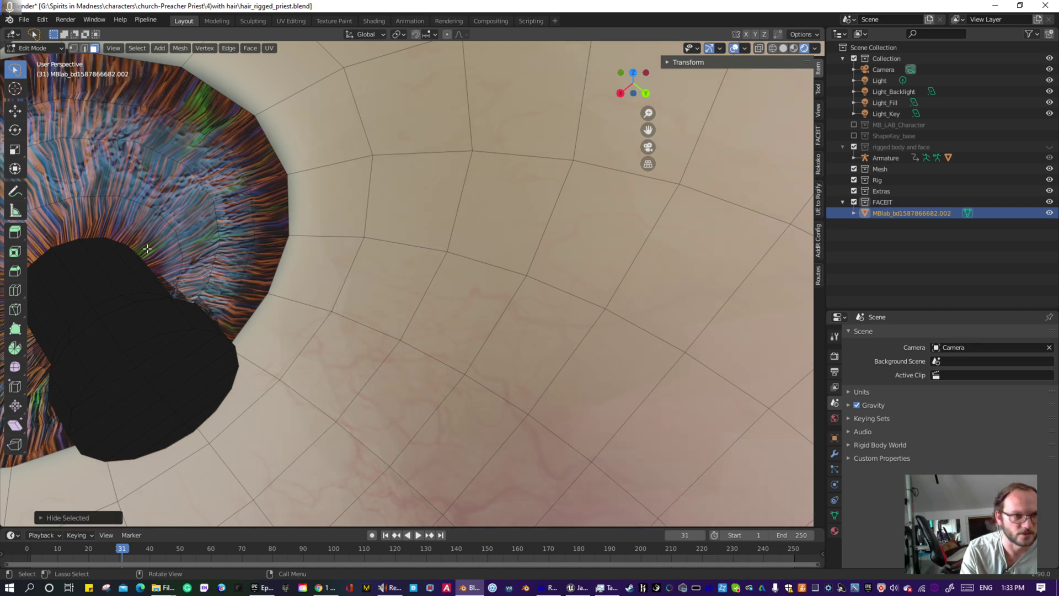
- Lasso-select and hide the outer skin faces above the other eye, which still has its eyelid and lashes
middle_drag(233, 231, 366, 208)
scroll(428, 296, down, 1)
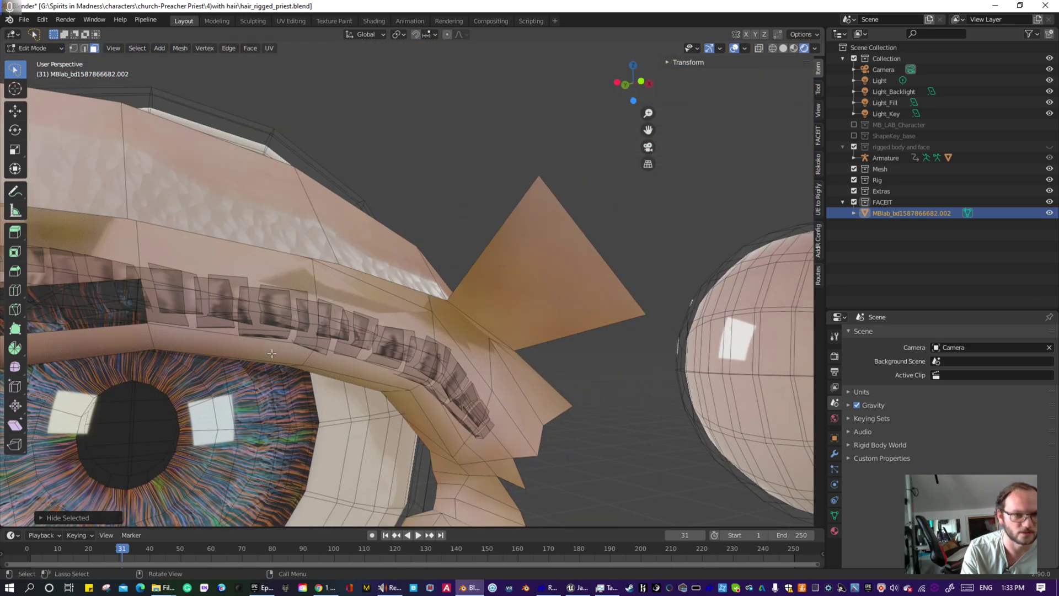
middle_drag(272, 353, 440, 284)
mouse_move(292, 394)
mouse_down()
mouse_move(477, 441)
mouse_move(554, 298)
mouse_move(542, 320)
mouse_up()
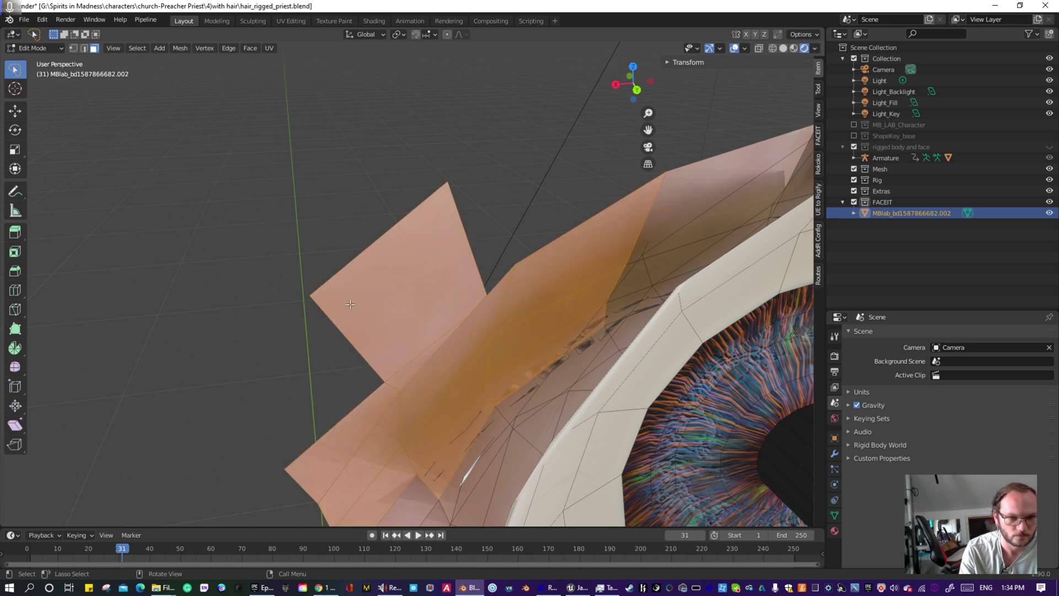
key(h)
mouse_move(541, 251)
mouse_down()
mouse_move(385, 385)
mouse_move(499, 450)
mouse_move(596, 323)
mouse_move(586, 254)
mouse_up()
key(h)
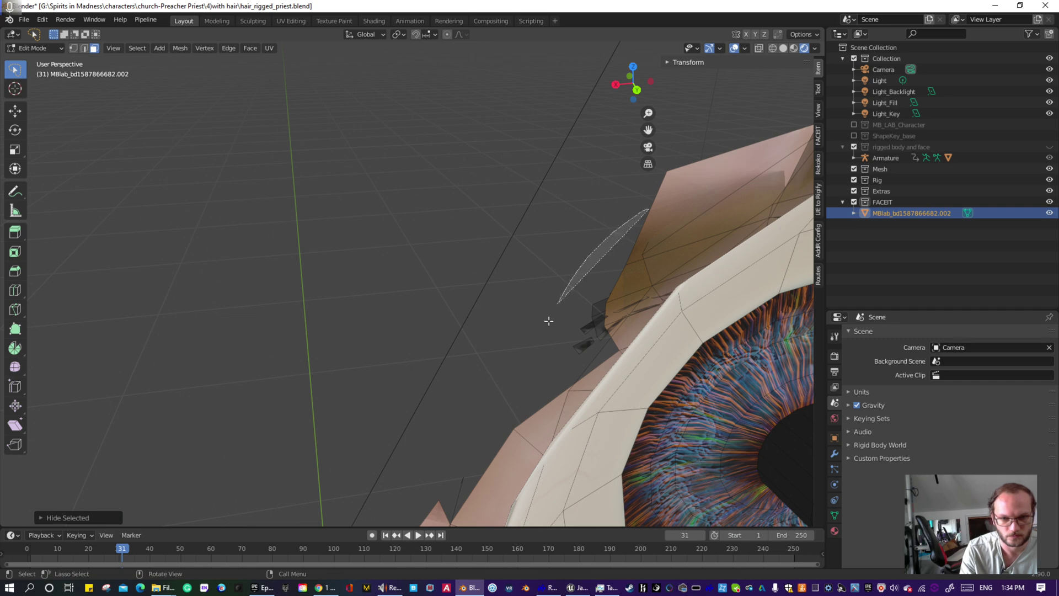
drag(549, 320, 614, 327)
drag(646, 244, 649, 241)
key(h)
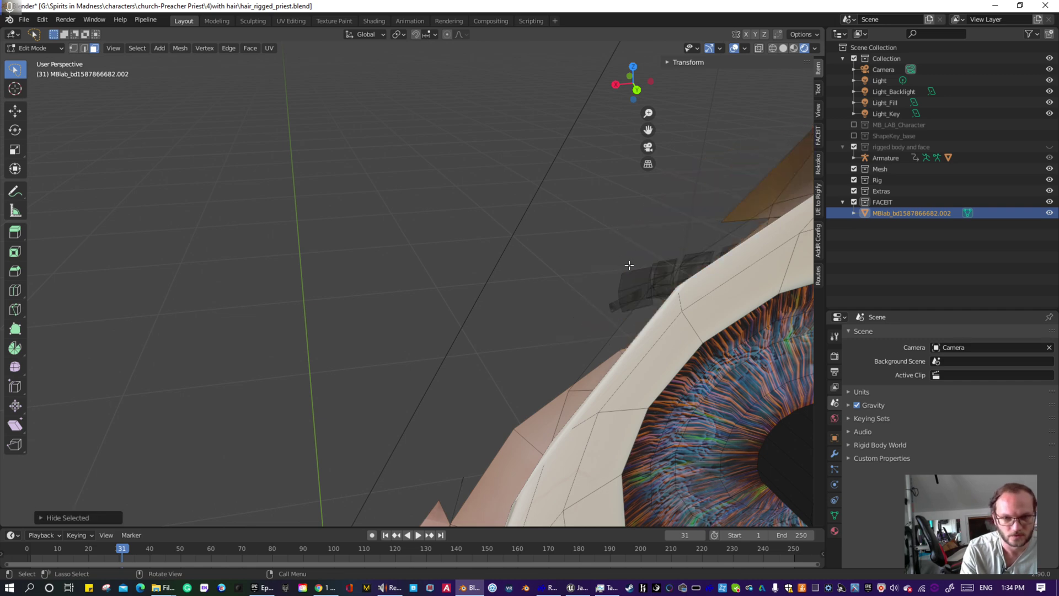
- Lasso-select and hide the large outer skin flap floating above the eyelashes in front of the eye
middle_drag(629, 265, 706, 138)
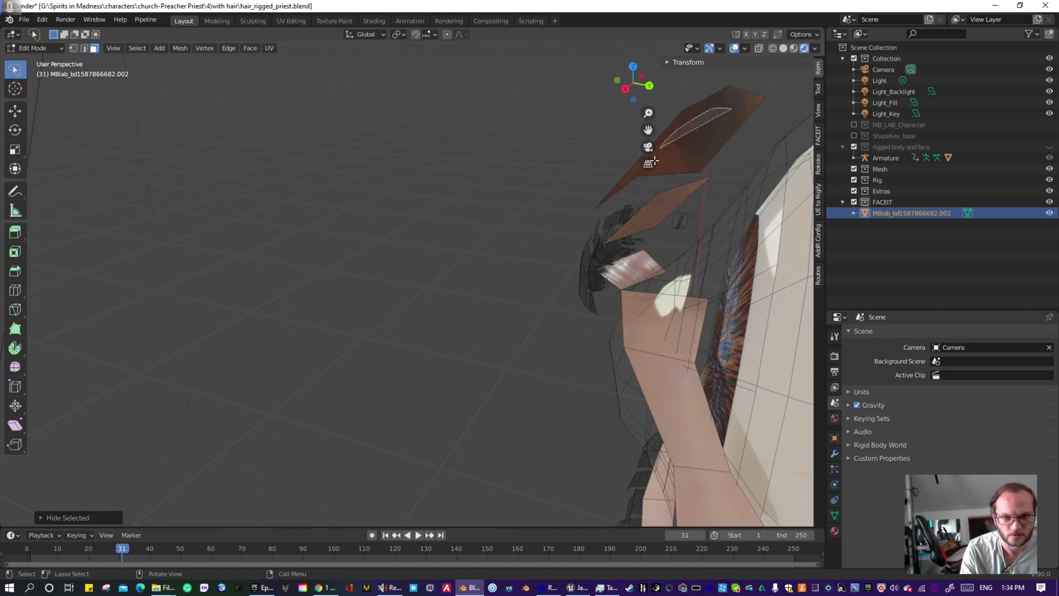
drag(655, 160, 653, 163)
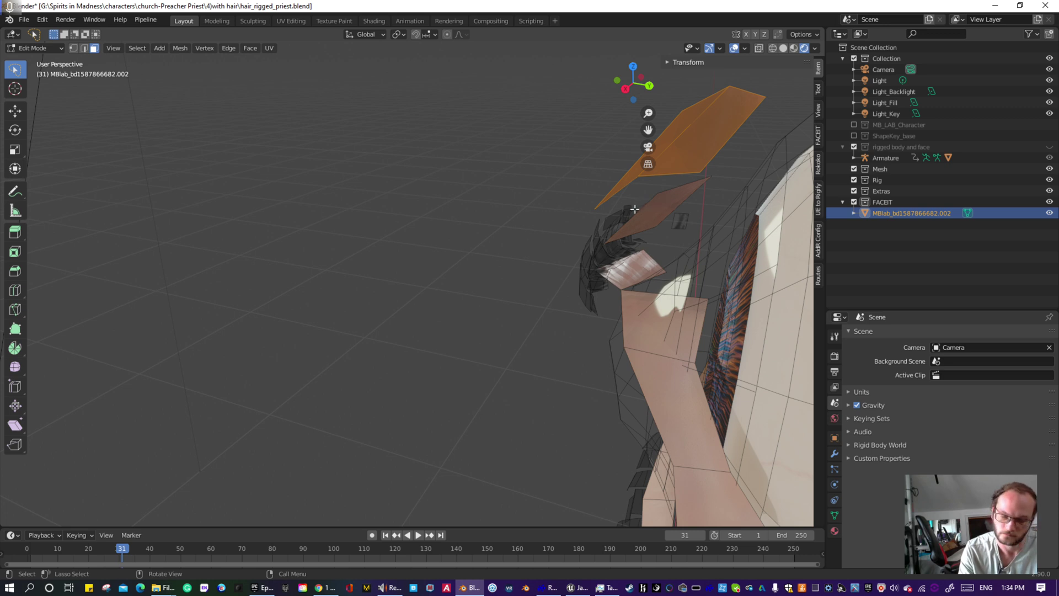
key(h)
key(h)
- Lasso-select and hide the remaining skin flaps and upper lash faces, plus the small stray lash face beside them
mouse_move(653, 174)
mouse_down()
mouse_move(534, 308)
mouse_move(614, 295)
mouse_up()
drag(661, 196, 660, 191)
key(h)
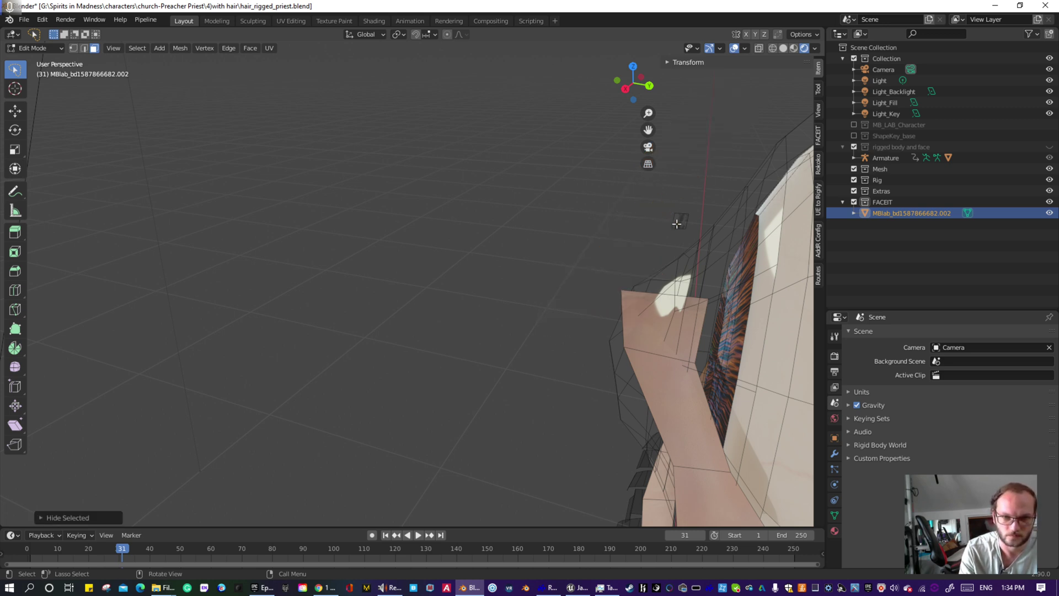
click(680, 222)
key(h)
- Lasso-select and hide the skin flap rising above the far eyeball's lid, including its leftover edge faces
mouse_move(660, 260)
middle_down()
mouse_move(744, 278)
mouse_move(363, 217)
middle_up()
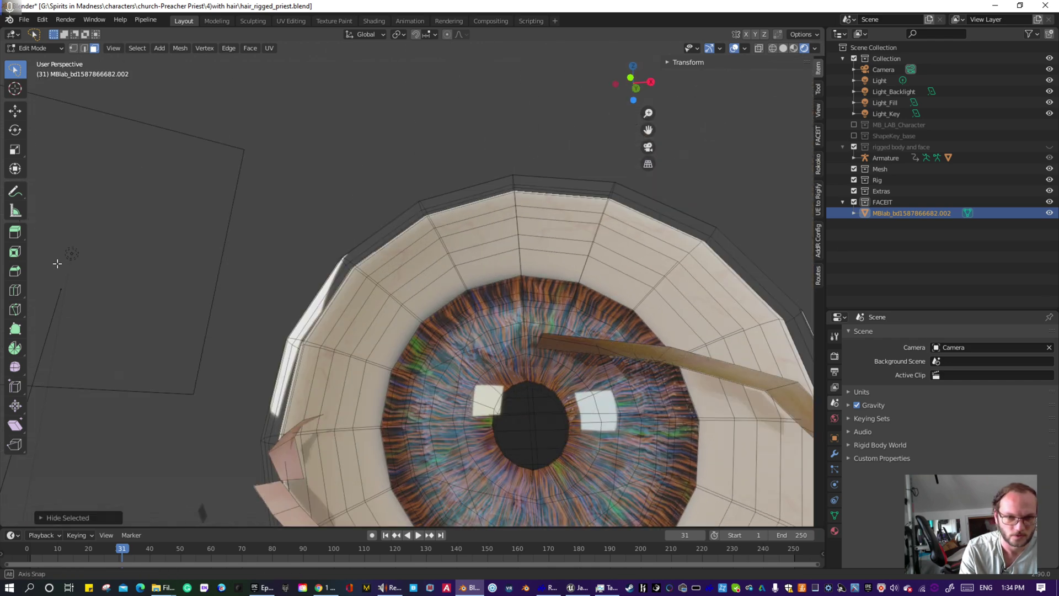
scroll(362, 217, up, 8)
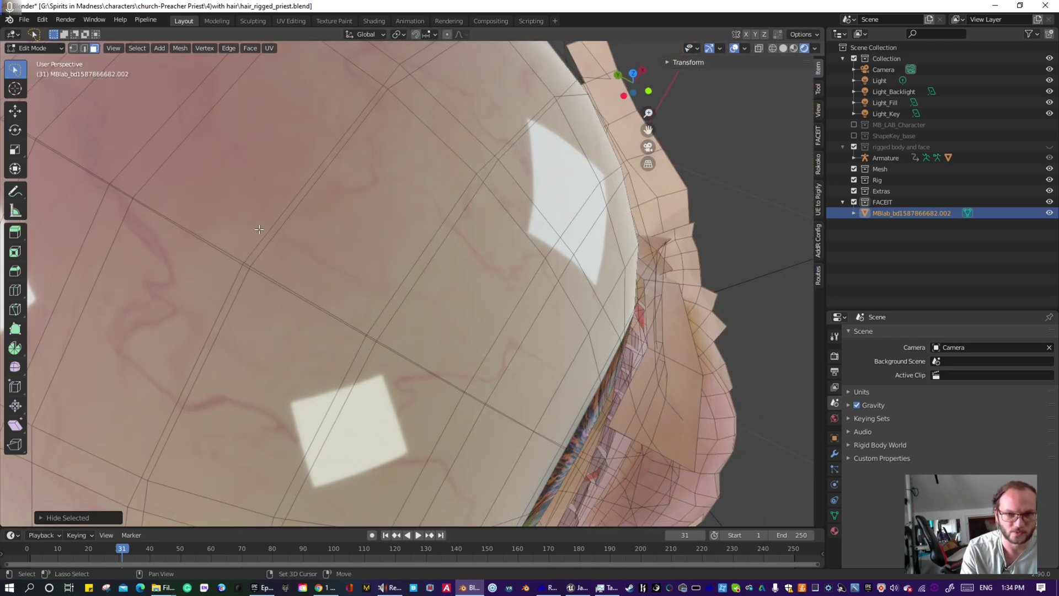
scroll(259, 229, down, 4)
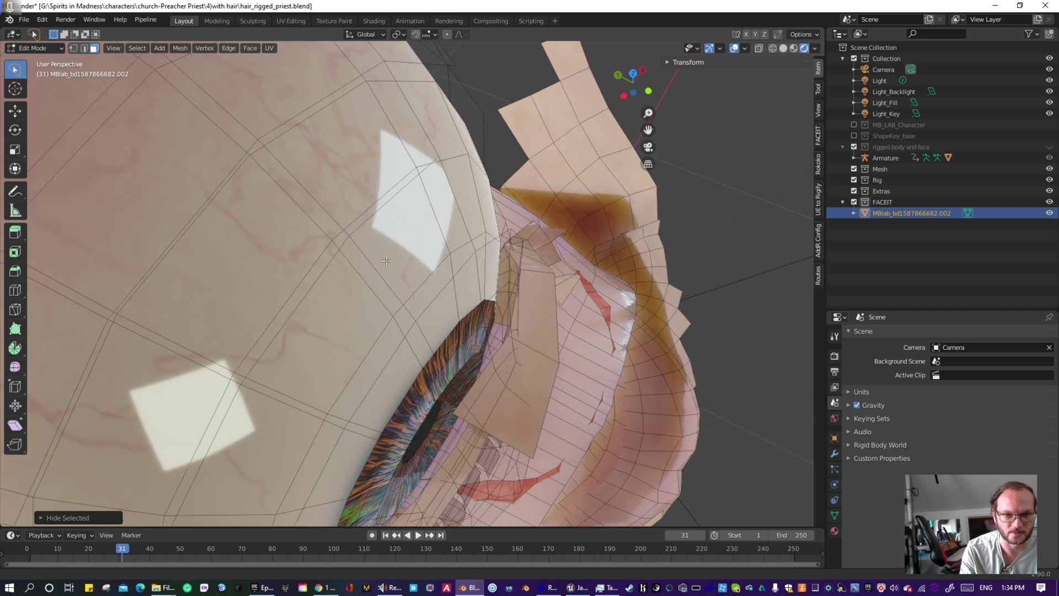
scroll(387, 260, down, 5)
middle_drag(386, 260, 407, 369)
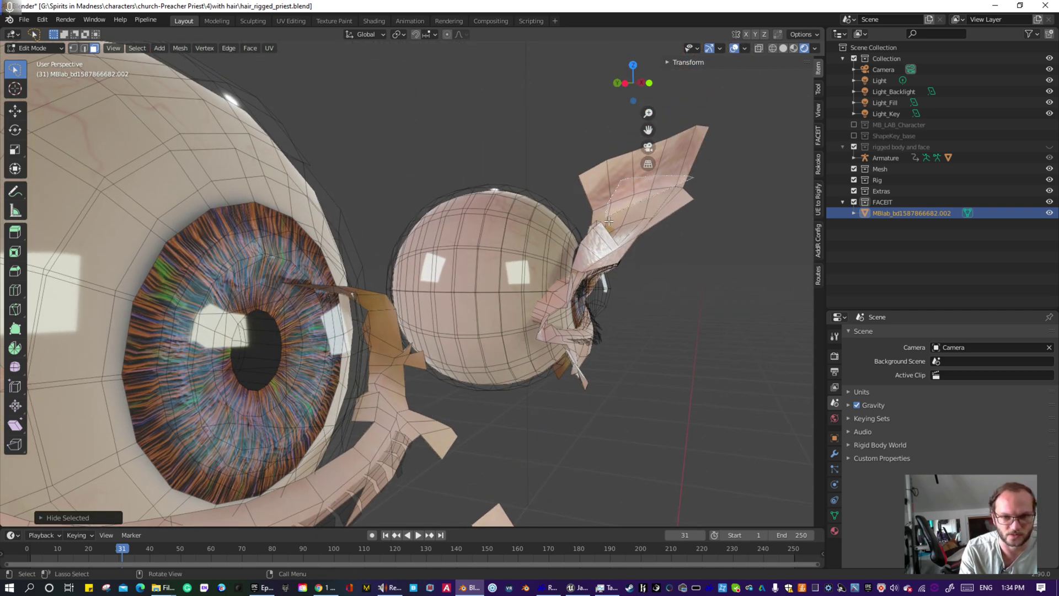
mouse_move(608, 221)
mouse_down()
mouse_move(672, 260)
mouse_move(669, 246)
mouse_up()
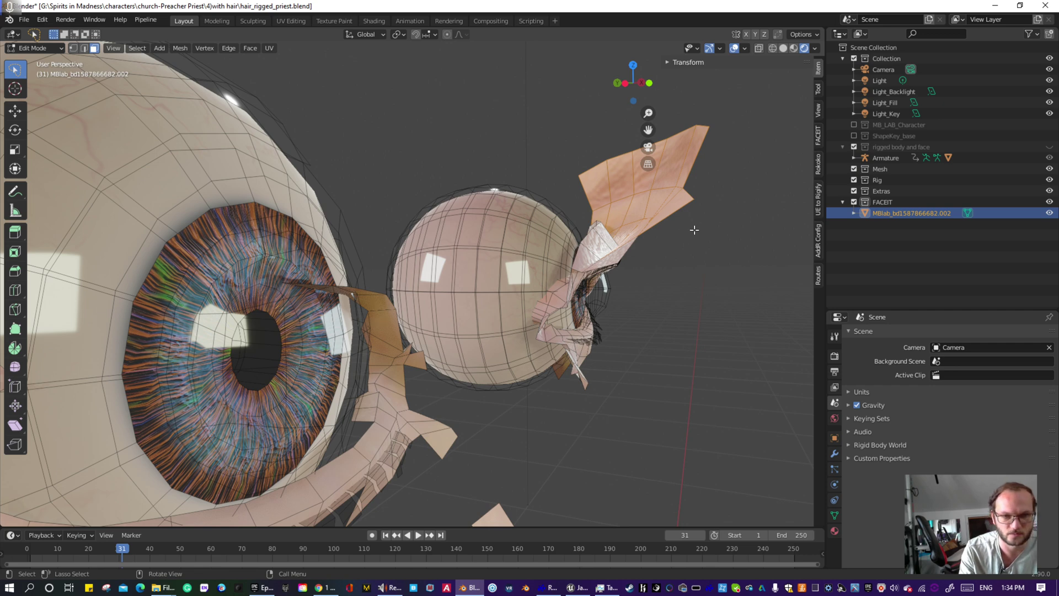
key(h)
click(629, 250)
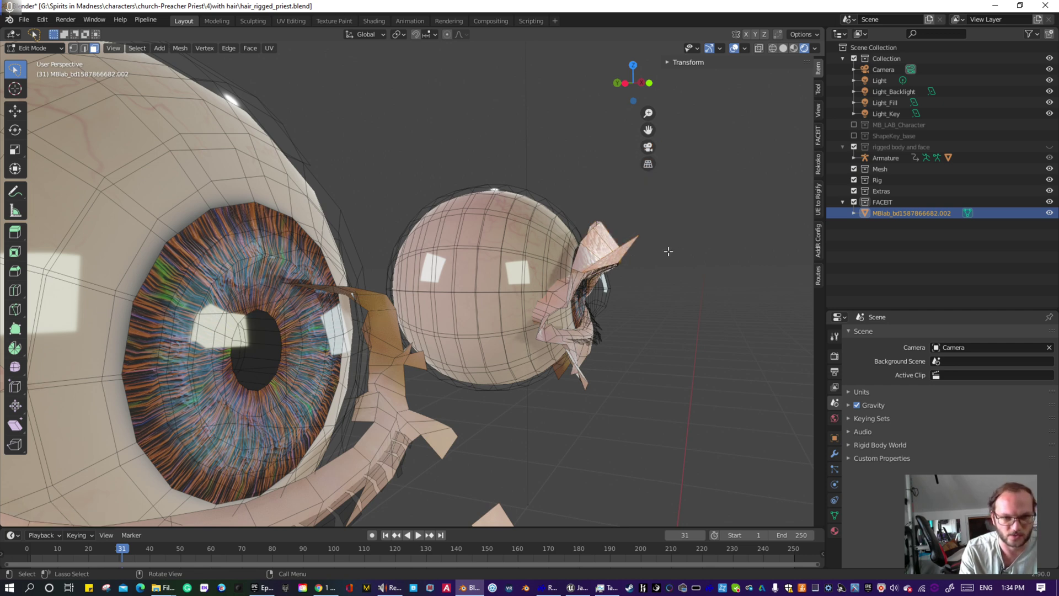
key(h)
- Select and hide the thin horizontal skin sliver projecting across the near eye's iris
middle_drag(658, 264, 693, 272)
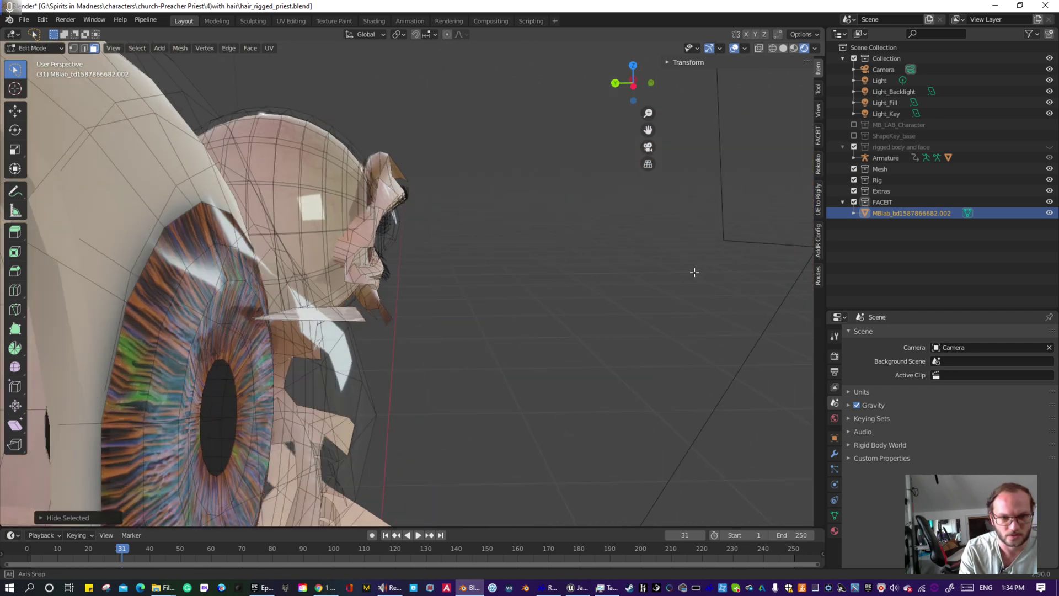
middle_drag(475, 267, 413, 412)
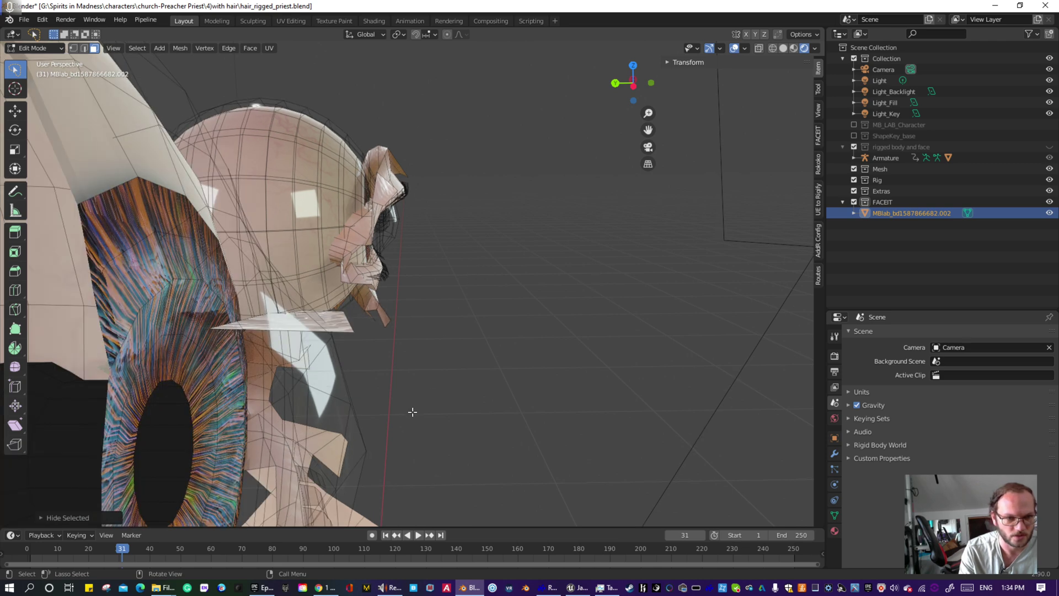
click(343, 321)
key(h)
- Lasso-select and hide the lower lid skin below the near iris and the lower lash faces hanging beneath it
shift+middle_drag(367, 361, 378, 147)
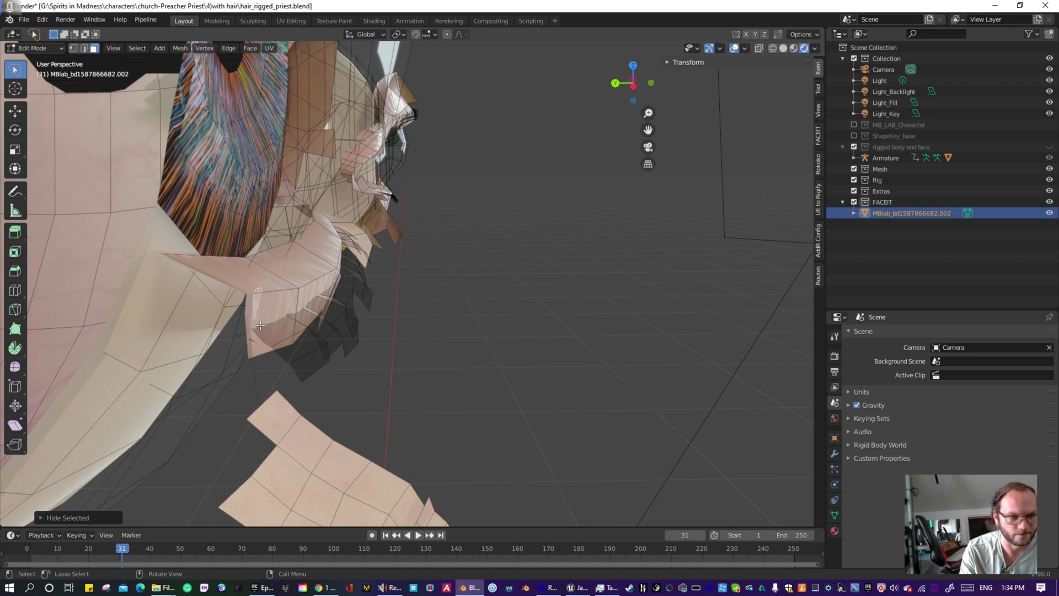
ctrl+right_drag(297, 283, 298, 284)
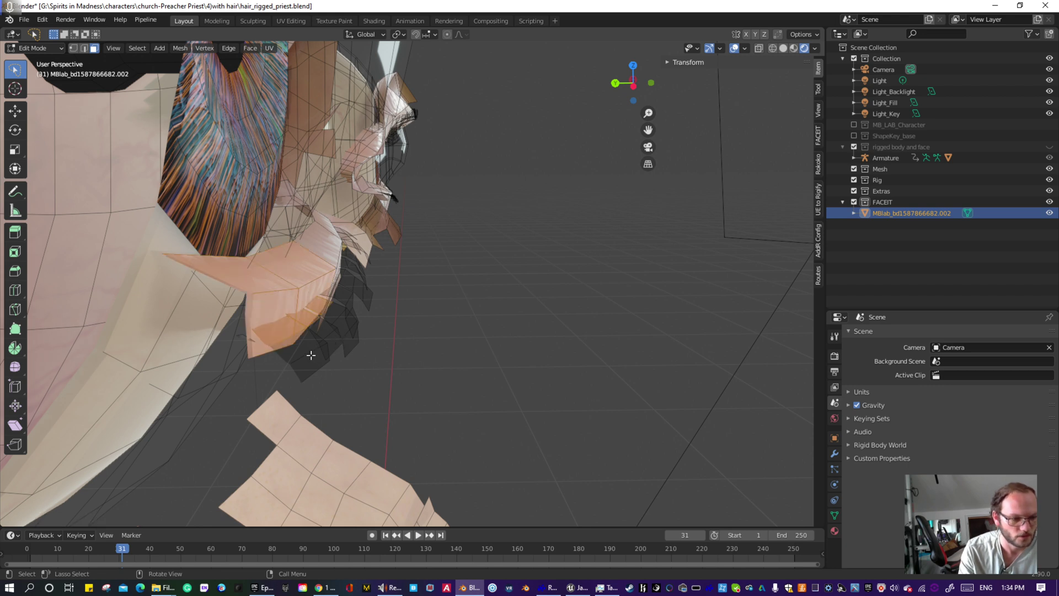
key(h)
ctrl+right_drag(304, 361, 383, 299)
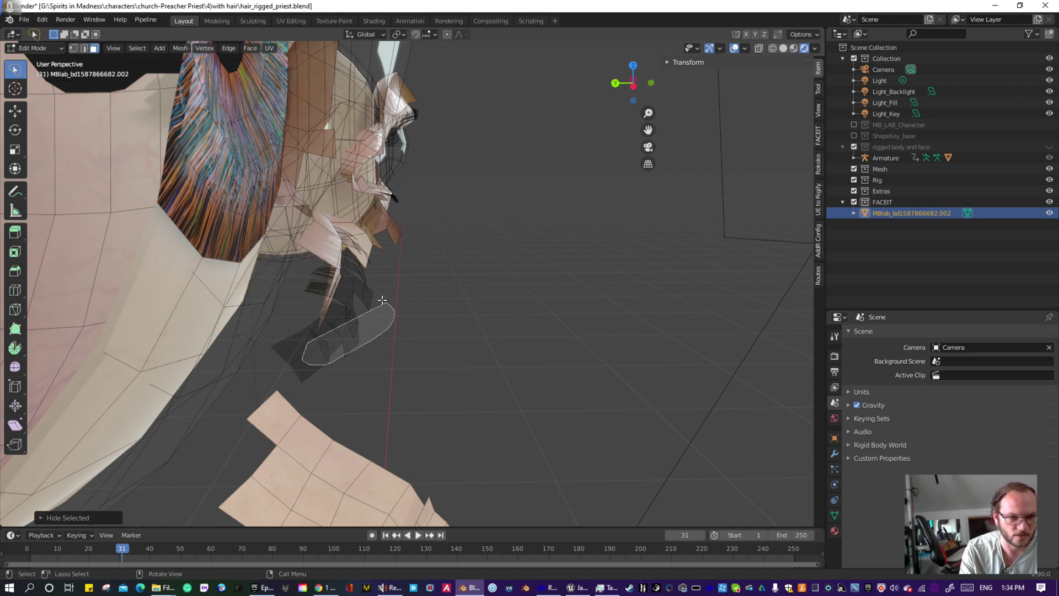
ctrl+right_drag(327, 271, 342, 290)
key(h)
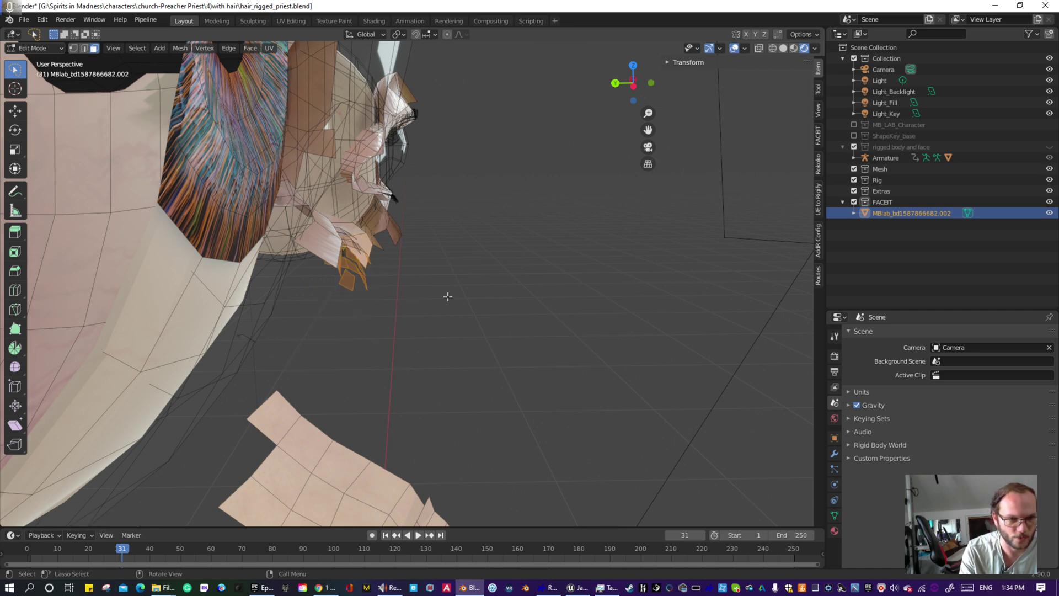
key(h)
- Hide the end face of the near eye's lower lid strip and the stray lash faces floating beneath it
mouse_move(459, 295)
middle_down()
mouse_move(390, 312)
mouse_move(373, 245)
mouse_move(49, 301)
middle_up()
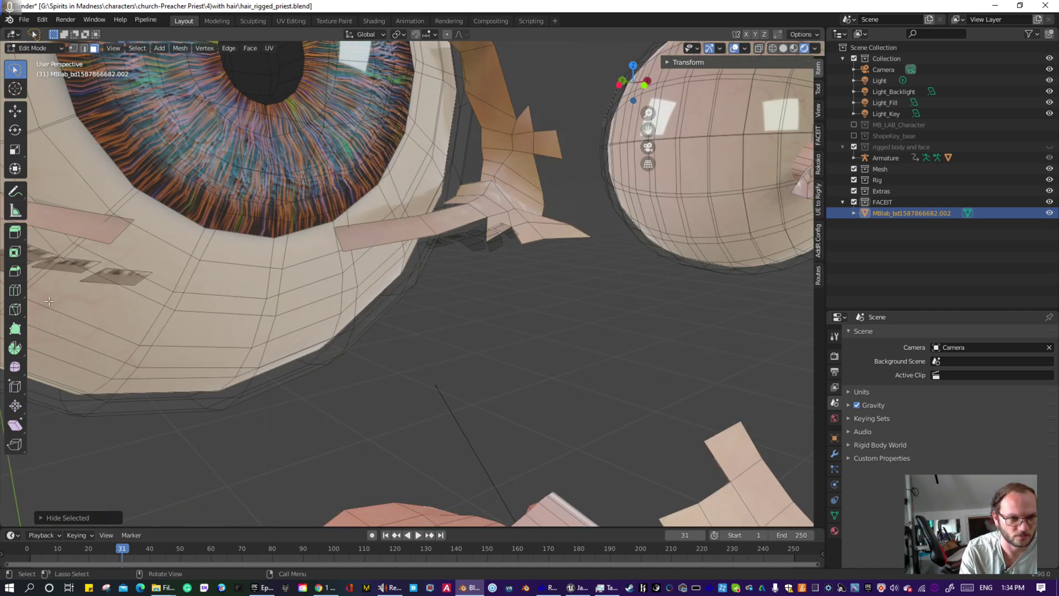
shift+middle_drag(258, 277, 419, 289)
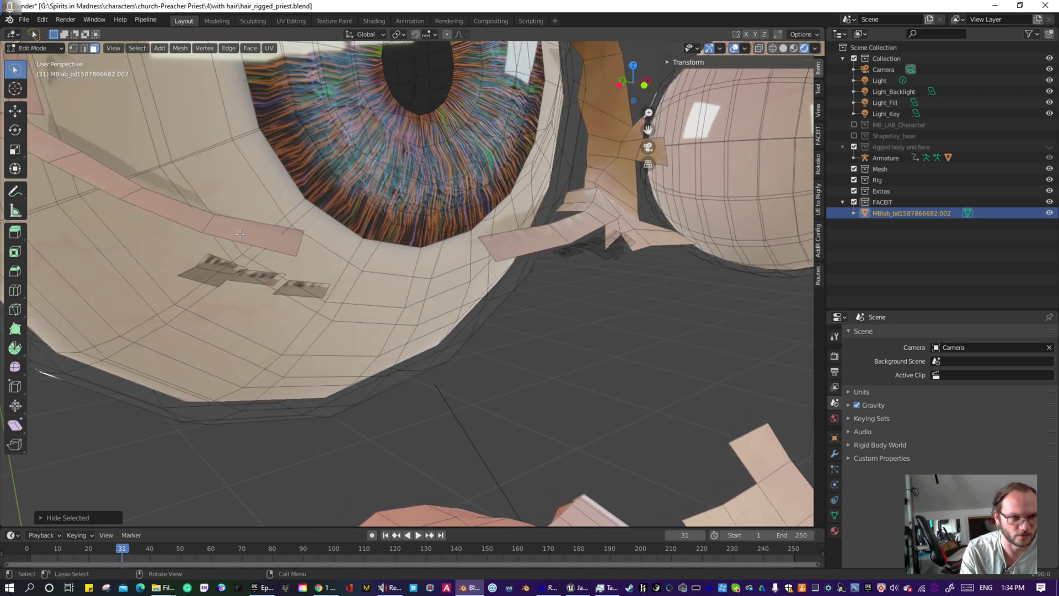
click(240, 234)
key(h)
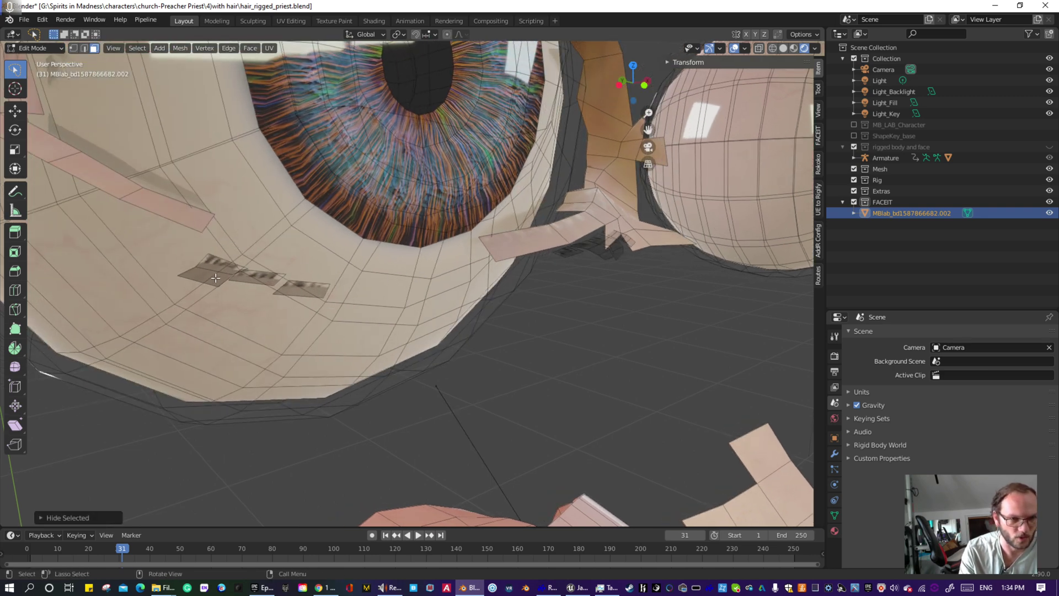
click(202, 274)
key(h)
click(211, 267)
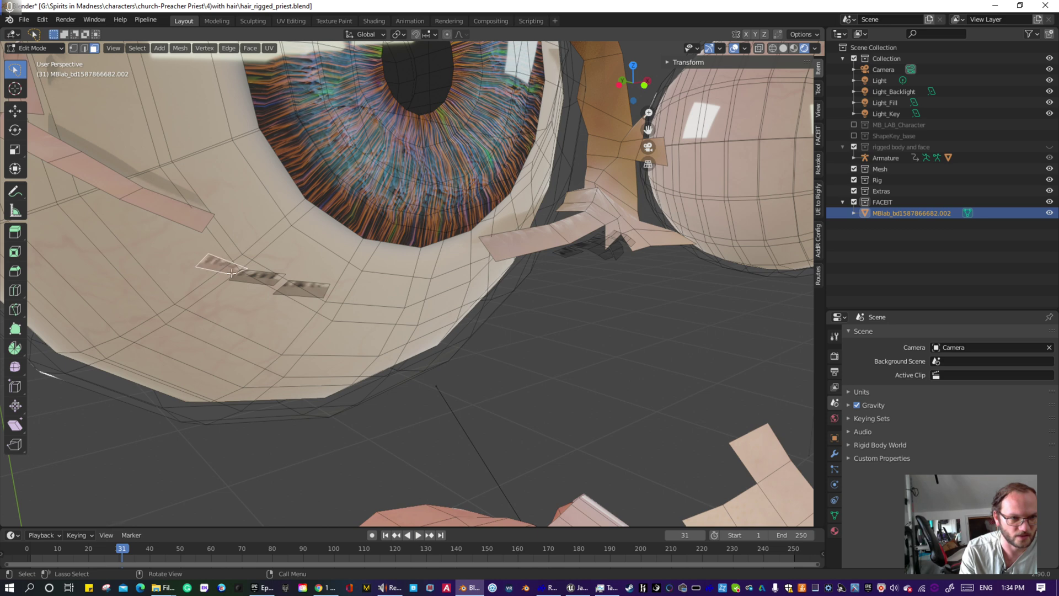
key(h)
middle_drag(233, 298, 308, 269)
drag(309, 269, 379, 304)
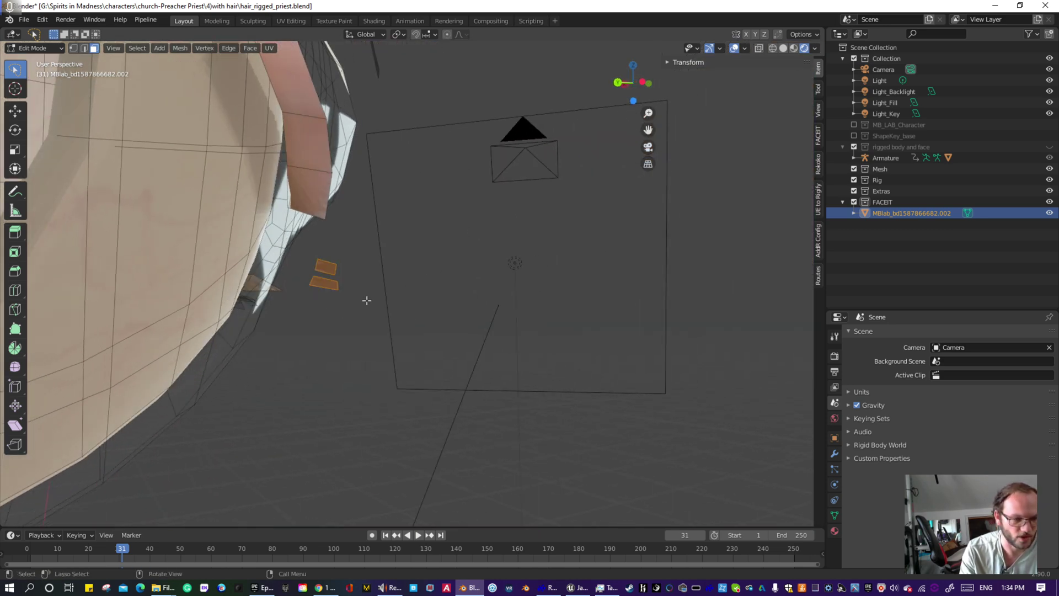
key(h)
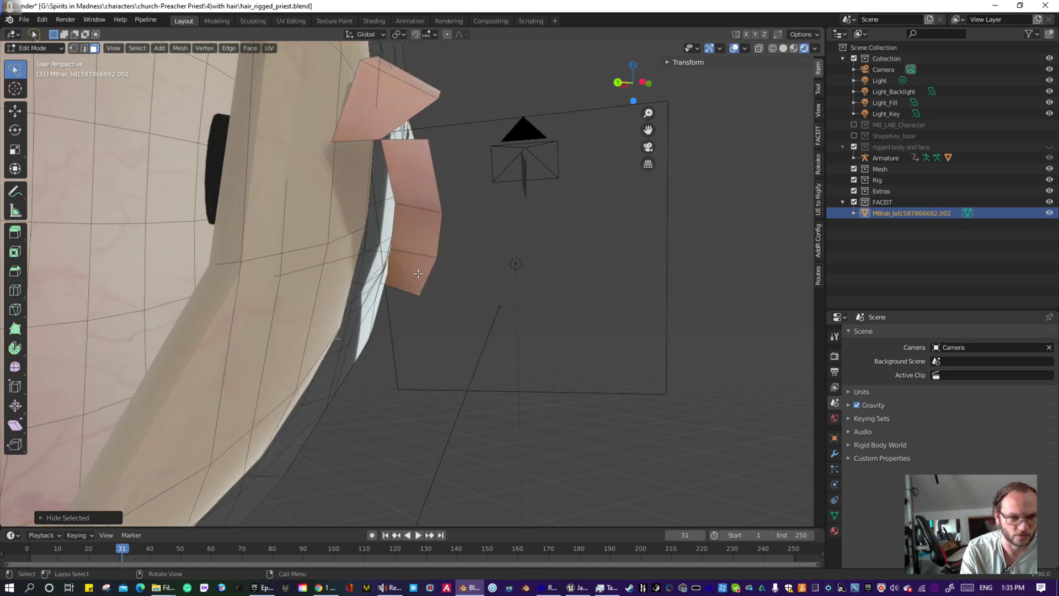
- Select and hide the remaining lower lid strip faces one by one, up to the pink flap at the outer eye corner
click(418, 273)
key(h)
click(422, 231)
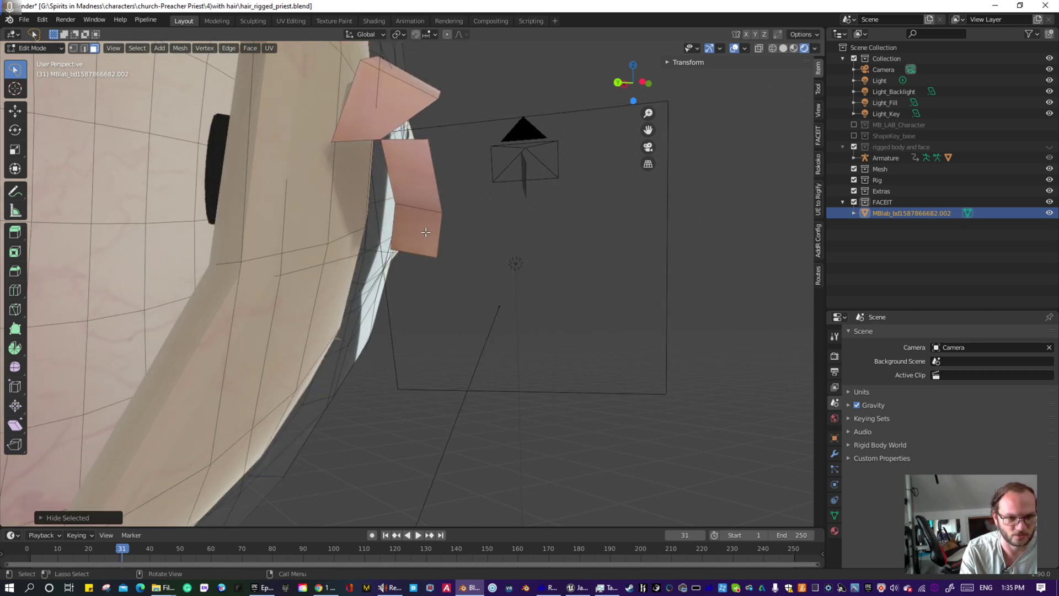
key(h)
click(420, 134)
key(h)
click(429, 102)
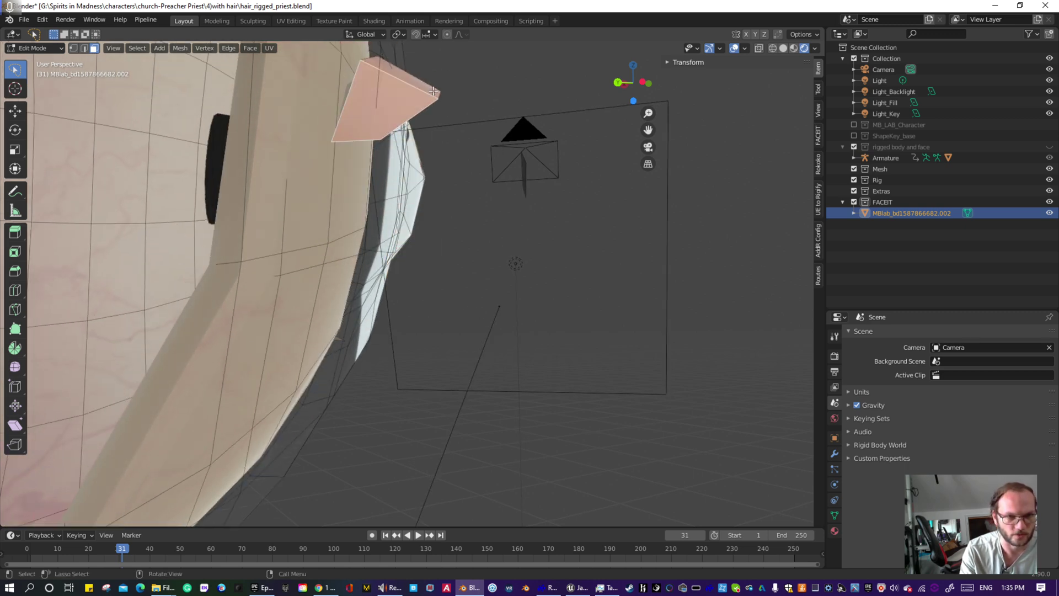
key(h)
click(436, 91)
key(h)
- Hide the leftover skin sliver and the small dark lash face floating beside the near eyeball
middle_drag(569, 230, 526, 246)
click(396, 118)
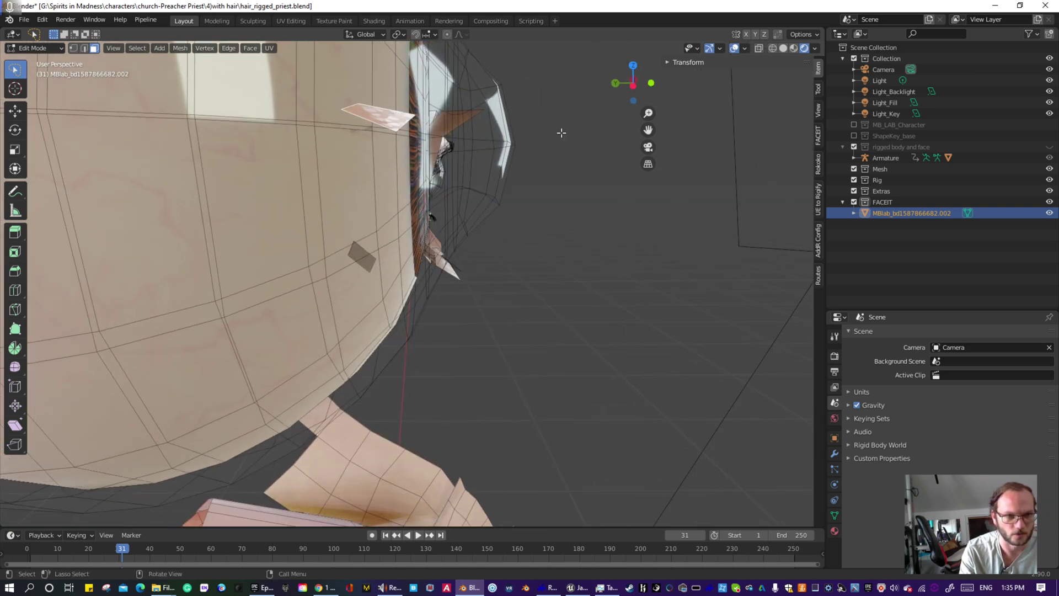
key(h)
middle_drag(561, 132, 284, 252)
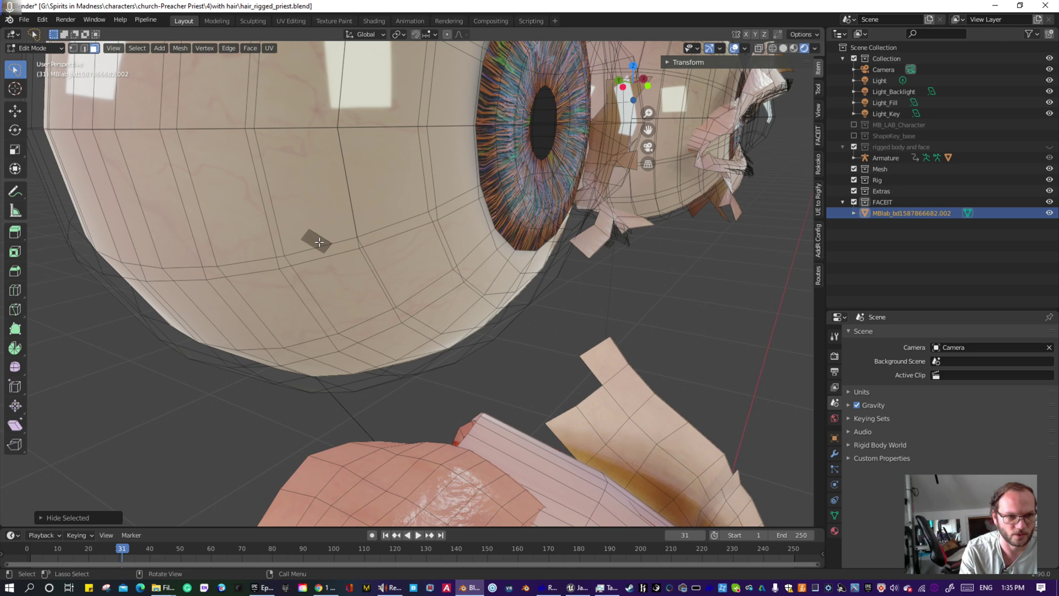
key(h)
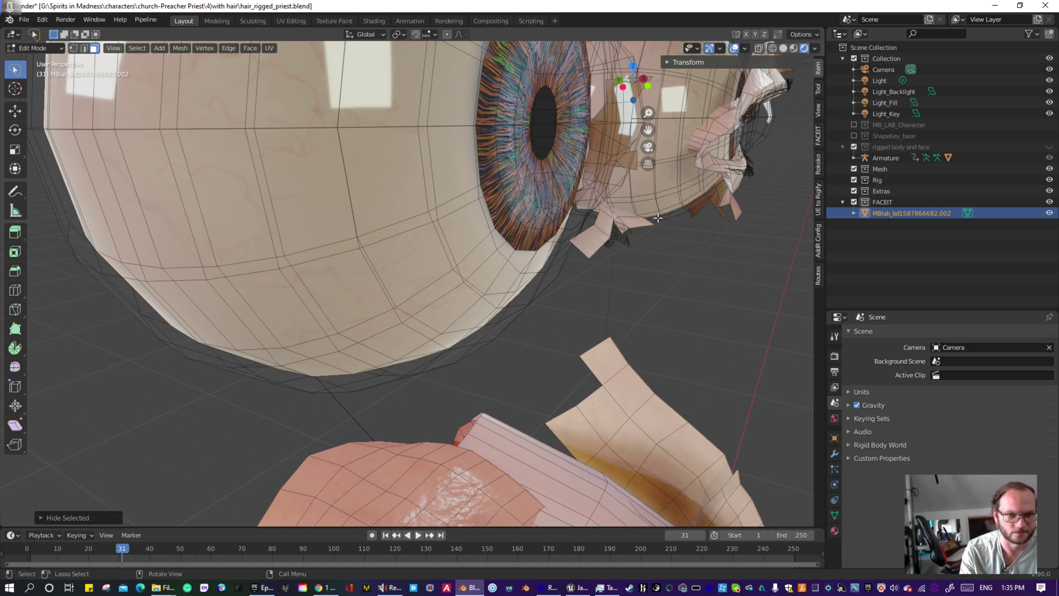
- Lasso-select and hide the cluster of inner-corner lid skin faces in front of the eyeball
shift+middle_drag(656, 217, 473, 340)
shift+middle_drag(375, 362, 479, 249)
middle_drag(355, 317, 277, 321)
shift+middle_drag(322, 270, 511, 356)
scroll(452, 270, up, 2)
shift+middle_drag(443, 247, 418, 300)
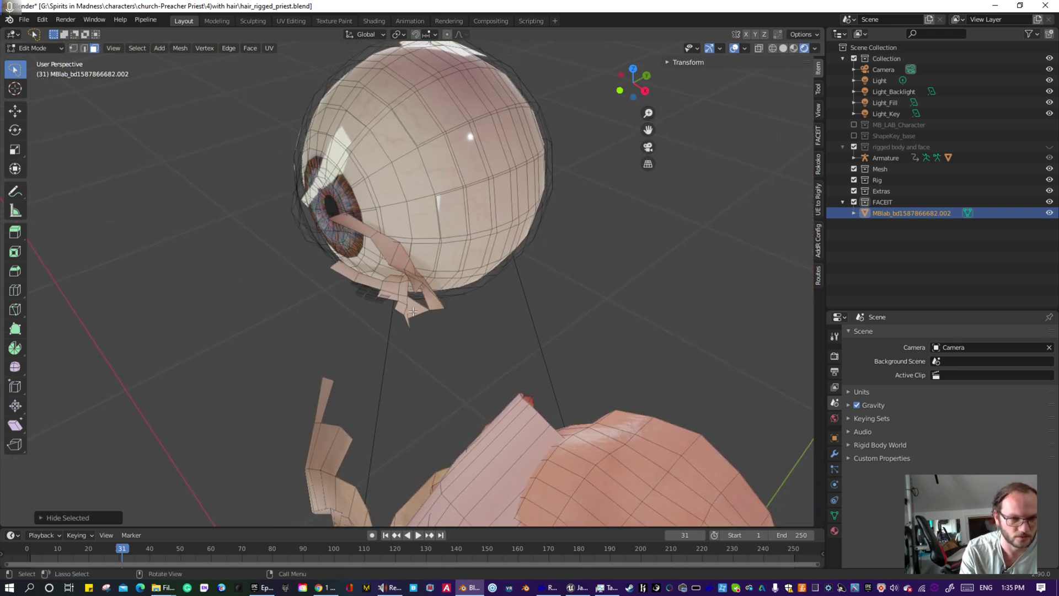
middle_drag(492, 316, 313, 298)
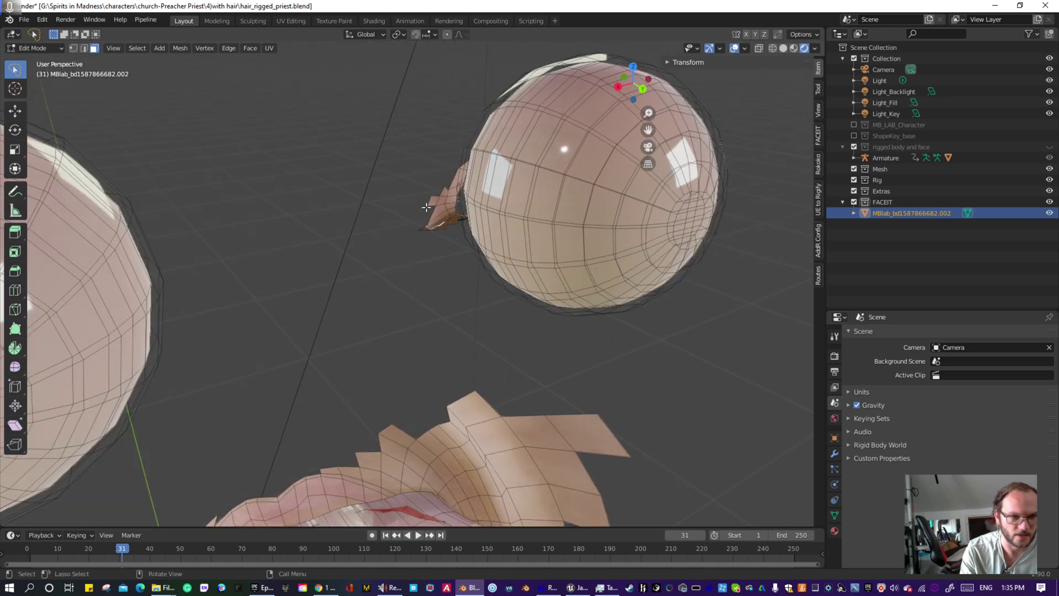
shift+middle_drag(477, 242, 514, 328)
scroll(483, 335, up, 5)
mouse_move(423, 362)
mouse_down()
mouse_move(458, 237)
mouse_move(474, 243)
mouse_move(448, 352)
mouse_up()
key(h)
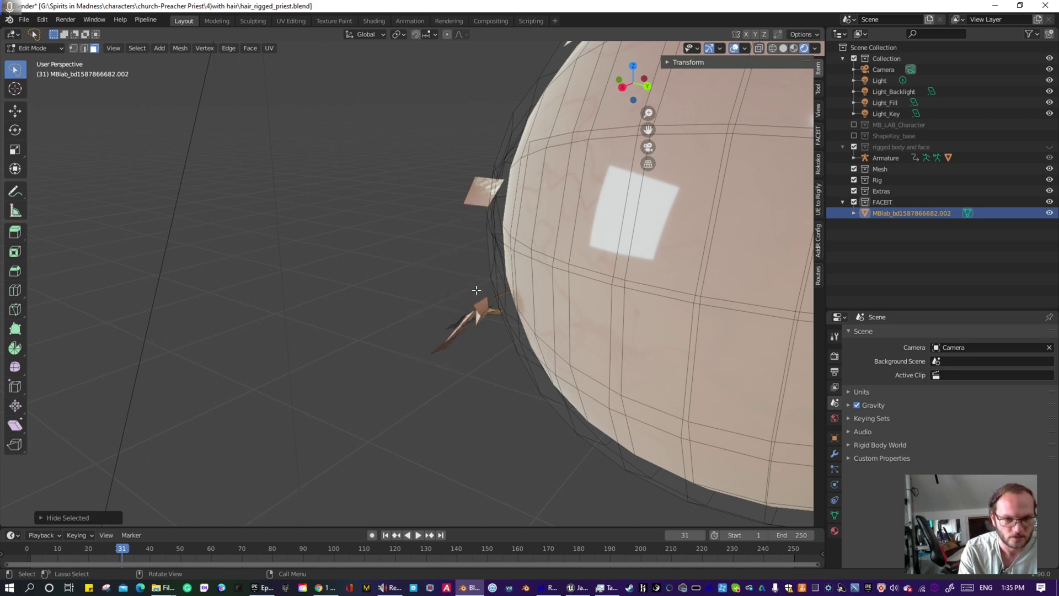
- Lasso-select and hide the small skin and lash fragments below the front of the eyeball
drag(476, 290, 478, 363)
drag(490, 313, 480, 297)
key(h)
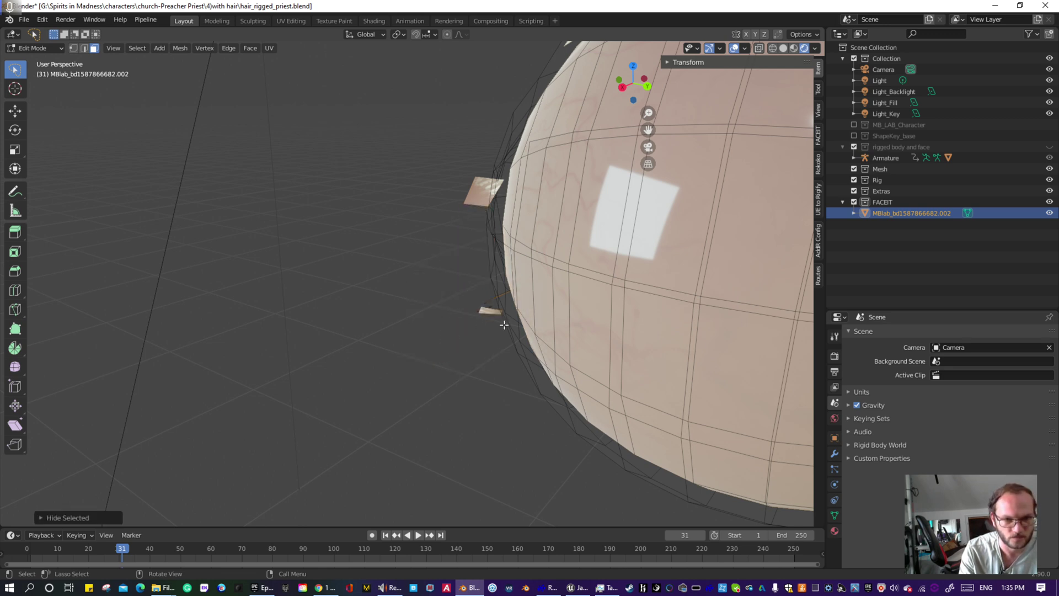
- Lasso-select and hide the last skin faces and lash fragment floating near the eyeball's lower front edge
middle_drag(504, 324, 492, 326)
scroll(474, 336, up, 3)
scroll(474, 336, up, 2)
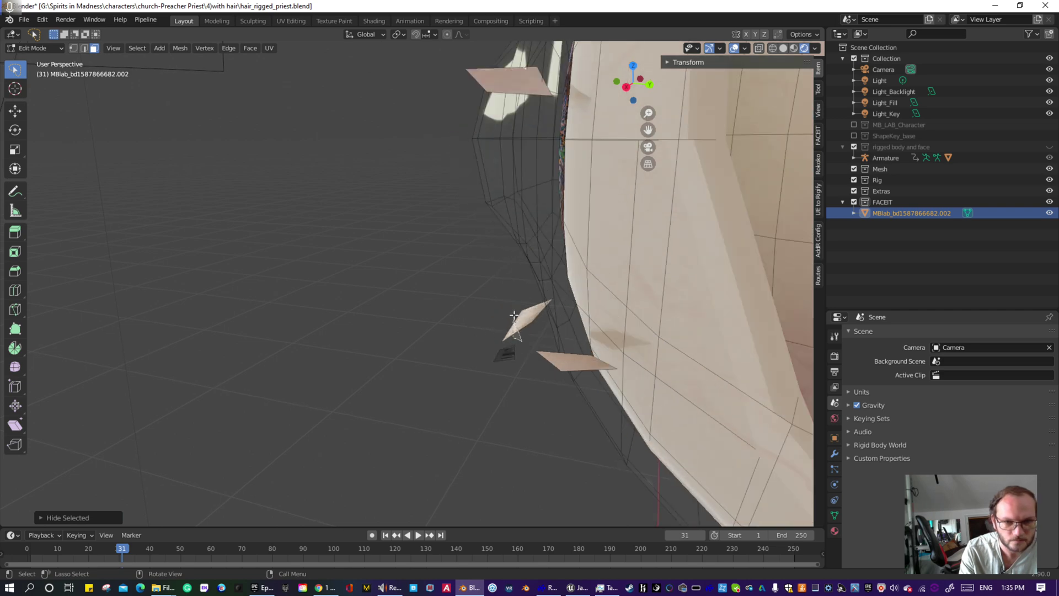
drag(513, 315, 543, 383)
key(h)
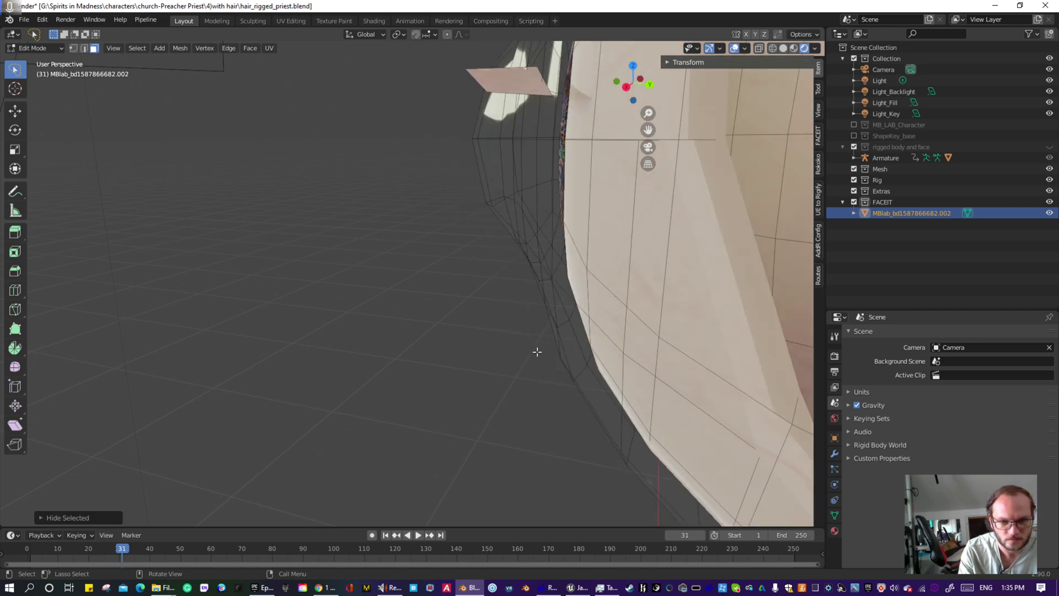
- Inspect the eyeball from the front and back for leftover skin or lash faces
middle_drag(497, 138, 499, 314)
scroll(604, 219, down, 5)
scroll(568, 295, up, 3)
scroll(480, 298, down, 2)
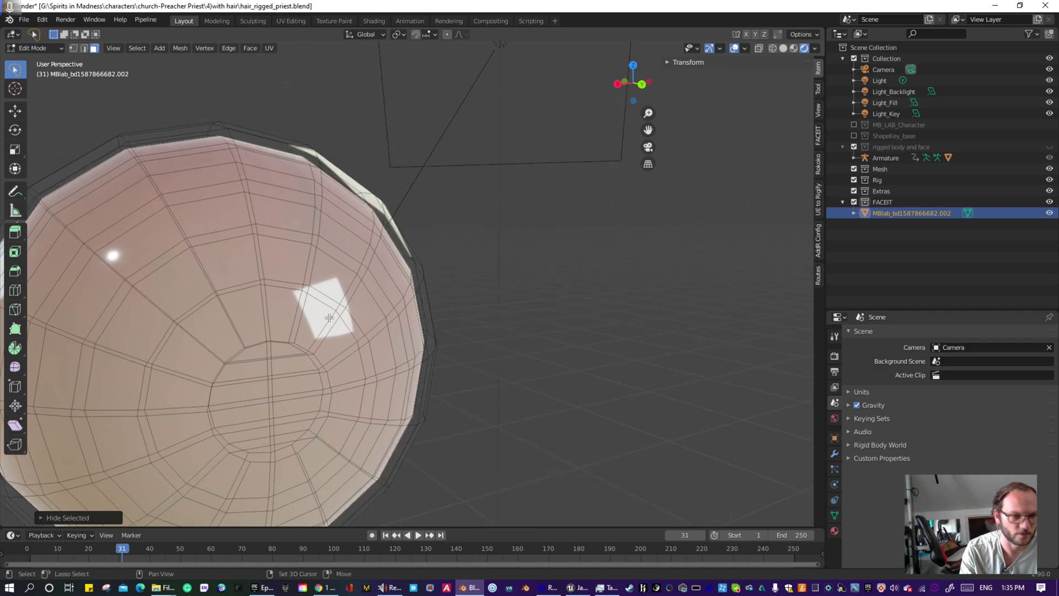
shift+middle_drag(343, 345, 374, 285)
scroll(375, 286, up, 6)
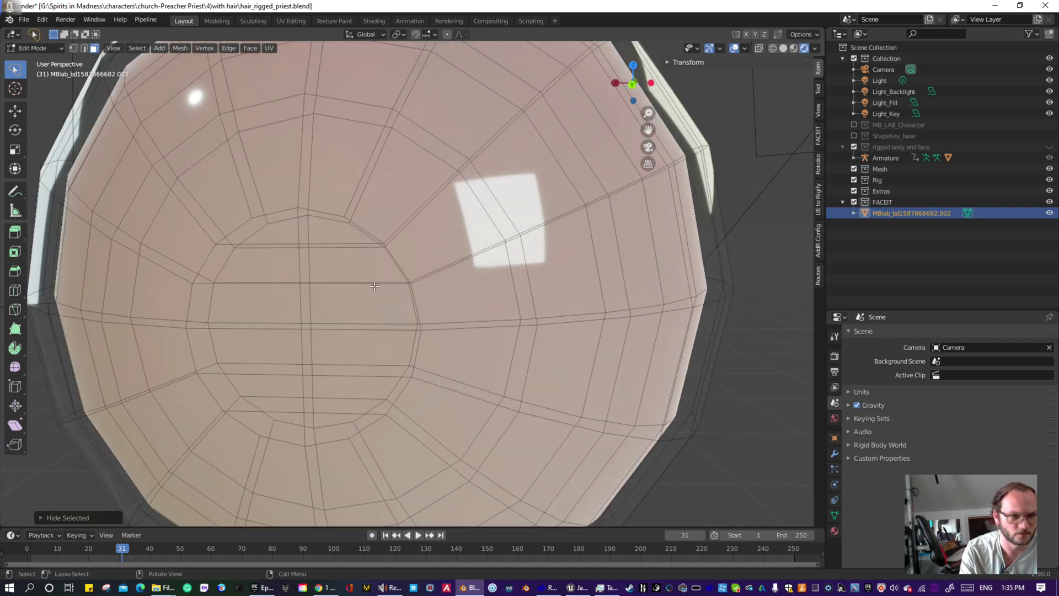
scroll(374, 285, down, 4)
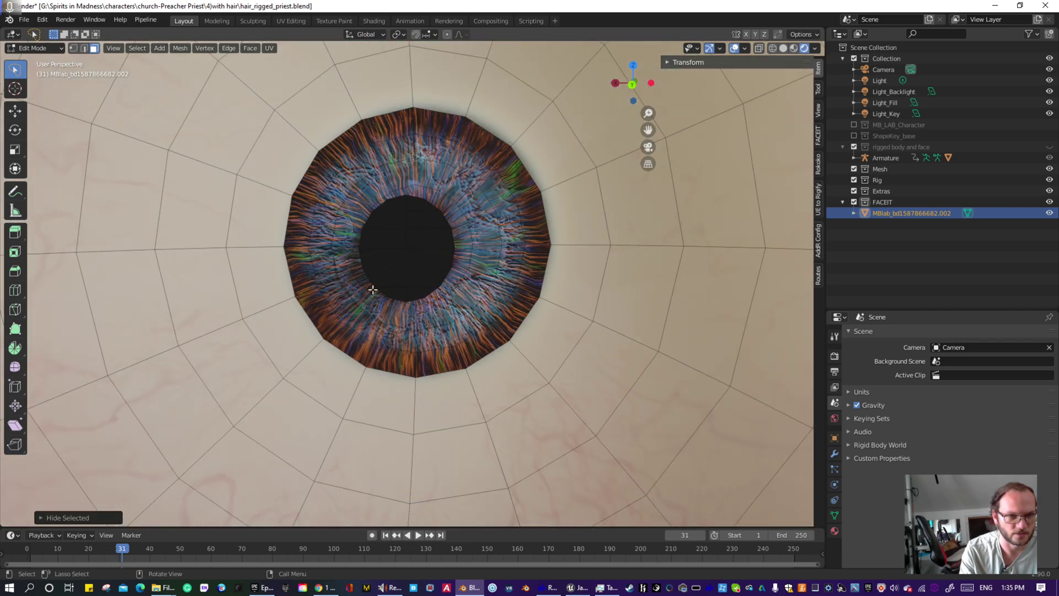
- Examine the cleaned eyeball's iris and side surface up close for remaining skin faces
key(h)
scroll(373, 290, down, 2)
middle_drag(373, 290, 144, 308)
shift+middle_drag(305, 275, 185, 215)
scroll(184, 215, up, 1)
drag(963, 2, 855, 2)
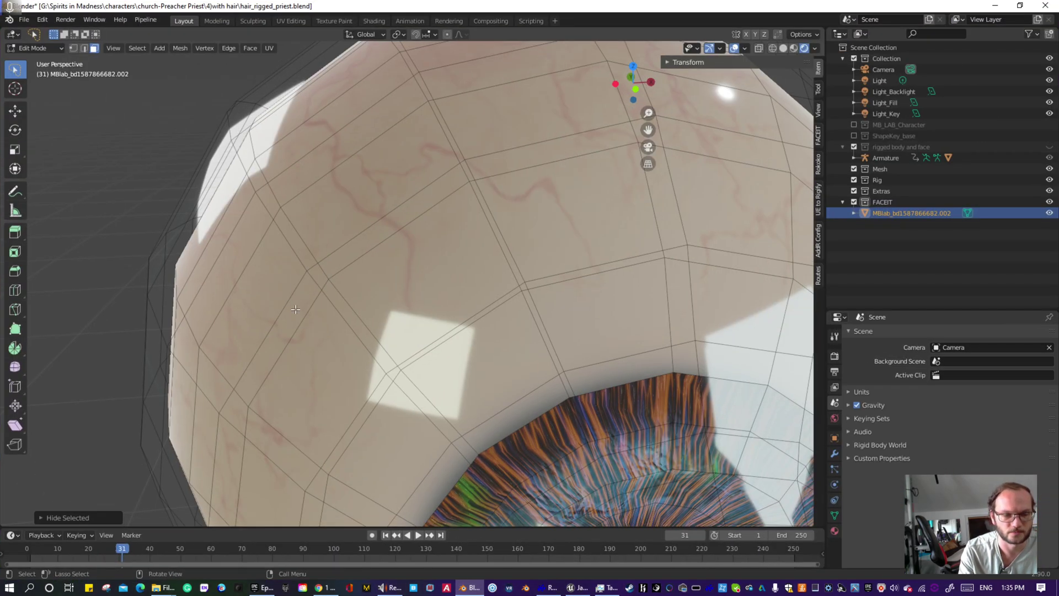
- Turn on X-ray and lasso-select all faces of the fully cleaned eyeball, including its hidden back side
scroll(442, 394, down, 3)
shift+middle_drag(576, 433, 494, 308)
scroll(586, 355, down, 5)
shift+middle_drag(587, 354, 582, 311)
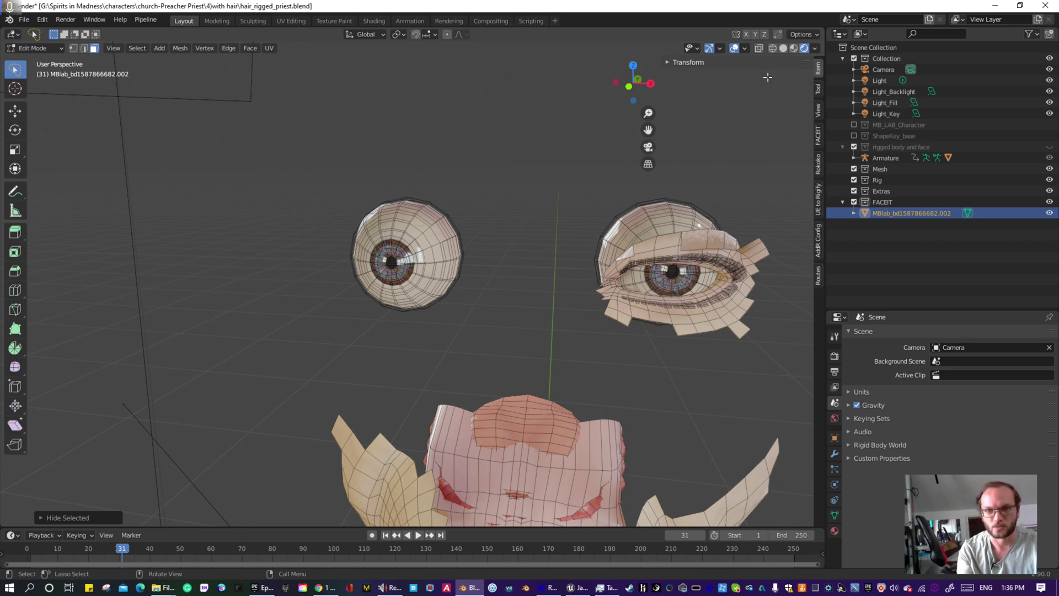
click(762, 49)
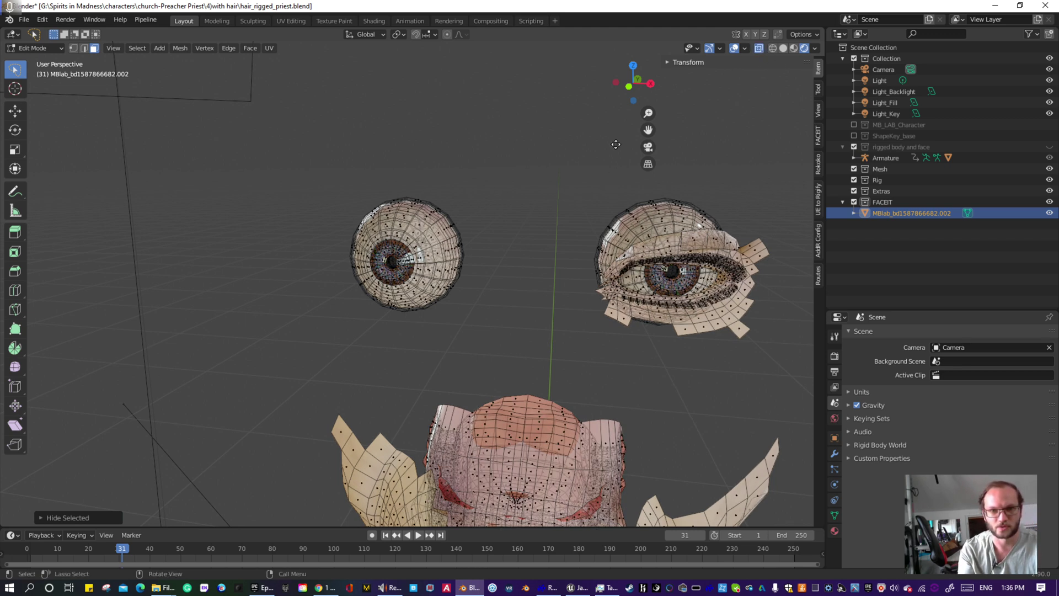
mouse_move(480, 184)
mouse_down()
mouse_move(331, 341)
mouse_move(486, 298)
mouse_move(447, 180)
mouse_up()
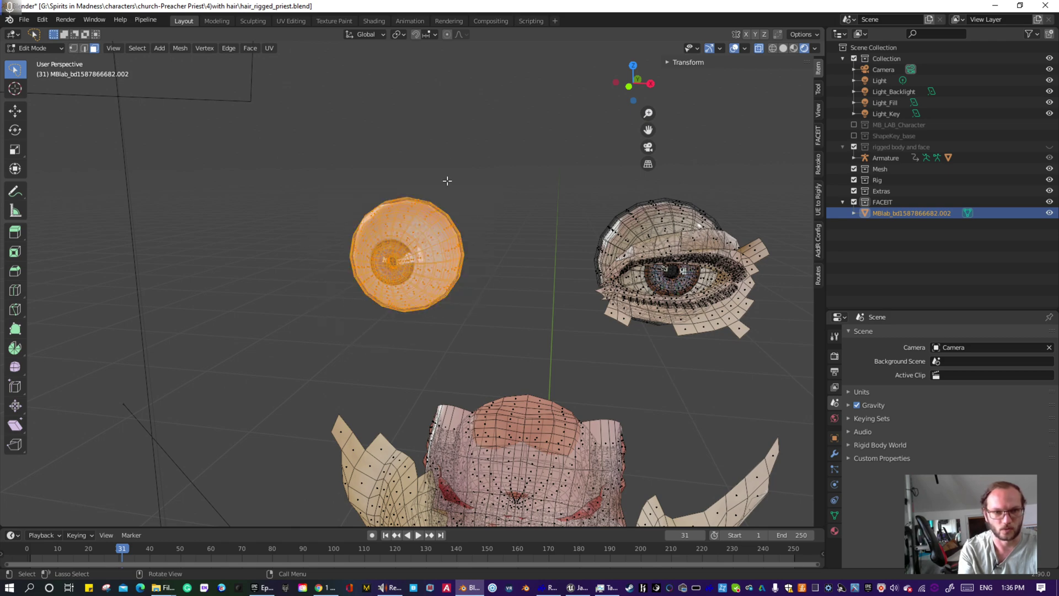
mouse_move(315, 162)
middle_down()
mouse_move(577, 156)
mouse_move(528, 147)
mouse_move(381, 174)
mouse_move(332, 160)
middle_up()
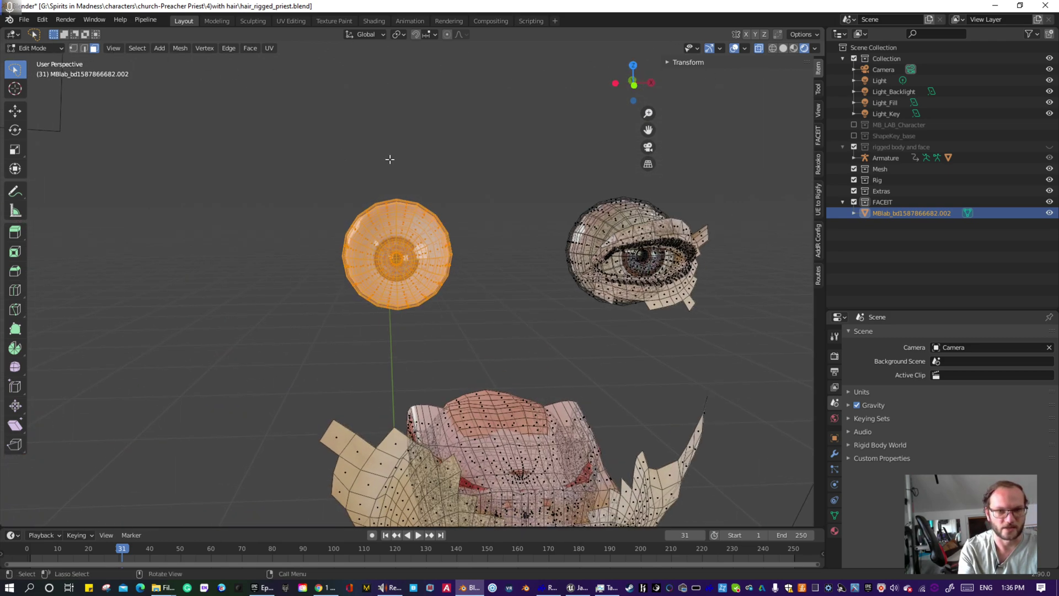
- Add a vertex group to the body mesh and name it right_eye
click(835, 515)
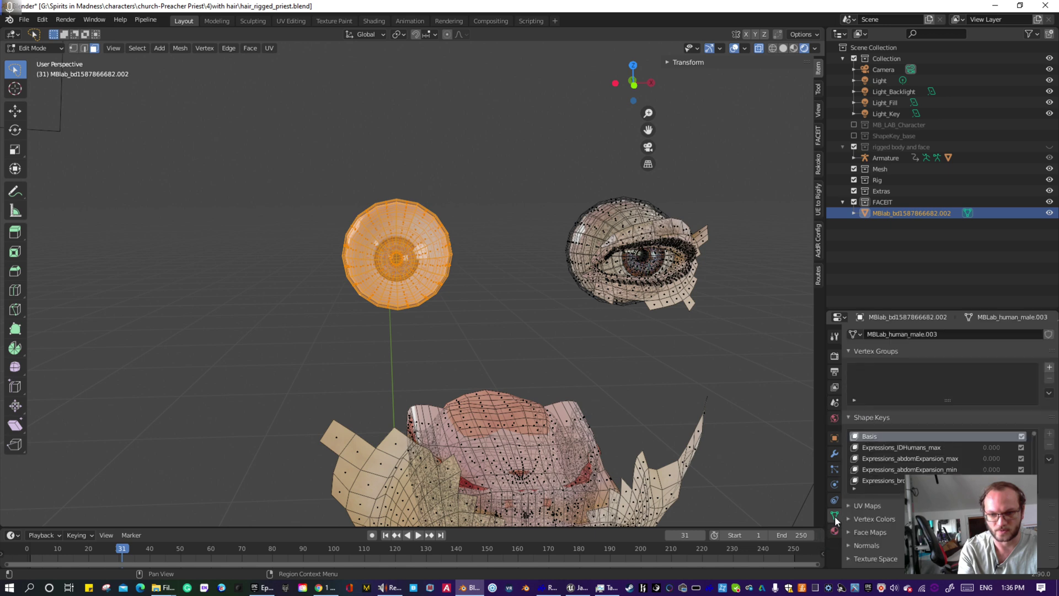
click(1049, 367)
double_click(873, 371)
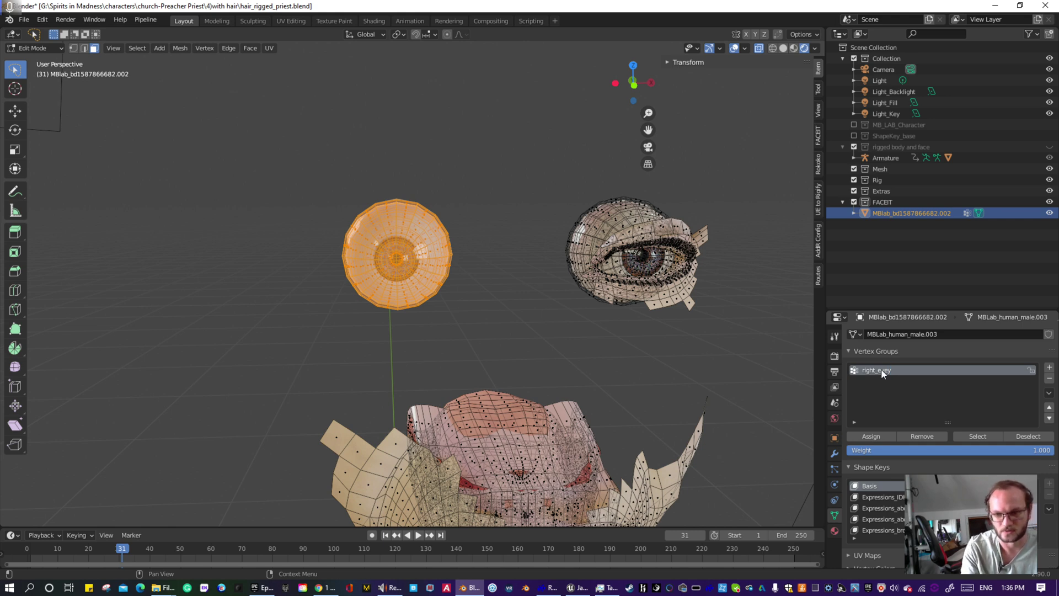
double_click(888, 370)
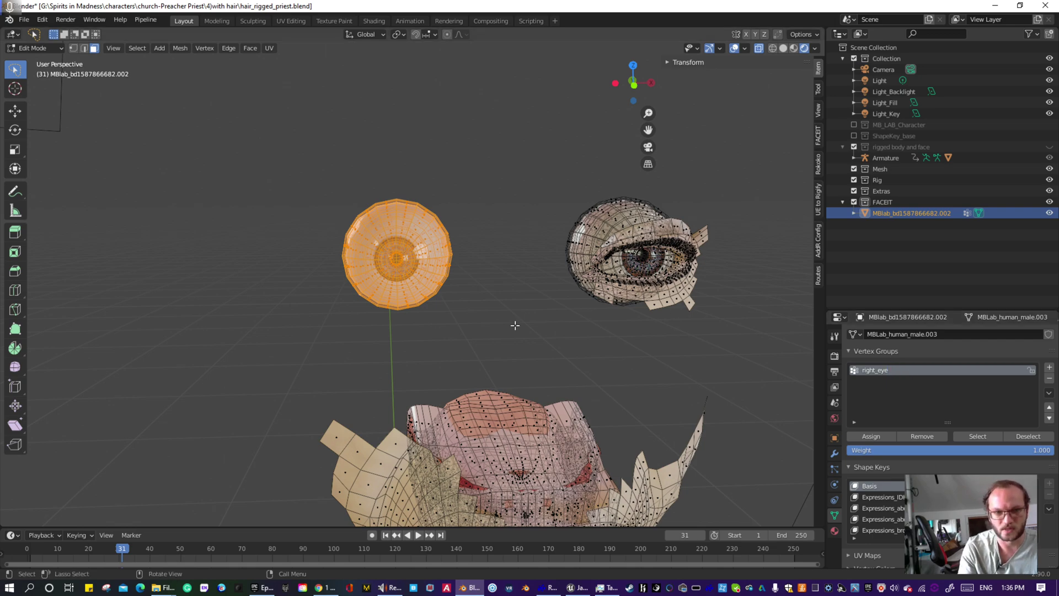
- Assign the selected eyeball faces to the right_eye vertex group, and test it by deselecting and reselecting the group
middle_drag(401, 229, 477, 306)
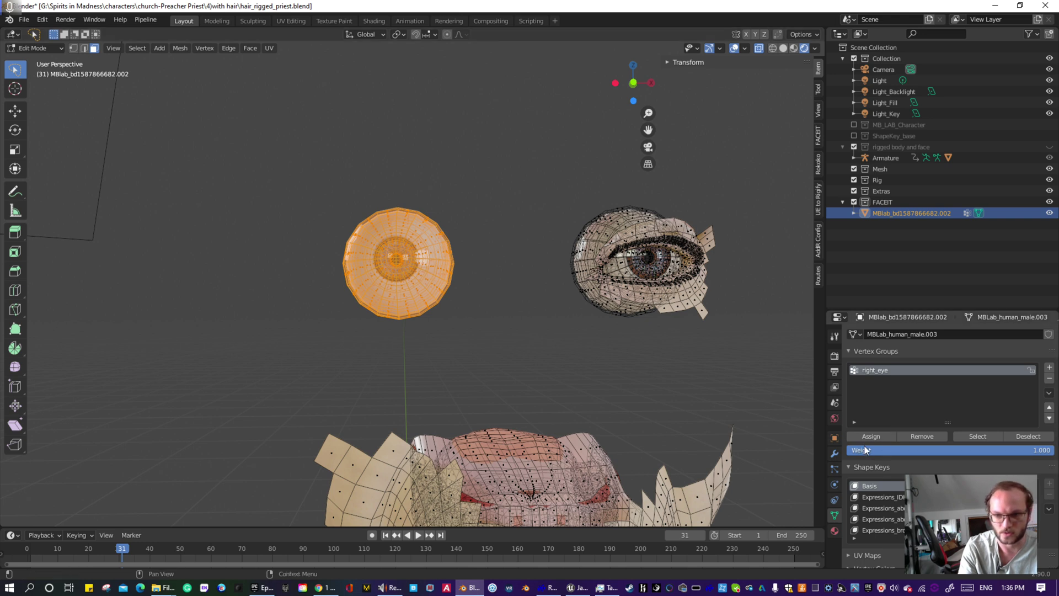
click(538, 352)
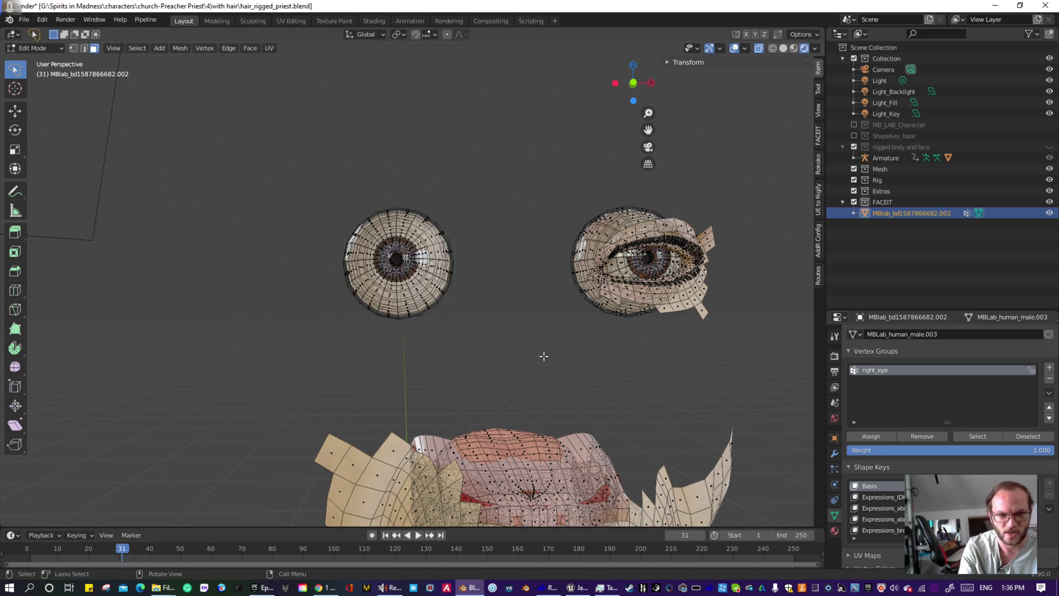
click(987, 435)
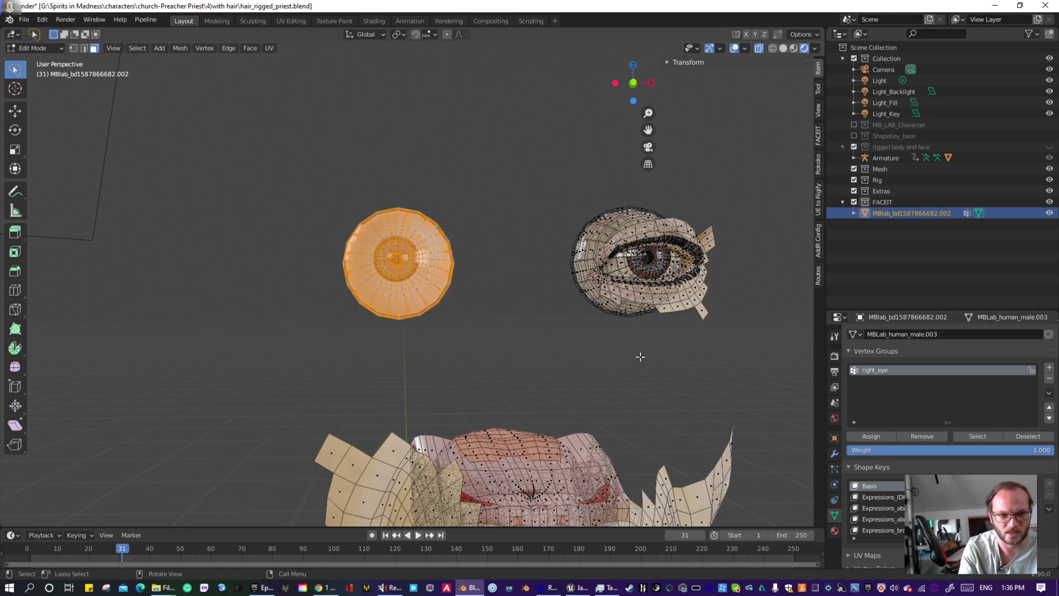
- Hide the selected eyeball belonging to the right_eye group
middle_drag(640, 358, 465, 338)
scroll(461, 287, up, 3)
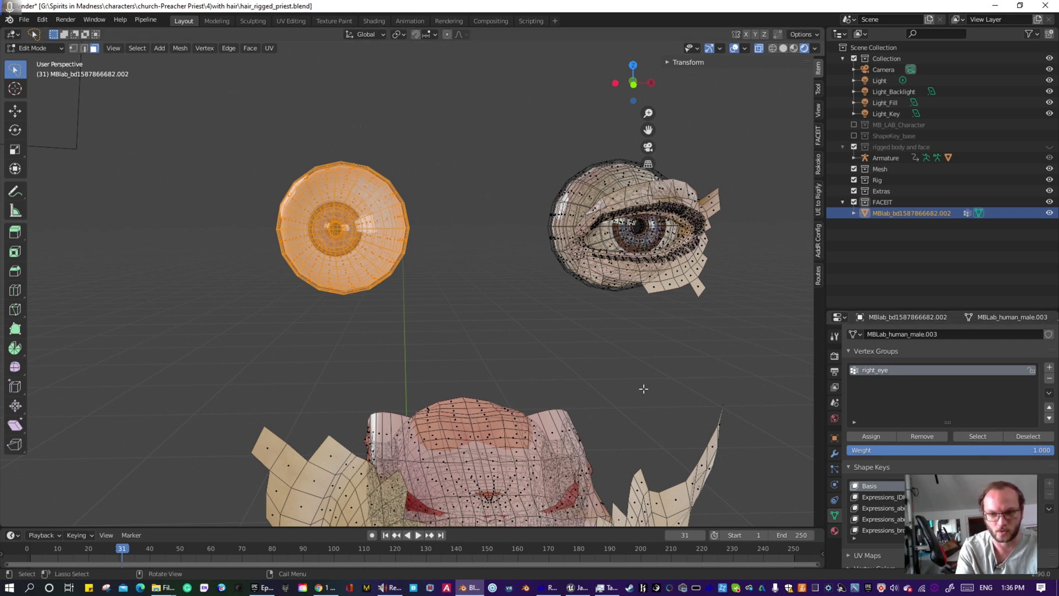
key(h)
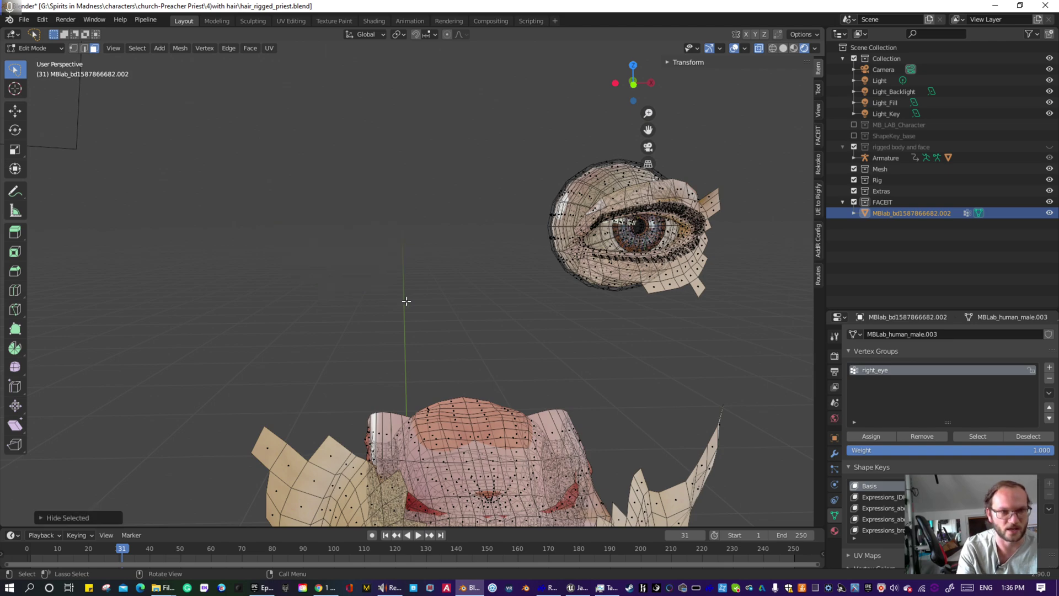
- Turn off X-ray and lasso-select and hide the outermost lid skin faces in front of the remaining eyeball
middle_drag(549, 303, 548, 239)
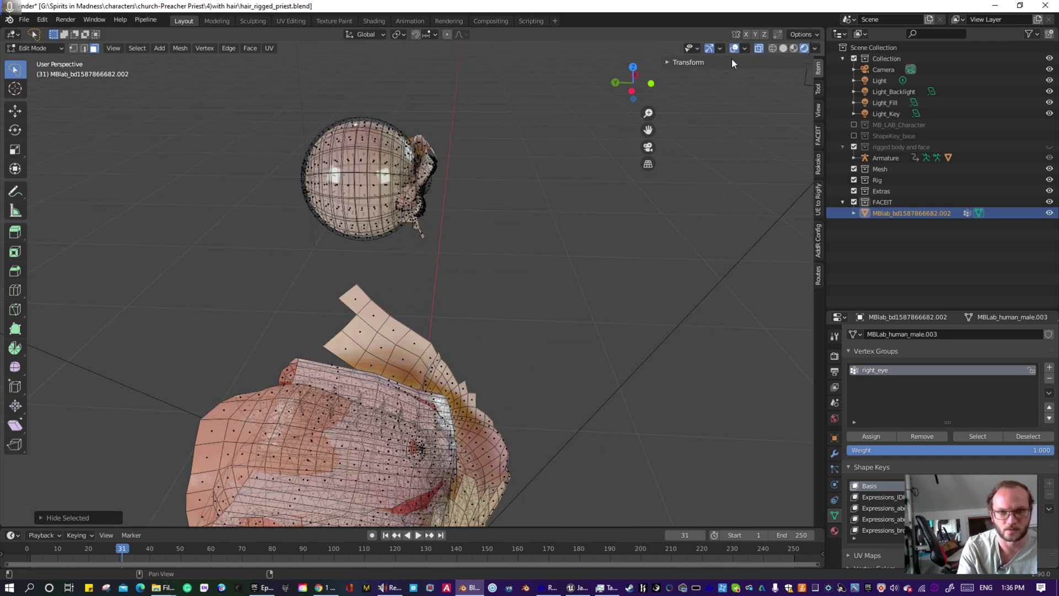
click(758, 49)
scroll(615, 148, up, 3)
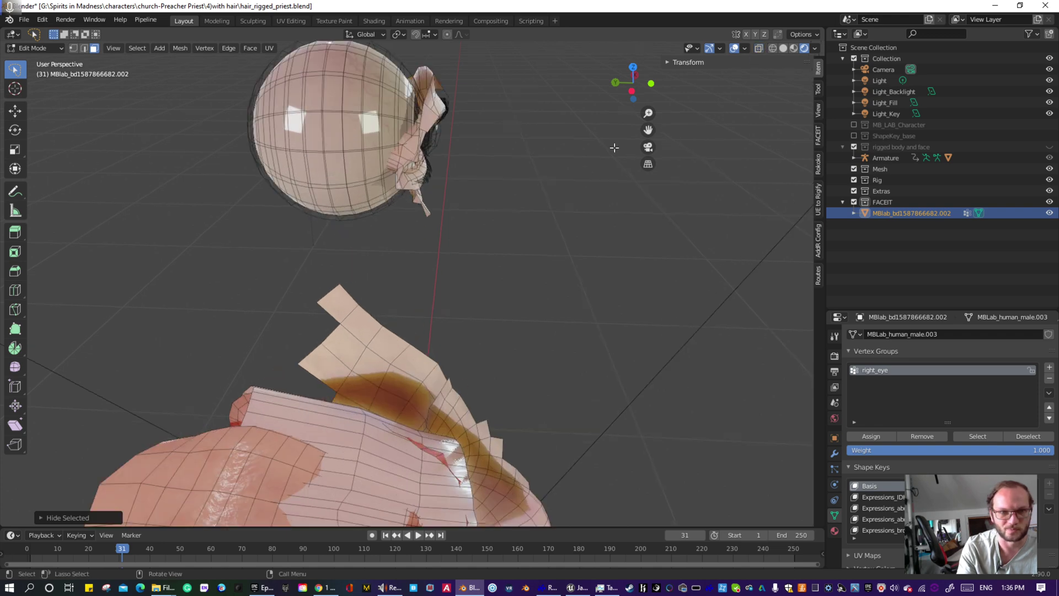
mouse_move(449, 229)
shift+middle_down()
mouse_move(394, 303)
mouse_move(470, 297)
shift+middle_up()
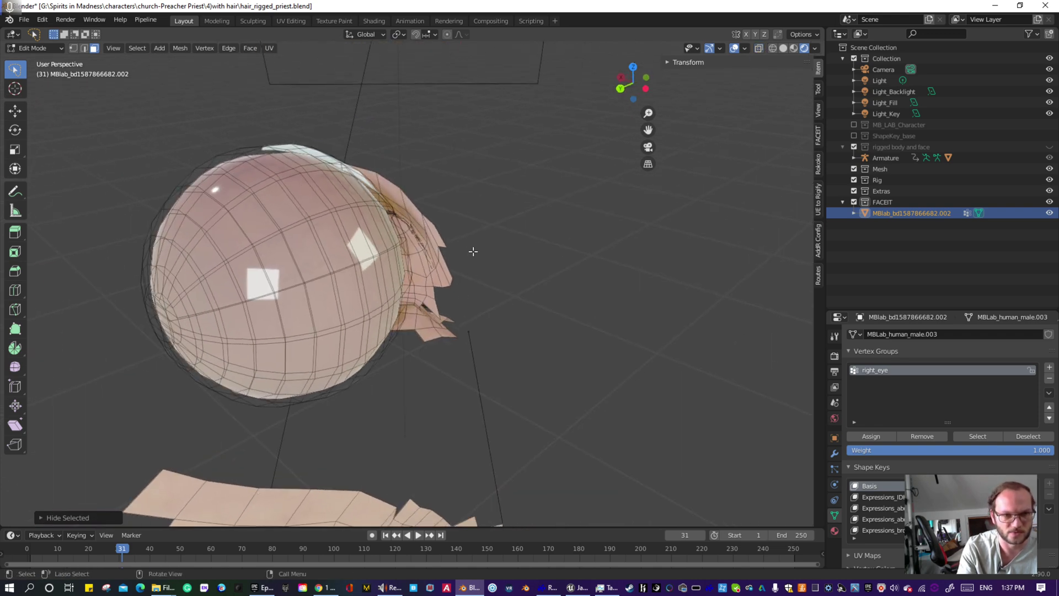
mouse_move(461, 235)
mouse_down()
mouse_move(415, 306)
mouse_move(475, 341)
mouse_up()
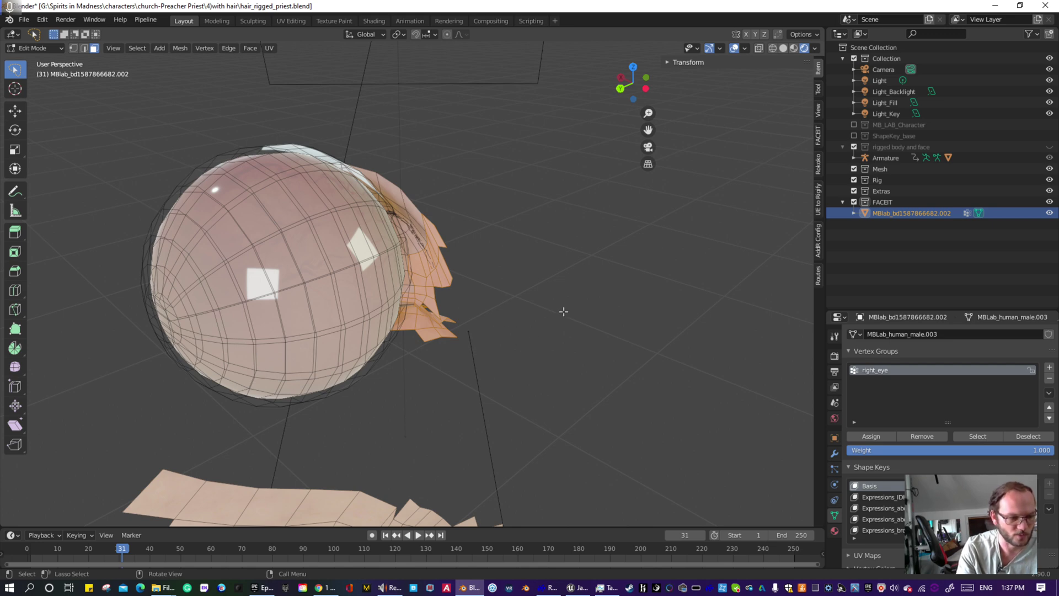
scroll(551, 326, up, 5)
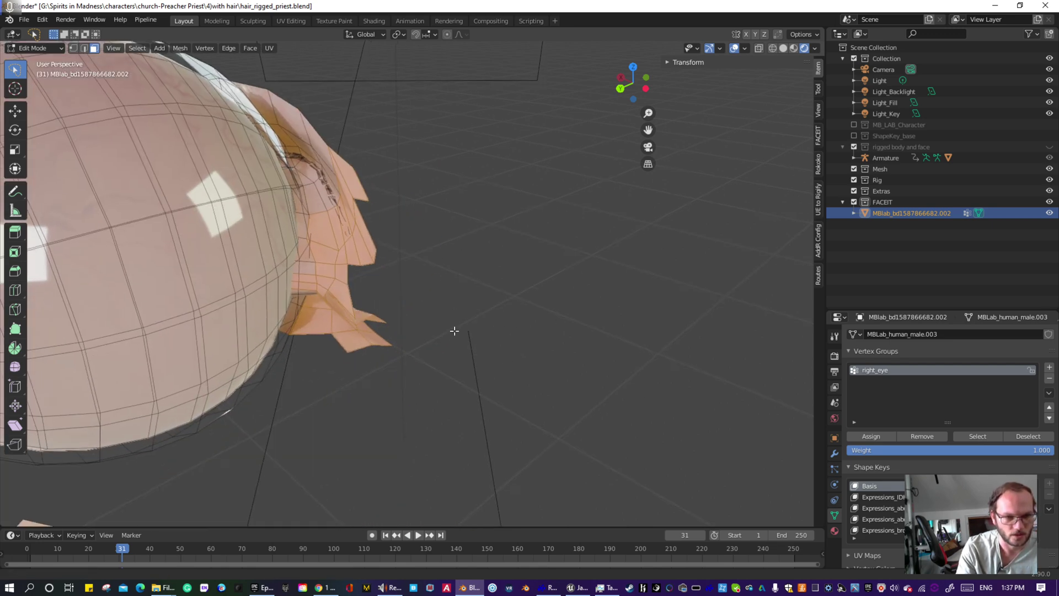
scroll(455, 331, down, 3)
click(455, 346)
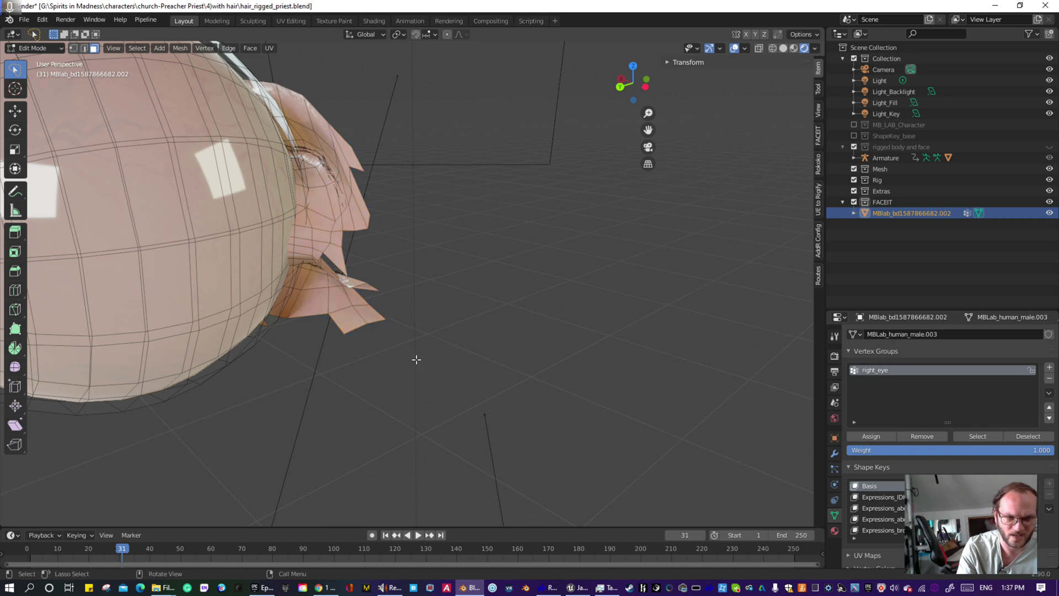
mouse_move(418, 359)
mouse_down()
mouse_move(334, 262)
mouse_move(349, 145)
mouse_move(370, 140)
mouse_up()
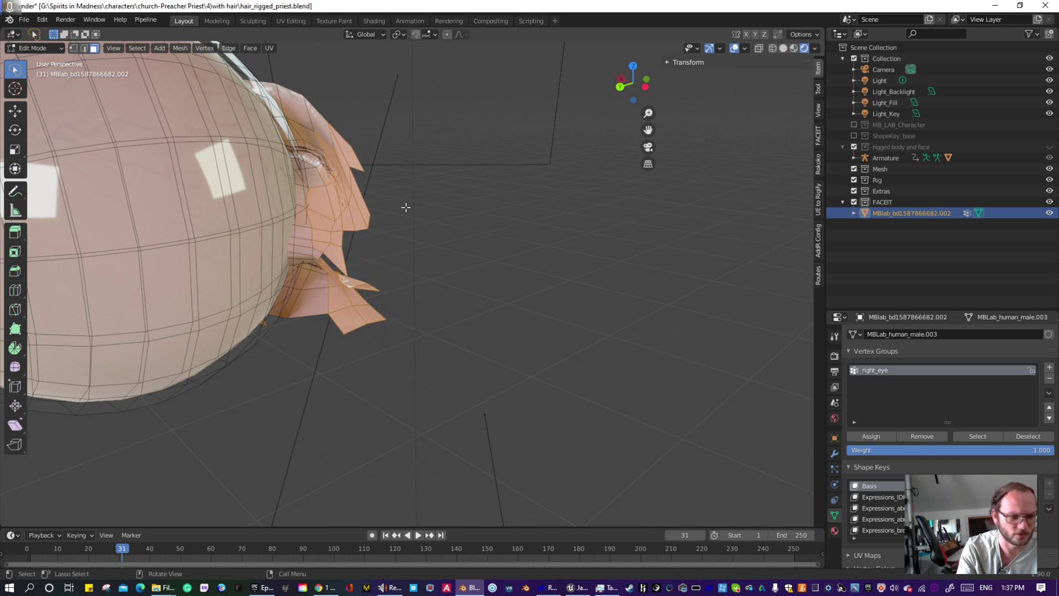
key(h)
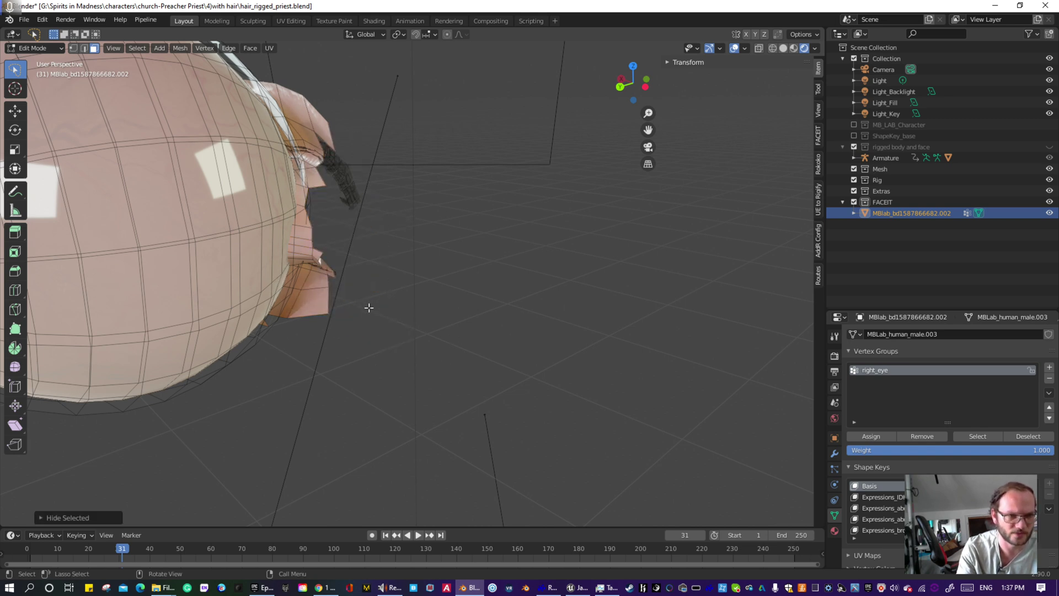
- Lasso-select and hide the upper lash strands and lid faces sticking out in front of the eyeball
mouse_move(353, 203)
mouse_down()
mouse_move(318, 126)
mouse_move(335, 98)
mouse_move(345, 103)
mouse_up()
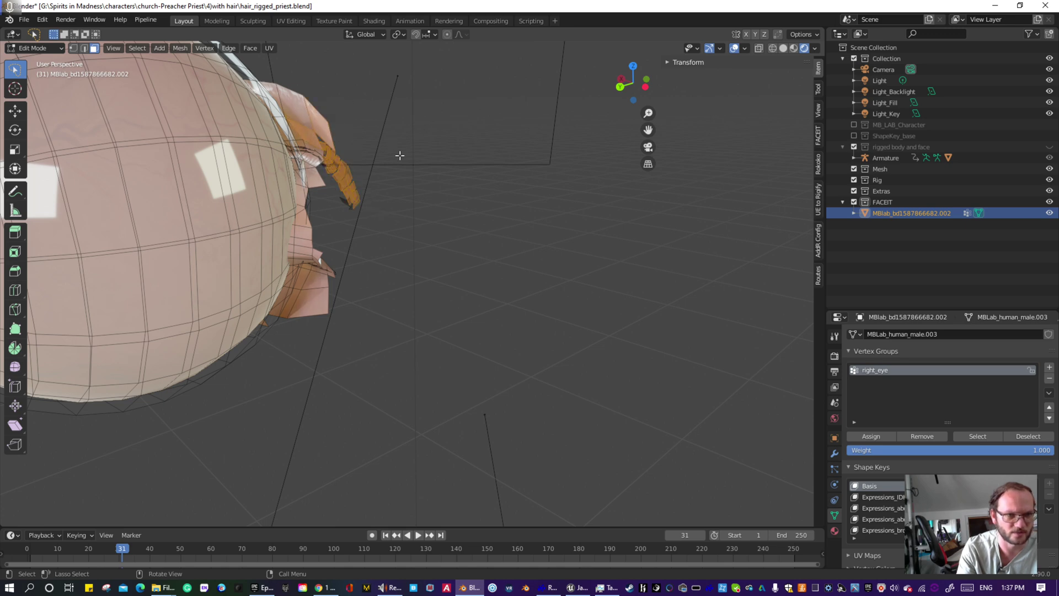
key(h)
mouse_move(375, 229)
mouse_down()
mouse_move(331, 157)
mouse_move(347, 134)
mouse_up()
key(h)
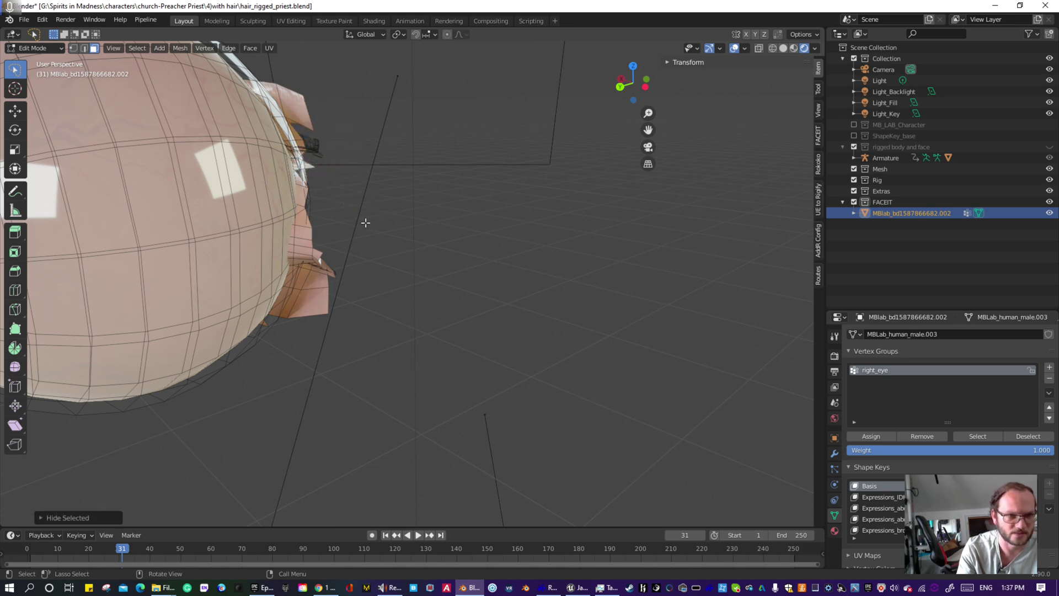
- Lasso-select and hide the outer lid skin faces around the eyeball's front, including those below the lower lashes
mouse_move(364, 223)
middle_down()
mouse_move(313, 220)
mouse_move(333, 172)
middle_up()
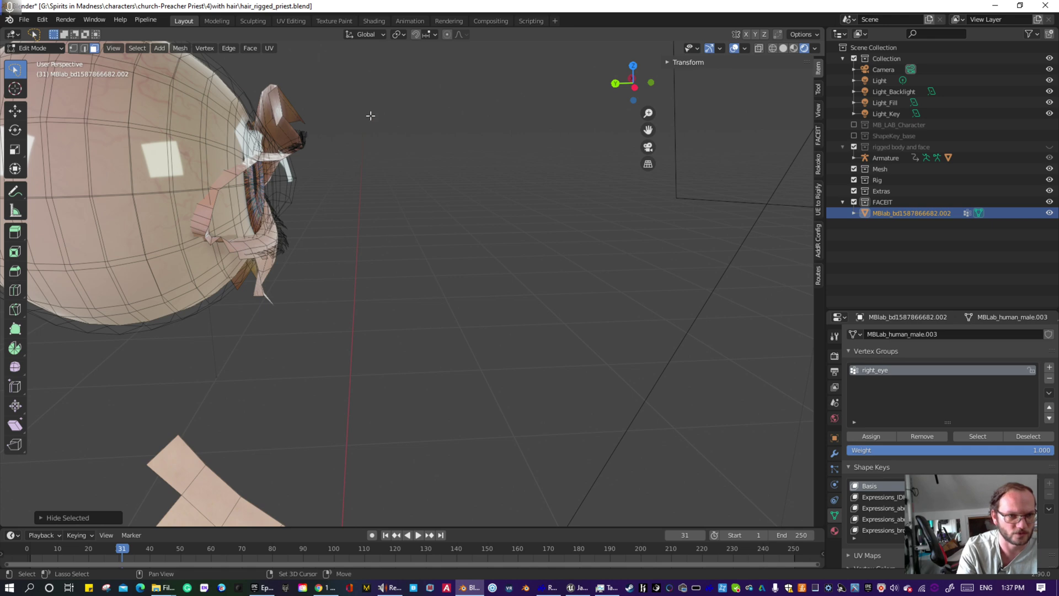
scroll(359, 248, up, 3)
middle_drag(320, 258, 71, 217)
shift+middle_drag(447, 326, 309, 342)
middle_drag(431, 383, 281, 243)
mouse_move(256, 231)
mouse_down()
mouse_move(243, 265)
mouse_move(384, 401)
mouse_move(389, 237)
mouse_move(279, 142)
mouse_move(287, 152)
mouse_up()
key(h)
mouse_move(218, 279)
mouse_down()
mouse_move(246, 422)
mouse_move(332, 189)
mouse_move(270, 116)
mouse_move(232, 232)
mouse_up()
key(h)
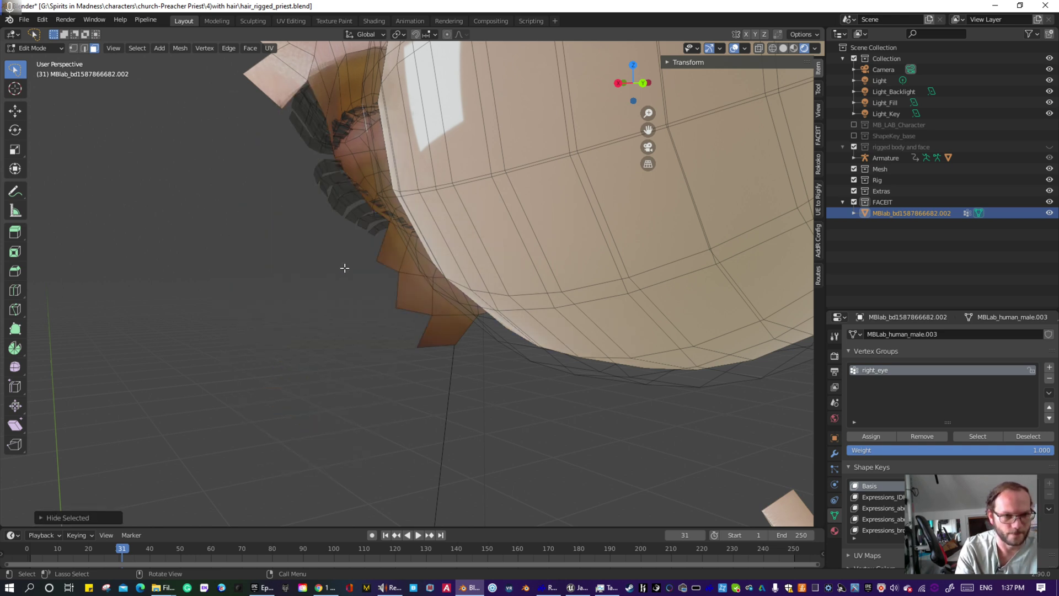
mouse_move(389, 333)
mouse_down()
mouse_move(389, 243)
mouse_move(386, 251)
mouse_up()
key(h)
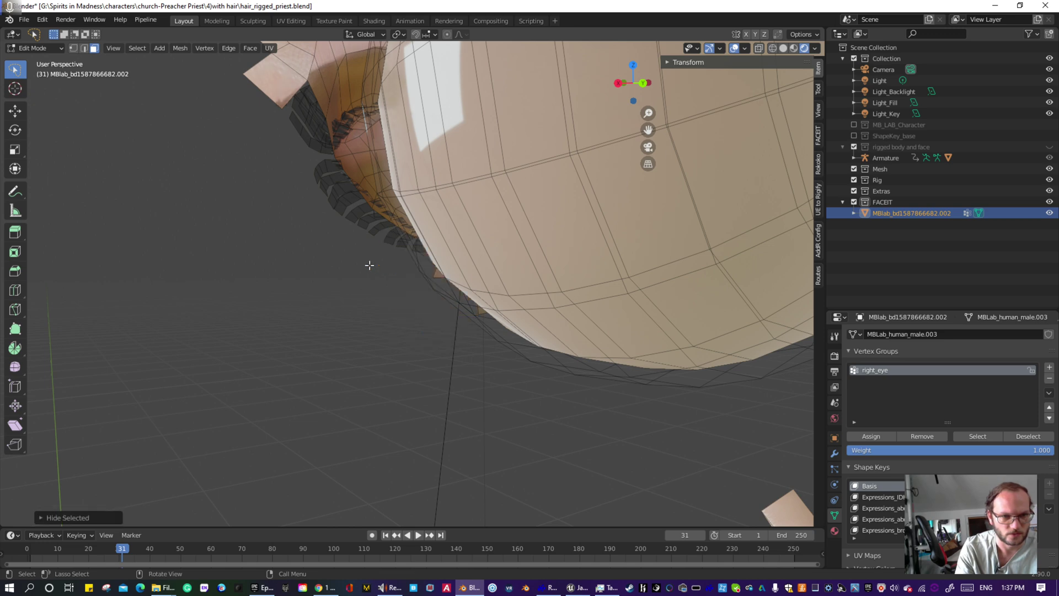
- Lasso-select and hide the lower lash strands and the lid faces next to them
mouse_move(314, 245)
middle_down()
mouse_move(350, 239)
mouse_move(331, 272)
middle_up()
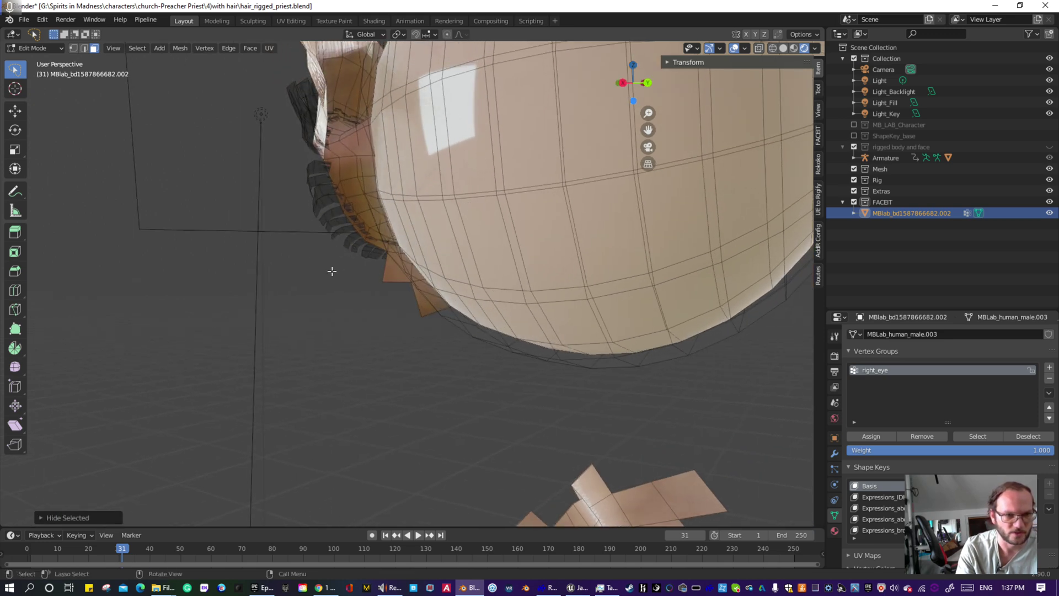
drag(331, 272, 353, 216)
drag(311, 164, 316, 172)
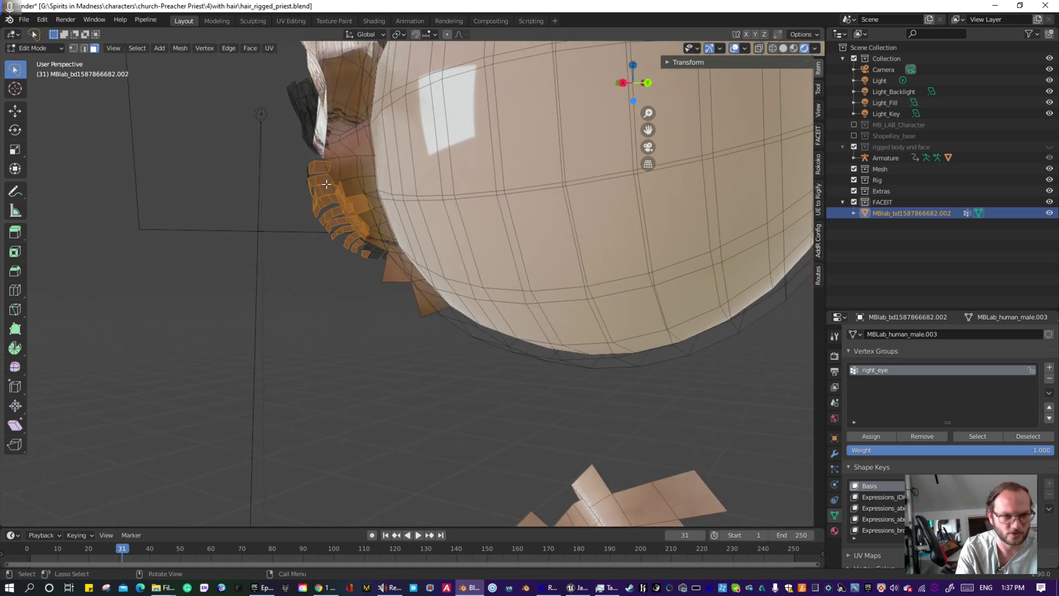
key(h)
mouse_move(341, 194)
middle_down()
mouse_move(413, 220)
mouse_move(331, 134)
middle_up()
drag(307, 160, 361, 198)
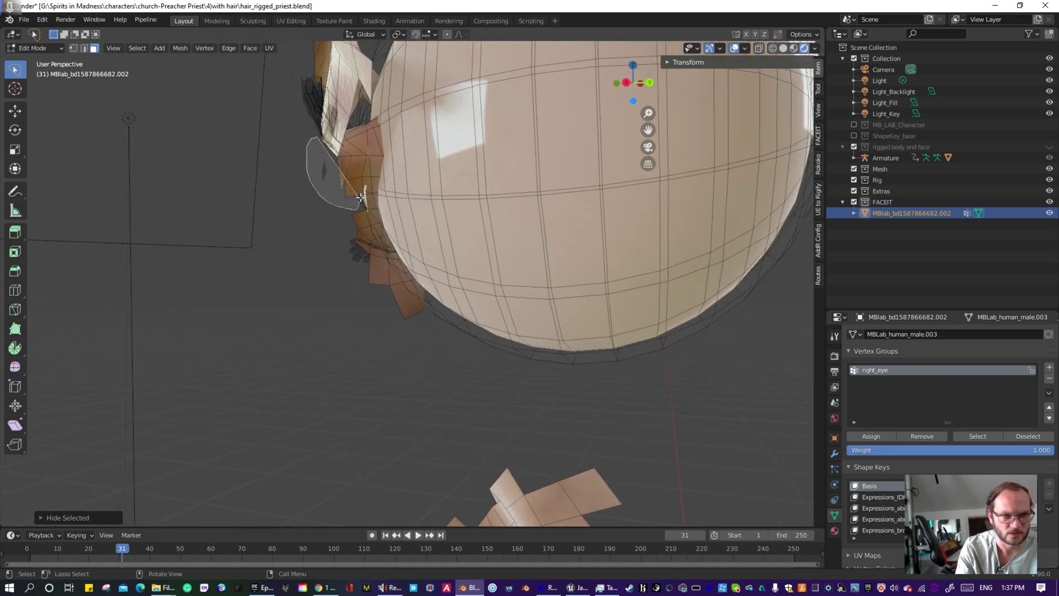
drag(347, 147, 327, 133)
key(h)
- Lasso-select and hide the protruding lid faces at the eyeball's lower front, working from the opposite side
mouse_move(340, 141)
middle_down()
mouse_move(504, 203)
mouse_move(408, 182)
mouse_move(447, 196)
mouse_move(447, 267)
mouse_move(498, 160)
mouse_move(463, 239)
mouse_move(576, 263)
middle_up()
mouse_move(461, 233)
mouse_down()
mouse_move(486, 165)
mouse_move(544, 133)
mouse_move(550, 146)
mouse_up()
key(h)
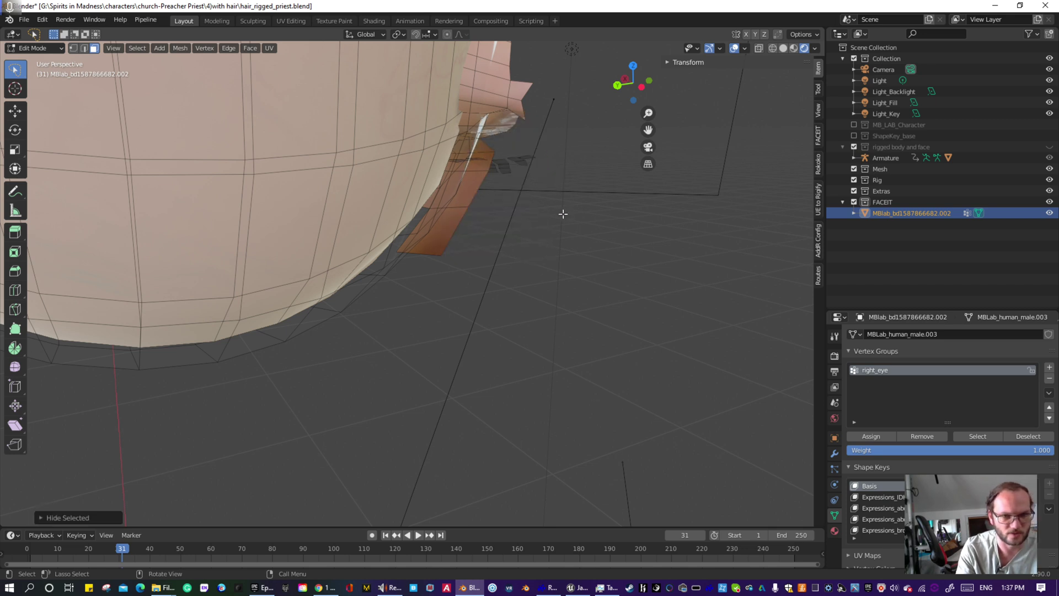
- Lasso-select and hide the protruding lower-lid strip and the attached lash faces at the eyeball's lower front
mouse_move(563, 213)
middle_down()
mouse_move(534, 208)
mouse_move(558, 201)
middle_up()
scroll(540, 219, down, 8)
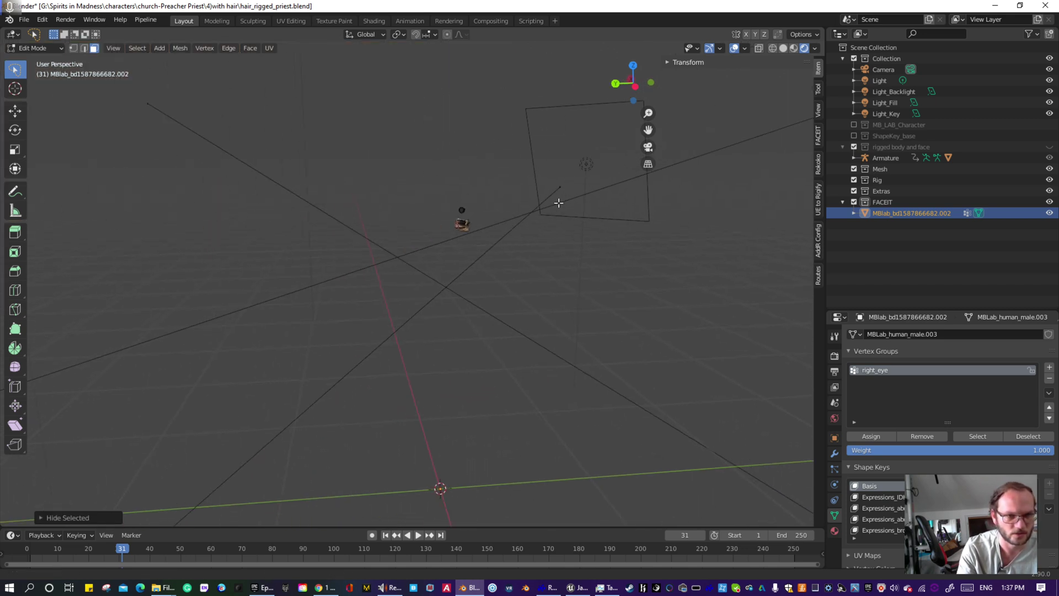
scroll(535, 232, up, 6)
shift+middle_drag(572, 161, 444, 296)
scroll(447, 297, up, 3)
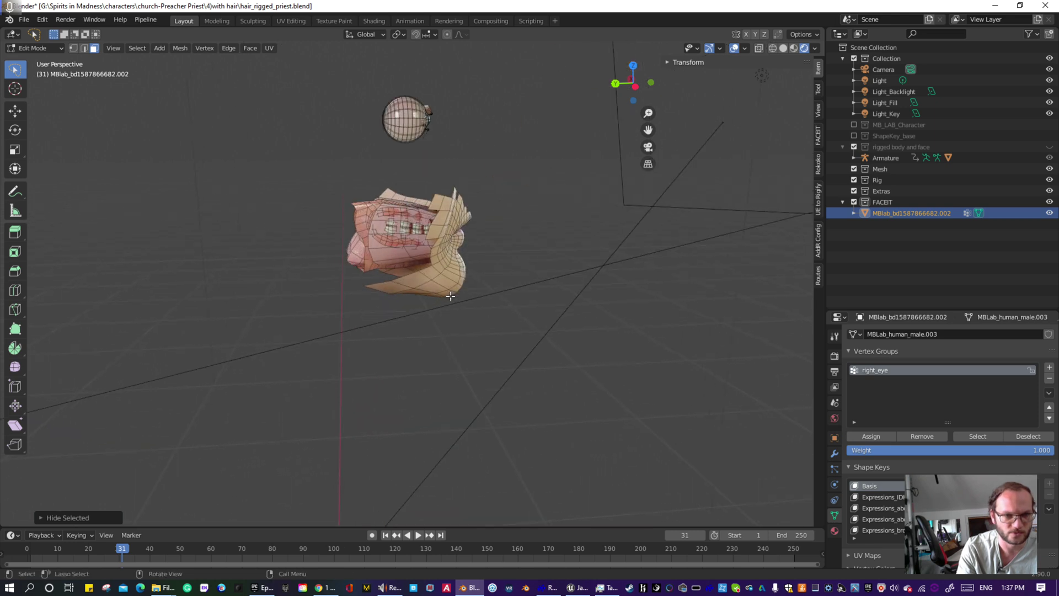
shift+middle_drag(448, 110, 447, 306)
scroll(394, 264, up, 3)
scroll(462, 265, up, 4)
scroll(452, 312, up, 1)
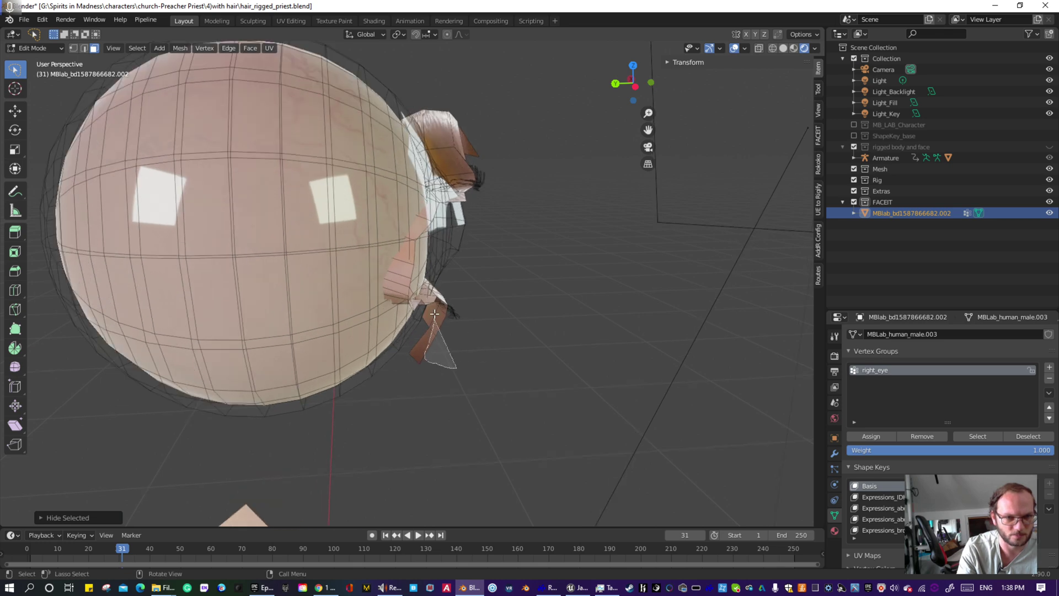
scroll(497, 342, up, 2)
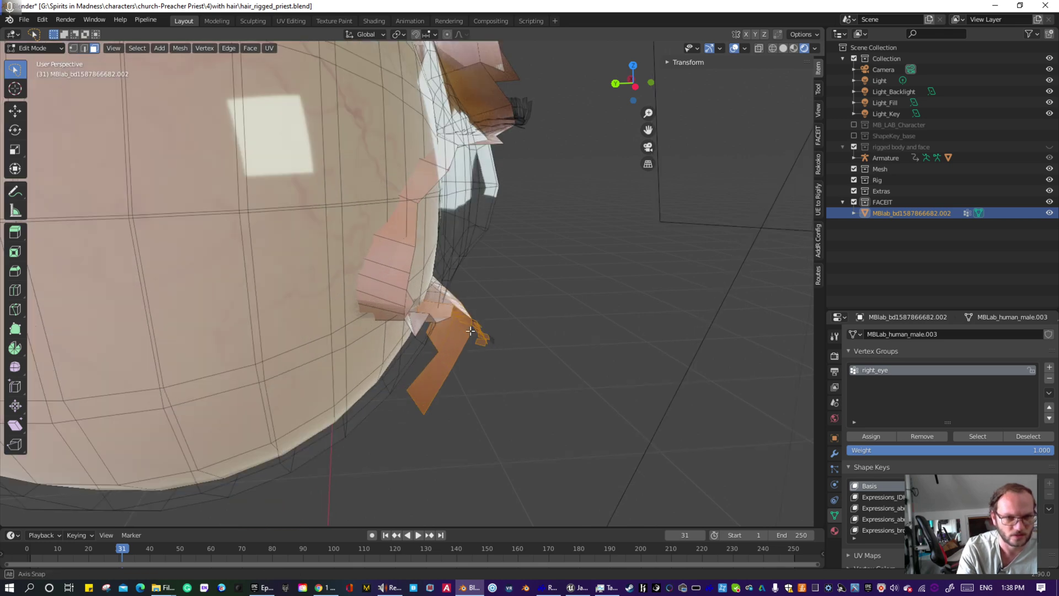
middle_drag(516, 355, 475, 371)
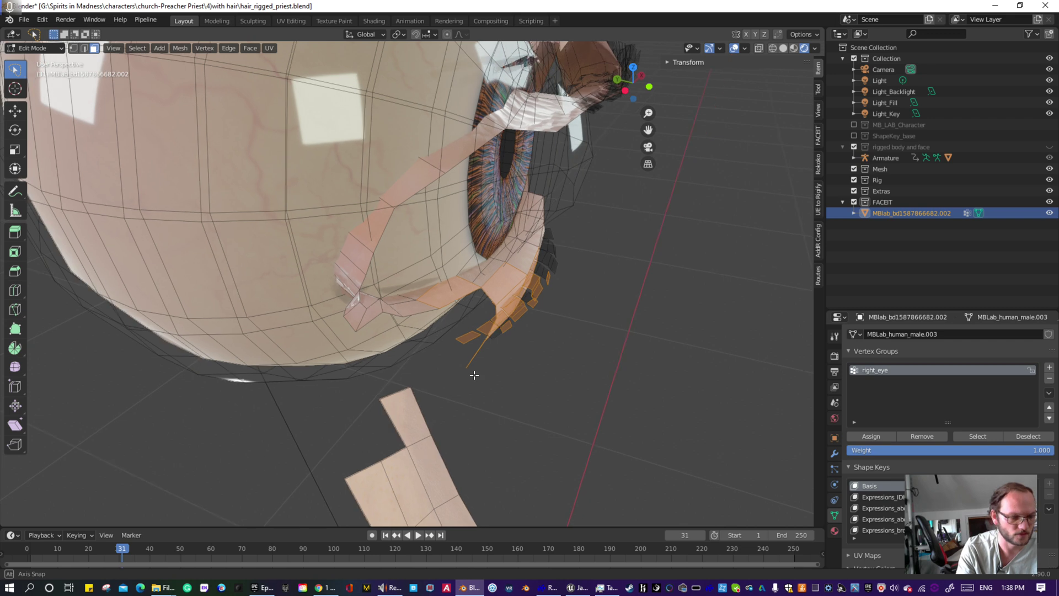
key(h)
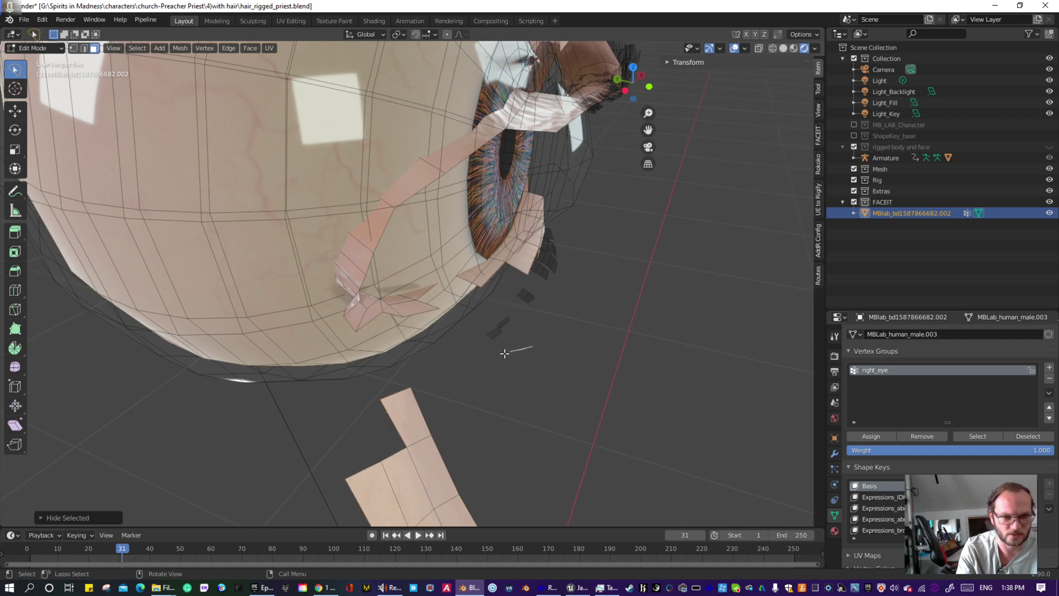
- Lasso-select and hide the leftover lower lash pieces and the protruding lid faces just below the iris
ctrl+right_drag(505, 353, 503, 305)
ctrl+right_drag(531, 260, 551, 261)
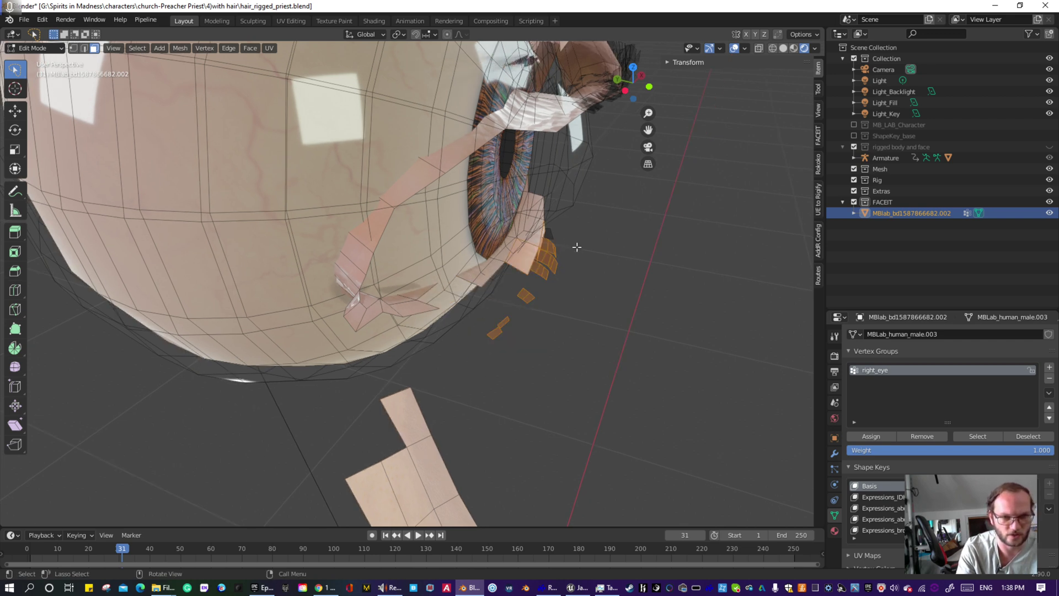
key(h)
middle_drag(559, 257, 621, 263)
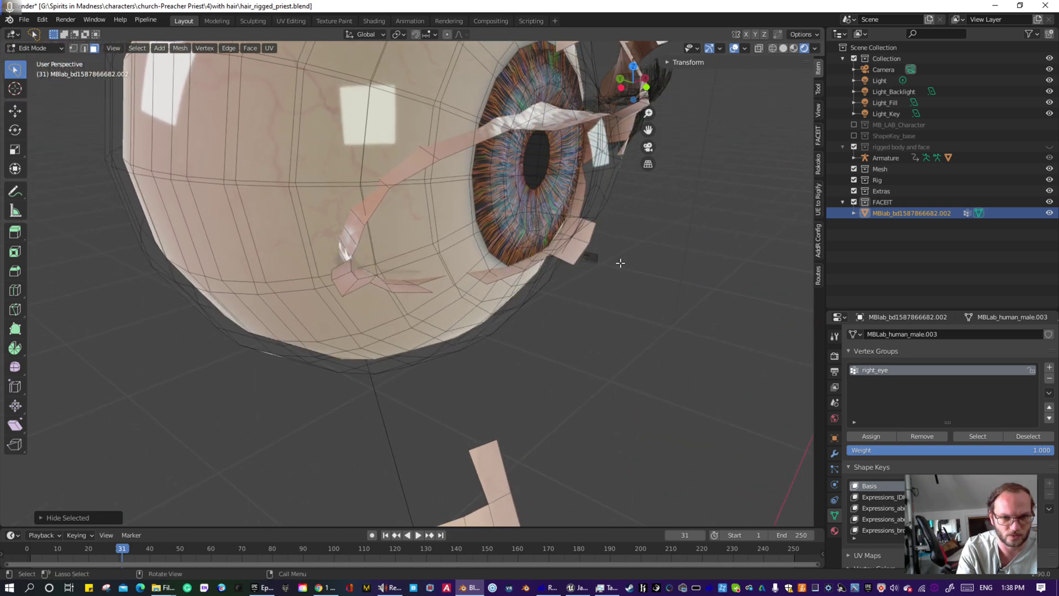
ctrl+right_drag(595, 233, 575, 254)
key(h)
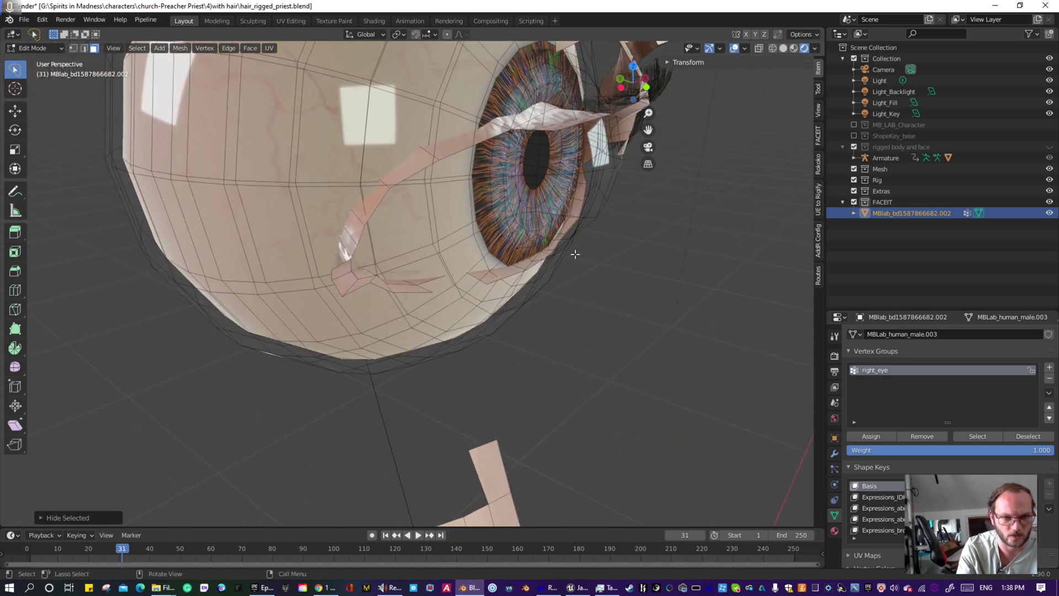
- Hide the small lower-lid faces near the eye corner one at a time, and undo the last hide
click(408, 290)
key(h)
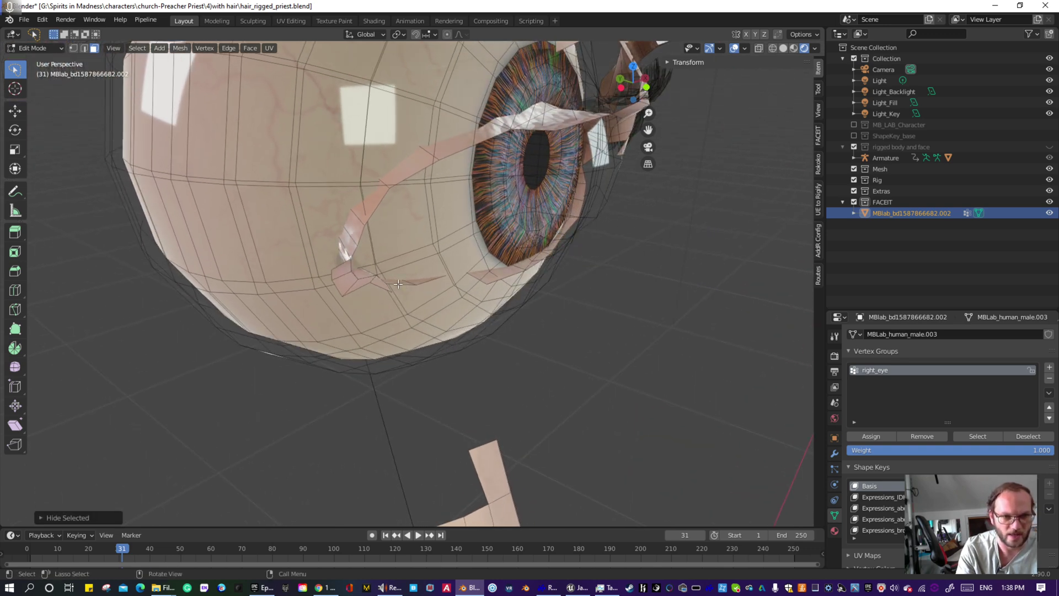
click(399, 283)
key(h)
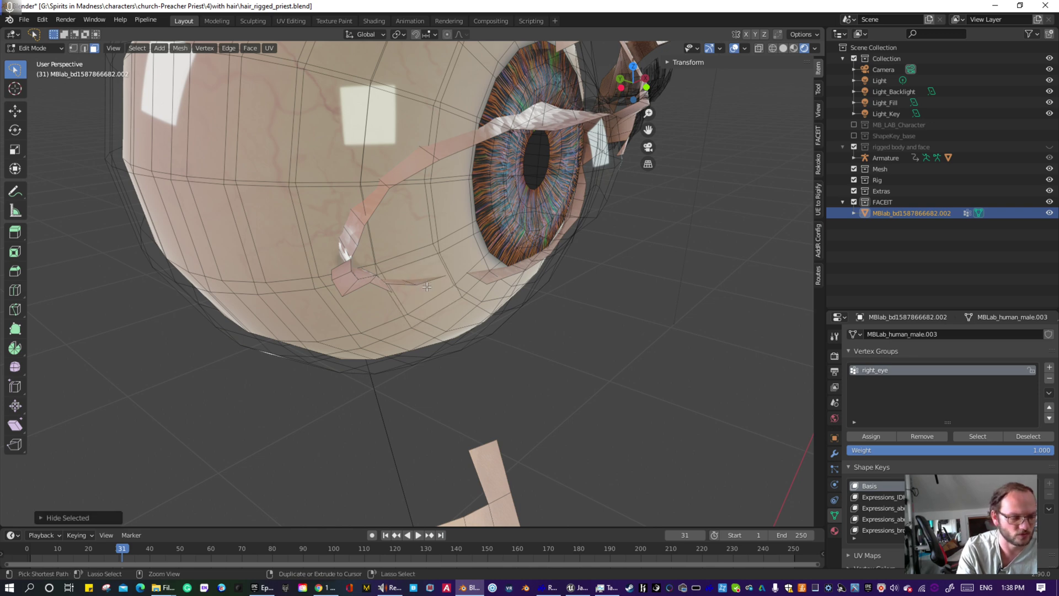
key(ctrl+z)
- Hide the small lid face at the eye corner, and undo the following hide that also took eyeball faces
middle_drag(348, 291, 397, 289)
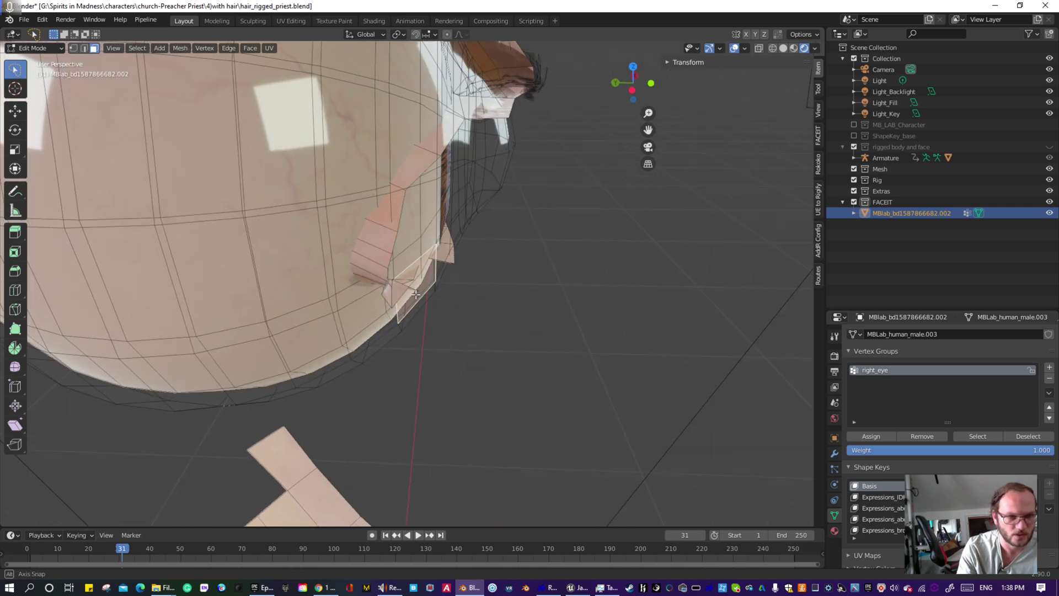
scroll(403, 298, up, 2)
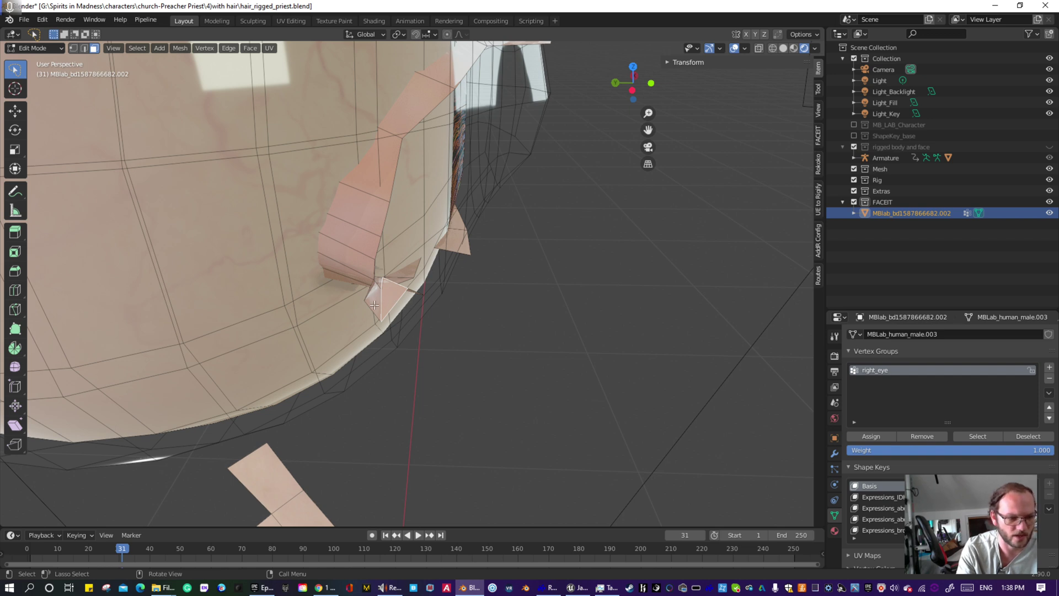
key(h)
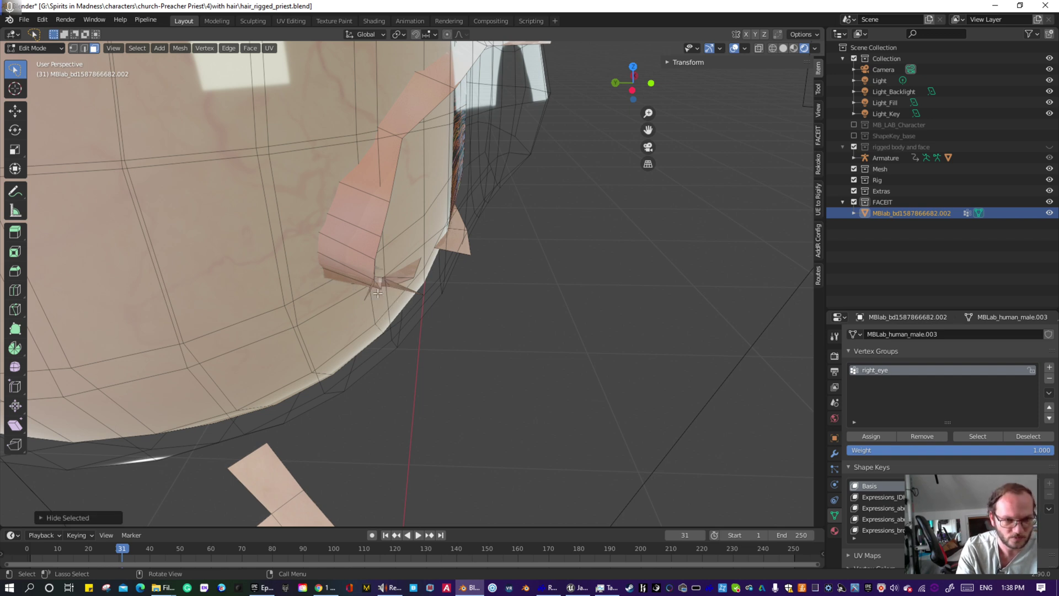
key(h)
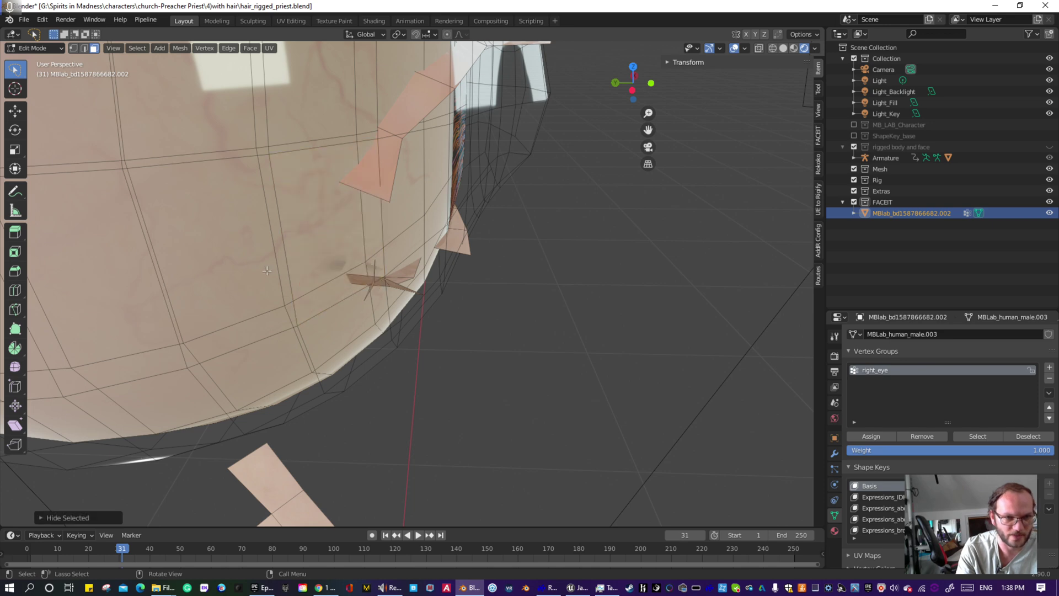
key(ctrl+z)
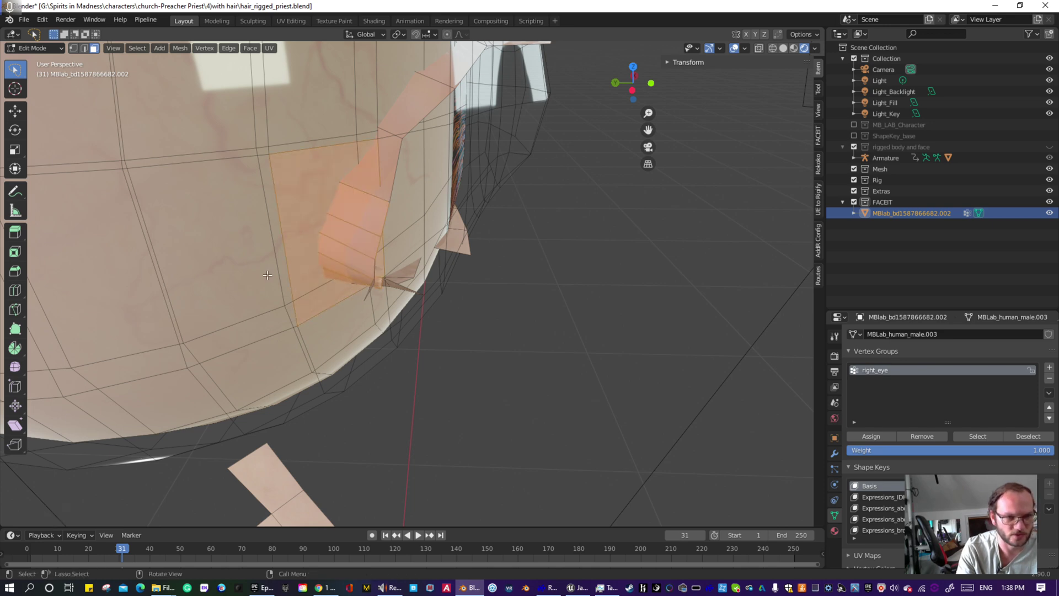
- Lasso-select and hide the row of lower-lid rim faces between the eye corner and the iris, viewed from the front
middle_drag(372, 288, 555, 288)
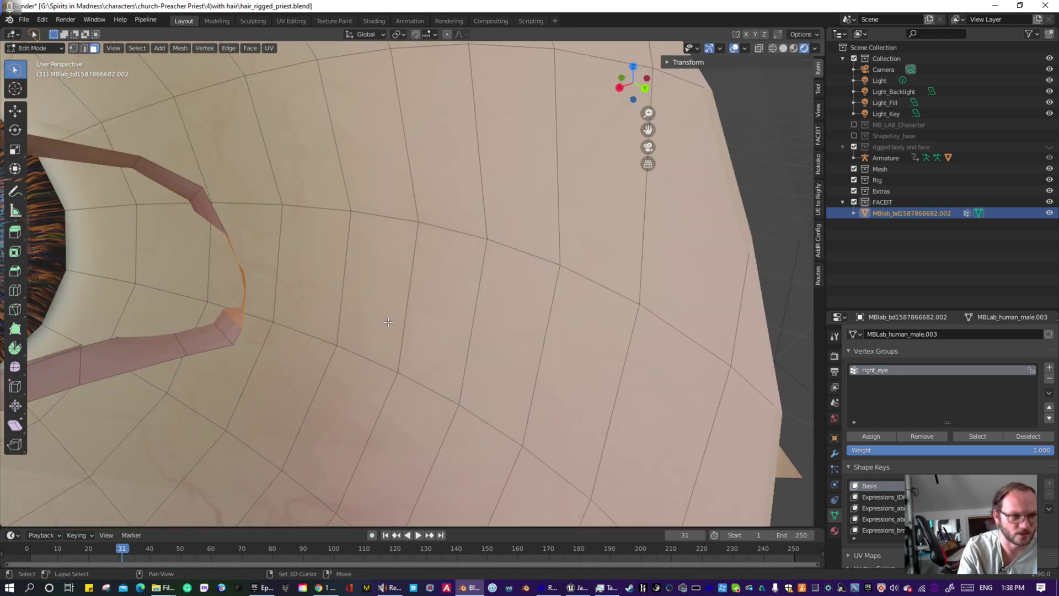
shift+middle_drag(325, 313, 535, 295)
click(414, 303)
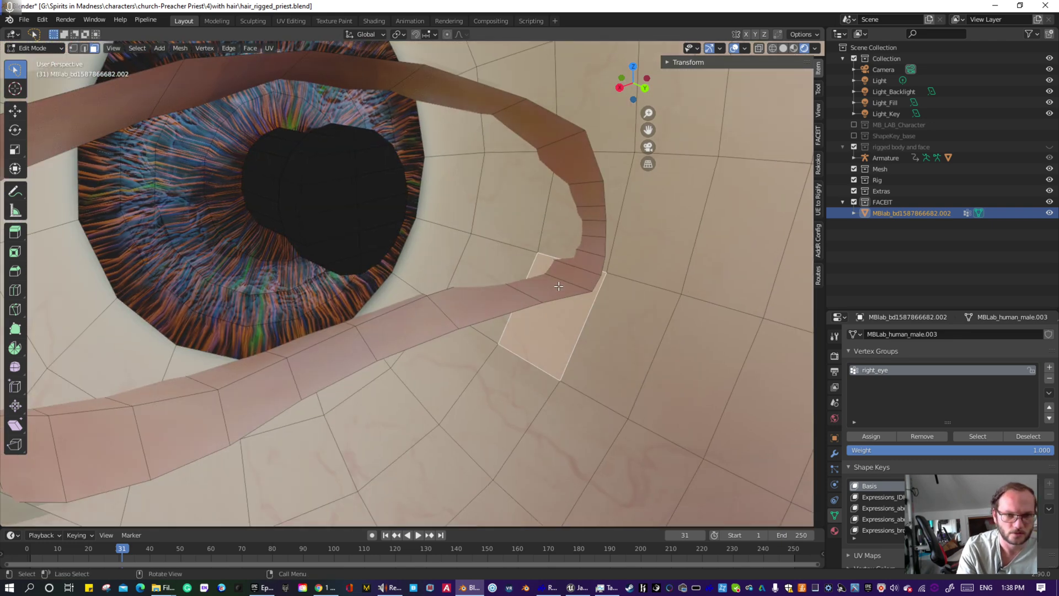
click(547, 290)
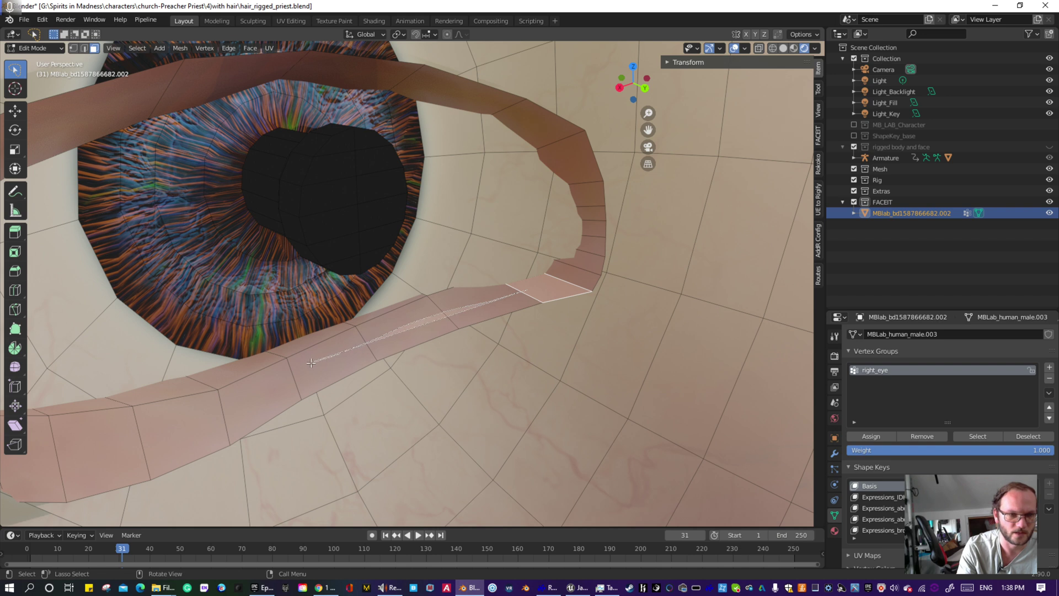
ctrl+right_drag(308, 363, 309, 364)
key(h)
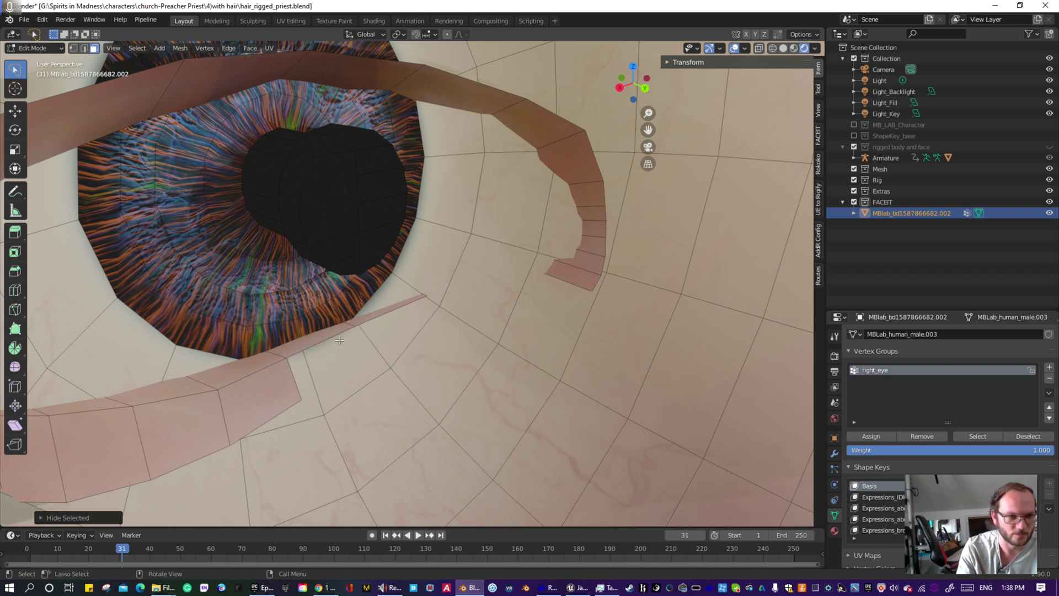
- Hide the thin inner lower-lid slivers along the iris's lower edge one by one
click(349, 325)
key(h)
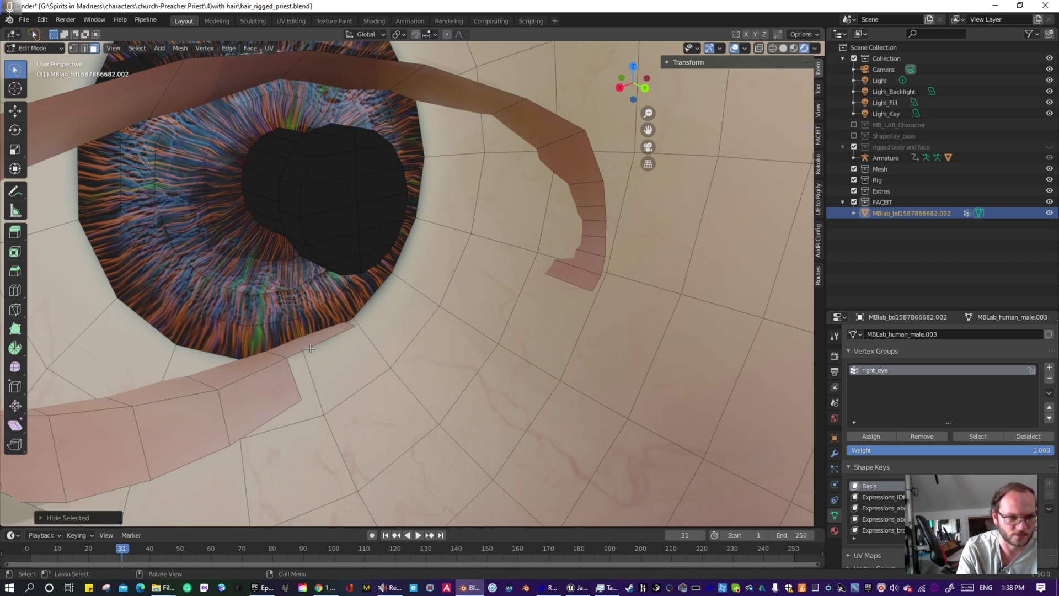
click(311, 346)
key(h)
click(257, 368)
key(h)
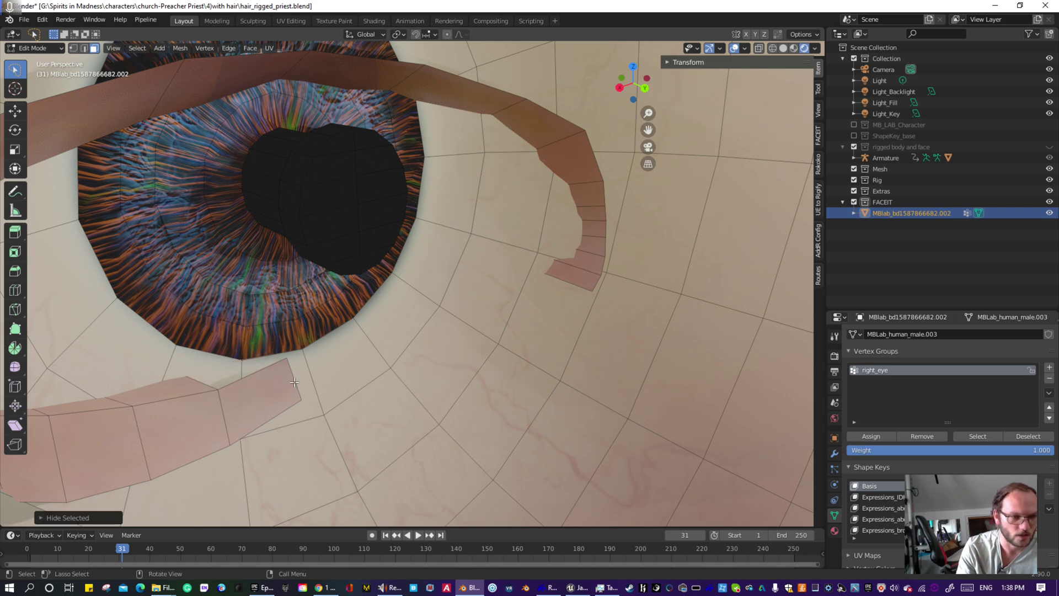
- Hide the lower-lid rim faces beneath the iris one by one, working toward the opposite eye corner
shift+middle_drag(280, 380, 431, 322)
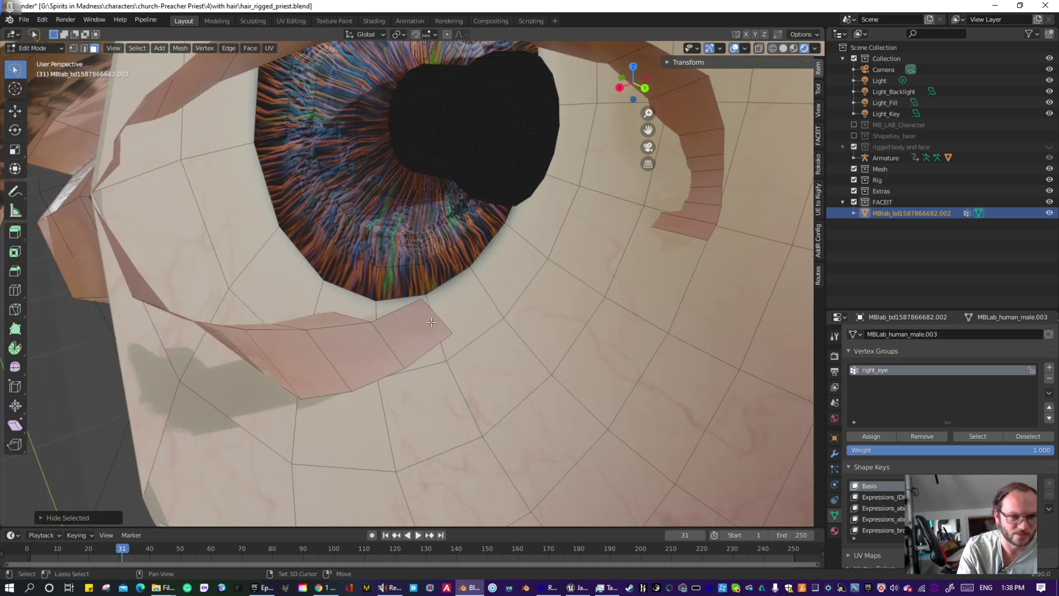
click(304, 359)
key(h)
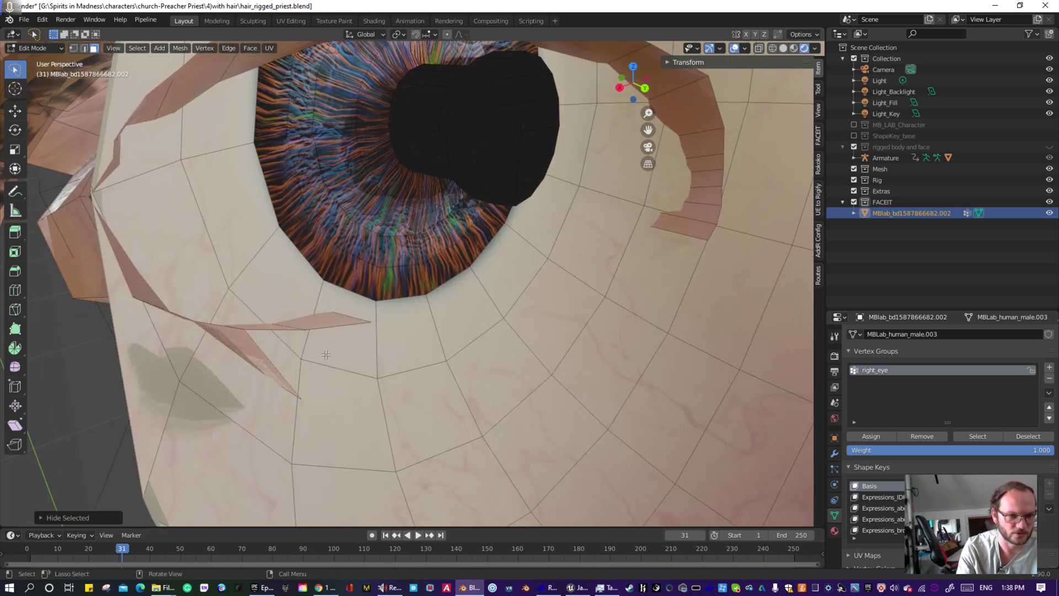
middle_drag(311, 362, 303, 339)
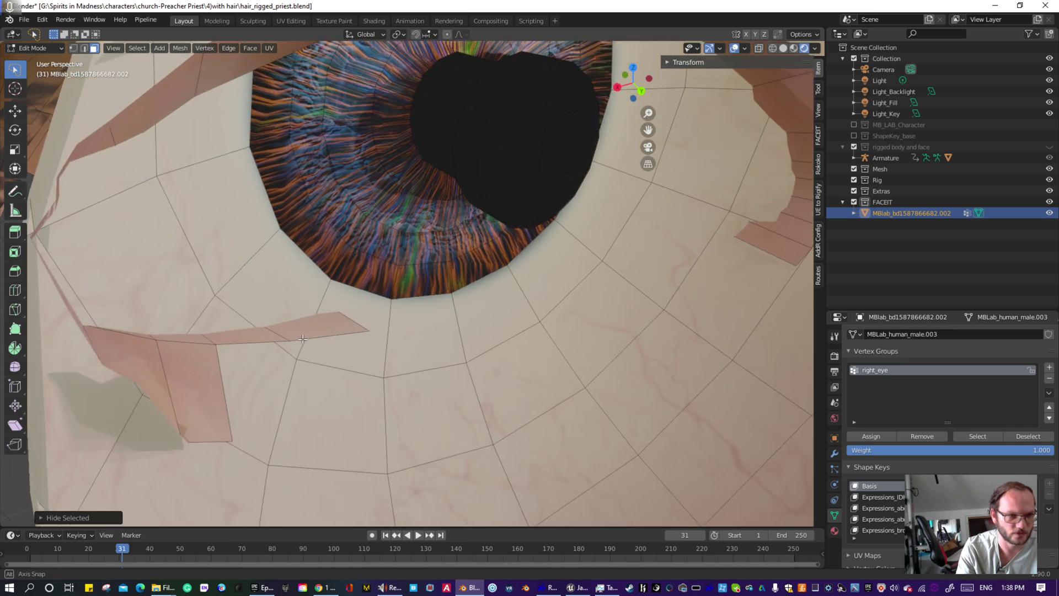
click(250, 338)
key(h)
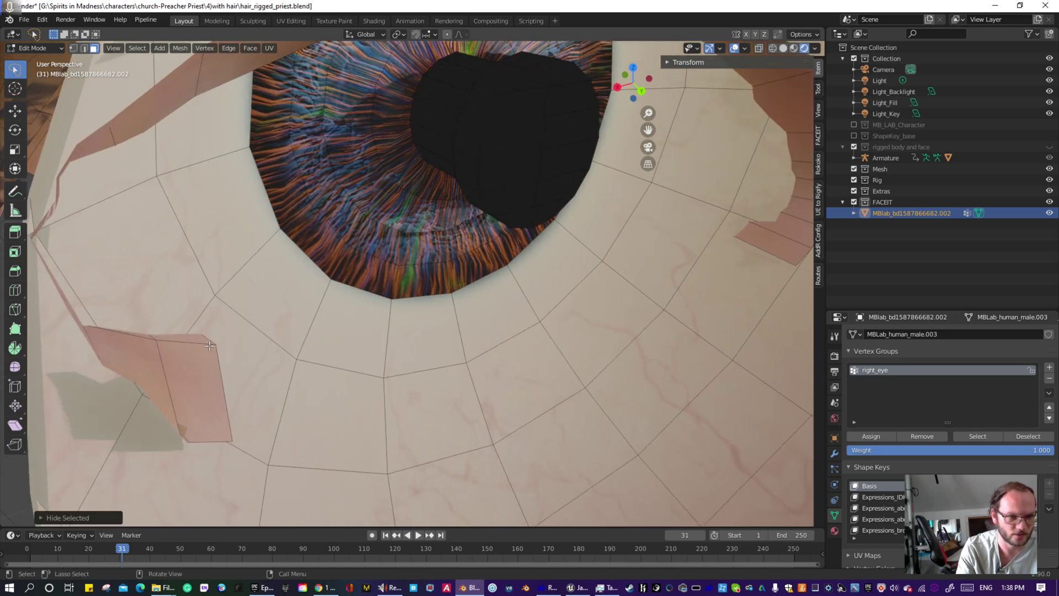
click(193, 371)
key(h)
- Hide the last lower-lid faces and the thin sliver at the far eye corner
middle_drag(142, 370, 146, 351)
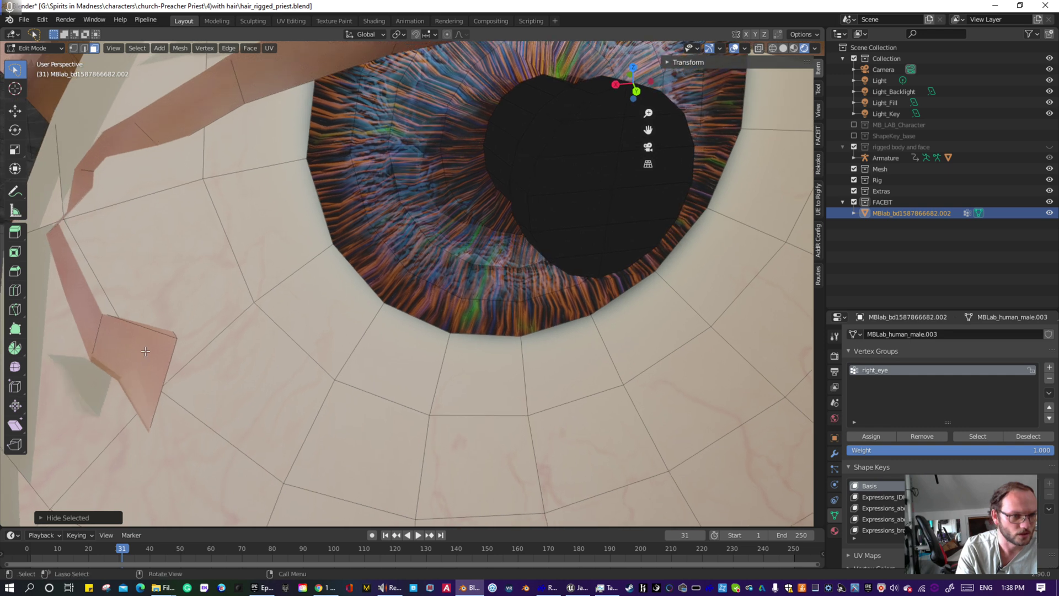
click(168, 339)
key(h)
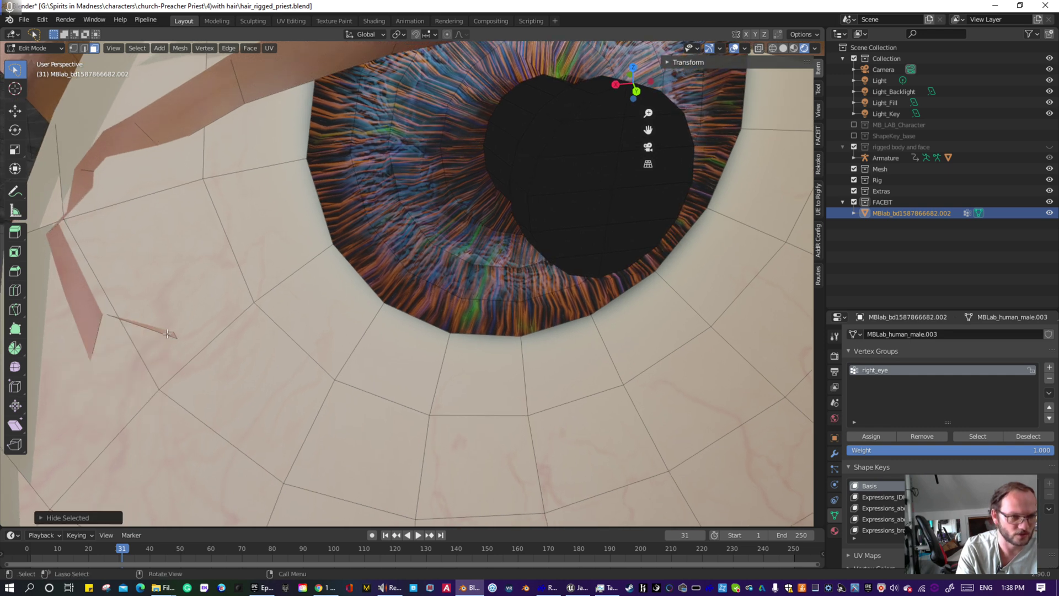
click(167, 334)
key(h)
click(86, 313)
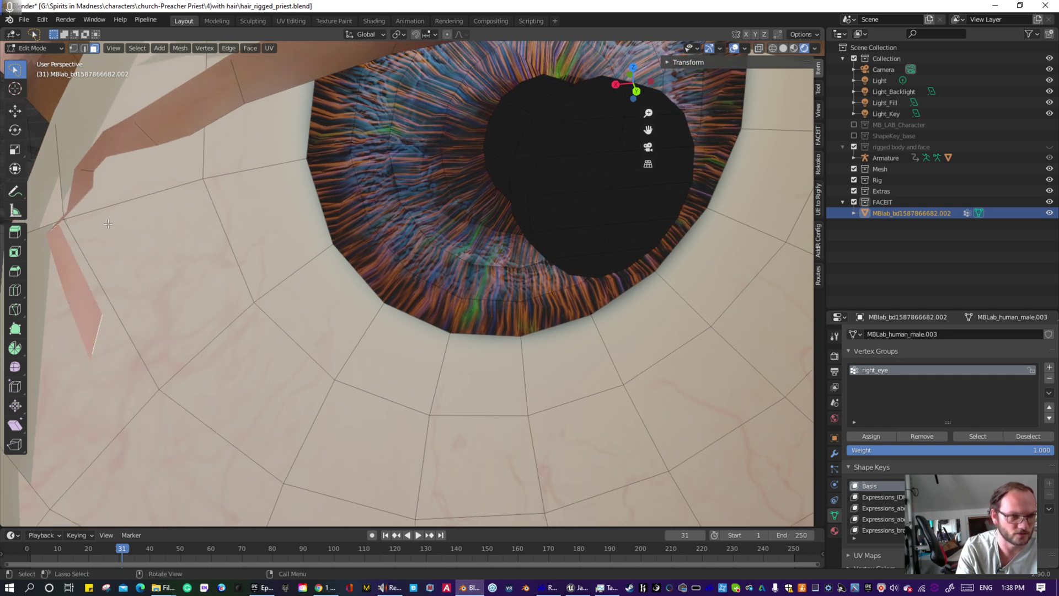
key(h)
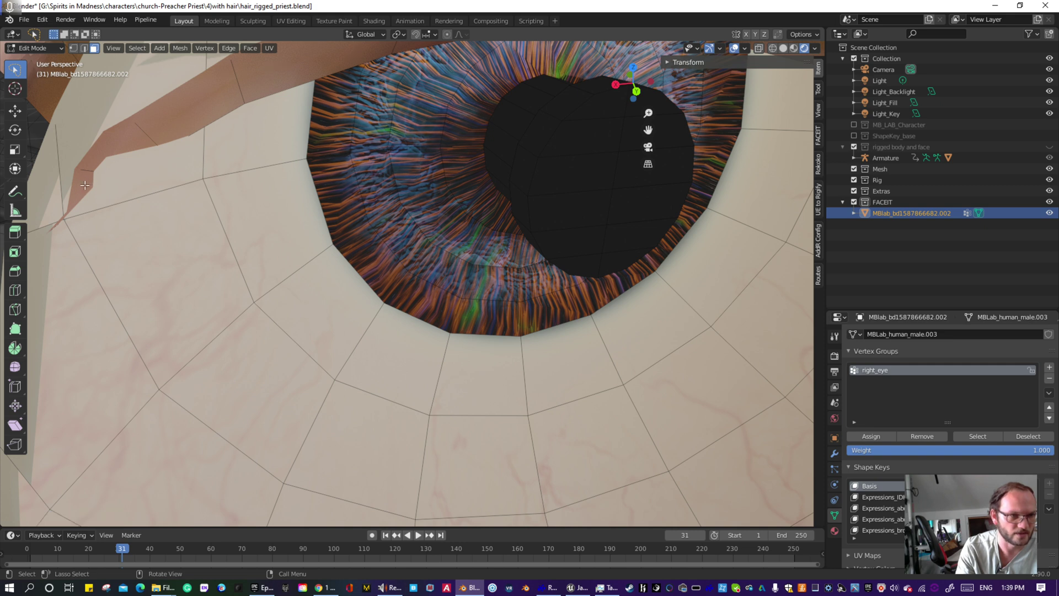
- Hide the eyelid rim faces one by one from the eye corner up to the iris's edge
click(81, 188)
key(h)
click(102, 158)
key(h)
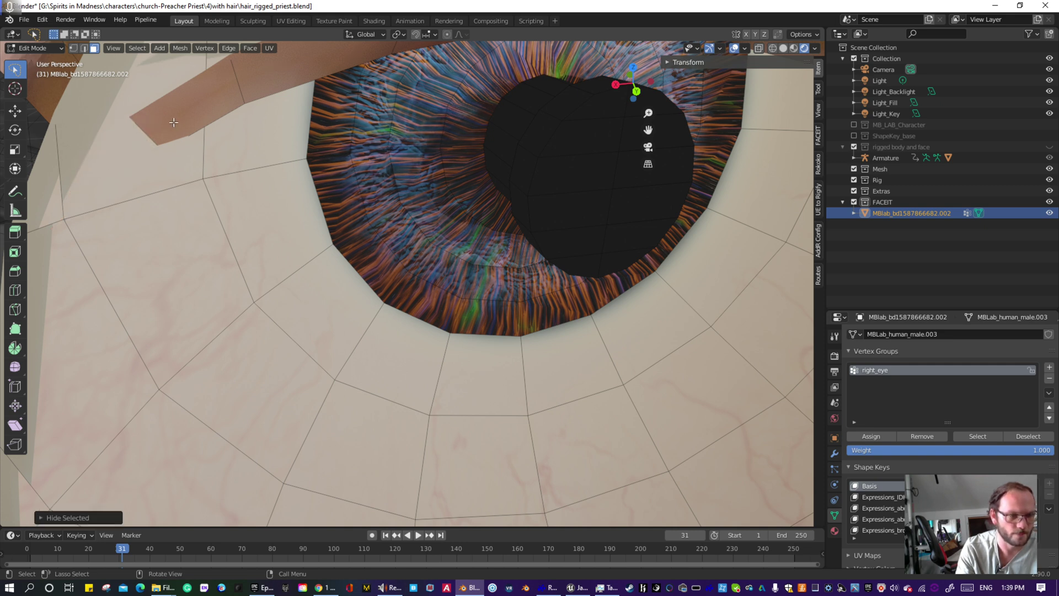
click(239, 99)
key(h)
click(277, 80)
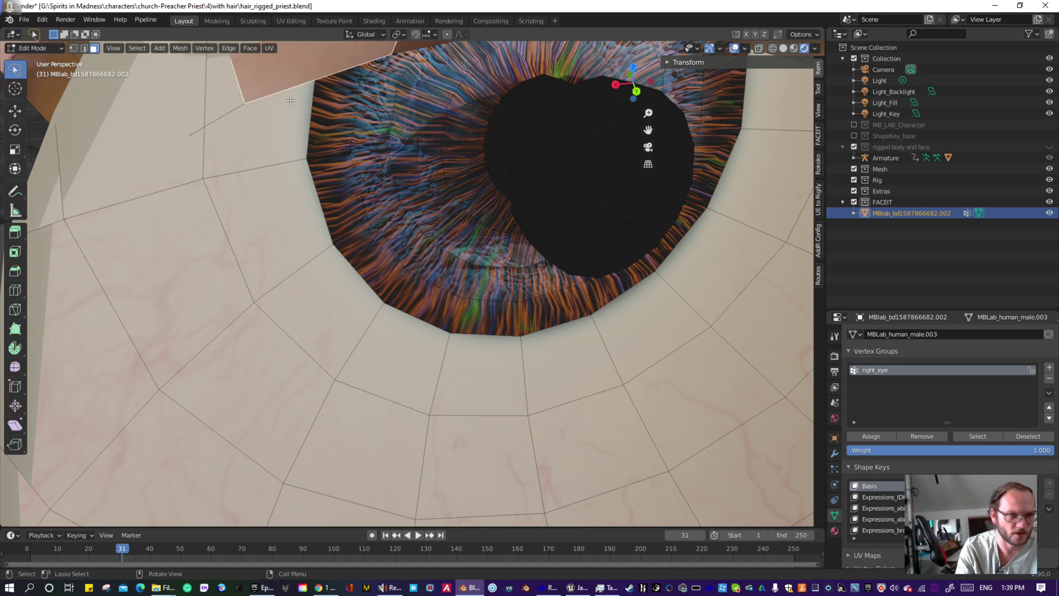
key(h)
- Hide the lid faces crossing the upper part of the iris and the adjoining face over the white one by one
shift+middle_drag(301, 134, 357, 92)
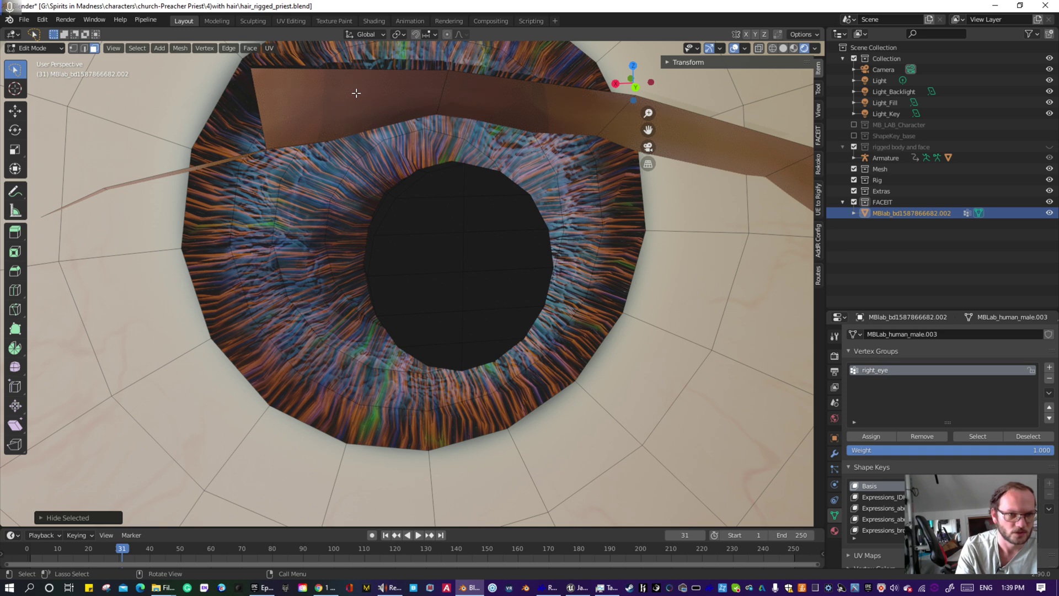
click(393, 98)
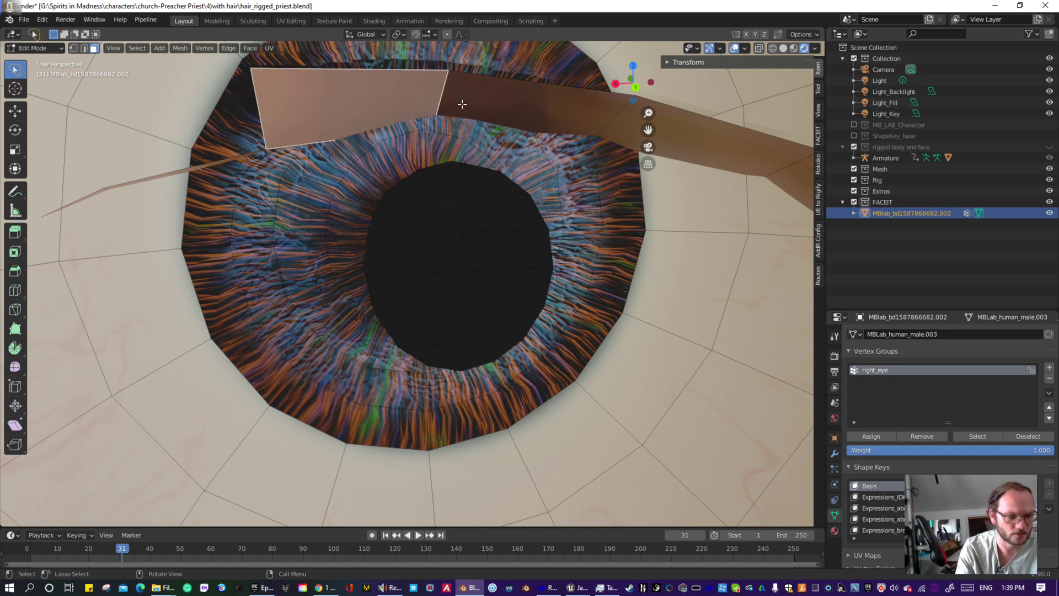
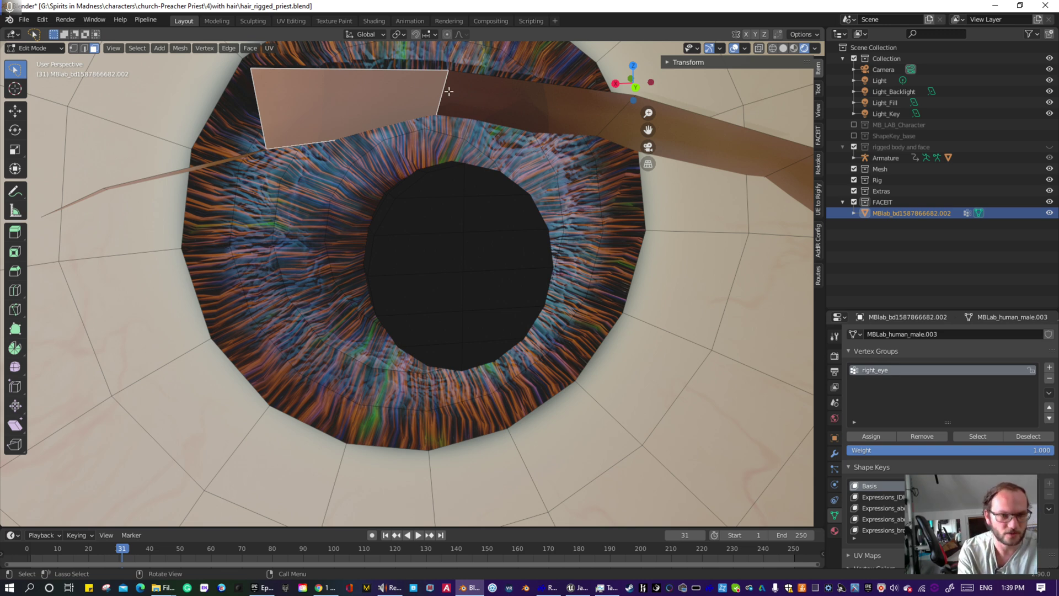
key(h)
click(497, 114)
key(h)
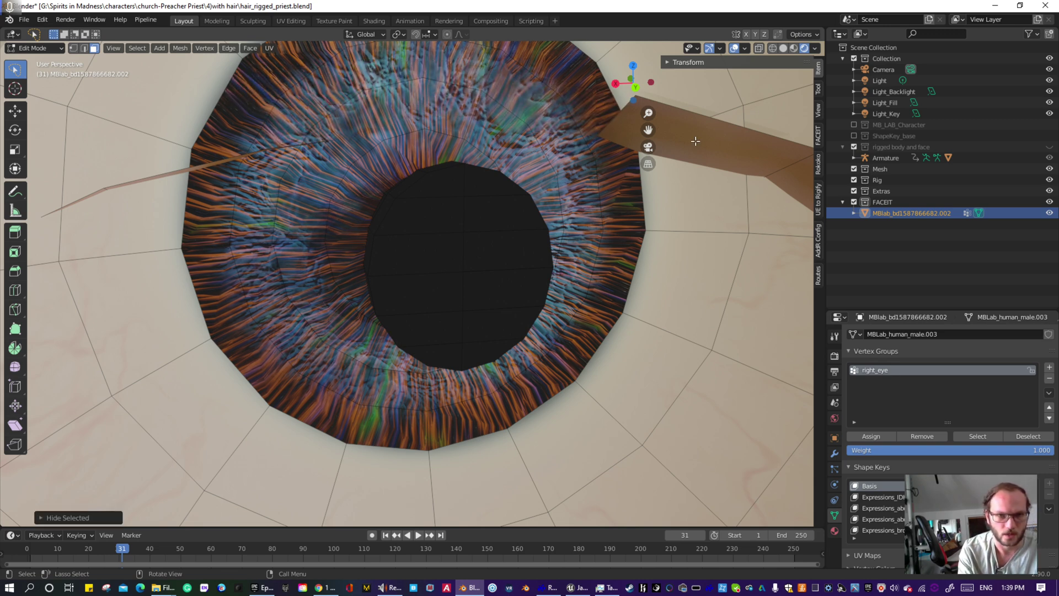
click(698, 148)
key(h)
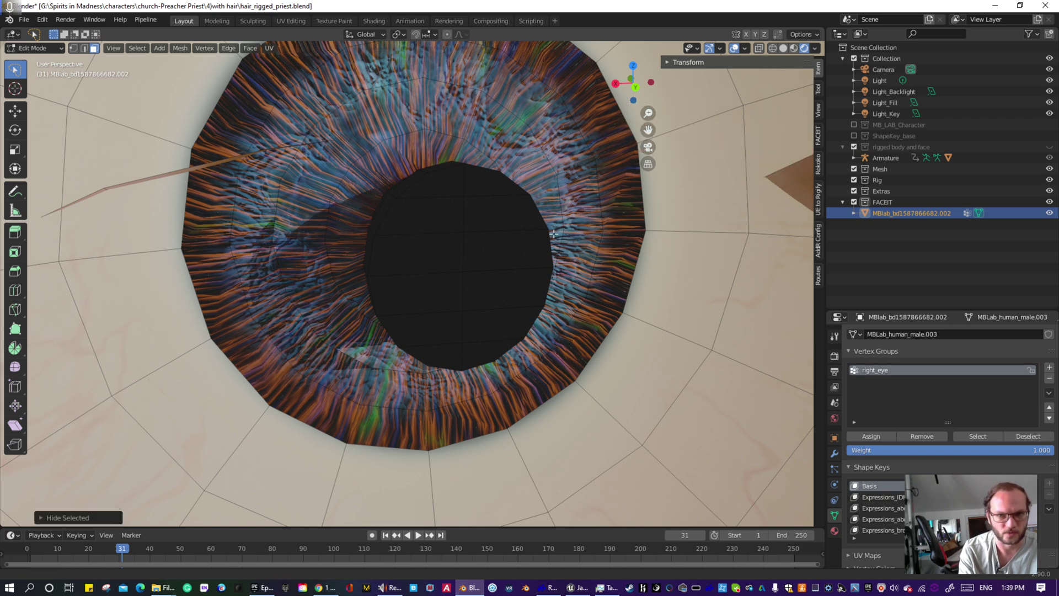
- Hide the upper four faces of the curved lid strip over the white of the eye beside the iris
shift+middle_drag(725, 241, 598, 200)
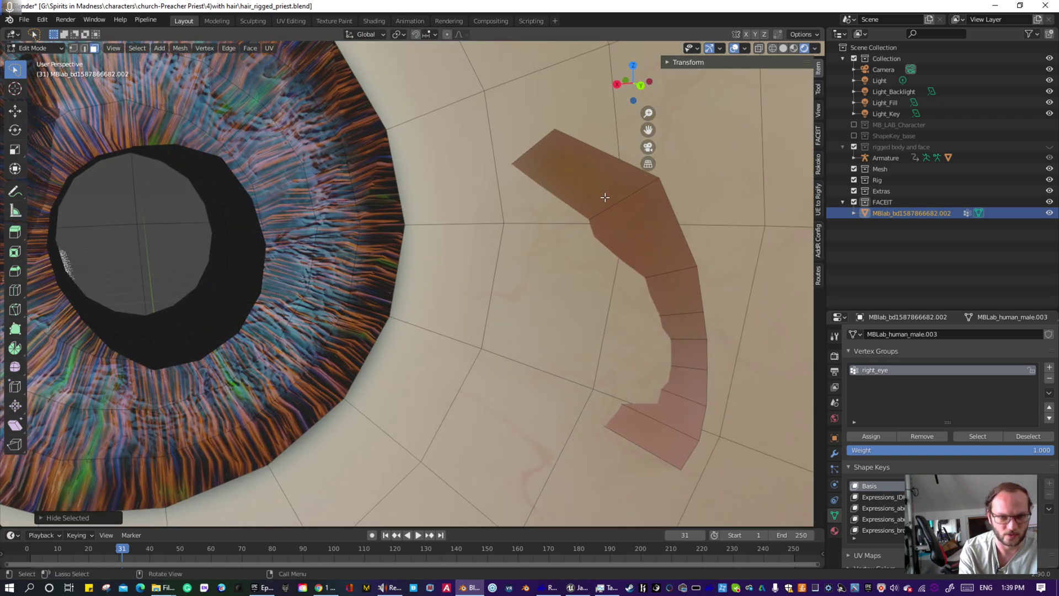
click(613, 203)
key(h)
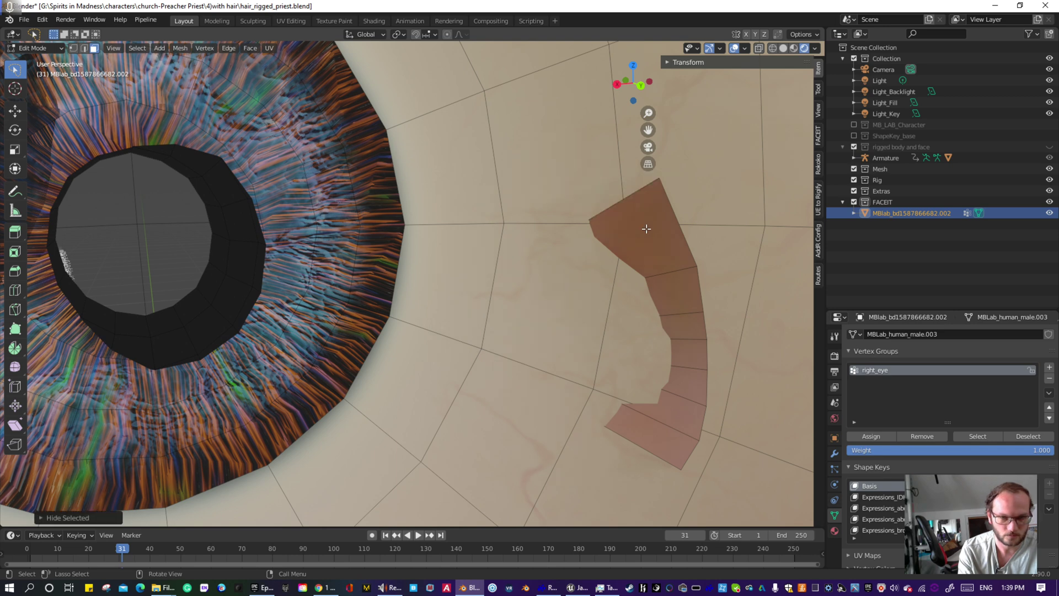
click(675, 266)
key(h)
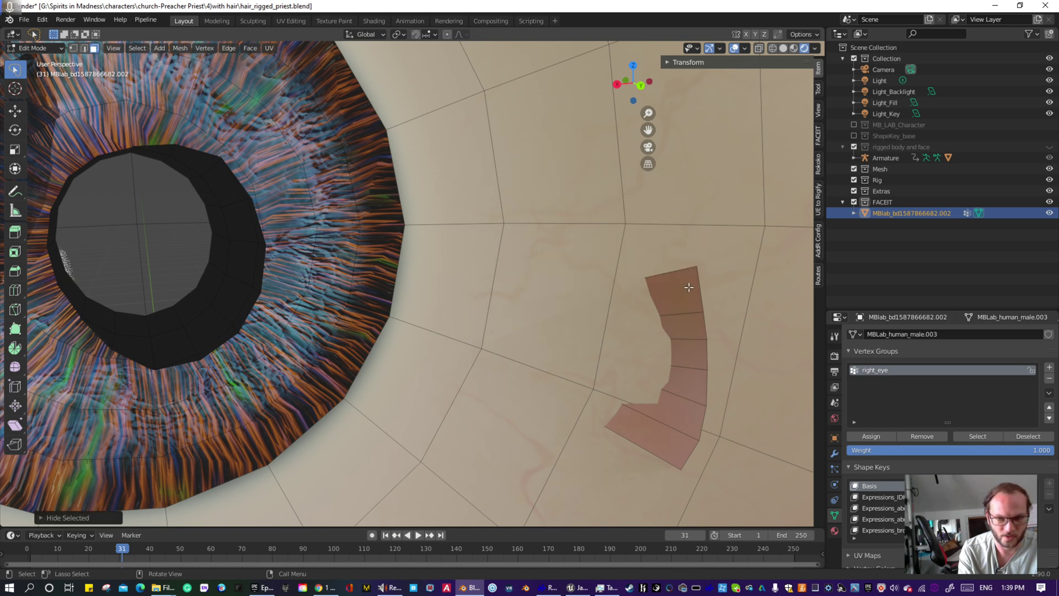
click(676, 281)
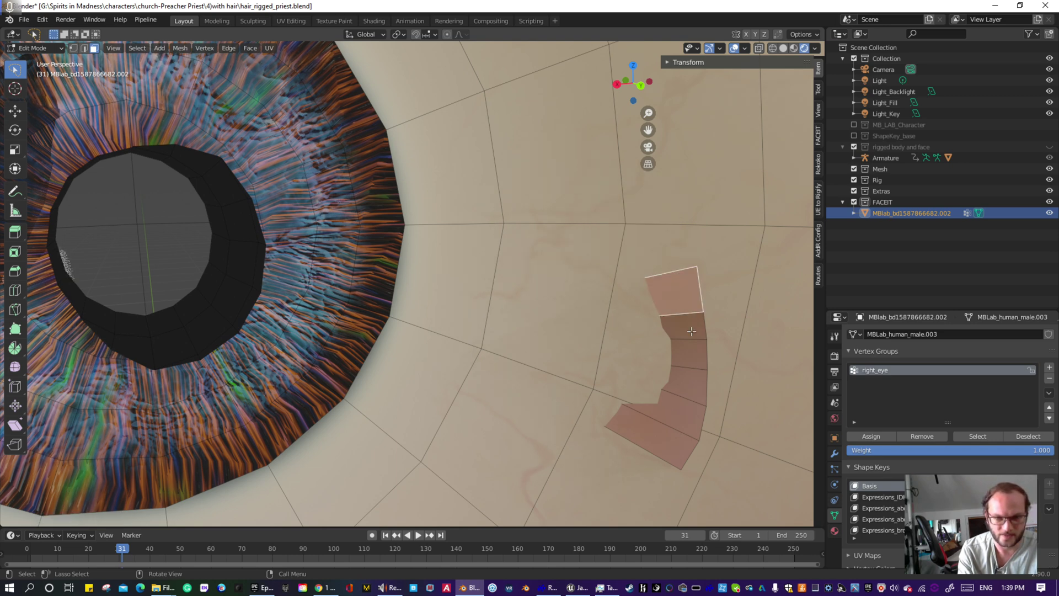
key(h)
click(692, 331)
key(h)
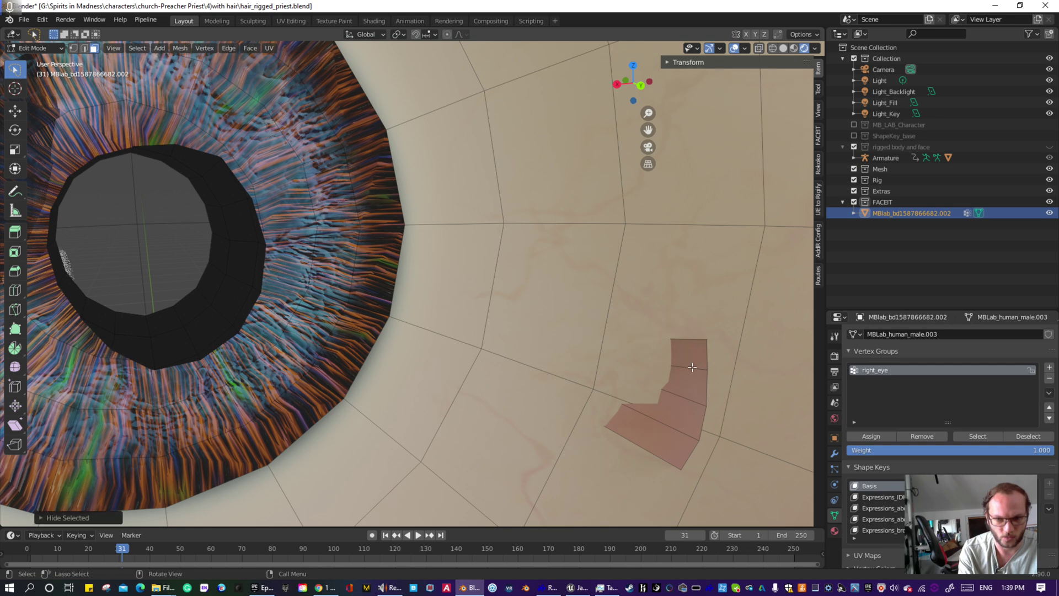
- Hide the remaining lower faces of the curved lid strip down to its end
click(692, 367)
key(h)
click(689, 390)
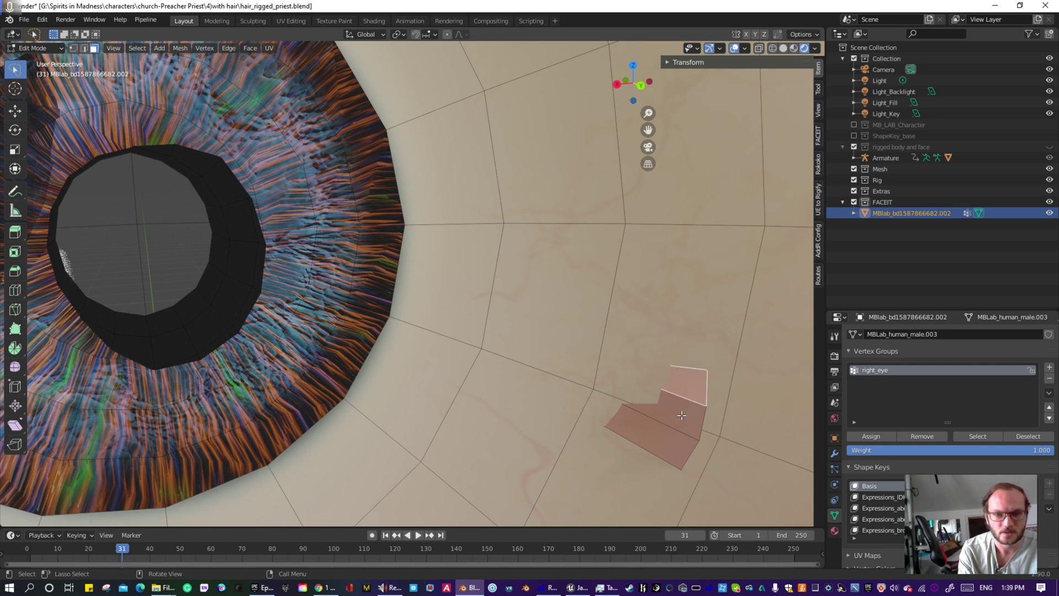
key(h)
click(677, 424)
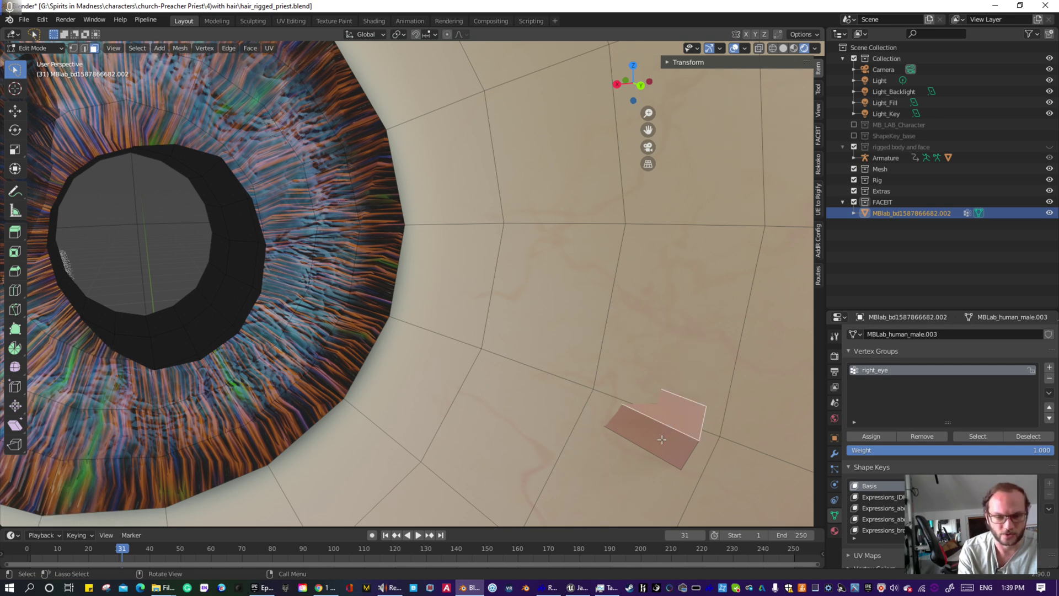
key(h)
key(h)
- Hide the thin lid slivers in front of the iris's edge and just below it, viewed from an angle
middle_drag(662, 440, 377, 364)
middle_drag(107, 232, 126, 244)
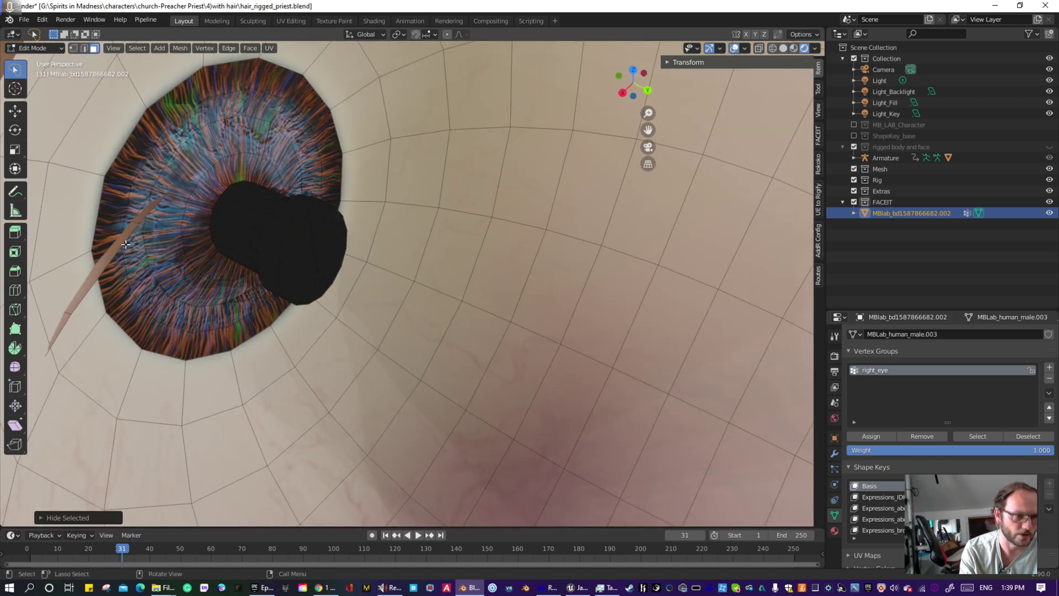
key(ctrl+z)
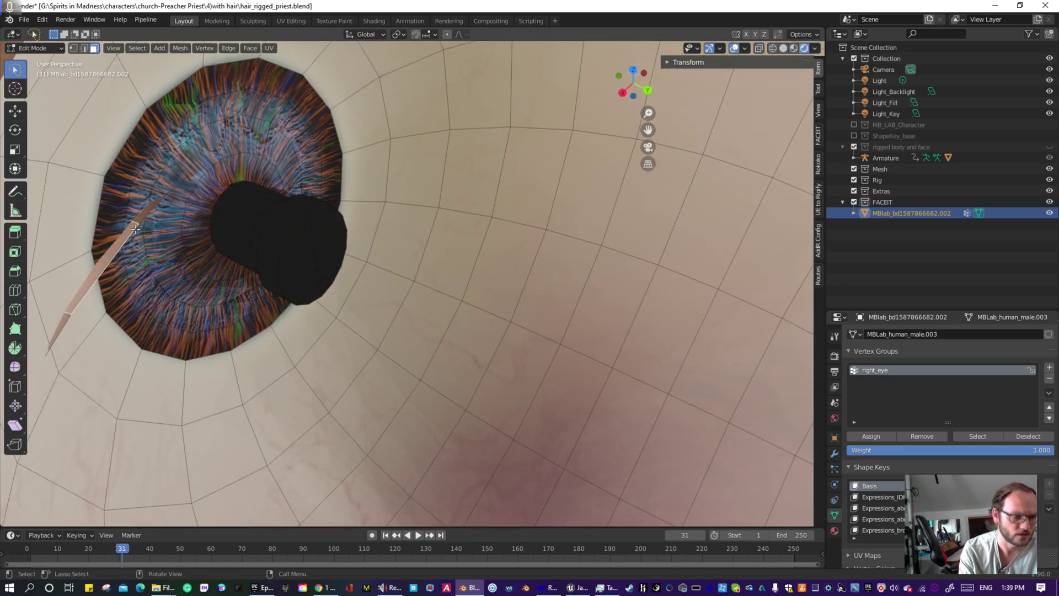
key(h)
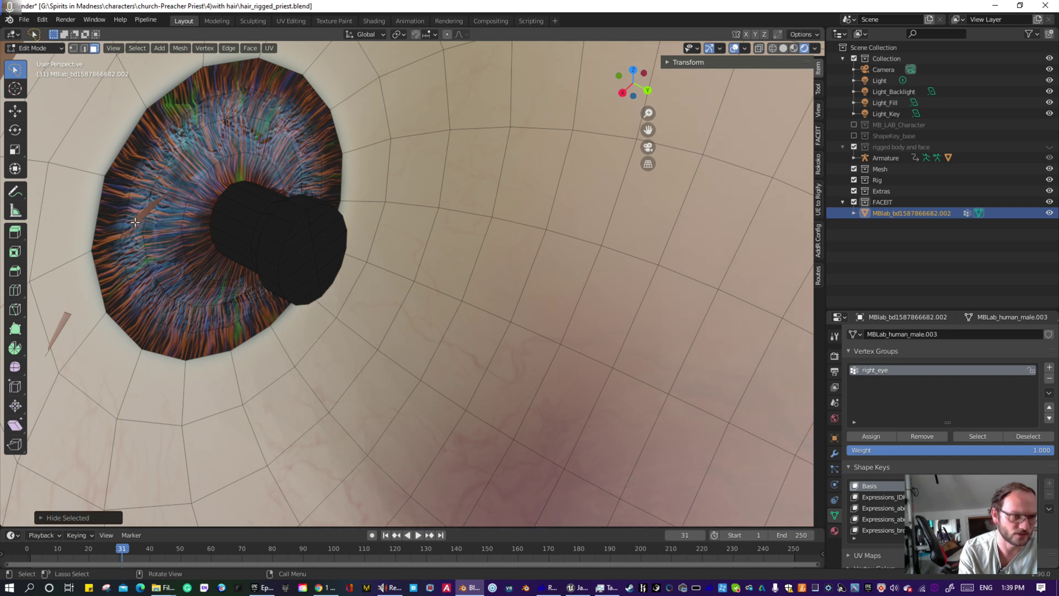
key(ctrl+z)
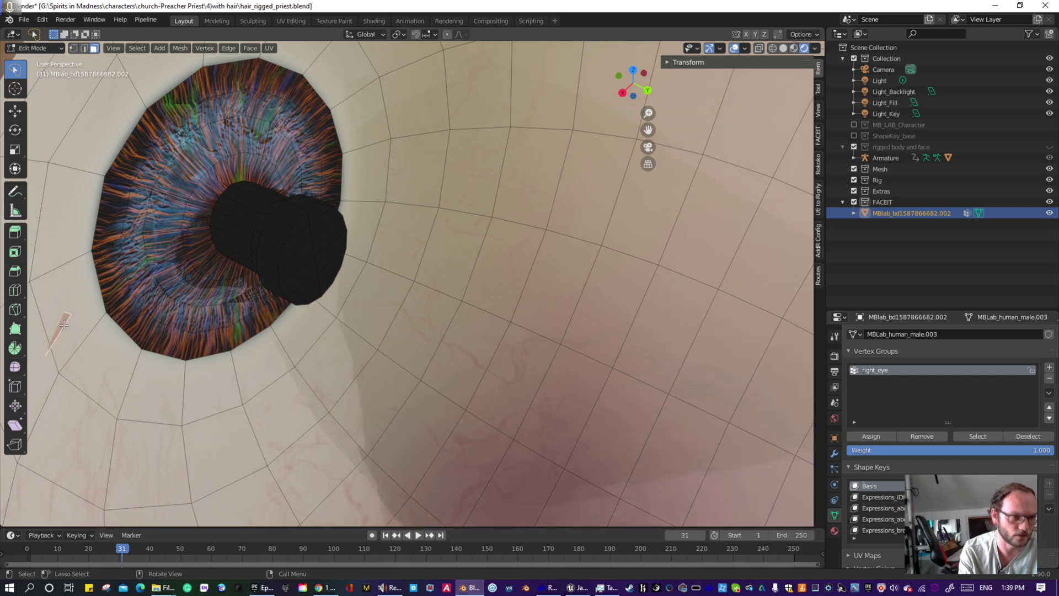
key(h)
- Hide the small eye-corner faces between the eyeball and the eyelashes one by one
scroll(101, 311, down, 2)
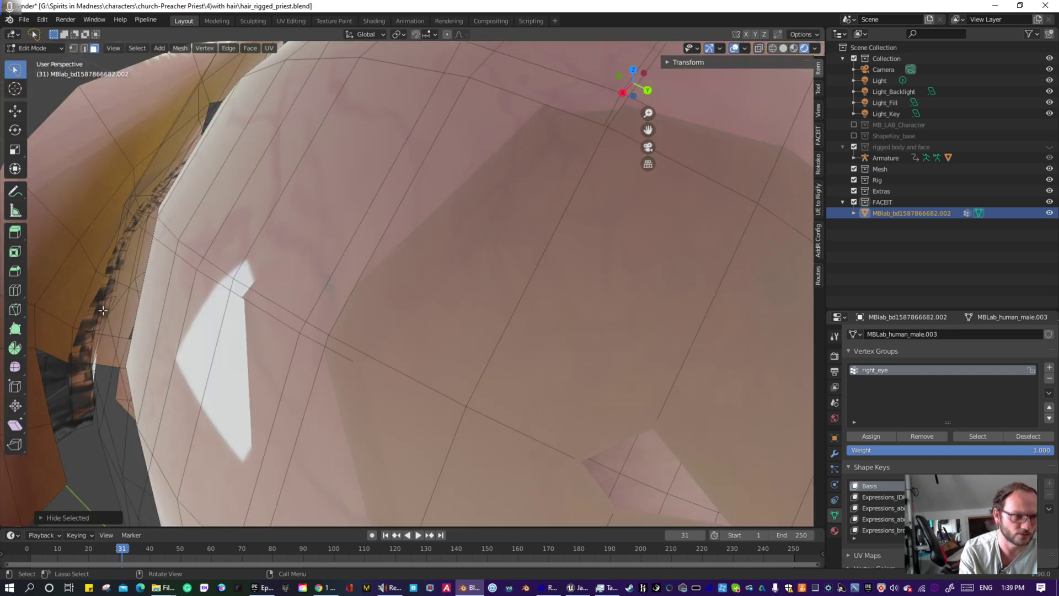
middle_drag(103, 311, 131, 400)
click(131, 397)
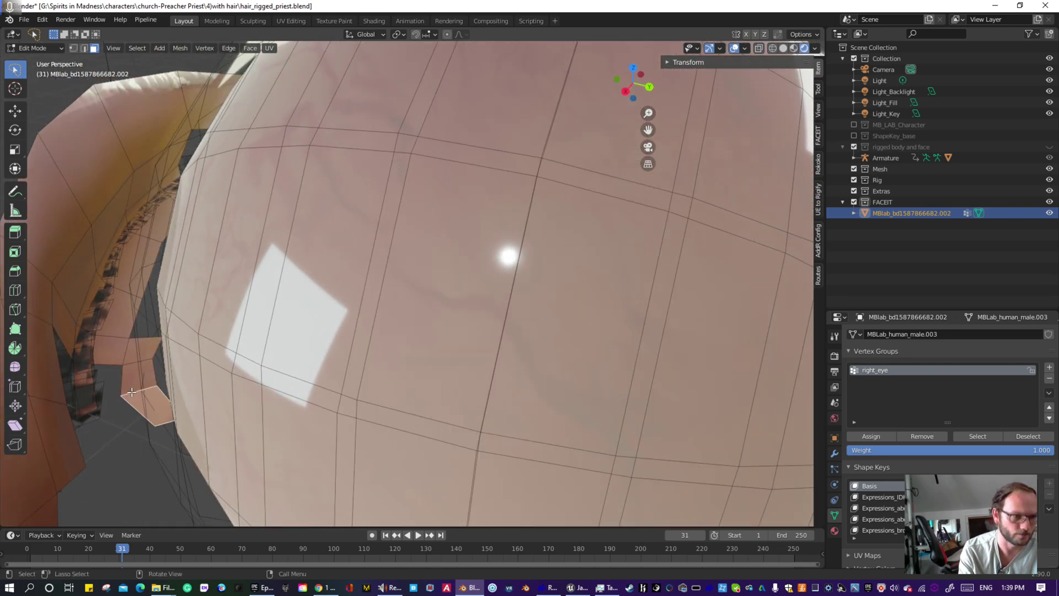
key(h)
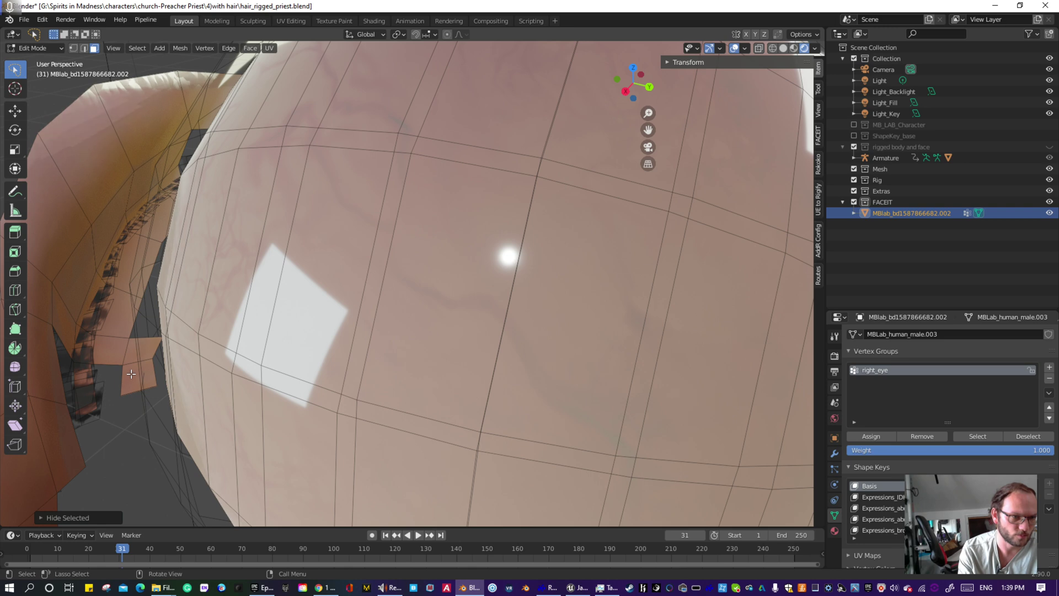
click(132, 352)
key(h)
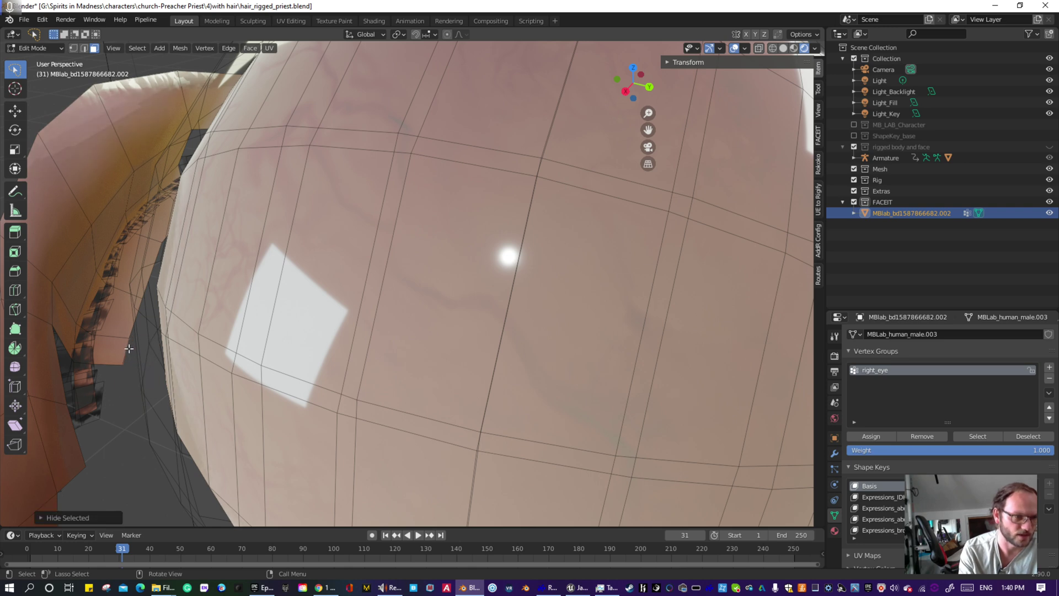
- Lasso-select and hide the outer eyelid skin beside the eyeball, plus most of the eyelash strip behind it
scroll(182, 329, down, 5)
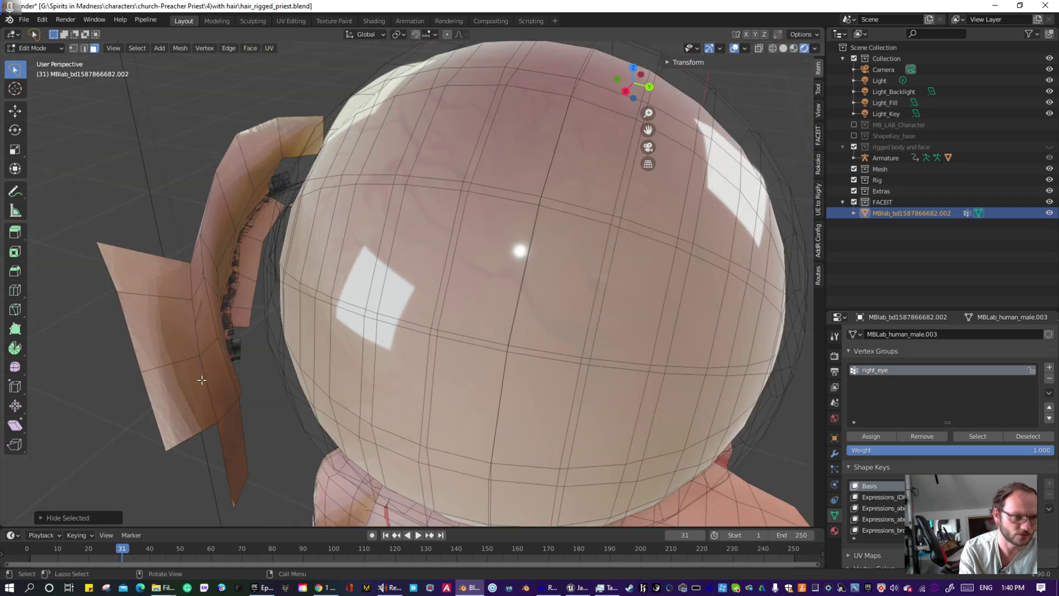
mouse_move(260, 453)
mouse_down()
mouse_move(115, 279)
mouse_move(157, 174)
mouse_move(216, 148)
mouse_move(226, 163)
mouse_up()
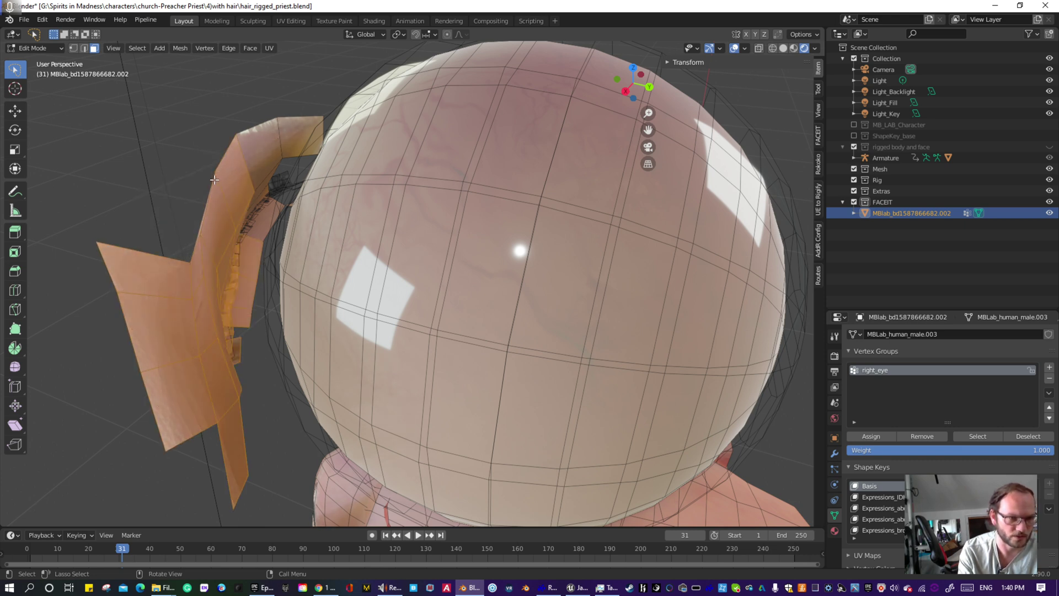
key(h)
mouse_move(197, 248)
mouse_down()
mouse_move(206, 433)
mouse_move(252, 360)
mouse_up()
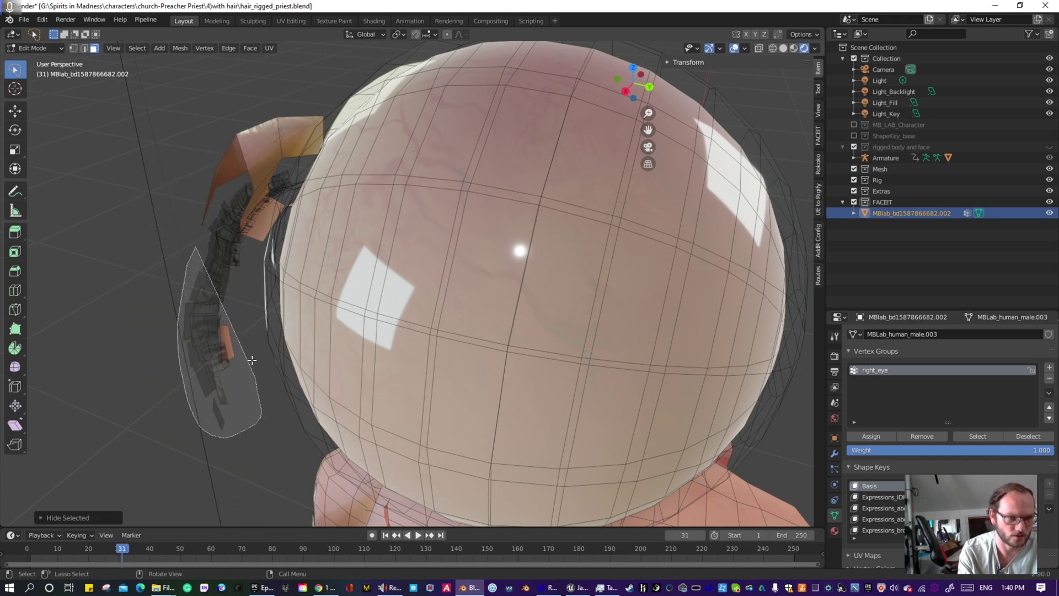
drag(187, 177, 189, 175)
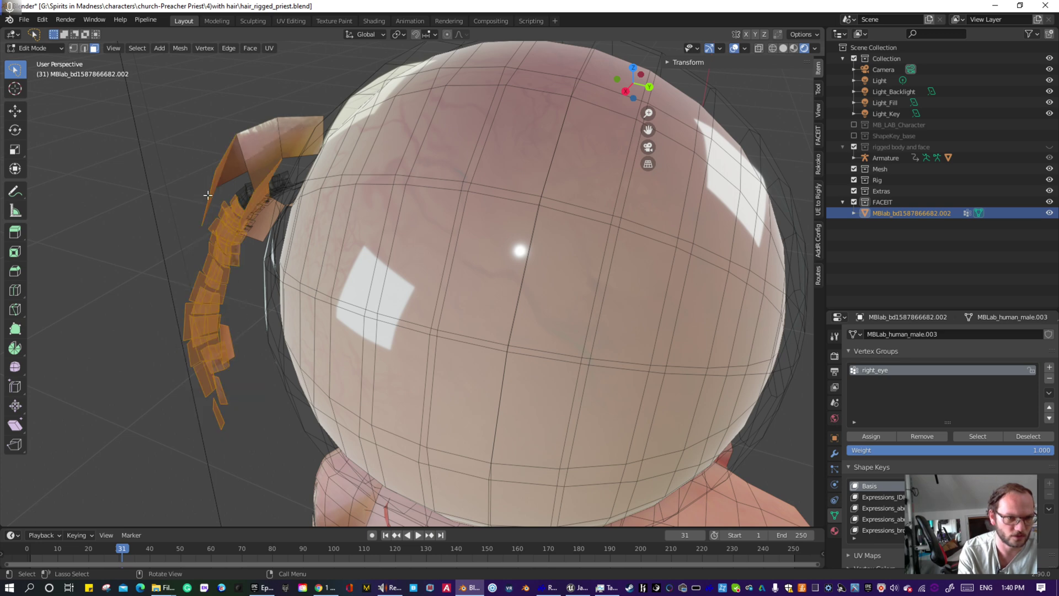
key(h)
- Lasso-select and hide the remaining eyelash cluster and the leftover lid pieces beside the eyeball
middle_drag(235, 231, 208, 234)
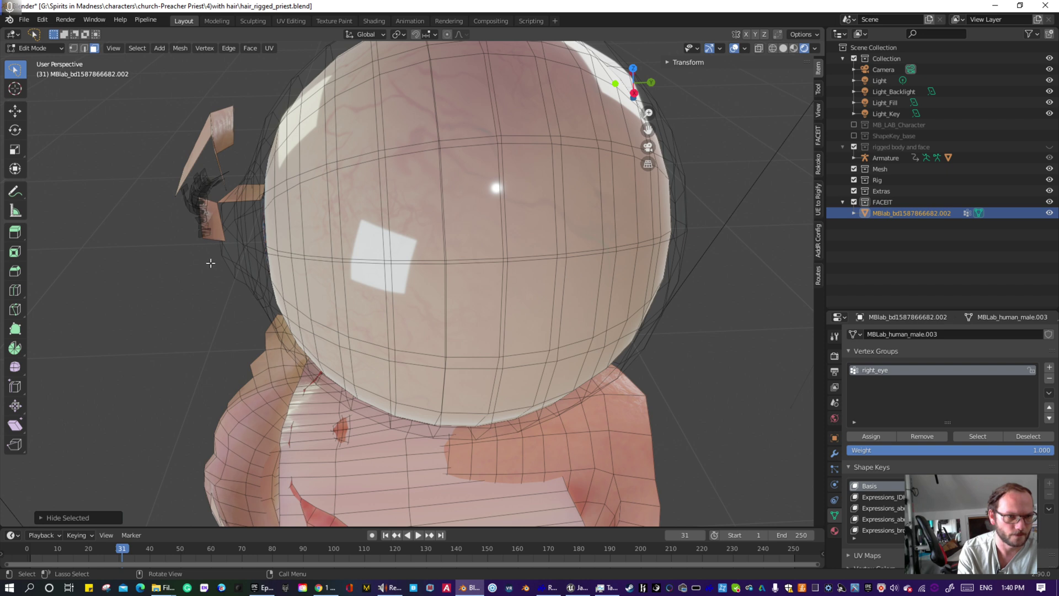
drag(173, 138, 176, 140)
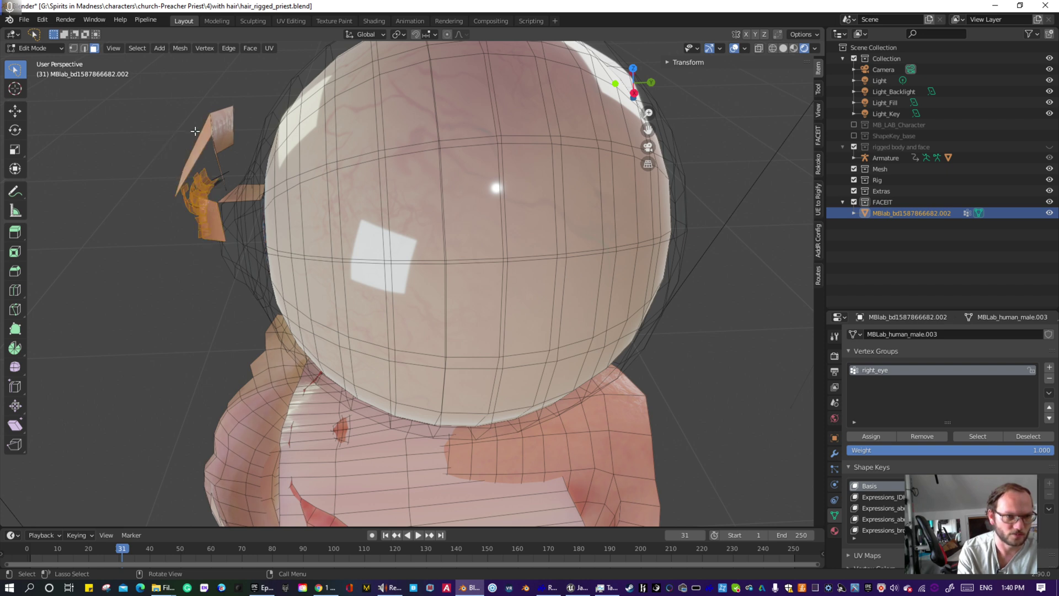
key(h)
mouse_move(235, 108)
mouse_down()
mouse_move(218, 183)
mouse_move(229, 180)
mouse_up()
key(h)
- Hide the small stray face beneath the eyeball and the leftover lid patch in front of the iris
middle_drag(232, 210, 623, 220)
middle_drag(428, 198, 328, 325)
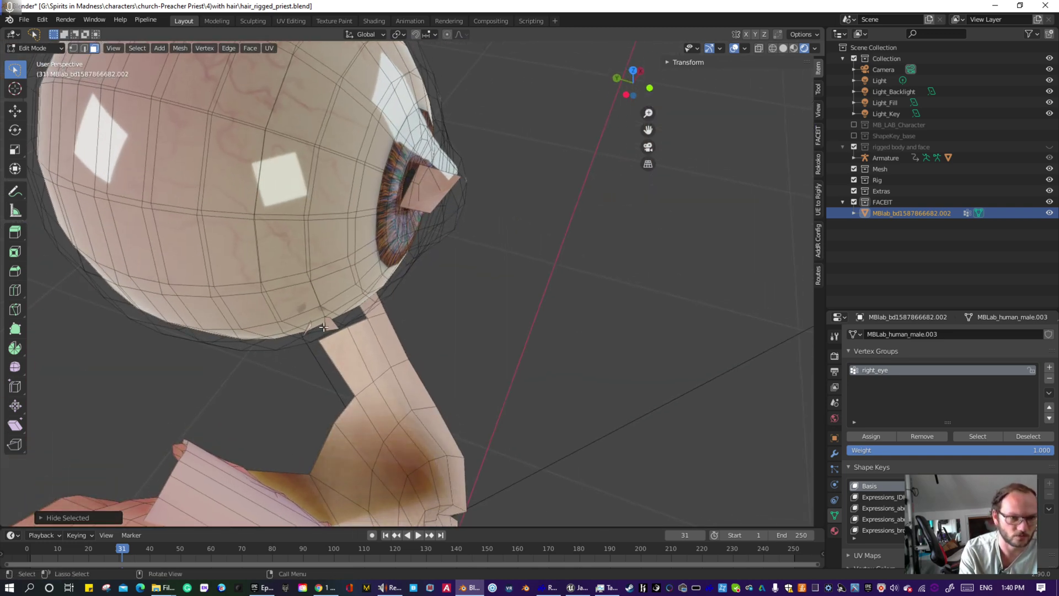
click(324, 327)
key(h)
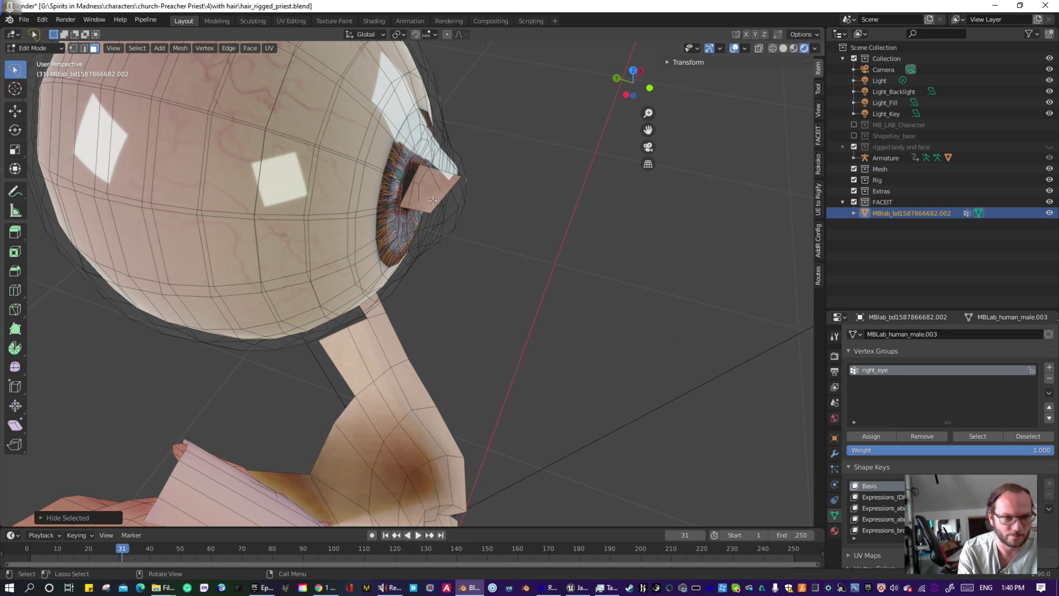
middle_drag(436, 199, 413, 186)
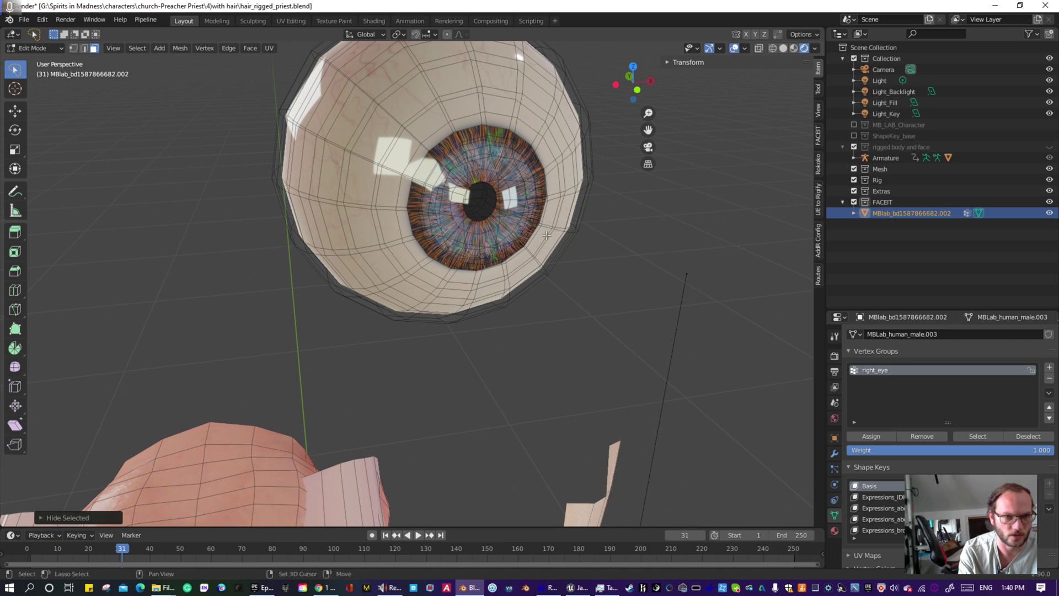
- Inspect the isolated eyeball from the back, side and front for leftover lid faces
middle_drag(547, 235, 334, 331)
middle_drag(402, 358, 378, 350)
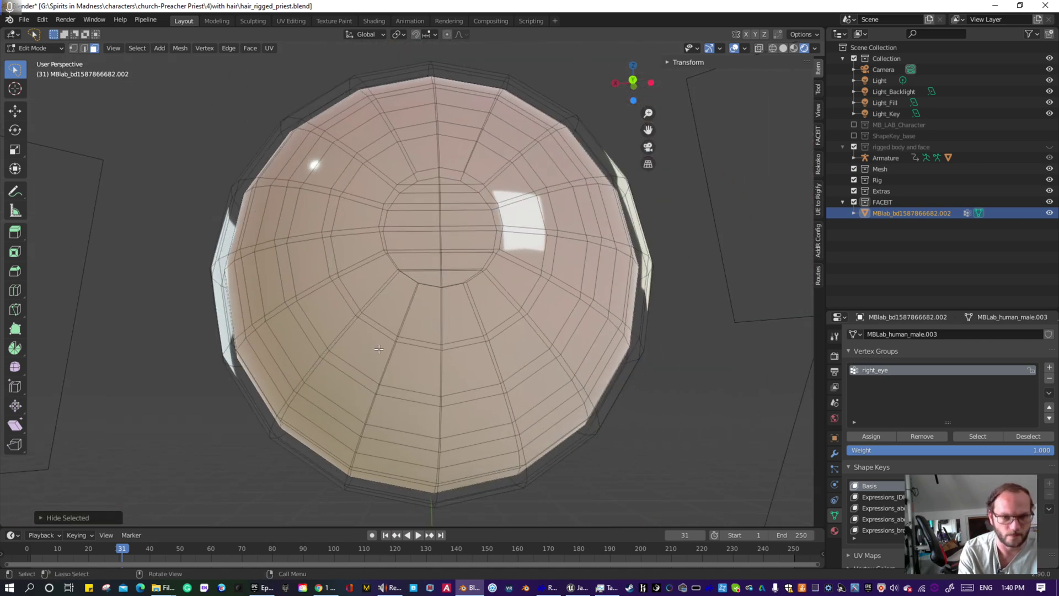
scroll(379, 349, up, 4)
scroll(390, 342, down, 3)
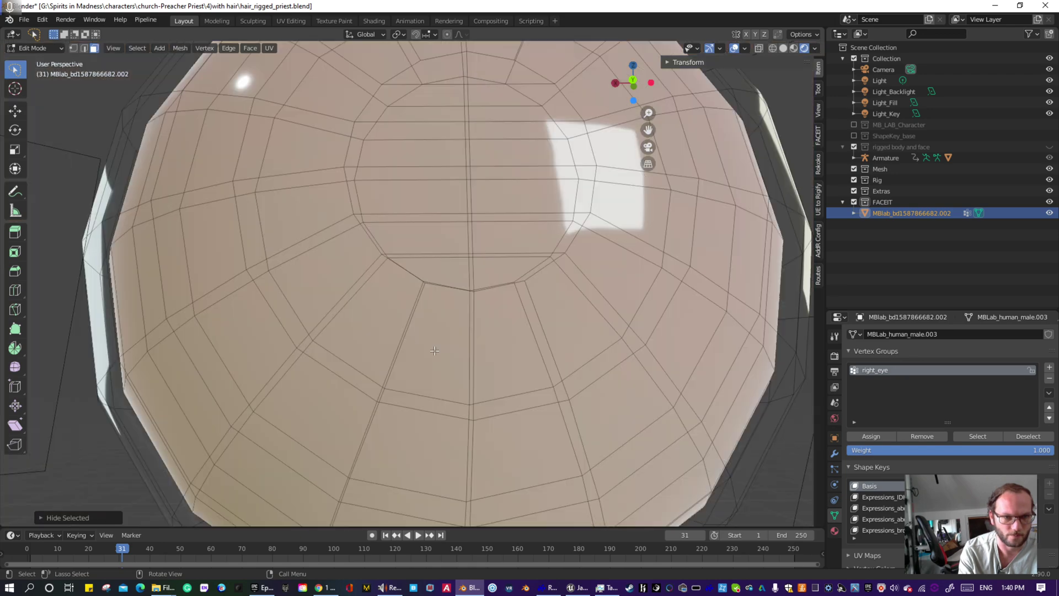
scroll(435, 351, down, 6)
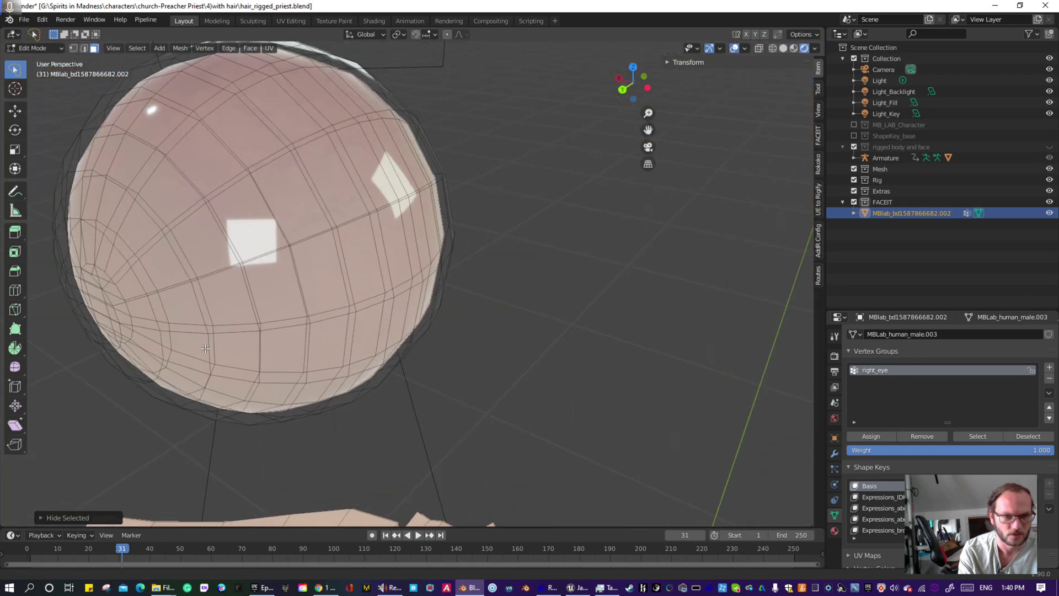
middle_drag(206, 348, 420, 180)
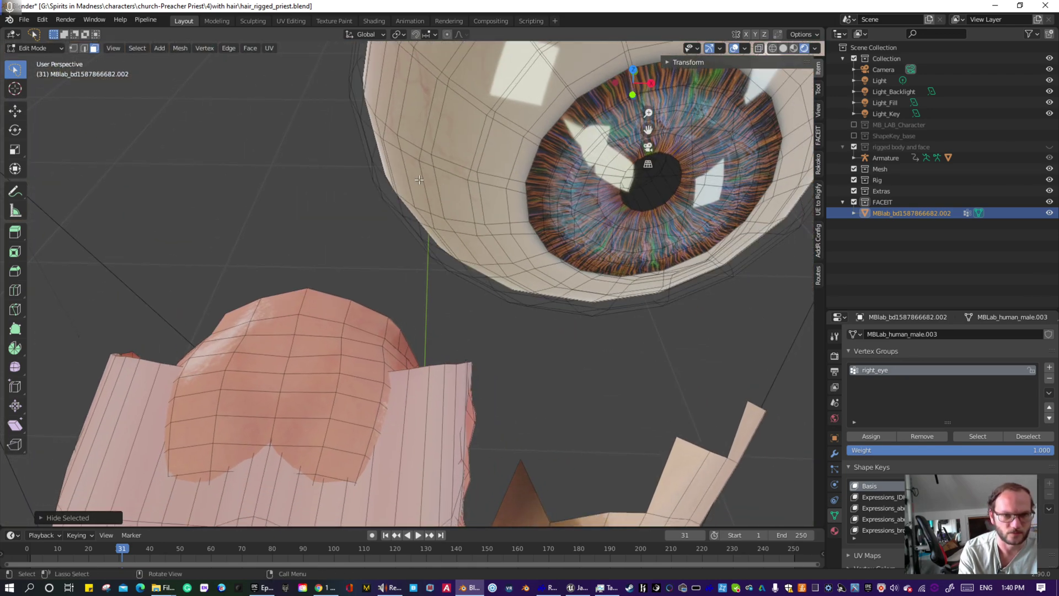
- Turn on X-ray and lasso-select all faces of the isolated eyeball, front and back
scroll(671, 298, down, 3)
middle_drag(672, 298, 678, 241)
middle_drag(708, 272, 736, 82)
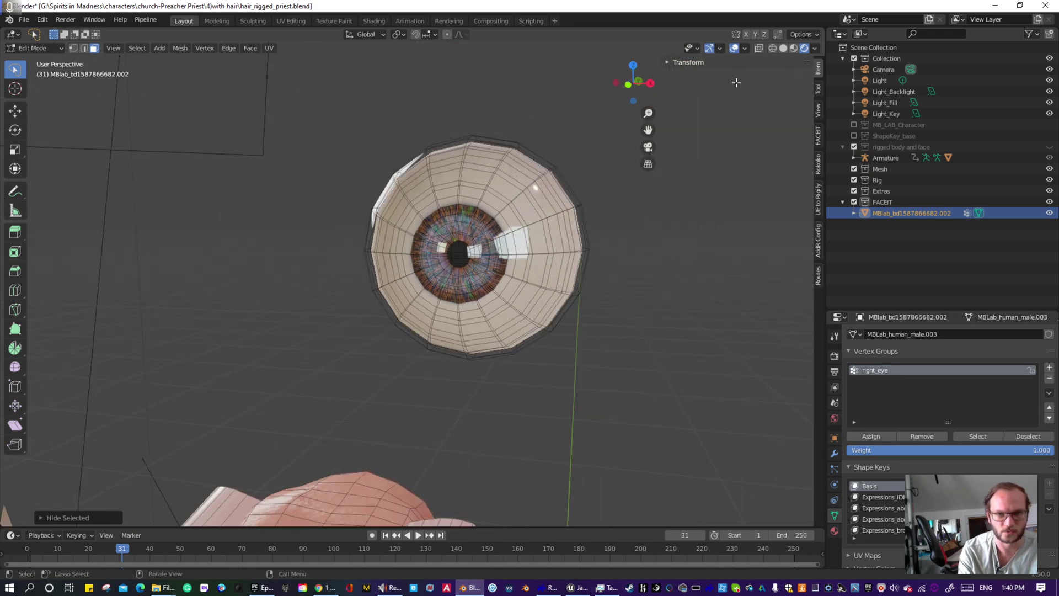
click(760, 50)
click(543, 95)
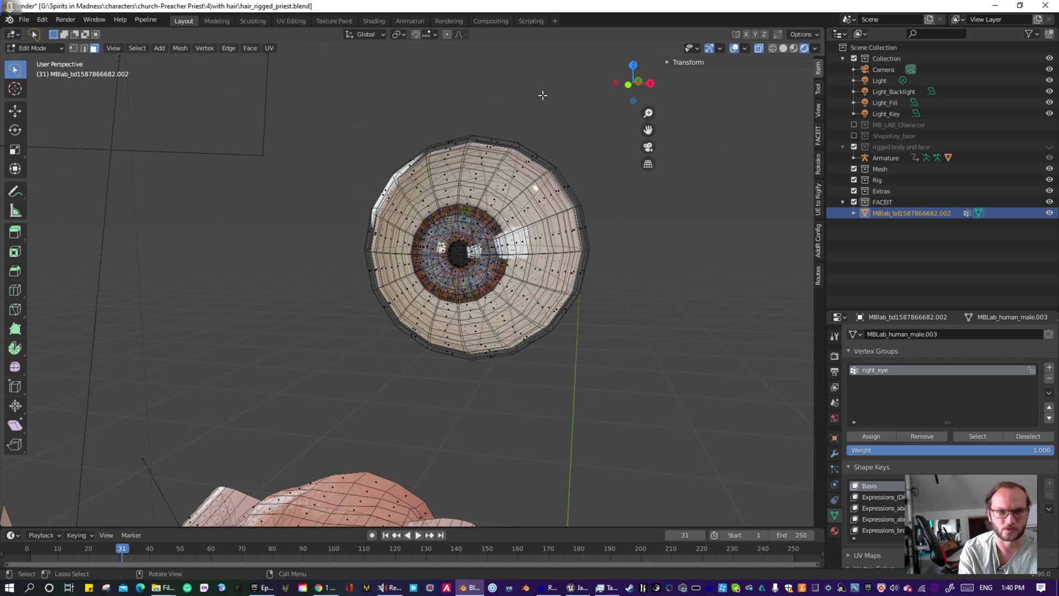
mouse_move(467, 89)
mouse_down()
mouse_move(529, 397)
mouse_move(552, 96)
mouse_move(544, 91)
mouse_up()
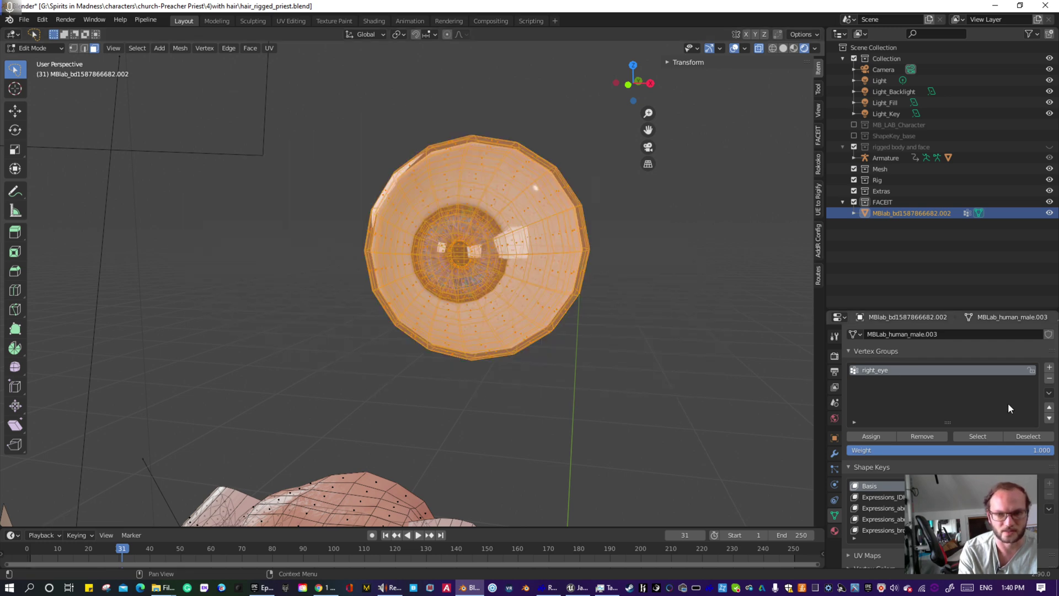
- Add a new vertex group for the selected eyeball and name it Left_eye
middle_drag(679, 316, 673, 357)
scroll(698, 349, down, 3)
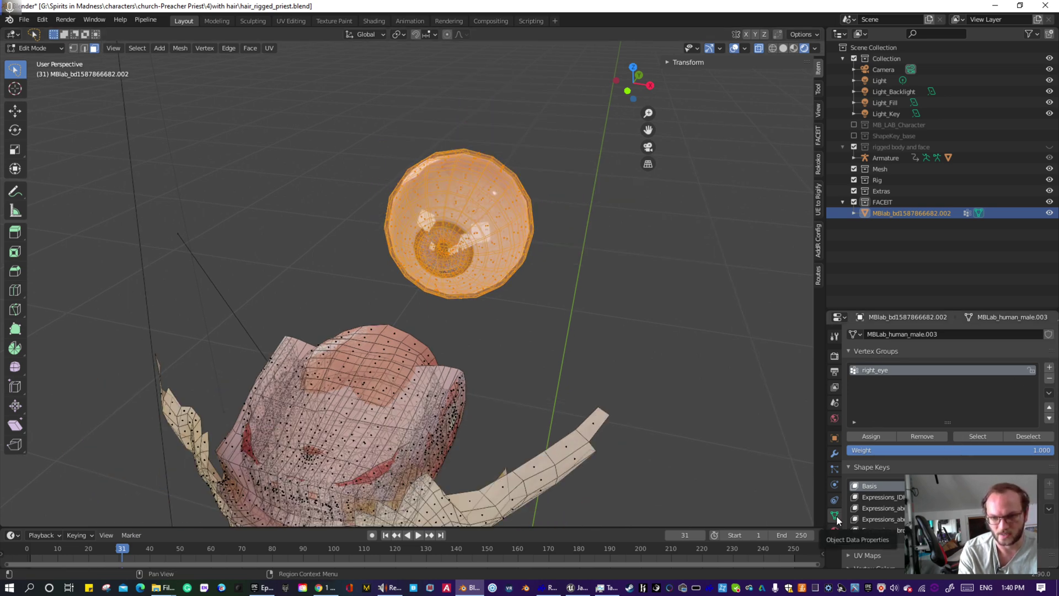
click(1050, 369)
double_click(869, 382)
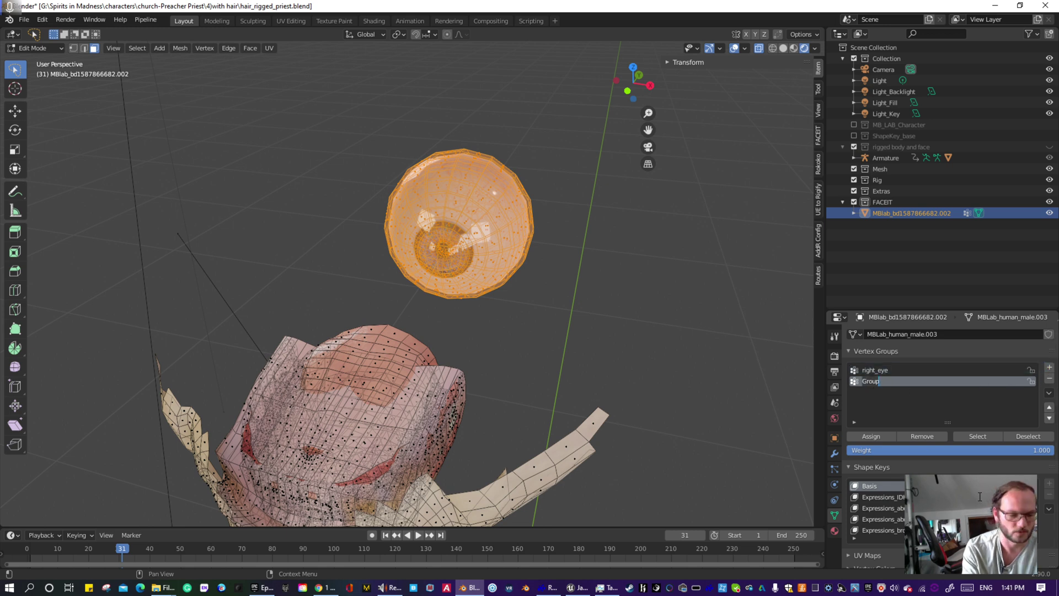
text(Les)
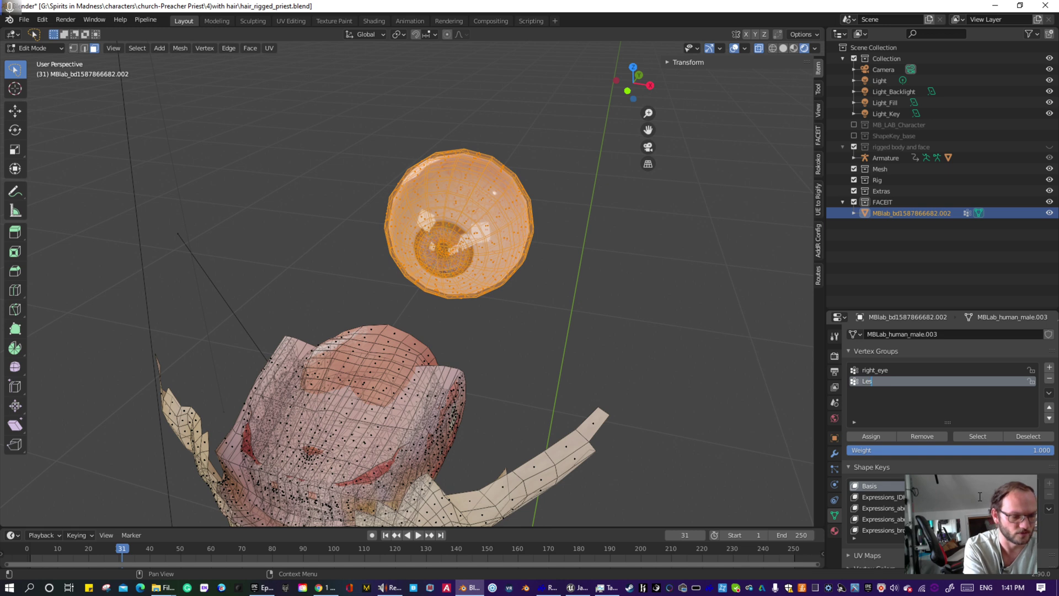
key(BackSpace)
text(f)
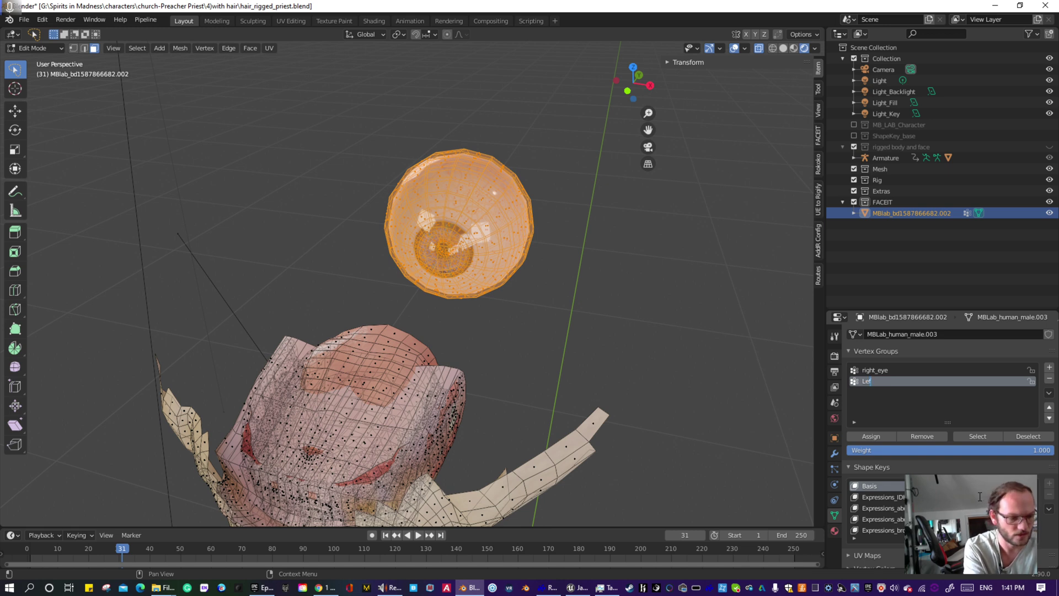
text(t)
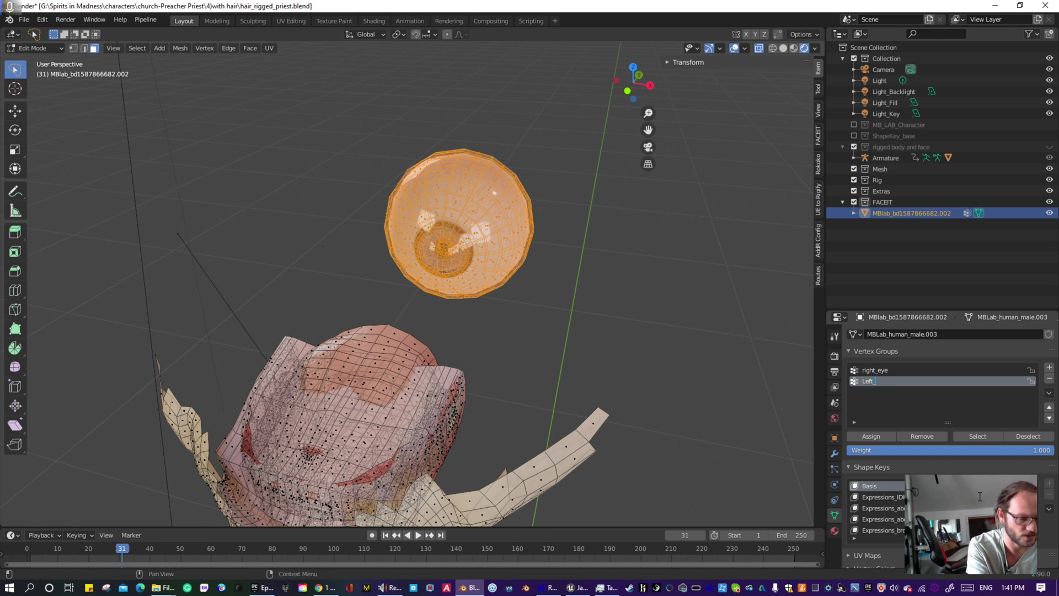
text(_eye)
key(Return)
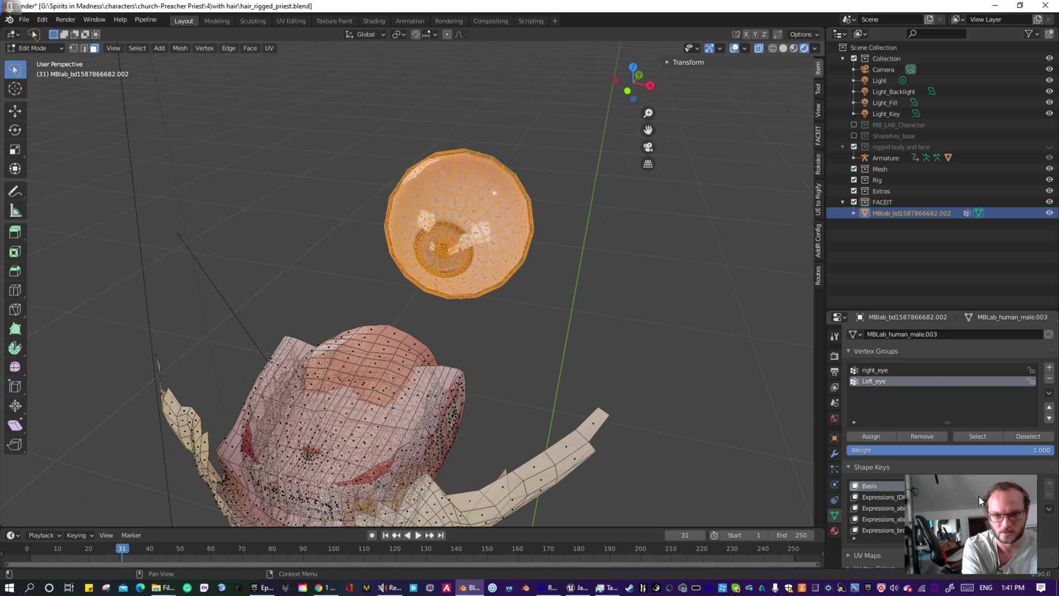
- Clear the selection, reselect the eyeball through the Left_eye vertex group, and hide it
middle_drag(703, 447, 704, 376)
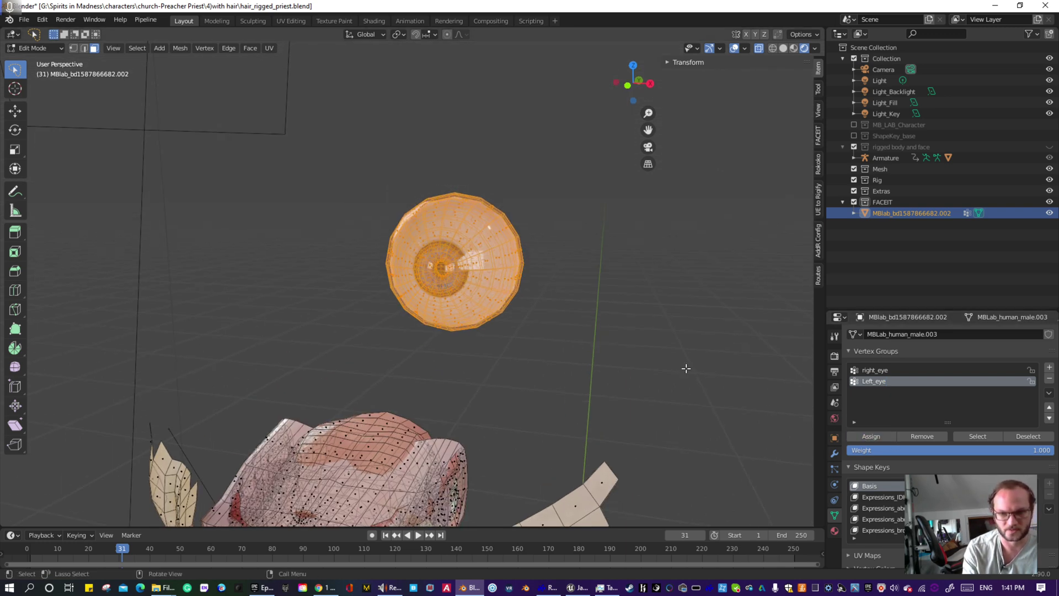
click(686, 369)
click(979, 437)
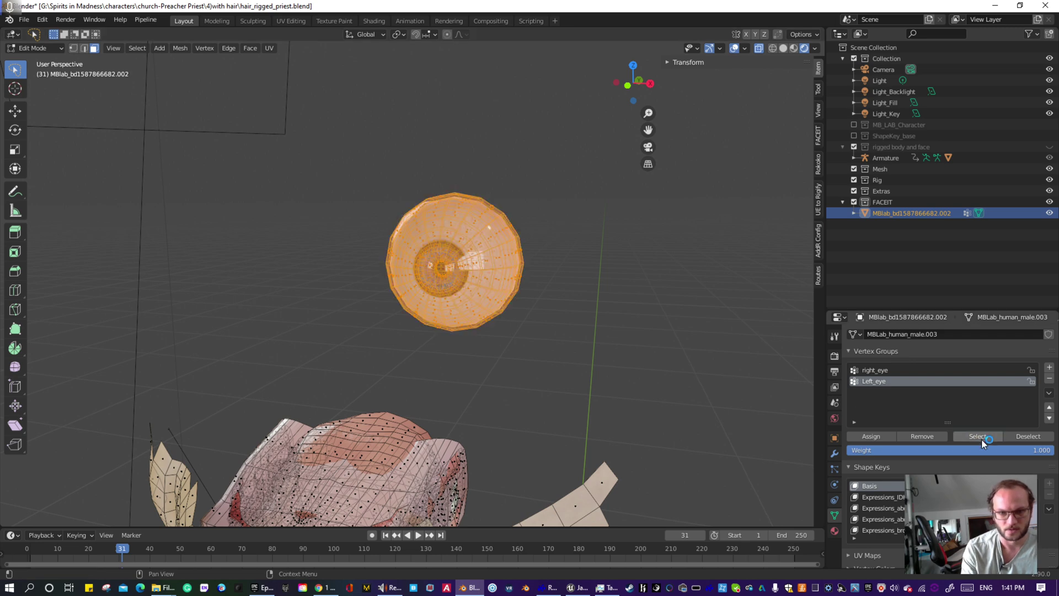
mouse_move(558, 298)
middle_down()
mouse_move(598, 305)
mouse_move(558, 307)
middle_up()
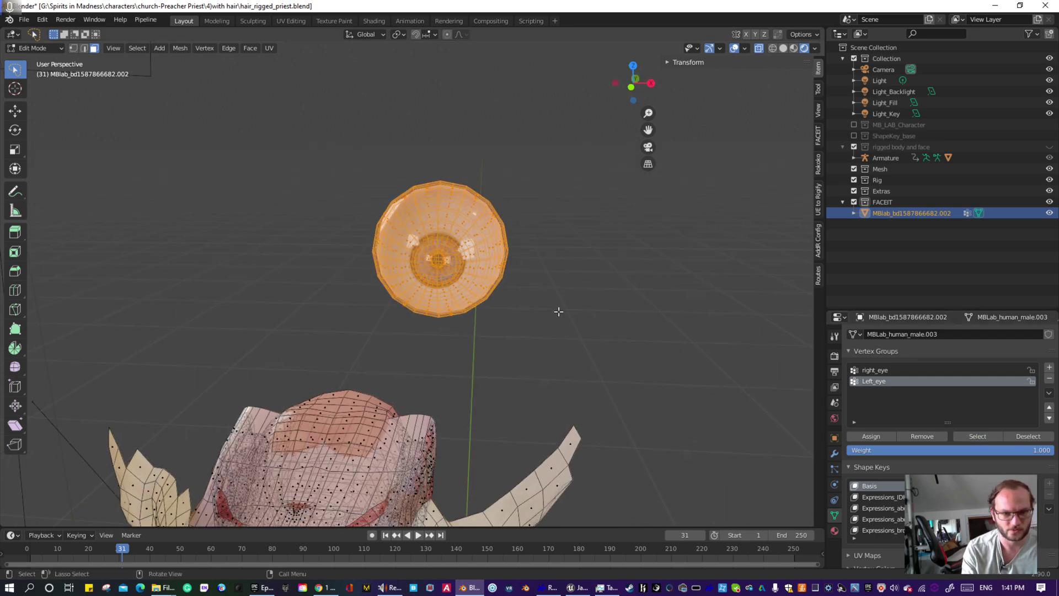
key(h)
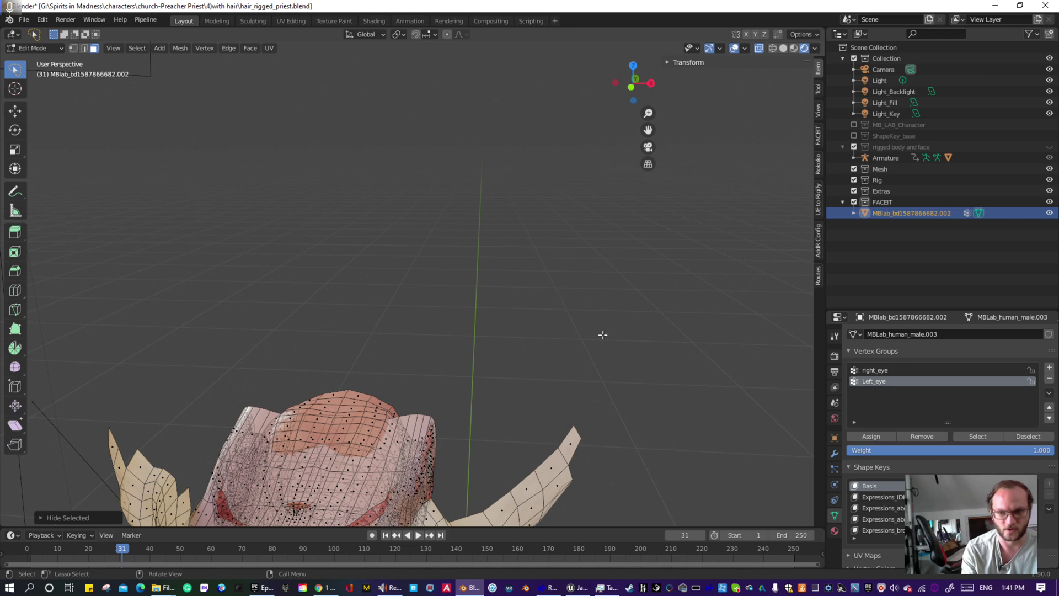
- Save the project as a new file named v2hair_rigged_priest.blend
shift+middle_drag(528, 326, 498, 214)
click(23, 20)
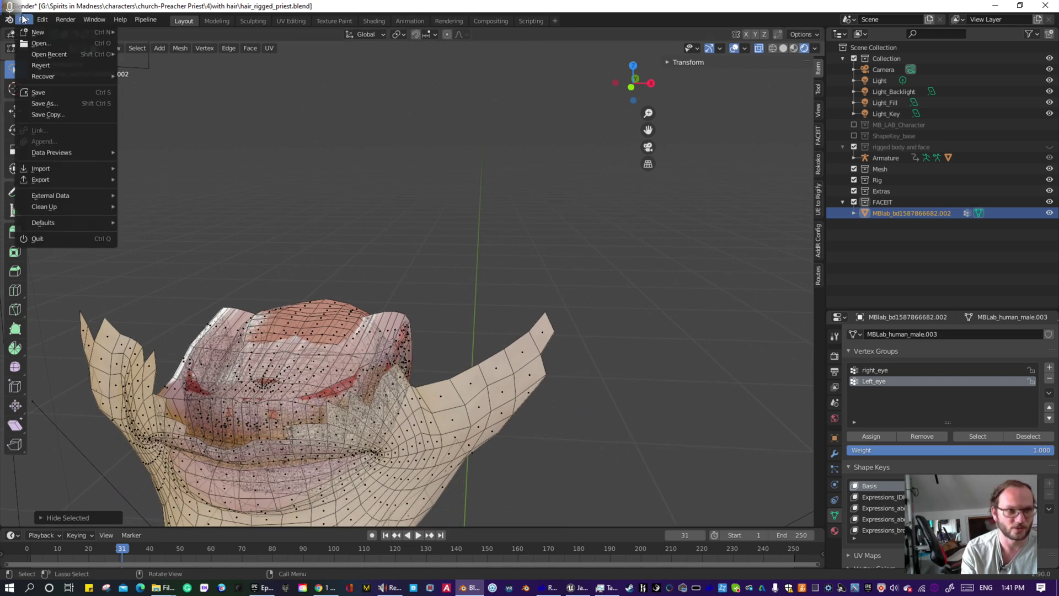
click(45, 104)
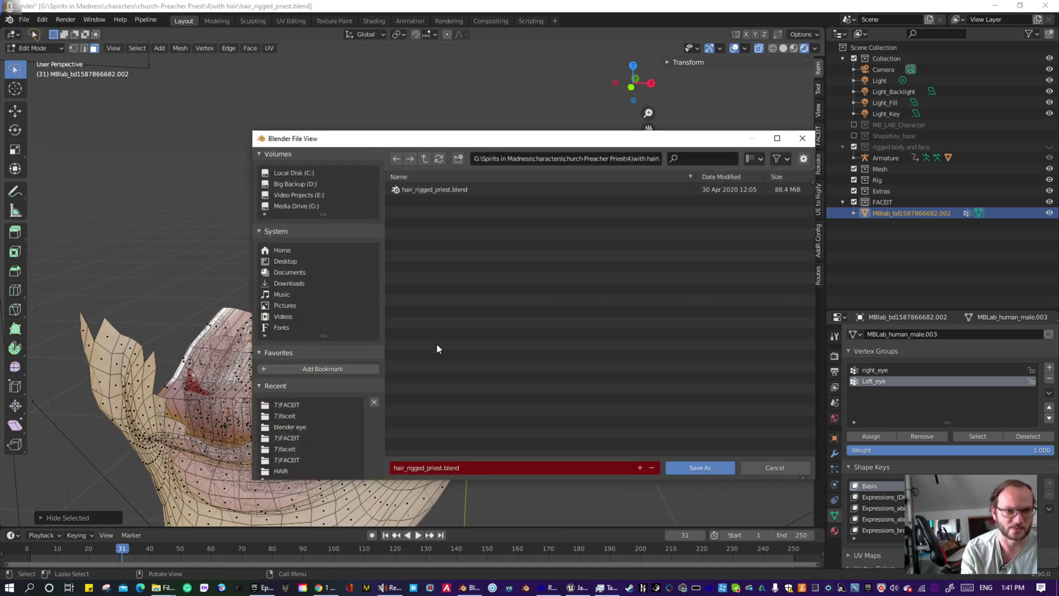
click(396, 471)
click(395, 471)
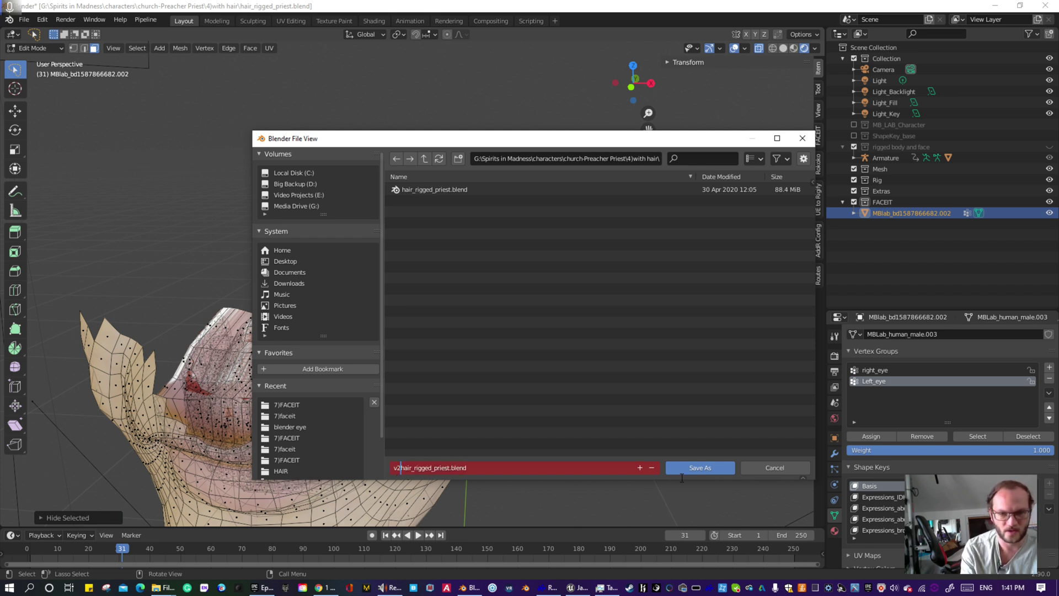
key(Return)
click(725, 465)
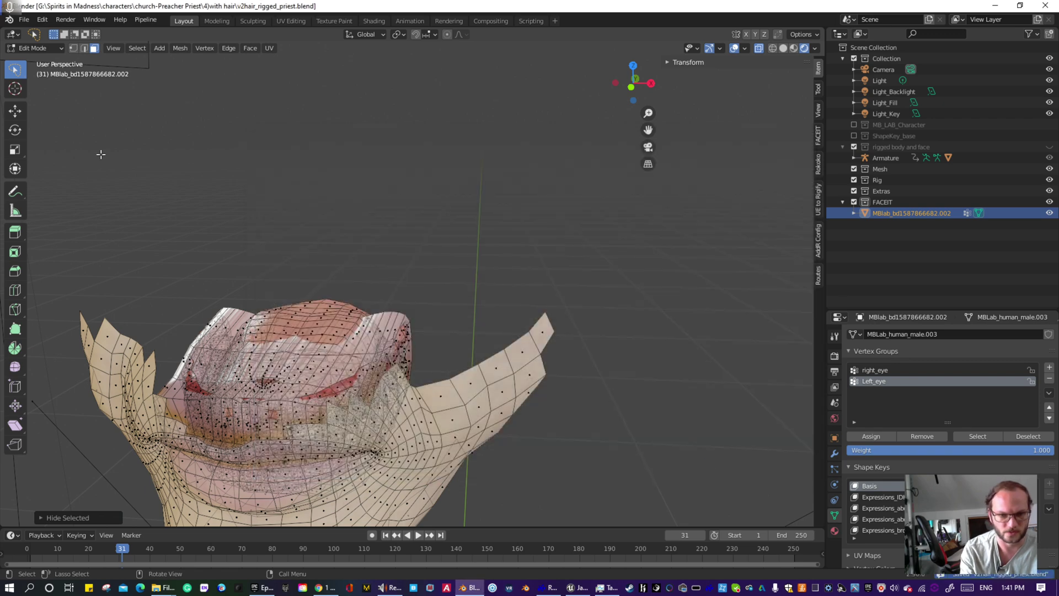
- From behind the mouth, lasso-select and hide the outer cheek skin on one side
middle_drag(282, 279, 565, 295)
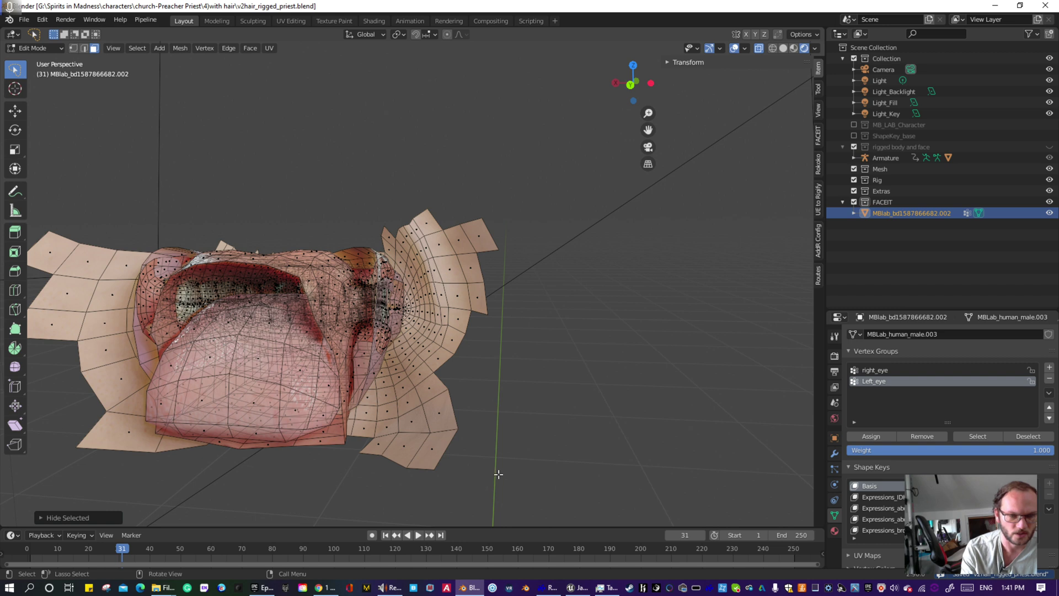
mouse_move(499, 474)
mouse_down()
mouse_move(412, 381)
mouse_move(498, 159)
mouse_move(500, 327)
mouse_up()
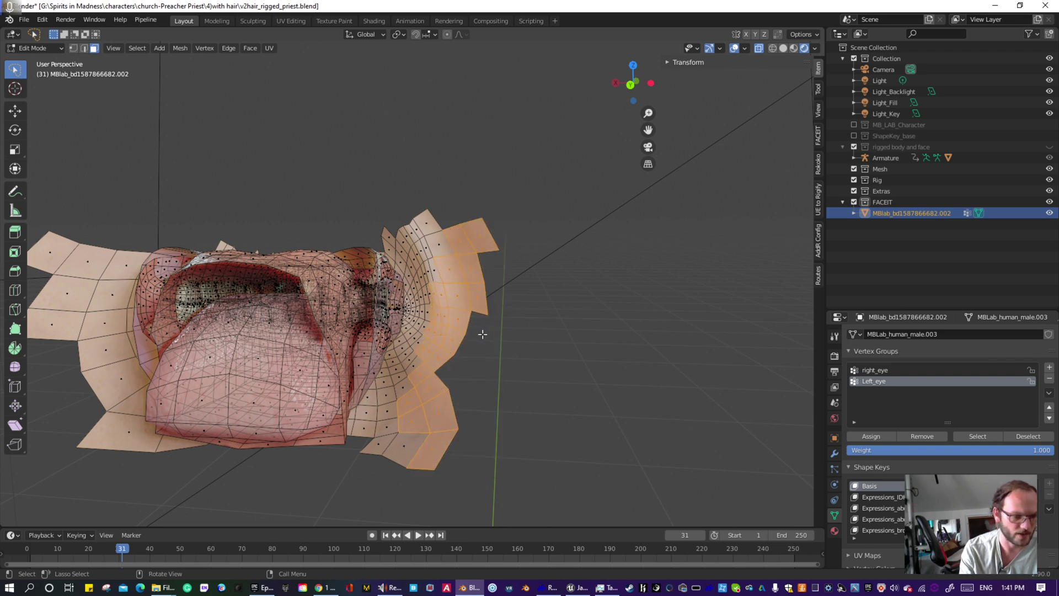
key(h)
drag(387, 387, 386, 380)
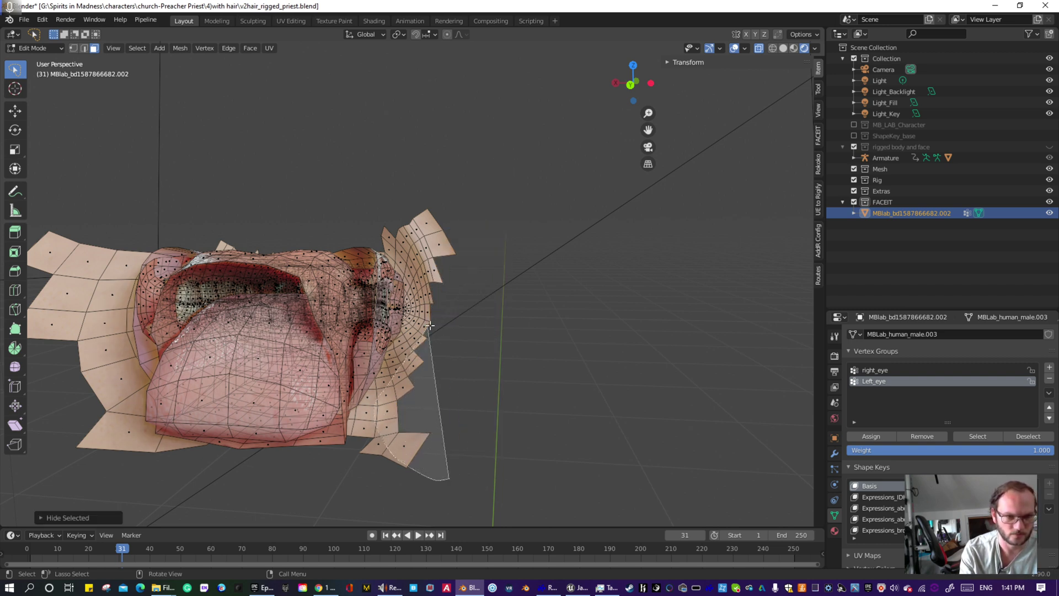
key(h)
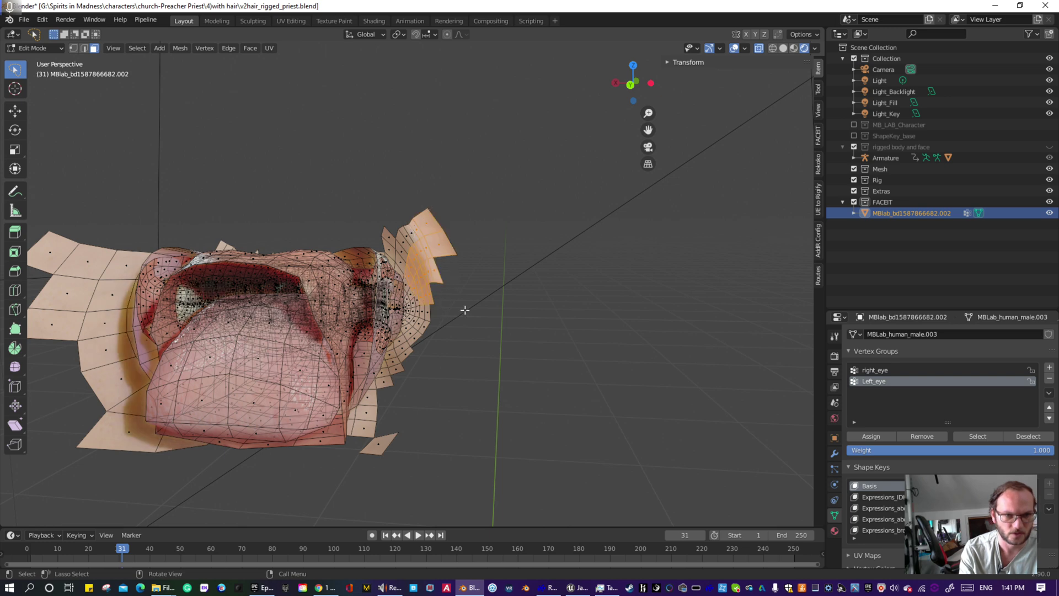
- Hide more skin beside the mouth corner, including the loose strip beneath it
middle_drag(463, 309, 488, 320)
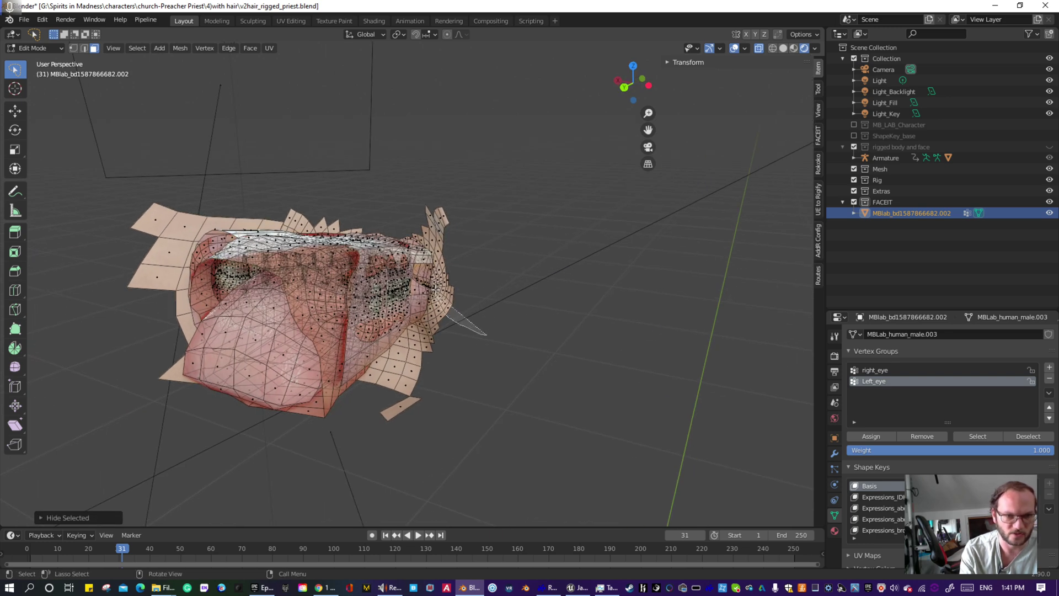
drag(449, 234, 474, 262)
key(h)
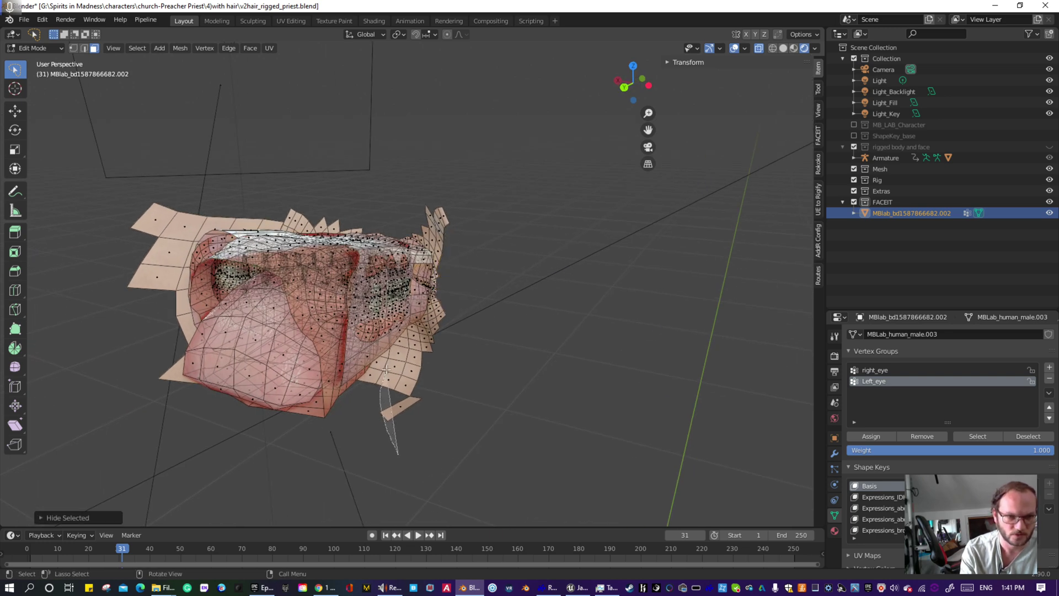
drag(386, 369, 444, 317)
click(417, 440)
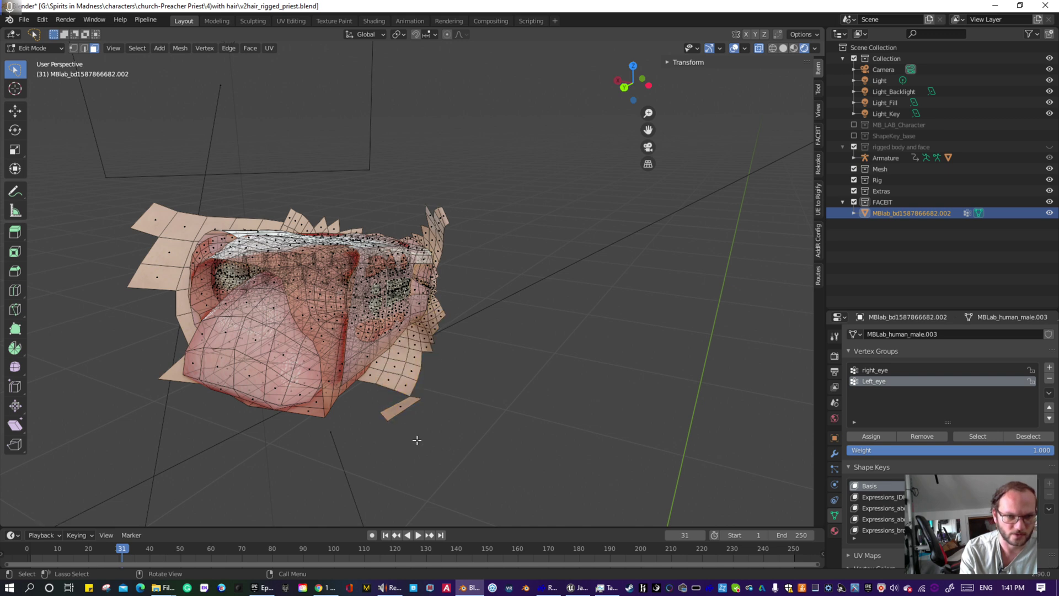
mouse_move(399, 378)
mouse_down()
mouse_move(441, 309)
mouse_move(453, 359)
mouse_up()
key(h)
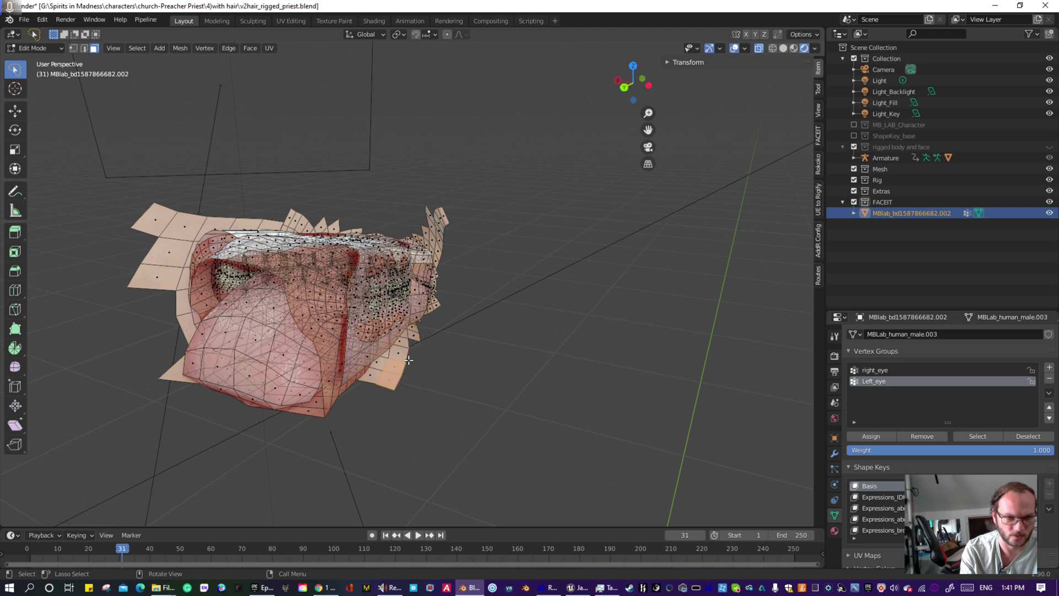
- Lasso-select and hide the tall skin flap rising above the mouth corner on the same side
scroll(425, 381, up, 5)
middle_drag(496, 245, 531, 254)
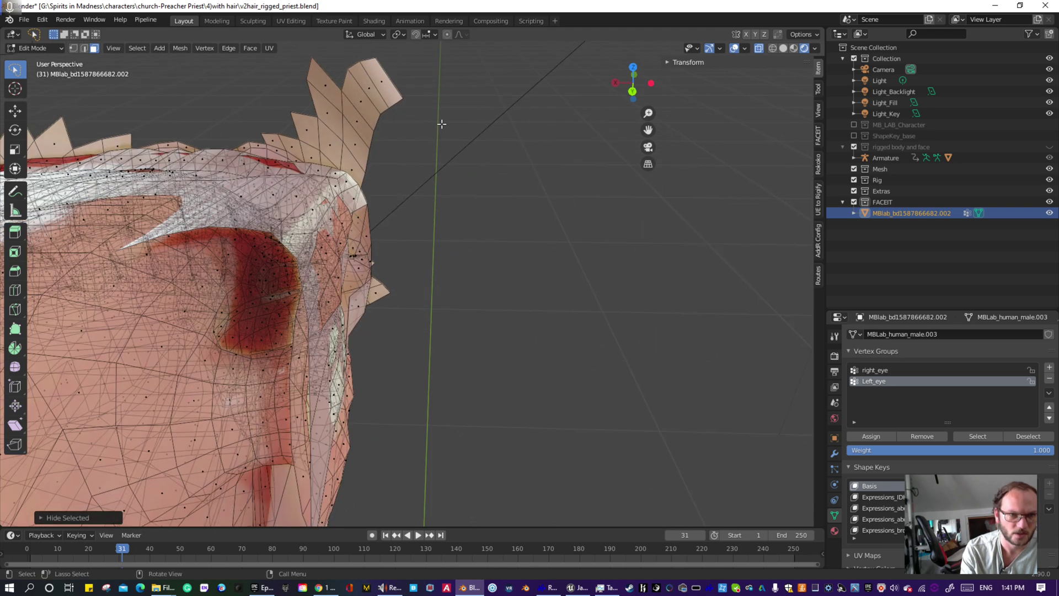
mouse_move(420, 74)
mouse_down()
mouse_move(388, 74)
mouse_move(285, 112)
mouse_move(384, 165)
mouse_up()
key(h)
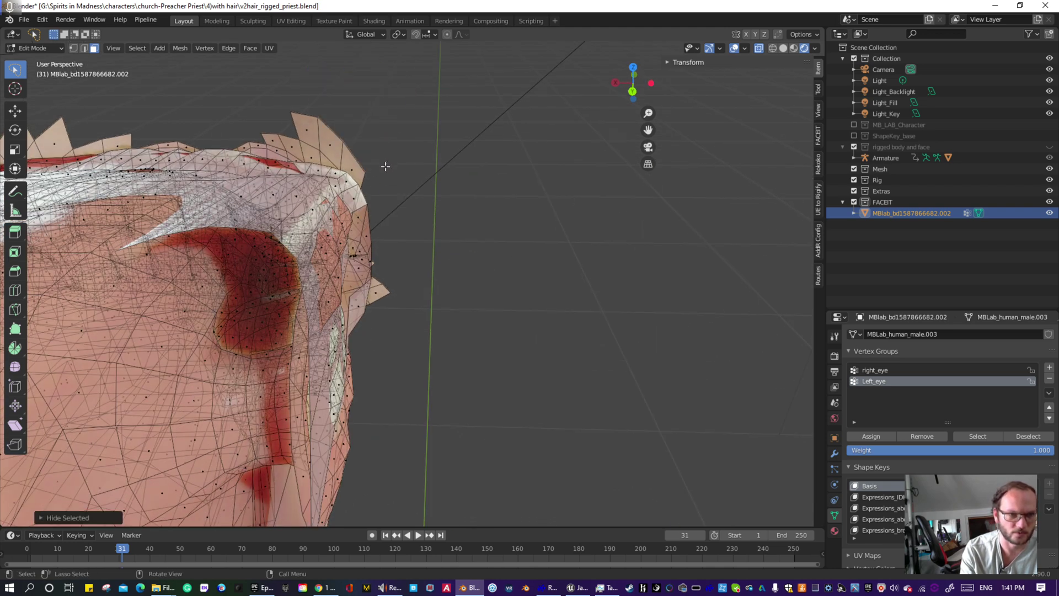
- Lasso-select and hide the large patch of cheek skin on the opposite side of the mouth
shift+middle_drag(218, 289, 400, 286)
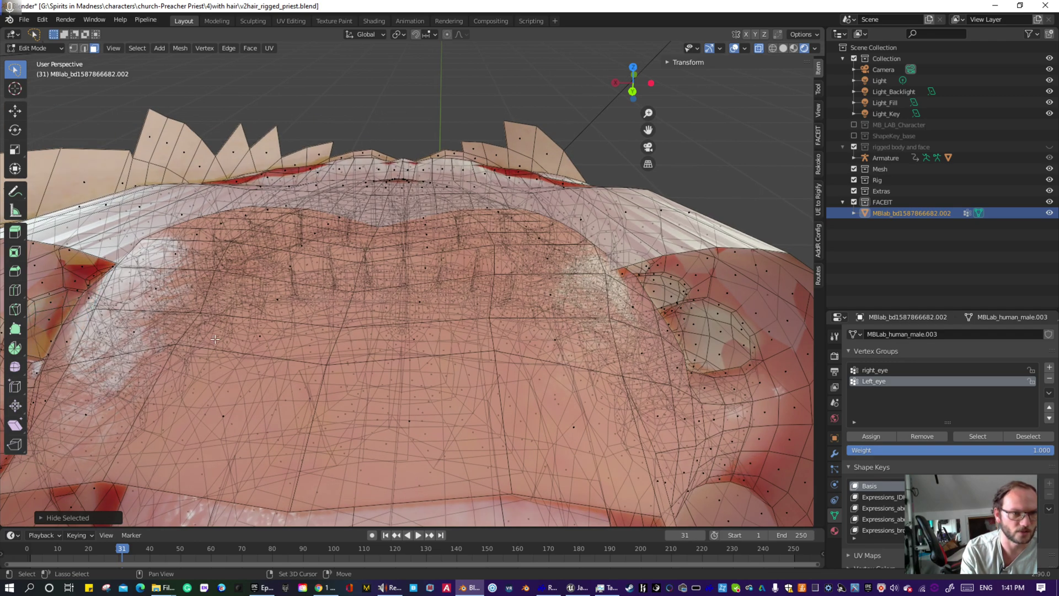
shift+middle_drag(138, 281, 196, 89)
mouse_move(114, 101)
mouse_down()
mouse_move(46, 493)
mouse_move(366, 504)
mouse_move(523, 372)
mouse_move(544, 222)
mouse_move(577, 118)
mouse_move(572, 82)
mouse_up()
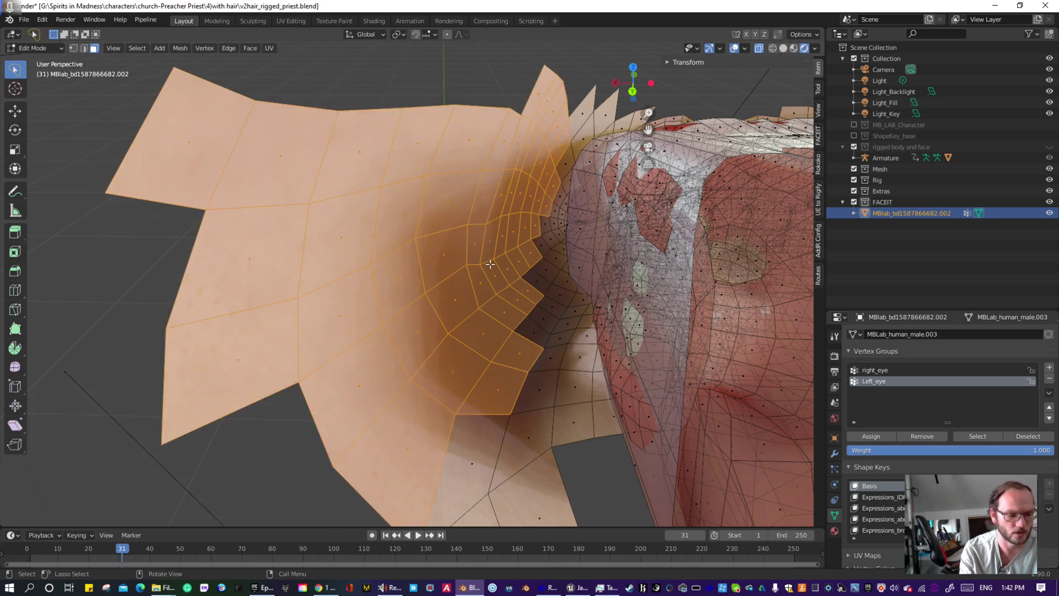
key(h)
- Hide the hanging lower skin flap and the outermost jagged faces left on the opposite cheek
mouse_move(497, 279)
middle_down()
mouse_move(437, 397)
mouse_move(414, 403)
middle_up()
mouse_move(411, 405)
mouse_down()
mouse_move(490, 491)
mouse_move(536, 414)
mouse_up()
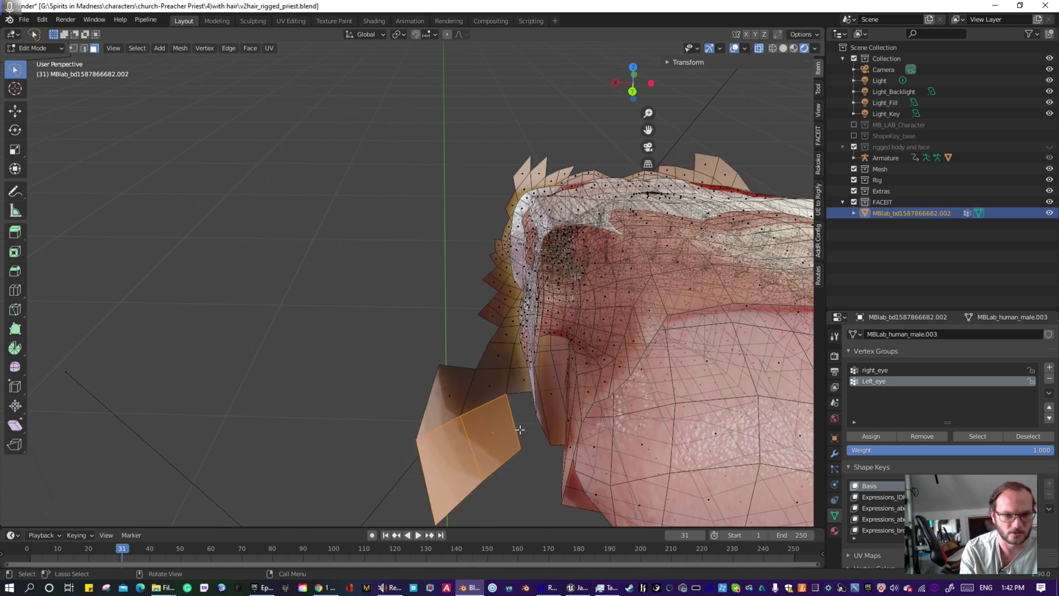
click(397, 390)
mouse_move(397, 391)
mouse_down()
mouse_move(458, 475)
mouse_move(521, 390)
mouse_move(499, 279)
mouse_up()
key(h)
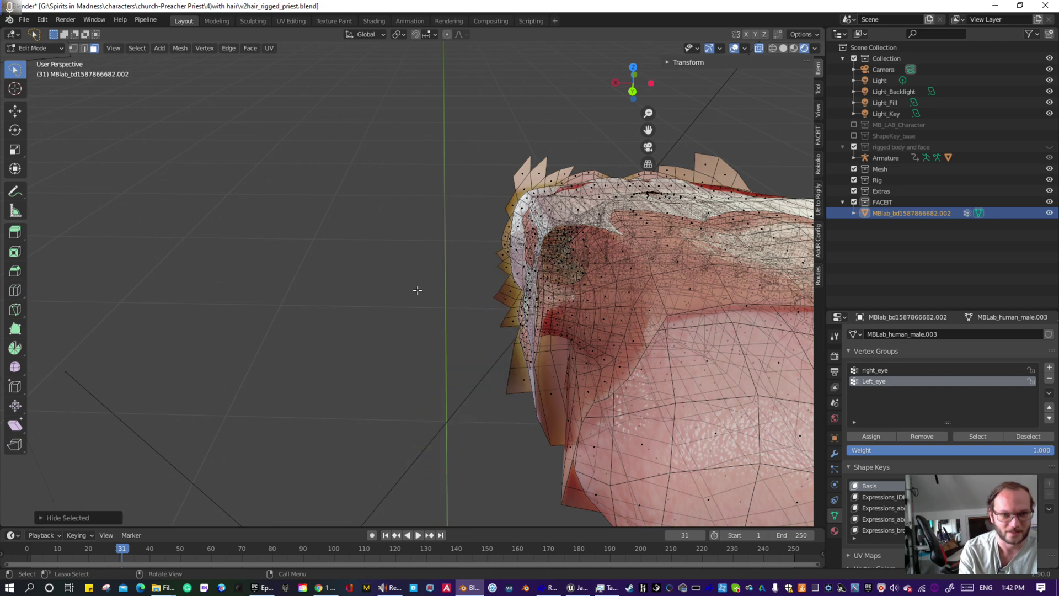
- Lasso-select and hide further leftover skin faces around the outside of the mouth in several passes
middle_drag(416, 291, 495, 304)
middle_drag(494, 292, 550, 367)
mouse_move(527, 362)
mouse_down()
mouse_move(437, 314)
mouse_move(416, 346)
mouse_up()
key(h)
mouse_move(527, 461)
mouse_down()
mouse_move(422, 381)
mouse_move(444, 394)
mouse_up()
key(h)
middle_drag(483, 409, 596, 448)
mouse_move(666, 519)
mouse_down()
mouse_move(475, 433)
mouse_move(488, 381)
mouse_move(671, 461)
mouse_up()
key(h)
- From below the mouth, hide the two outer rows of skin faces along its front edge
middle_drag(687, 471, 365, 357)
scroll(380, 401, up, 2)
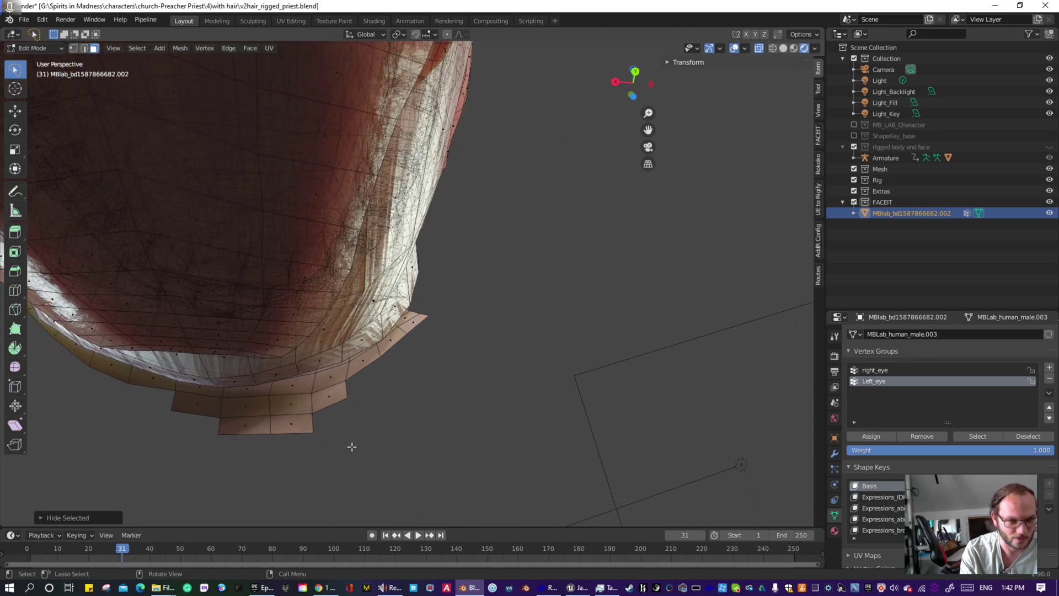
mouse_move(352, 446)
mouse_down()
mouse_move(193, 421)
mouse_move(303, 408)
mouse_move(370, 388)
mouse_move(381, 400)
mouse_up()
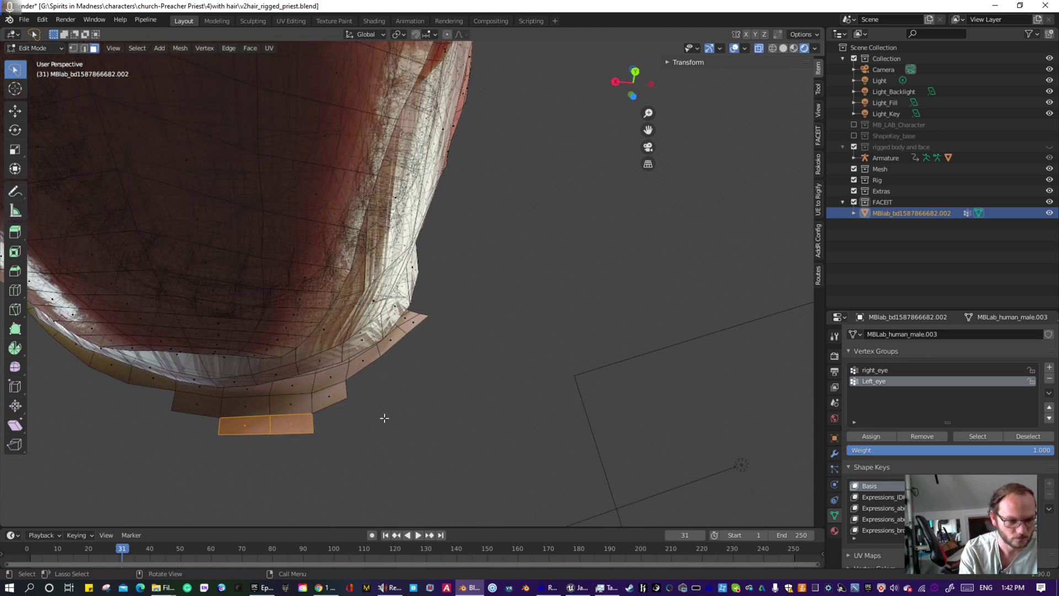
key(h)
mouse_move(180, 431)
mouse_down()
mouse_move(328, 398)
mouse_move(359, 370)
mouse_move(372, 380)
mouse_up()
key(h)
- From the side, lasso-select and hide protruding lip skin faces in front of the lower gums
middle_drag(479, 385, 437, 393)
mouse_move(407, 404)
mouse_down()
mouse_move(414, 303)
mouse_move(458, 179)
mouse_move(480, 250)
mouse_up()
key(h)
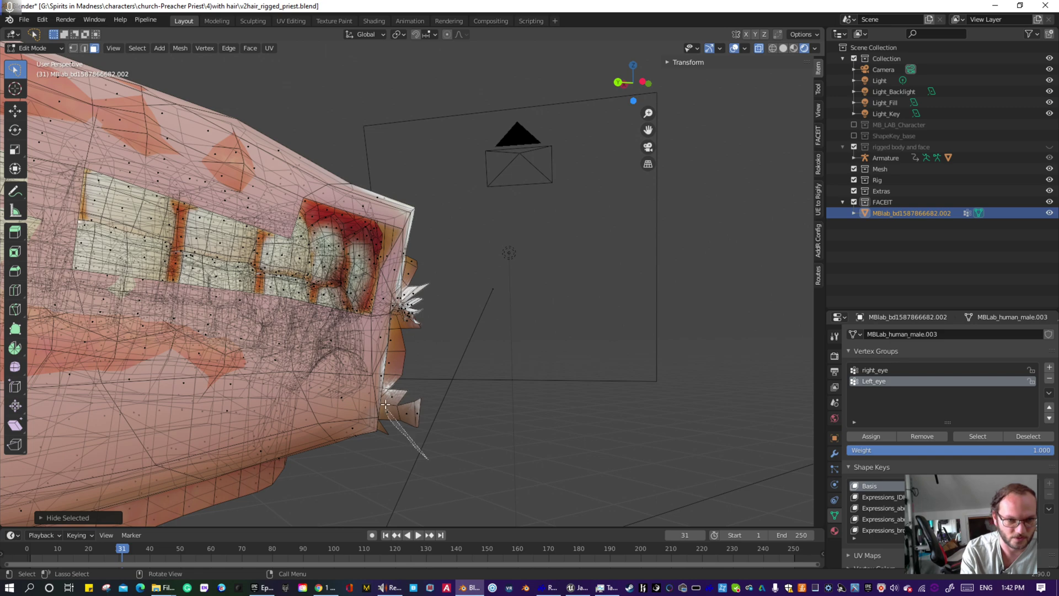
drag(385, 405, 428, 246)
key(h)
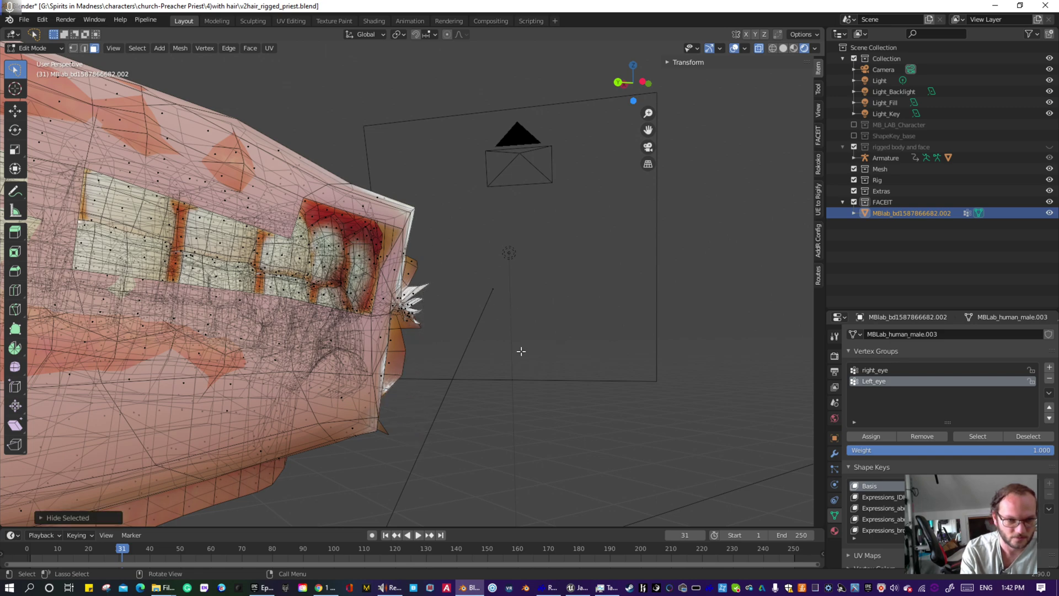
- From the side, lasso-select and hide the loose skin faces floating in front of the mouth and below the lip
scroll(521, 351, down, 3)
middle_drag(522, 351, 454, 355)
mouse_move(720, 466)
mouse_down()
mouse_move(614, 395)
mouse_move(599, 317)
mouse_move(618, 215)
mouse_move(640, 187)
mouse_move(703, 260)
mouse_move(632, 316)
mouse_move(609, 436)
mouse_move(687, 407)
mouse_up()
key(h)
key(h)
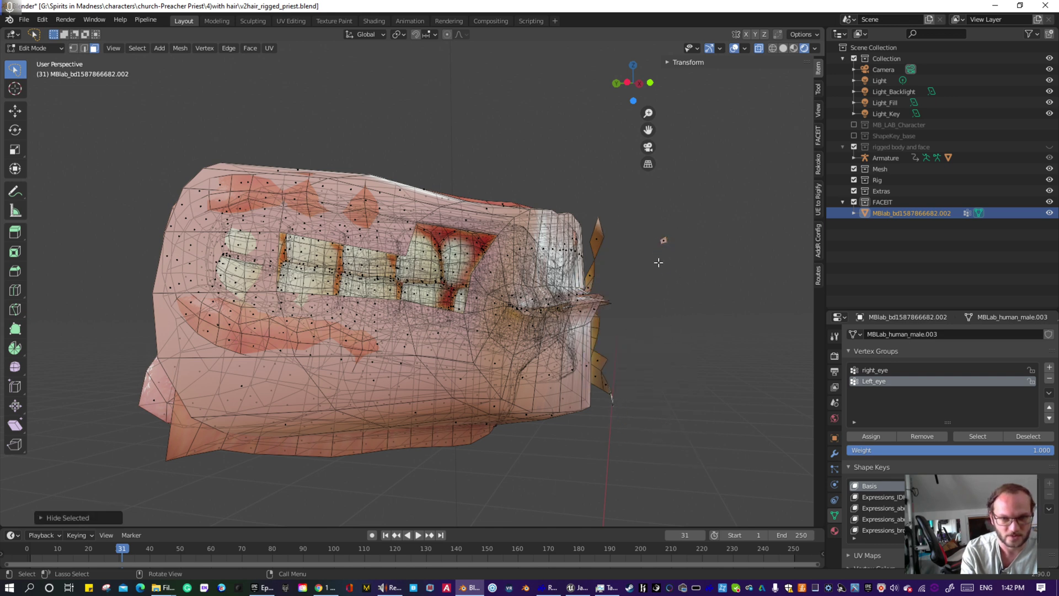
mouse_move(671, 219)
mouse_down()
mouse_move(593, 418)
mouse_move(621, 418)
mouse_up()
key(h)
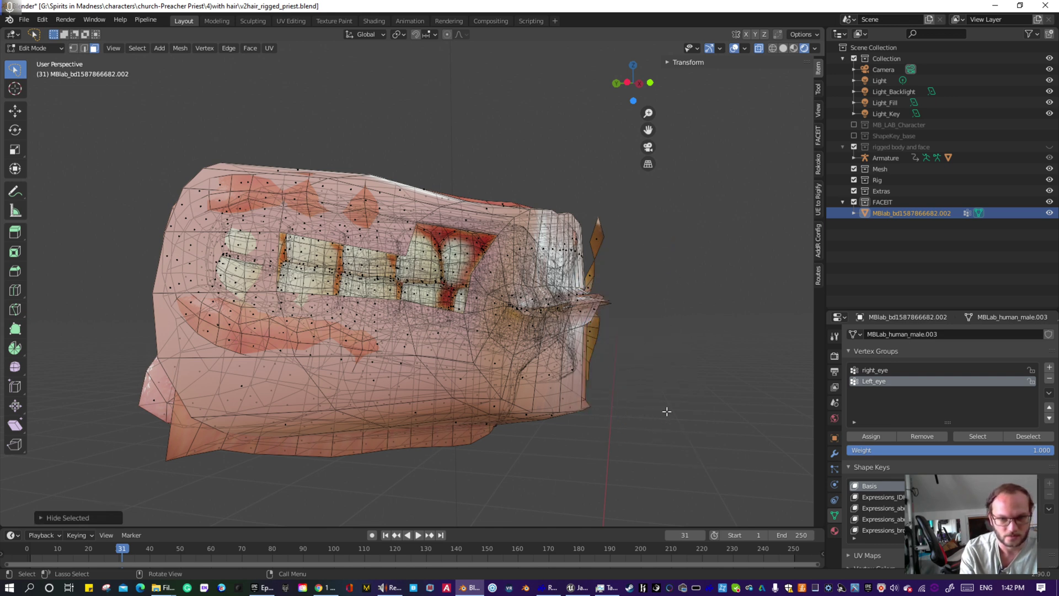
- Hide the hanging tip of the lip flap and the thin upper sliver of faces in front of the mouth
mouse_move(634, 410)
middle_down()
mouse_move(365, 411)
mouse_move(132, 331)
mouse_move(443, 347)
middle_up()
mouse_move(526, 343)
middle_down()
mouse_move(479, 377)
mouse_move(523, 317)
mouse_move(511, 334)
mouse_move(601, 388)
middle_up()
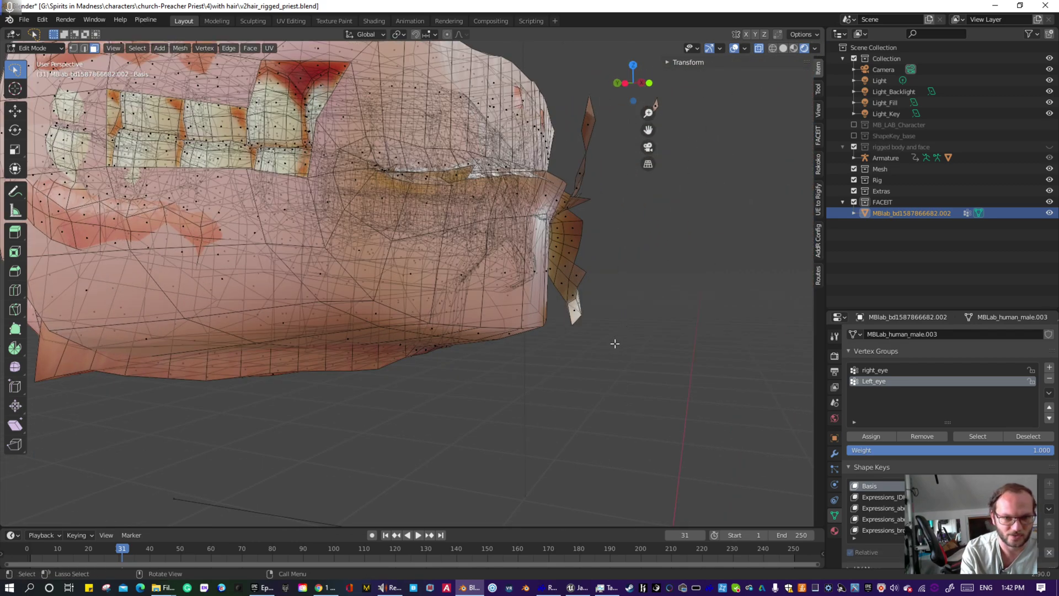
mouse_move(627, 333)
mouse_down()
mouse_move(563, 269)
mouse_move(586, 246)
mouse_up()
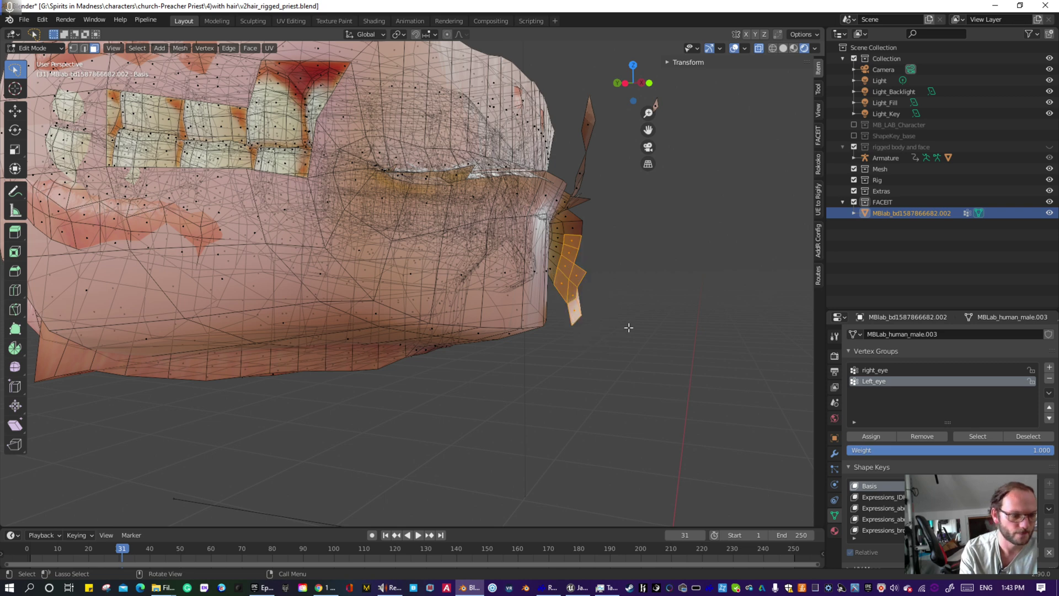
key(h)
mouse_move(565, 271)
mouse_down()
mouse_move(588, 124)
mouse_move(606, 84)
mouse_move(593, 119)
mouse_up()
key(h)
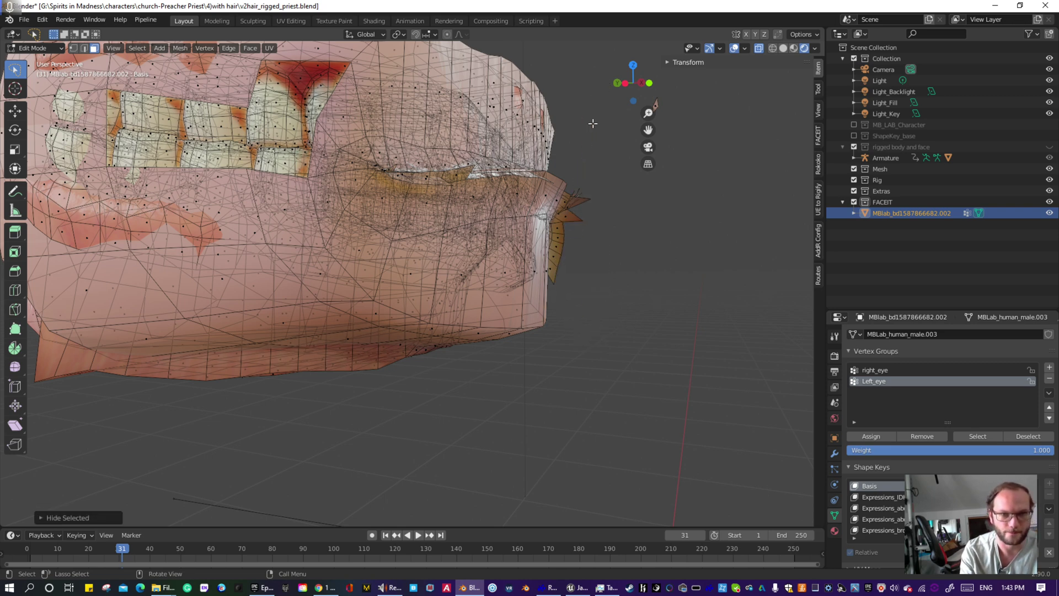
- From the opposite side, lasso-select and hide the fan-shaped cluster of lip faces protruding in front of the mouth
middle_drag(622, 184, 510, 296)
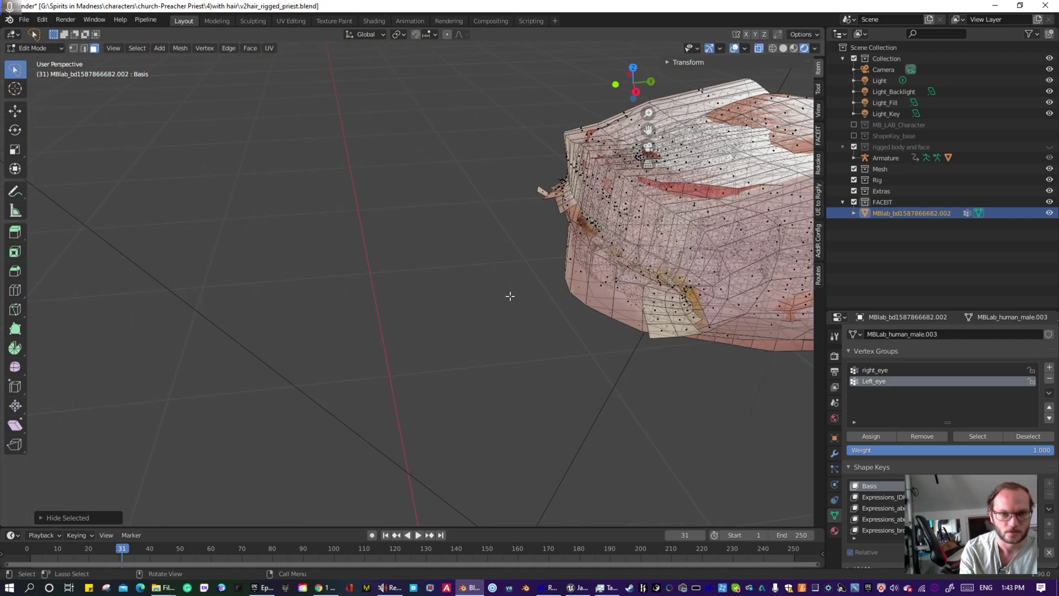
middle_drag(574, 328, 388, 271)
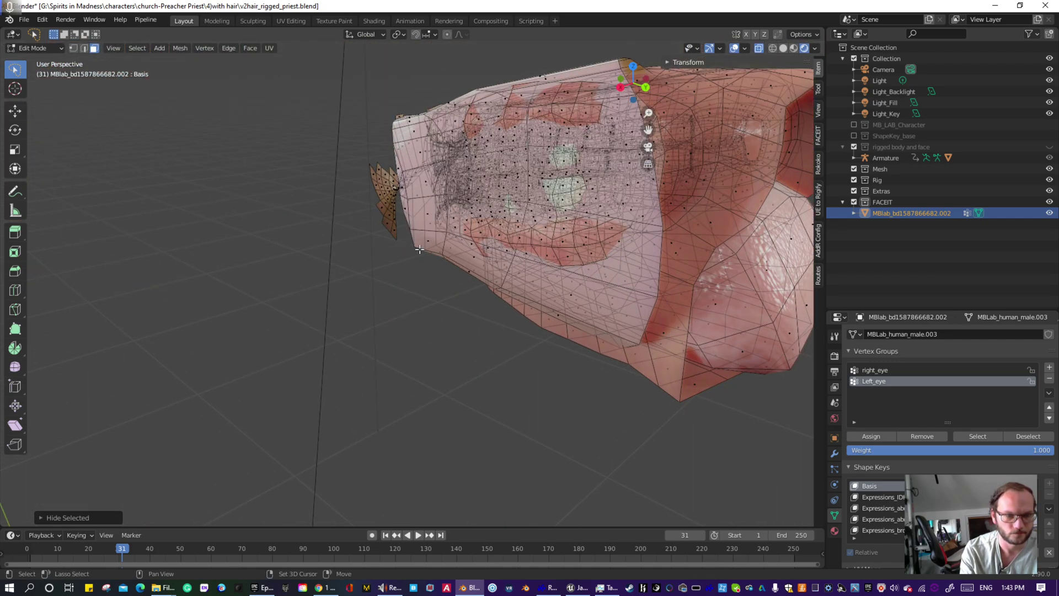
scroll(415, 248, up, 2)
scroll(432, 224, up, 2)
scroll(459, 291, up, 1)
scroll(383, 147, up, 2)
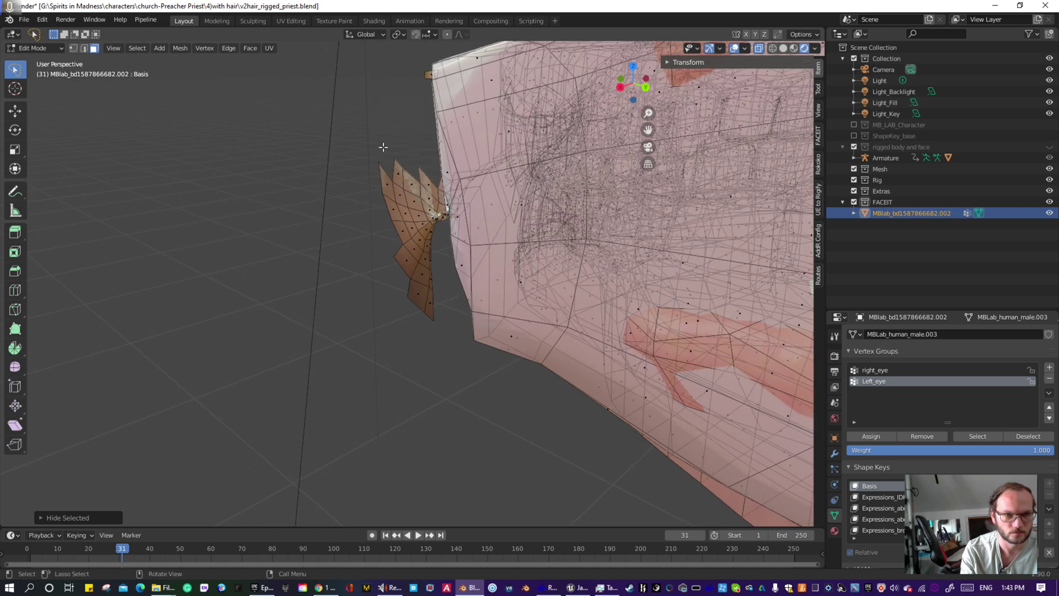
mouse_move(393, 329)
mouse_down()
mouse_move(448, 231)
mouse_move(409, 149)
mouse_move(373, 279)
mouse_up()
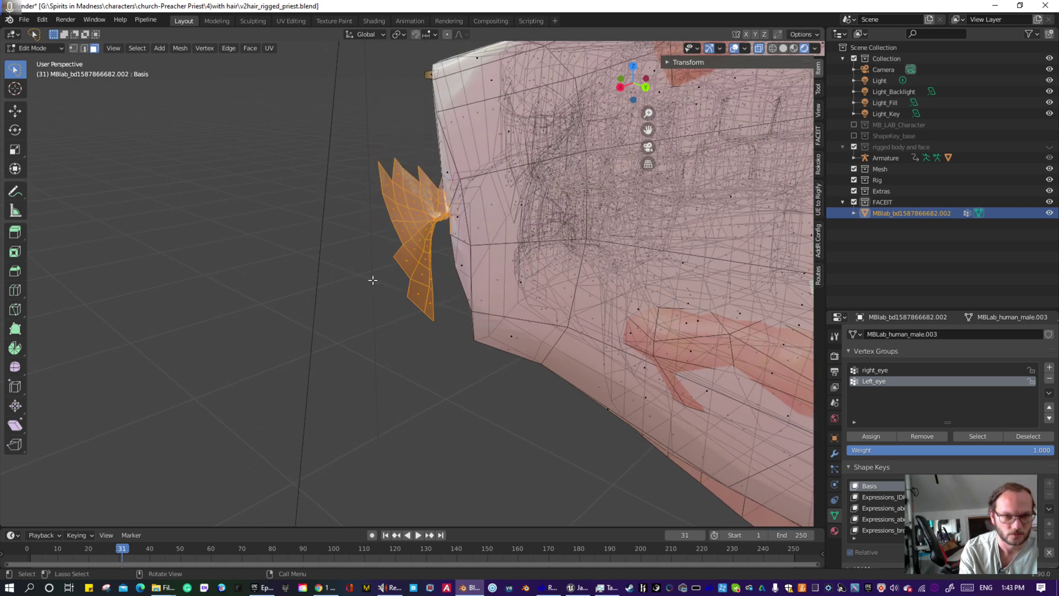
key(h)
- Turn off X-ray display with the front of the mouth mesh in view
middle_drag(384, 346, 541, 328)
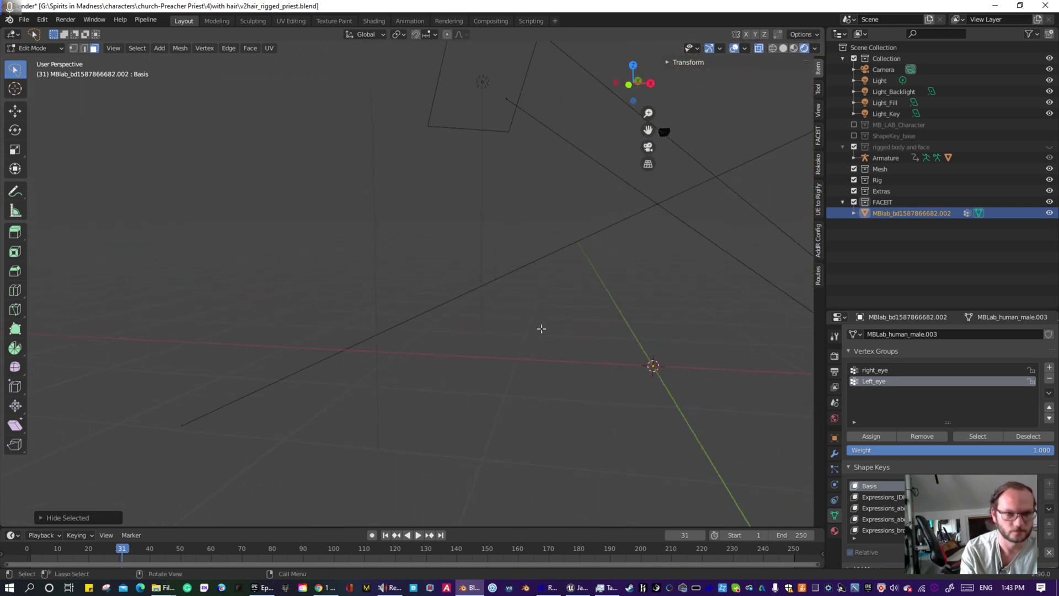
scroll(569, 350, down, 4)
scroll(653, 364, down, 5)
scroll(657, 372, up, 7)
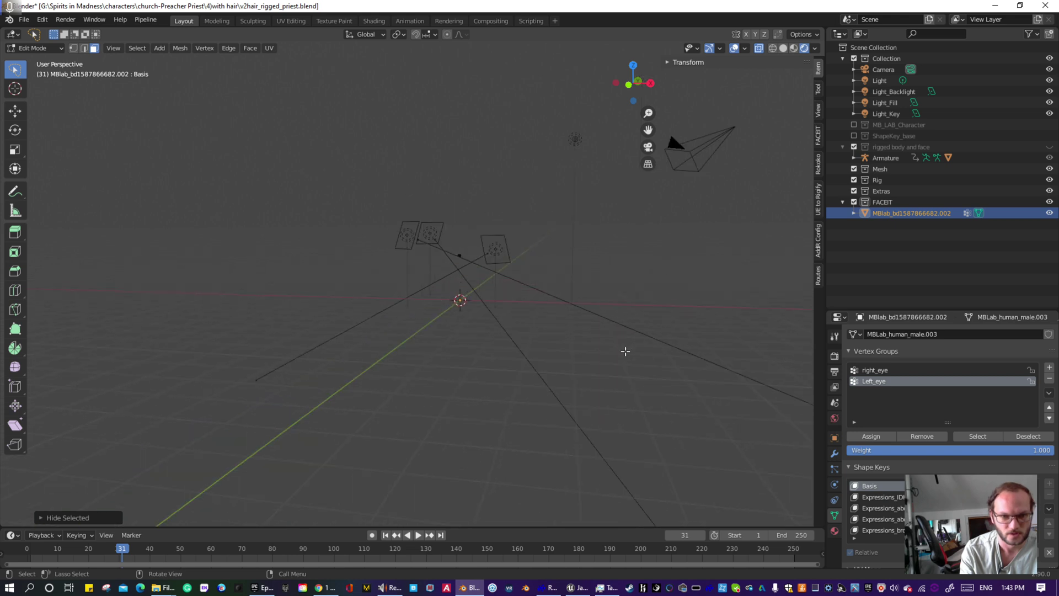
scroll(651, 383, up, 5)
shift+middle_drag(655, 383, 485, 478)
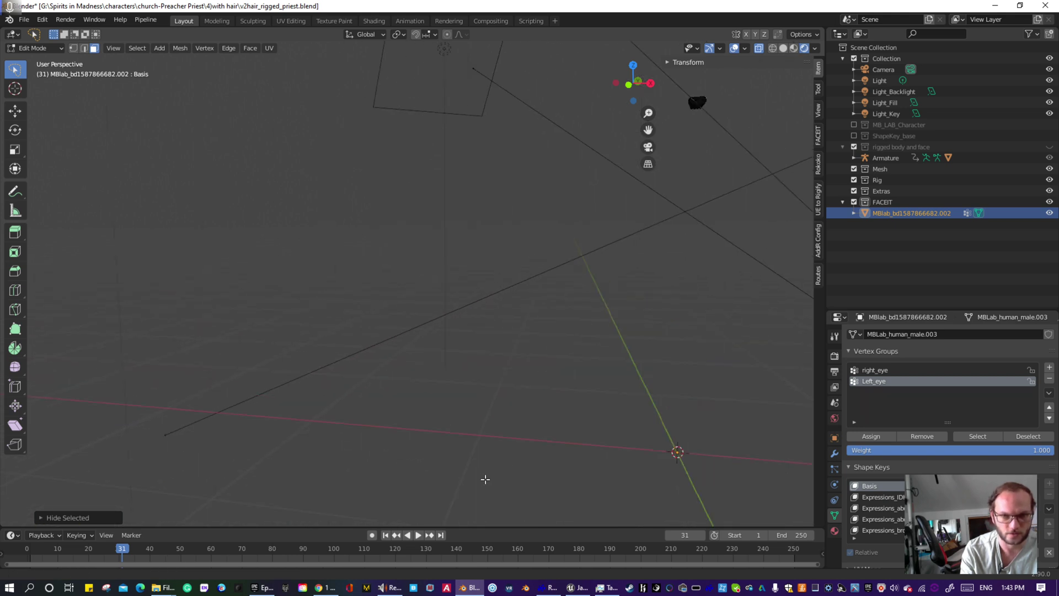
shift+middle_drag(664, 224, 440, 390)
scroll(530, 237, up, 6)
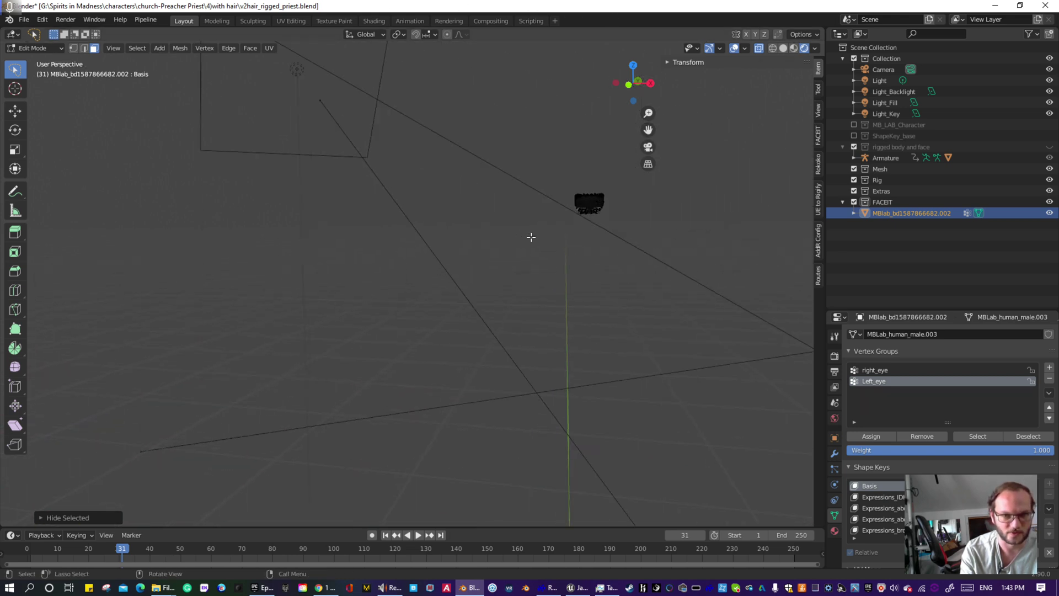
shift+middle_drag(529, 237, 406, 365)
scroll(516, 298, up, 4)
shift+middle_drag(587, 298, 416, 295)
scroll(290, 362, up, 4)
scroll(566, 337, up, 3)
scroll(566, 337, up, 3)
click(759, 49)
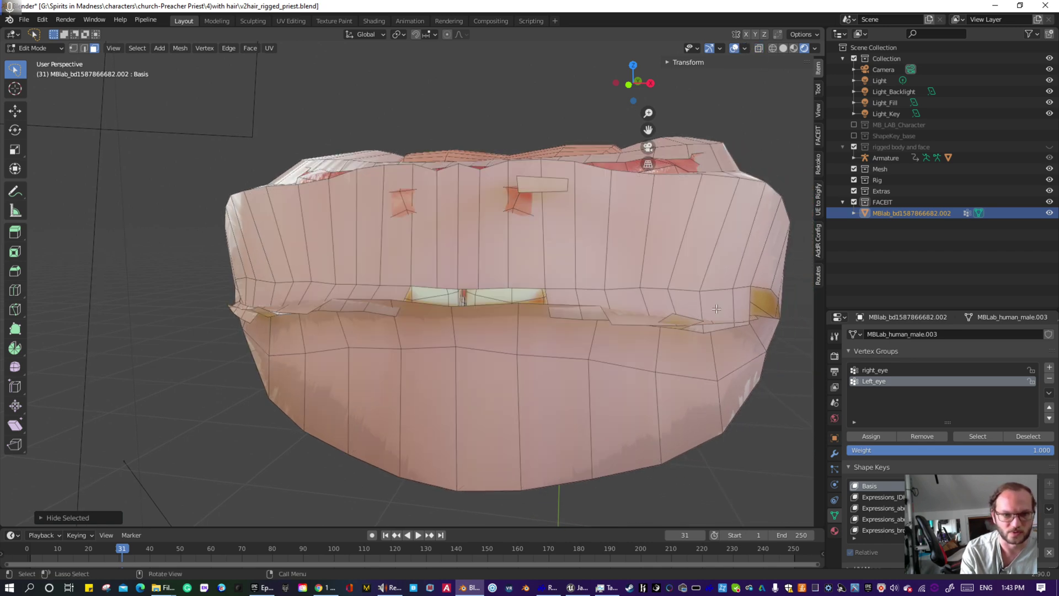
- Hide the skin faces covering the front of the upper teeth and those covering the lower teeth
shift+middle_drag(716, 309, 348, 182)
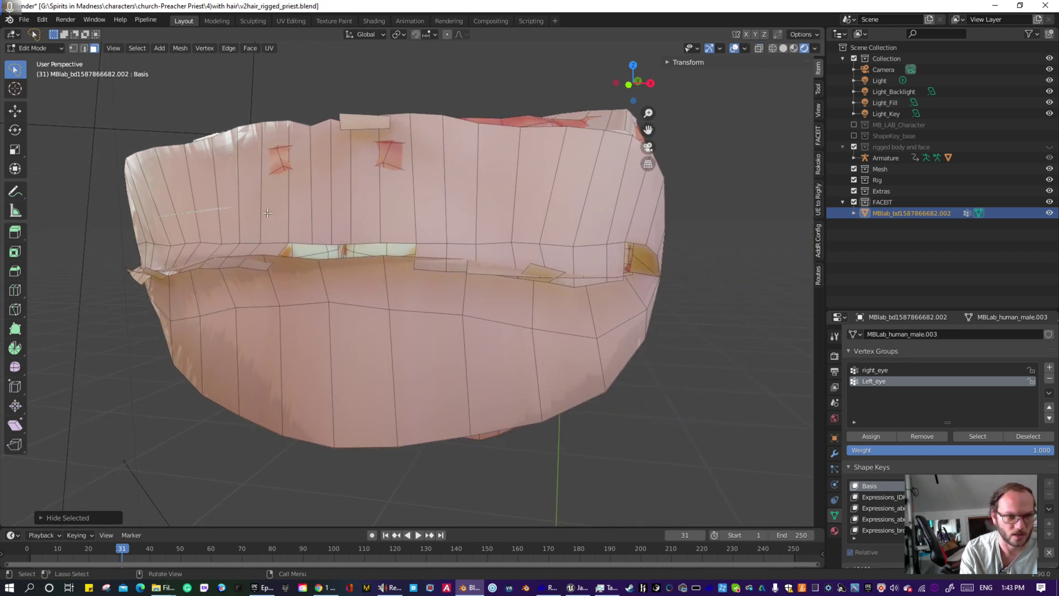
drag(267, 213, 583, 241)
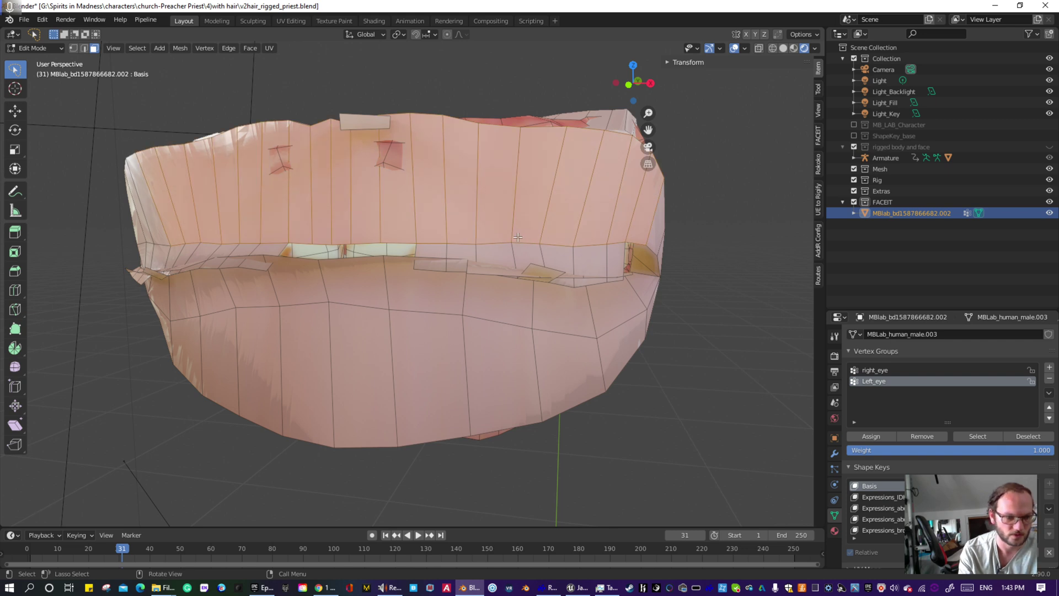
key(h)
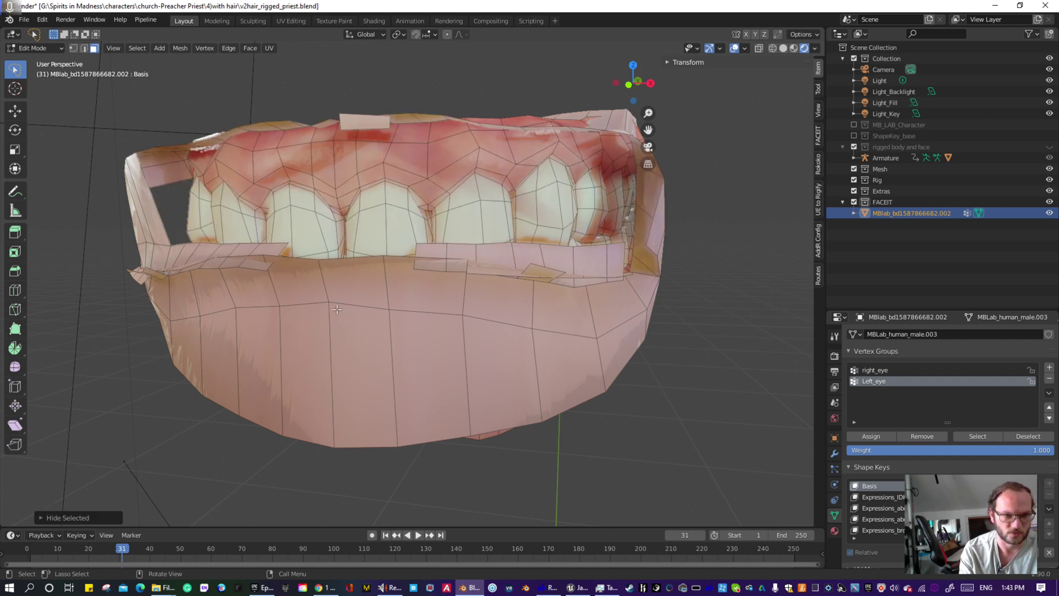
mouse_move(207, 347)
ctrl+right_down()
mouse_move(574, 361)
mouse_move(498, 311)
mouse_move(331, 293)
mouse_move(182, 298)
mouse_move(187, 331)
ctrl+right_up()
key(h)
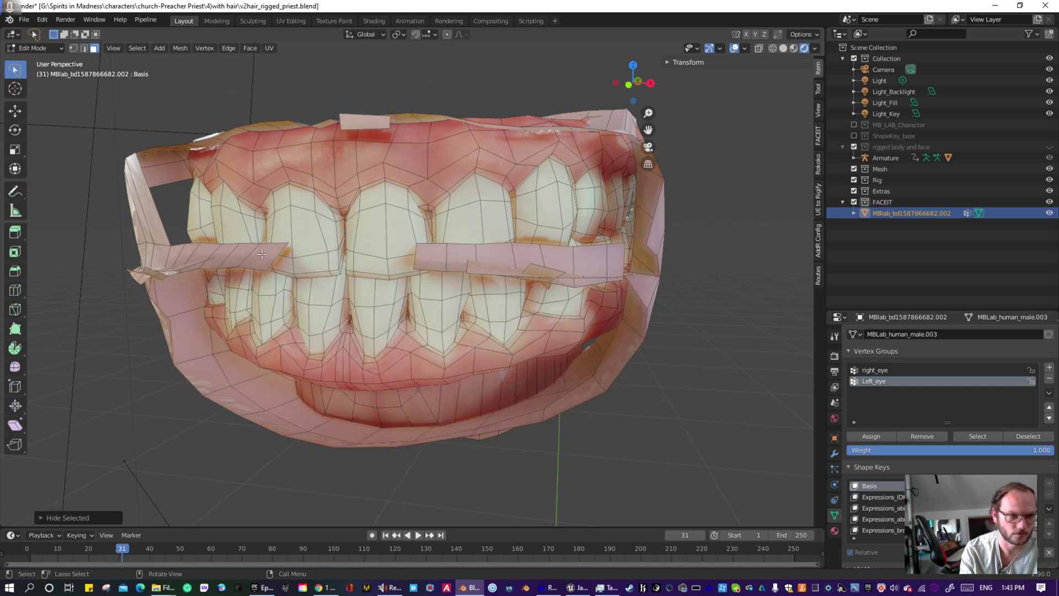
- Hide the leftover lip strips across the teeth on both sides and the cheek faces at one mouth corner
ctrl+right_drag(150, 279, 182, 283)
key(h)
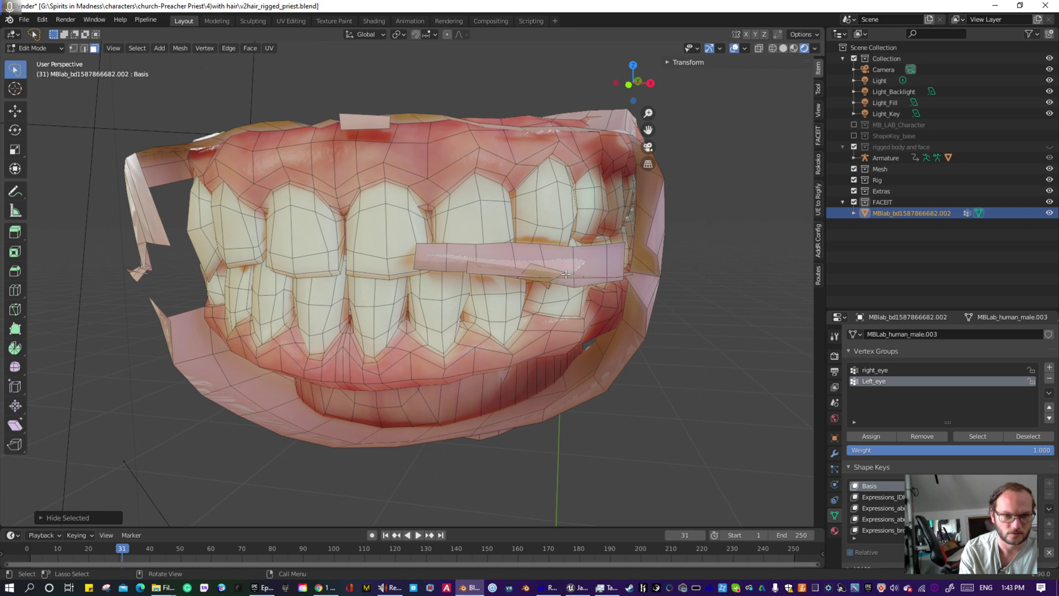
ctrl+right_drag(567, 274, 431, 258)
key(h)
mouse_move(430, 258)
middle_down()
mouse_move(320, 337)
mouse_move(450, 327)
middle_up()
click(452, 343)
key(h)
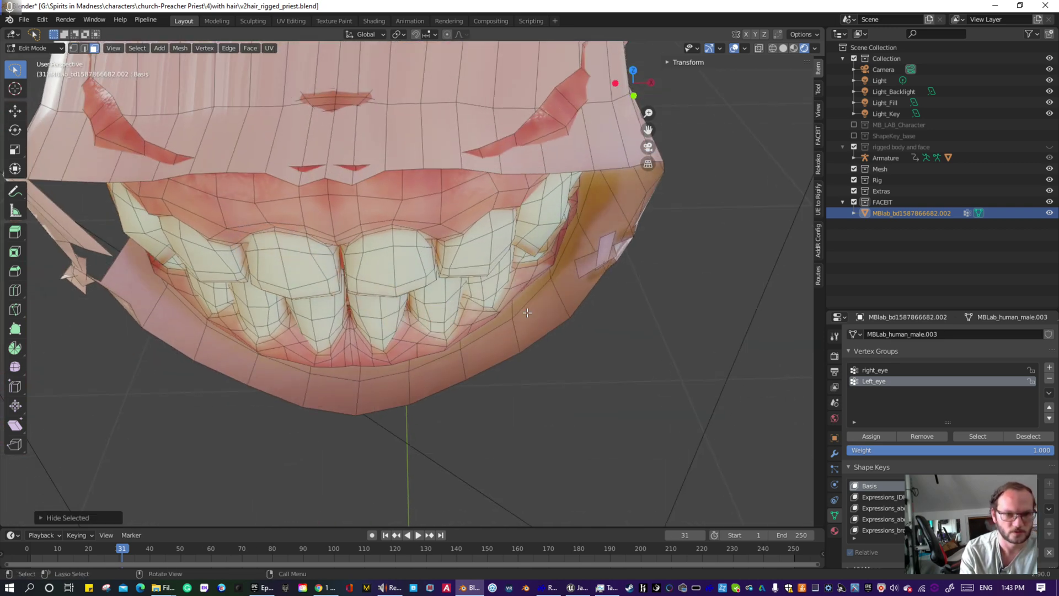
ctrl+right_drag(584, 282, 657, 300)
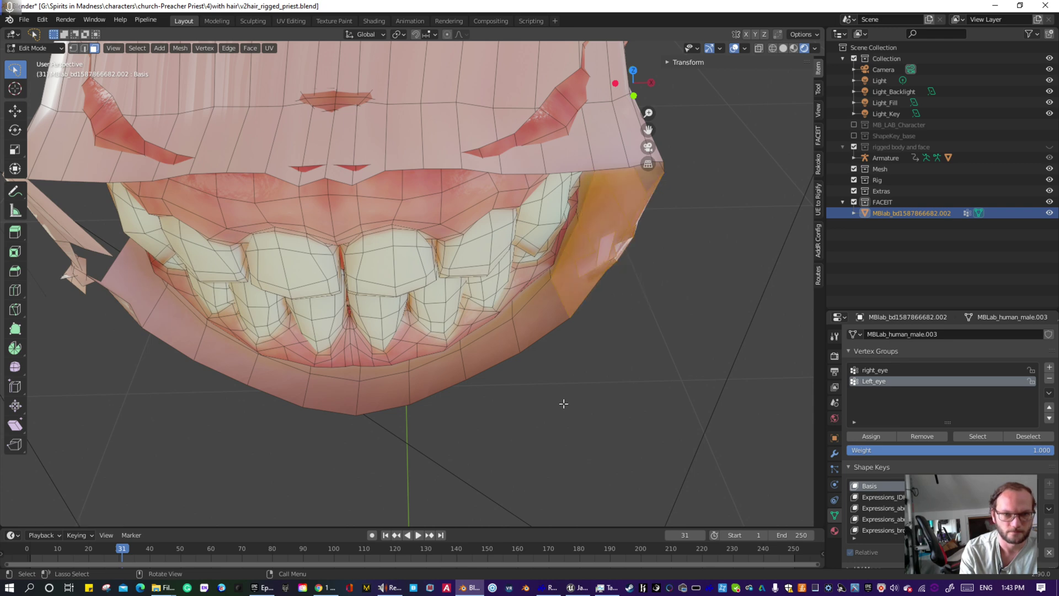
key(h)
- From above, select and hide the rows of skin faces covering the top of the tongue
mouse_move(555, 374)
middle_down()
mouse_move(554, 300)
mouse_move(585, 475)
mouse_move(654, 392)
mouse_move(643, 378)
mouse_move(286, 439)
mouse_move(315, 379)
middle_up()
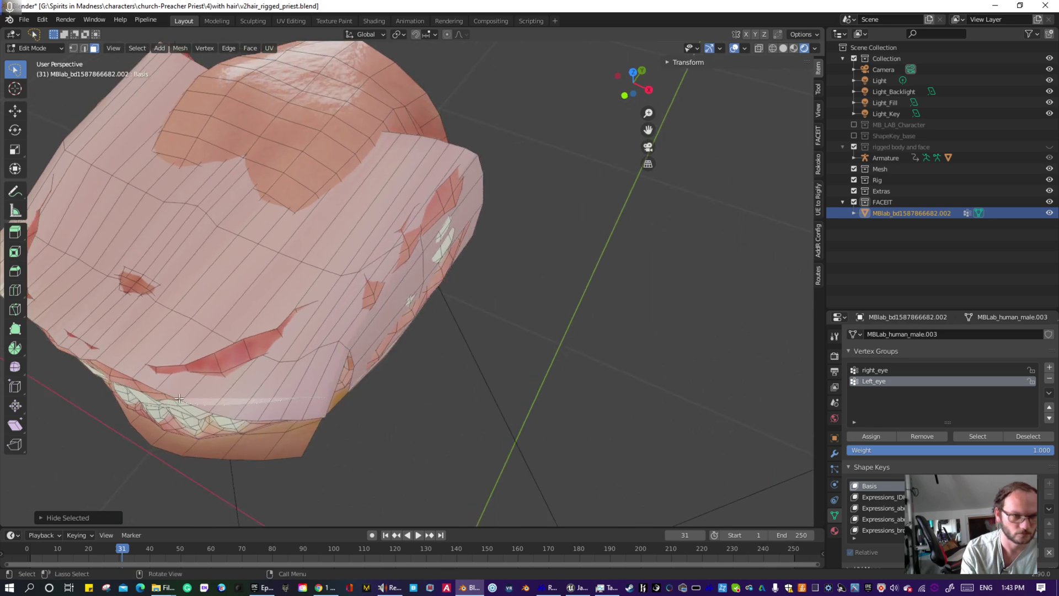
click(276, 374)
click(246, 276)
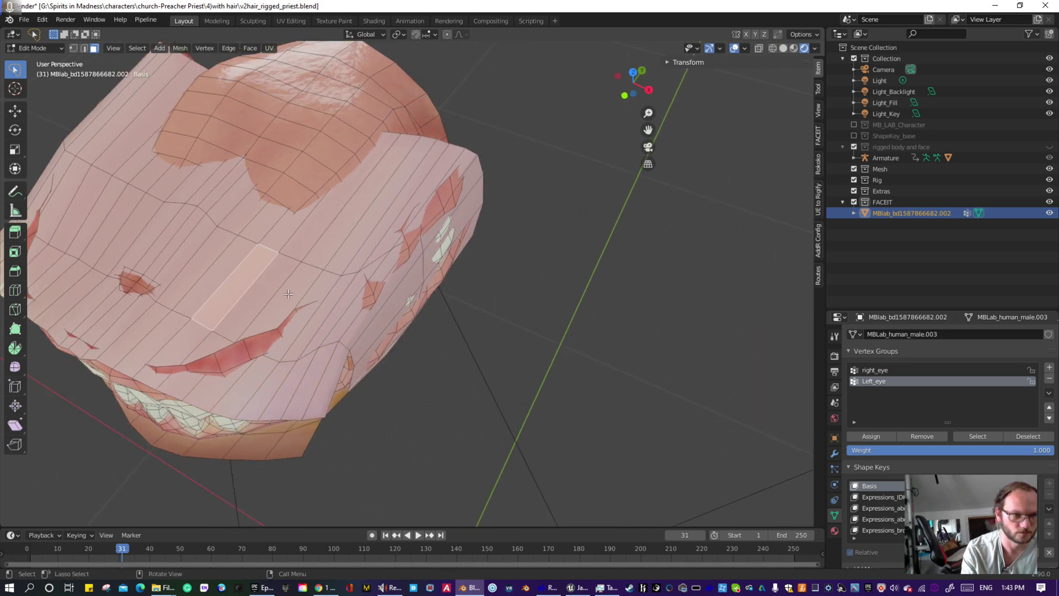
alt+shift+click(150, 224)
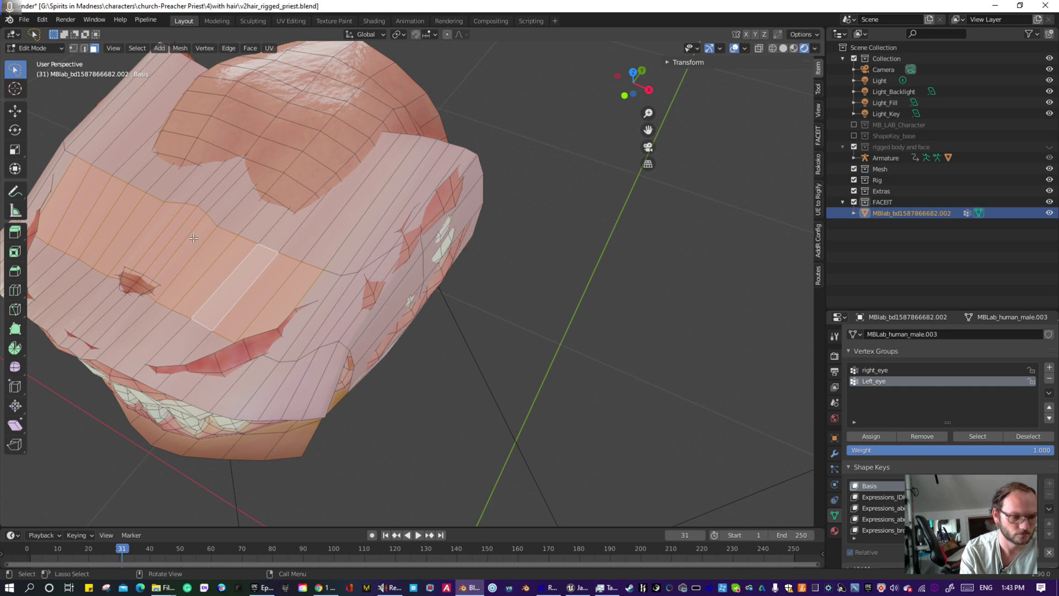
key(h)
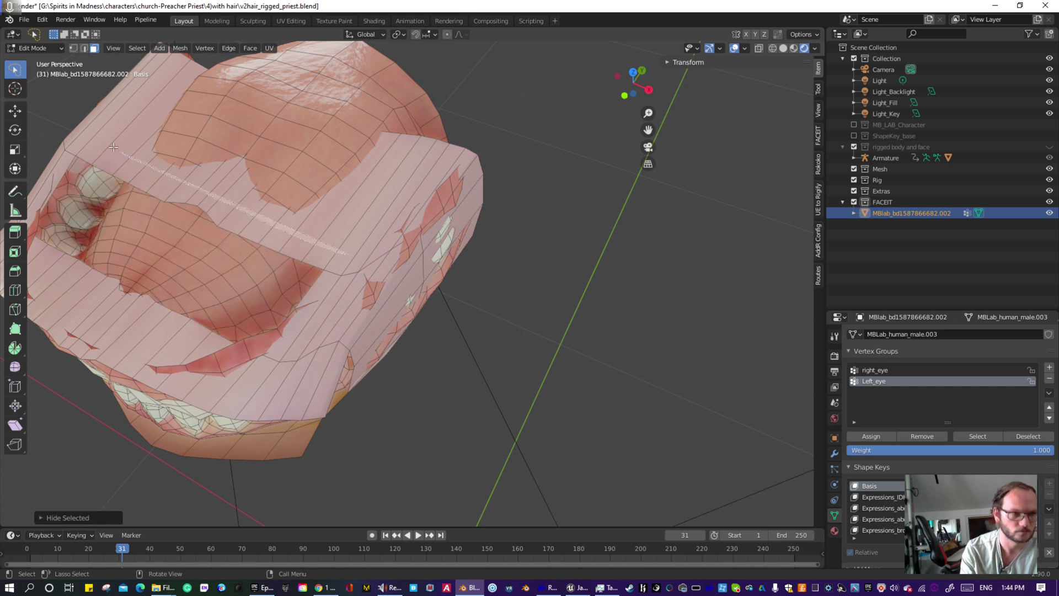
key(h)
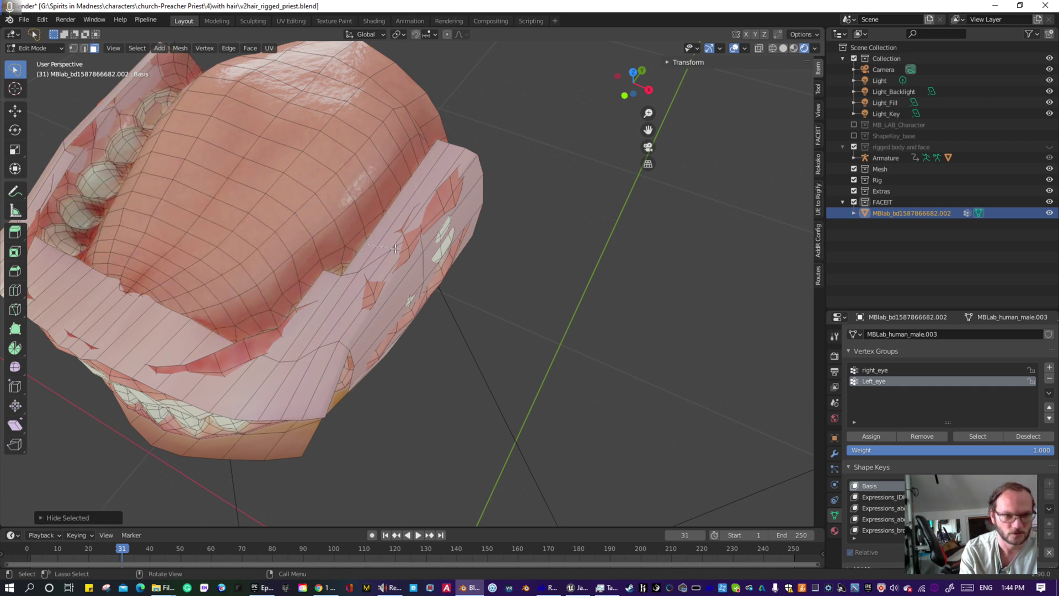
- Undo the last hide on the mouth's side and hide the skin rows covering the upper gums there and near the front corner
key(h)
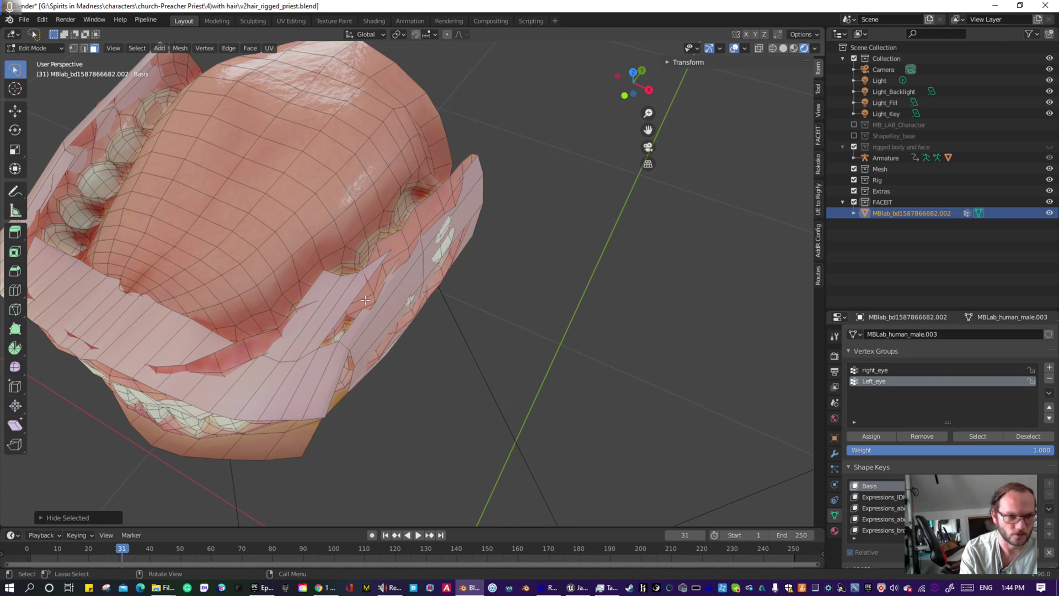
key(ctrl+z)
middle_drag(374, 293, 285, 280)
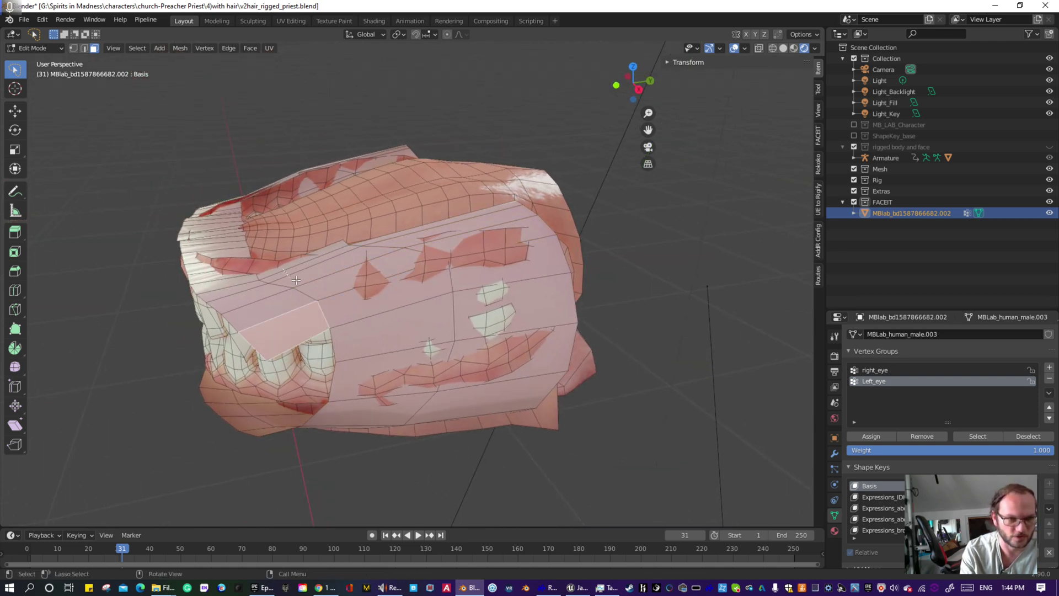
drag(339, 309, 337, 322)
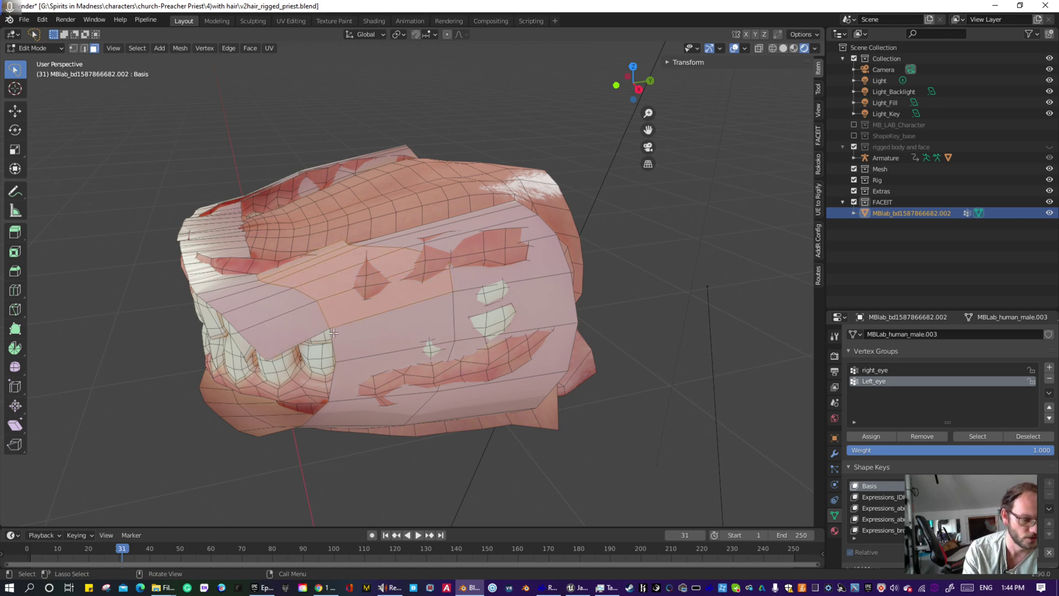
key(h)
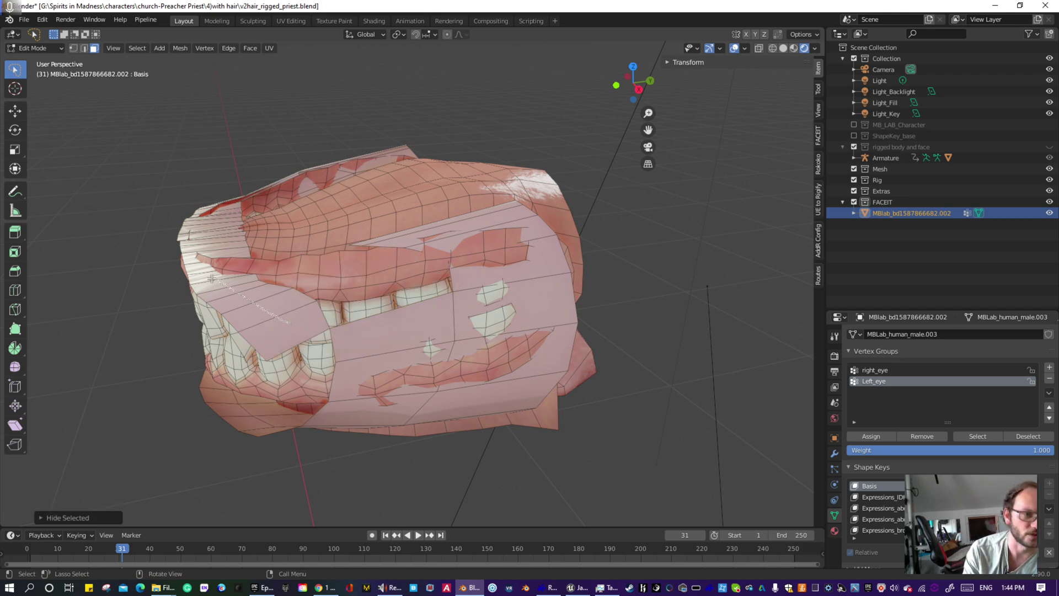
drag(211, 279, 216, 281)
key(h)
- Hide the strip of skin faces across the front of the upper gums and the leftover face at its end
middle_drag(240, 299, 355, 324)
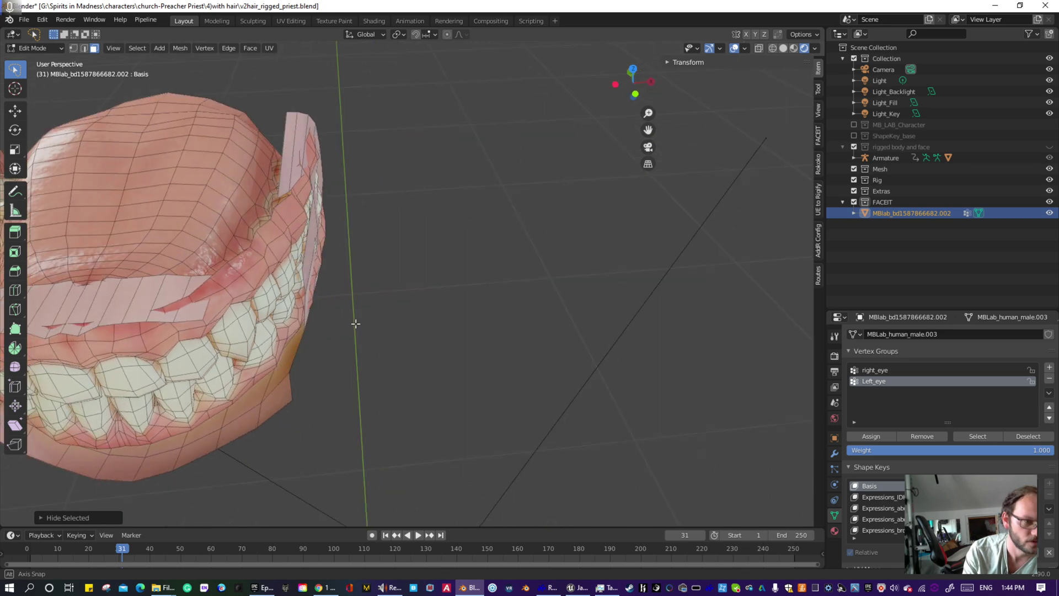
middle_drag(188, 302, 409, 277)
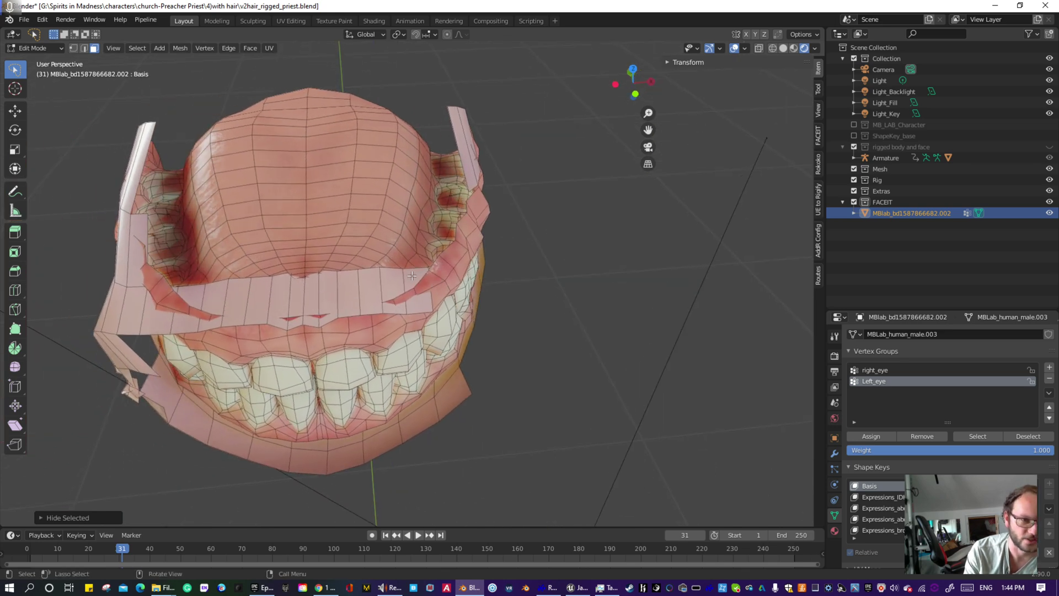
drag(217, 293, 257, 317)
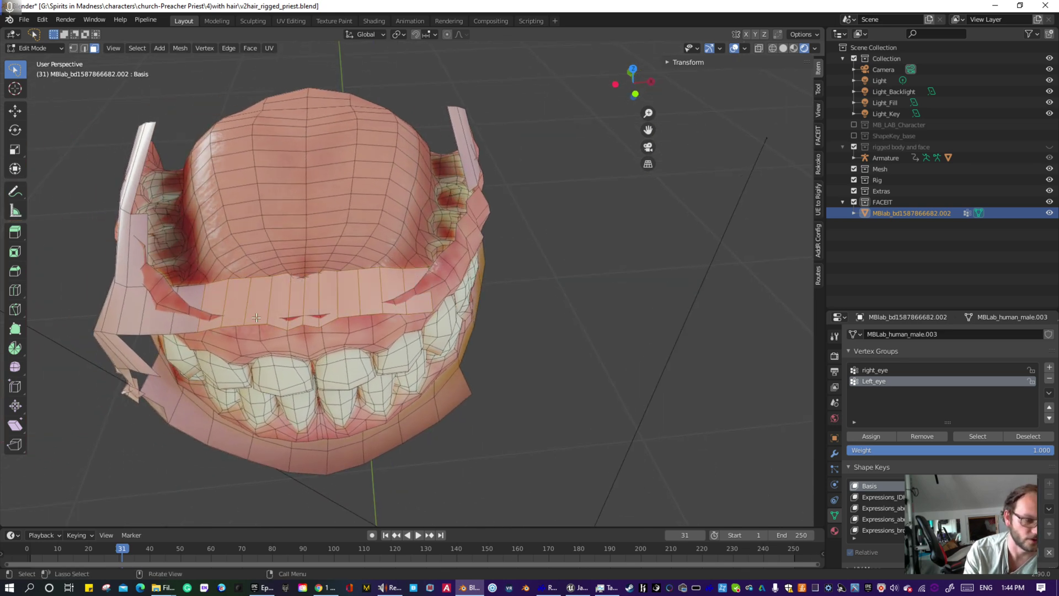
key(h)
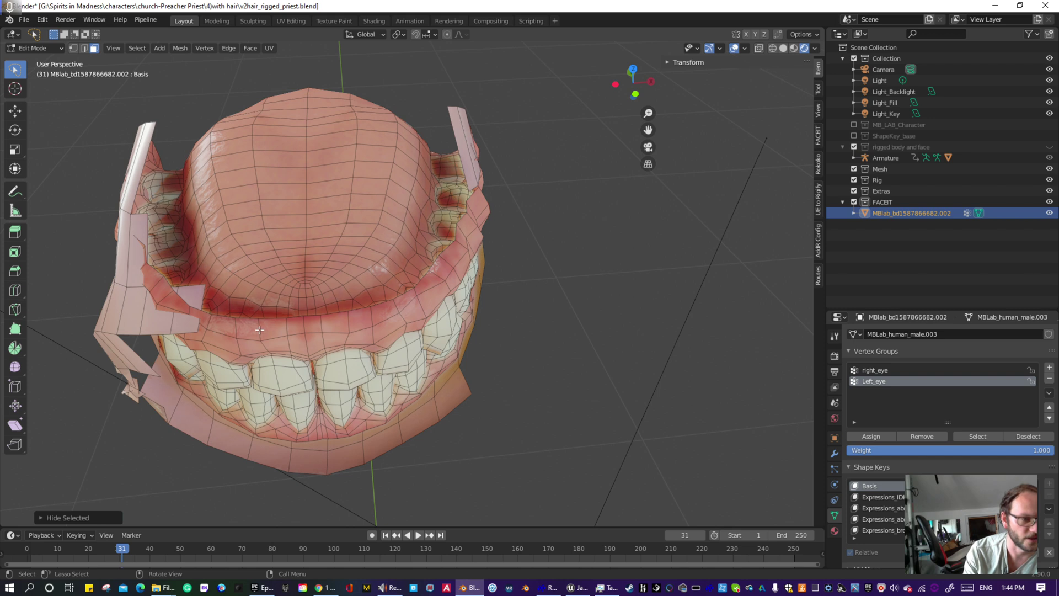
click(192, 299)
key(h)
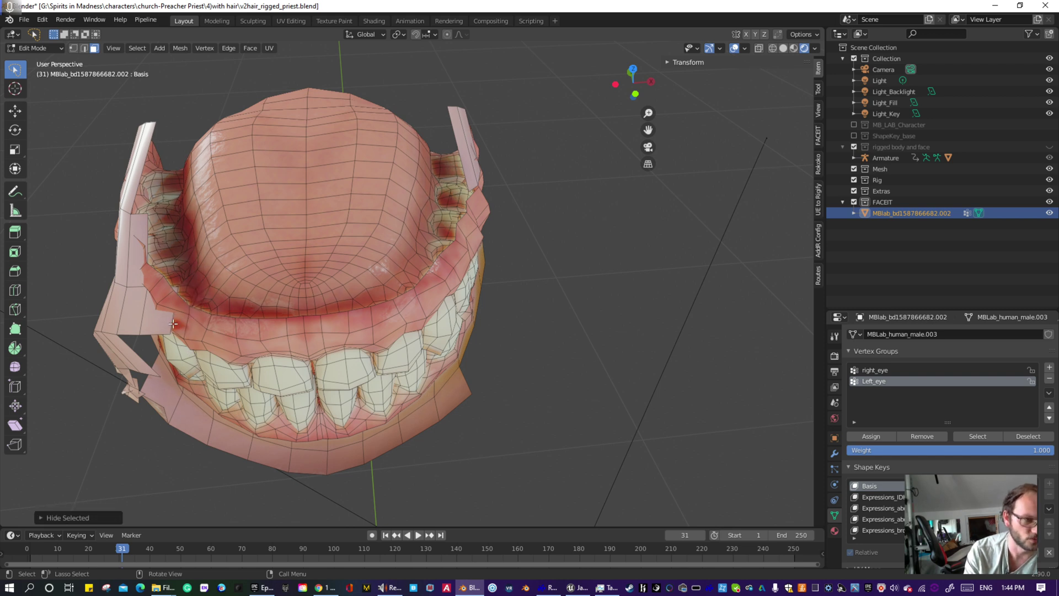
- Hide the cheek faces beside the upper gums and the skin flap covering the side teeth at the same mouth corner
drag(107, 318, 142, 302)
key(h)
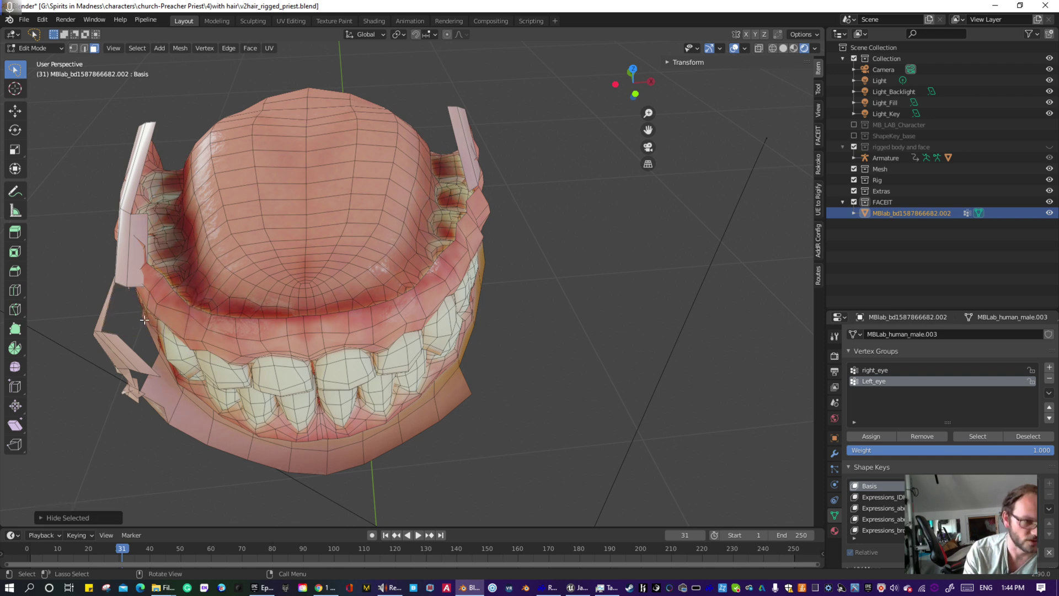
mouse_move(124, 323)
shift+middle_down()
mouse_move(282, 293)
mouse_move(376, 244)
shift+middle_up()
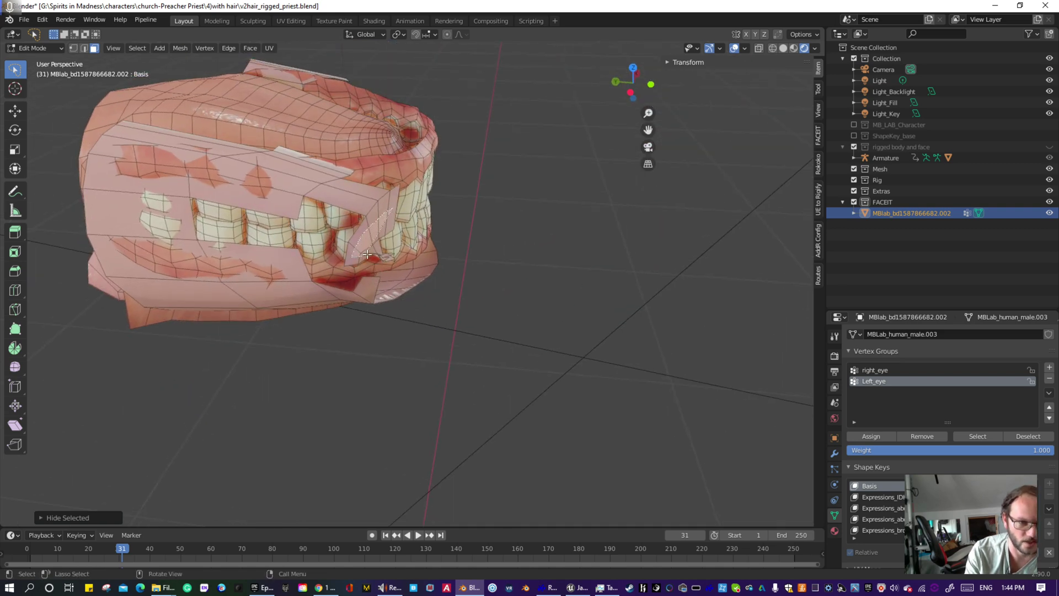
drag(375, 250, 387, 254)
middle_drag(414, 260, 345, 245)
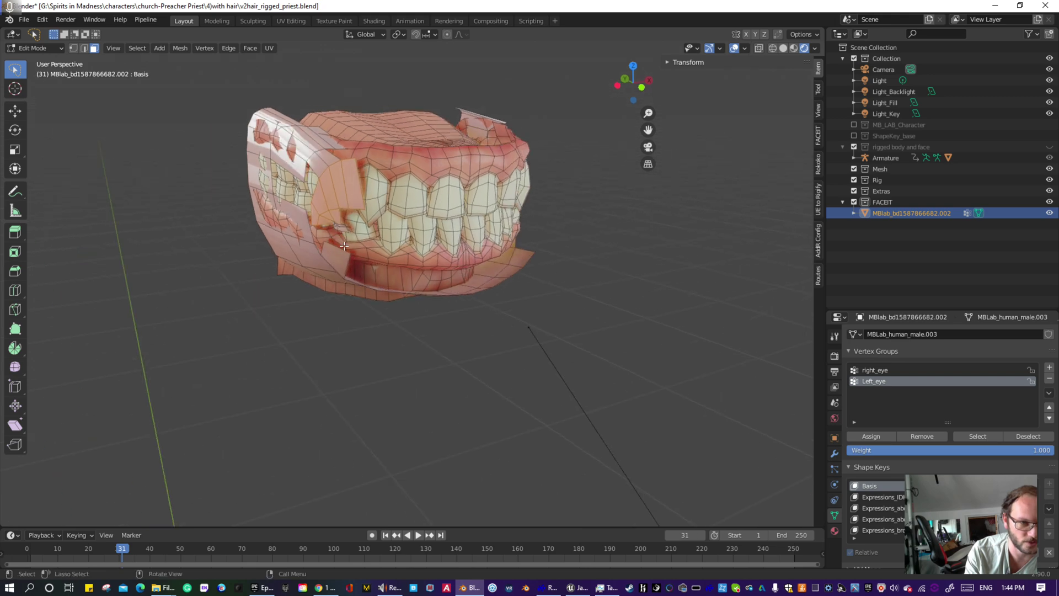
scroll(344, 245, up, 2)
key(h)
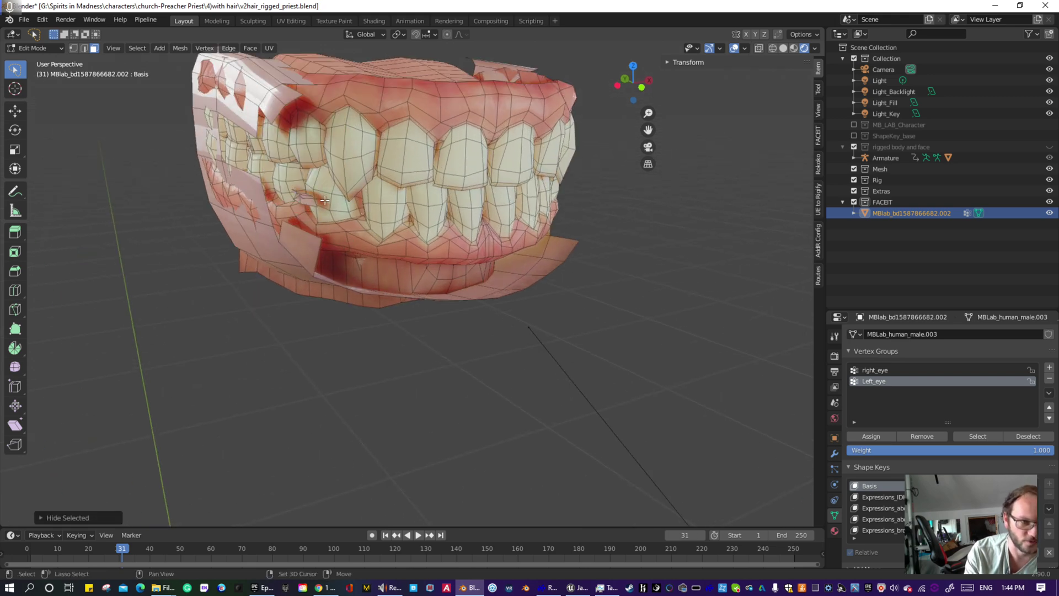
- Select and hide the small floating skin fragments and the leftover lower flap in front of the mouth corner
shift+middle_drag(325, 200, 466, 214)
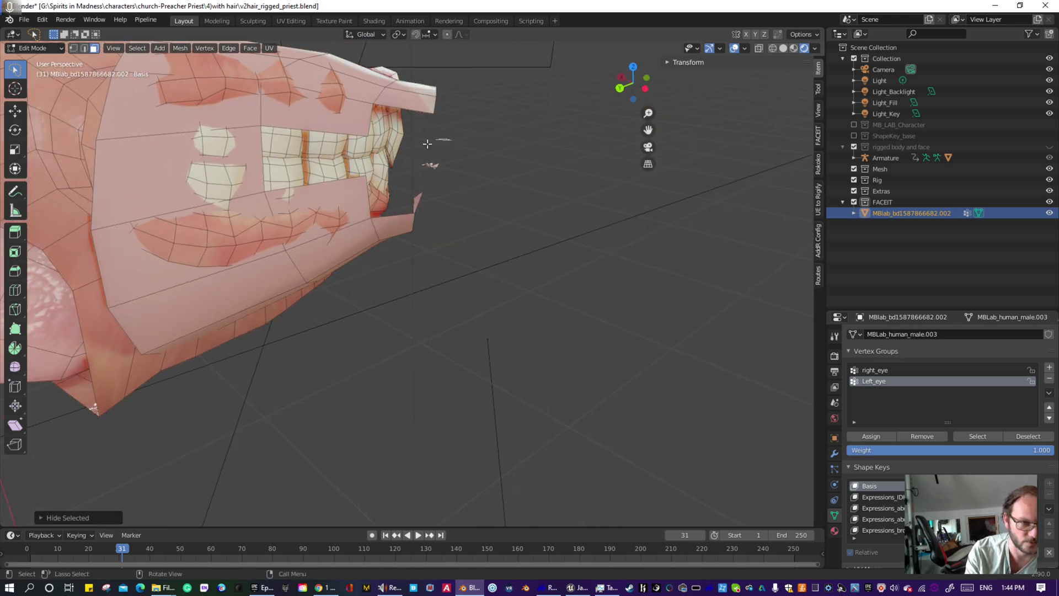
mouse_move(427, 143)
mouse_down()
mouse_move(411, 257)
mouse_move(448, 249)
mouse_up()
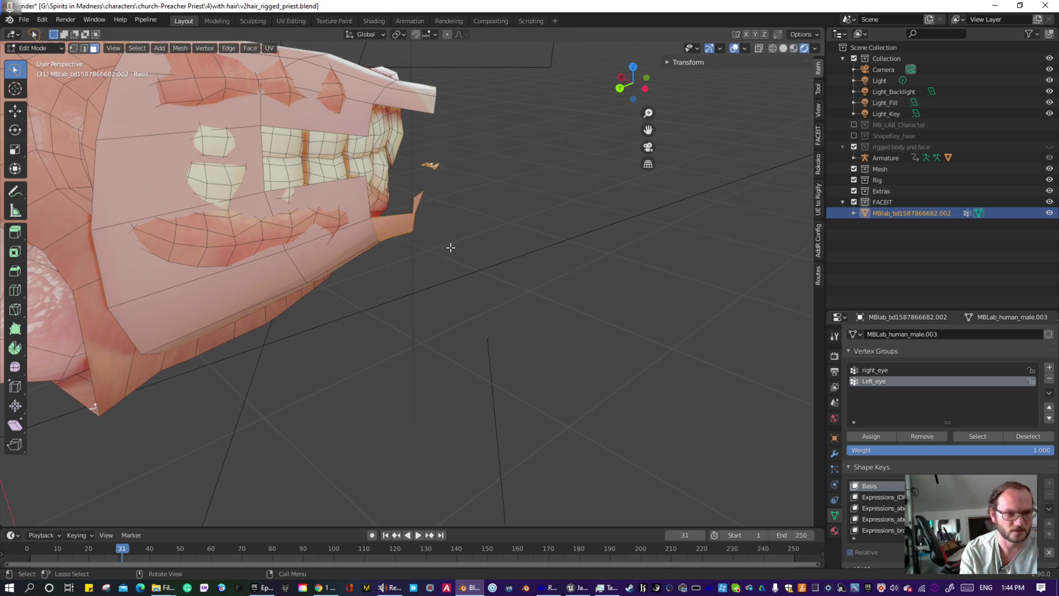
key(h)
- Select the faces along the front edge of the skin strip below the lower gums
scroll(439, 241, up, 3)
mouse_move(435, 218)
middle_down()
mouse_move(478, 210)
mouse_move(449, 263)
mouse_move(442, 227)
middle_up()
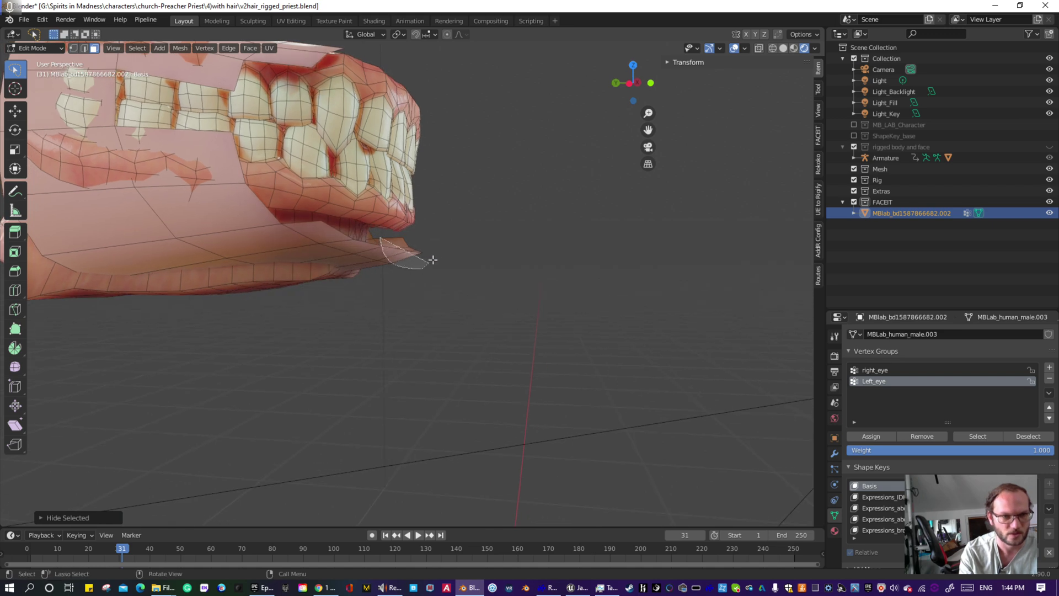
drag(433, 259, 437, 262)
middle_drag(471, 263, 409, 302)
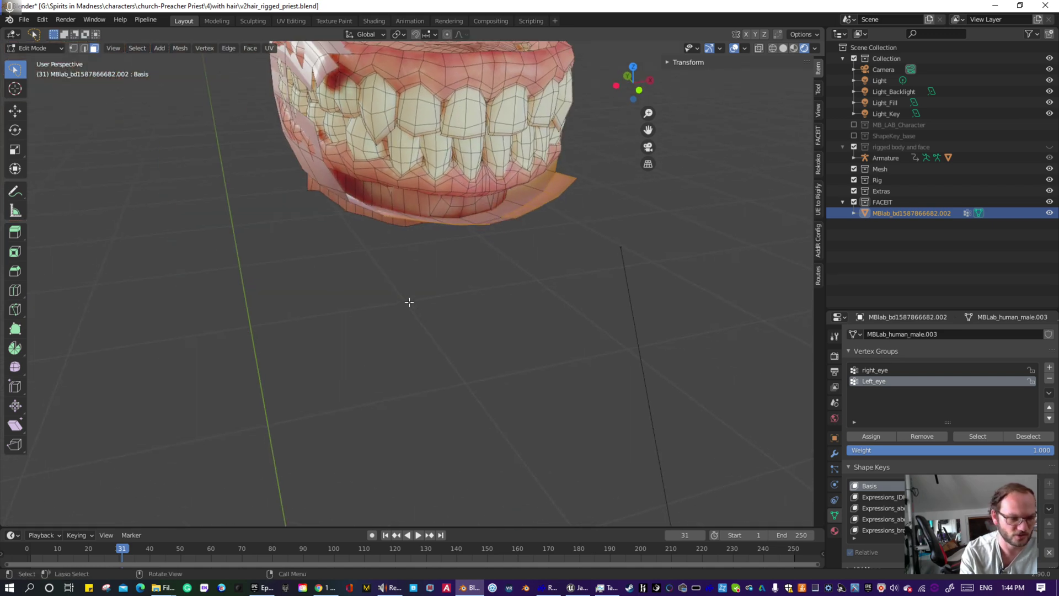
middle_drag(642, 249, 329, 264)
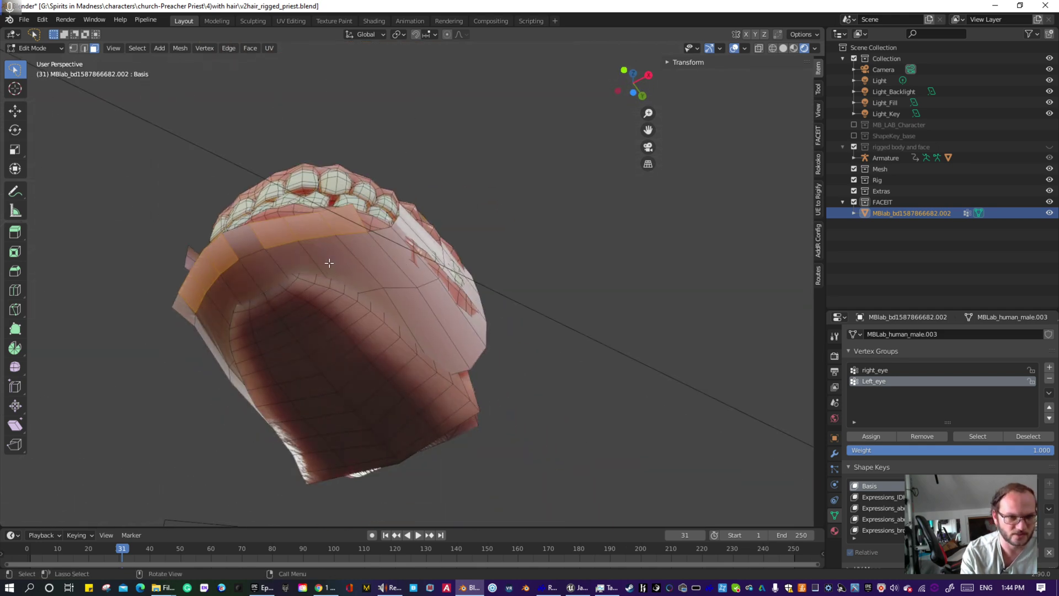
- Hide the leftover skin faces covering the underside and front of the lower gums
drag(392, 247, 388, 266)
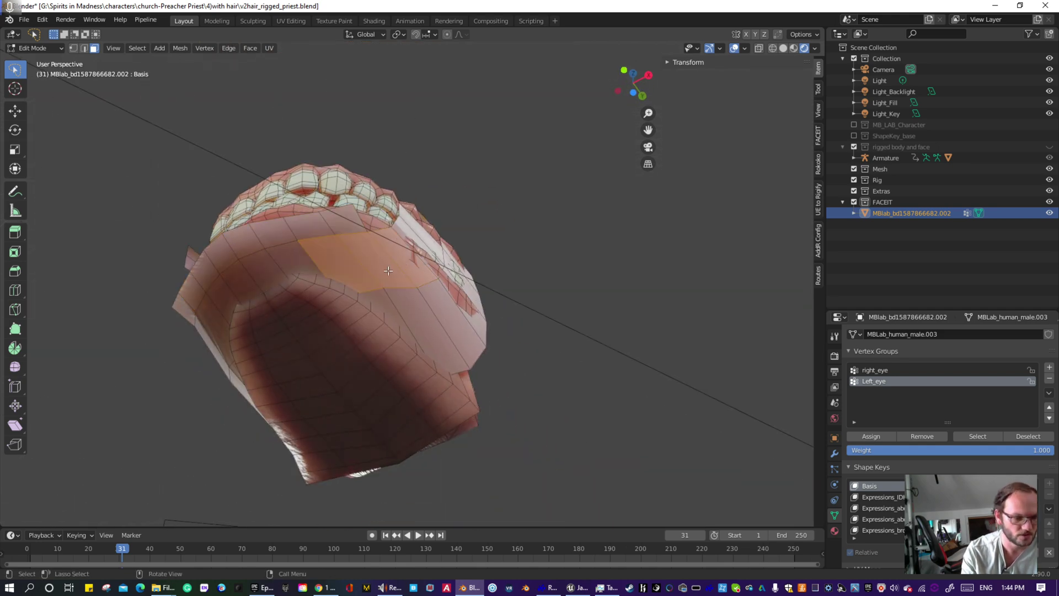
key(h)
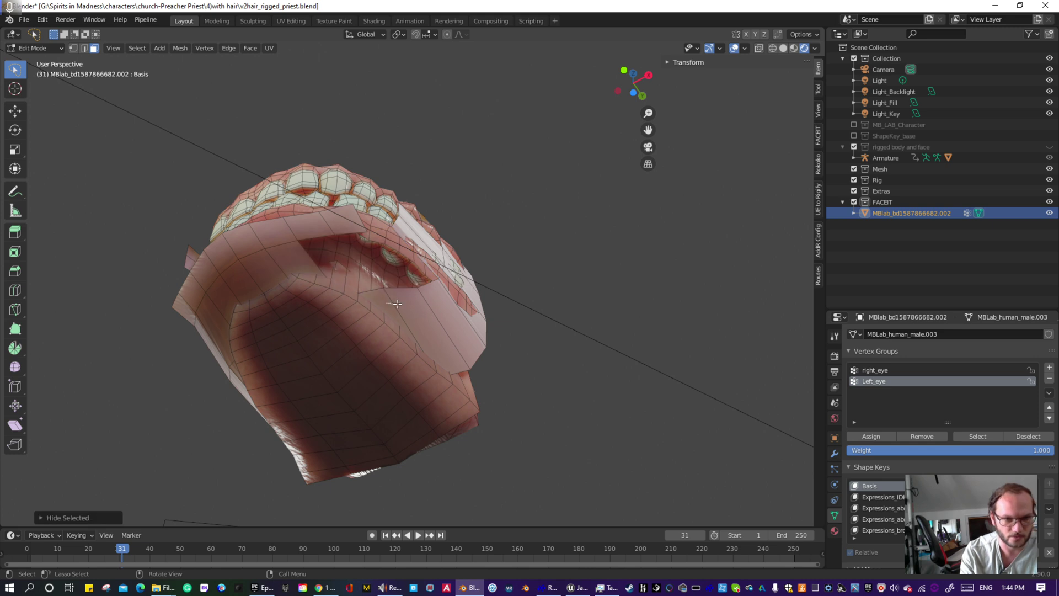
drag(448, 301, 347, 250)
key(h)
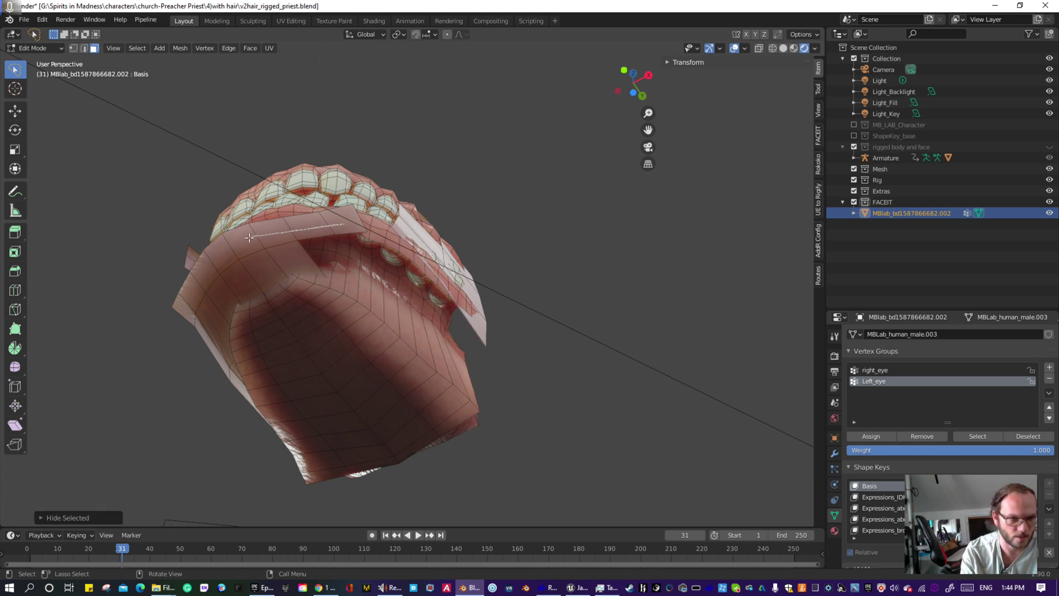
drag(250, 237, 226, 255)
key(h)
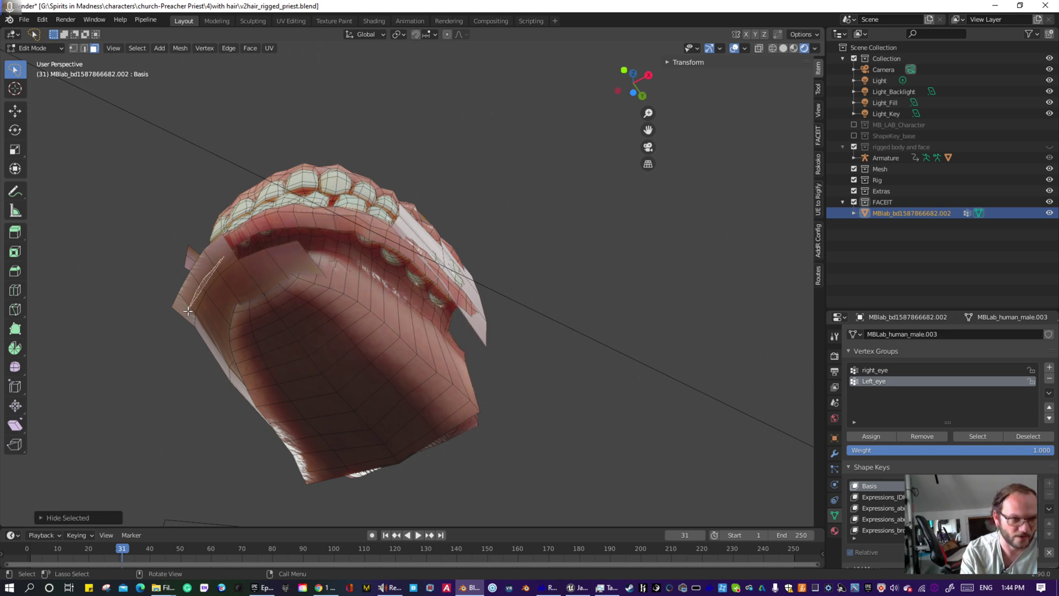
key(h)
drag(188, 312, 203, 310)
key(h)
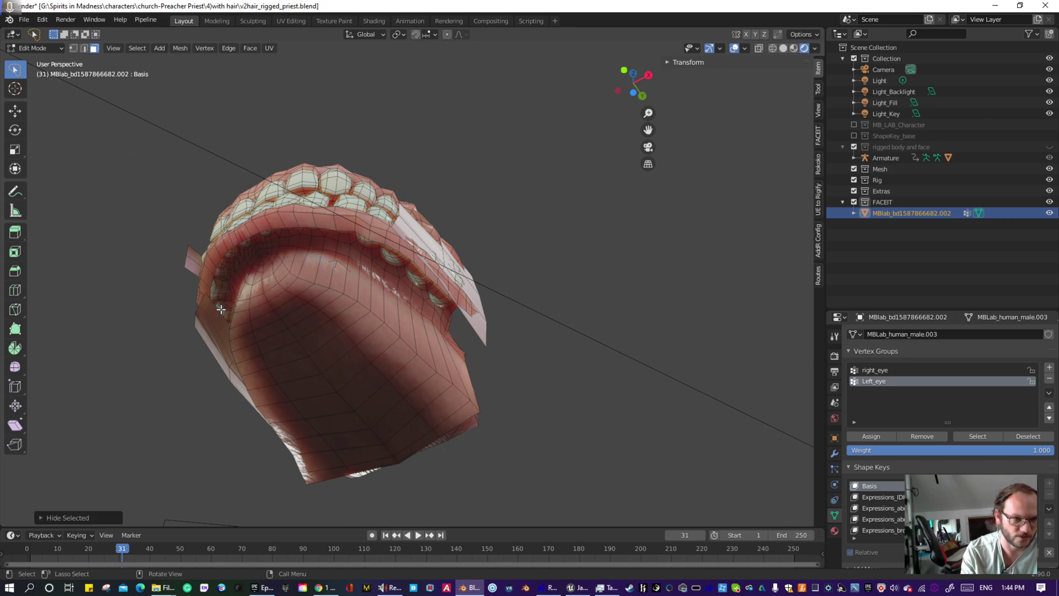
- Hide the large leftover skin faces along the right side of the jaw and over the right back teeth
middle_drag(199, 303, 358, 342)
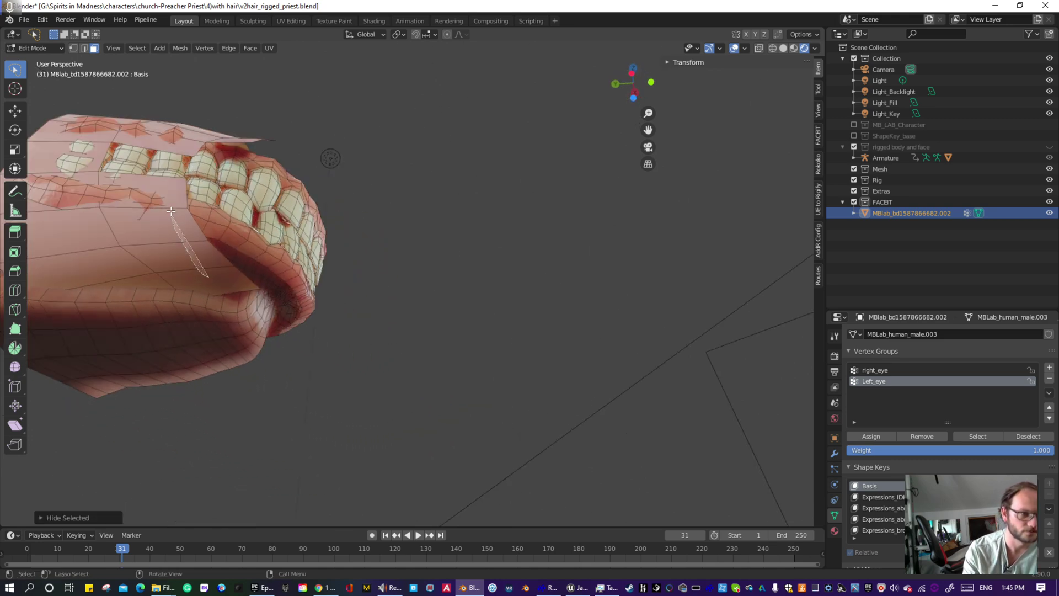
drag(178, 193, 178, 194)
key(h)
middle_drag(182, 199, 230, 236)
drag(117, 122, 151, 155)
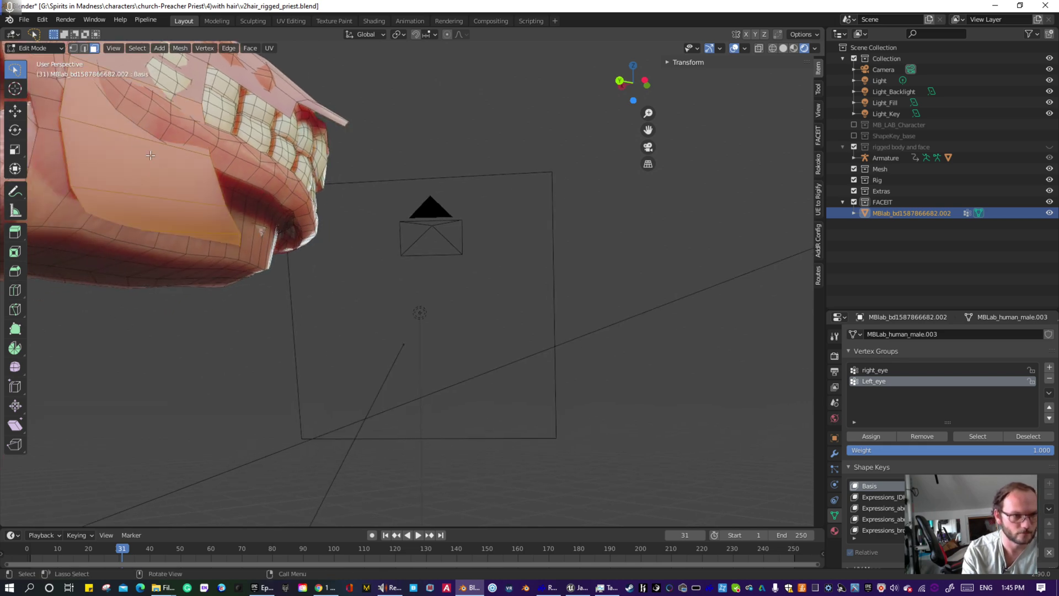
key(h)
middle_drag(169, 179, 188, 203)
drag(150, 136, 170, 178)
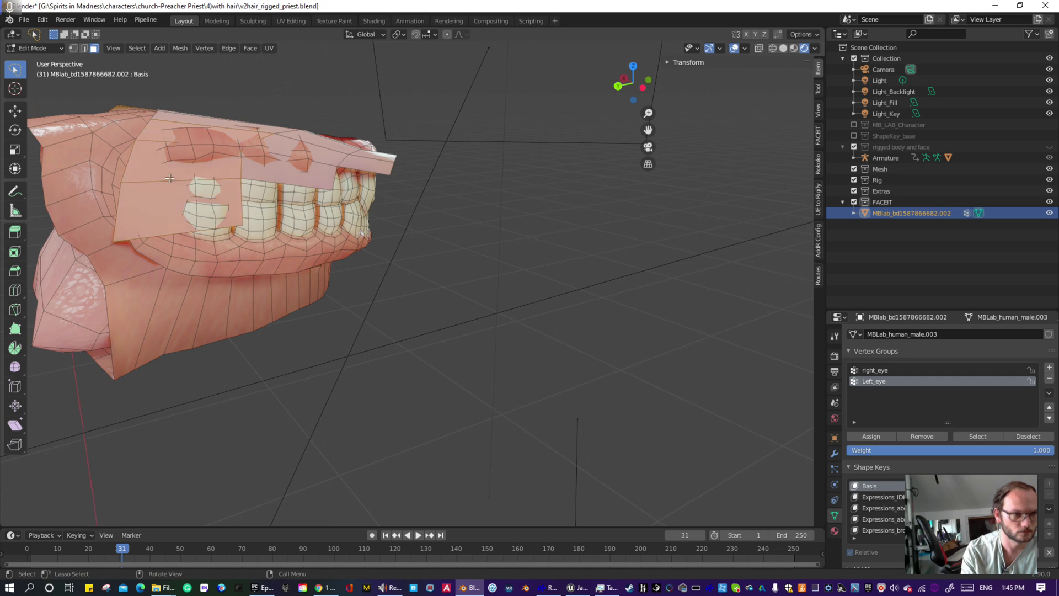
key(h)
- Hide the remaining strips of skin faces along the upper gum on the character's right side
middle_drag(243, 199, 255, 236)
click(273, 226)
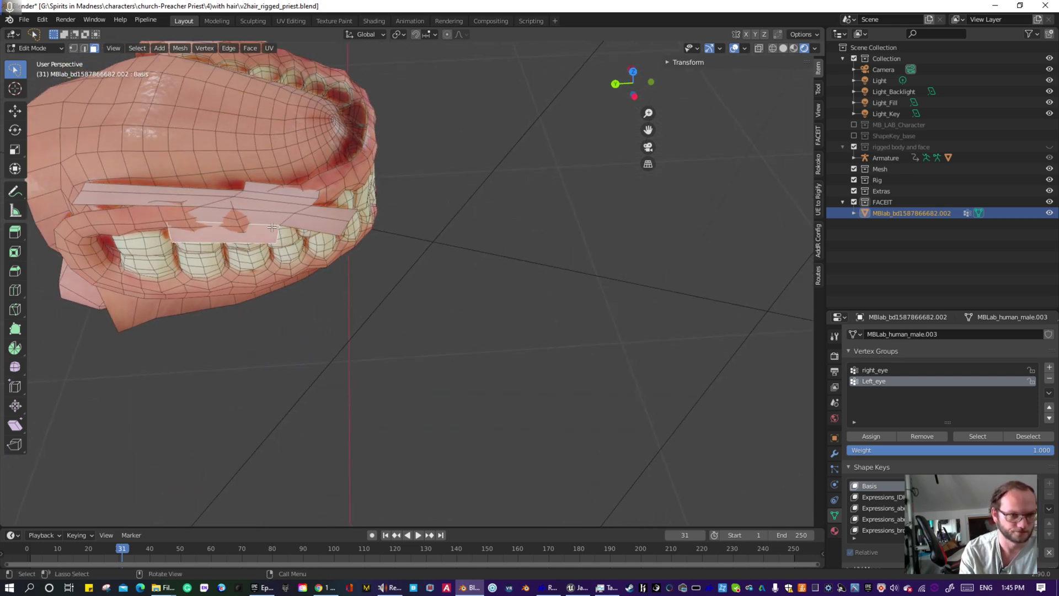
key(h)
middle_drag(303, 221, 358, 250)
scroll(316, 236, up, 1)
click(367, 240)
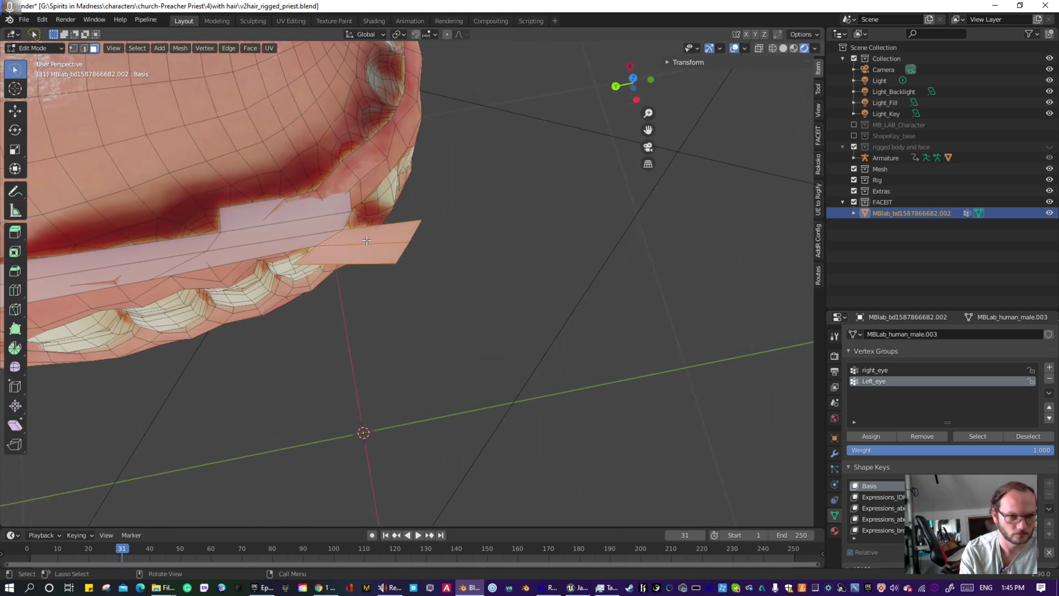
key(h)
middle_drag(249, 227, 295, 235)
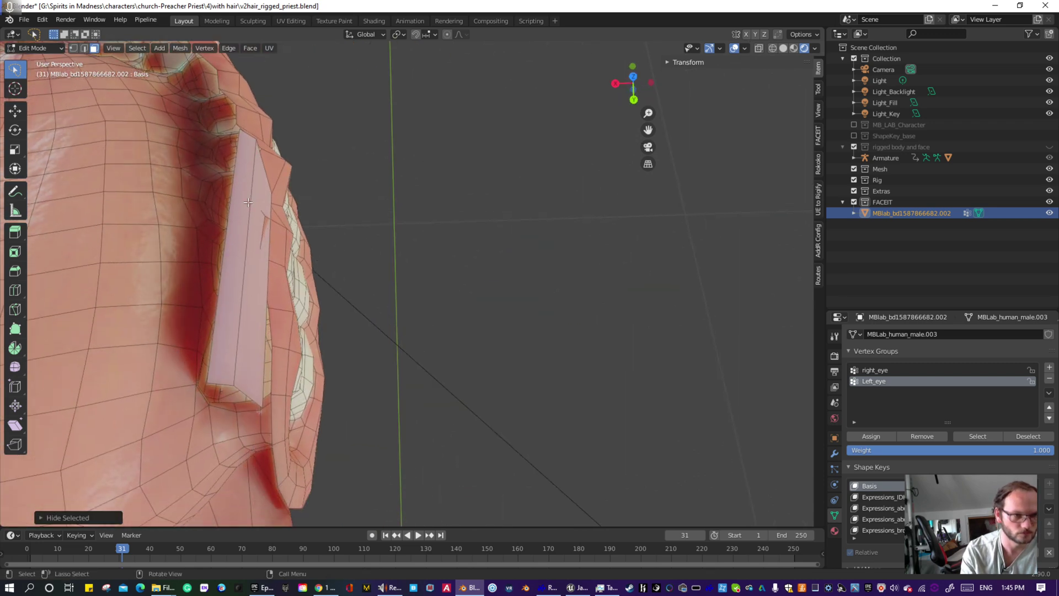
click(257, 243)
key(h)
- Hide the leftover skin faces covering the upper gum and back teeth on the character's left side
middle_drag(209, 244, 386, 264)
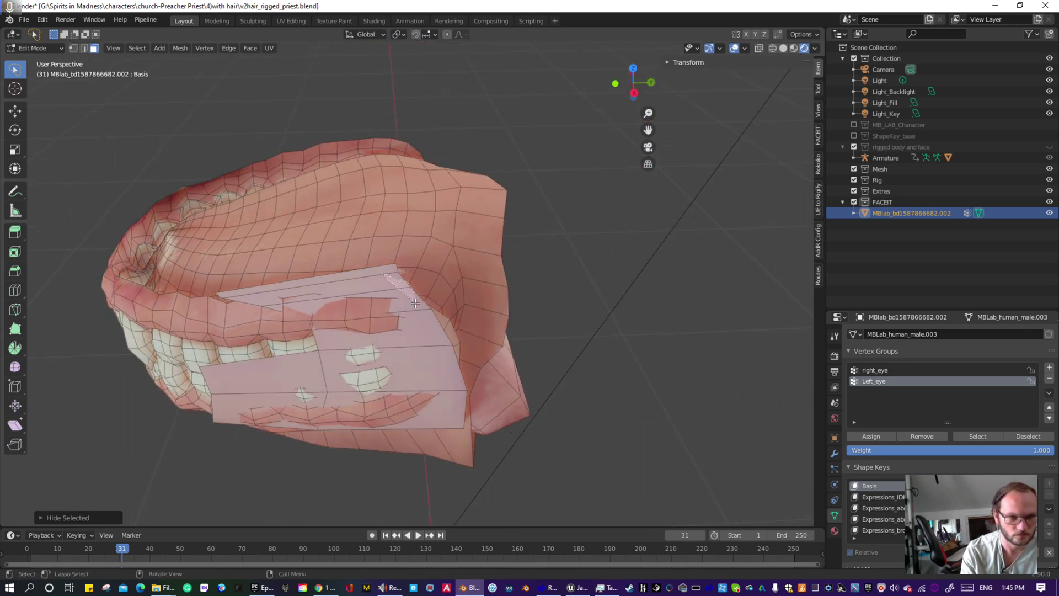
click(431, 342)
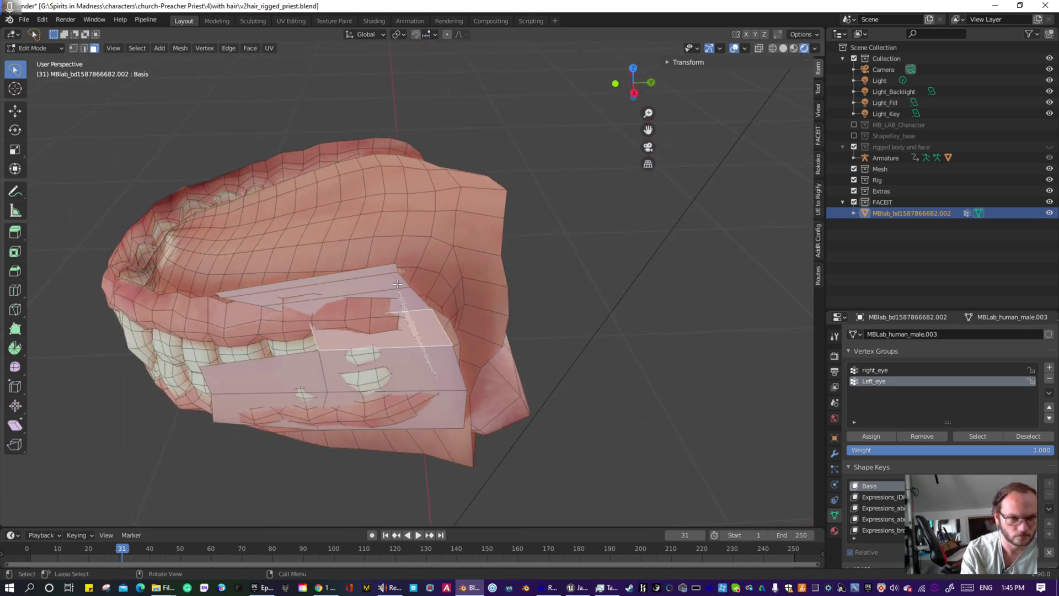
key(alt+a)
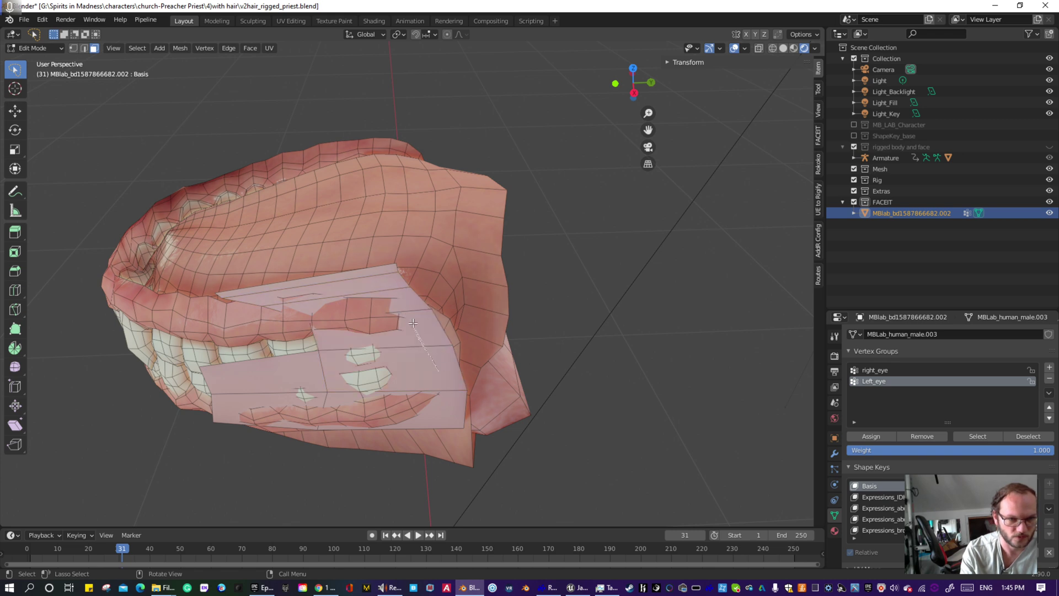
click(434, 345)
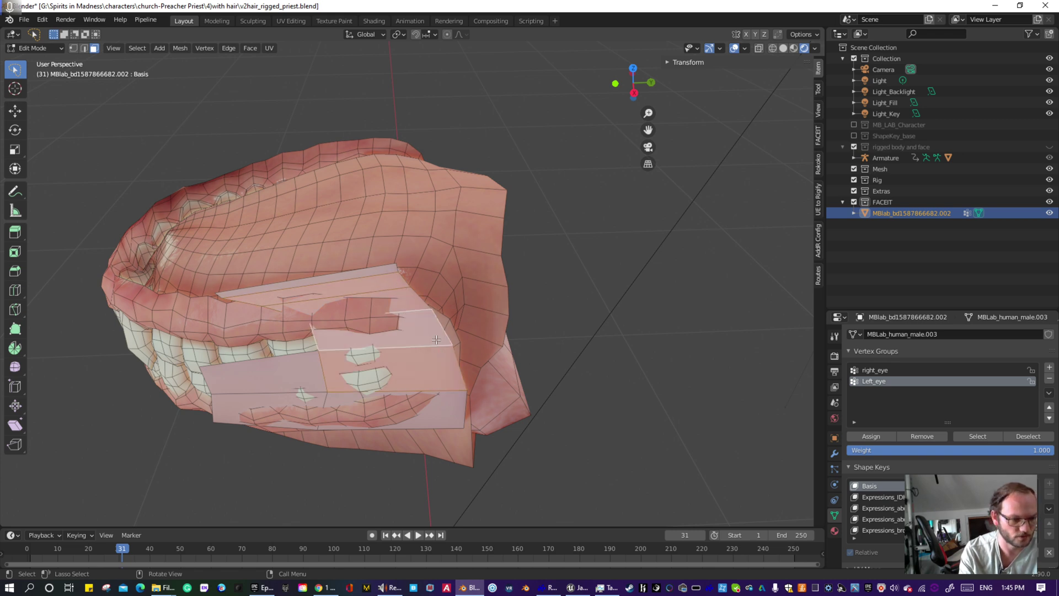
key(h)
key(h)
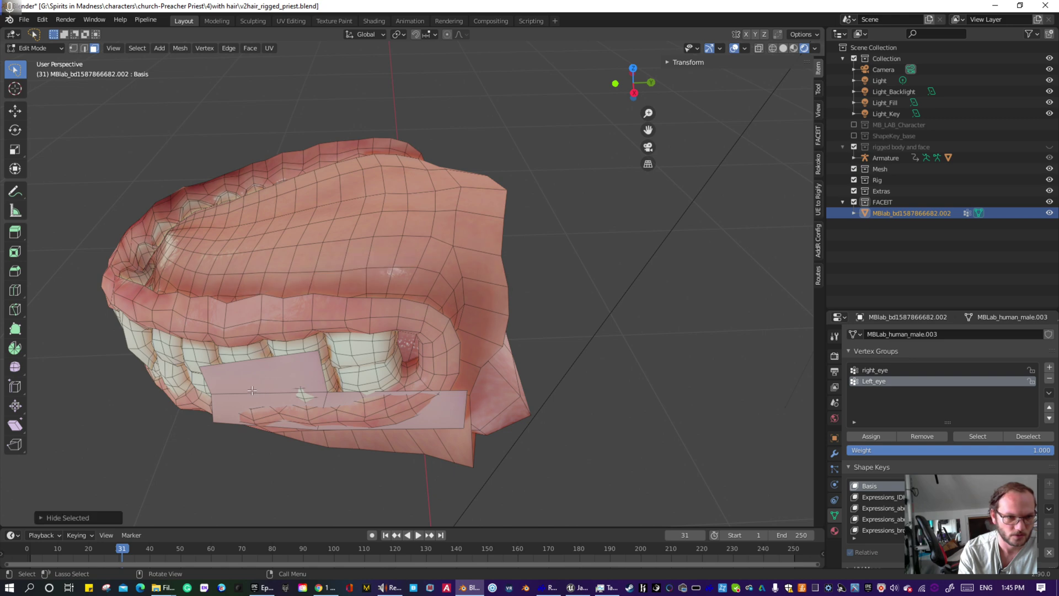
- Select the four flat leftover faces beneath the tongue and hide them
middle_drag(231, 398, 702, 350)
scroll(302, 385, up, 4)
click(651, 323)
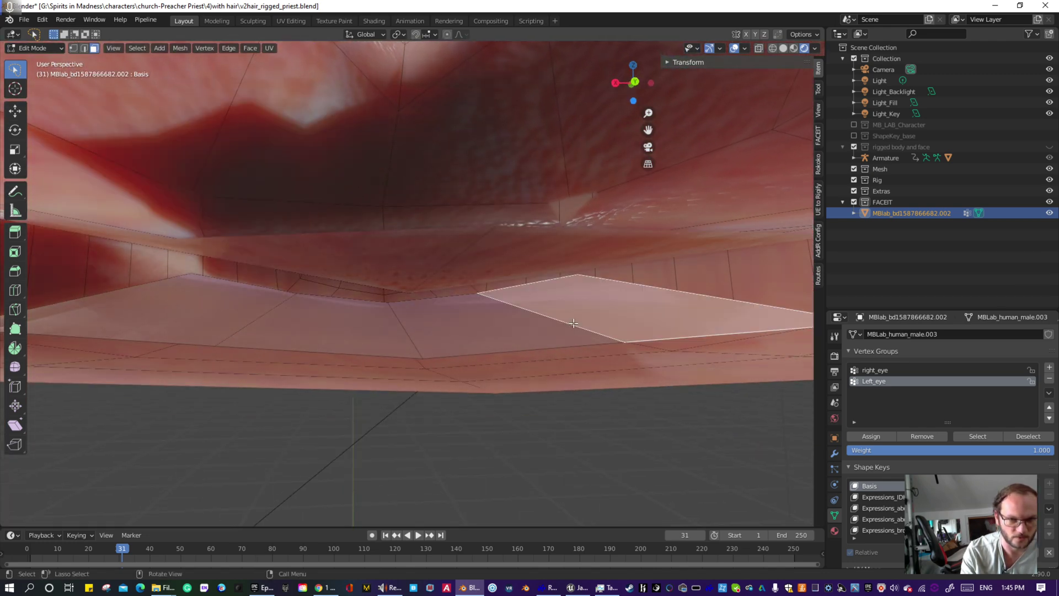
shift+click(430, 328)
shift+click(287, 323)
shift+click(221, 325)
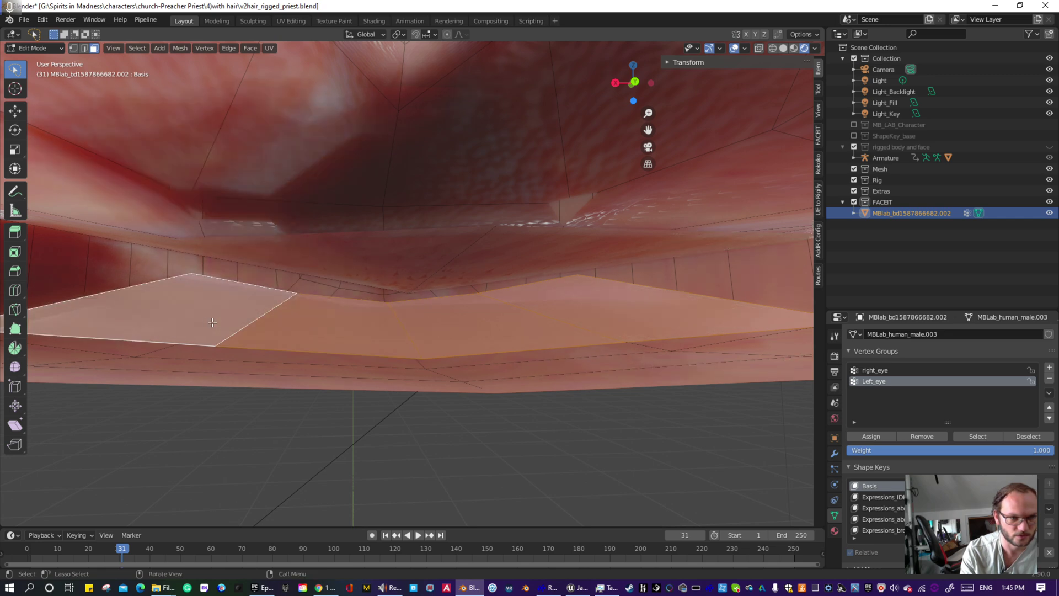
key(h)
- Enlarge the mesh properties area and make the Expressions_mouthOpen_max shape key active
scroll(322, 234, up, 5)
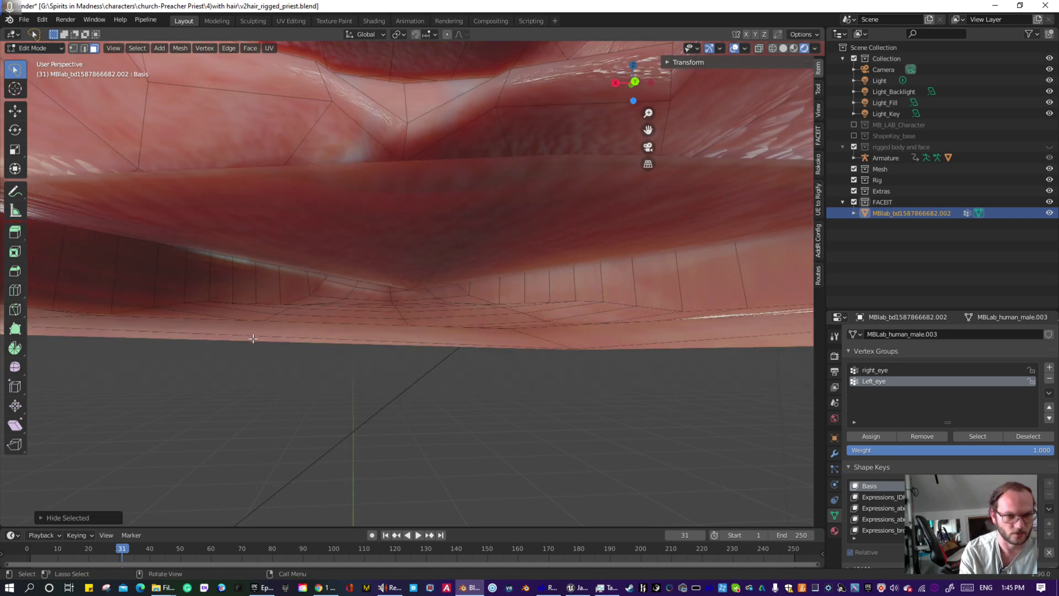
scroll(346, 409, down, 6)
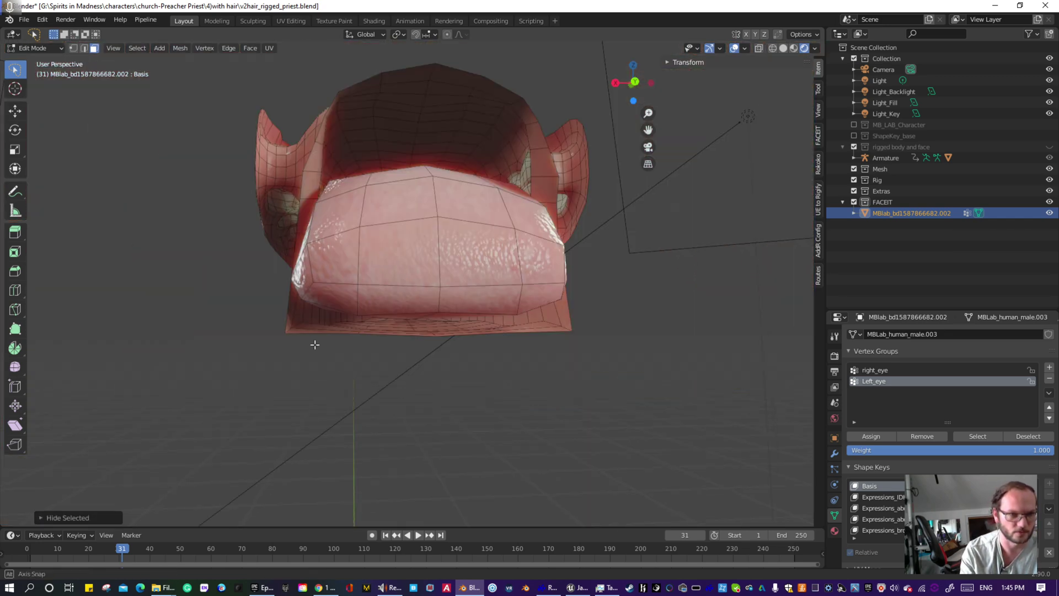
middle_drag(314, 347, 453, 331)
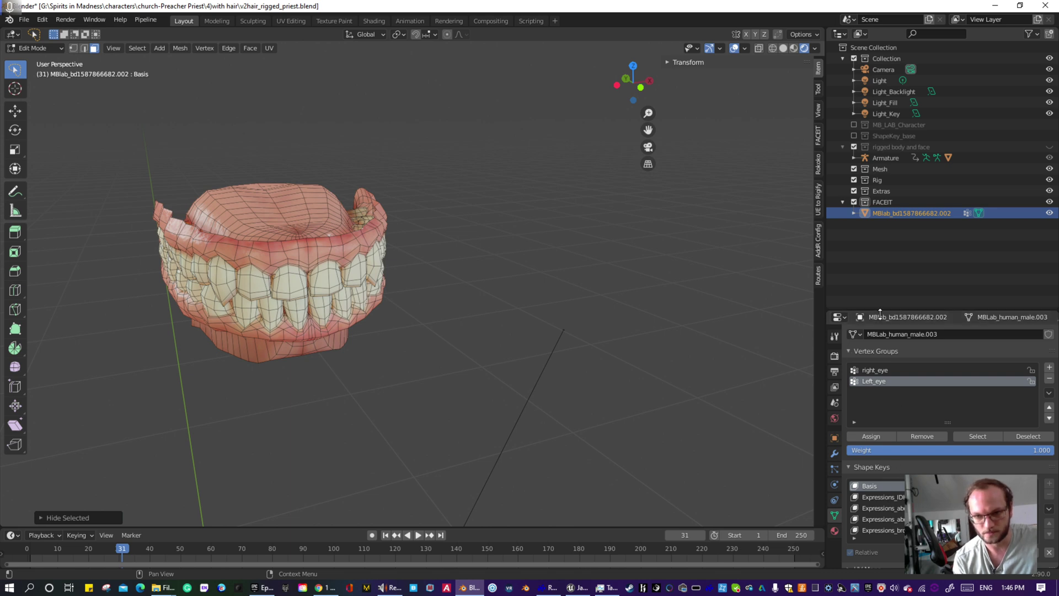
drag(878, 309, 878, 135)
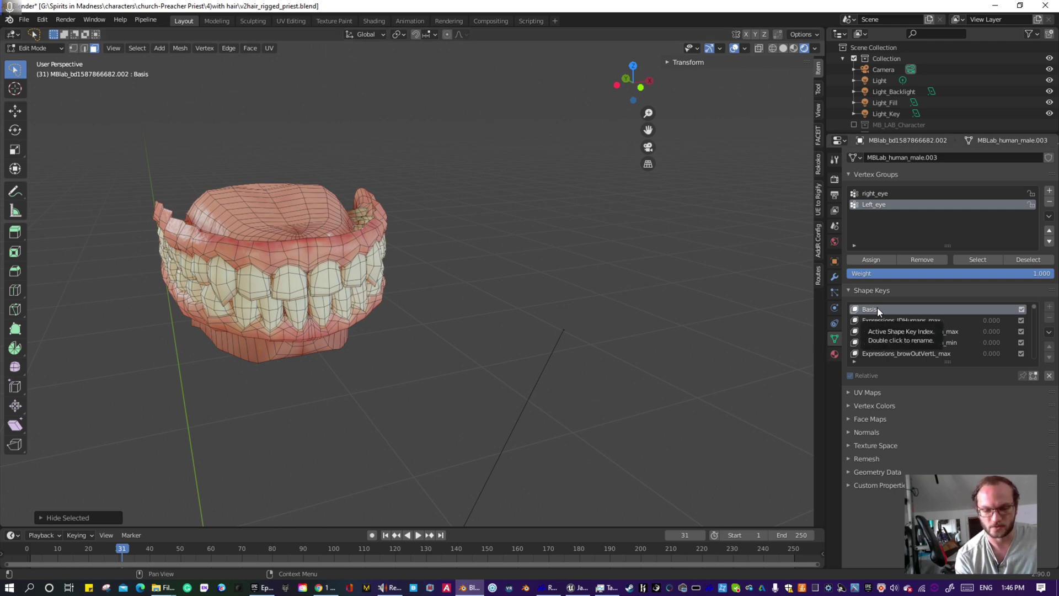
ctrl+scroll(878, 306, down, 4)
ctrl+scroll(877, 306, down, 11)
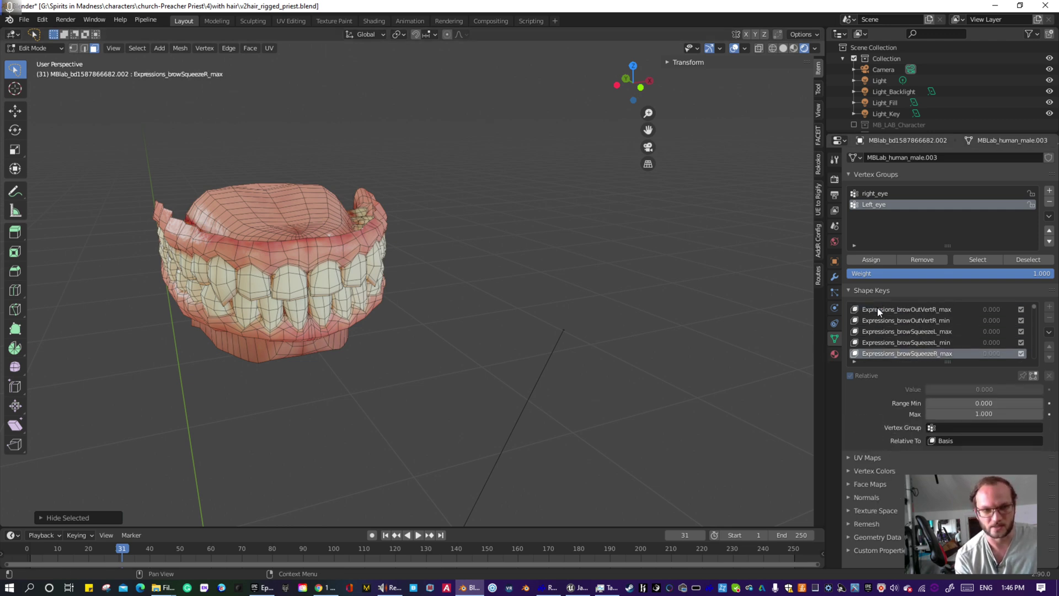
ctrl+scroll(877, 307, down, 12)
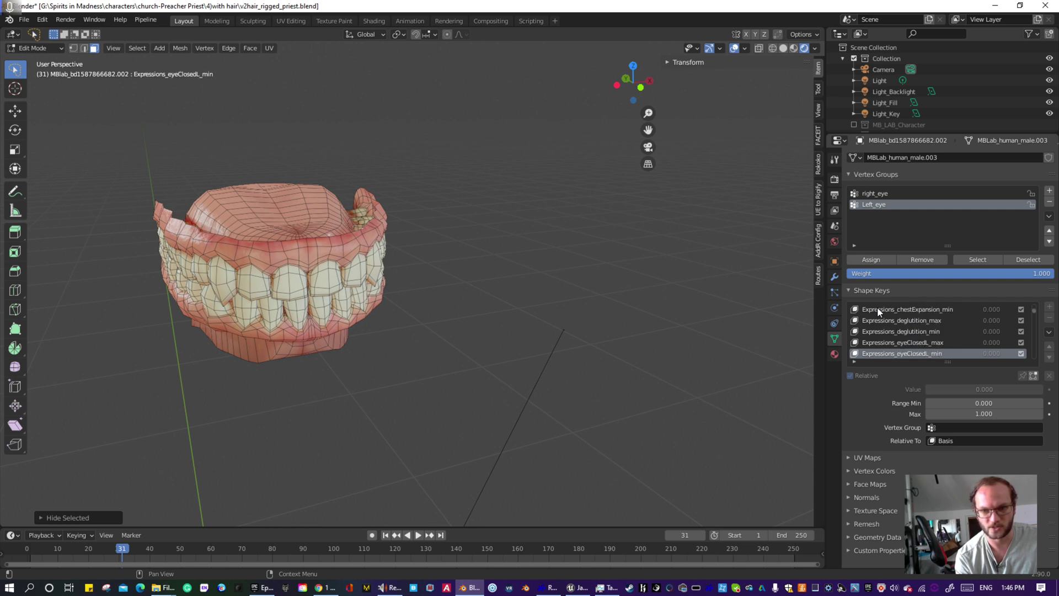
ctrl+scroll(877, 306, down, 8)
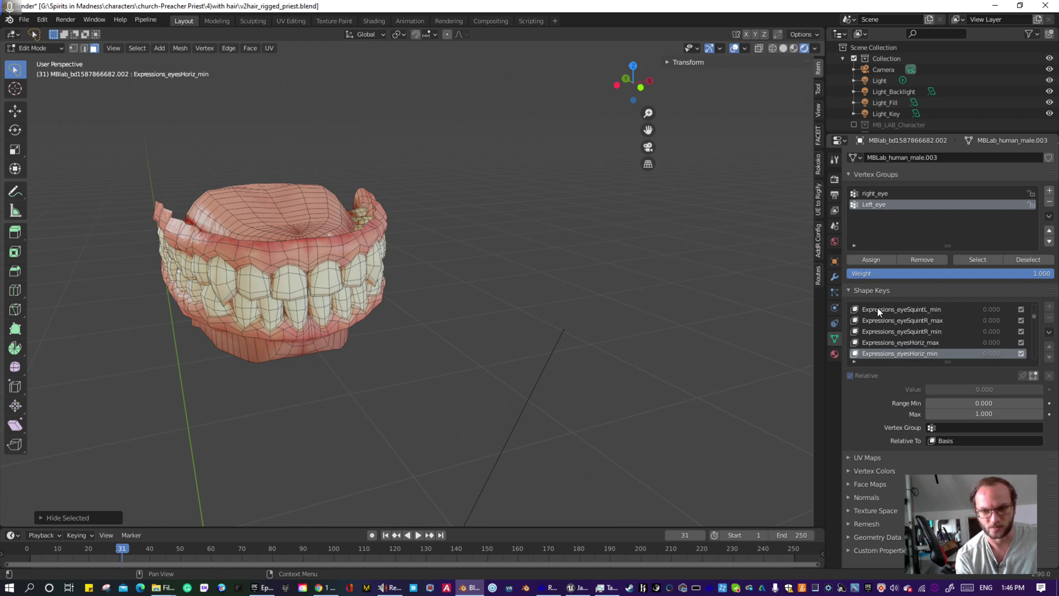
ctrl+scroll(877, 307, down, 7)
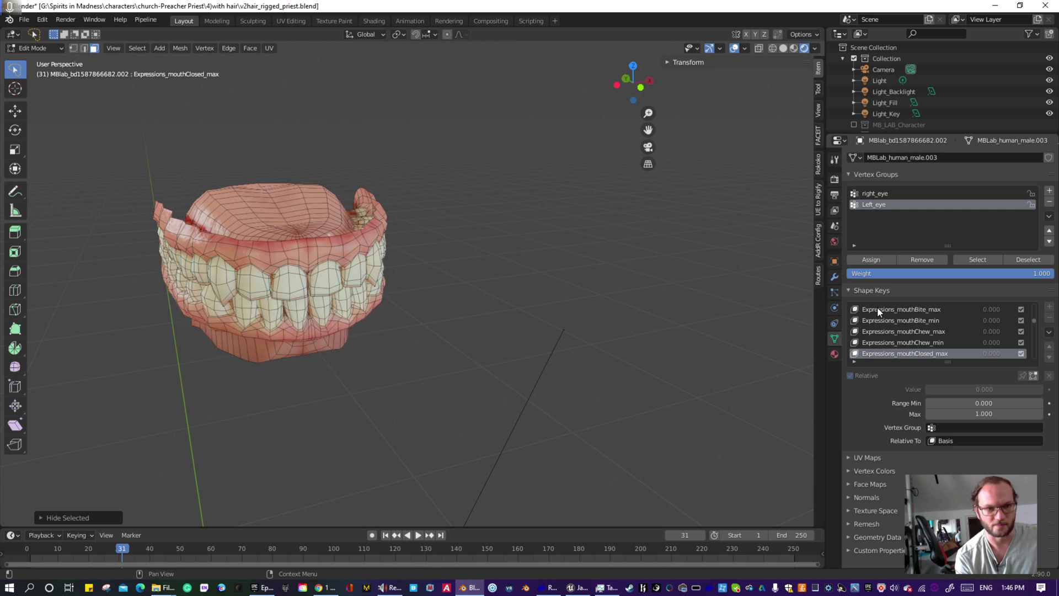
ctrl+scroll(877, 307, down, 8)
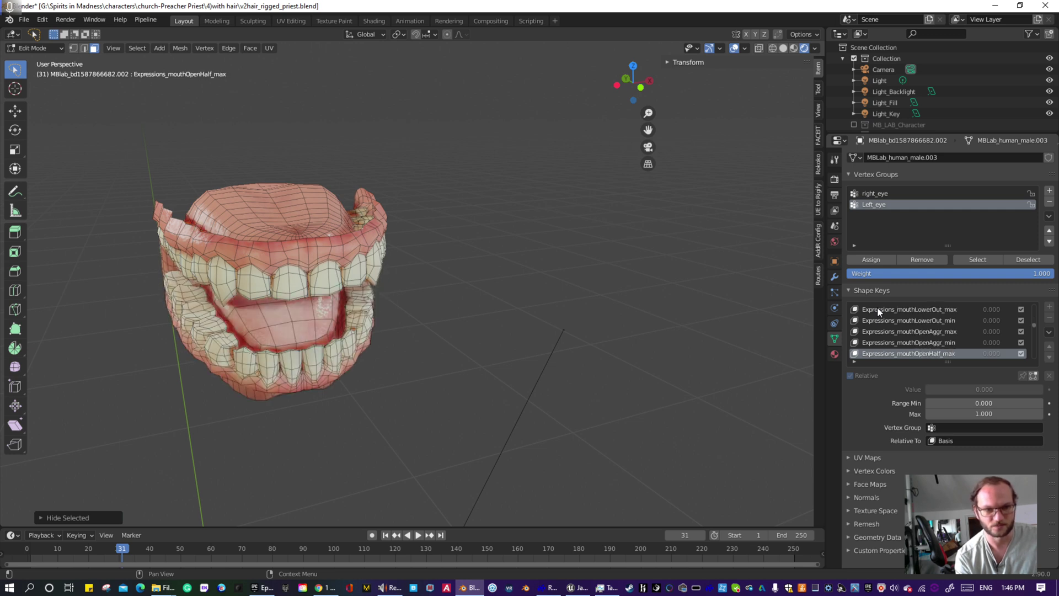
ctrl+scroll(877, 307, down, 2)
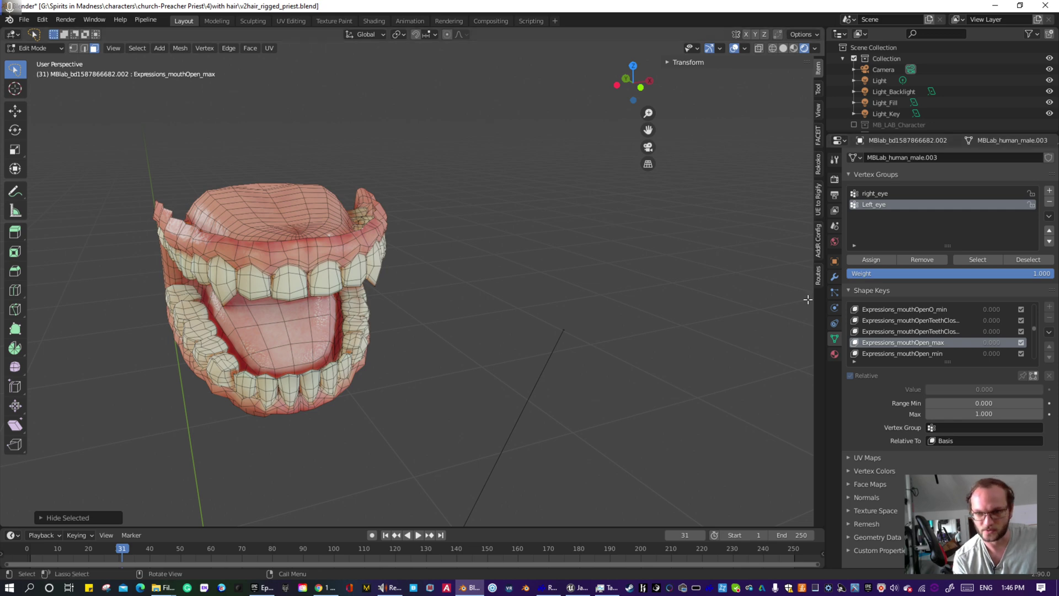
- Turn on X-ray and lasso-select the upper teeth, gums and palate from the side
middle_drag(567, 483, 637, 469)
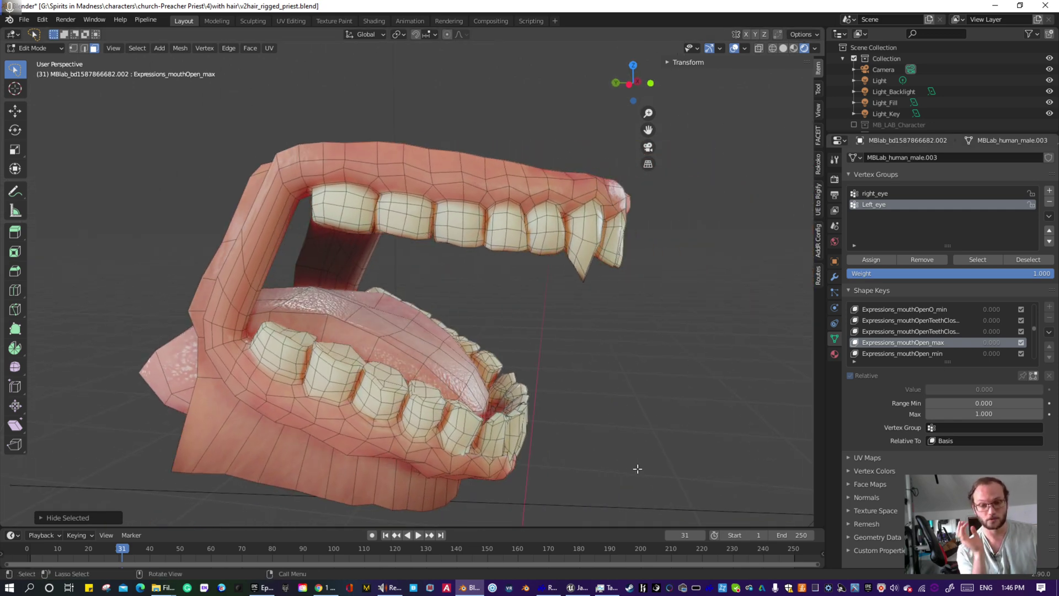
click(759, 48)
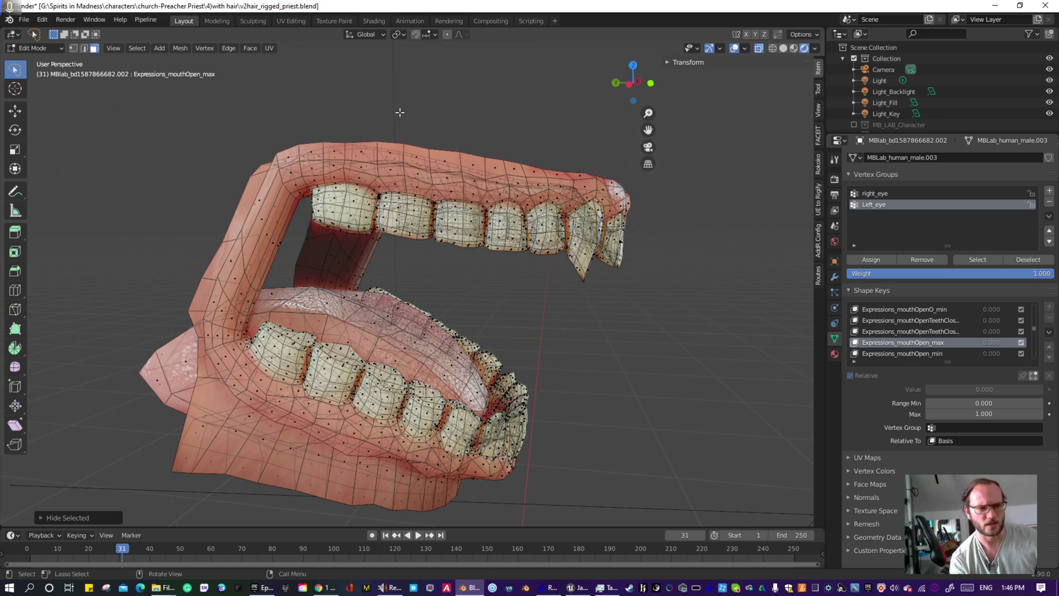
mouse_move(356, 109)
ctrl+right_down()
mouse_move(232, 168)
mouse_move(361, 250)
mouse_move(739, 303)
mouse_move(734, 222)
ctrl+right_up()
- Add the unselected faces low on the rear gum column on one side of the mouth to the upper-teeth selection
mouse_move(734, 222)
middle_down()
mouse_move(576, 237)
mouse_move(566, 224)
mouse_move(463, 276)
middle_up()
scroll(552, 320, up, 3)
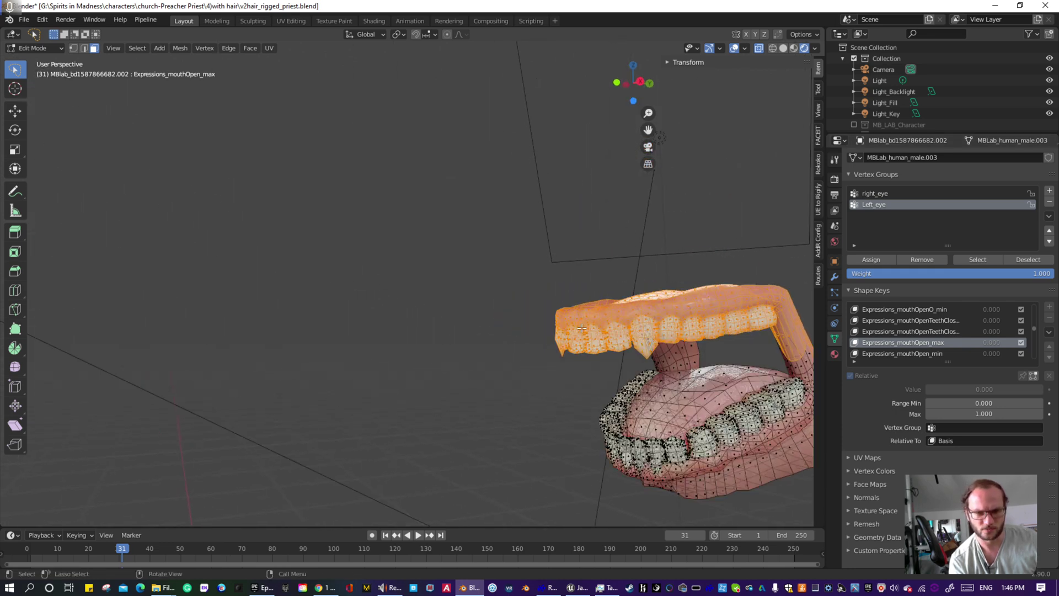
shift+middle_drag(606, 342, 275, 348)
scroll(331, 348, up, 2)
shift+middle_drag(409, 347, 455, 311)
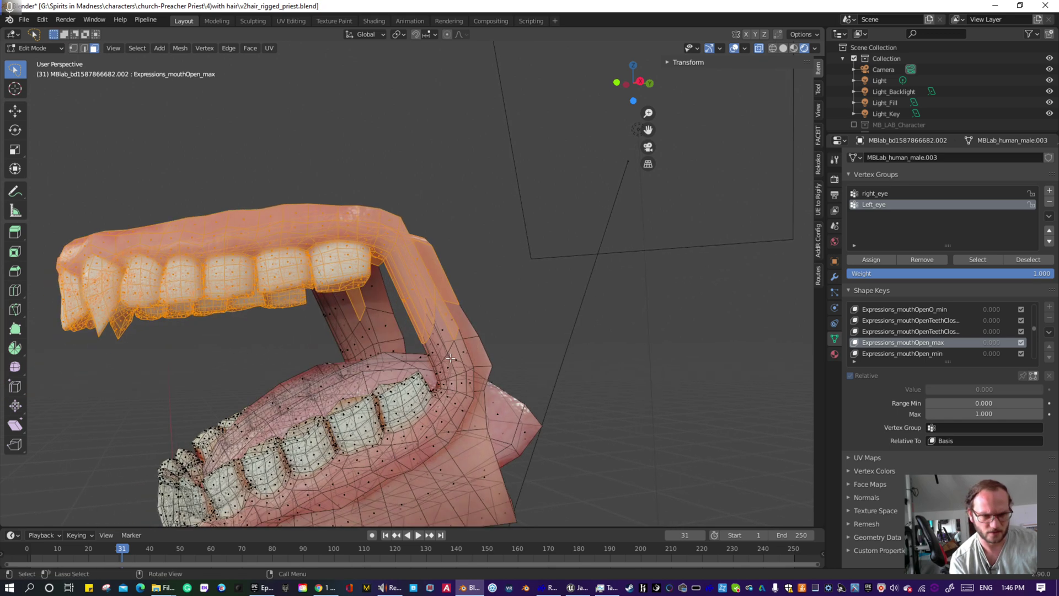
middle_drag(457, 352, 485, 338)
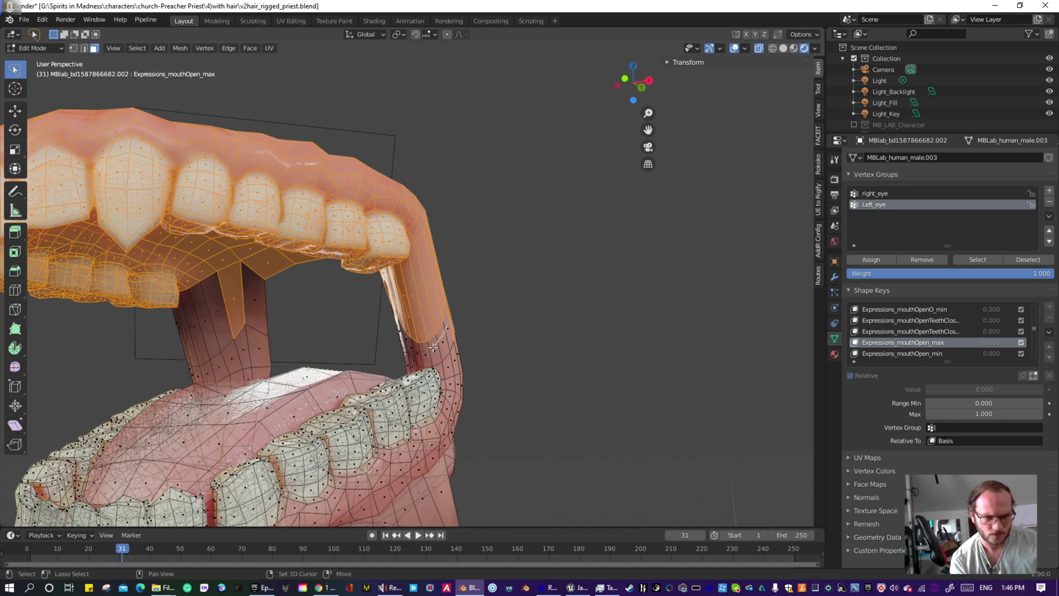
ctrl+right_drag(395, 327, 407, 346)
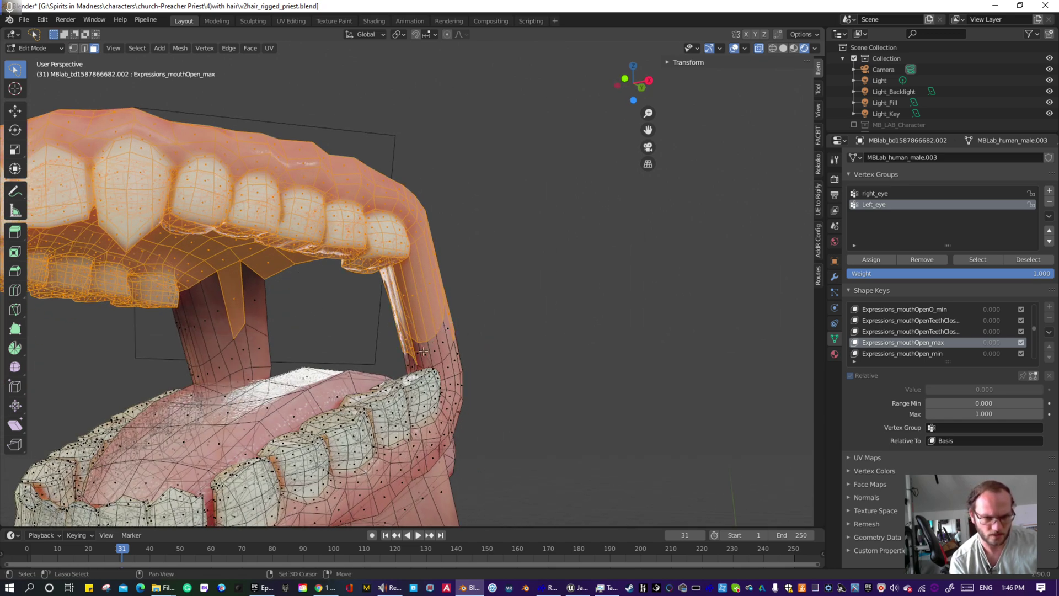
shift+click(420, 356)
shift+click(437, 351)
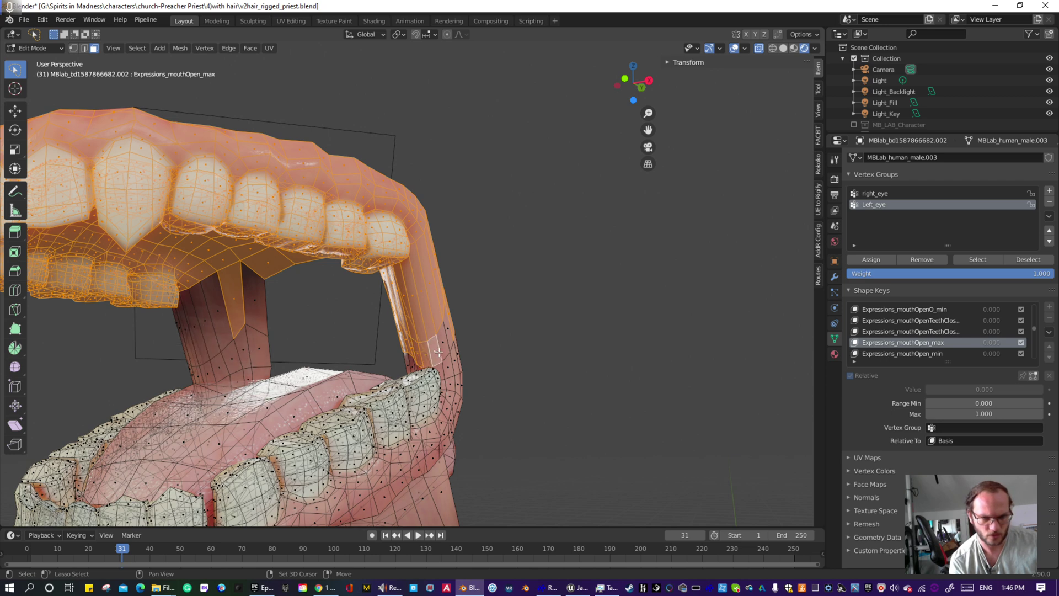
- Extend the upper-teeth selection down the rear gum column on the opposite side of the mouth
middle_drag(461, 333, 375, 199)
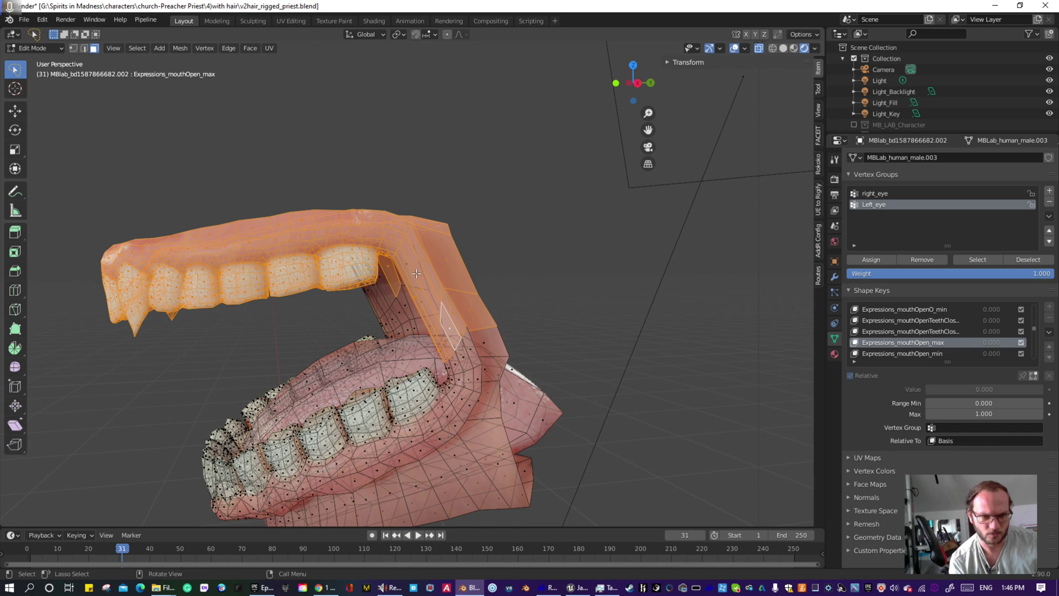
middle_drag(512, 317, 645, 291)
middle_drag(335, 141, 438, 235)
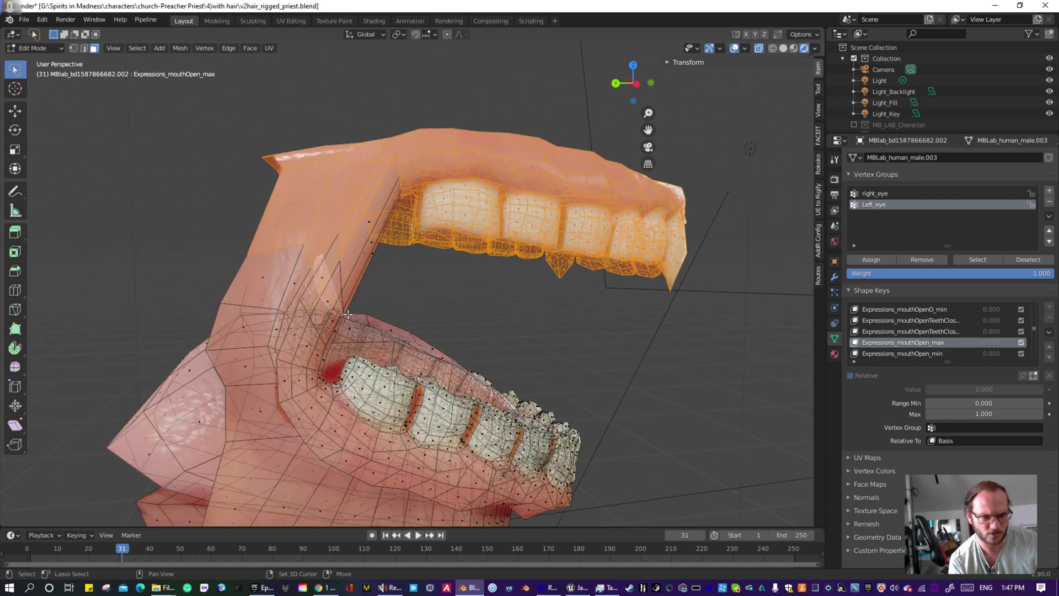
middle_drag(398, 286, 291, 255)
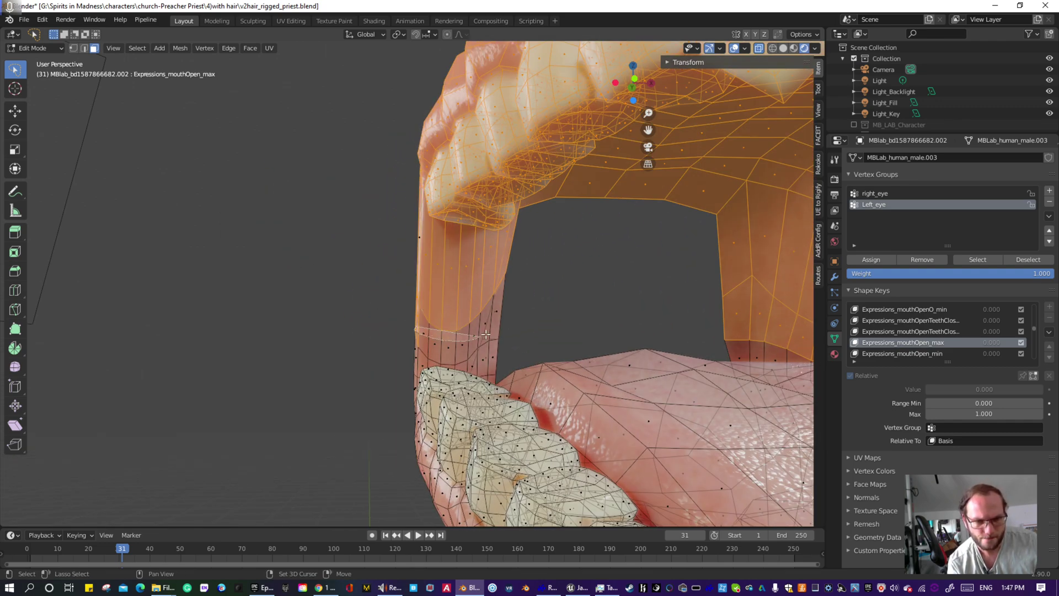
middle_drag(485, 334, 484, 360)
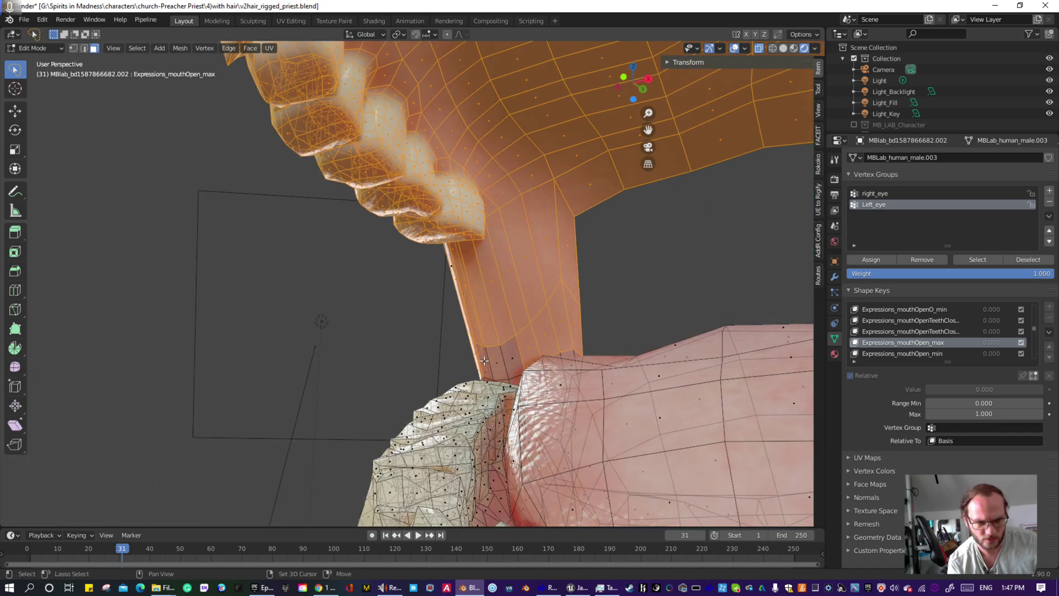
click(510, 353)
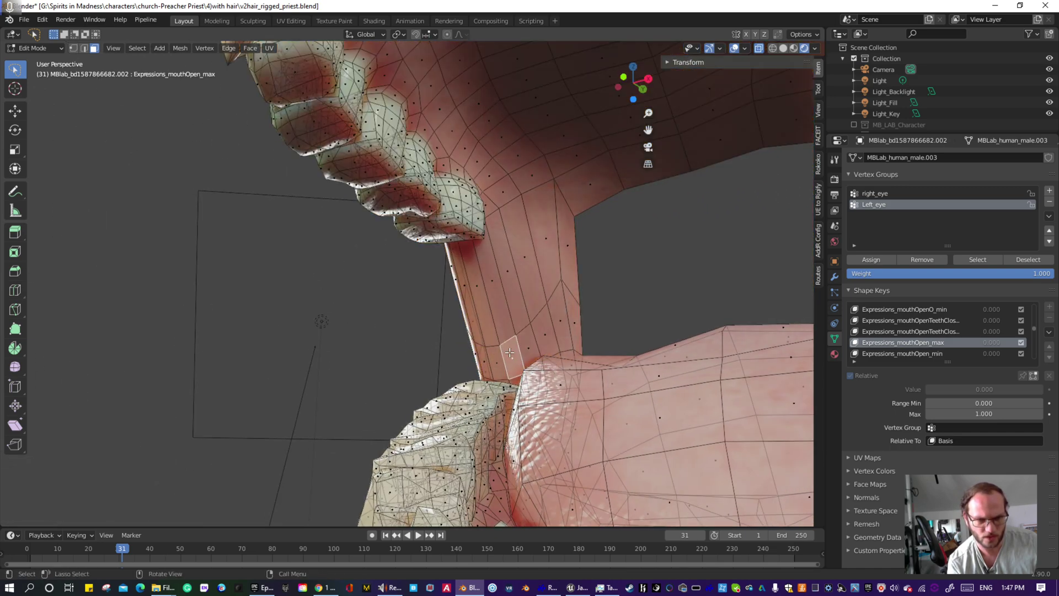
key(ctrl+l)
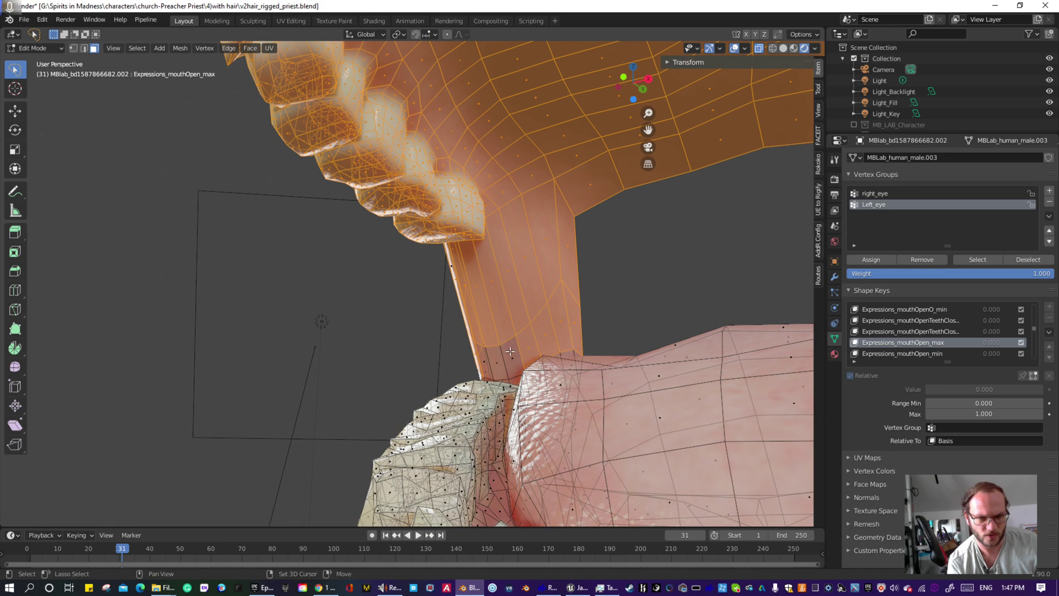
shift+click(485, 360)
- Add the missed long faces along that rear gum column to the selection and turn off X-ray
middle_drag(487, 361, 511, 282)
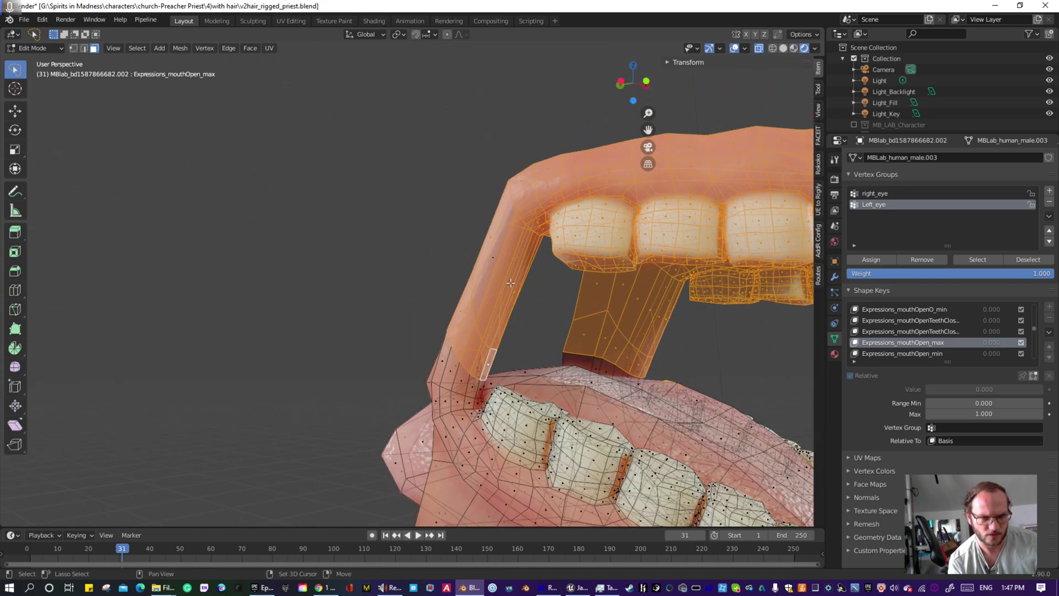
shift+click(513, 282)
shift+click(487, 282)
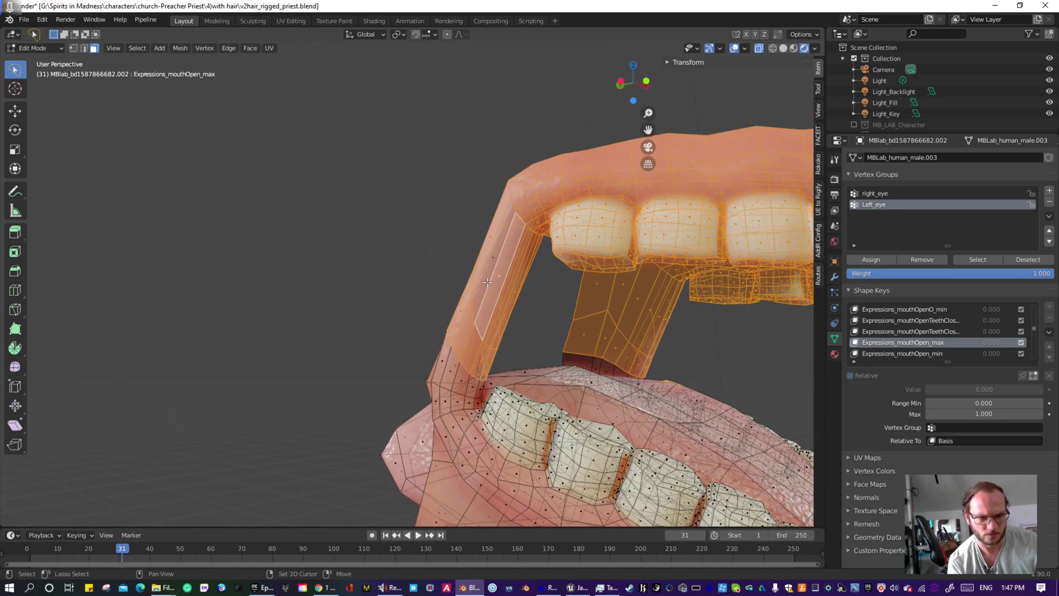
middle_drag(482, 282, 450, 251)
shift+click(491, 279)
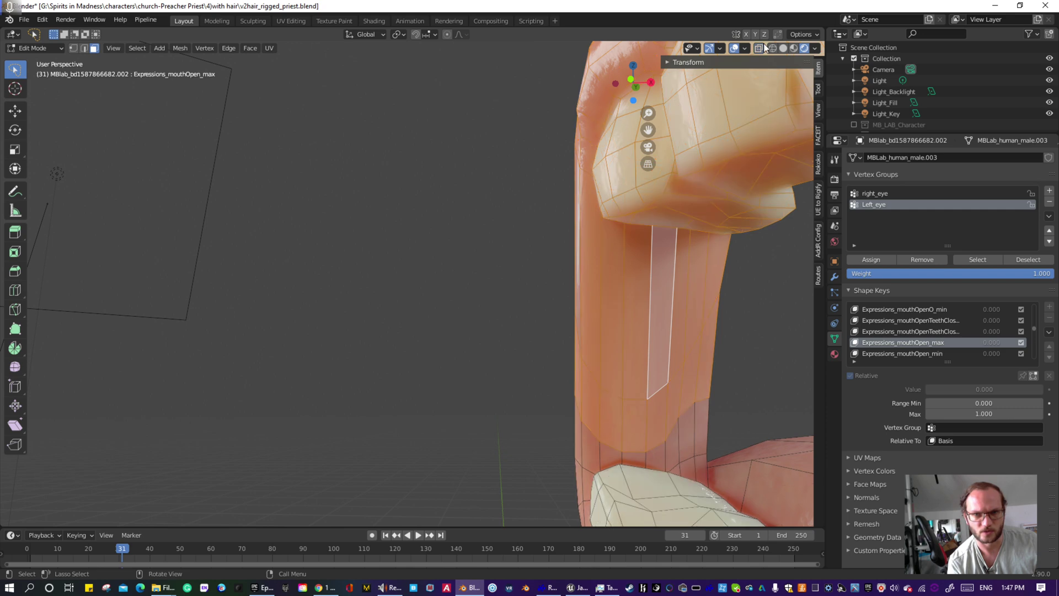
- Create a vertex group named upper_teeth and assign the selected upper teeth and gum faces to it
middle_drag(643, 253, 472, 408)
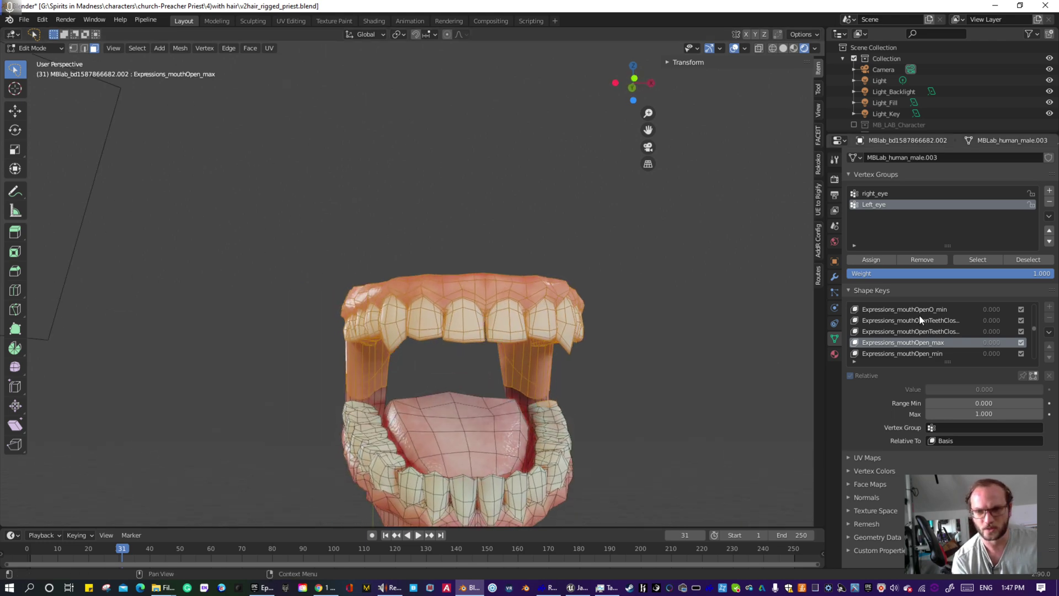
click(1049, 191)
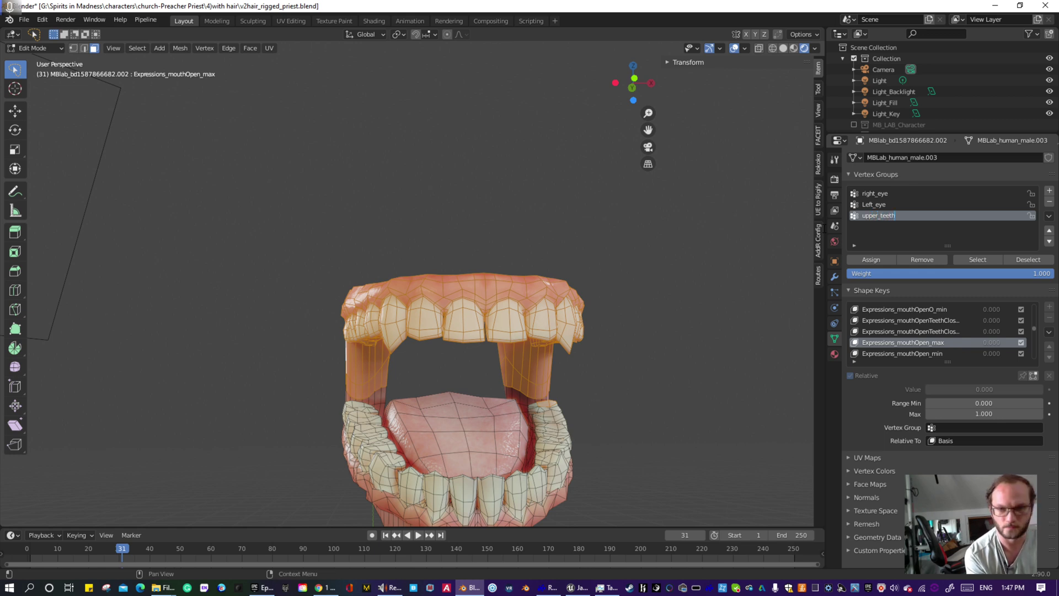
key(Return)
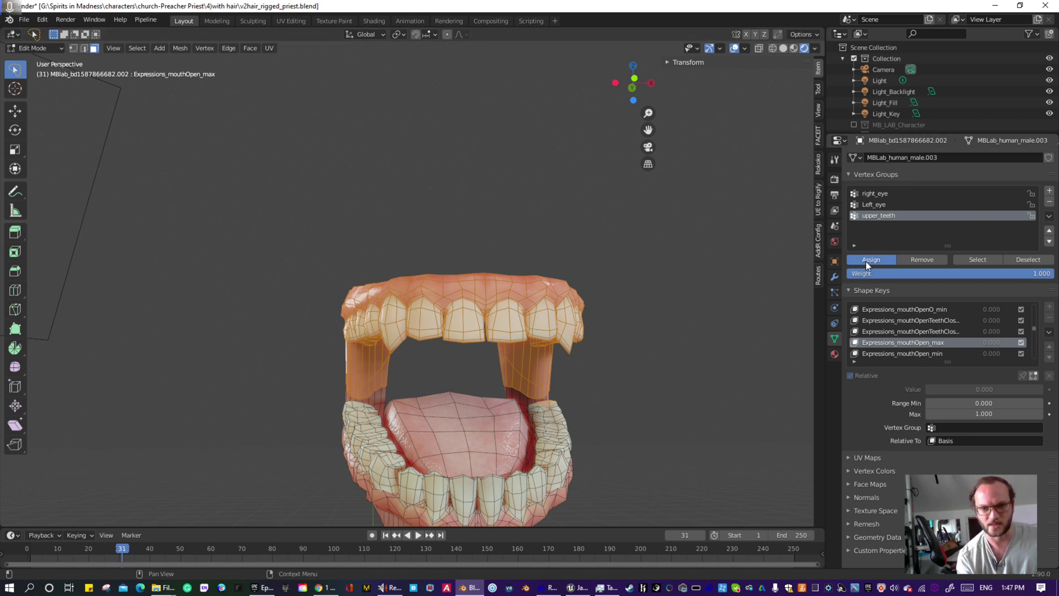
- Clear the selection, reselect the faces of the upper_teeth vertex group and hide them
click(664, 305)
click(986, 259)
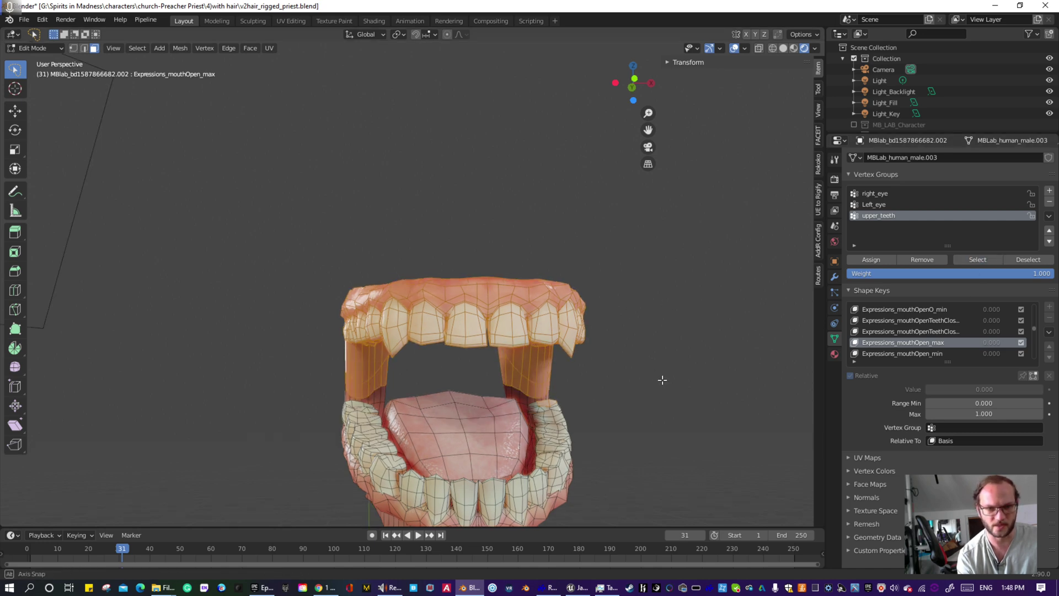
mouse_move(662, 378)
middle_down()
mouse_move(717, 375)
mouse_move(648, 372)
middle_up()
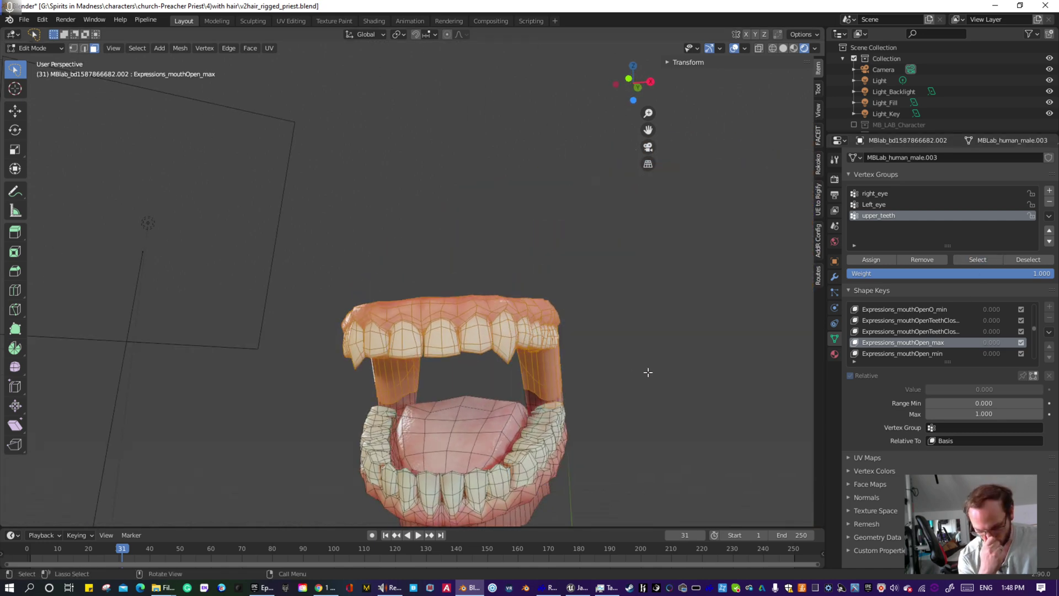
key(h)
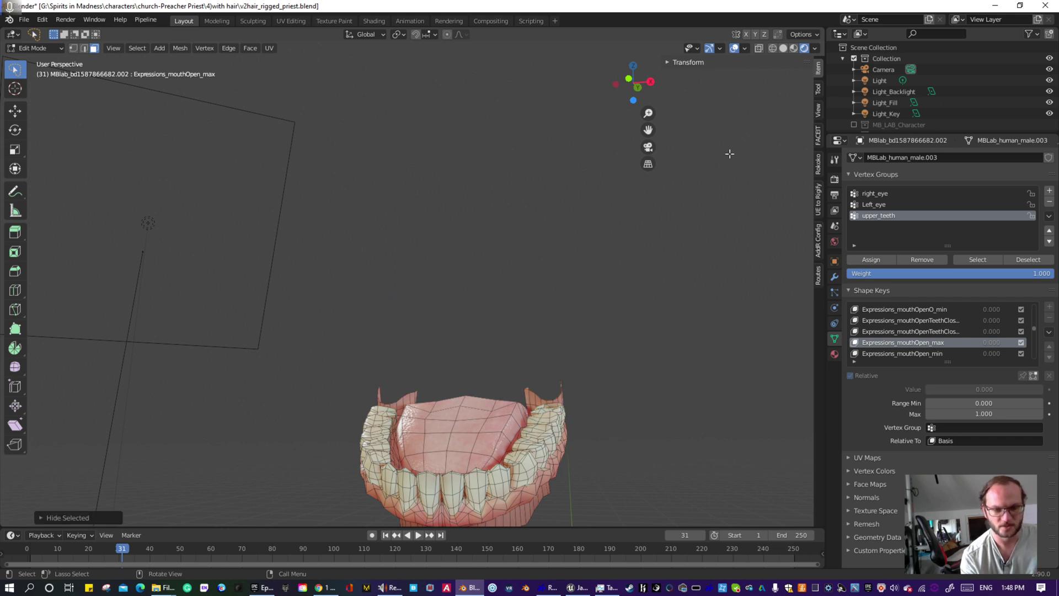
- Browse the shape keys for one that raises the tongue and make Expressions_tongueVert_max active
middle_drag(193, 320, 414, 345)
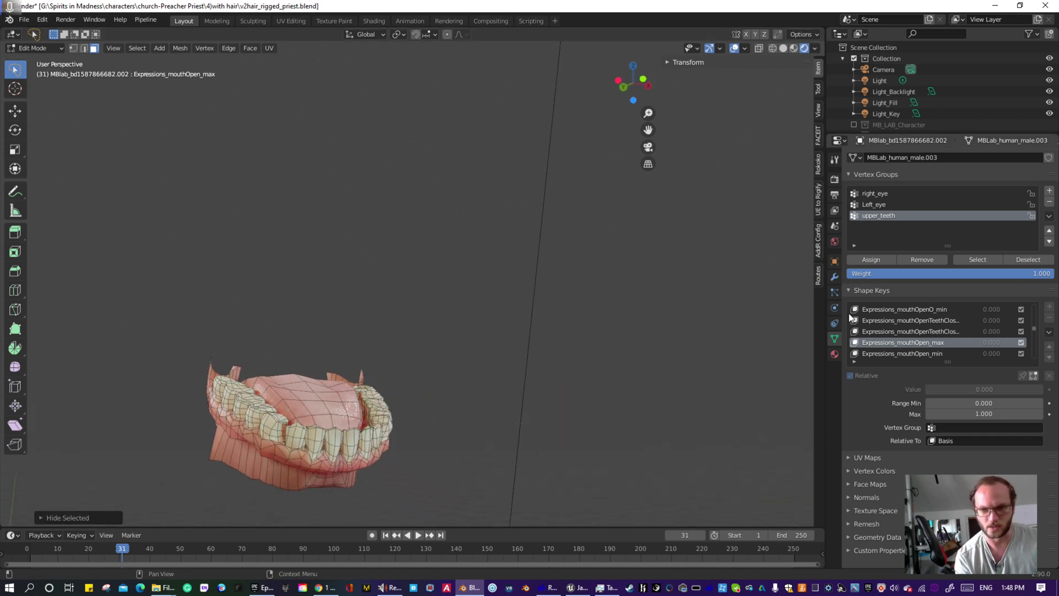
click(904, 332)
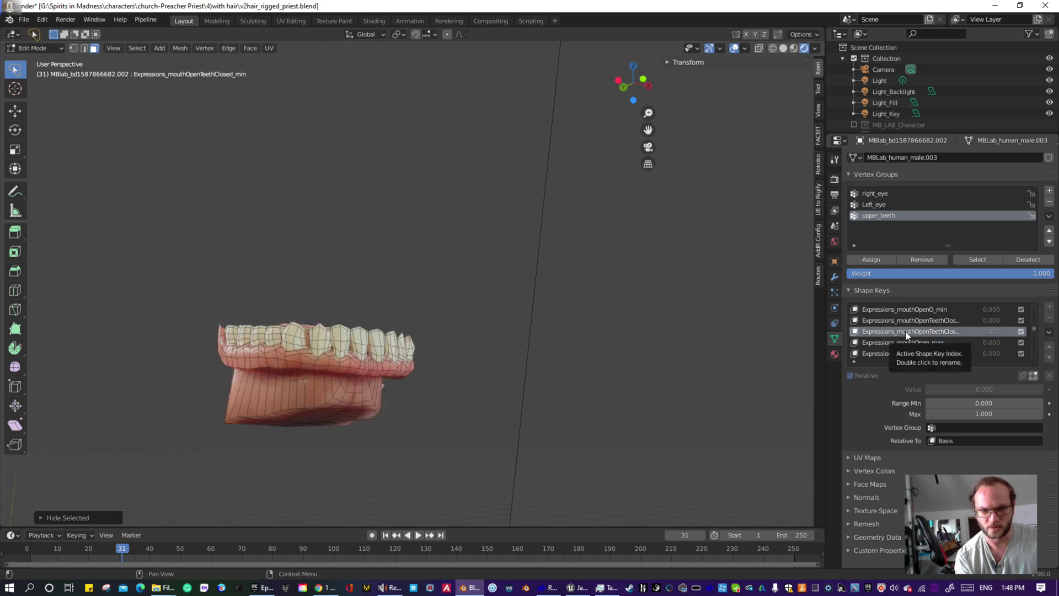
scroll(905, 328, down, 2)
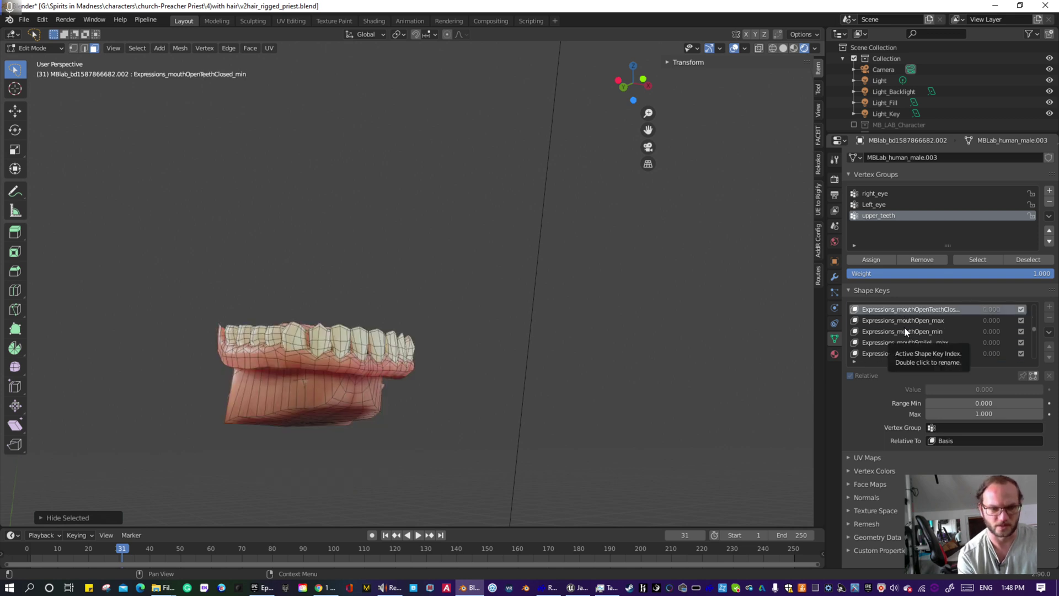
ctrl+scroll(905, 327, down, 5)
ctrl+scroll(905, 327, down, 10)
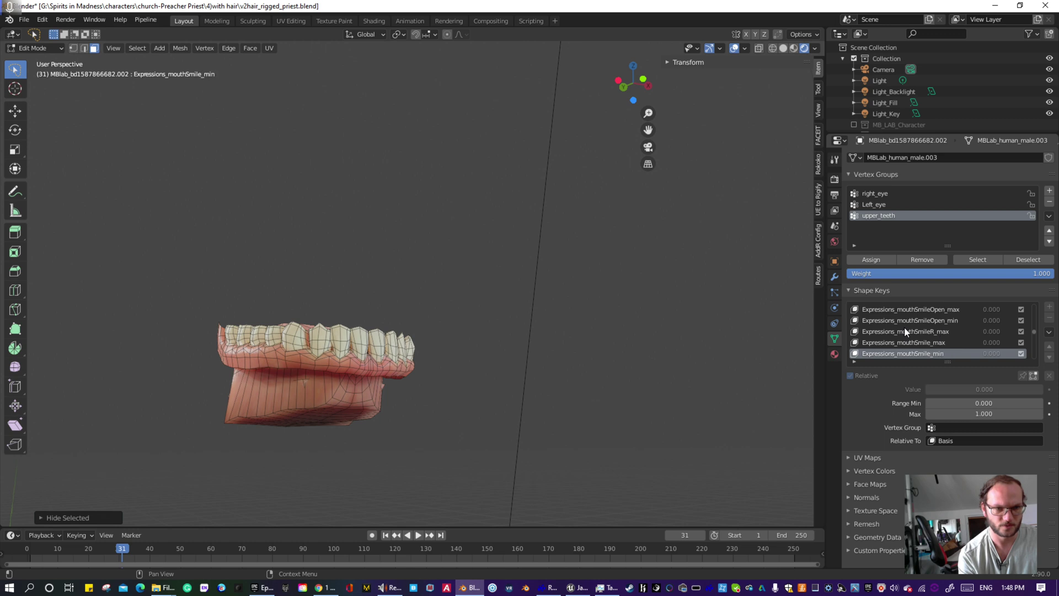
ctrl+scroll(905, 326, down, 6)
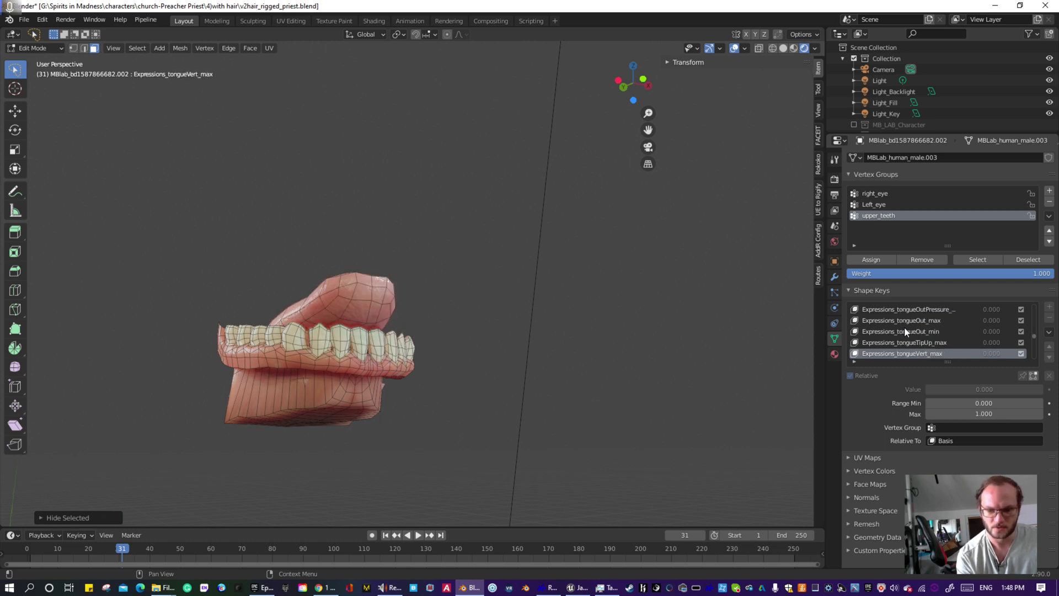
ctrl+scroll(905, 327, down, 1)
ctrl+scroll(905, 326, up, 2)
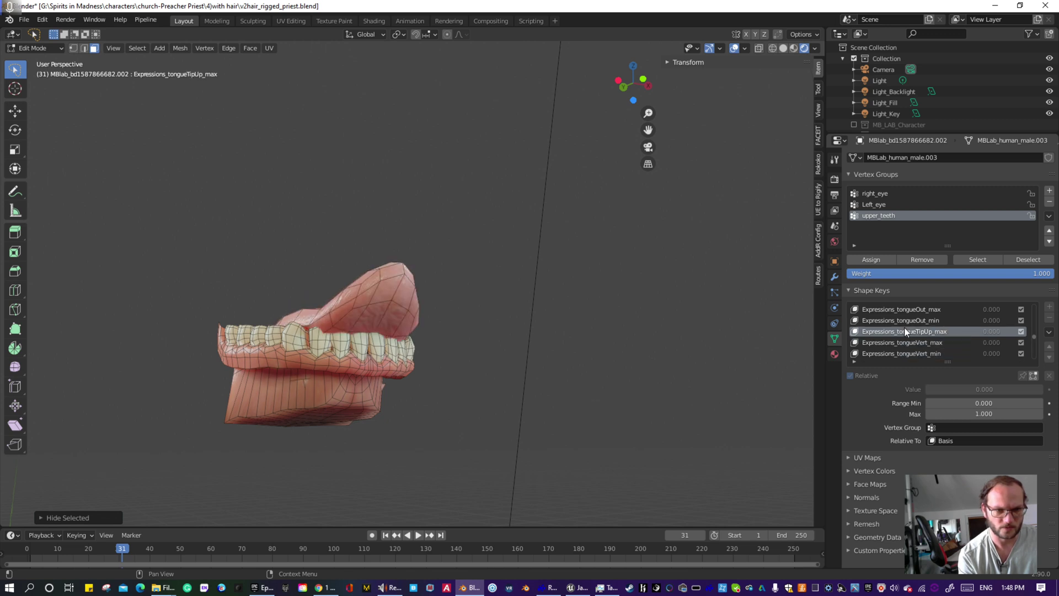
ctrl+scroll(904, 331, down, 3)
ctrl+scroll(905, 331, up, 1)
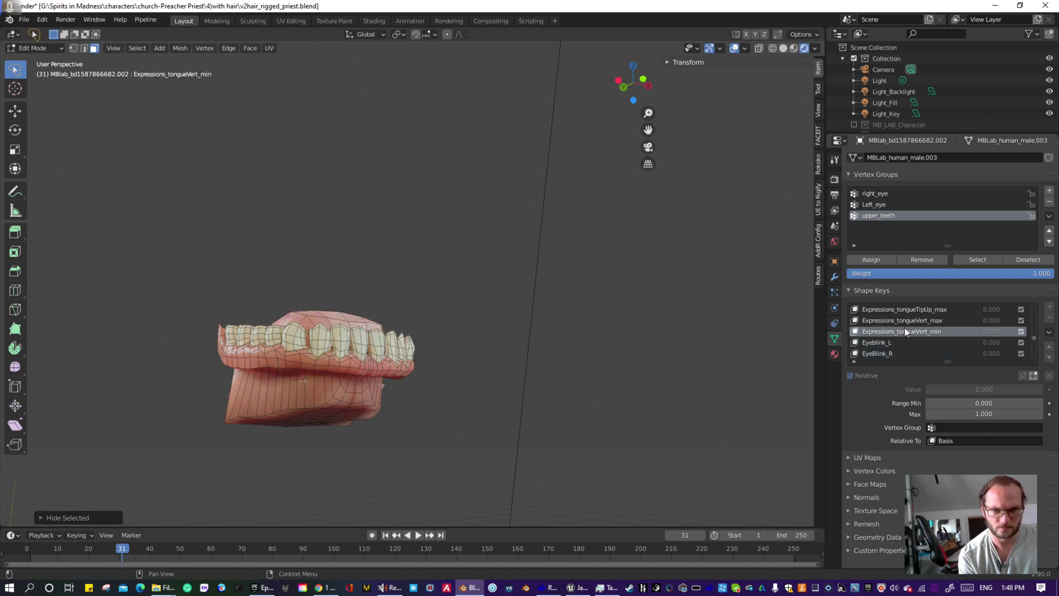
ctrl+scroll(905, 331, up, 1)
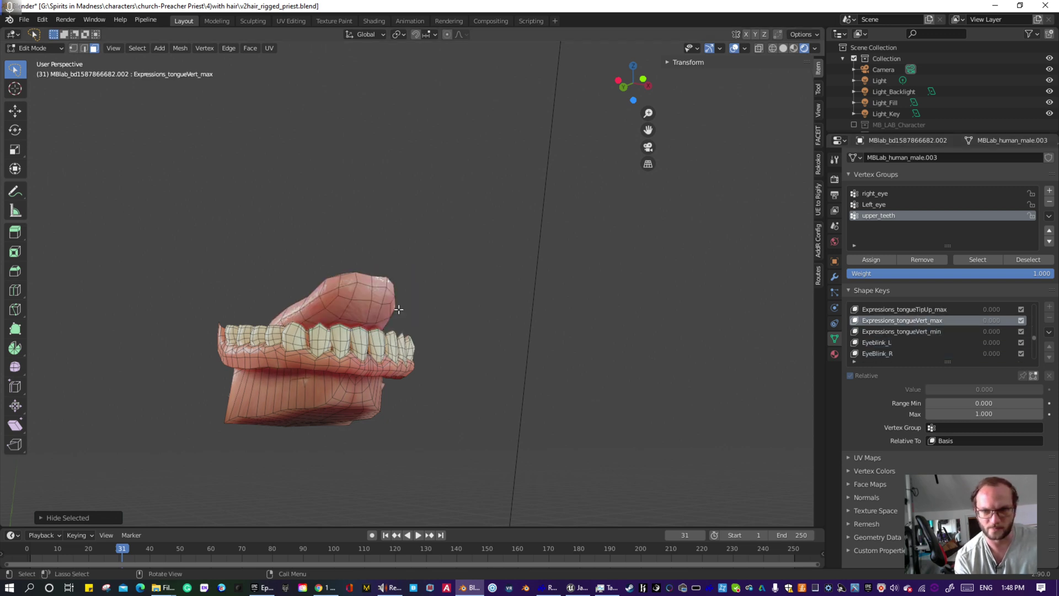
- Select all the faces on the upper surface of the tongue
middle_drag(495, 281, 463, 303)
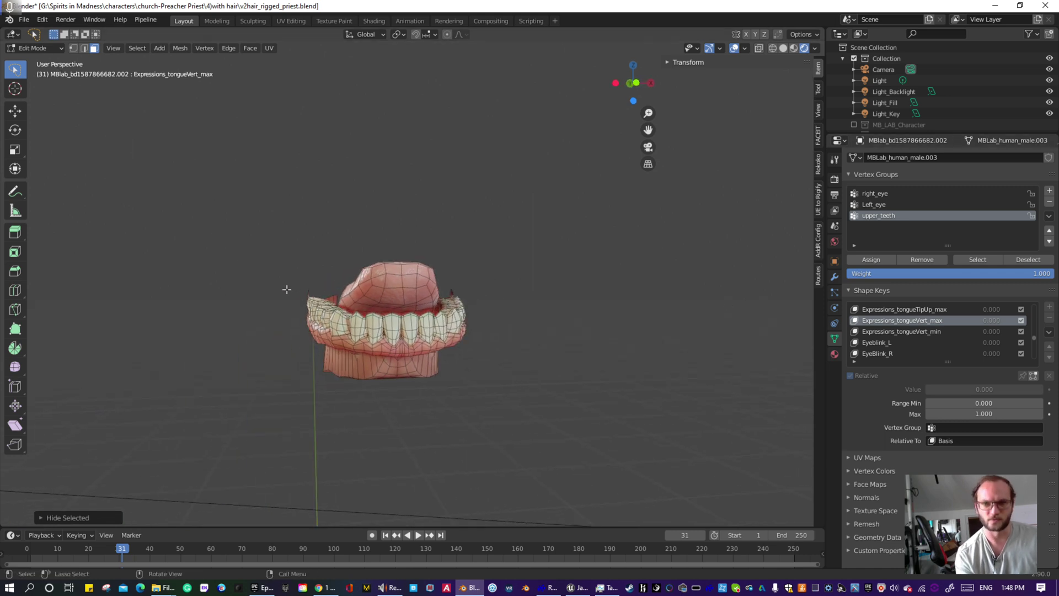
middle_drag(516, 277, 565, 114)
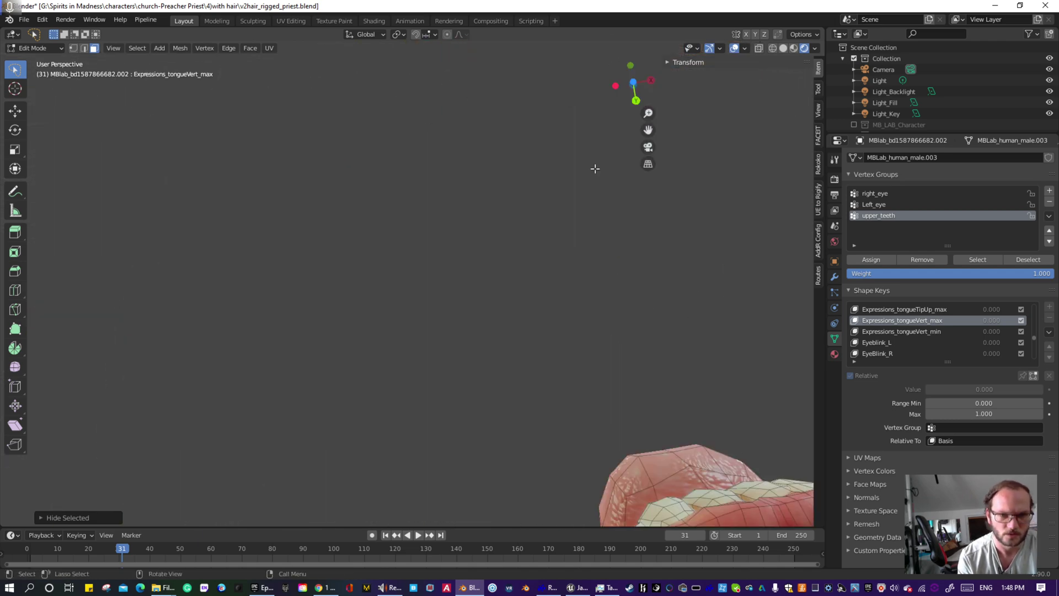
shift+middle_drag(747, 418, 381, 442)
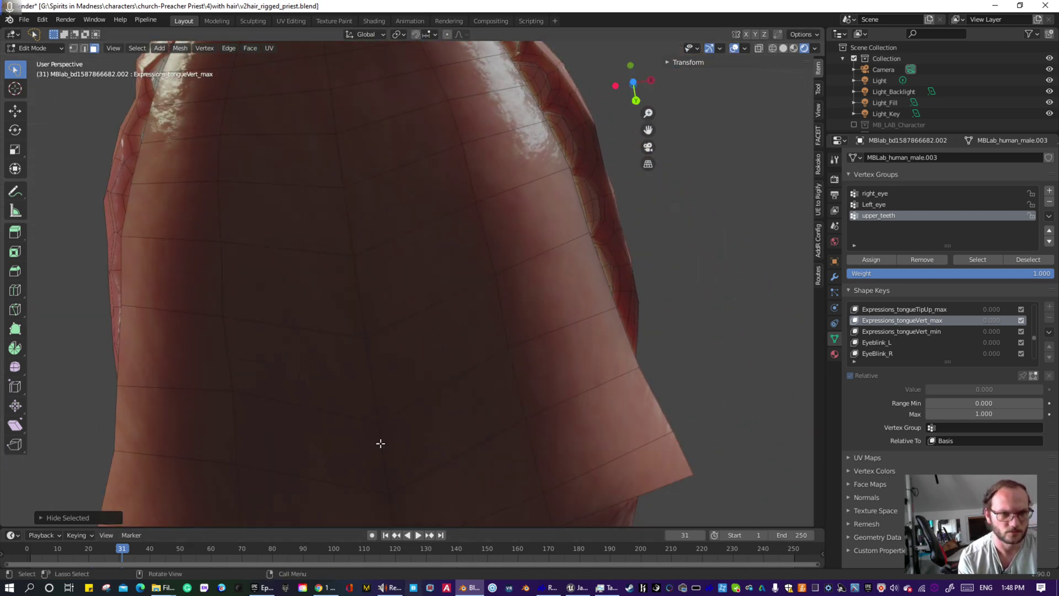
scroll(389, 304, down, 4)
middle_drag(389, 305, 599, 481)
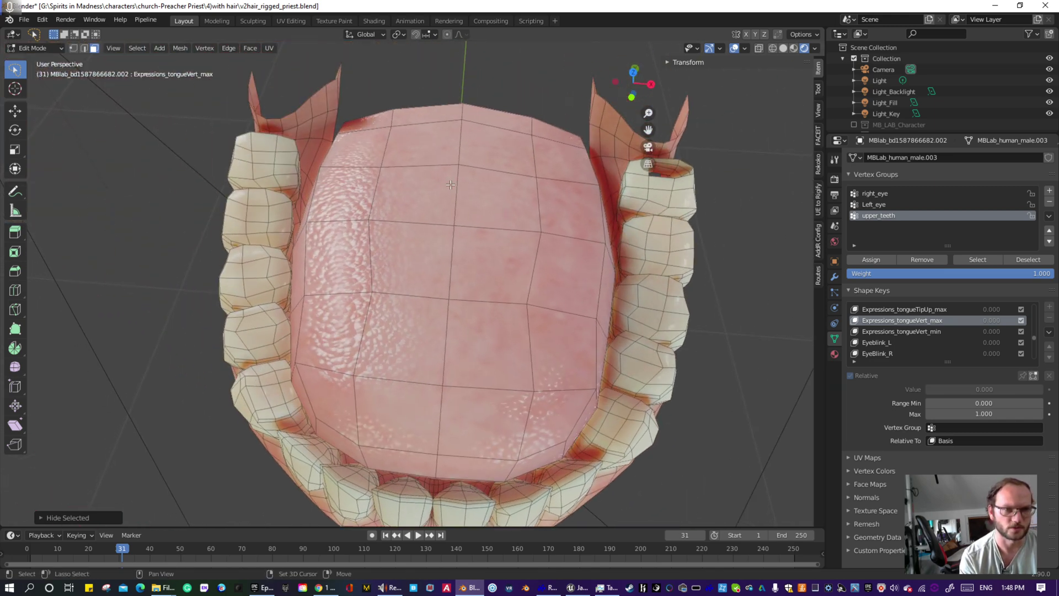
mouse_move(398, 135)
ctrl+right_down()
mouse_move(303, 346)
mouse_move(506, 412)
mouse_move(577, 232)
mouse_move(515, 125)
mouse_move(496, 128)
ctrl+right_up()
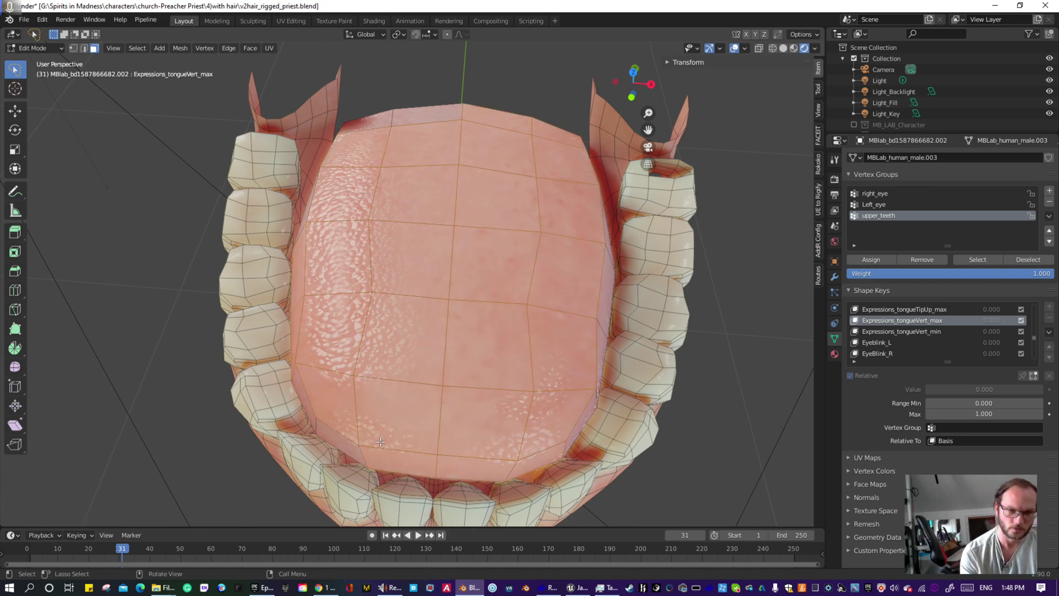
- Add the faces along the tongue's side and the front faces beneath the tongue to the selection
middle_drag(604, 401, 427, 268)
scroll(390, 305, up, 8)
mouse_move(197, 160)
shift+mouse_down()
mouse_move(331, 221)
mouse_move(309, 148)
mouse_move(298, 144)
shift+mouse_up()
mouse_move(375, 190)
middle_down()
mouse_move(362, 223)
mouse_move(322, 227)
middle_up()
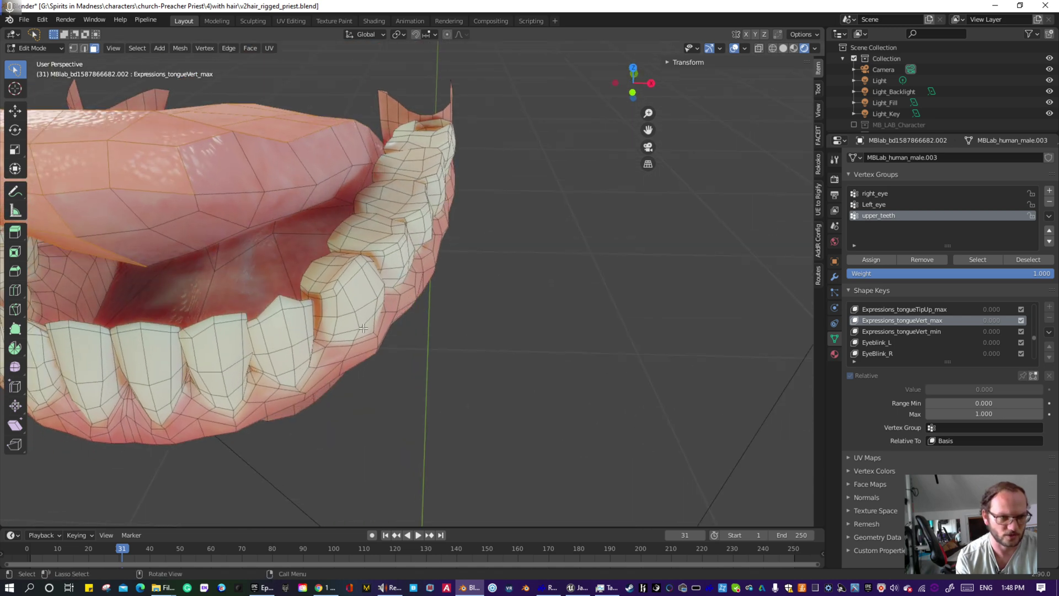
mouse_move(191, 167)
ctrl+right_down()
mouse_move(82, 251)
mouse_move(252, 209)
ctrl+right_up()
ctrl+right_drag(326, 159, 348, 150)
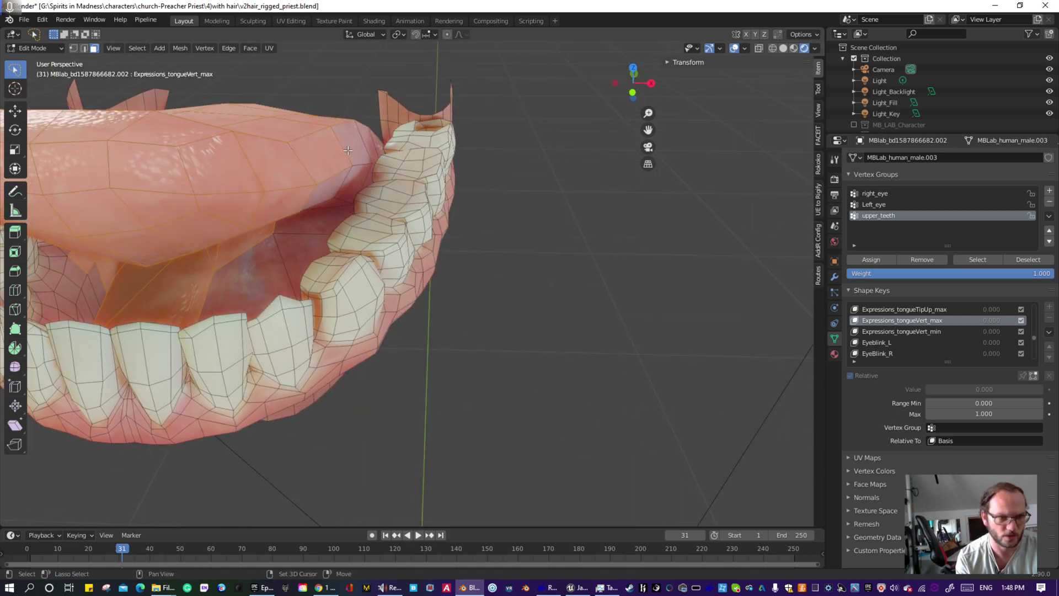
- Add the unselected faces of the tongue's base beside the lower teeth to the selection
middle_drag(224, 256, 126, 292)
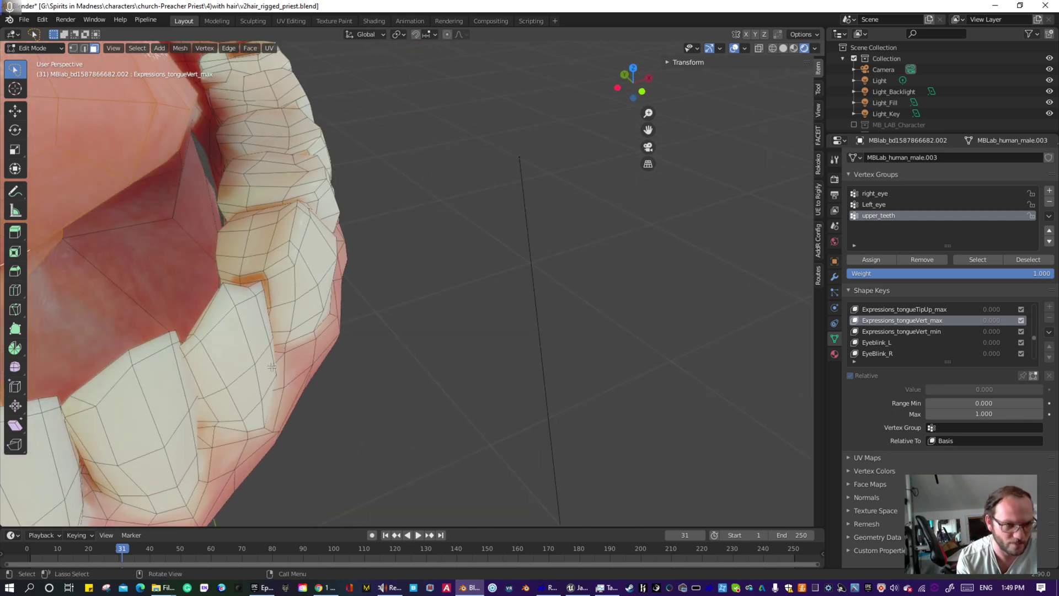
click(144, 215)
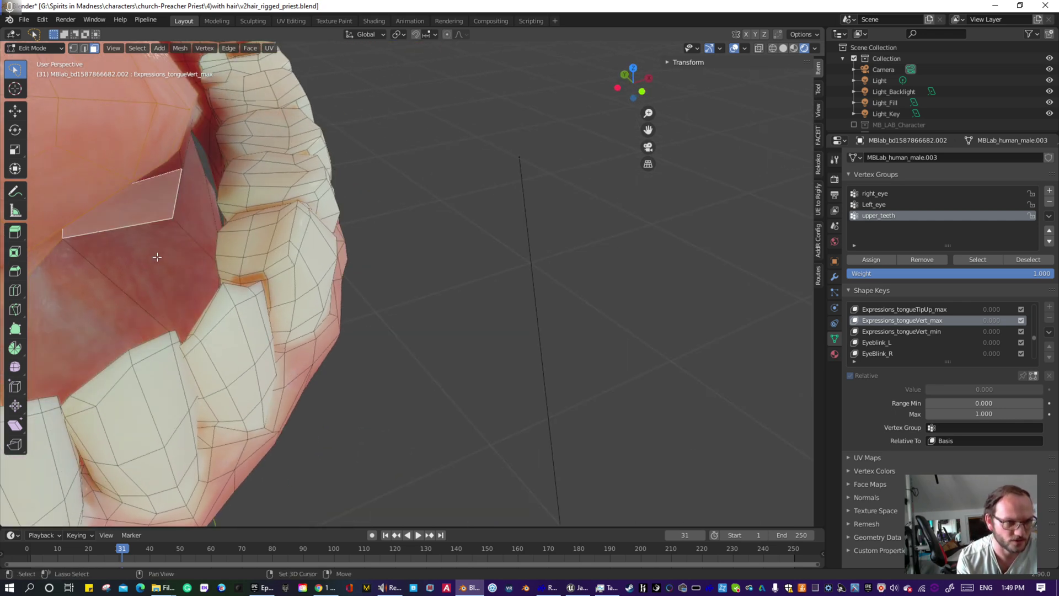
shift+click(156, 278)
shift+click(93, 305)
shift+click(190, 228)
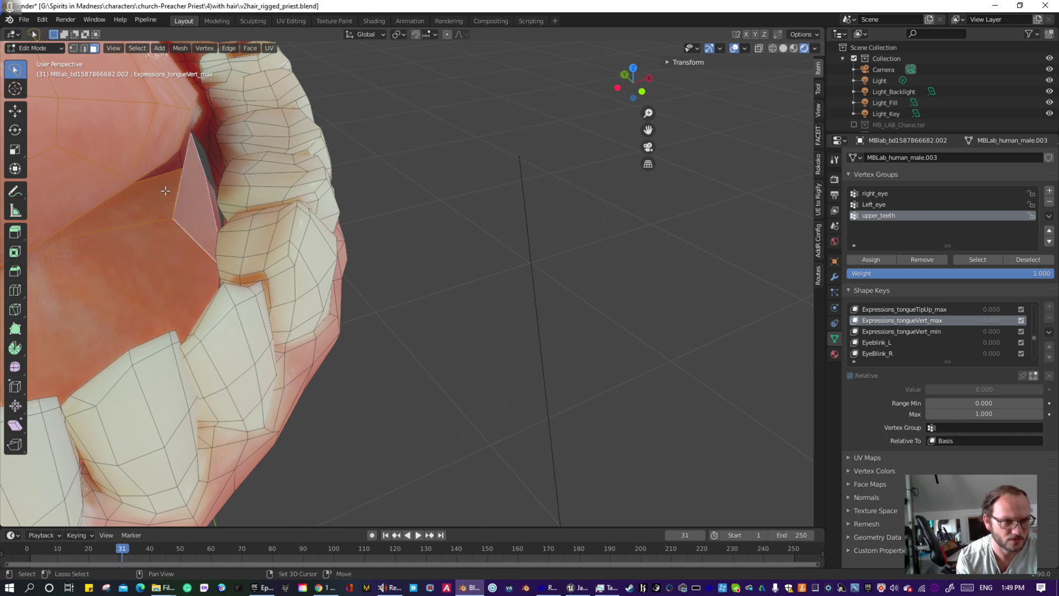
- Add the unselected faces on the tongue's side above the molars to the selection
middle_drag(166, 166, 174, 188)
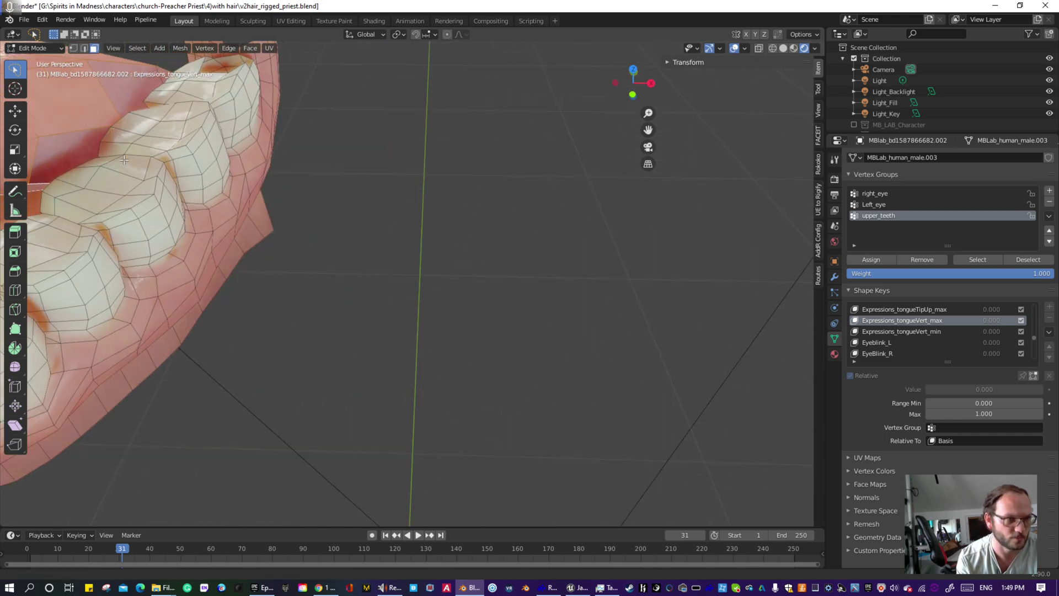
scroll(124, 159, up, 2)
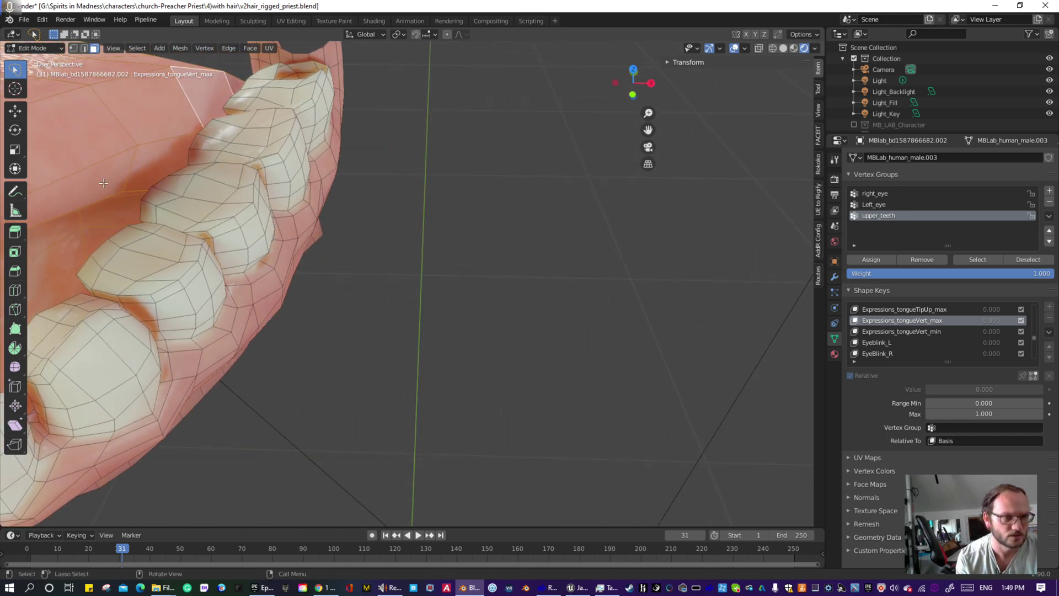
middle_drag(103, 182, 263, 192)
click(319, 196)
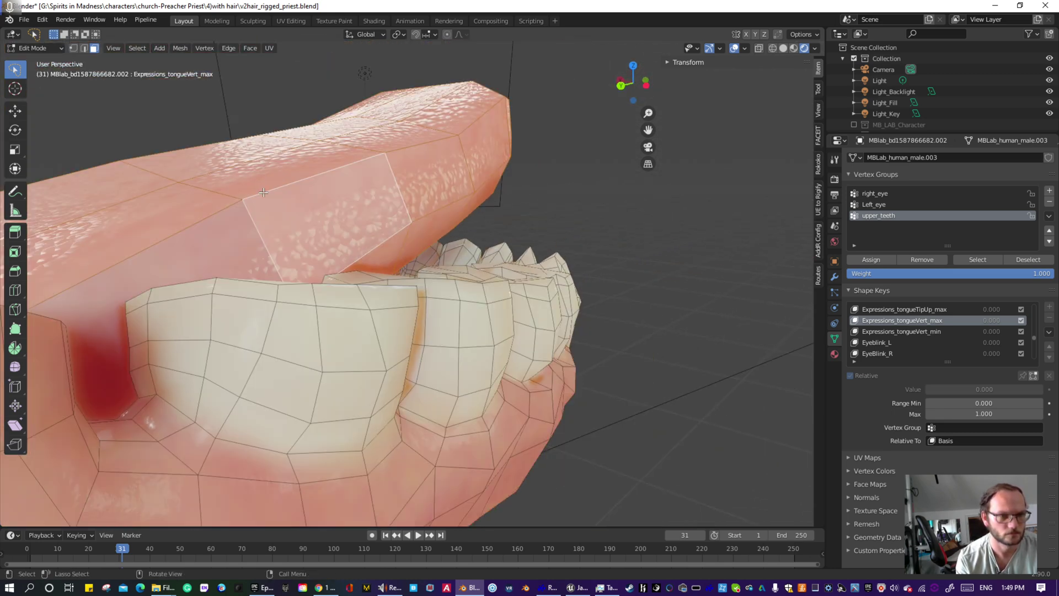
- Extend the selection over the faces on the rear slope of the tongue out to its side edges
mouse_move(241, 249)
middle_down()
mouse_move(378, 293)
mouse_move(619, 194)
mouse_move(607, 197)
middle_up()
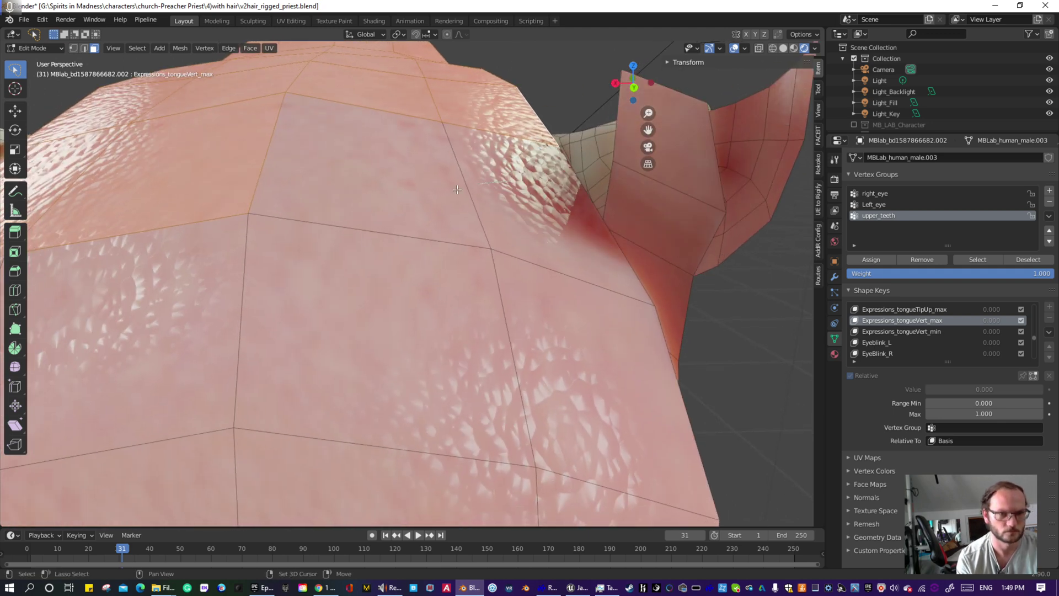
shift+drag(510, 182, 495, 385)
scroll(302, 356, down, 4)
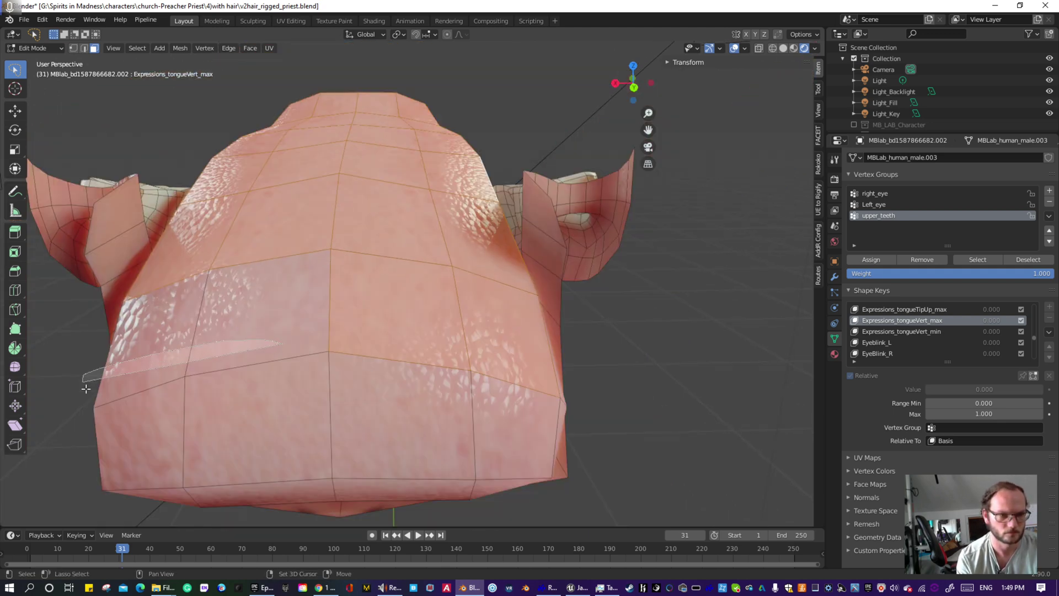
mouse_move(86, 389)
shift+mouse_down()
mouse_move(188, 457)
mouse_move(288, 441)
shift+mouse_up()
mouse_move(221, 394)
middle_down()
mouse_move(304, 388)
mouse_move(232, 400)
mouse_move(265, 359)
mouse_move(353, 327)
middle_up()
scroll(305, 387, down, 3)
click(276, 353)
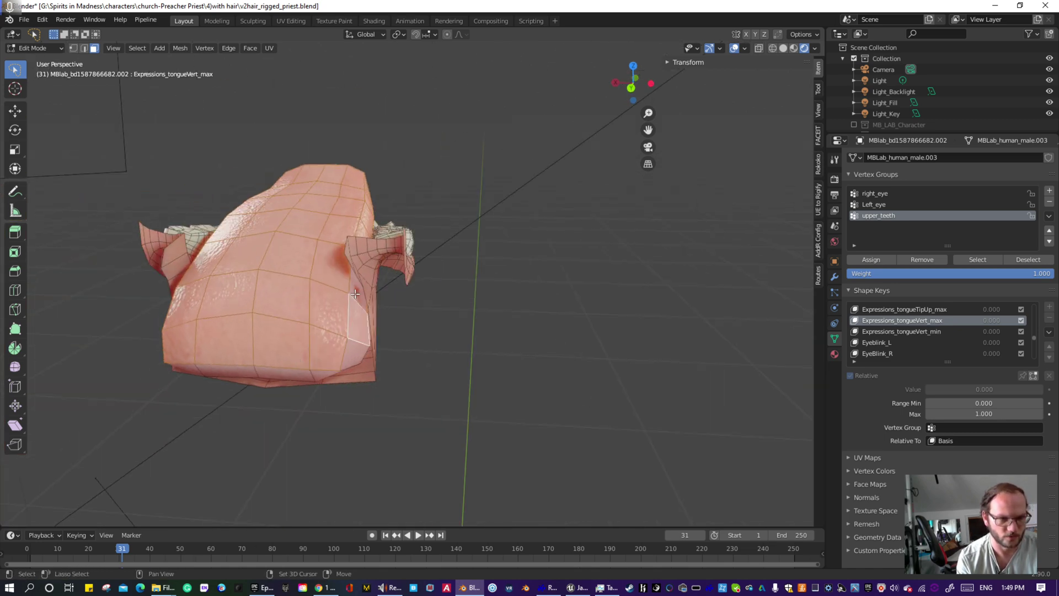
- Add the row of faces along the tongue's lower rear edge and the adjoining side faces to the selection
middle_drag(320, 379, 335, 335)
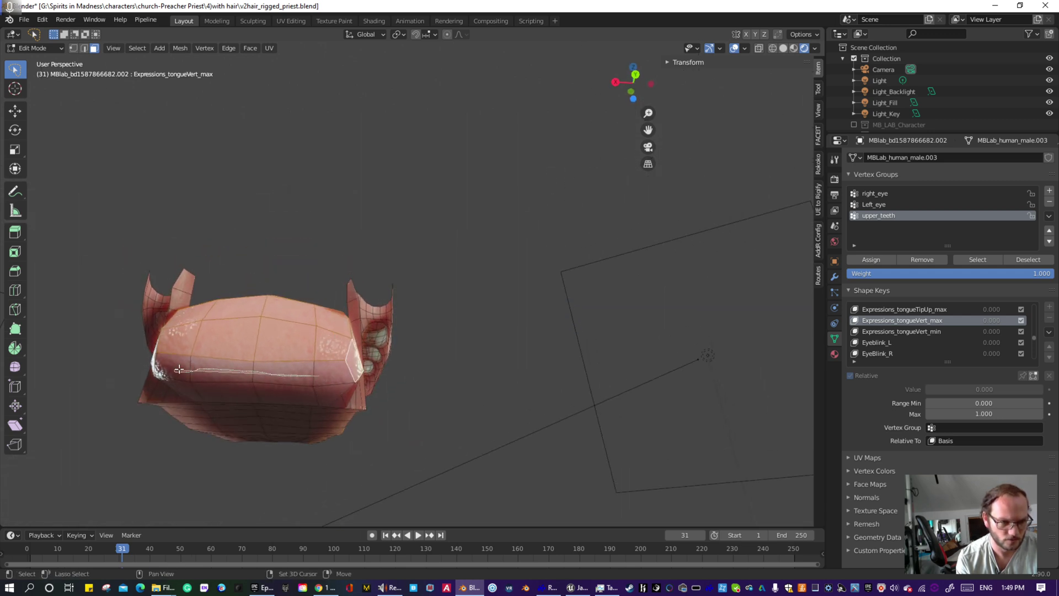
shift+drag(179, 369, 189, 378)
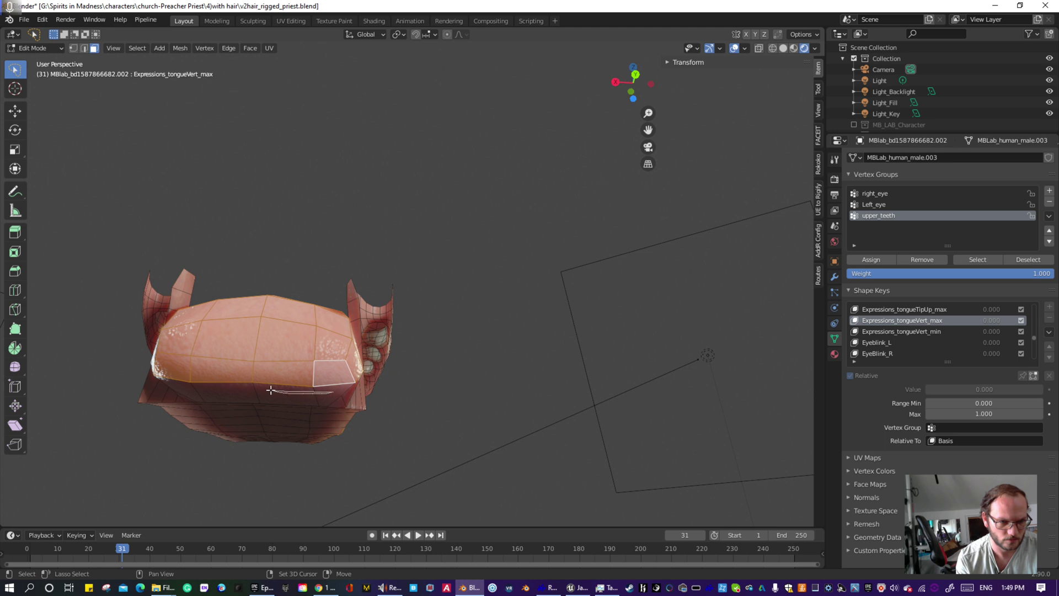
middle_drag(188, 393, 236, 380)
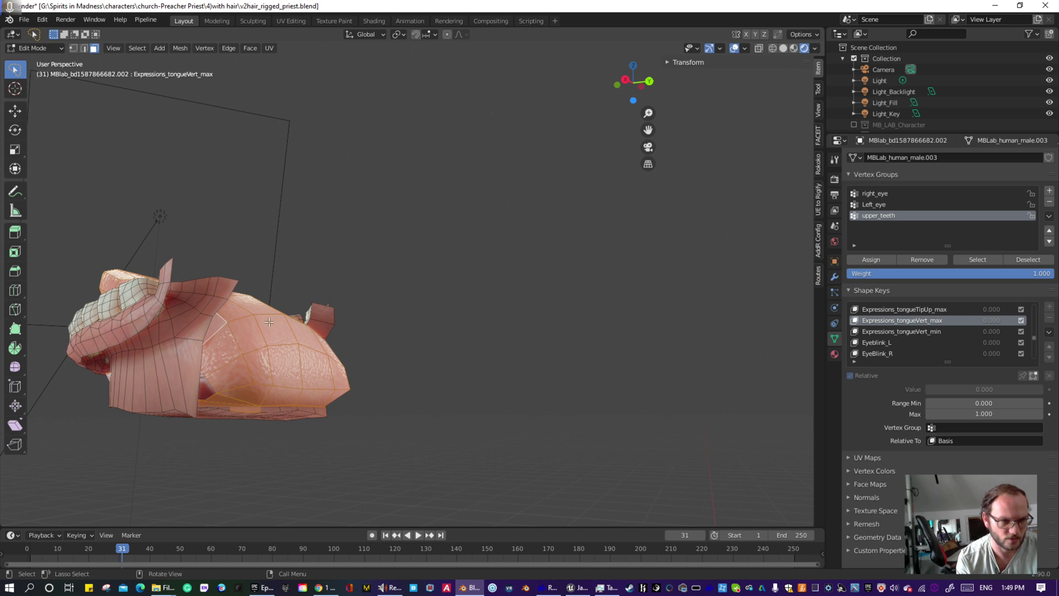
middle_drag(270, 321, 380, 312)
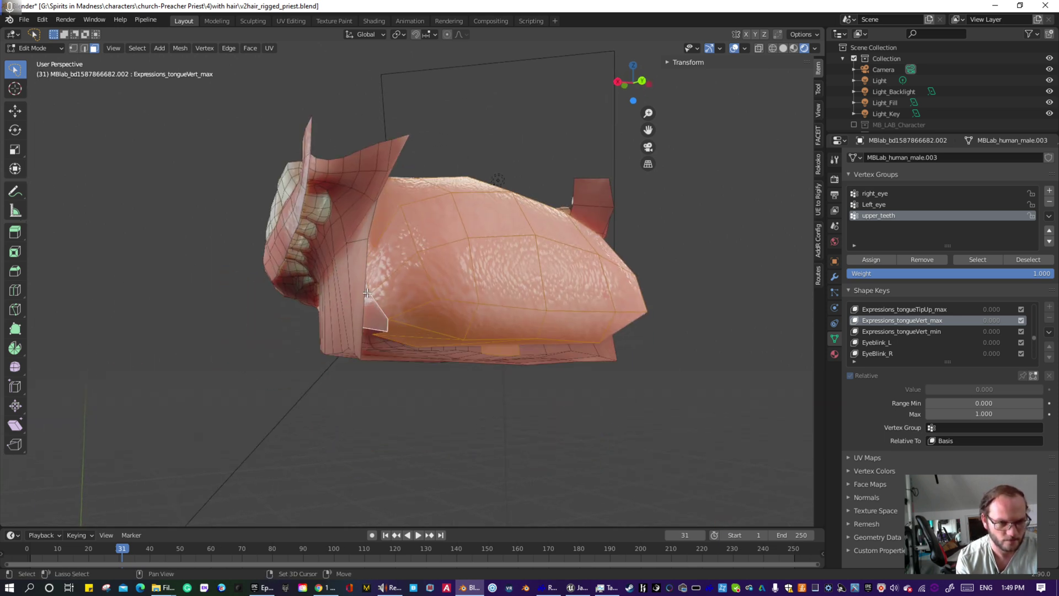
middle_drag(387, 332, 588, 380)
scroll(588, 380, up, 4)
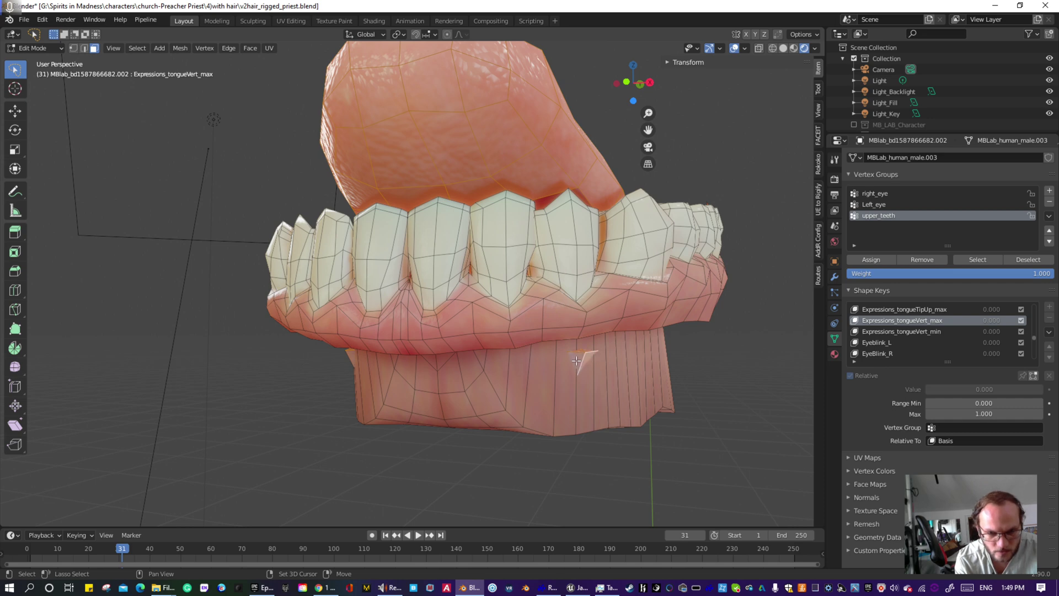
- Add the remaining dark gap faces between the tongue's underside and its base behind the lower front teeth
middle_drag(499, 360, 491, 364)
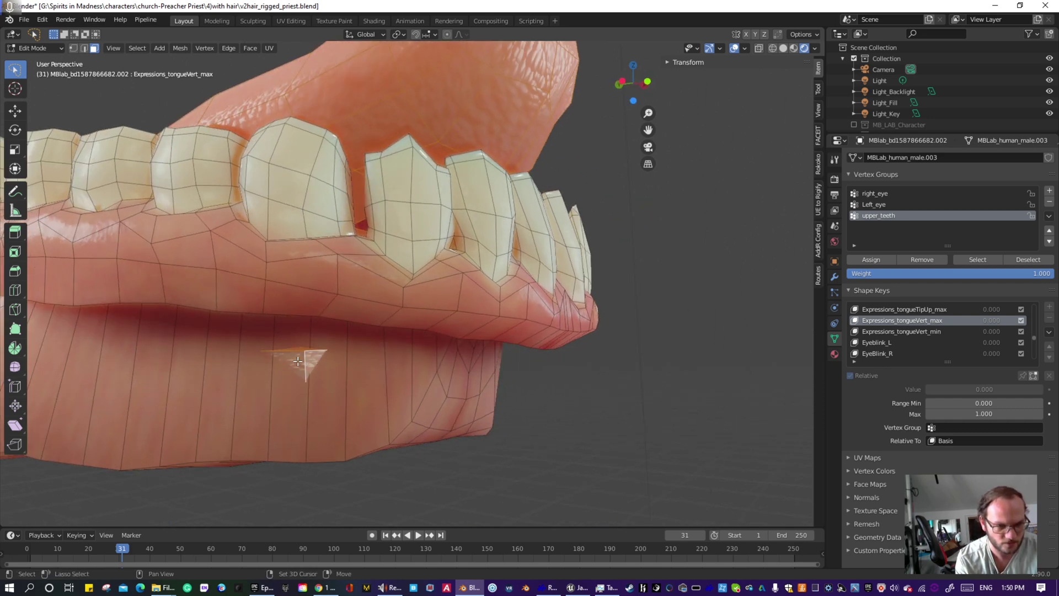
middle_drag(298, 361, 497, 181)
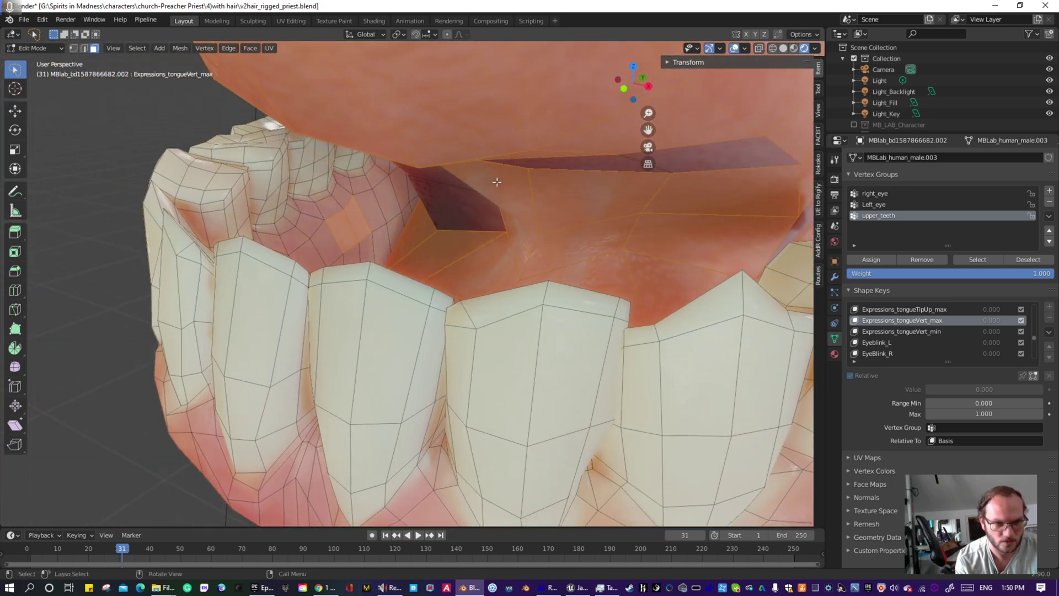
shift+click(470, 198)
shift+click(455, 182)
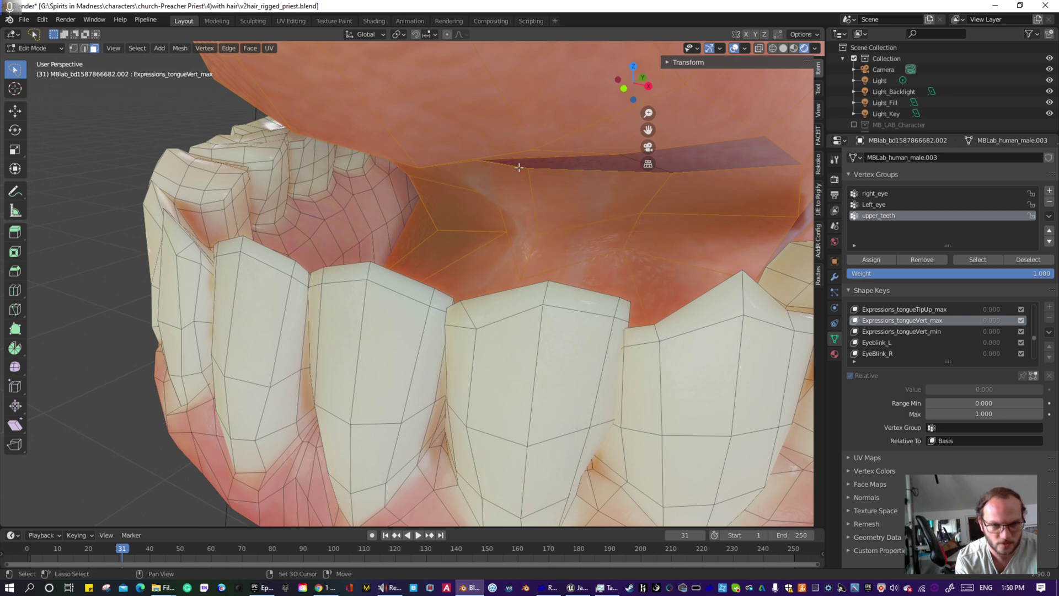
shift+click(579, 168)
shift+click(709, 152)
- Add the last unselected faces at the tongue's side and lower rear corner to complete the tongue selection
shift+middle_drag(618, 236, 554, 261)
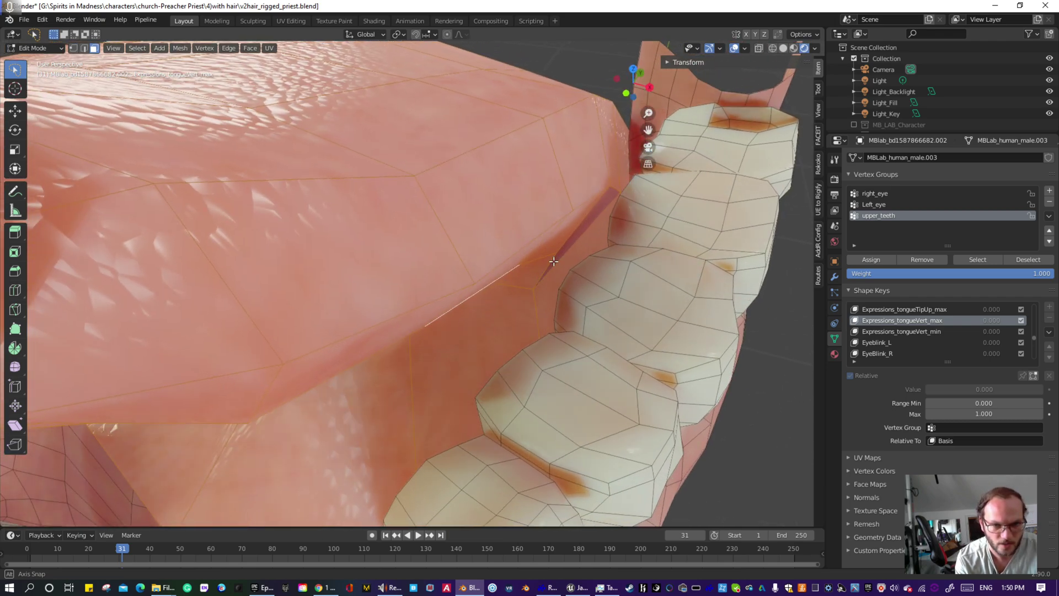
middle_drag(595, 209, 343, 244)
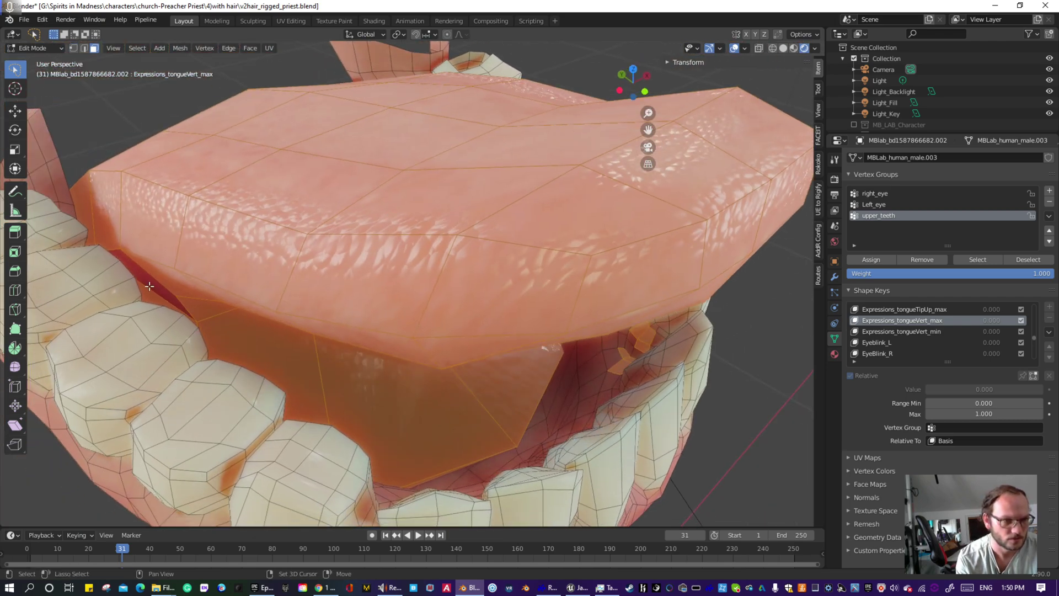
middle_drag(151, 280, 291, 283)
mouse_move(169, 336)
middle_down()
mouse_move(193, 359)
mouse_move(137, 361)
mouse_move(176, 351)
middle_up()
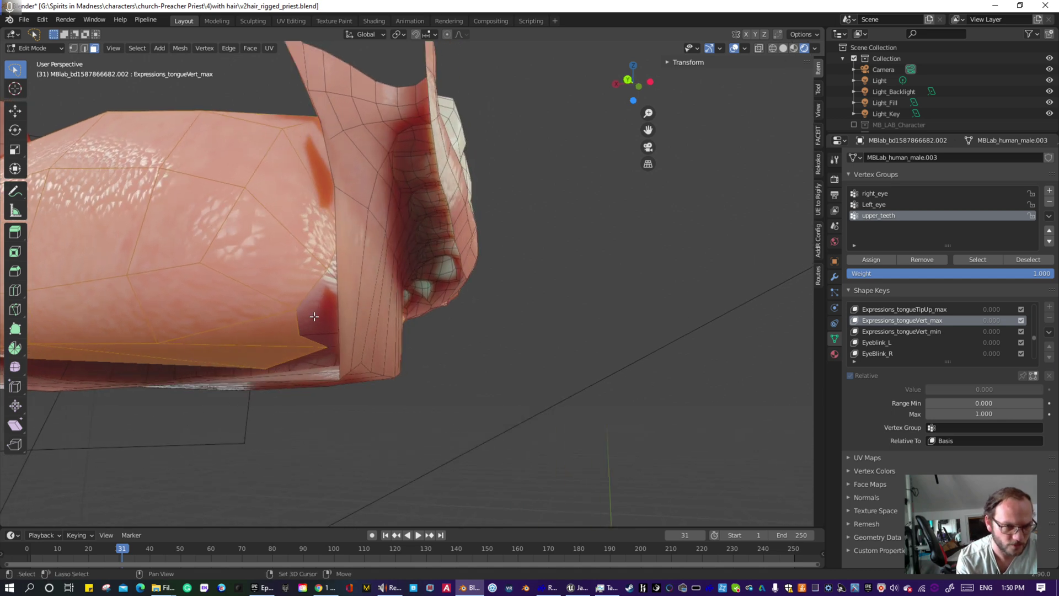
middle_drag(315, 316, 356, 276)
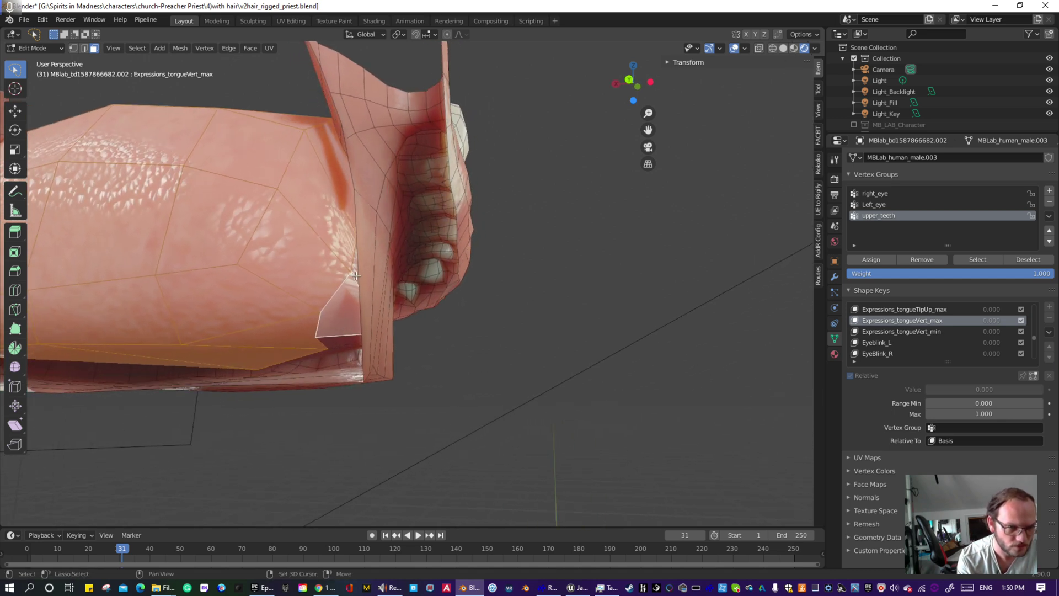
middle_drag(349, 338, 379, 392)
shift+click(341, 342)
scroll(297, 349, up, 4)
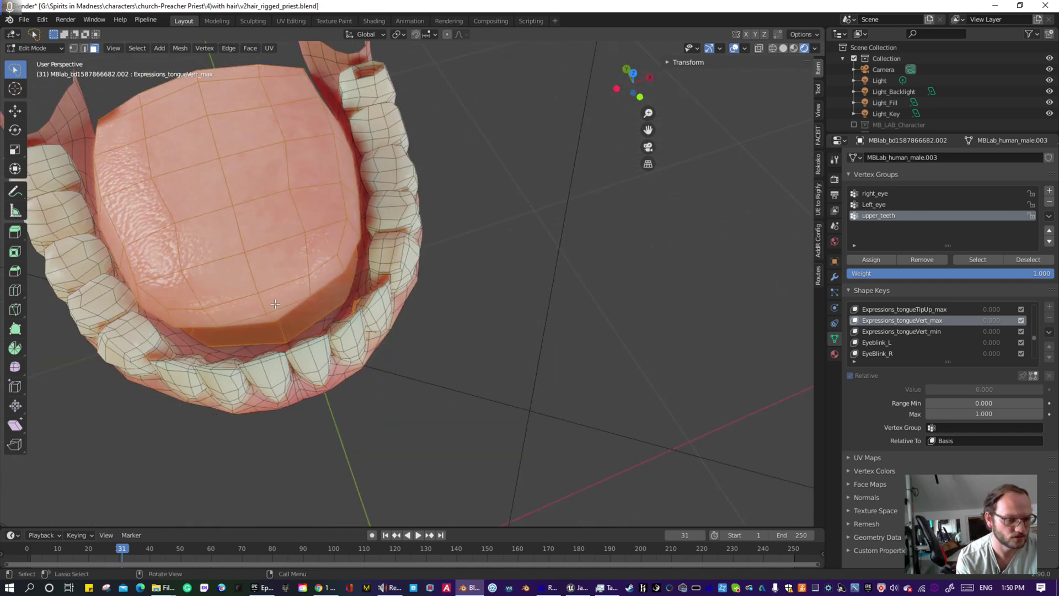
- Hide the selected faces to check the lower teeth and gums for wrongly selected faces, and restore them
key(h)
middle_drag(275, 304, 325, 231)
middle_drag(168, 215, 204, 206)
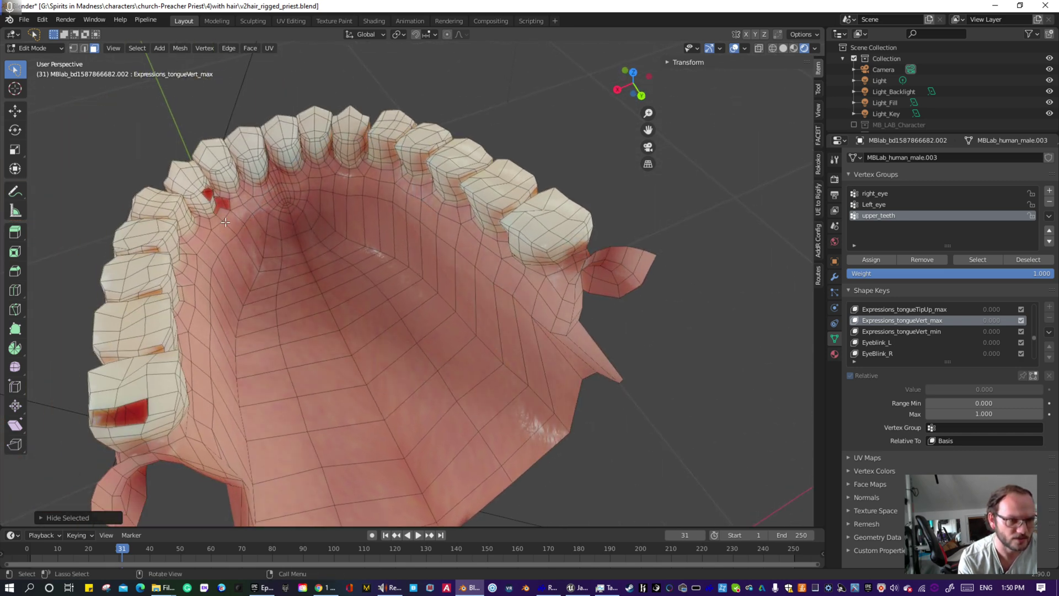
middle_drag(127, 420, 82, 330)
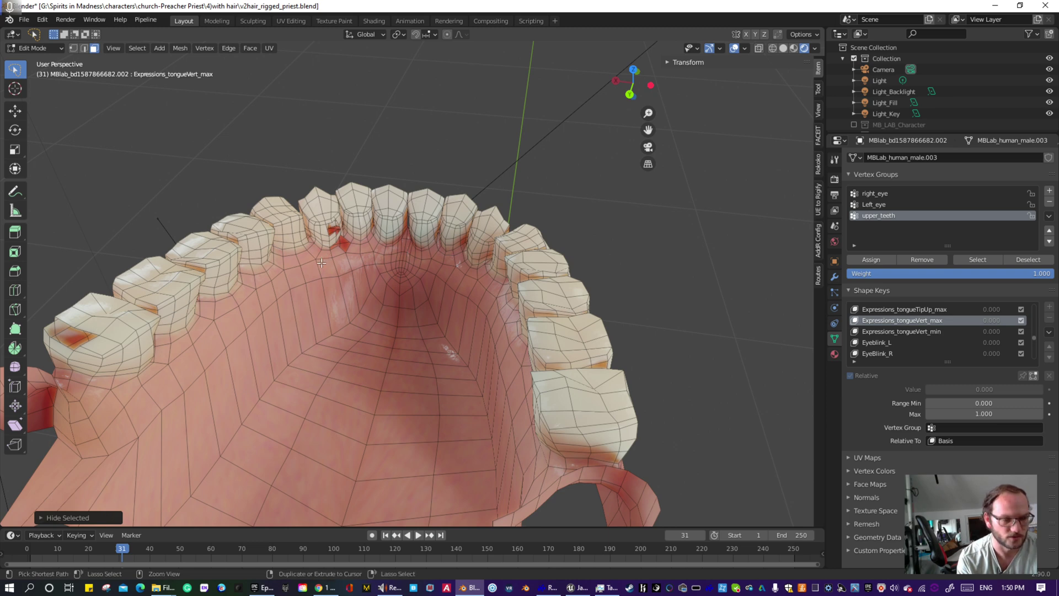
key(alt+h)
middle_drag(243, 308, 436, 281)
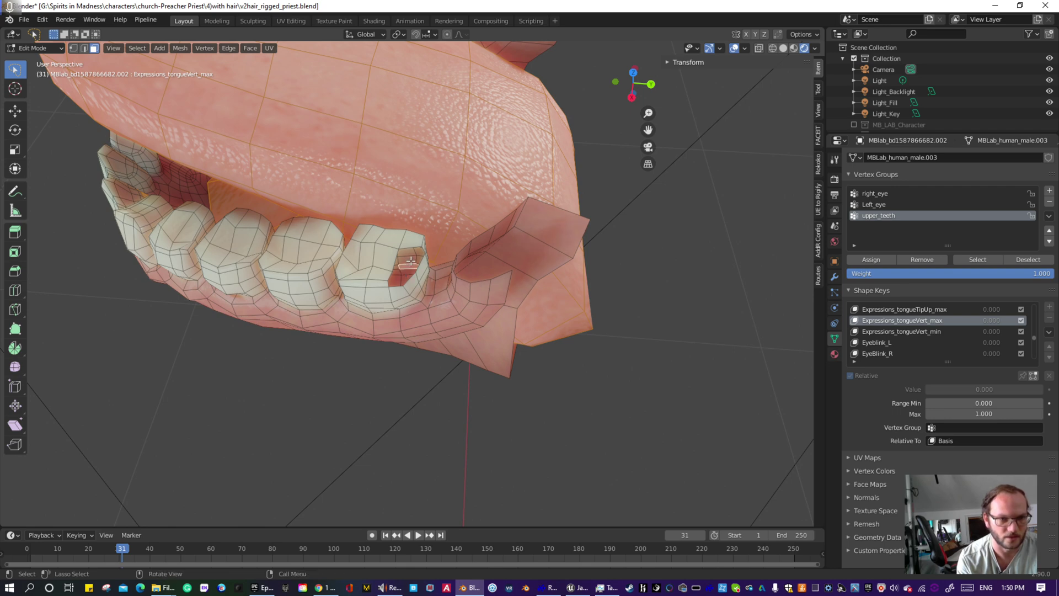
click(682, 246)
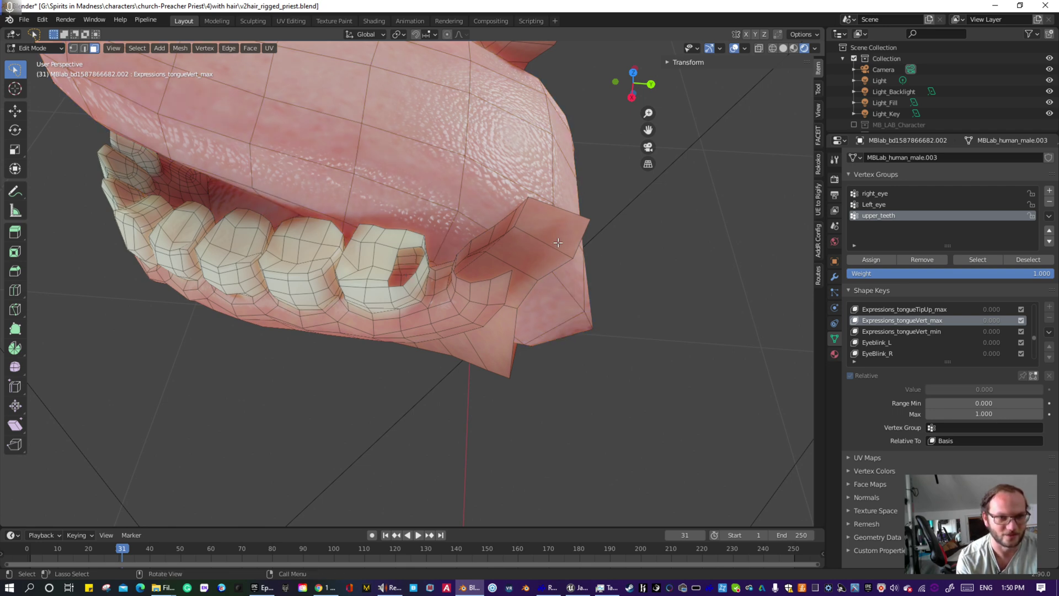
middle_drag(558, 243, 415, 282)
scroll(514, 278, down, 2)
scroll(371, 282, down, 3)
scroll(433, 268, up, 4)
middle_drag(478, 268, 312, 260)
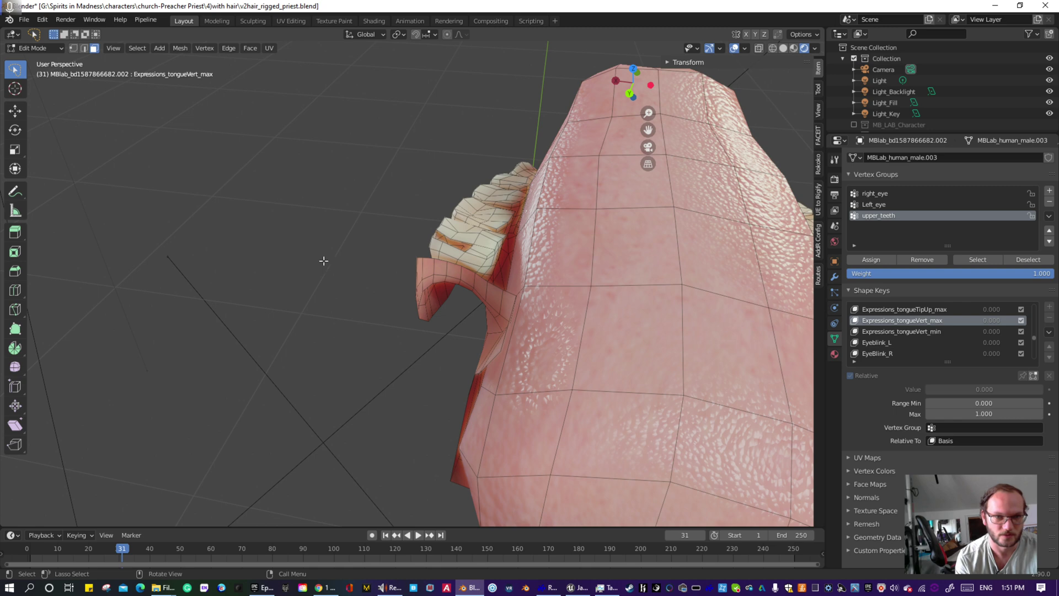
scroll(475, 273, down, 6)
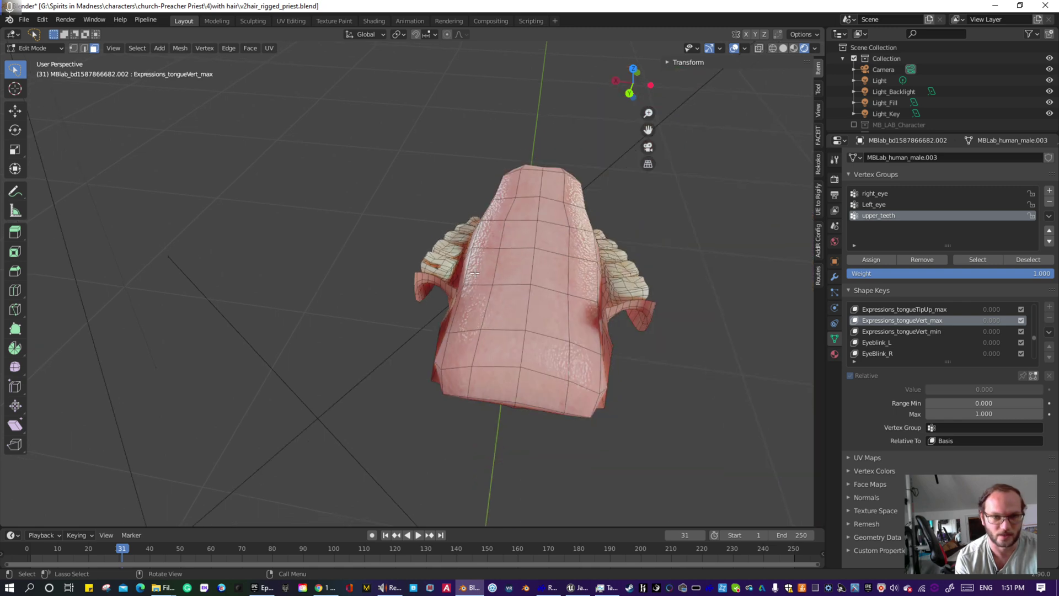
middle_drag(475, 273, 438, 312)
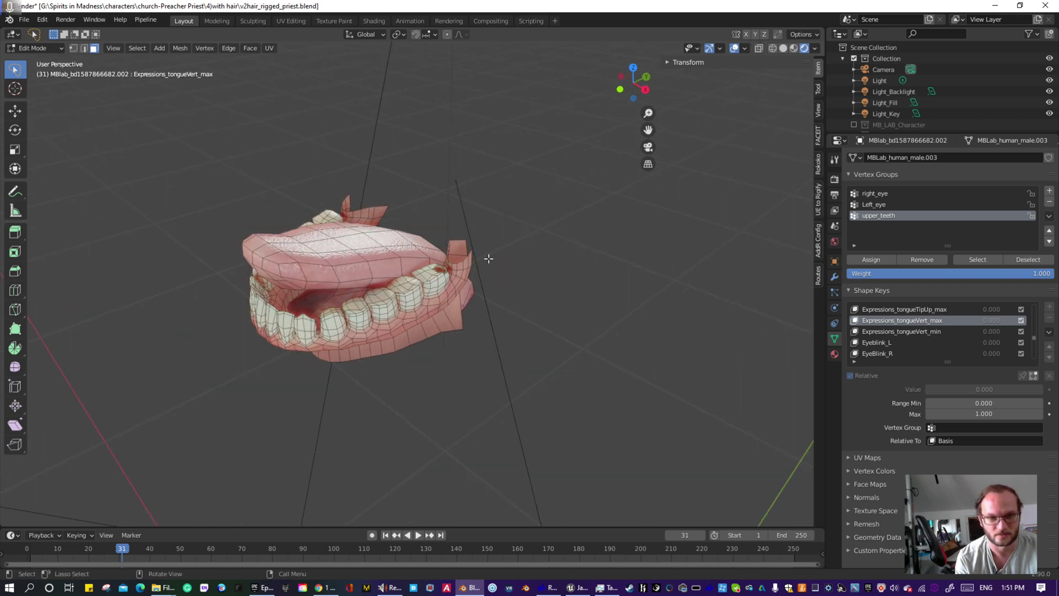
key(ctrl+z)
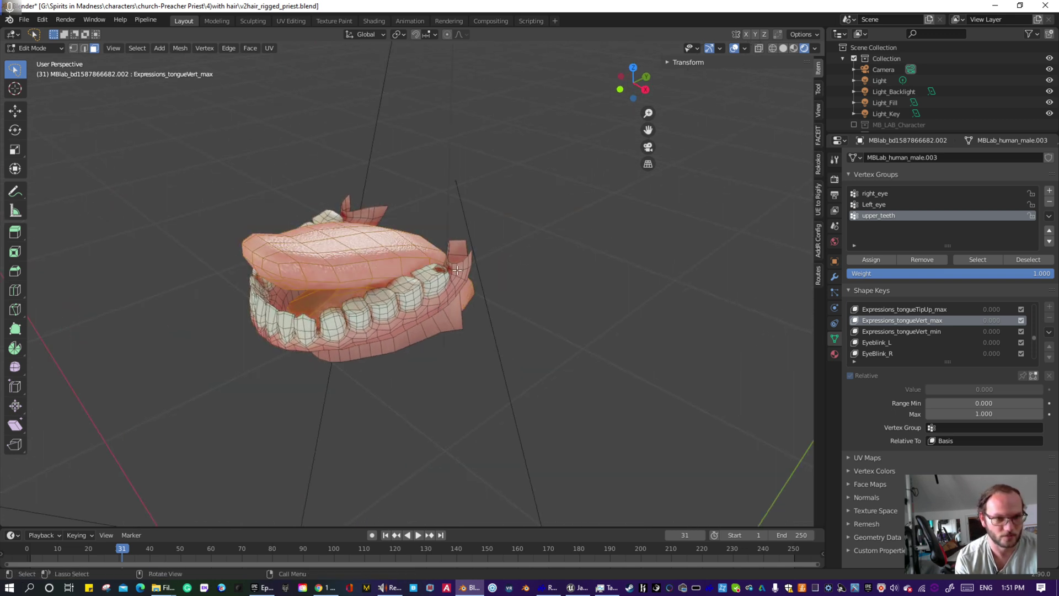
- Remove the stray selected faces on the inner teeth and gum beside the tongue from the selection
middle_drag(457, 269, 487, 310)
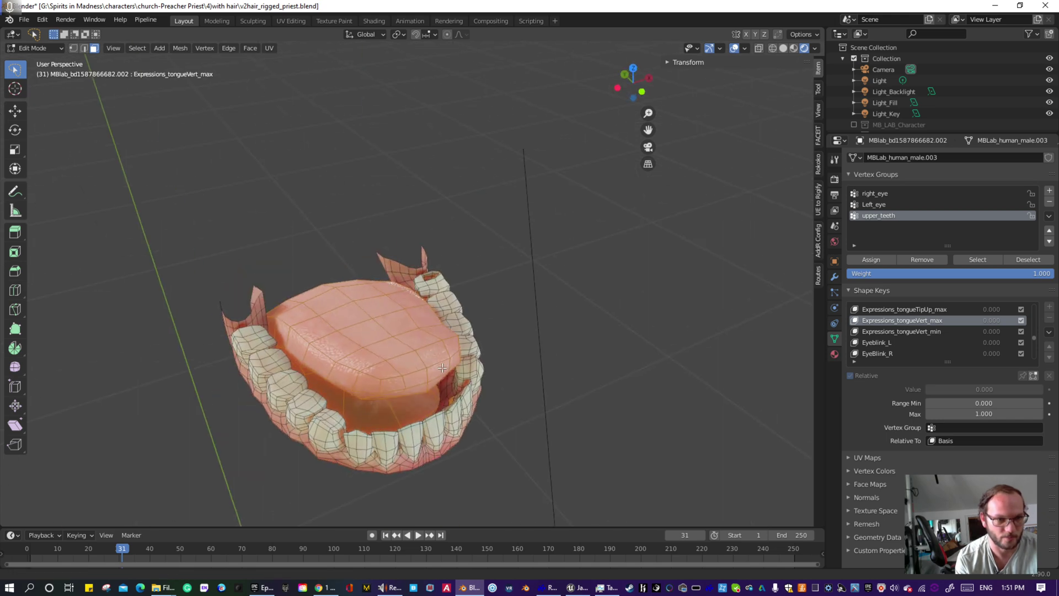
mouse_move(442, 368)
middle_down()
mouse_move(452, 359)
mouse_move(445, 379)
middle_up()
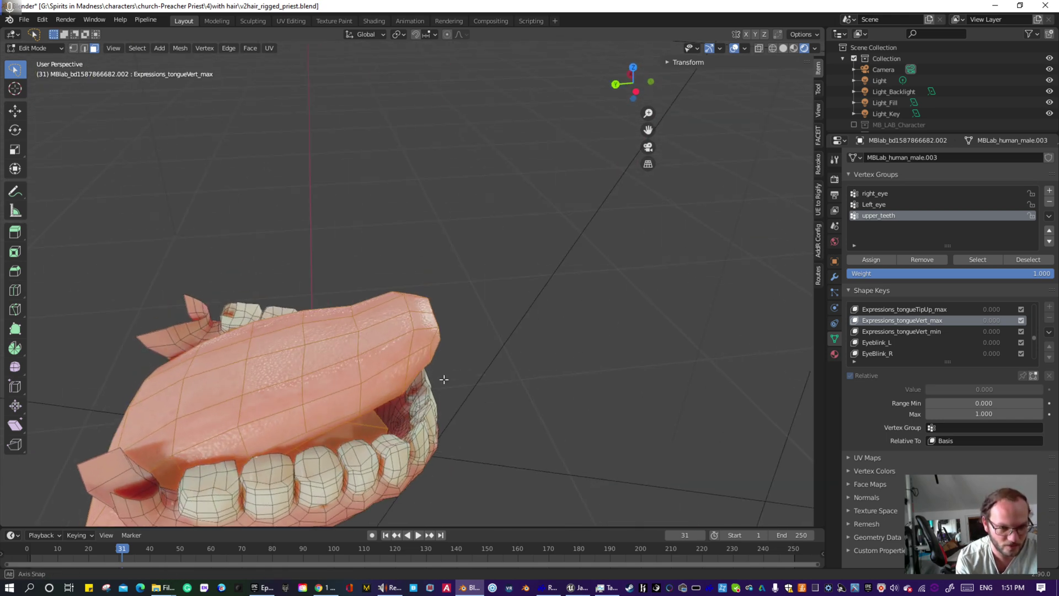
scroll(424, 397, up, 2)
shift+middle_drag(414, 464, 309, 311)
scroll(202, 335, up, 3)
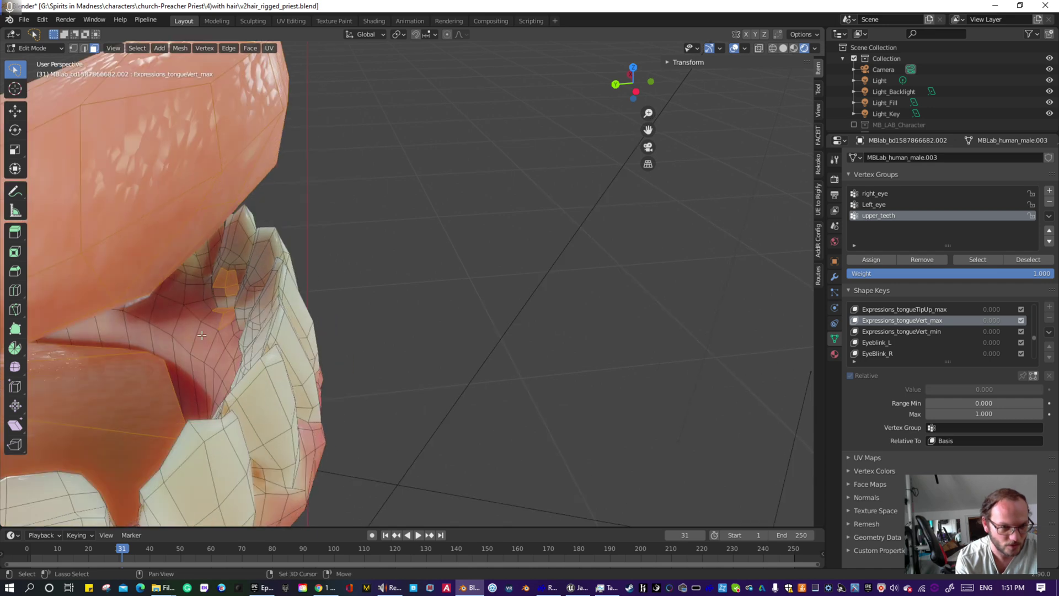
shift+middle_drag(202, 335, 276, 325)
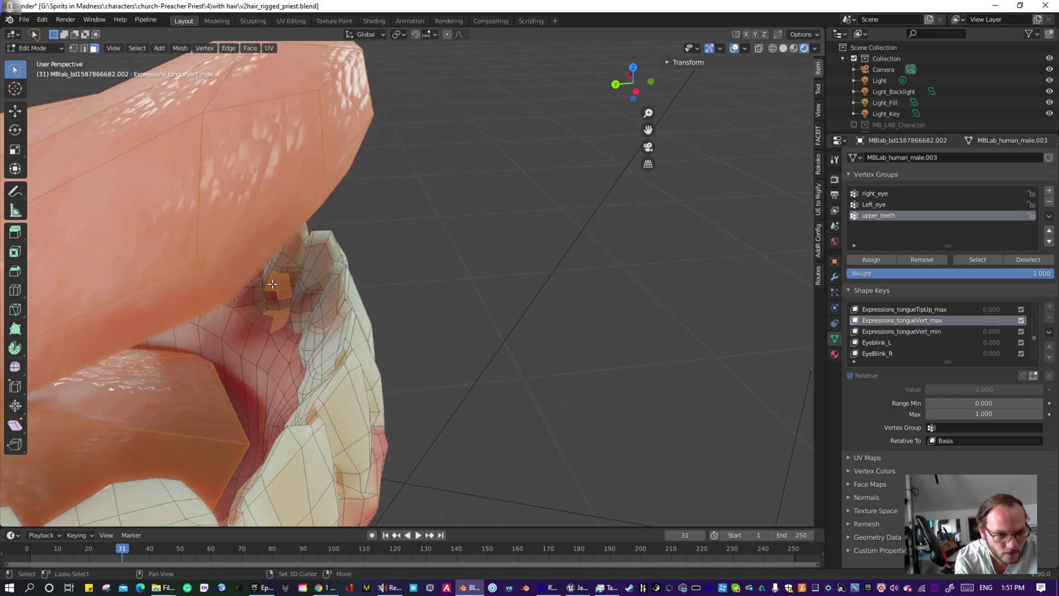
shift+click(284, 284)
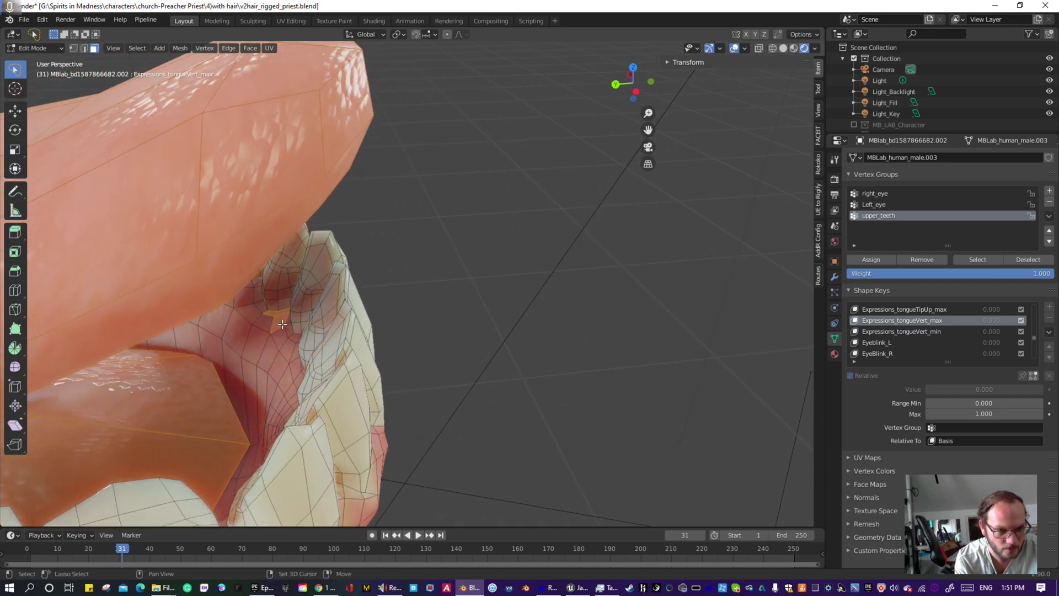
shift+click(280, 316)
shift+click(280, 313)
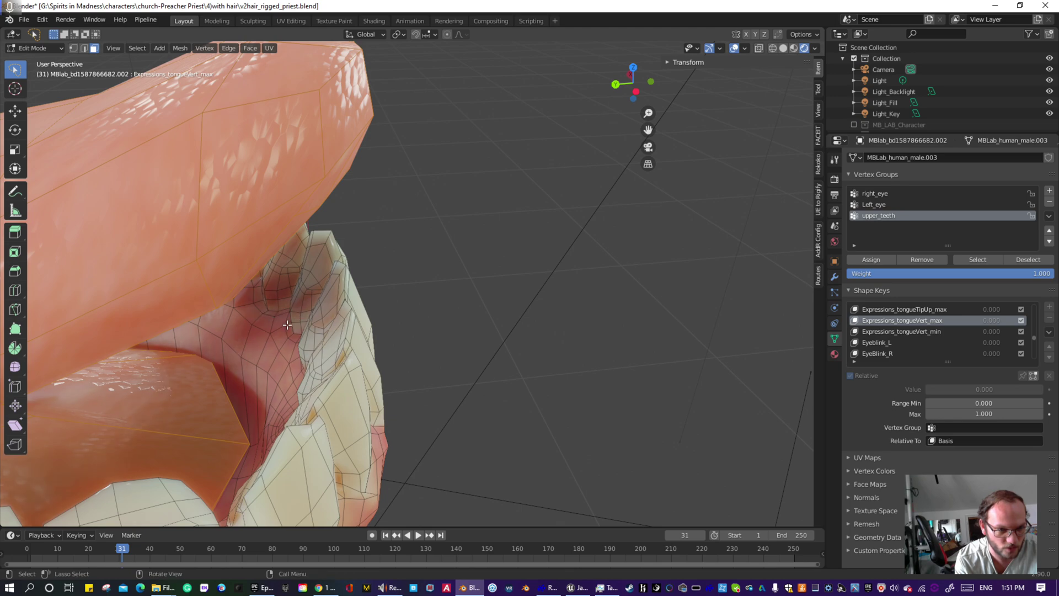
- Examine the tongue, lower teeth and gums from the front, rear and sides for wrongly selected or missed faces
middle_drag(309, 334, 158, 325)
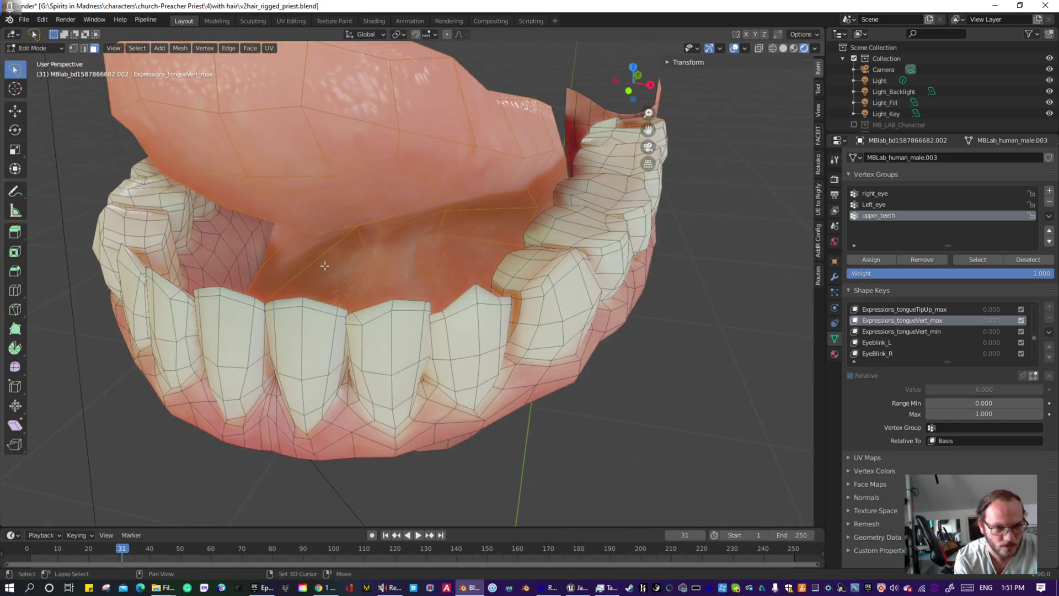
middle_drag(325, 266, 93, 337)
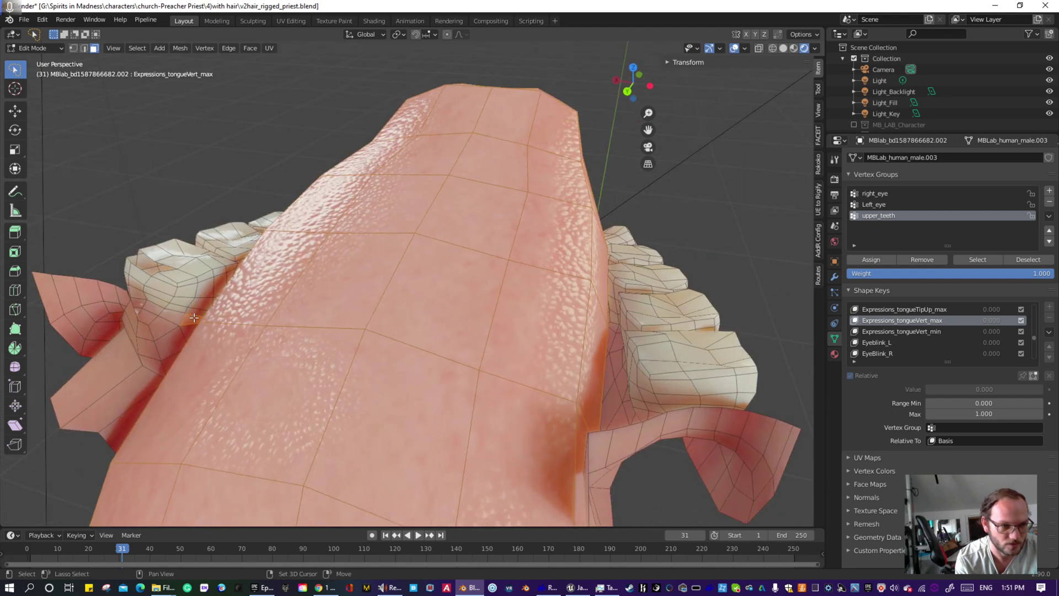
middle_drag(194, 318, 193, 344)
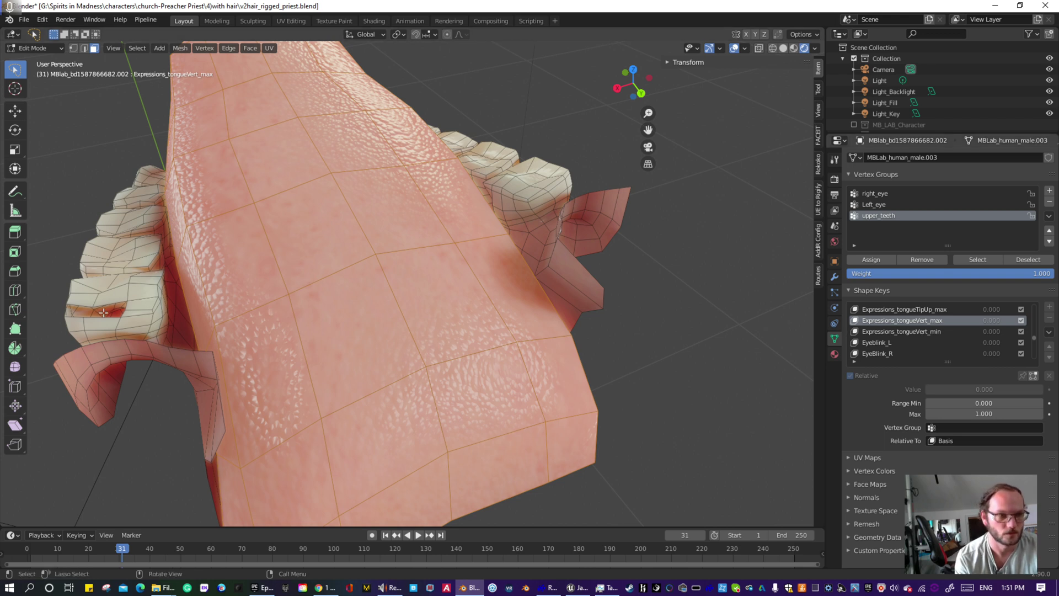
shift+middle_drag(107, 314, 315, 292)
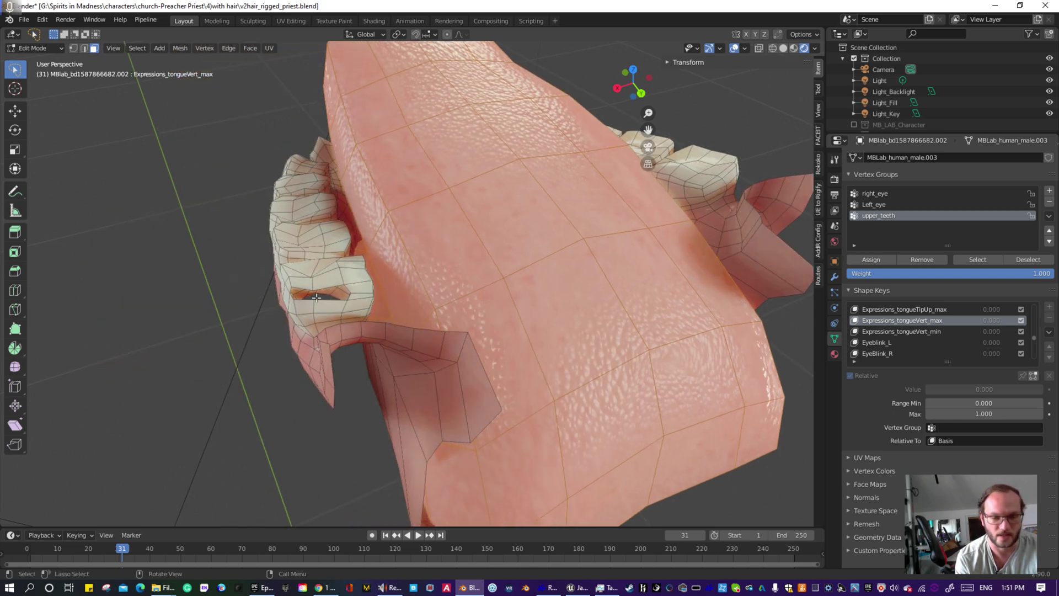
middle_drag(324, 296, 538, 282)
shift+middle_drag(383, 331, 511, 267)
scroll(511, 267, down, 6)
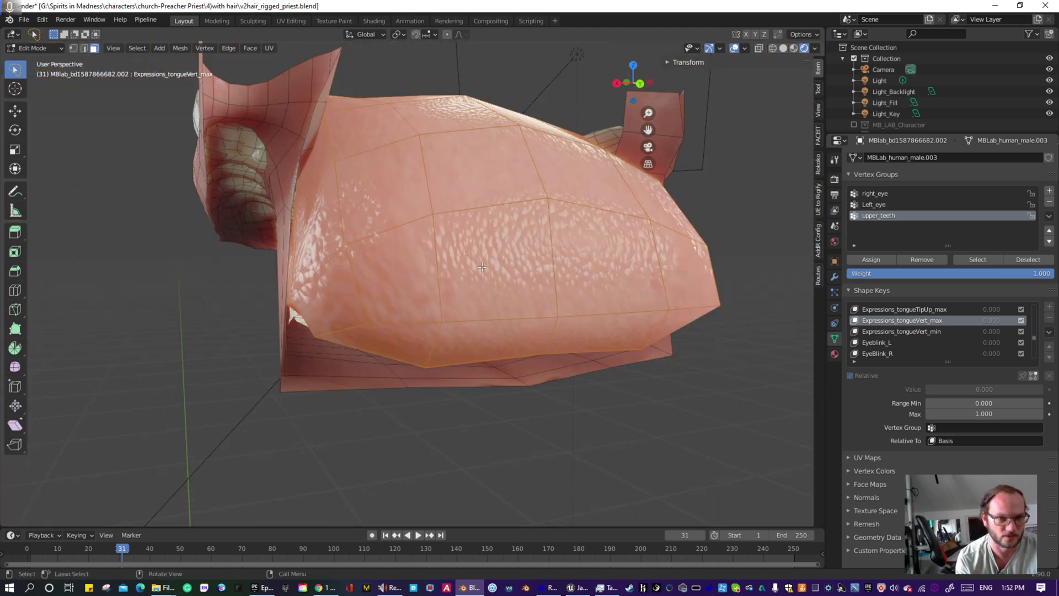
shift+middle_drag(440, 254, 474, 337)
middle_drag(397, 331, 588, 381)
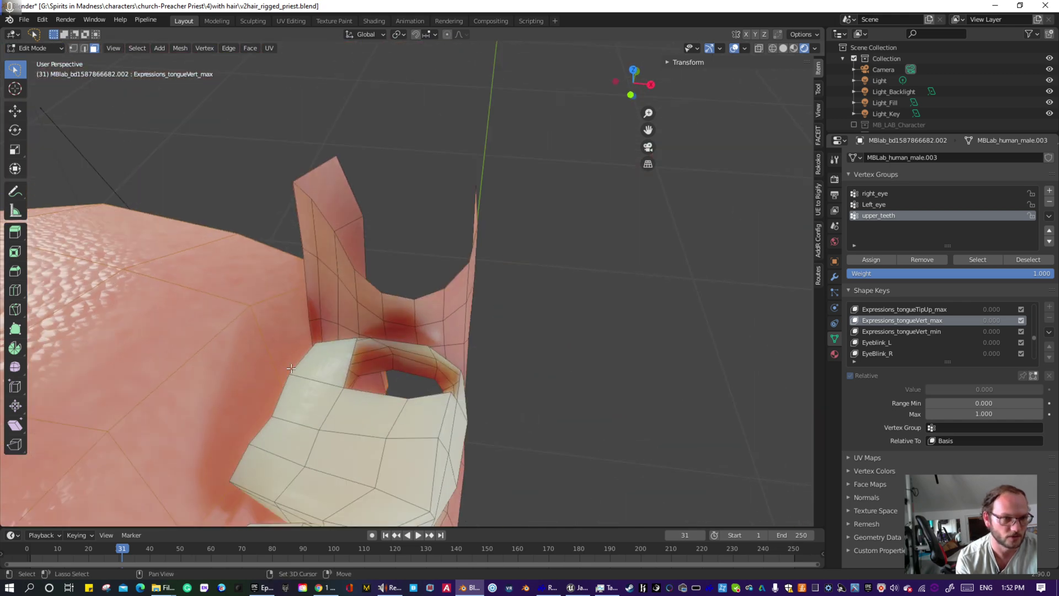
shift+middle_drag(293, 397, 491, 214)
scroll(492, 214, down, 5)
shift+middle_drag(344, 419, 482, 361)
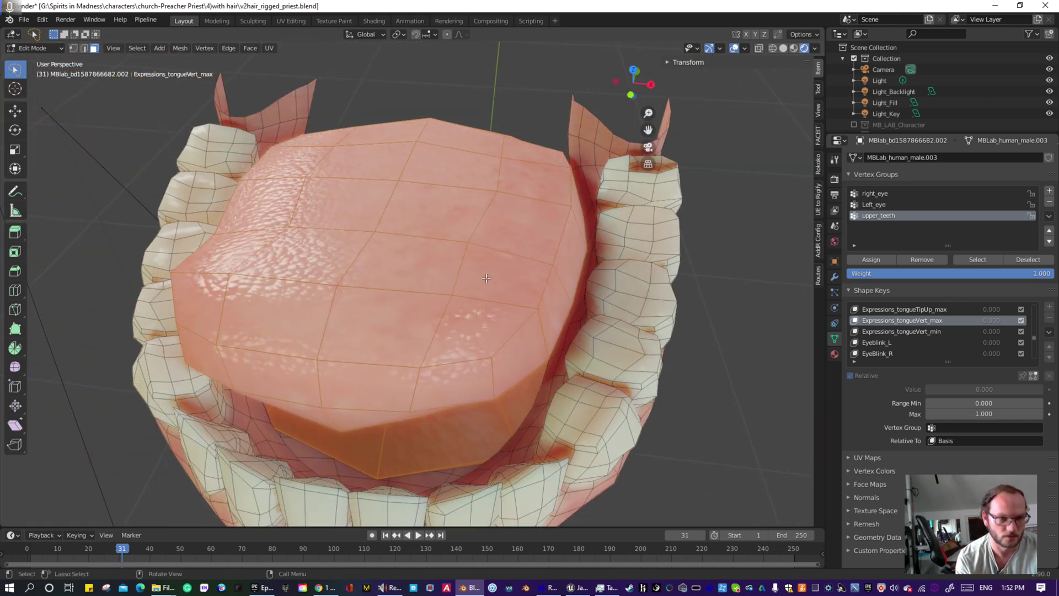
scroll(482, 360, down, 1)
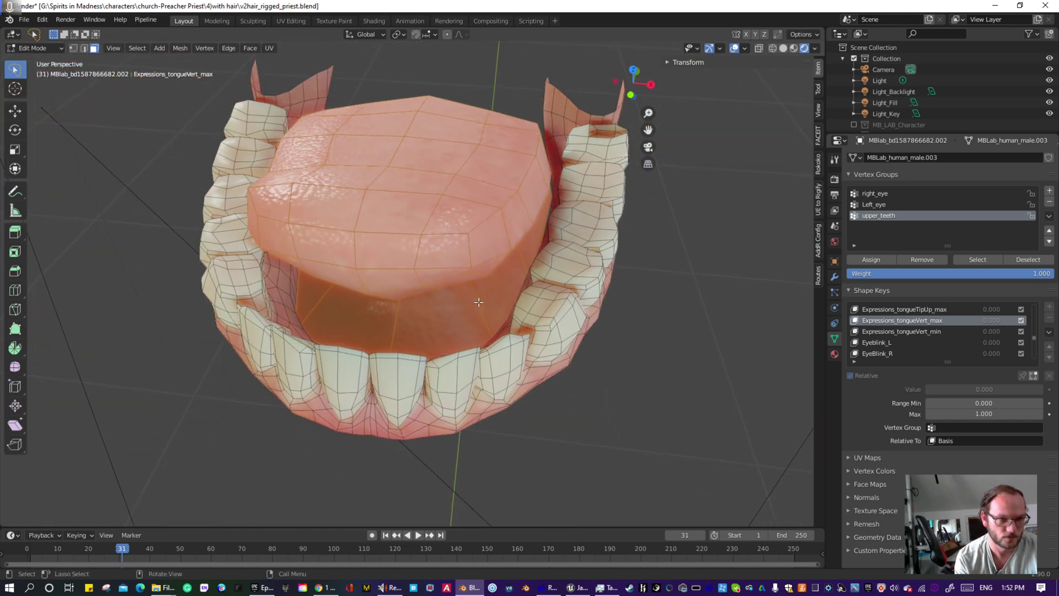
middle_drag(504, 323, 610, 302)
middle_drag(336, 309, 478, 320)
middle_drag(315, 267, 454, 274)
key(alt+h)
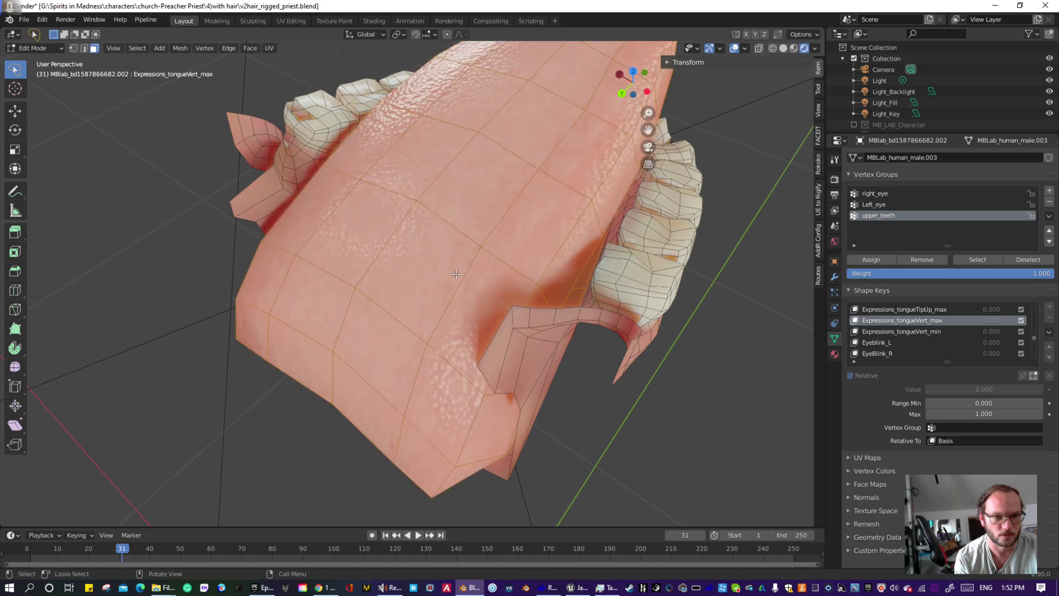
- Create a vertex group named tongue and assign the selected tongue faces to it
middle_drag(567, 228, 607, 243)
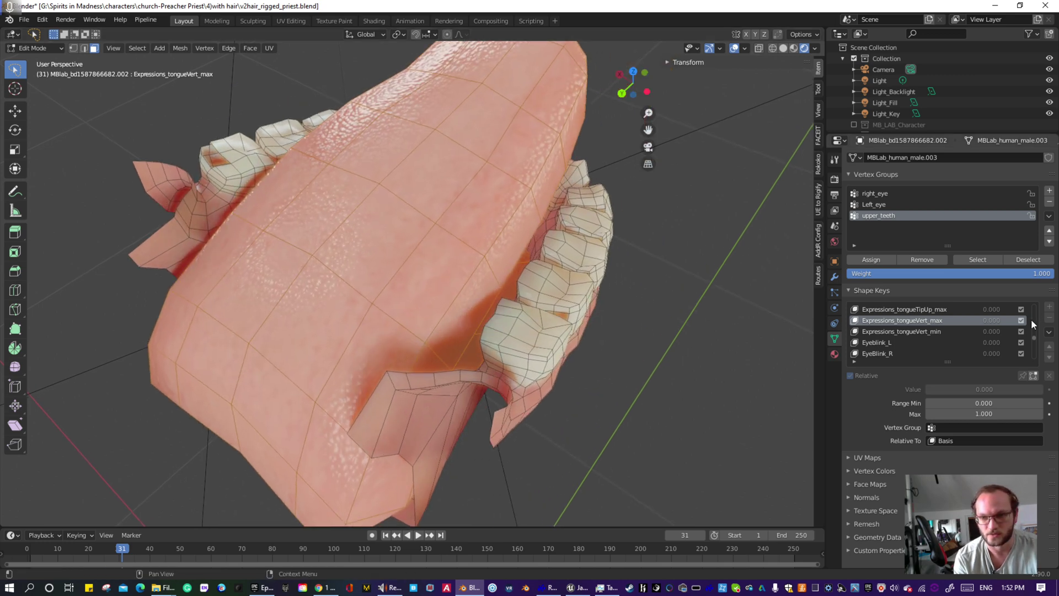
click(1049, 191)
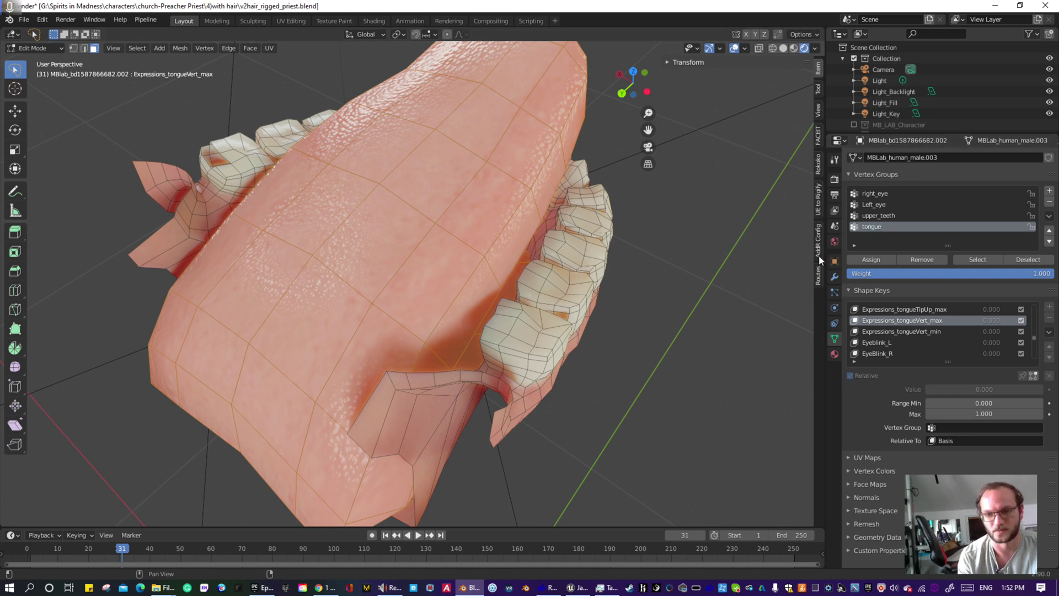
click(863, 259)
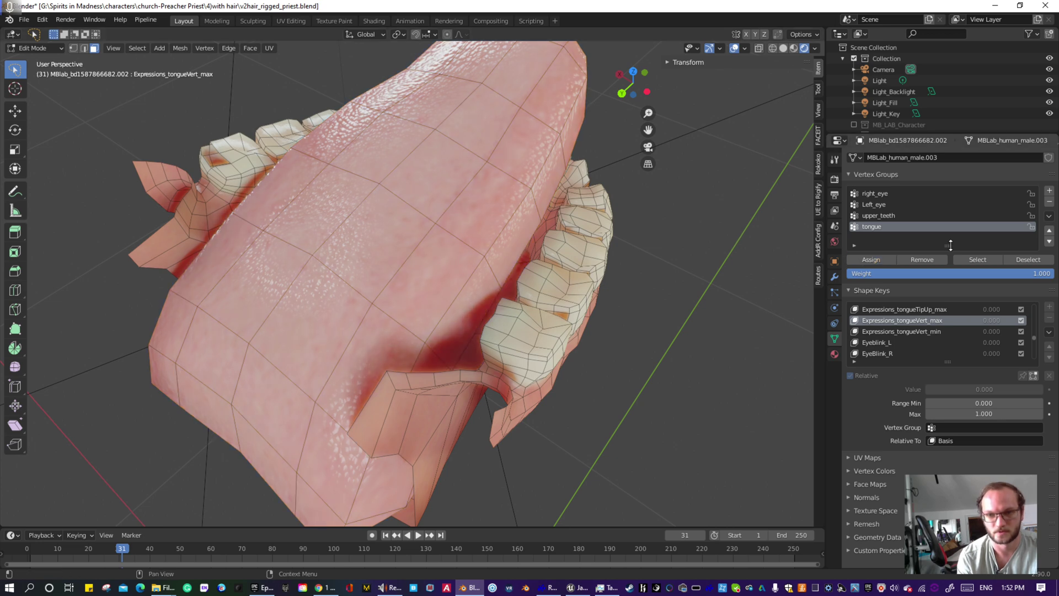
- Select the faces of the tongue vertex group and hide them to check the remaining lower teeth and gums
click(973, 258)
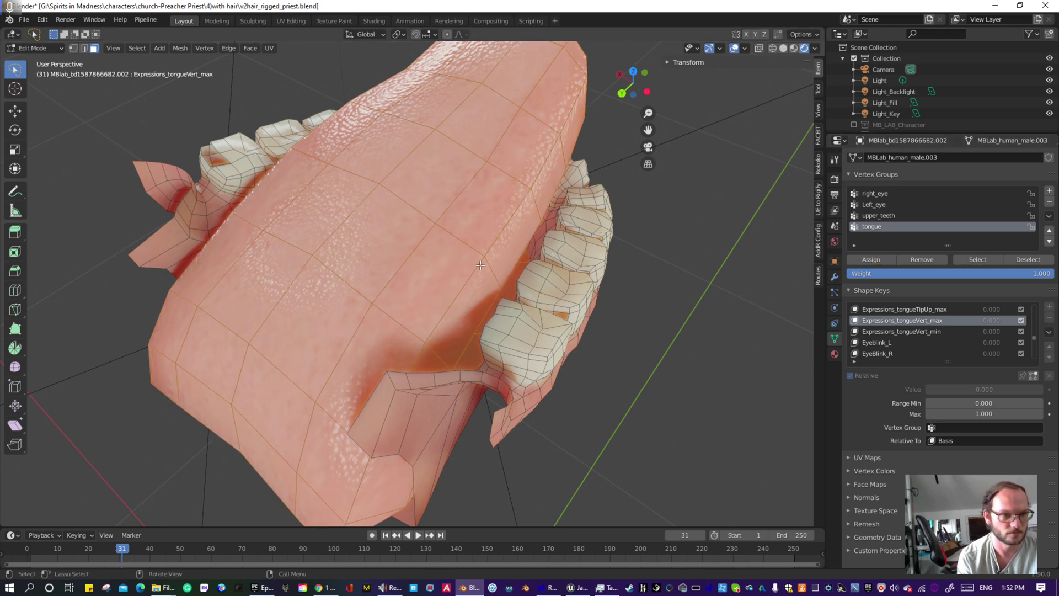
middle_drag(480, 265, 594, 170)
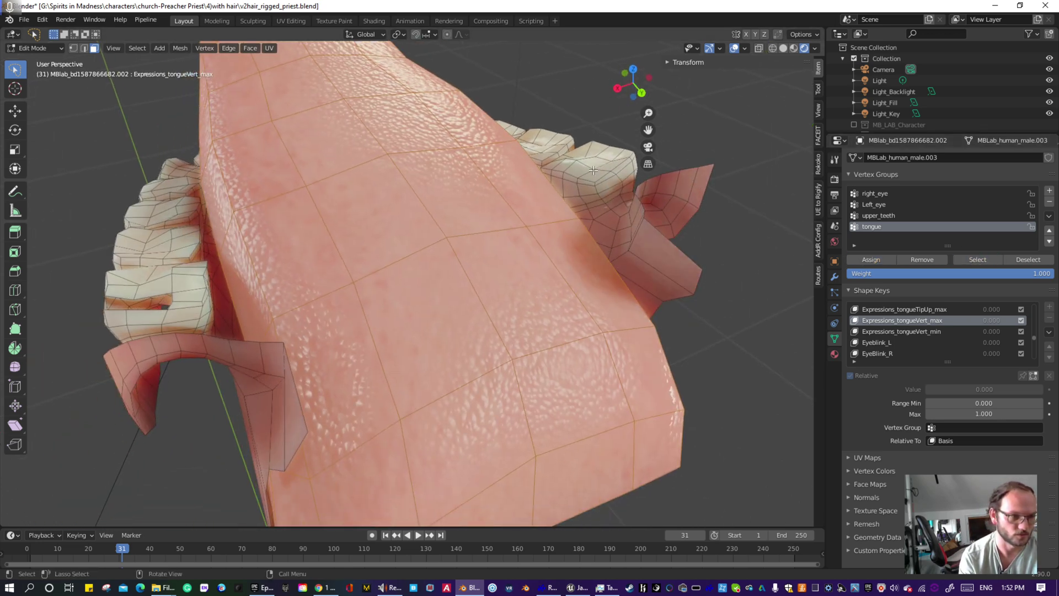
key(h)
scroll(497, 220, down, 5)
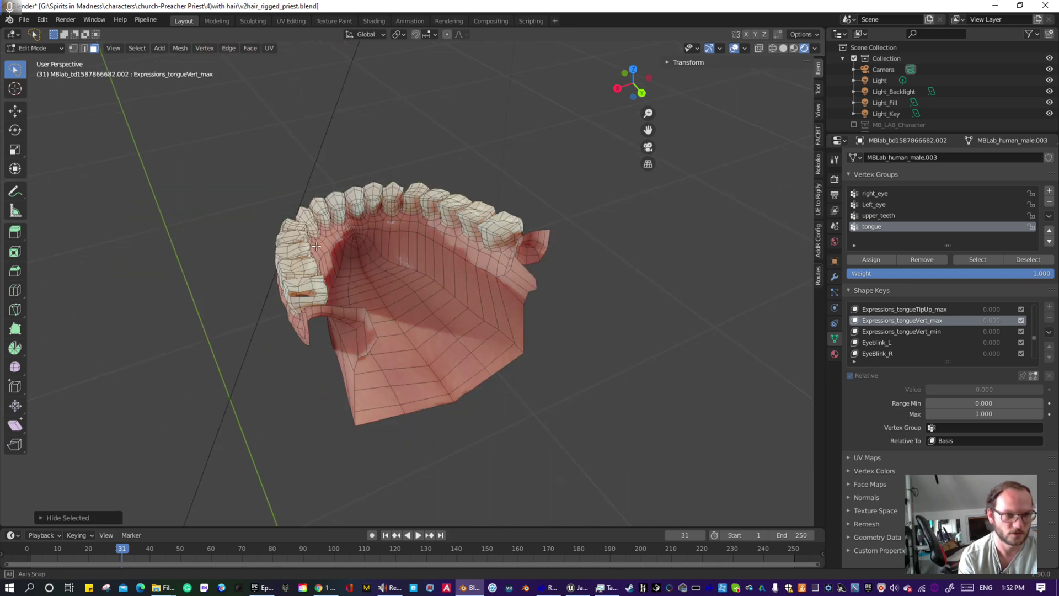
middle_drag(497, 220, 392, 241)
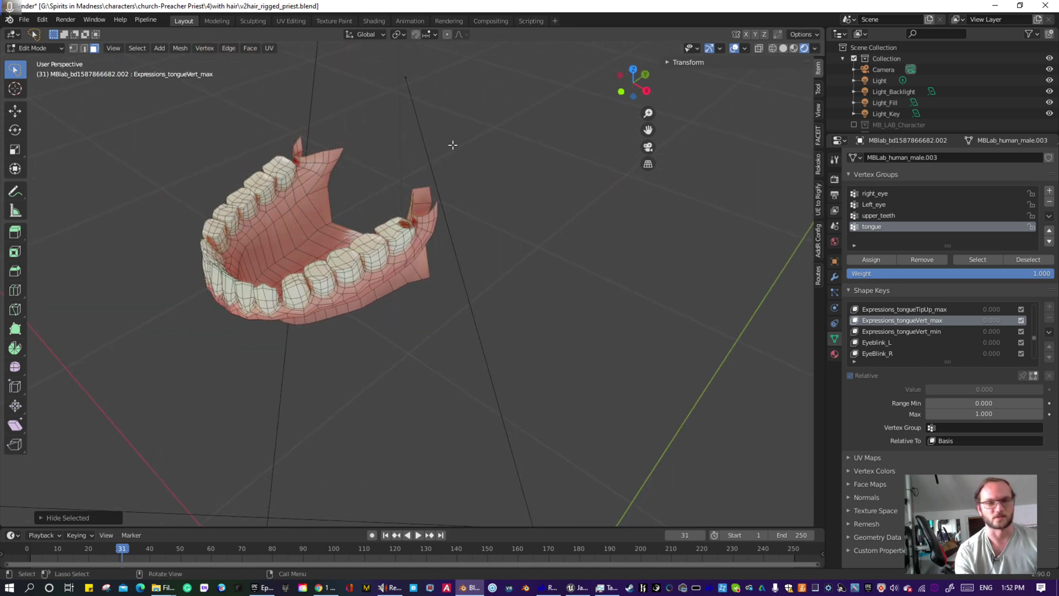
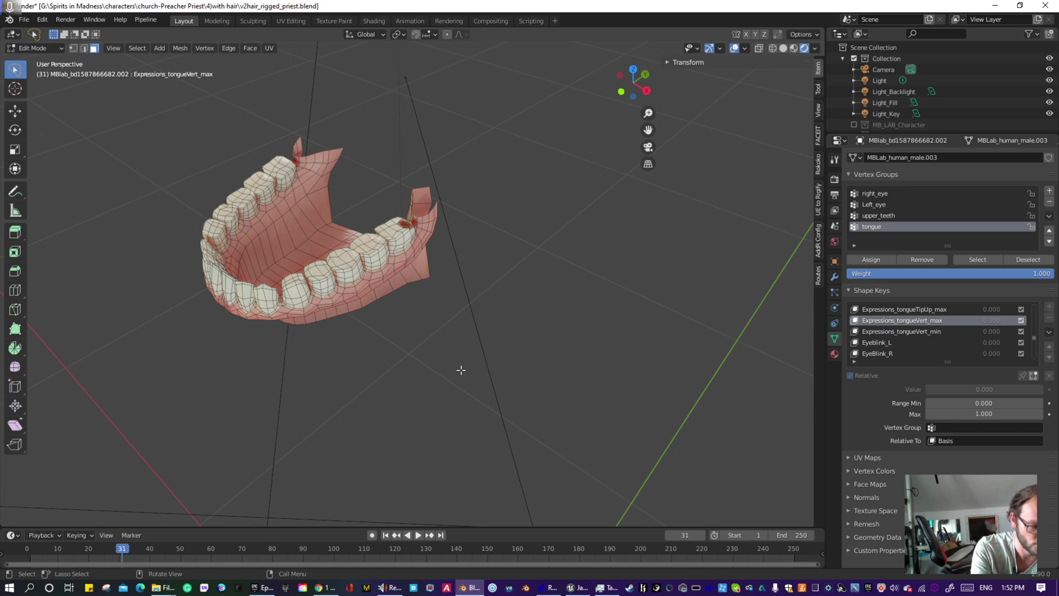
- Reveal all hidden faces so the character's full body is shown
key(alt+h)
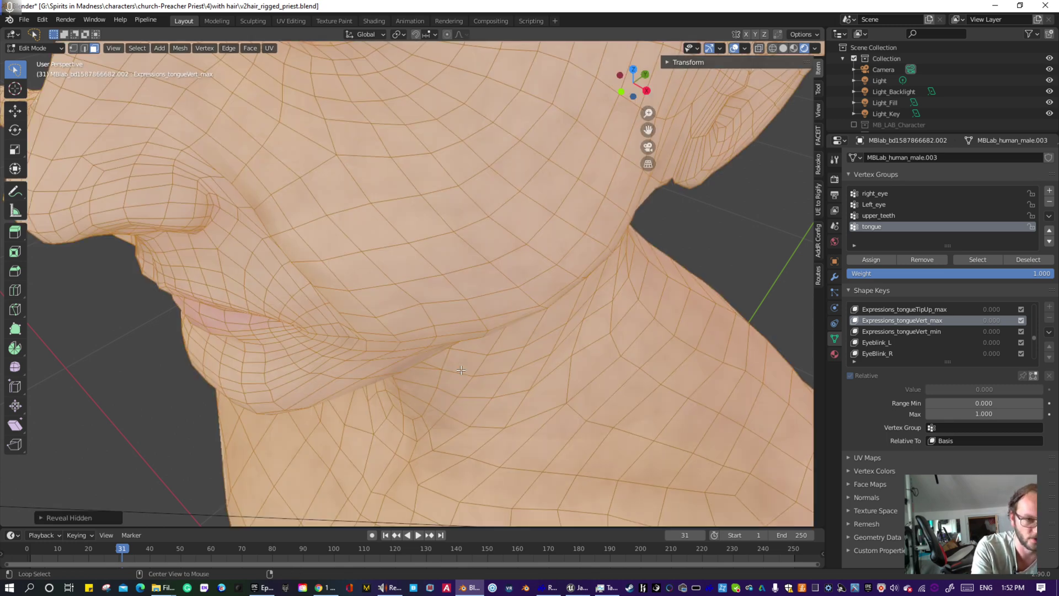
scroll(431, 242, down, 7)
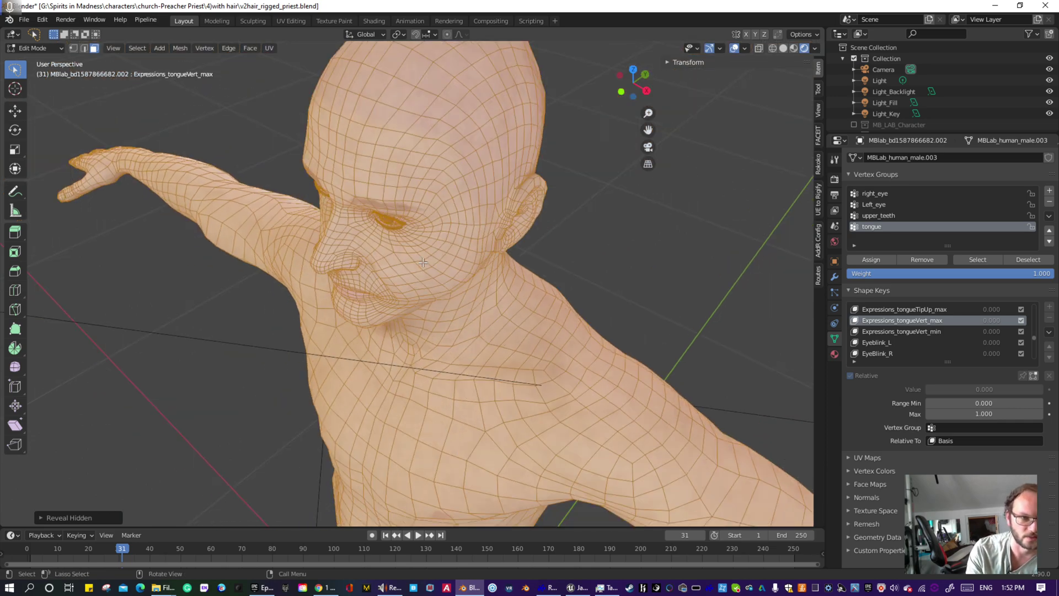
middle_drag(424, 263, 481, 297)
scroll(512, 246, down, 6)
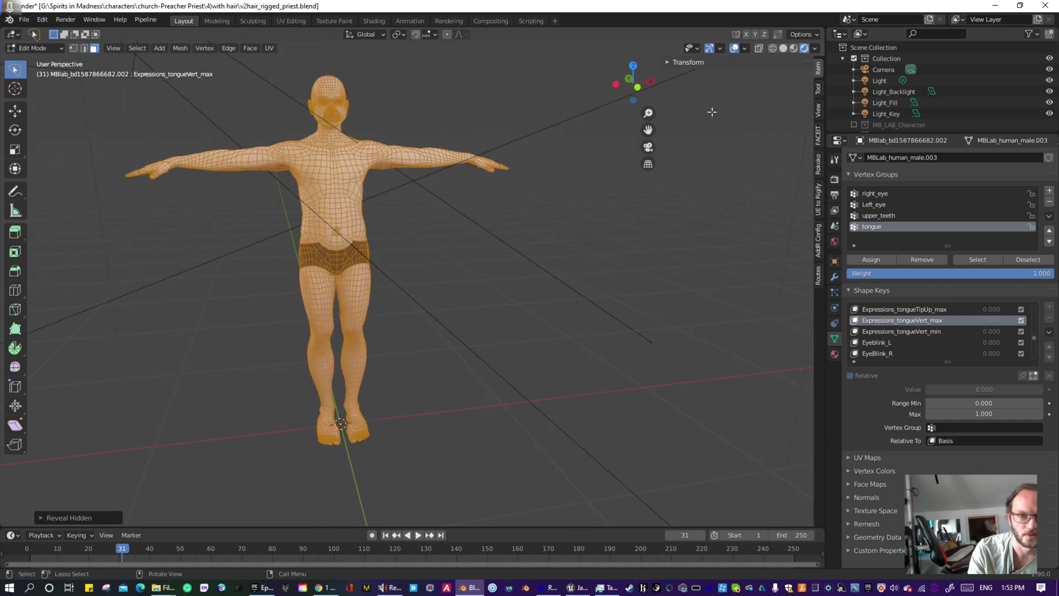
- Turn on X-ray and hide the body and arms, leaving only the head and neck
click(761, 49)
mouse_move(490, 449)
mouse_down()
mouse_move(206, 428)
mouse_move(90, 160)
mouse_move(173, 125)
mouse_move(299, 145)
mouse_move(431, 133)
mouse_move(568, 153)
mouse_move(574, 166)
mouse_up()
key(h)
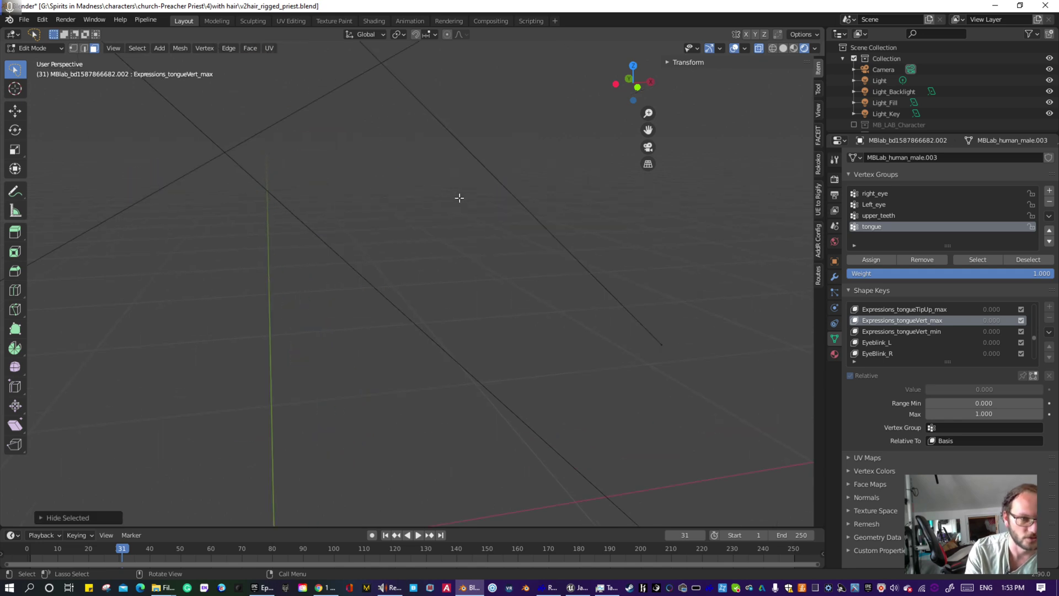
shift+middle_drag(402, 166, 430, 377)
mouse_move(386, 464)
middle_down()
mouse_move(350, 426)
mouse_move(371, 436)
mouse_move(362, 341)
middle_up()
mouse_move(150, 263)
mouse_down()
mouse_move(376, 229)
mouse_move(374, 239)
mouse_up()
key(h)
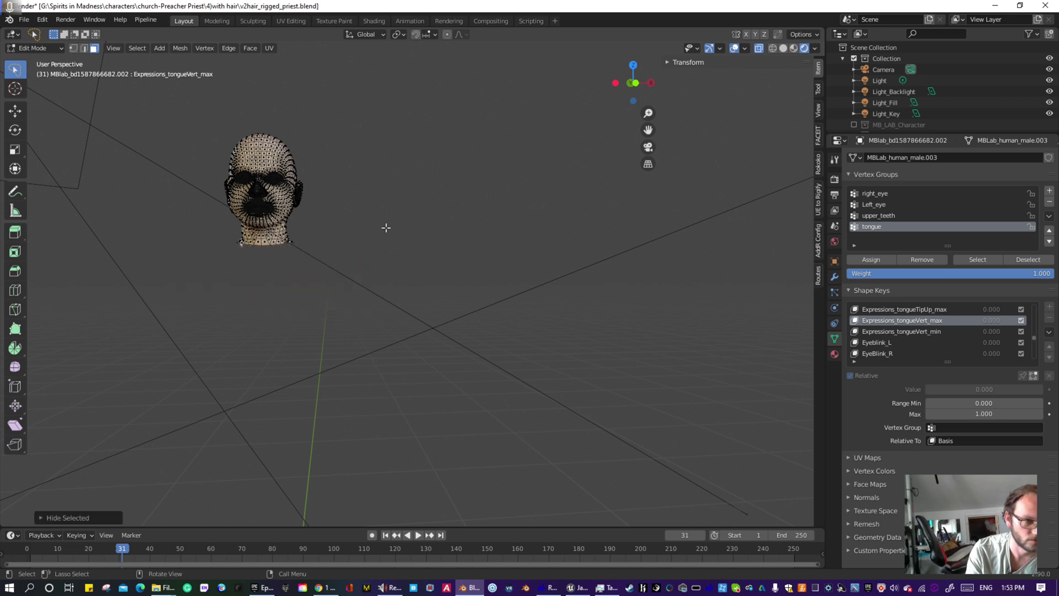
- Select the faces at the back of the head and neck in side view and hide them
middle_drag(386, 226, 490, 454)
scroll(388, 336, up, 6)
mouse_move(490, 455)
mouse_down()
mouse_move(354, 496)
mouse_move(276, 336)
mouse_move(358, 83)
mouse_move(412, 98)
mouse_move(445, 176)
mouse_up()
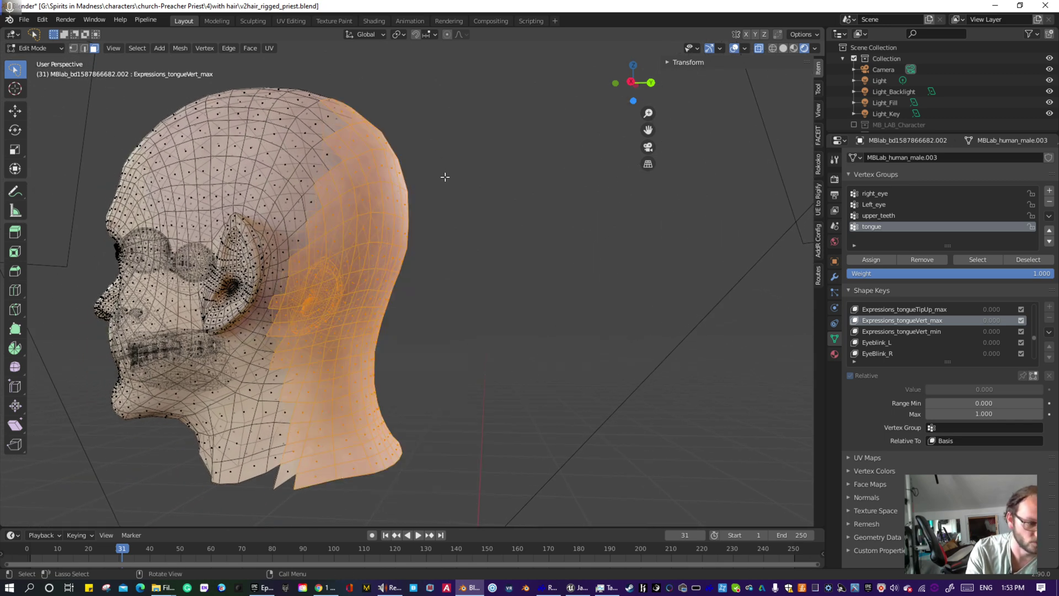
key(h)
- Select the faces across the top of the skull and hide them
middle_drag(464, 194, 366, 123)
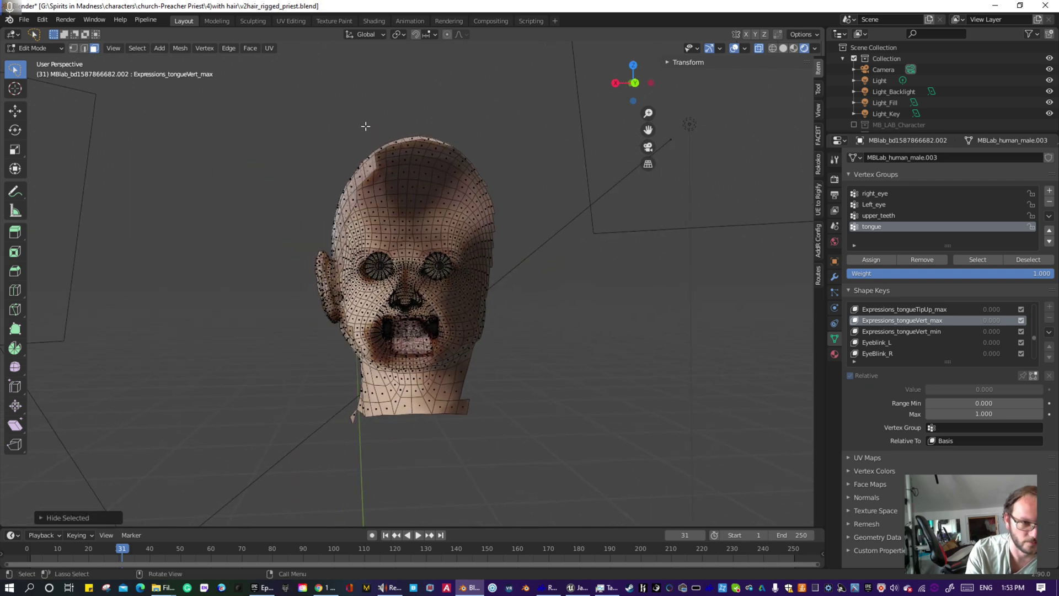
mouse_move(366, 123)
mouse_down()
mouse_move(375, 205)
mouse_move(442, 106)
mouse_move(456, 131)
mouse_up()
key(h)
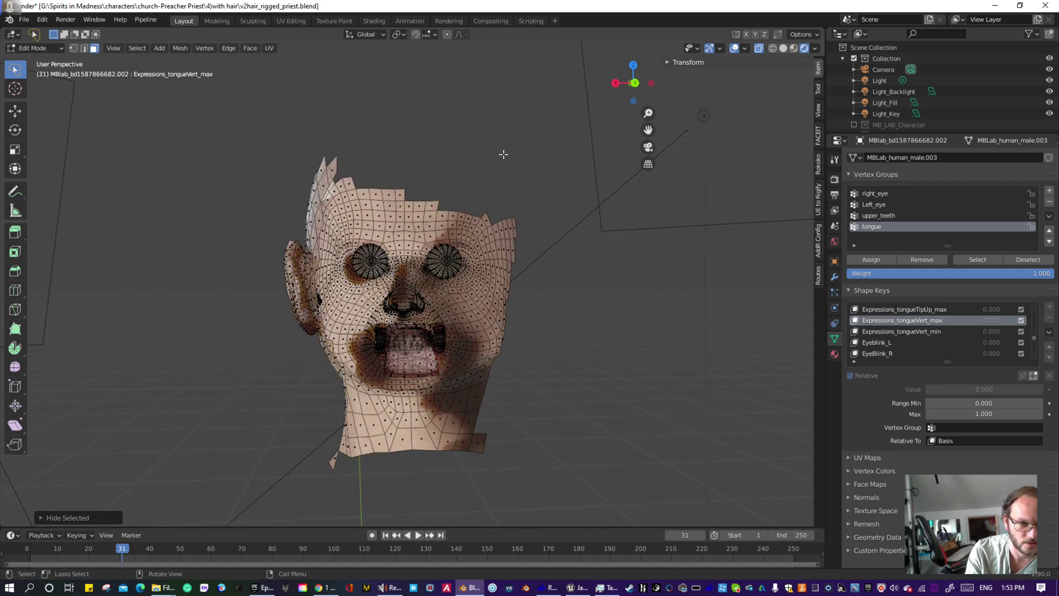
- Turn off X-ray and hide the faces on the side of the head and neck around the ear
scroll(458, 176, up, 5)
scroll(458, 177, up, 5)
scroll(402, 255, down, 8)
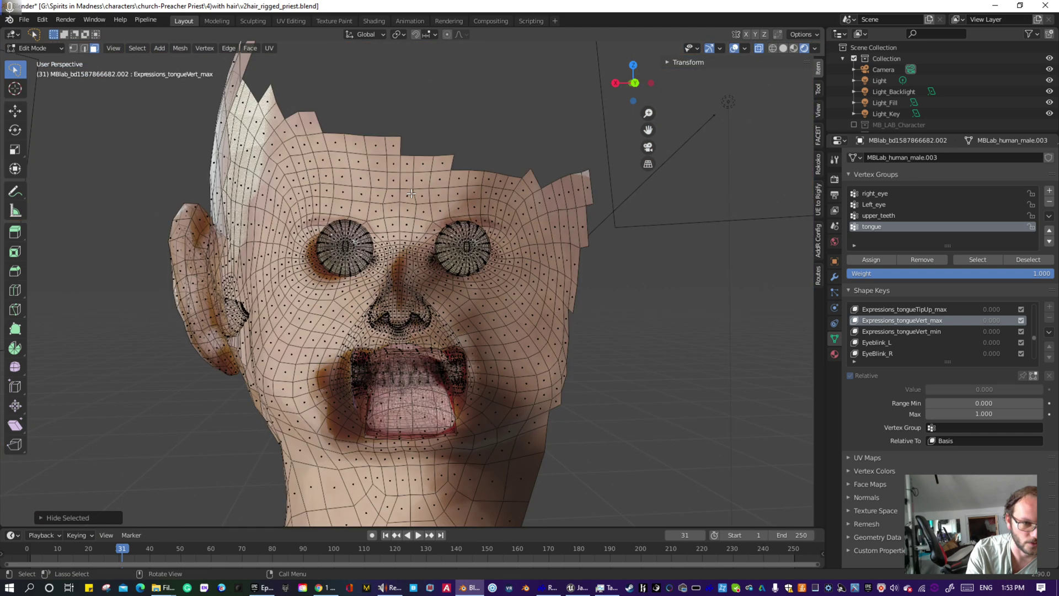
click(759, 49)
middle_drag(539, 215, 298, 191)
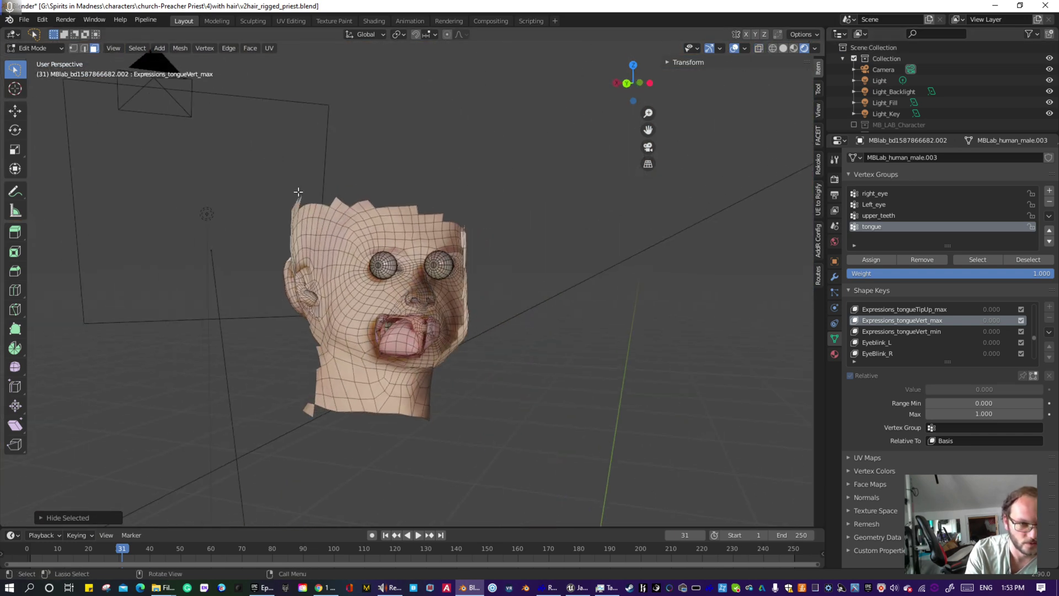
mouse_move(298, 191)
ctrl+right_down()
mouse_move(313, 419)
mouse_move(342, 458)
mouse_move(331, 138)
mouse_move(377, 170)
ctrl+right_up()
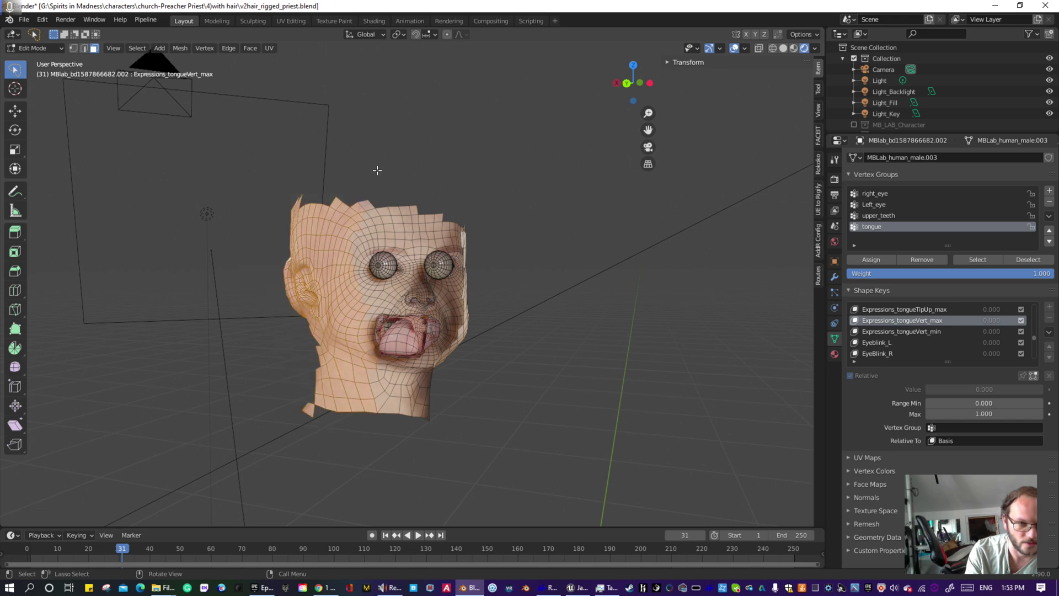
key(h)
- Hide the faces on the side of the head around the ear, then turn on X-ray and hide the remaining ear faces
mouse_move(410, 242)
middle_down()
mouse_move(449, 240)
mouse_move(417, 239)
middle_up()
mouse_move(293, 239)
mouse_down()
mouse_move(336, 266)
mouse_move(330, 257)
mouse_up()
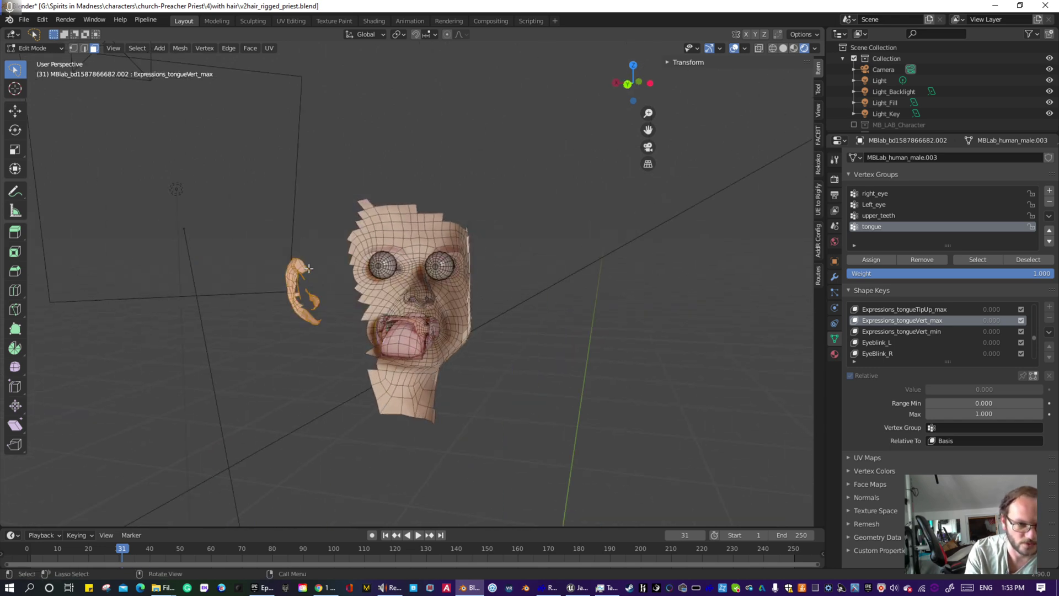
key(h)
click(759, 49)
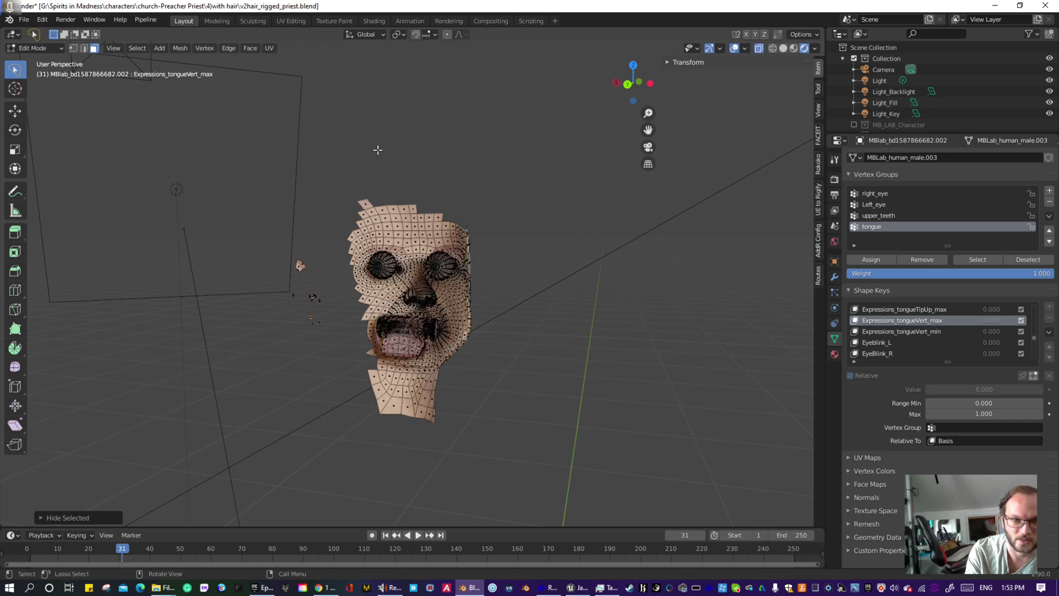
drag(282, 307, 324, 250)
key(h)
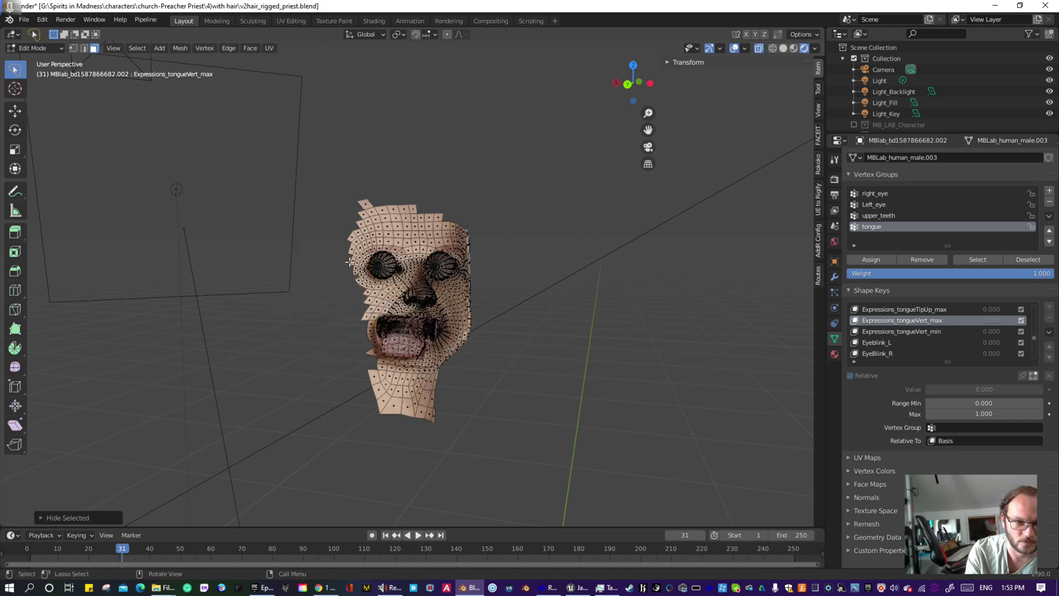
- Select the neck, under-chin and side-of-face faces on the opposite side of the head and hide them
middle_drag(323, 249, 527, 376)
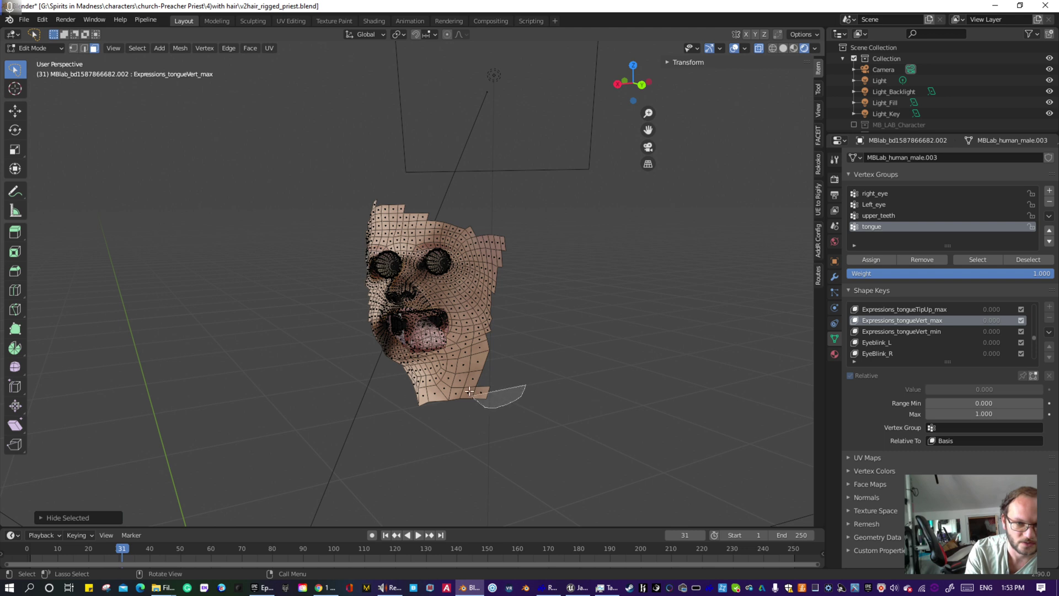
mouse_move(469, 391)
mouse_down()
mouse_move(470, 254)
mouse_move(522, 383)
mouse_up()
key(h)
middle_drag(504, 260, 492, 267)
mouse_move(512, 424)
mouse_down()
mouse_move(407, 366)
mouse_move(470, 349)
mouse_up()
key(h)
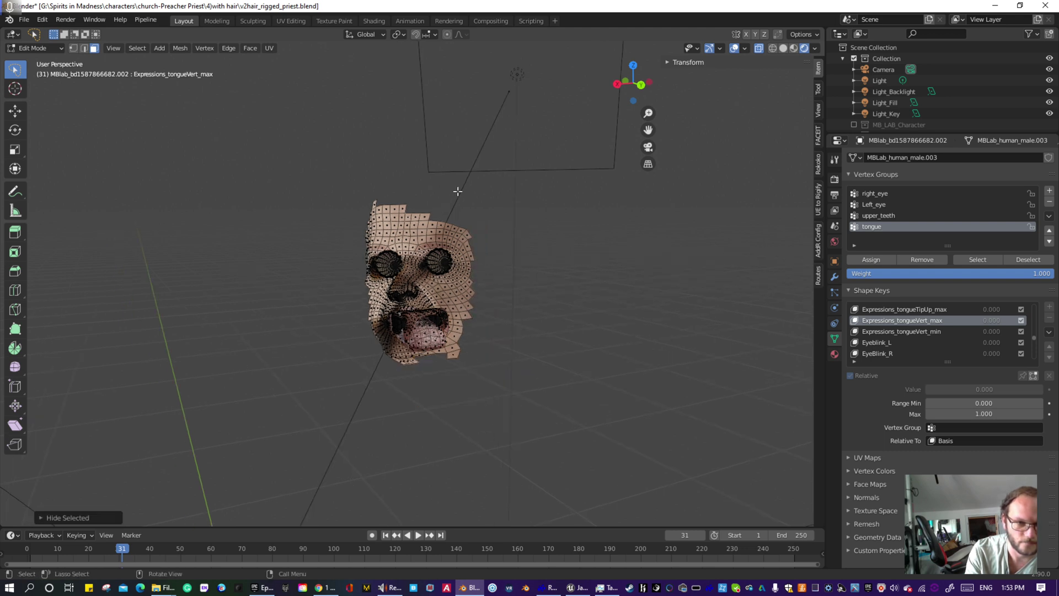
- Select the forehead faces above the eyes and hide them
mouse_move(458, 192)
mouse_down()
mouse_move(338, 216)
mouse_move(472, 236)
mouse_up()
key(h)
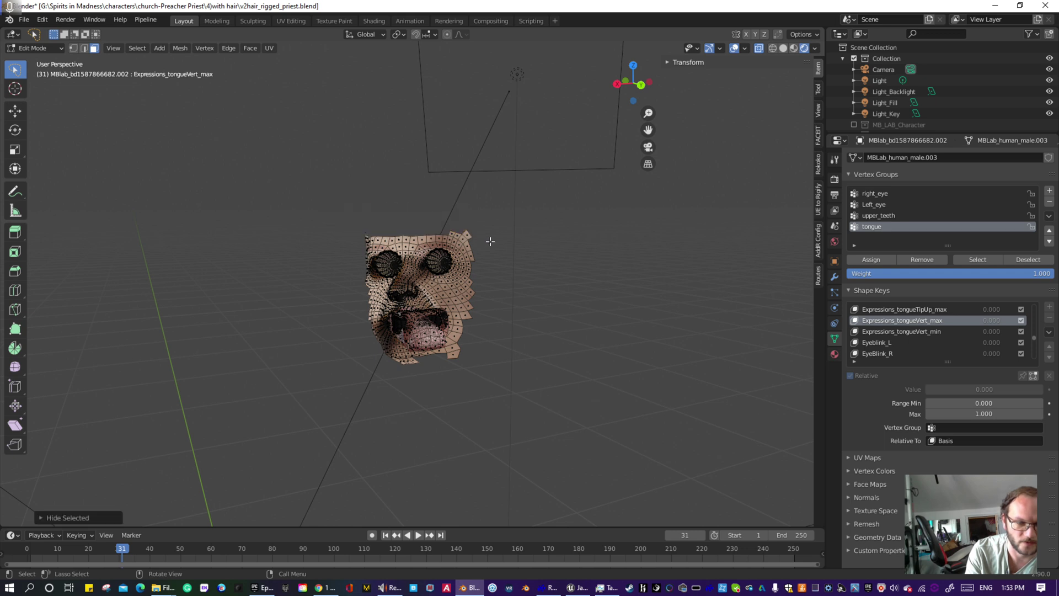
mouse_move(383, 204)
mouse_down()
mouse_move(363, 296)
mouse_move(485, 283)
mouse_move(416, 179)
mouse_move(381, 204)
mouse_up()
key(h)
middle_drag(332, 233, 398, 275)
scroll(362, 269, up, 4)
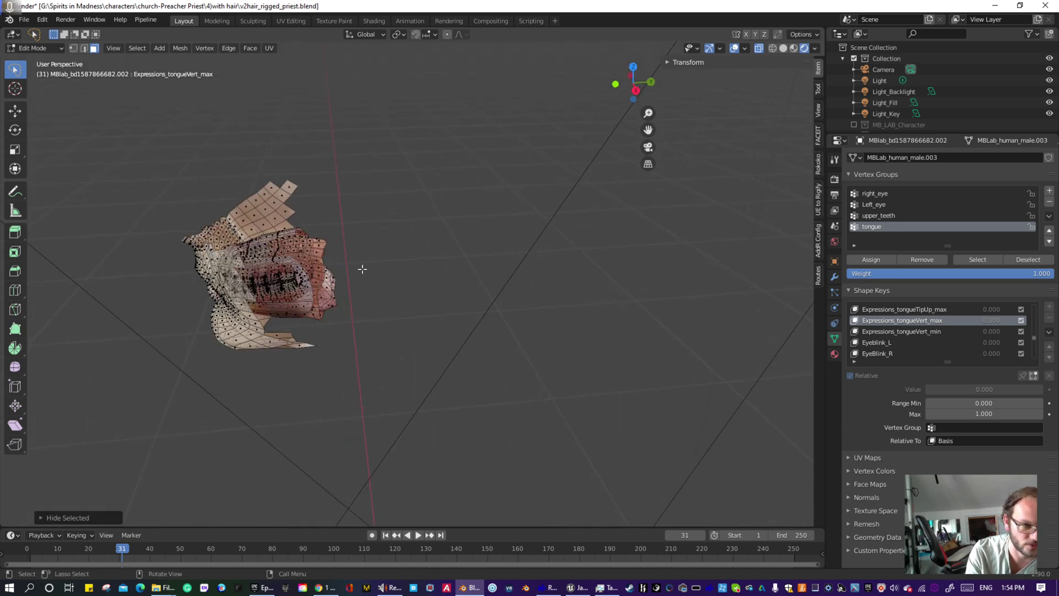
middle_drag(329, 239, 224, 255)
key(alt+h)
click(372, 213)
middle_drag(473, 266, 446, 205)
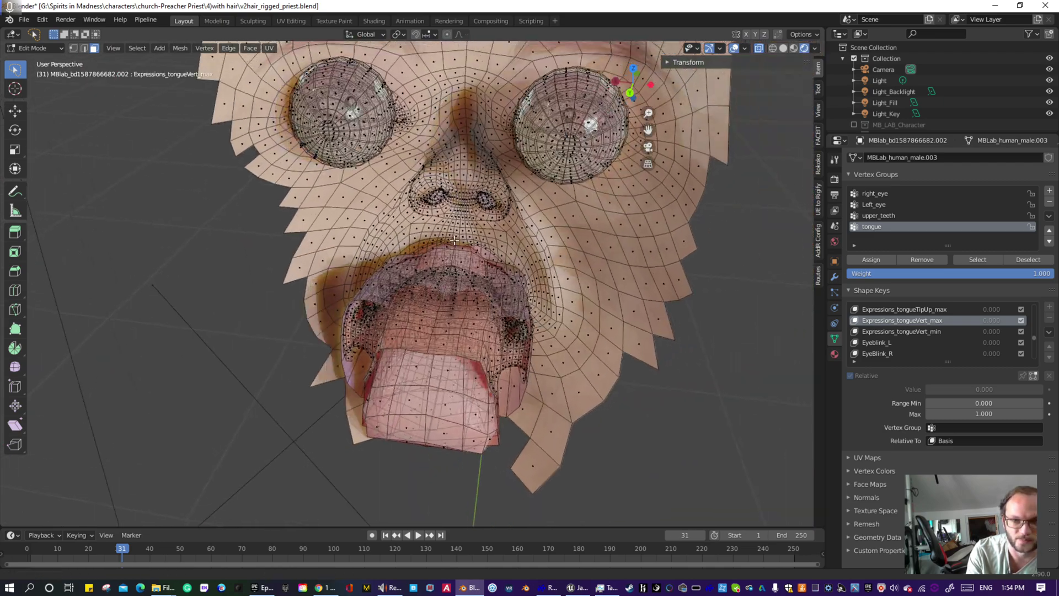
- Select the right_eye and Left_eye vertex groups in turn to check which faces each contains
click(876, 195)
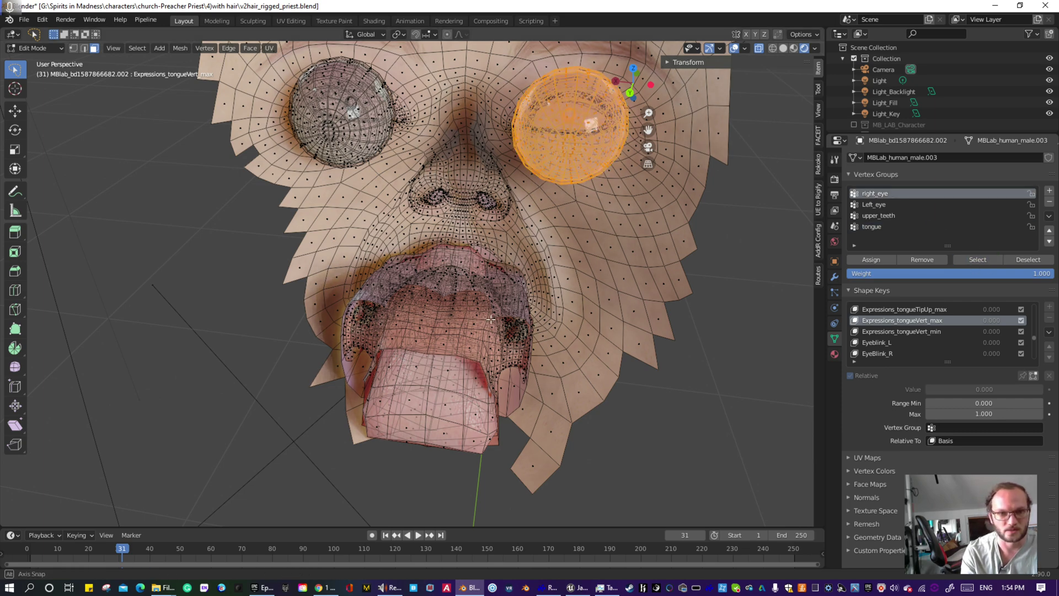
middle_drag(375, 394, 398, 284)
scroll(409, 359, up, 3)
scroll(397, 284, down, 6)
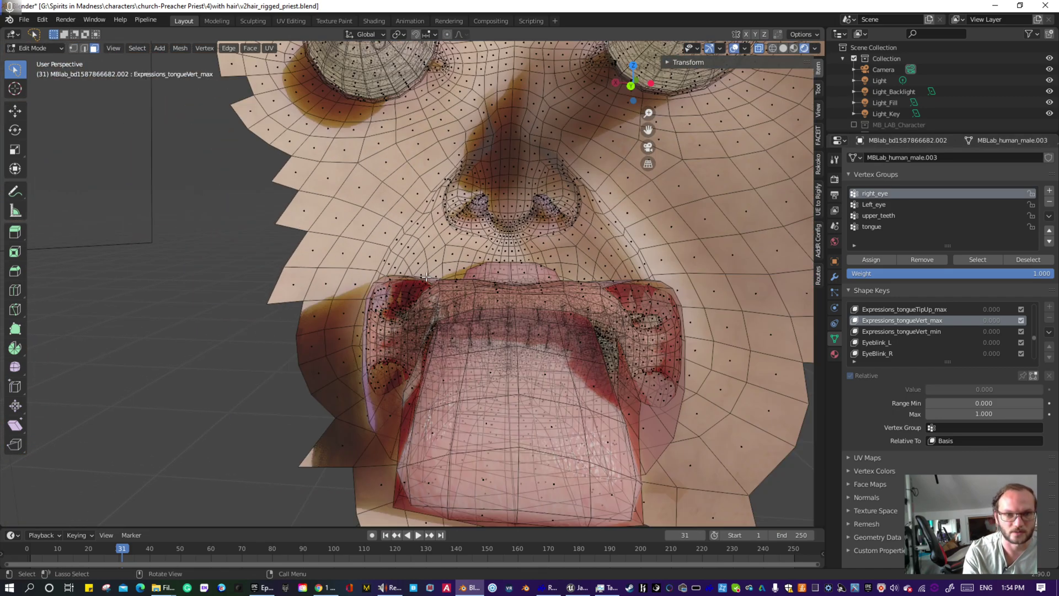
click(891, 205)
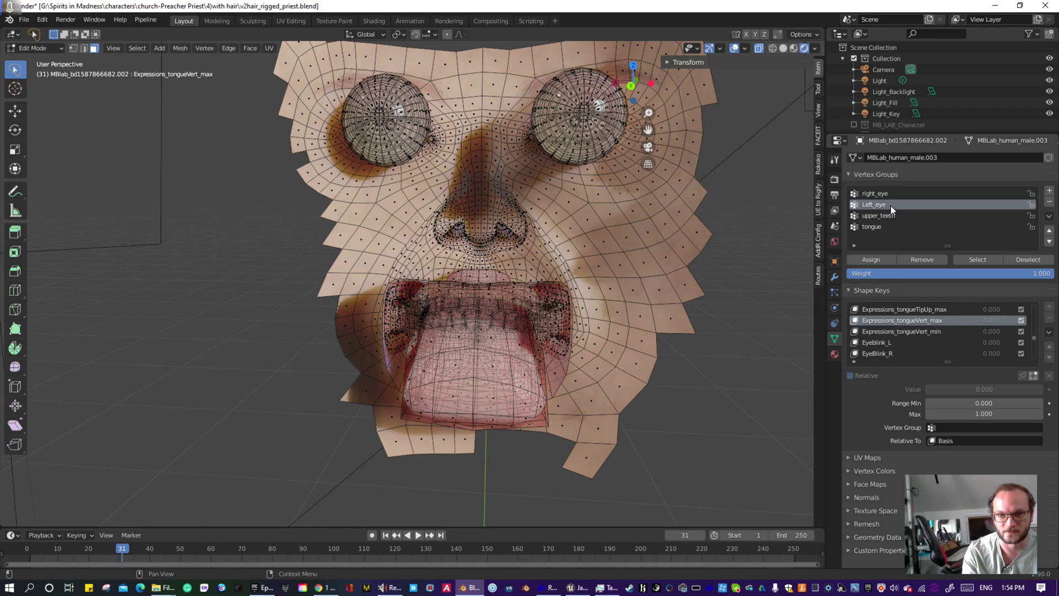
click(978, 262)
- Select both eyeballs and the upper face down to the nose and hide them
middle_drag(496, 342, 324, 169)
scroll(519, 358, up, 3)
scroll(279, 286, down, 4)
scroll(324, 169, down, 1)
mouse_move(303, 169)
mouse_down()
mouse_move(610, 225)
mouse_move(378, 60)
mouse_up()
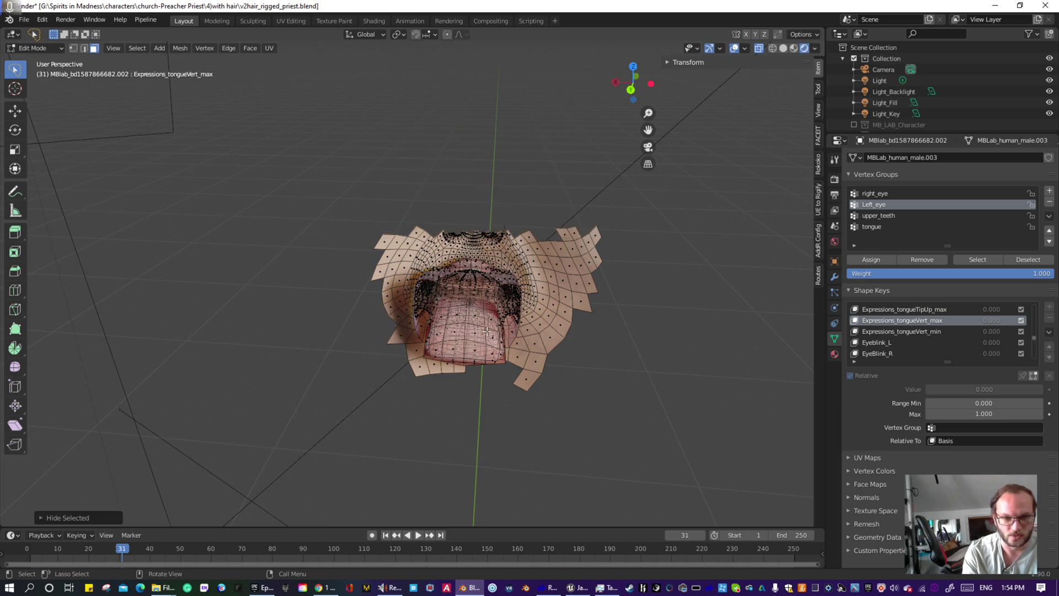
scroll(487, 331, up, 2)
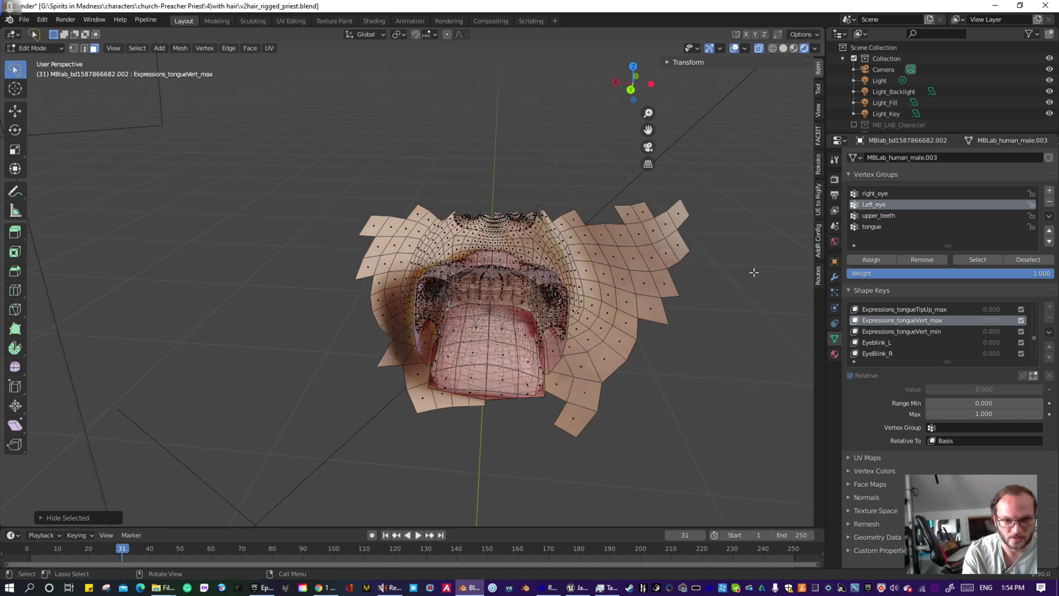
- Select the faces of the tongue vertex group and hide them
click(872, 226)
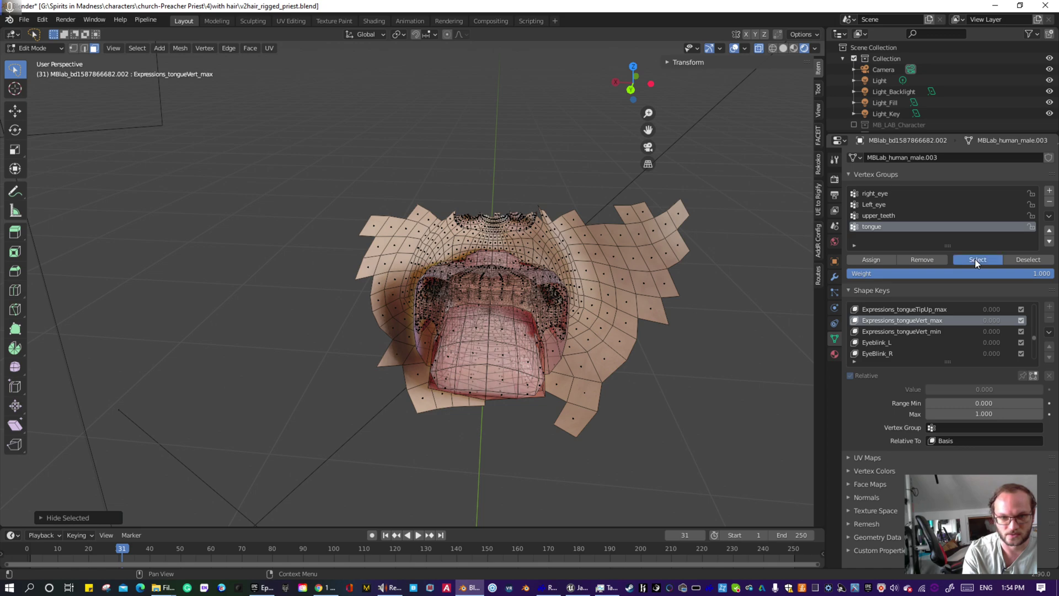
middle_drag(480, 347, 673, 347)
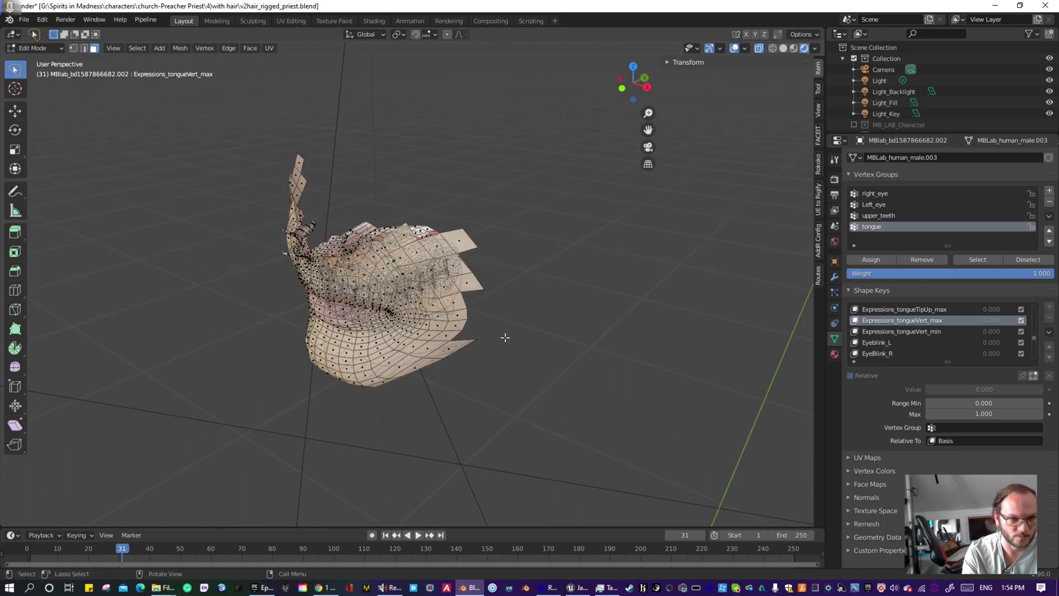
scroll(452, 336, up, 3)
middle_drag(450, 337, 382, 296)
scroll(384, 292, up, 4)
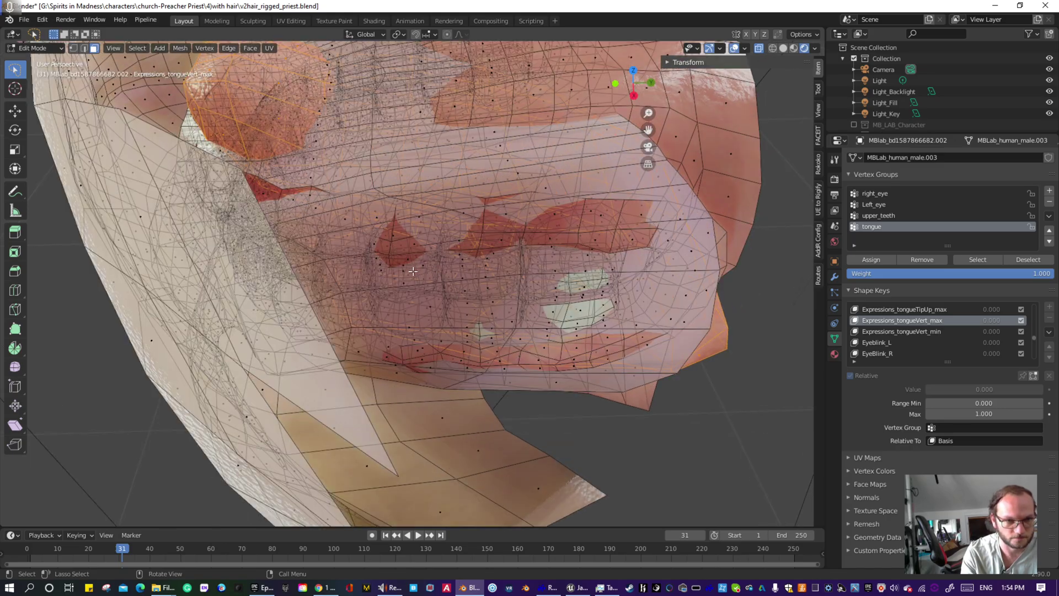
middle_drag(409, 260, 466, 340)
scroll(538, 337, up, 2)
scroll(466, 340, down, 6)
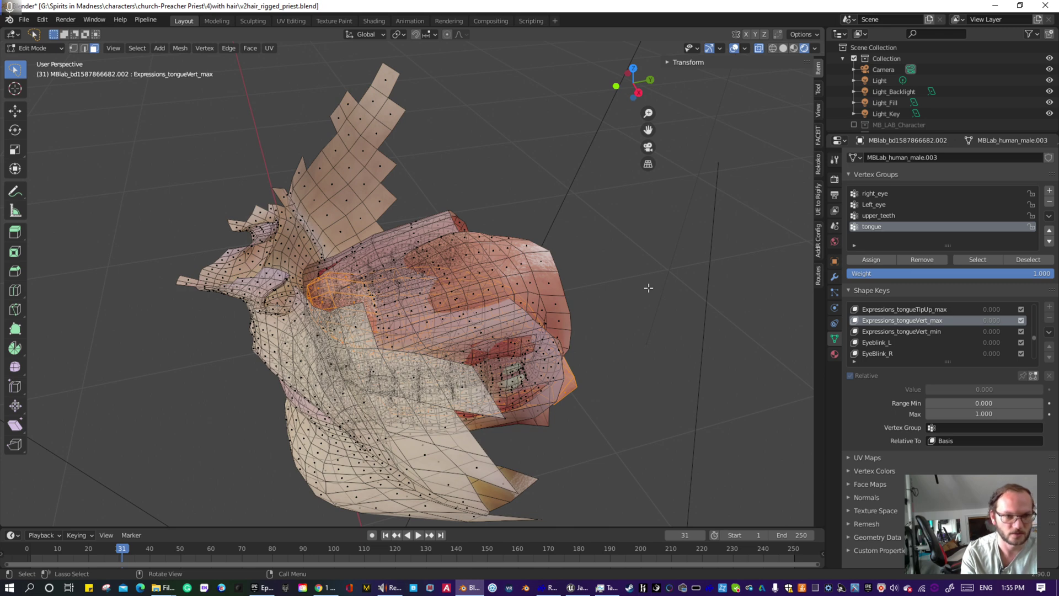
key(h)
middle_drag(636, 298, 594, 291)
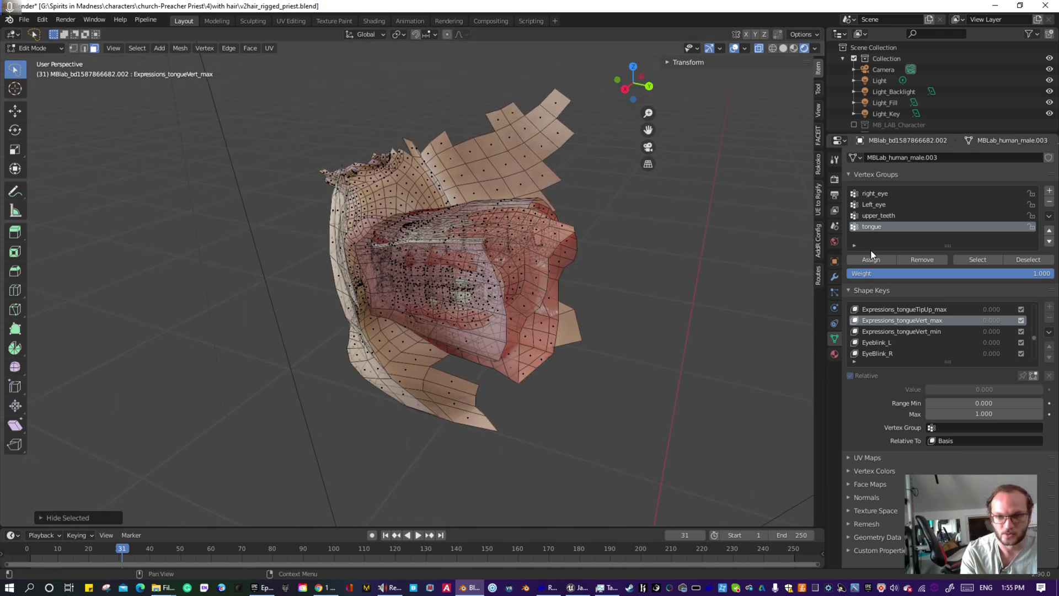
- Select the faces assigned to the upper_teeth vertex group
click(889, 217)
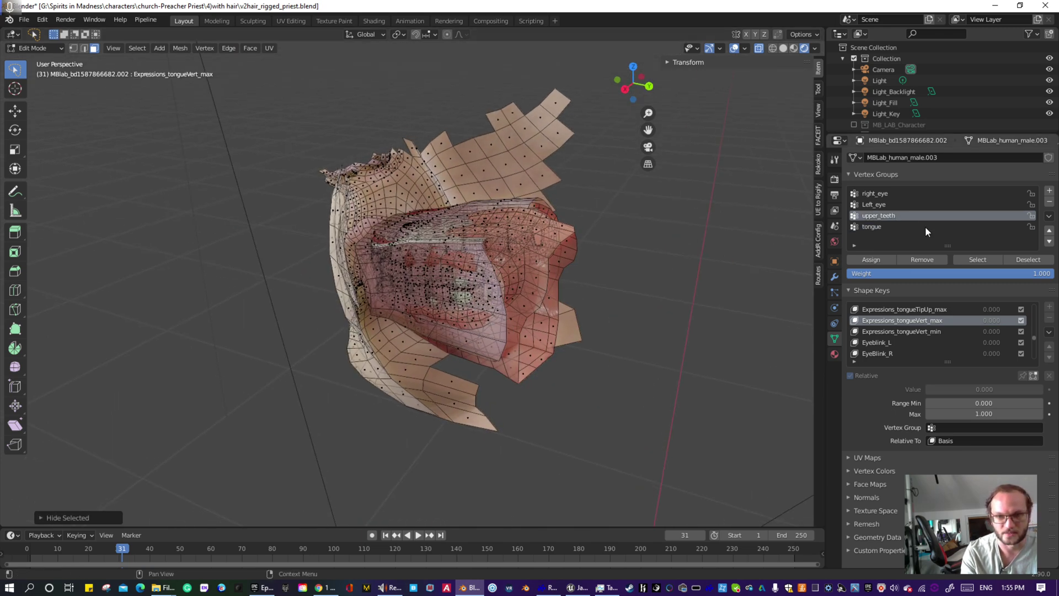
click(984, 258)
middle_drag(566, 312, 613, 295)
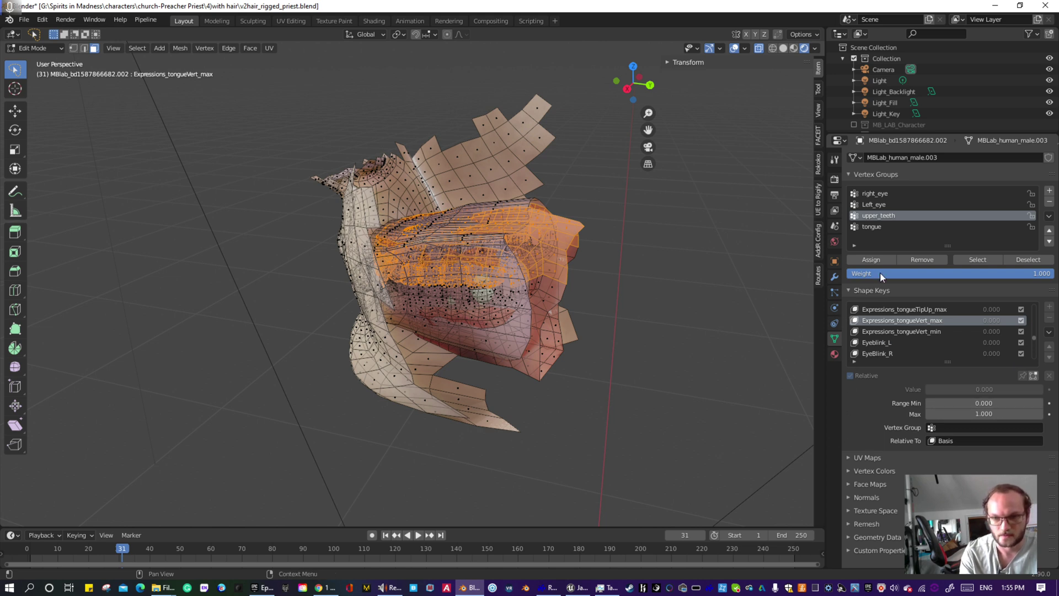
- Make Expressions_mouthOpen_max the active shape key so the mouth is shown open
click(905, 310)
ctrl+scroll(907, 312, up, 2)
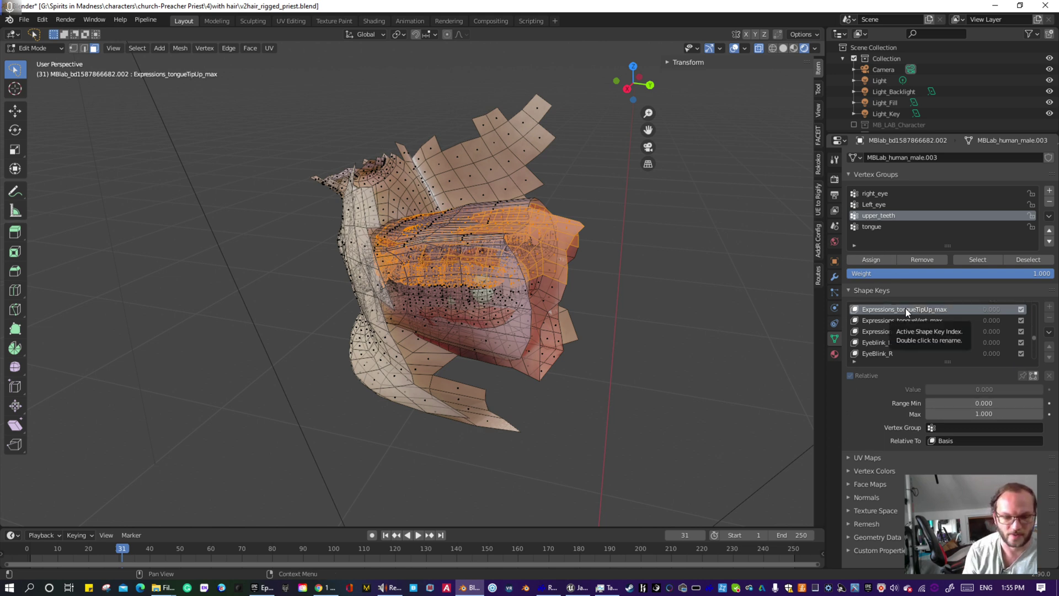
ctrl+scroll(905, 311, up, 12)
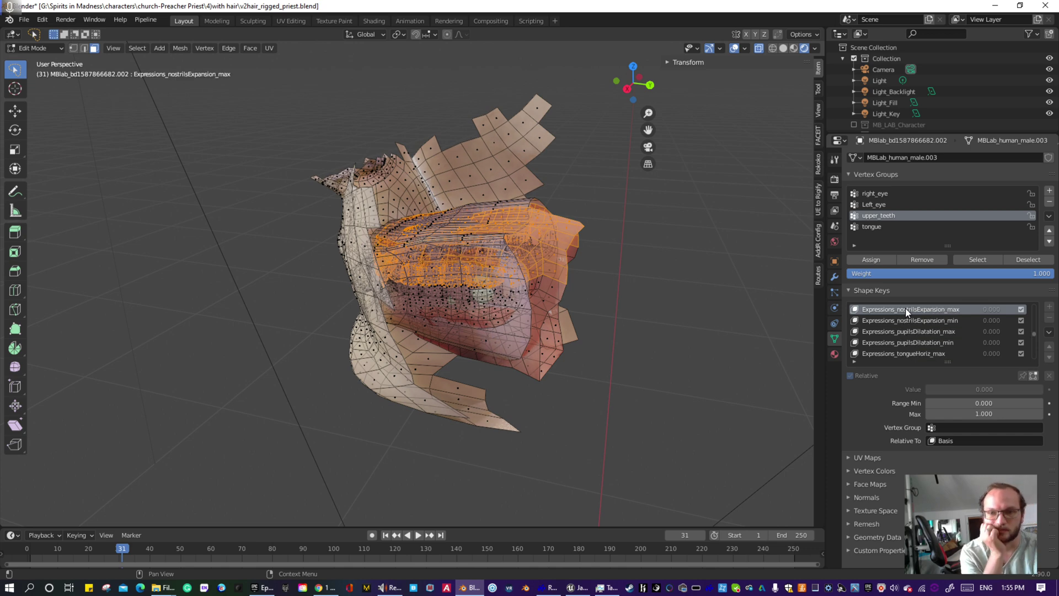
ctrl+scroll(905, 309, up, 5)
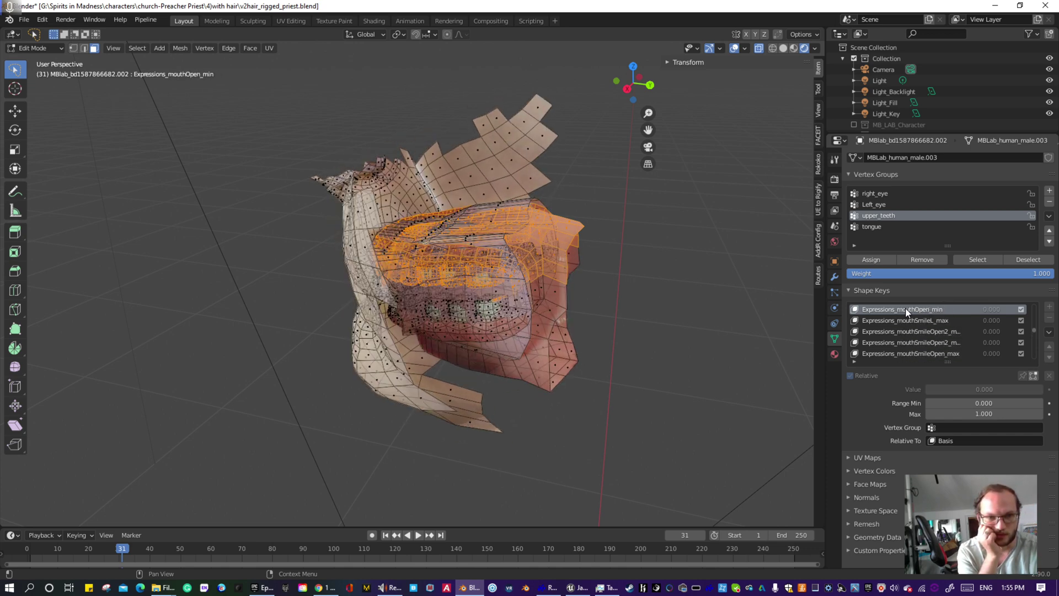
ctrl+scroll(906, 308, down, 1)
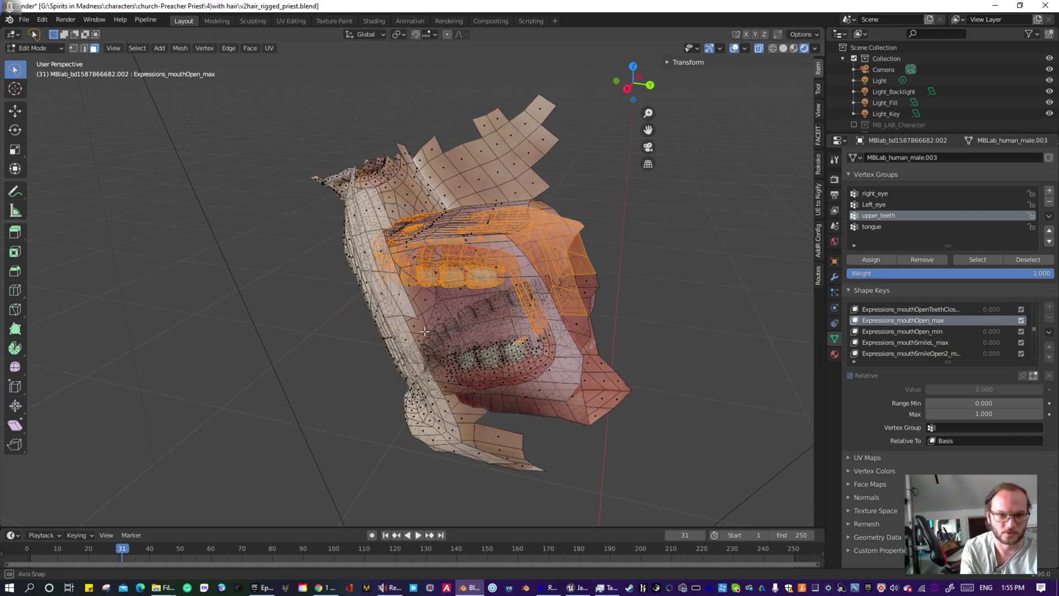
- Deselect a stray upper_teeth face on top of the rearmost lower molar
middle_drag(416, 332, 496, 345)
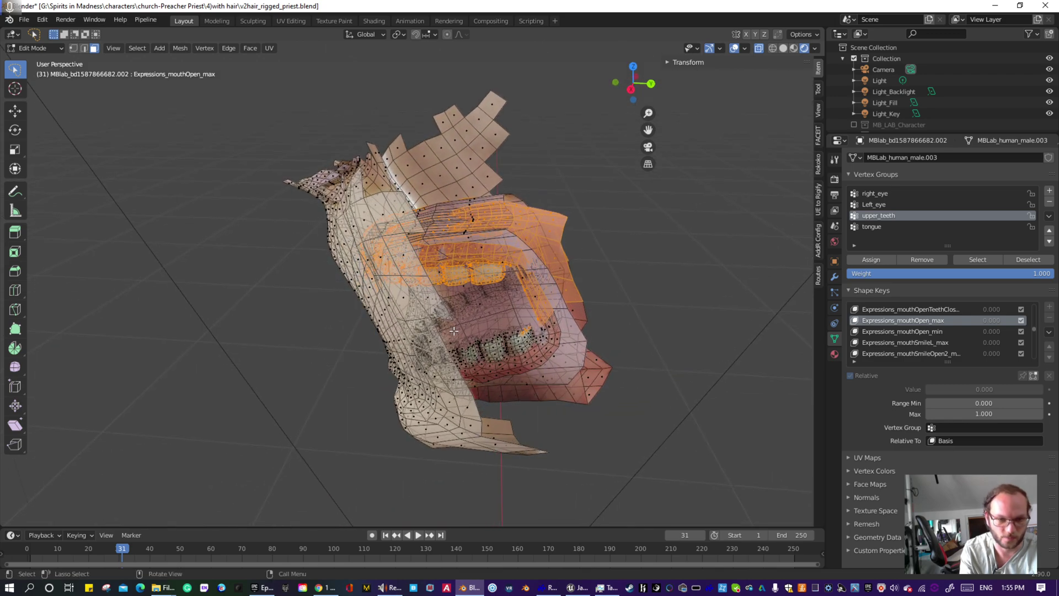
scroll(520, 359, up, 5)
shift+middle_drag(672, 389, 489, 337)
scroll(488, 337, up, 3)
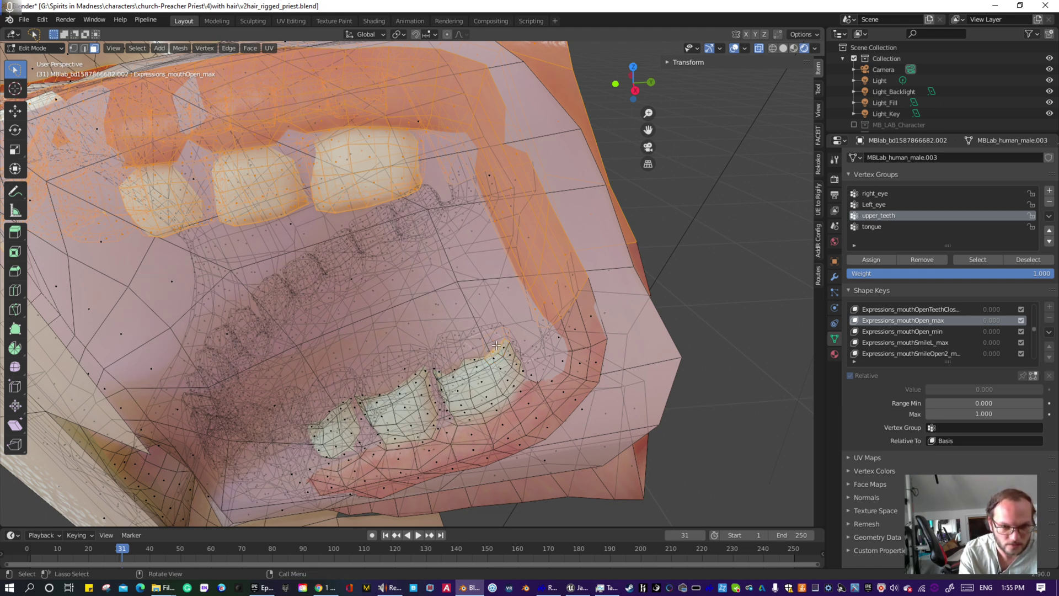
scroll(496, 345, up, 2)
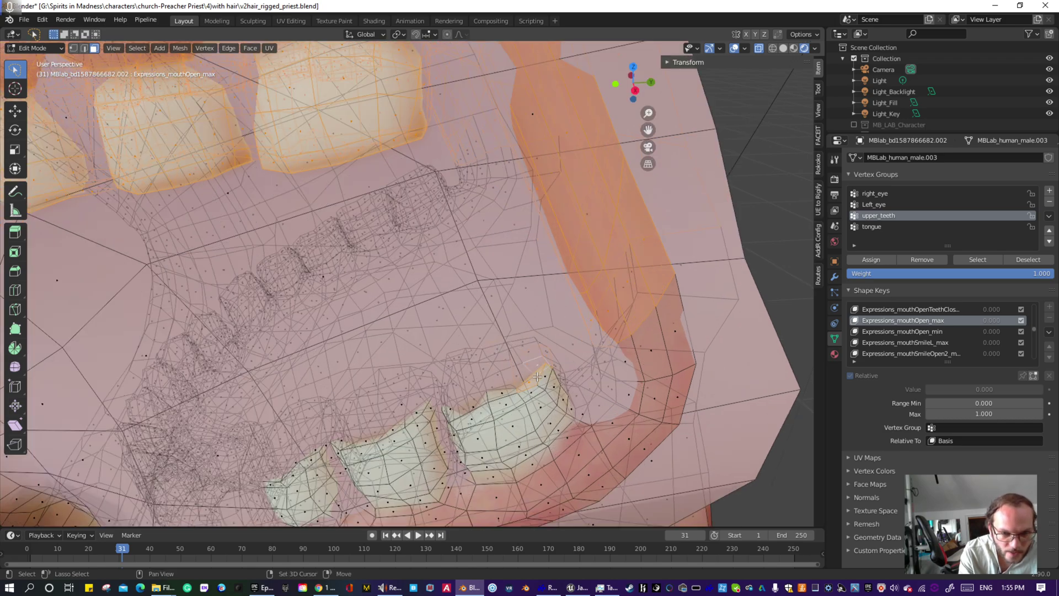
middle_drag(514, 380, 616, 368)
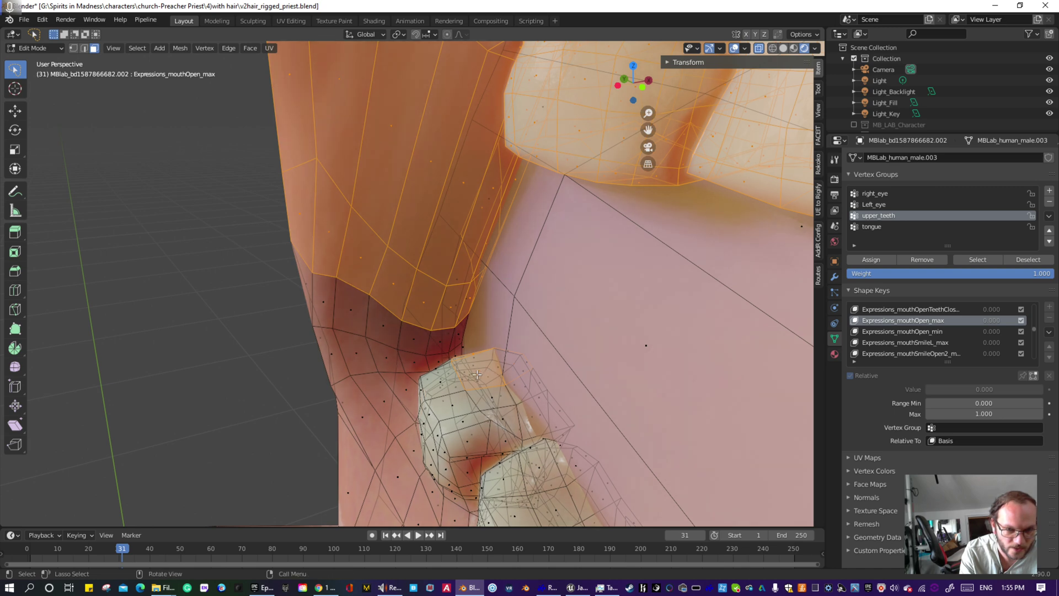
shift+click(476, 366)
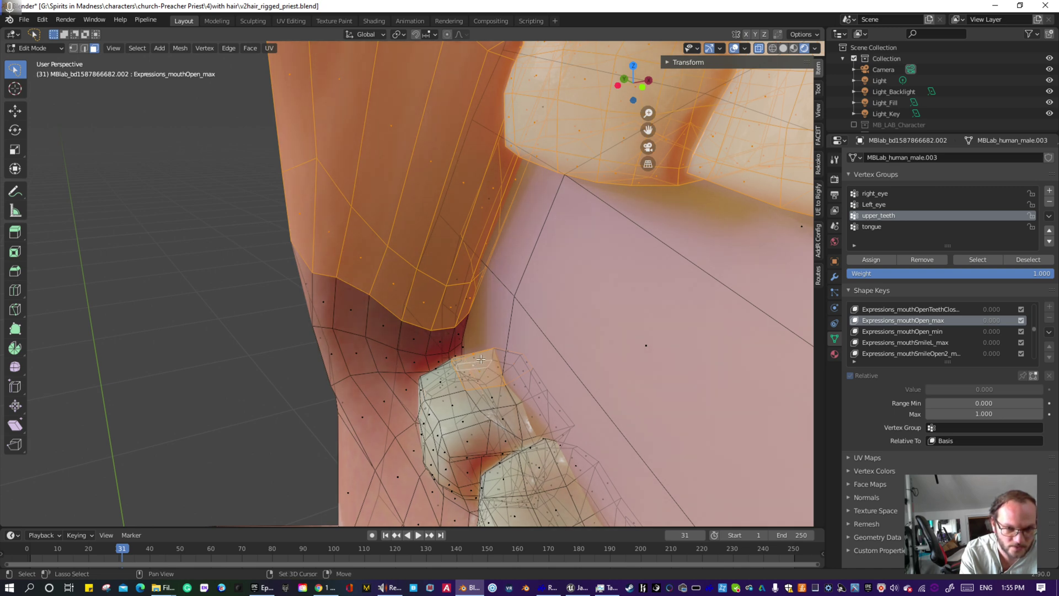
- Turn off X-ray and deselect the remaining stray faces on the rear lower molar, keeping the adjoining inner cheek face unselected
click(759, 48)
middle_drag(481, 366, 384, 366)
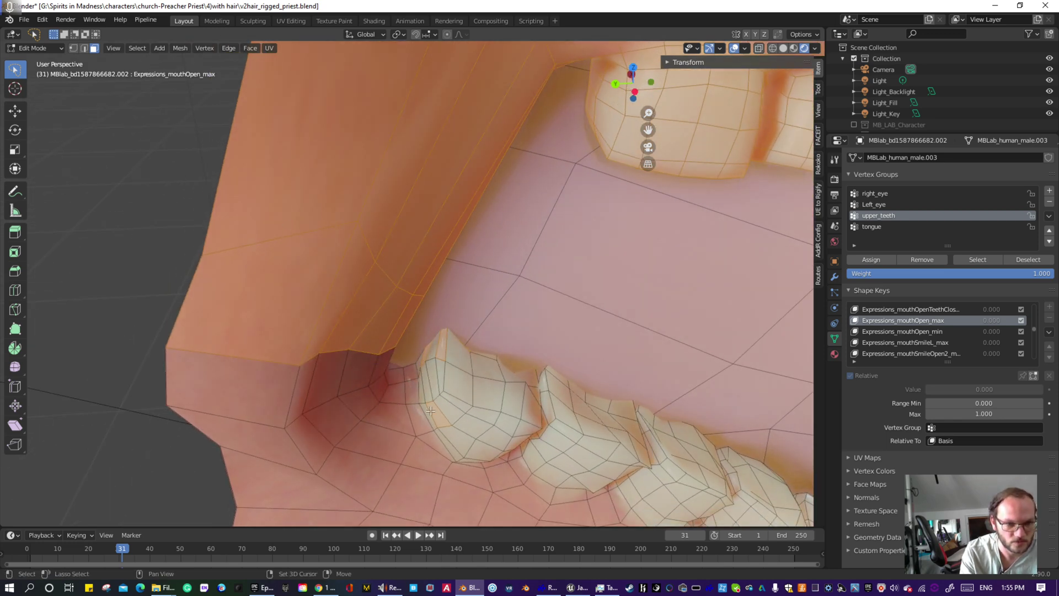
shift+click(443, 347)
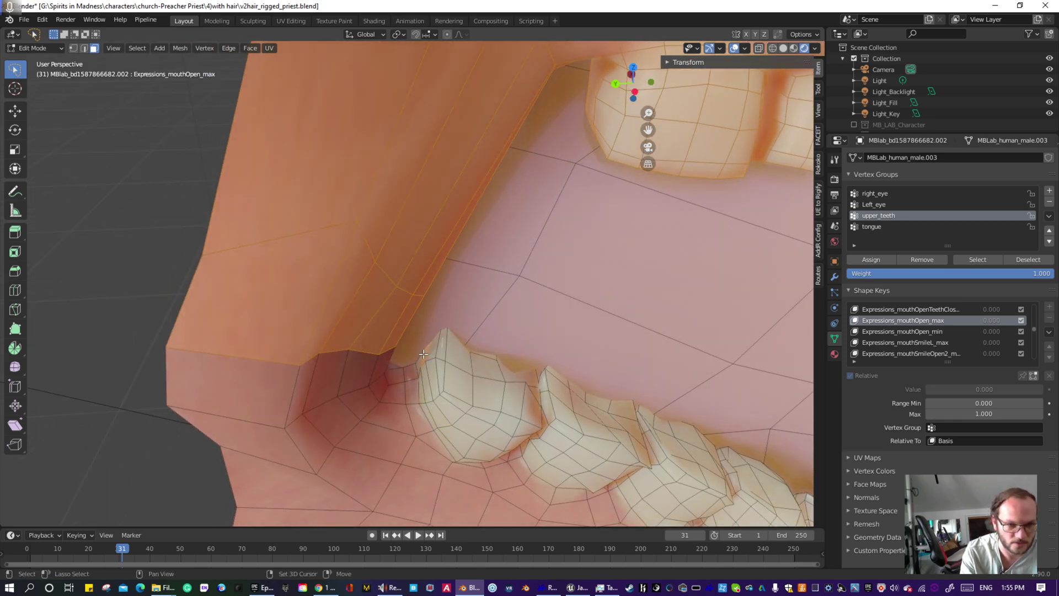
shift+click(426, 355)
shift+click(426, 355)
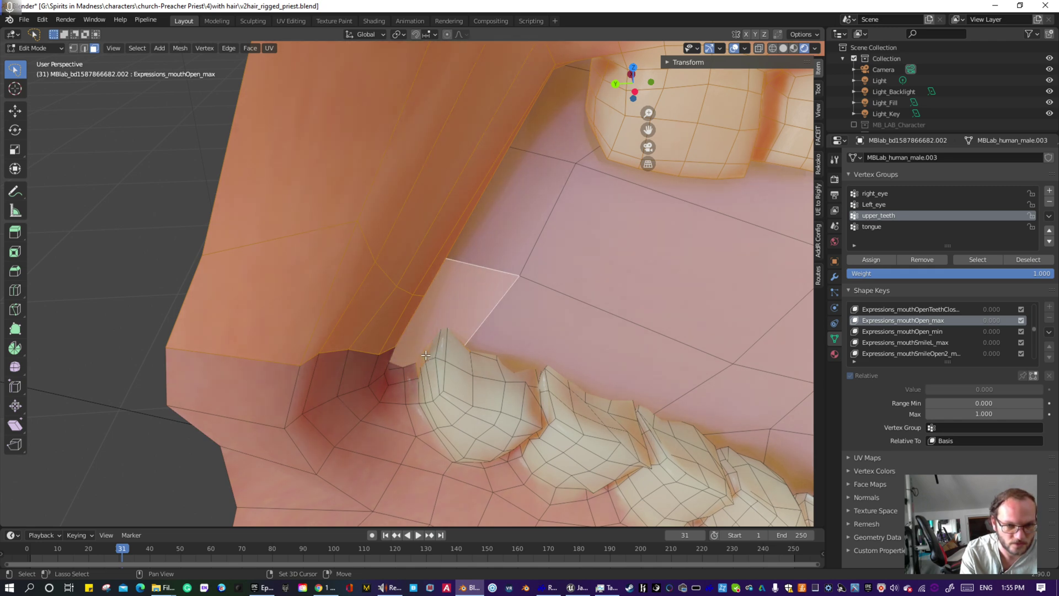
shift+click(428, 346)
shift+click(418, 359)
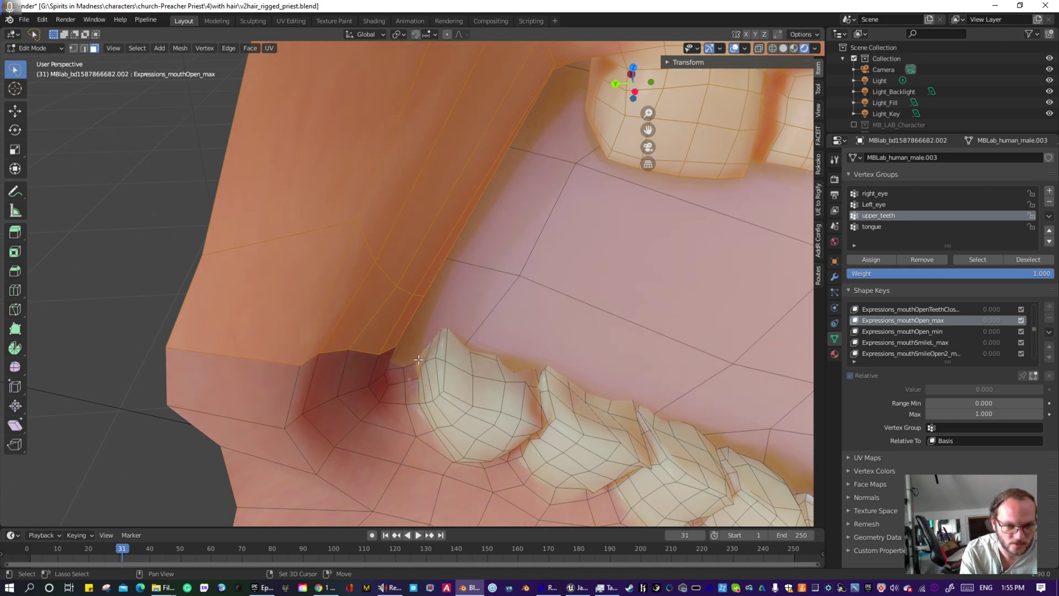
shift+click(420, 360)
middle_drag(479, 335, 353, 298)
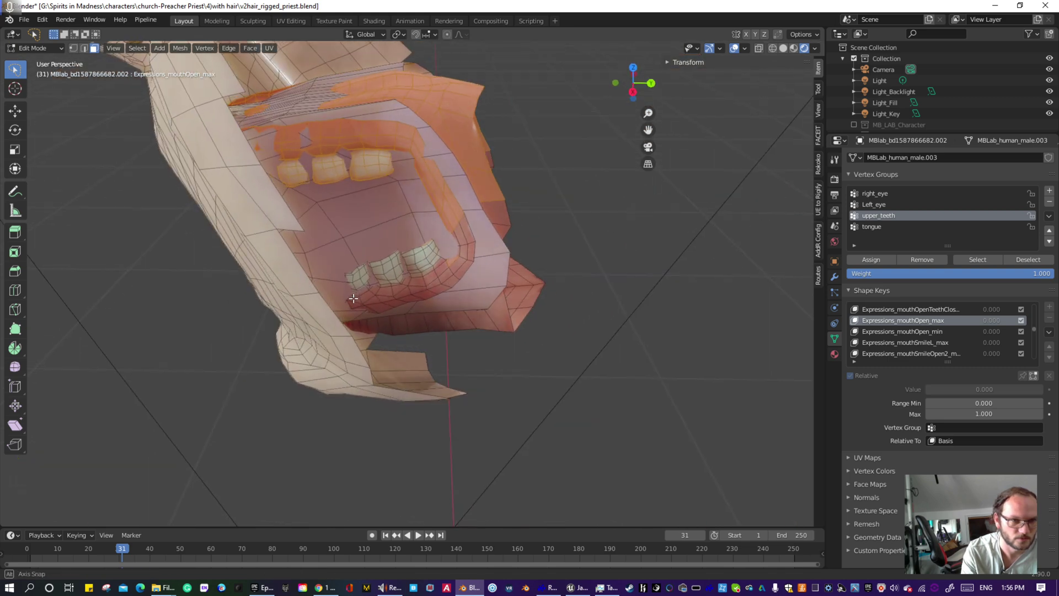
middle_drag(400, 195, 303, 158)
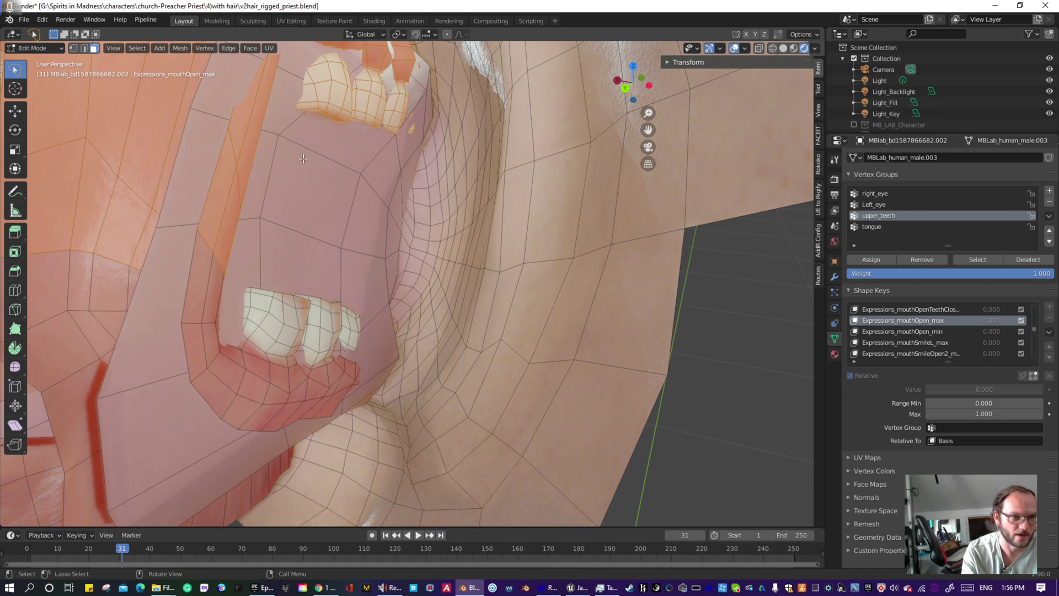
- Deselect the remaining stray face just behind the rear lower molar
scroll(305, 156, down, 2)
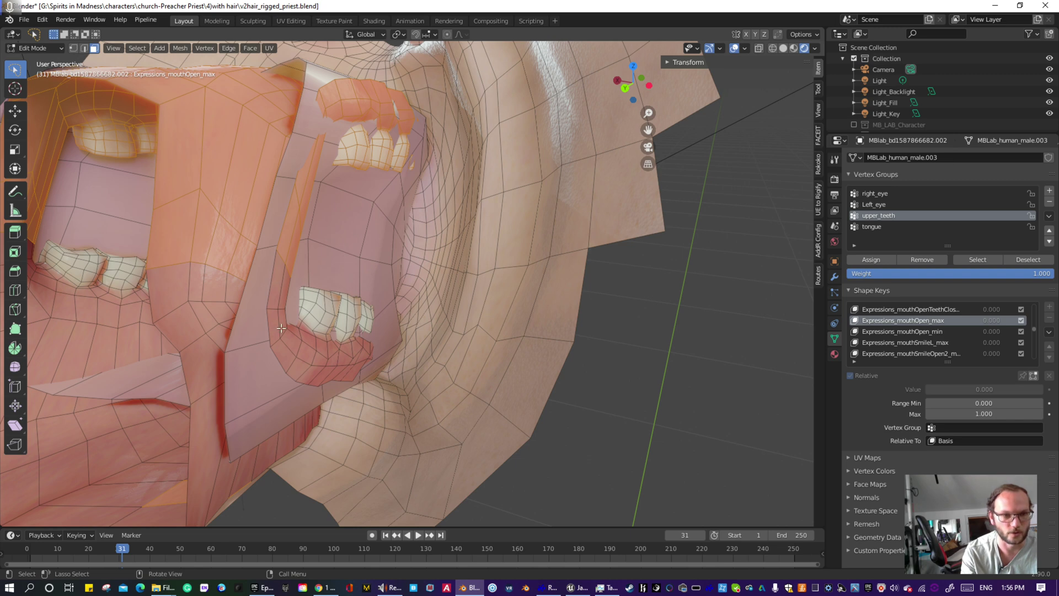
middle_drag(159, 288, 285, 299)
scroll(331, 300, up, 3)
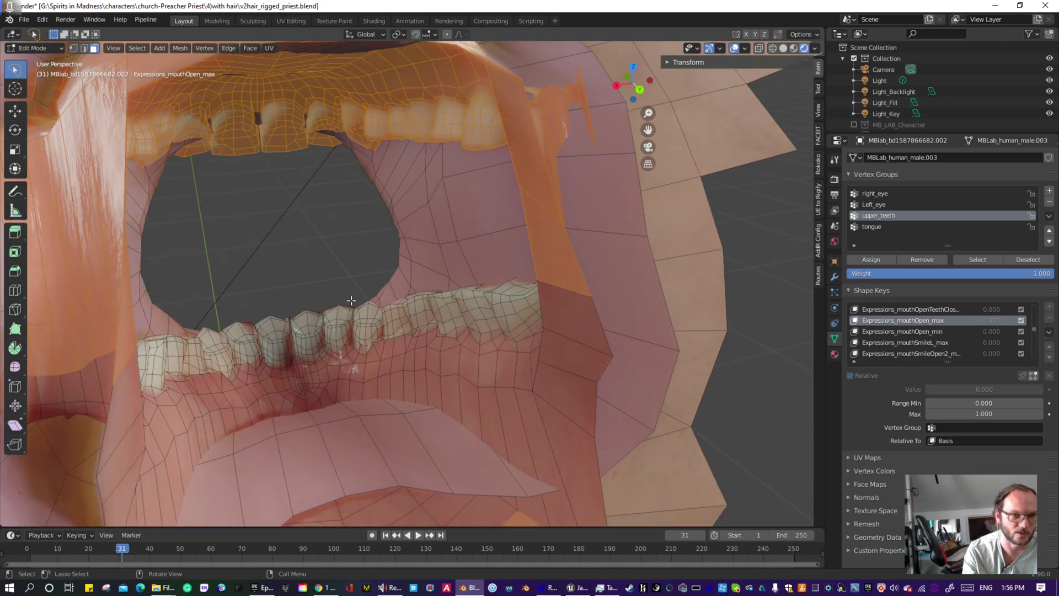
middle_drag(351, 301, 418, 259)
shift+middle_drag(296, 247, 523, 236)
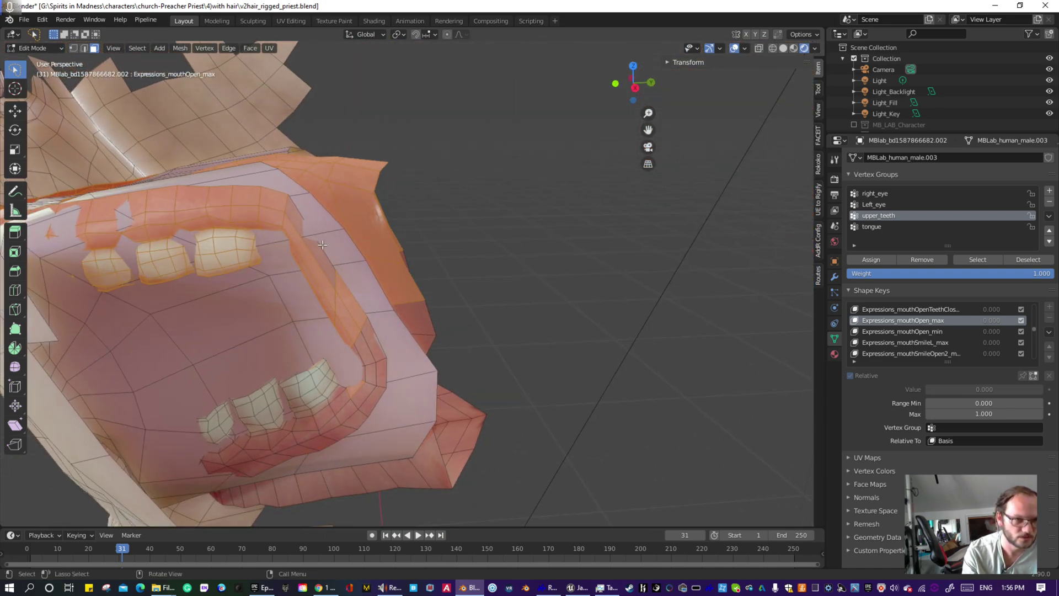
middle_drag(377, 267, 463, 353)
shift+click(463, 379)
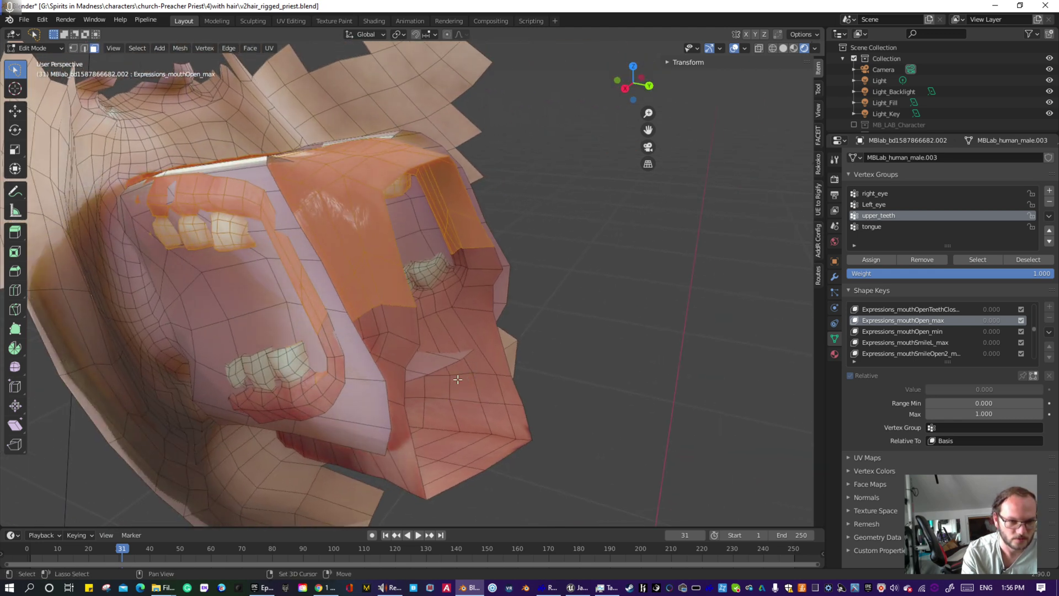
shift+click(319, 376)
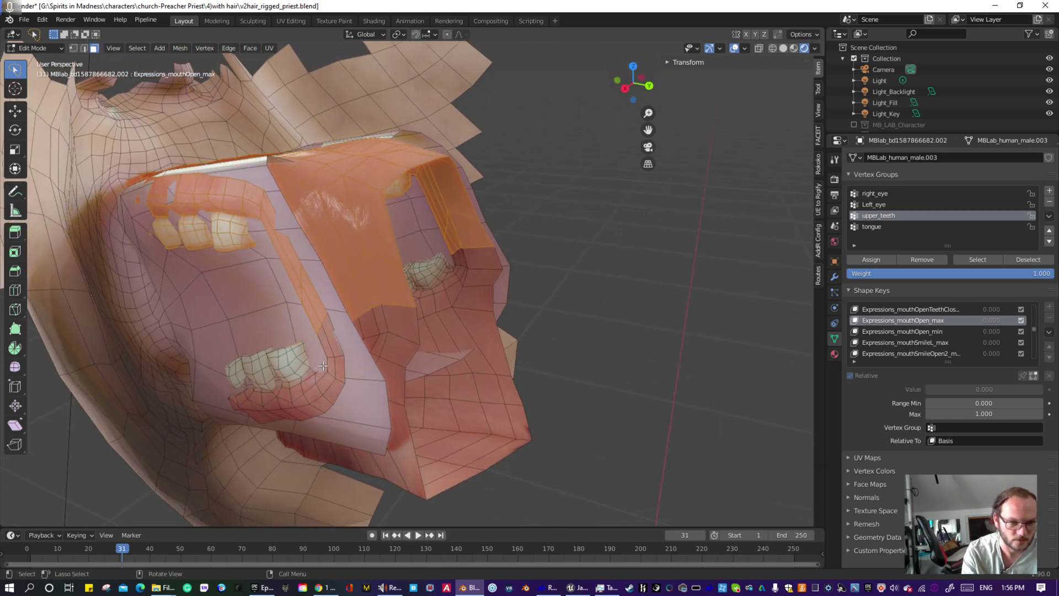
- Examine the upper teeth selection from several angles for stray faces left on the lower teeth and gums
middle_drag(275, 347, 485, 281)
scroll(312, 340, up, 3)
scroll(301, 392, up, 2)
shift+middle_drag(220, 223, 408, 268)
scroll(186, 280, down, 4)
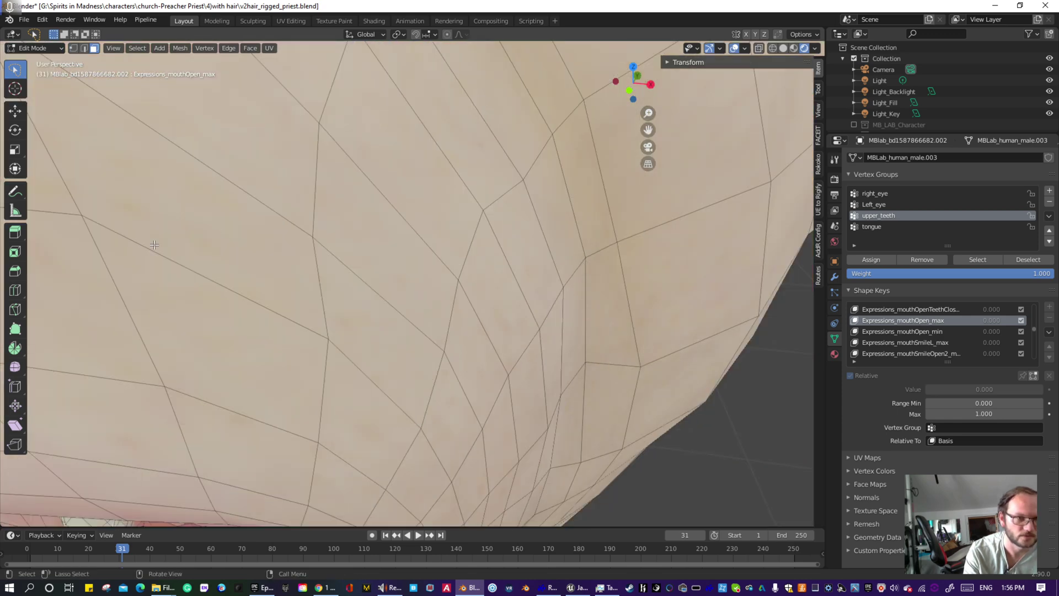
middle_drag(154, 244, 350, 264)
middle_drag(307, 303, 282, 355)
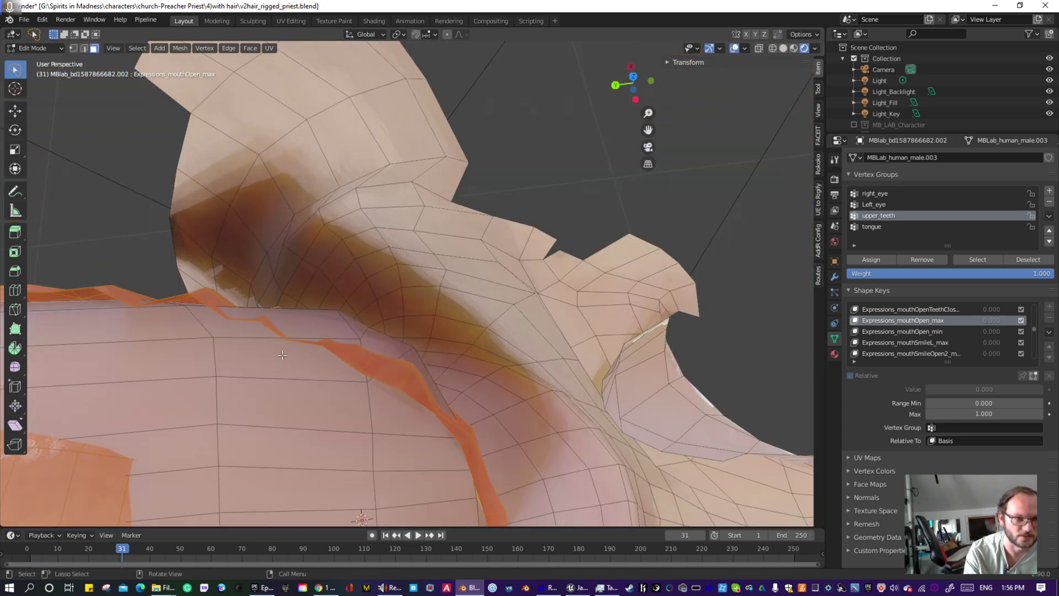
scroll(311, 407, down, 2)
middle_drag(347, 278, 353, 309)
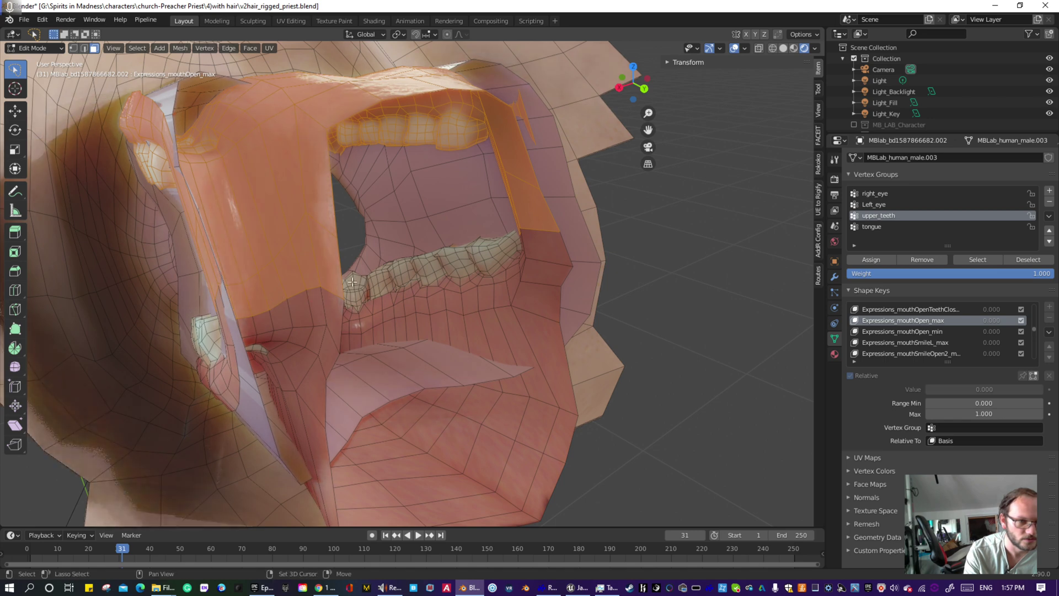
middle_drag(401, 284, 333, 337)
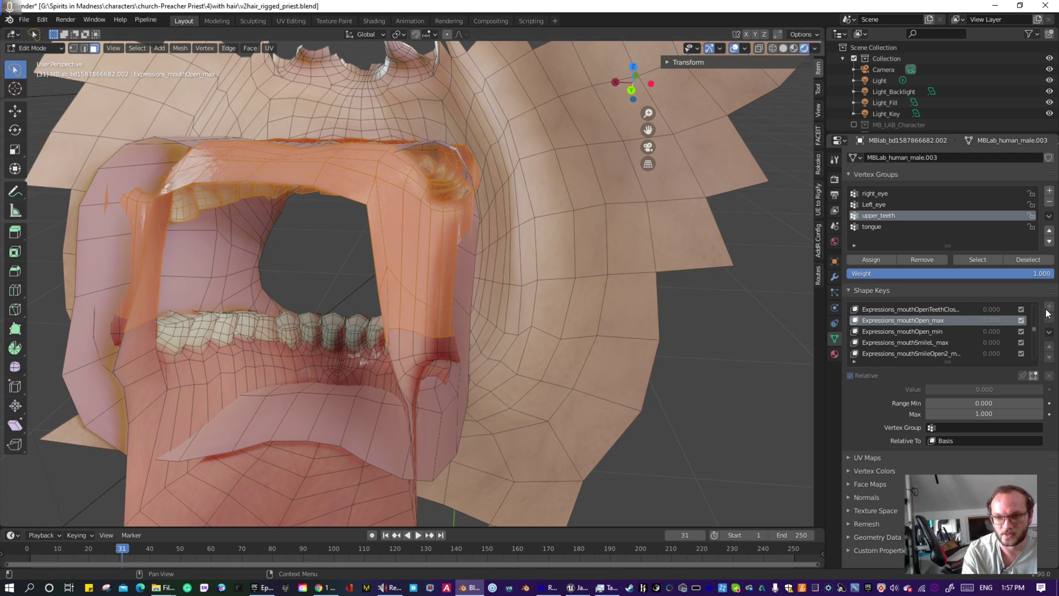
- Create a vertex group named v2upper_teeth from the selected faces and delete the old upper_teeth group
click(1050, 191)
double_click(903, 234)
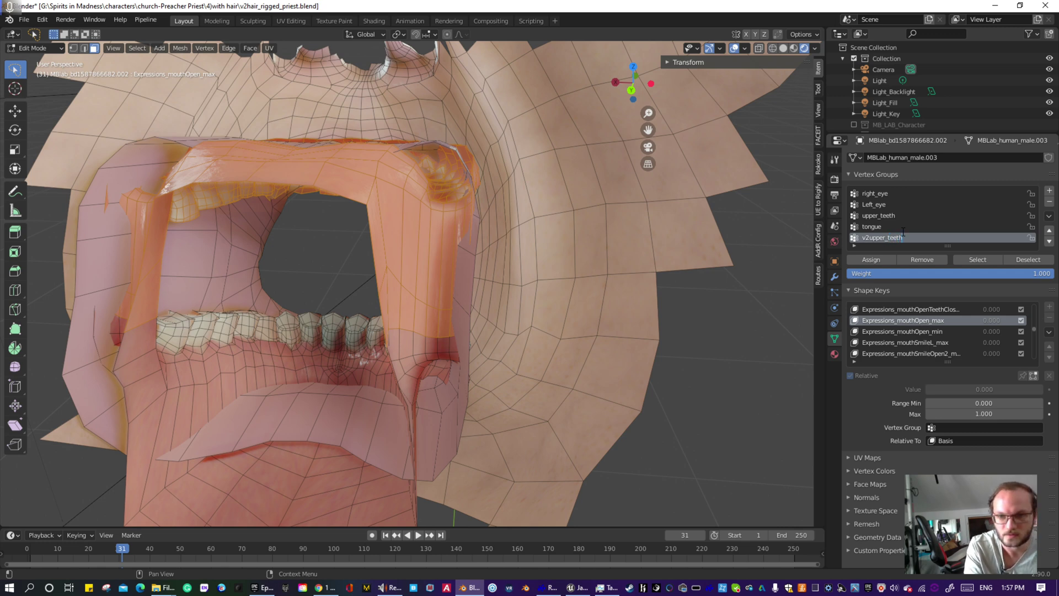
key(Return)
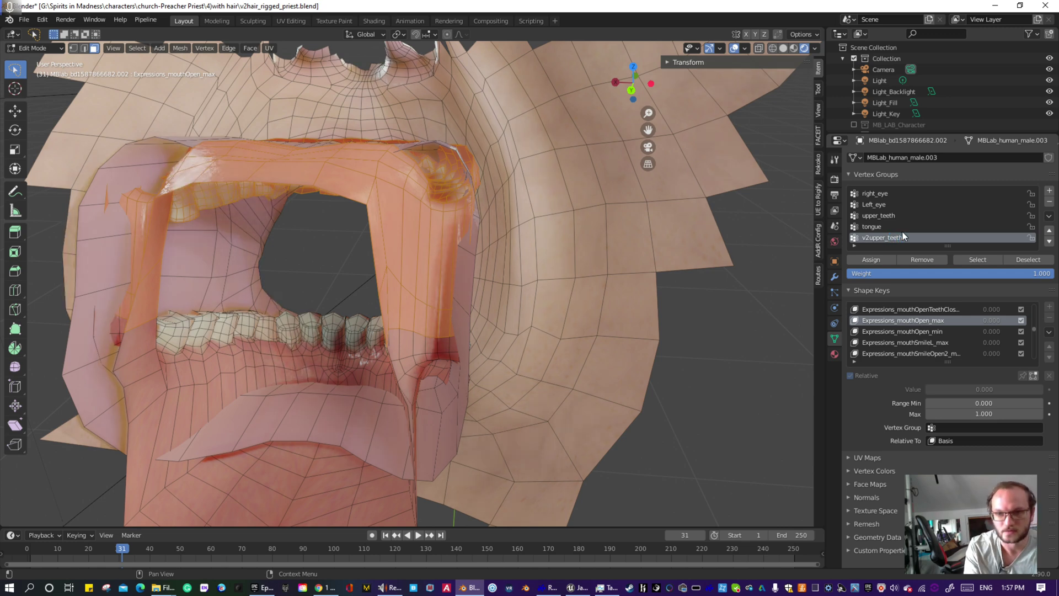
click(876, 259)
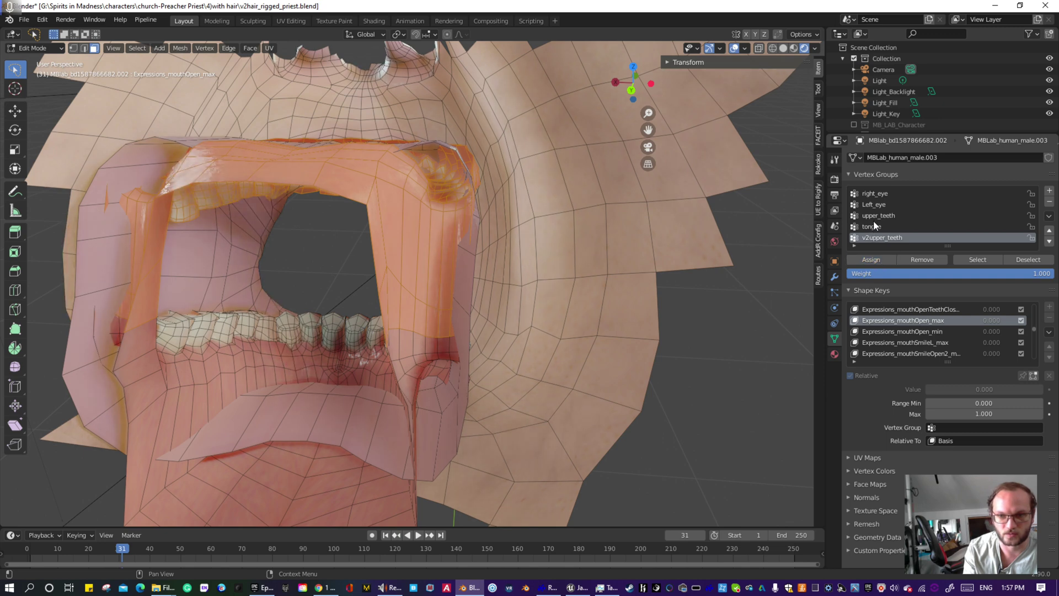
click(877, 215)
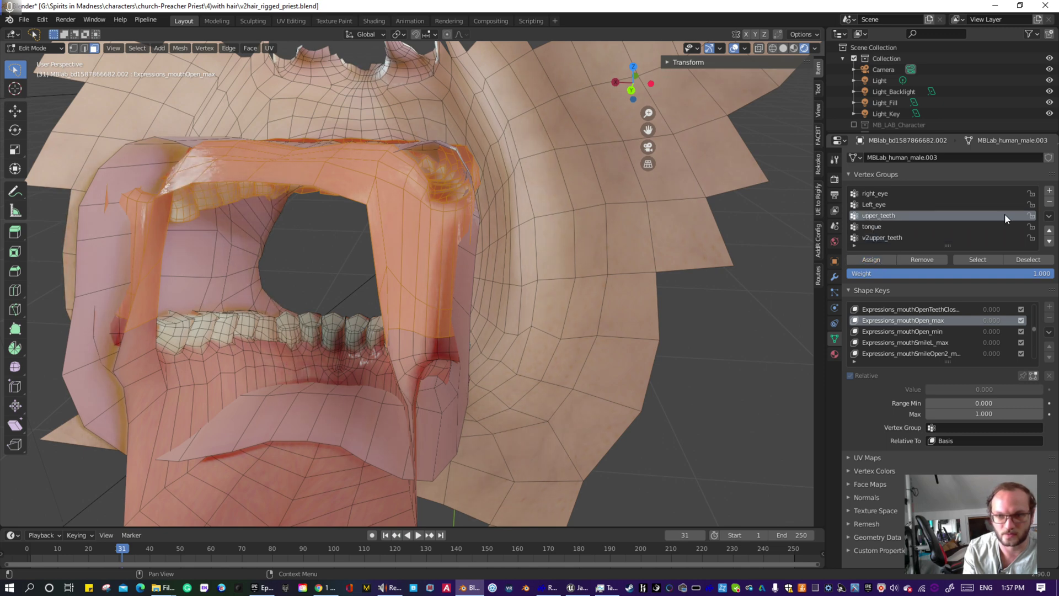
click(1050, 203)
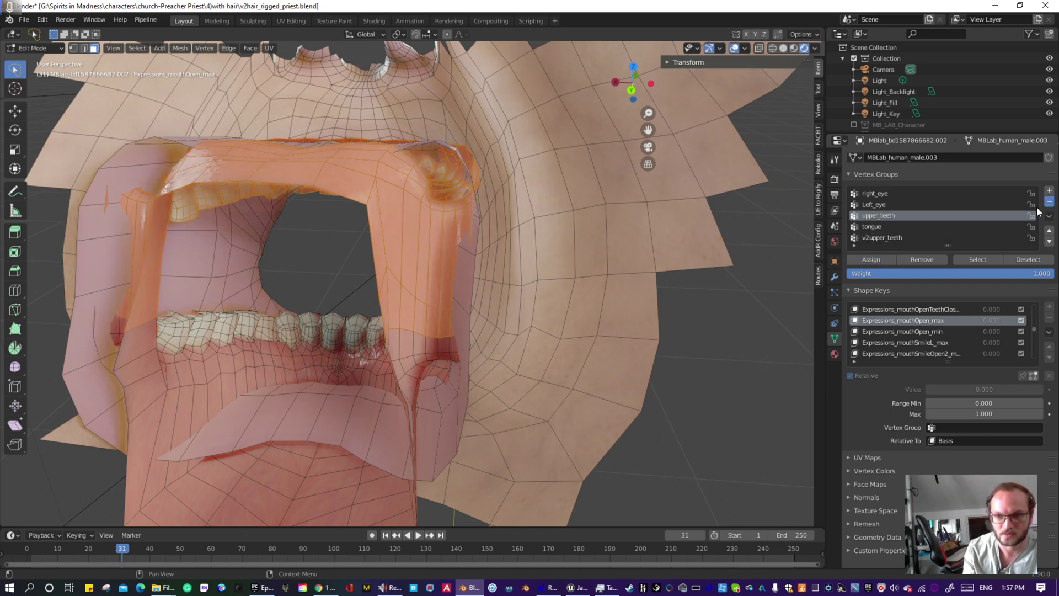
- Select the faces of the v2upper_teeth vertex group and hide them
click(973, 262)
click(973, 260)
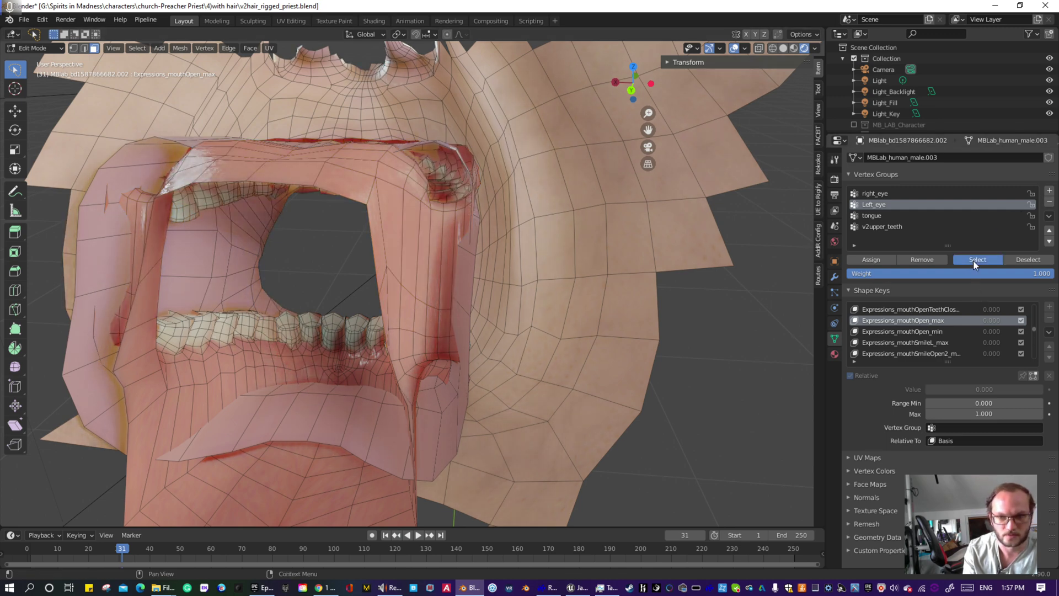
click(882, 227)
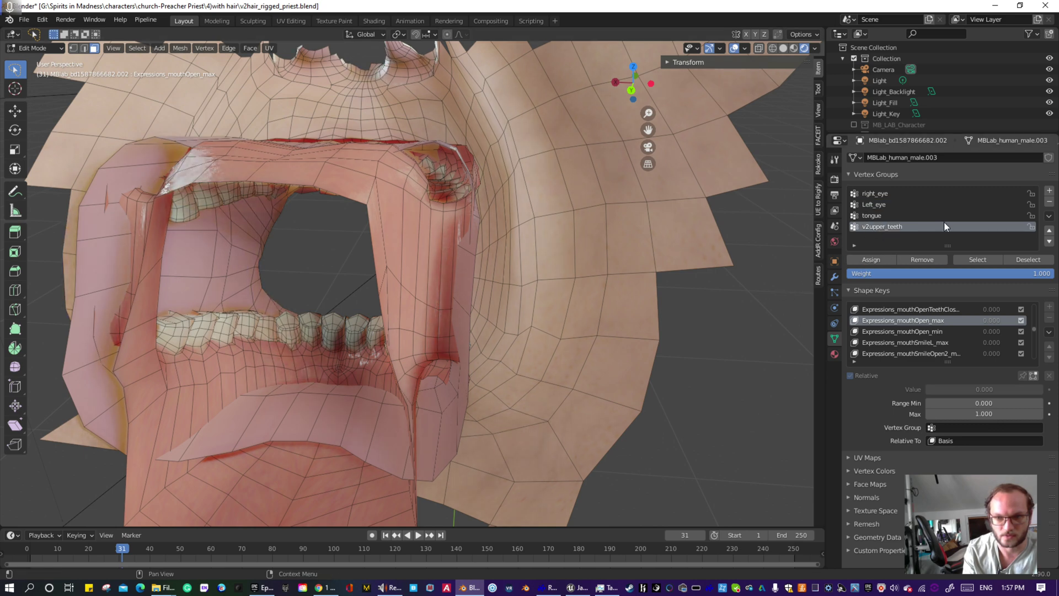
click(975, 263)
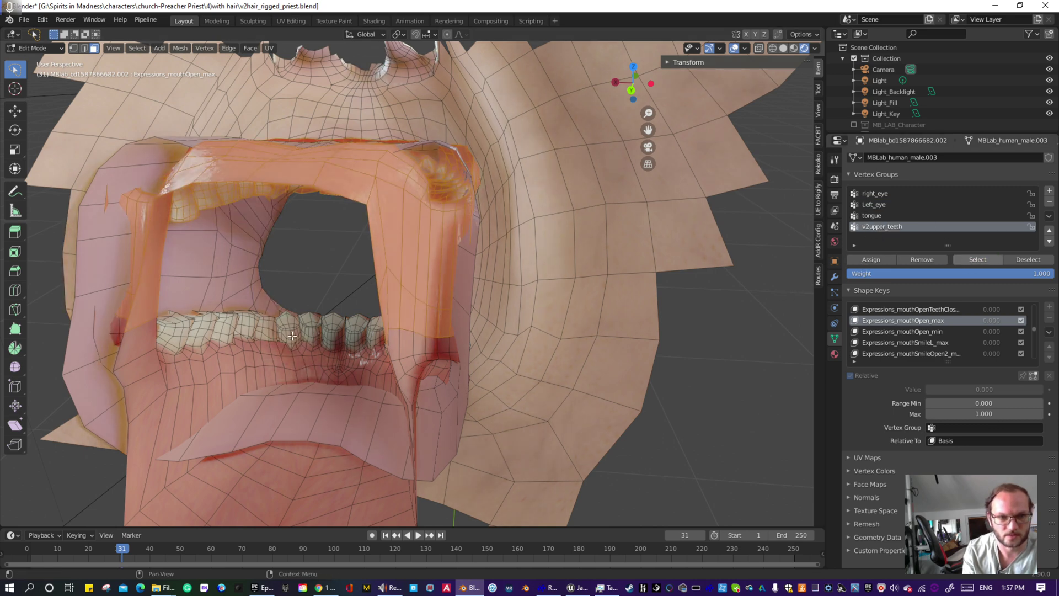
middle_drag(309, 331, 362, 330)
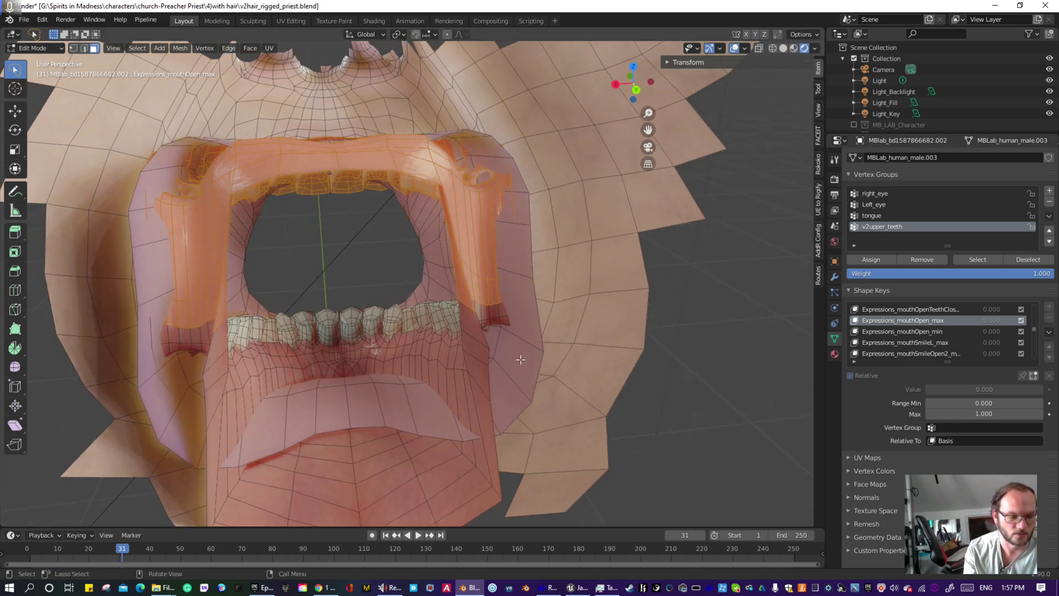
key(h)
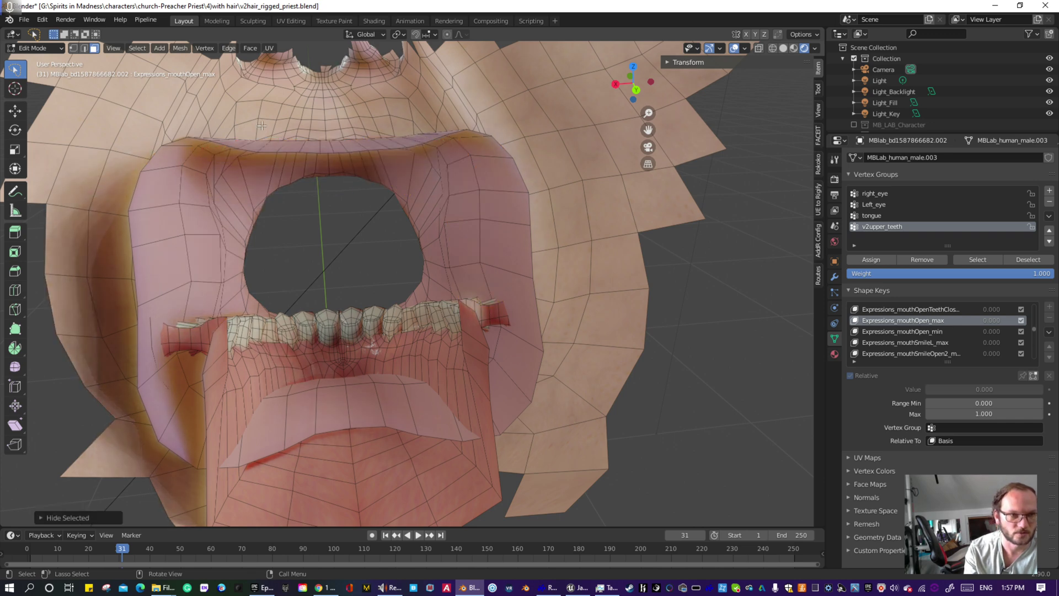
- Hide the facial skin above the open mouth
scroll(270, 133, down, 4)
mouse_move(234, 140)
mouse_down()
mouse_move(323, 266)
mouse_move(609, 151)
mouse_move(482, 105)
mouse_up()
key(h)
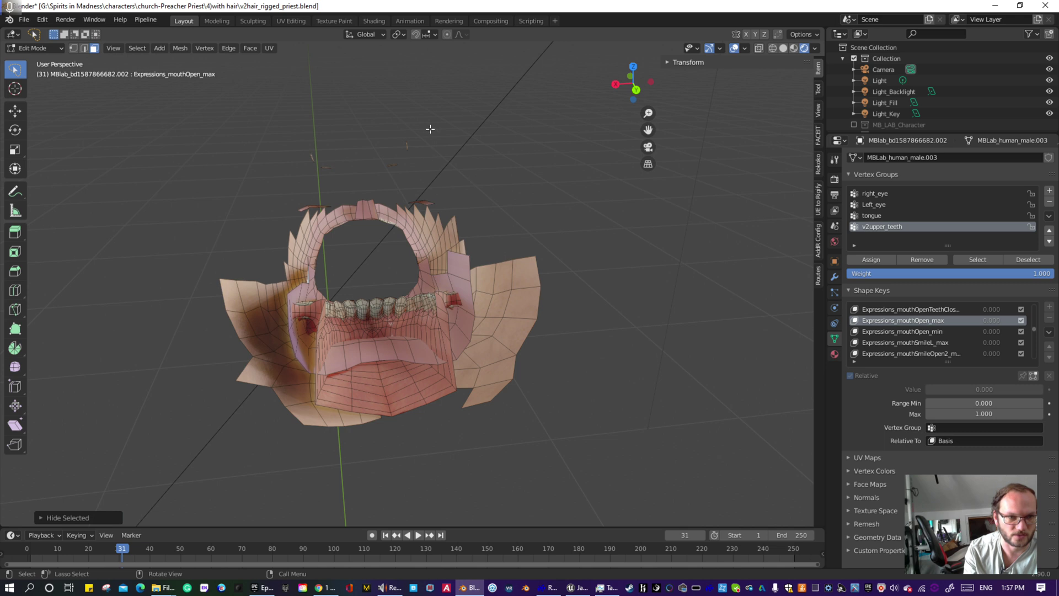
- Enable X-ray and hide the upper lip arc along with the floating leftover faces above it
mouse_move(530, 84)
mouse_down()
mouse_move(179, 184)
mouse_move(309, 207)
mouse_up()
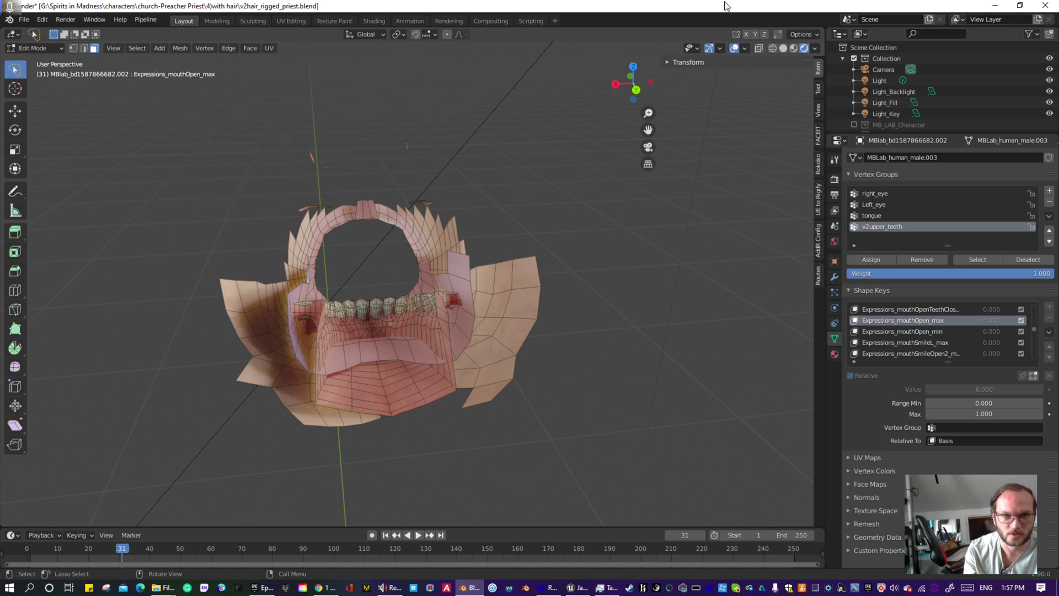
click(760, 48)
mouse_move(374, 149)
mouse_down()
mouse_move(298, 246)
mouse_move(489, 189)
mouse_move(386, 148)
mouse_up()
key(h)
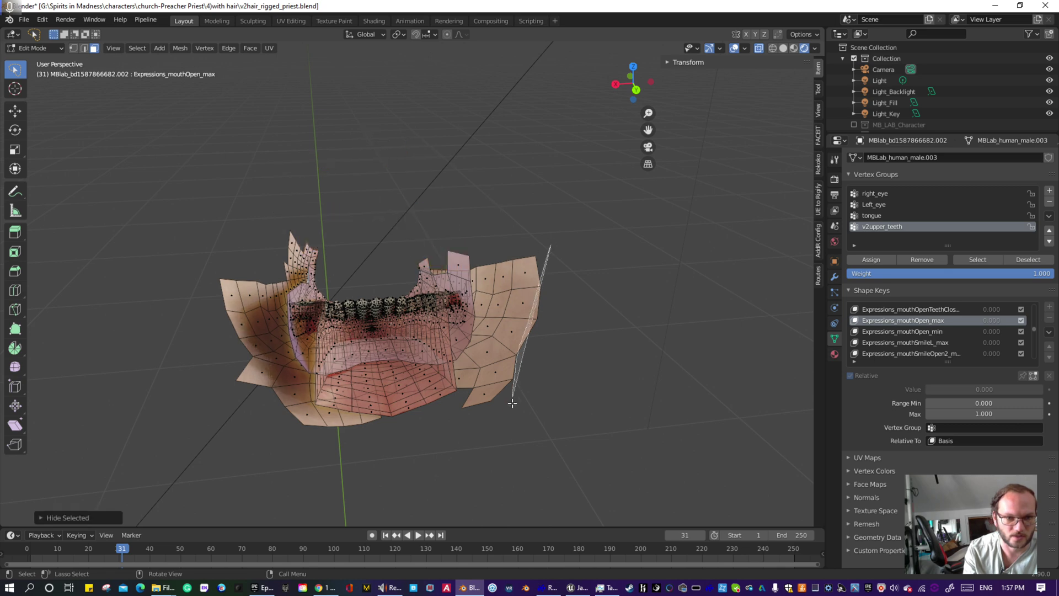
- Hide the outer cheek skin faces on both sides of the lower jaw
mouse_move(512, 403)
mouse_down()
mouse_move(490, 270)
mouse_move(495, 229)
mouse_up()
key(h)
middle_drag(209, 418, 339, 400)
shift+middle_drag(225, 354, 478, 309)
scroll(412, 316, up, 3)
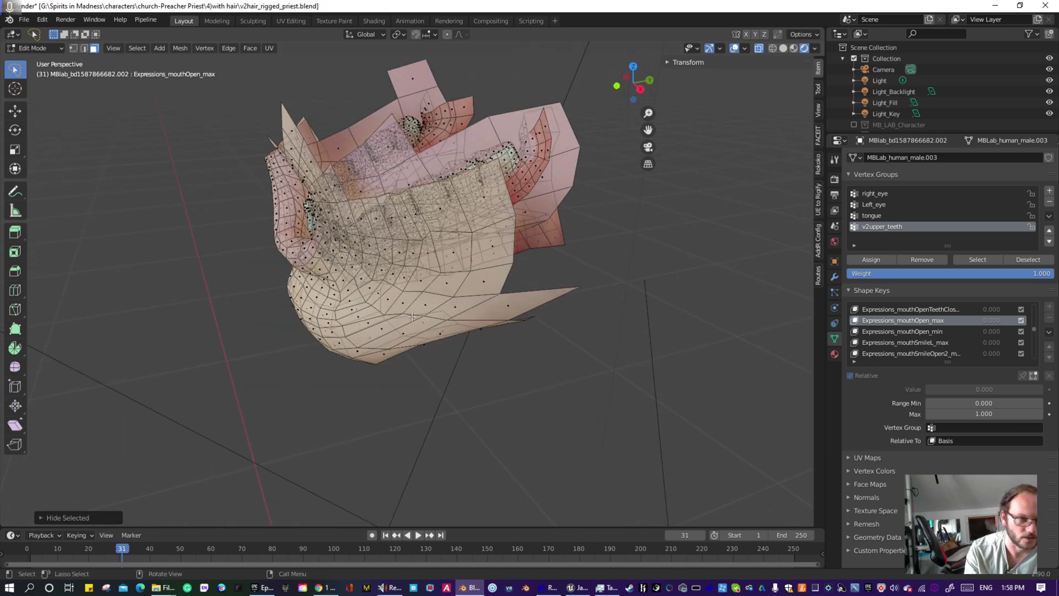
middle_drag(413, 316, 541, 381)
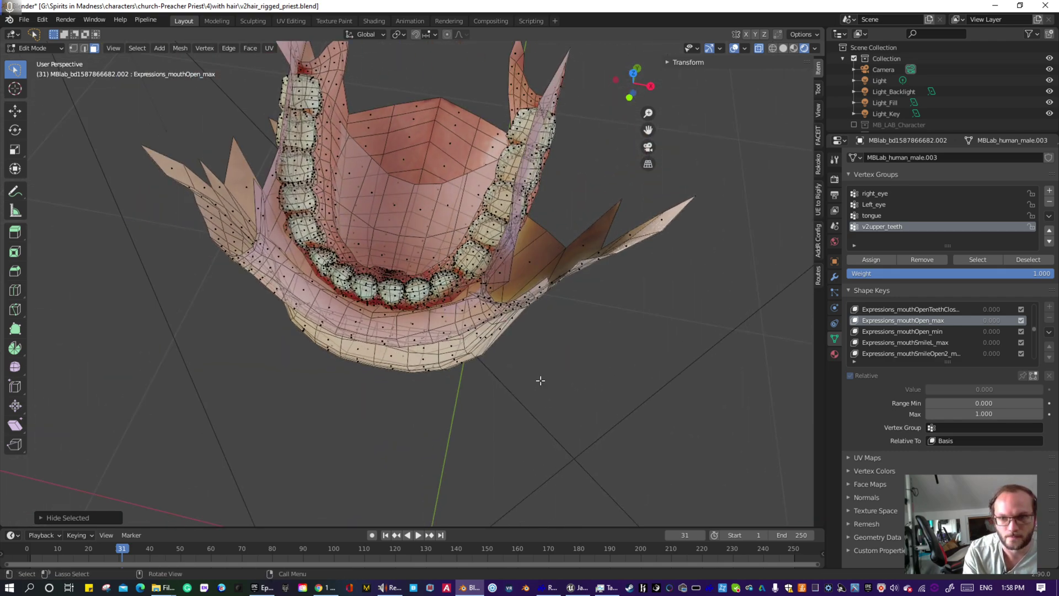
mouse_move(630, 296)
middle_down()
mouse_move(401, 308)
mouse_move(419, 292)
middle_up()
mouse_move(573, 141)
mouse_down()
mouse_move(634, 362)
mouse_move(683, 212)
mouse_move(690, 146)
mouse_up()
key(h)
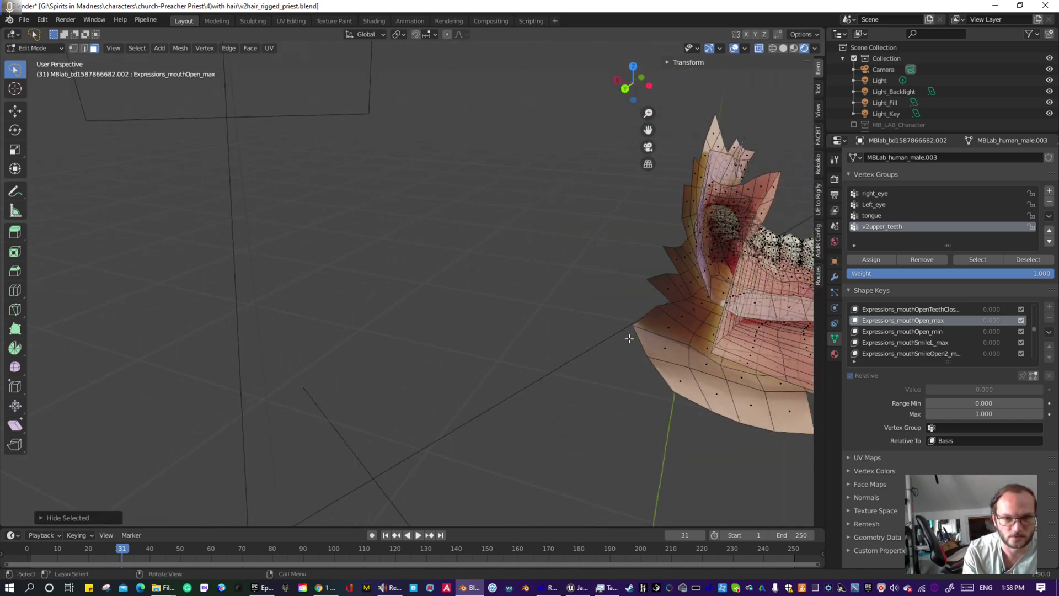
- Hide the protruding skin faces along the jawline and the outer strip beneath the chin
mouse_move(639, 337)
mouse_down()
mouse_move(715, 344)
mouse_move(670, 325)
mouse_up()
mouse_move(622, 299)
mouse_down()
mouse_move(632, 366)
mouse_move(693, 299)
mouse_move(679, 259)
mouse_up()
key(h)
drag(652, 373, 783, 406)
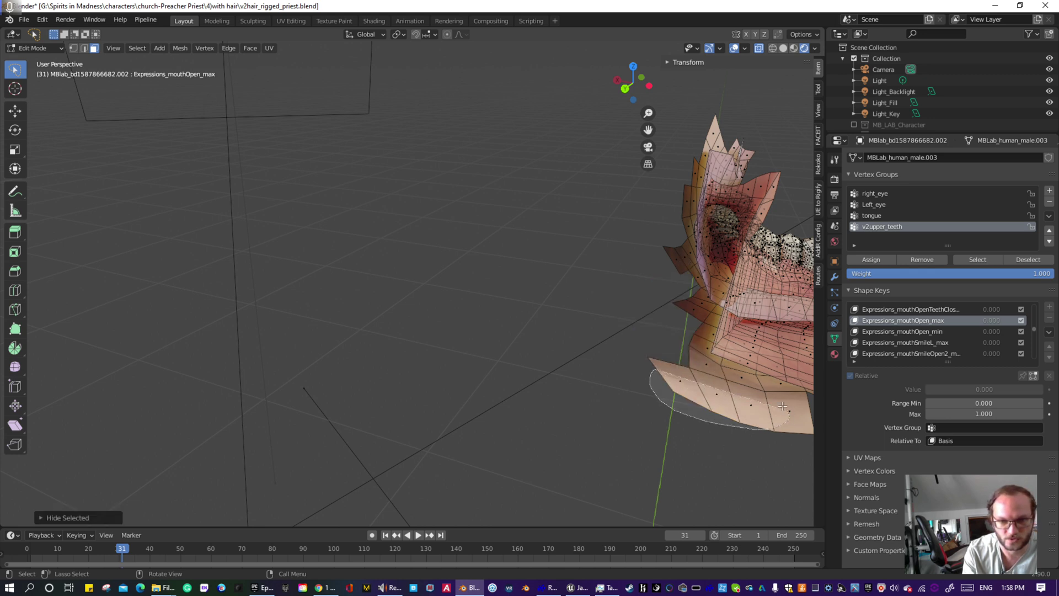
drag(682, 359, 615, 371)
key(h)
- Hide the front chin faces and the skin remaining on the chin's underside
middle_drag(615, 372, 719, 358)
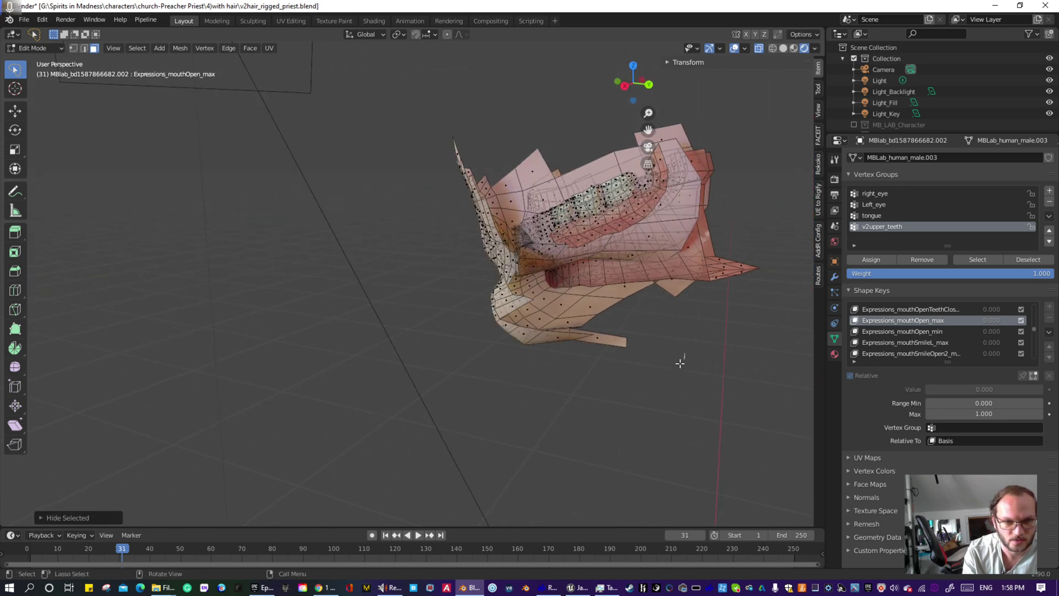
mouse_move(680, 363)
mouse_down()
mouse_move(488, 336)
mouse_move(477, 290)
mouse_move(485, 276)
mouse_up()
key(h)
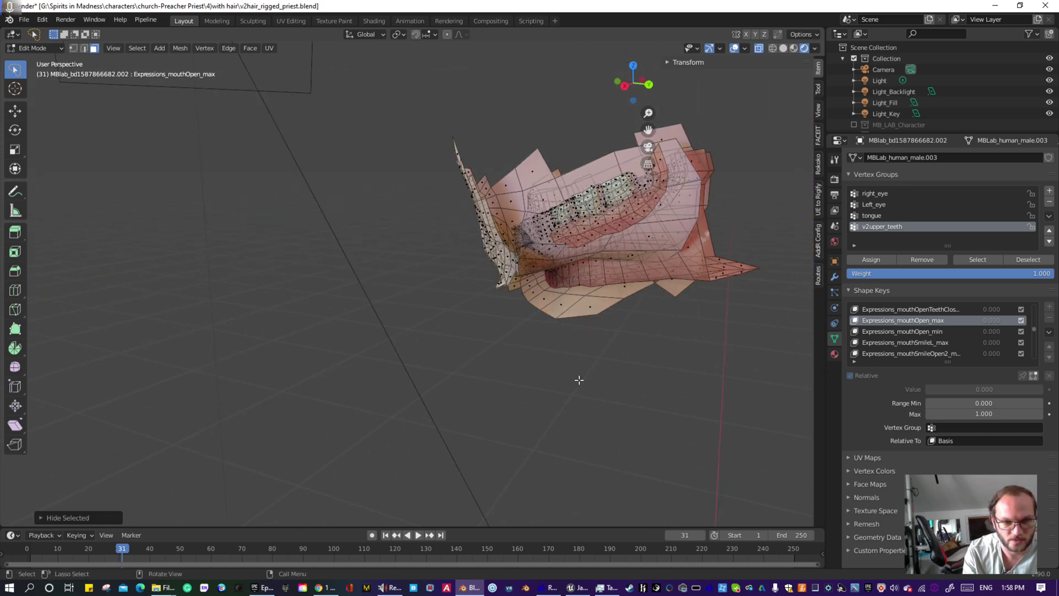
scroll(579, 380, up, 3)
middle_drag(579, 380, 612, 398)
mouse_move(677, 414)
middle_down()
mouse_move(693, 398)
mouse_move(703, 425)
middle_up()
mouse_move(703, 423)
mouse_down()
mouse_move(503, 369)
mouse_move(532, 341)
mouse_move(619, 351)
mouse_move(731, 331)
mouse_up()
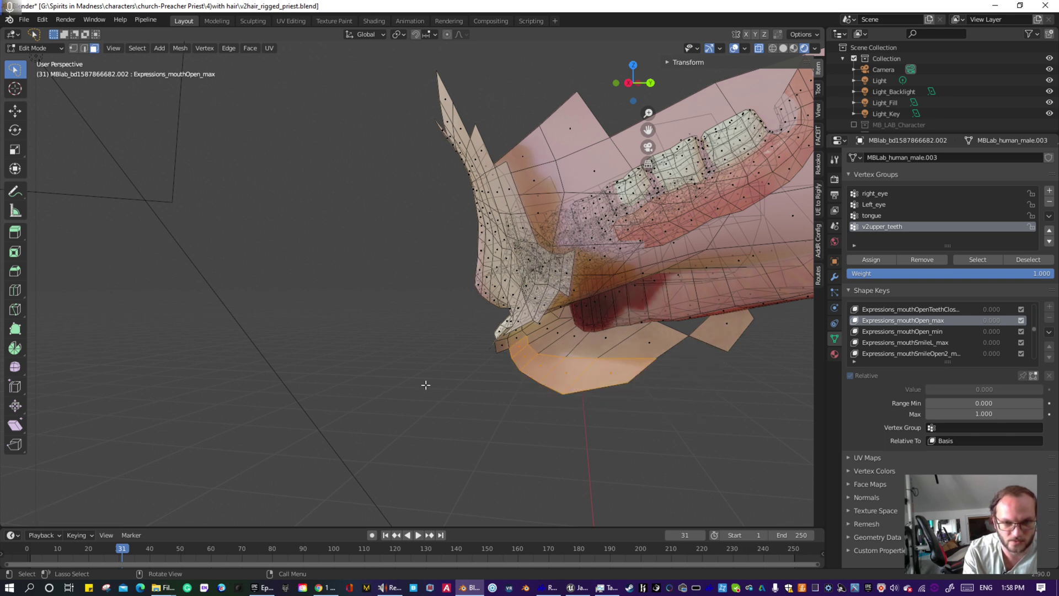
key(h)
mouse_move(568, 343)
mouse_down()
mouse_move(717, 331)
mouse_move(738, 342)
mouse_up()
key(h)
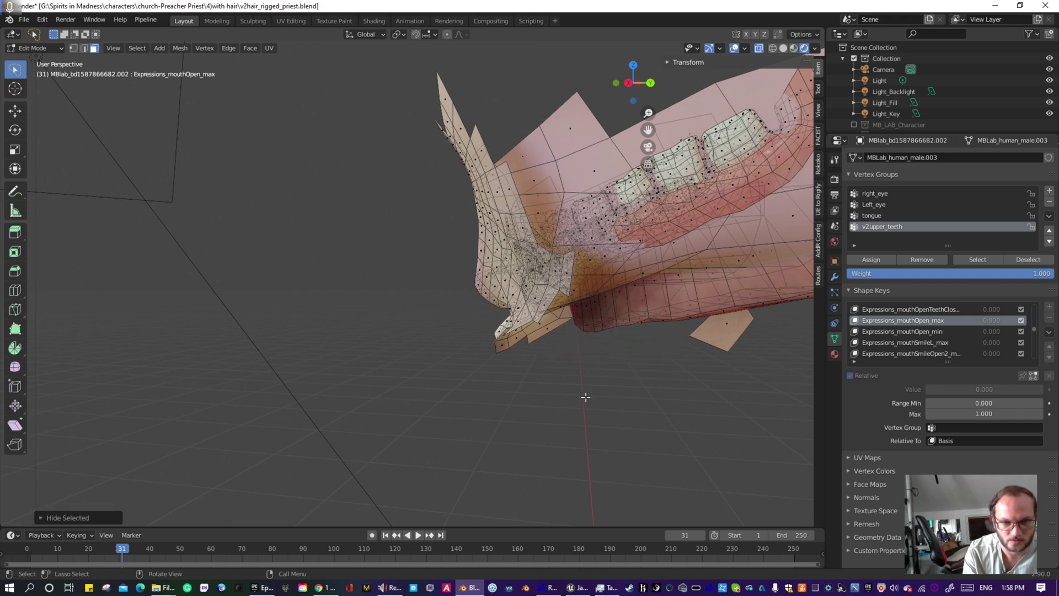
- Hide the leftover skin flaps and the detached face below the jaw
middle_drag(598, 389, 714, 301)
drag(337, 374, 427, 392)
key(h)
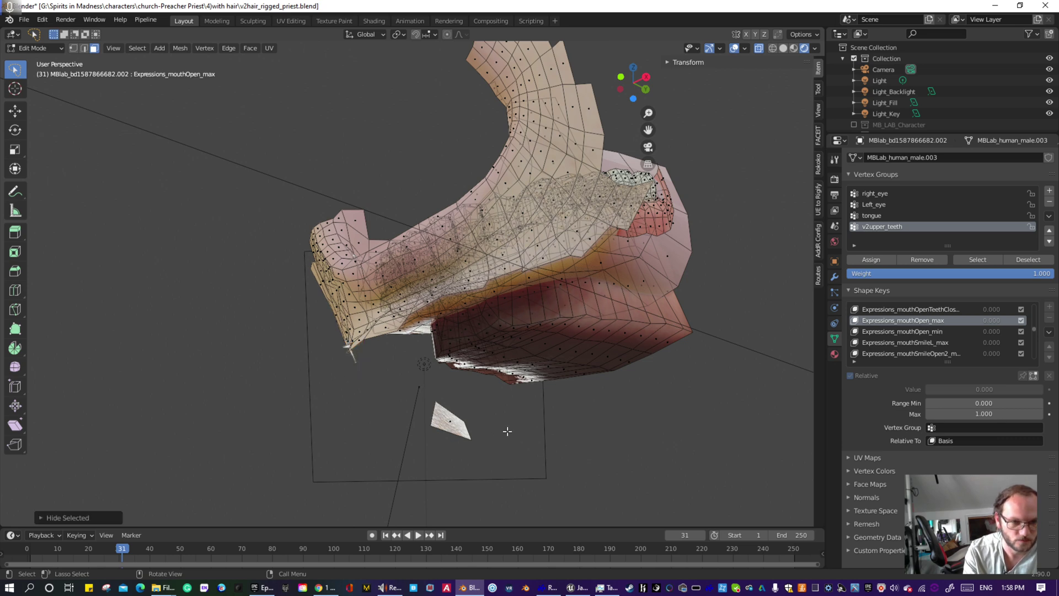
mouse_move(507, 431)
mouse_down()
mouse_move(488, 444)
mouse_move(502, 438)
mouse_up()
key(h)
- Hide the outer skin faces beside the corner of the mouth and on the front of the lower lip
mouse_move(291, 342)
middle_down()
mouse_move(417, 389)
mouse_move(571, 403)
mouse_move(392, 371)
mouse_move(405, 294)
middle_up()
mouse_move(370, 210)
mouse_down()
mouse_move(298, 407)
mouse_move(345, 395)
mouse_up()
key(h)
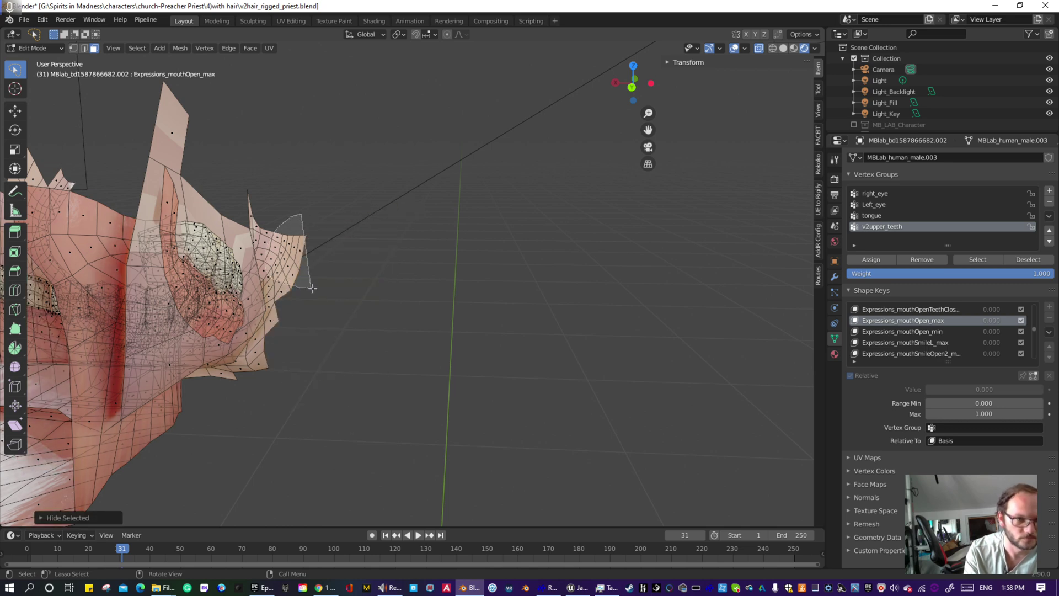
drag(313, 289, 331, 281)
middle_drag(388, 288, 272, 325)
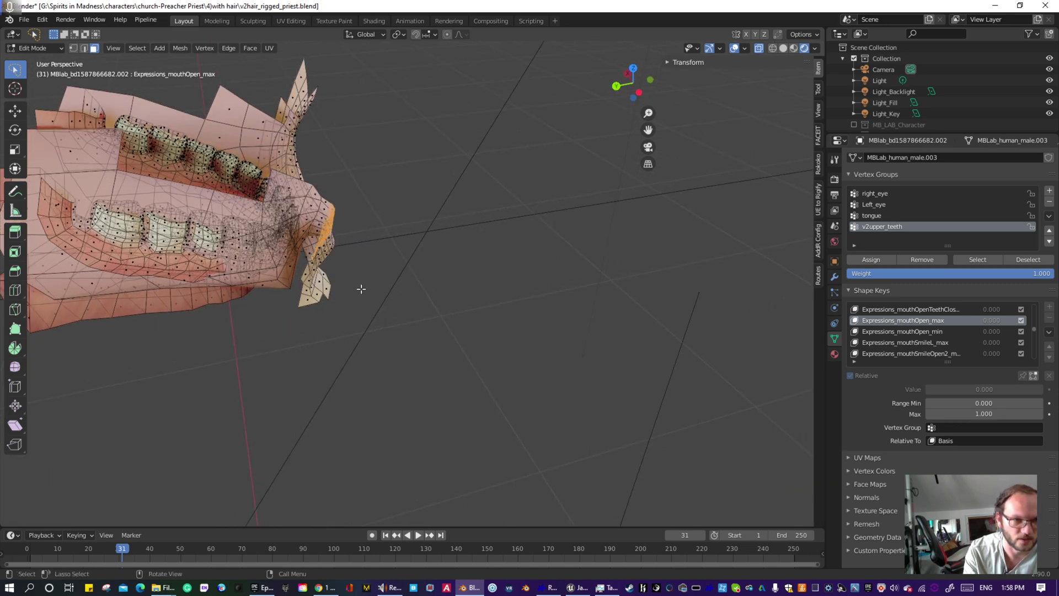
key(h)
- Hide the protruding face at the upper rear of the inner cheek
middle_drag(360, 289, 327, 306)
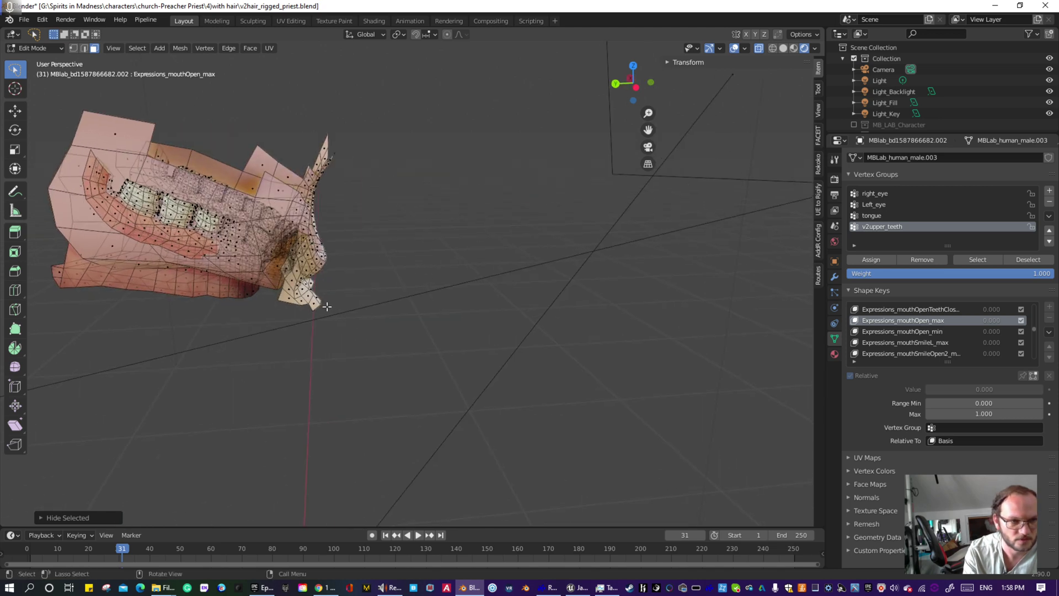
click(100, 135)
key(h)
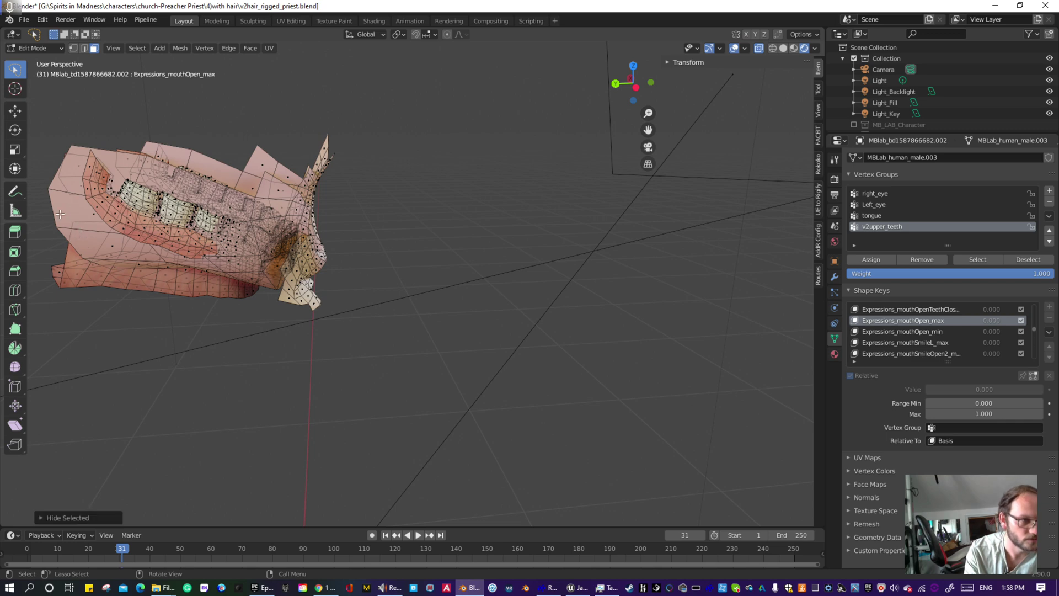
- Turn off X-ray display and hide the smooth pink faces covering the floor of the mouth behind the lower teeth
middle_drag(63, 227, 238, 274)
shift+middle_drag(379, 287, 392, 291)
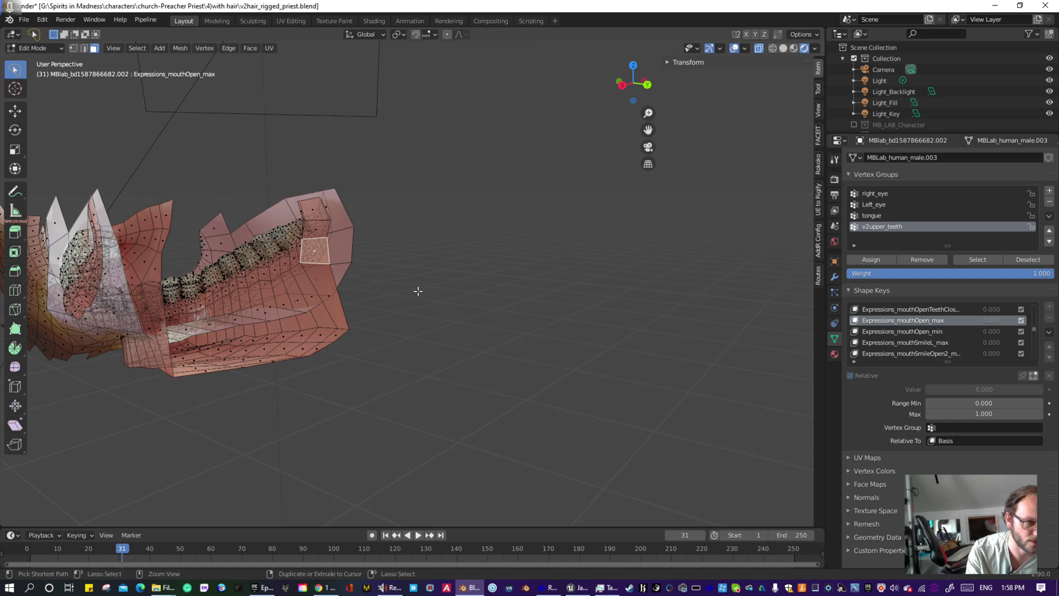
click(417, 293)
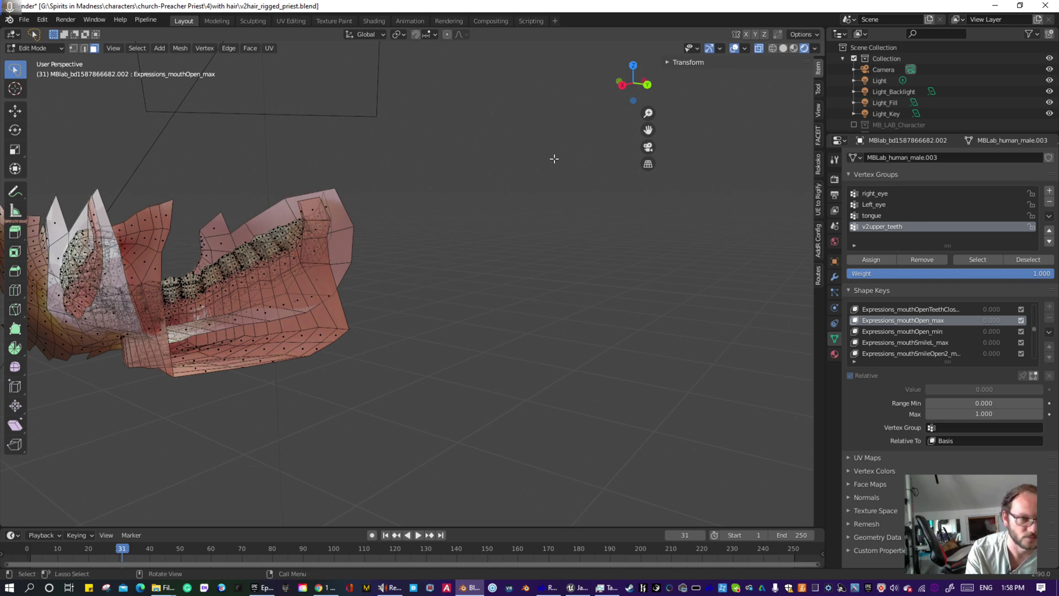
click(759, 48)
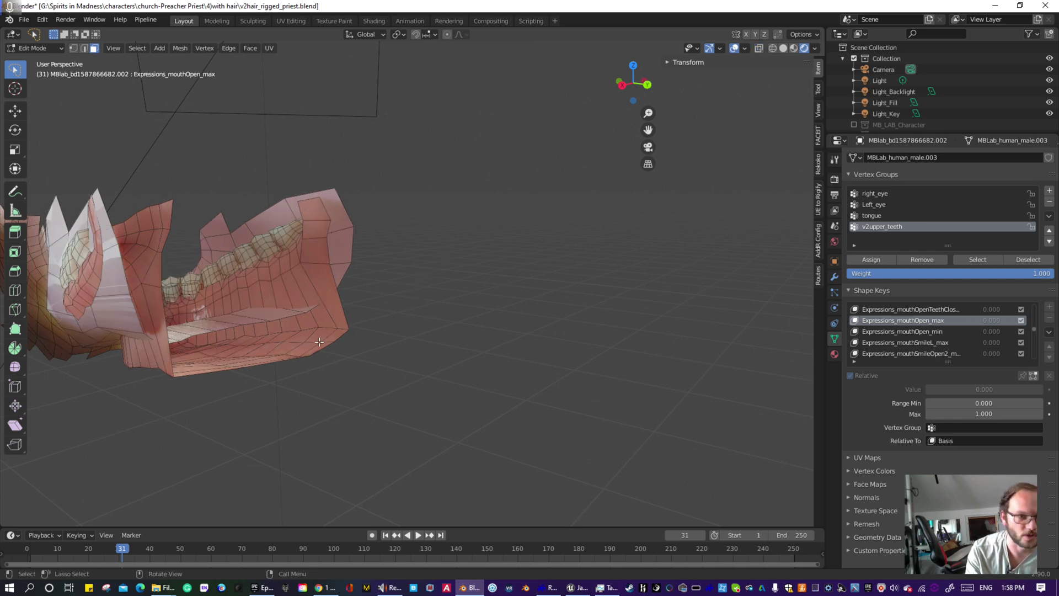
middle_drag(318, 342, 175, 267)
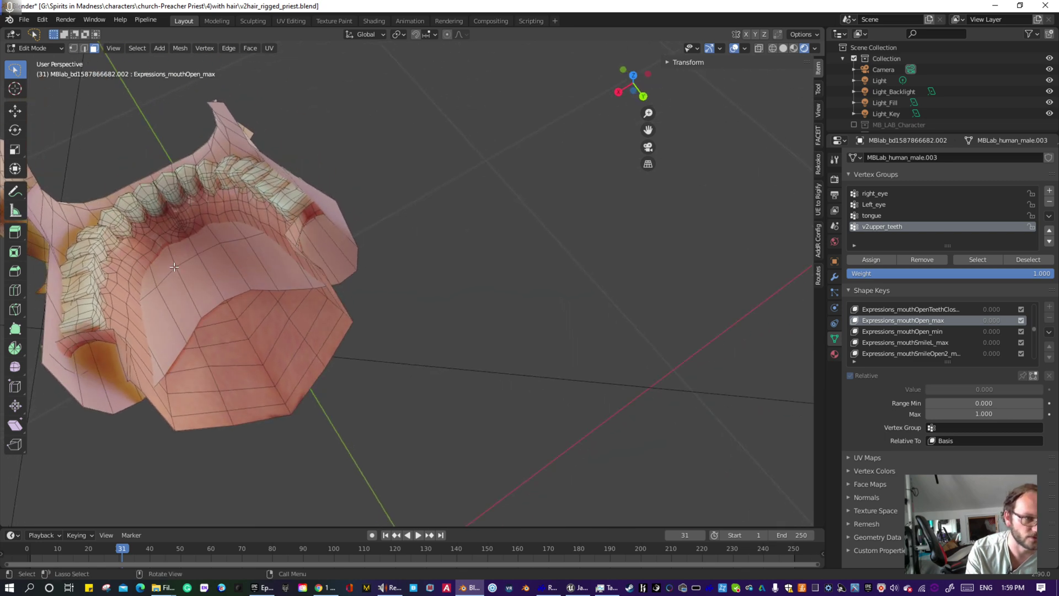
mouse_move(175, 267)
mouse_down()
mouse_move(159, 303)
mouse_move(223, 300)
mouse_move(276, 270)
mouse_move(235, 227)
mouse_move(208, 244)
mouse_up()
key(h)
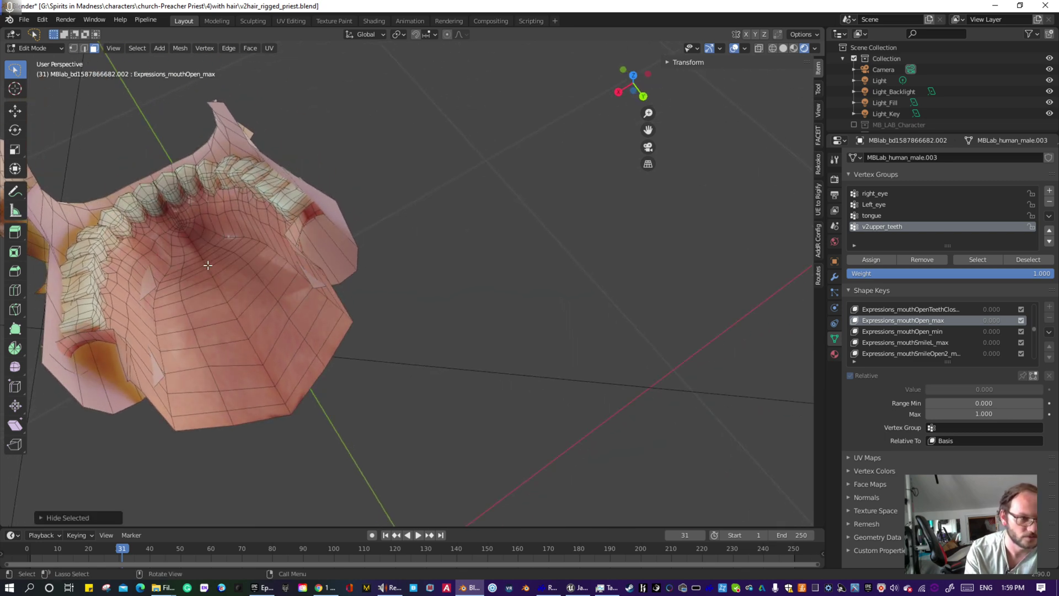
- Hide the leftover slivers on the mouth floor and the outer cheek faces behind the rear molars
click(156, 375)
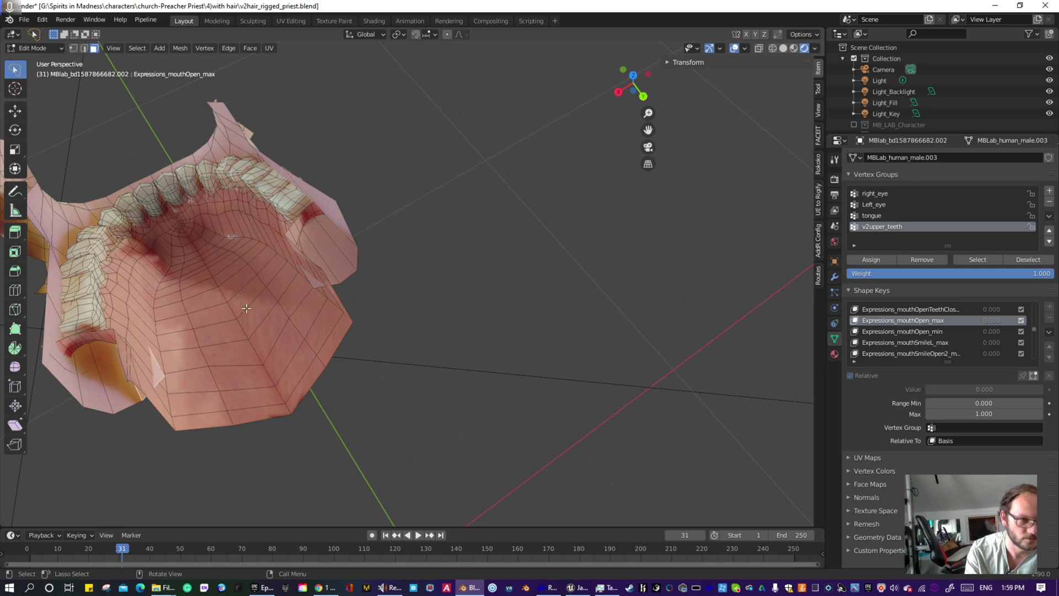
key(h)
click(314, 283)
key(h)
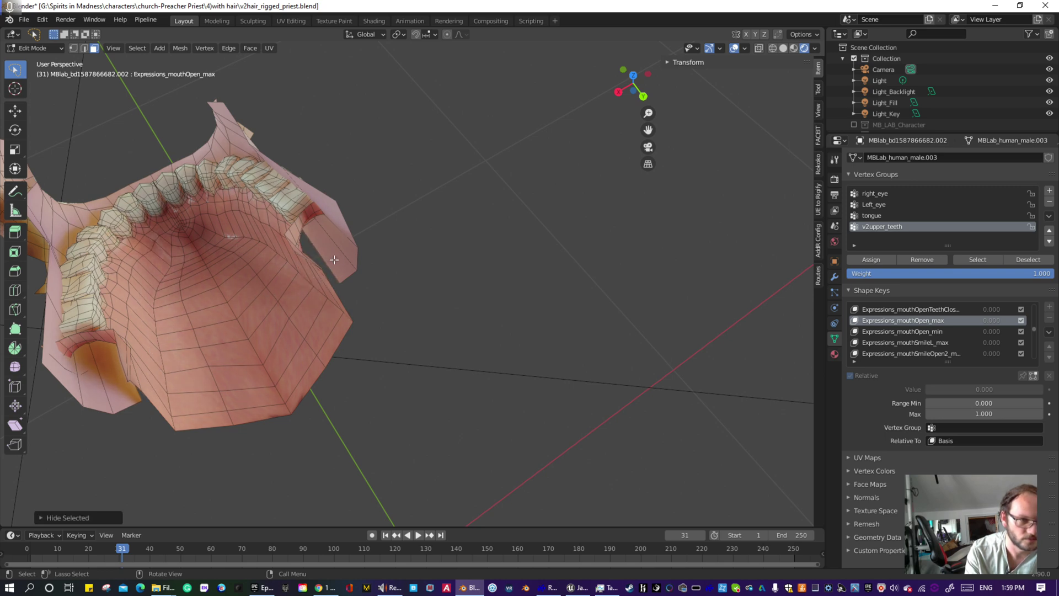
middle_drag(334, 260, 363, 235)
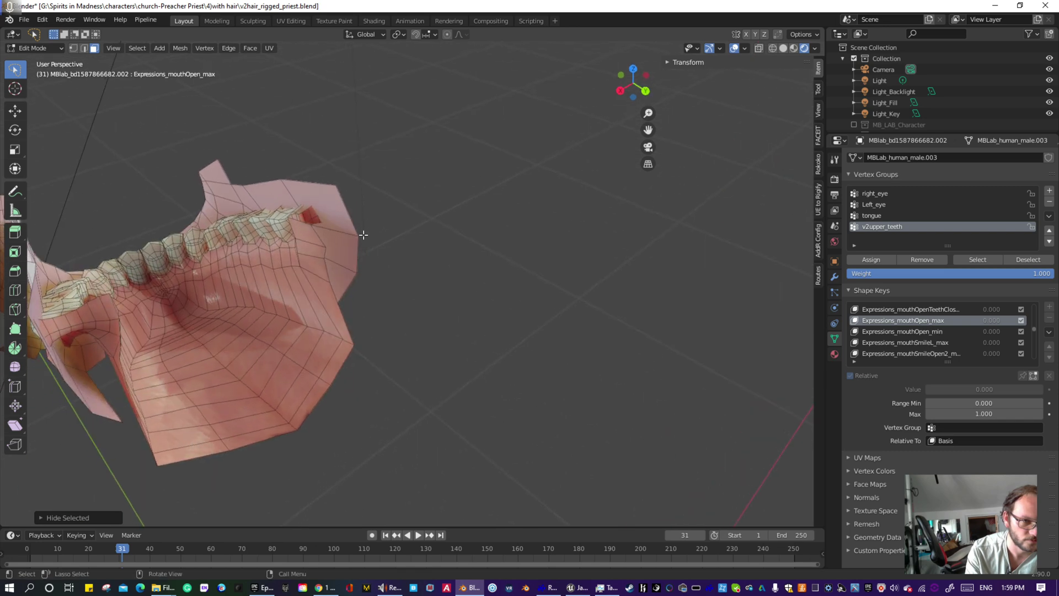
click(360, 236)
key(h)
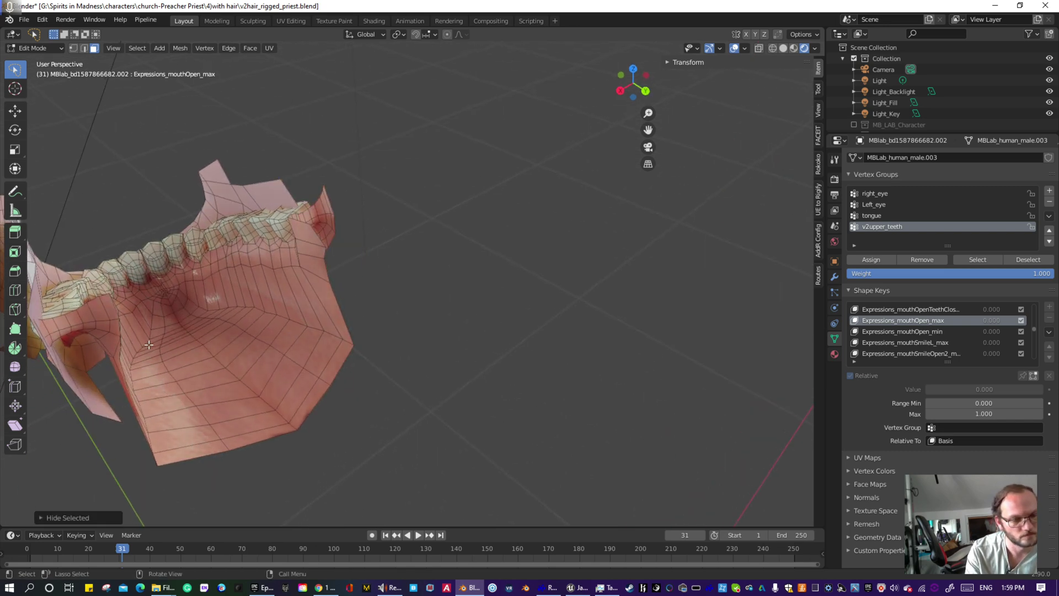
- Hide the inner cheek faces covering the outer side of the lower teeth, down to the strip below the gums
middle_drag(148, 344, 269, 243)
click(270, 243)
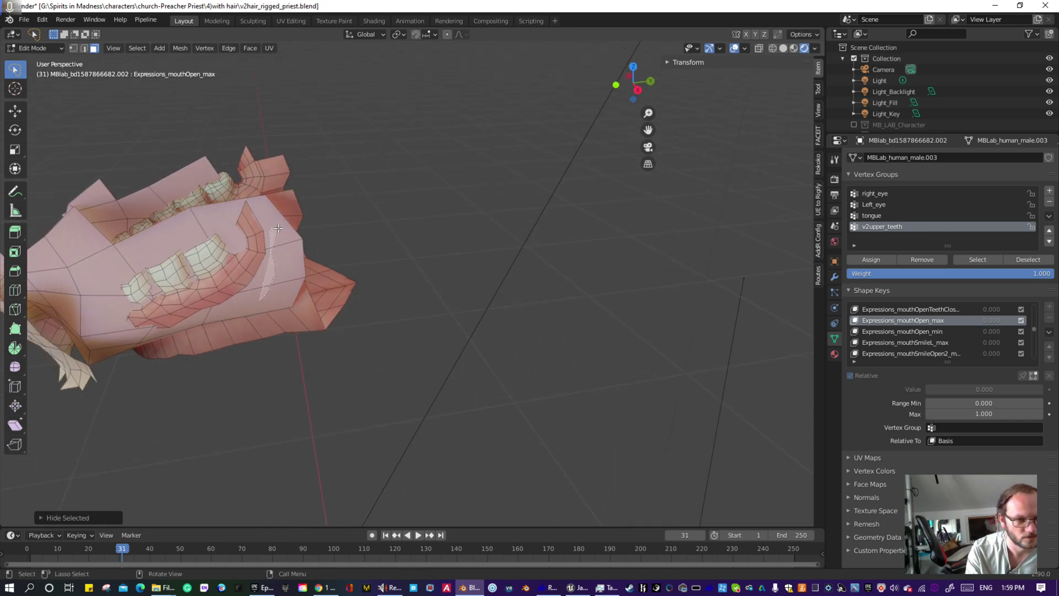
key(h)
key(h)
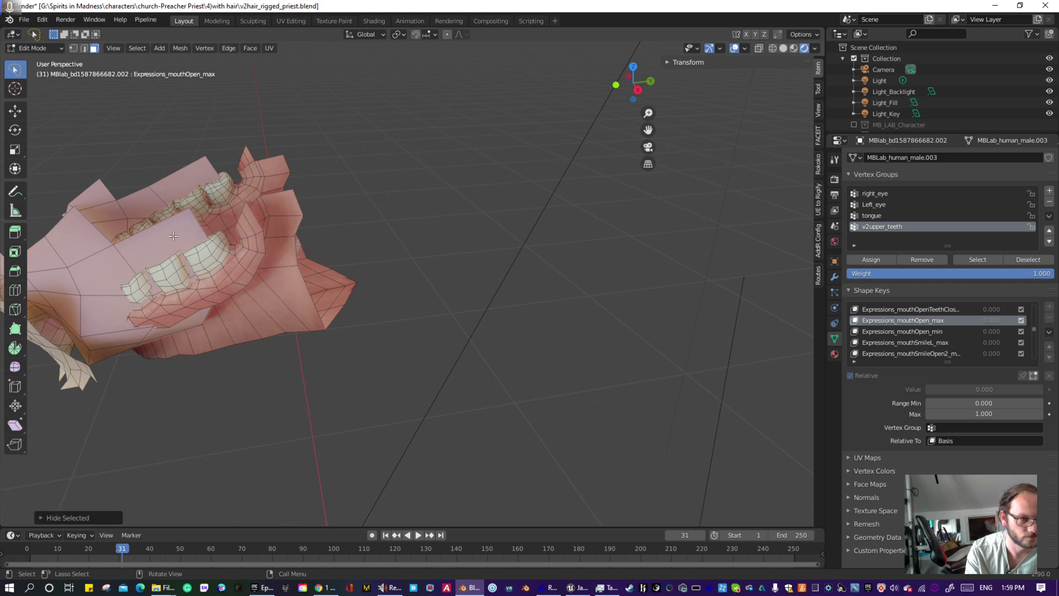
click(78, 274)
key(h)
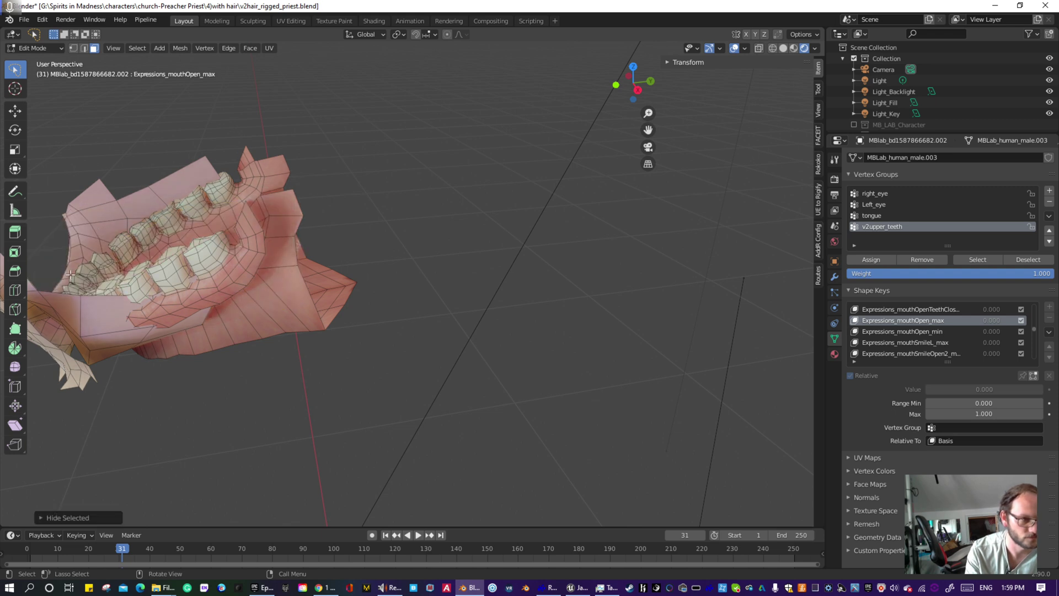
click(100, 322)
key(h)
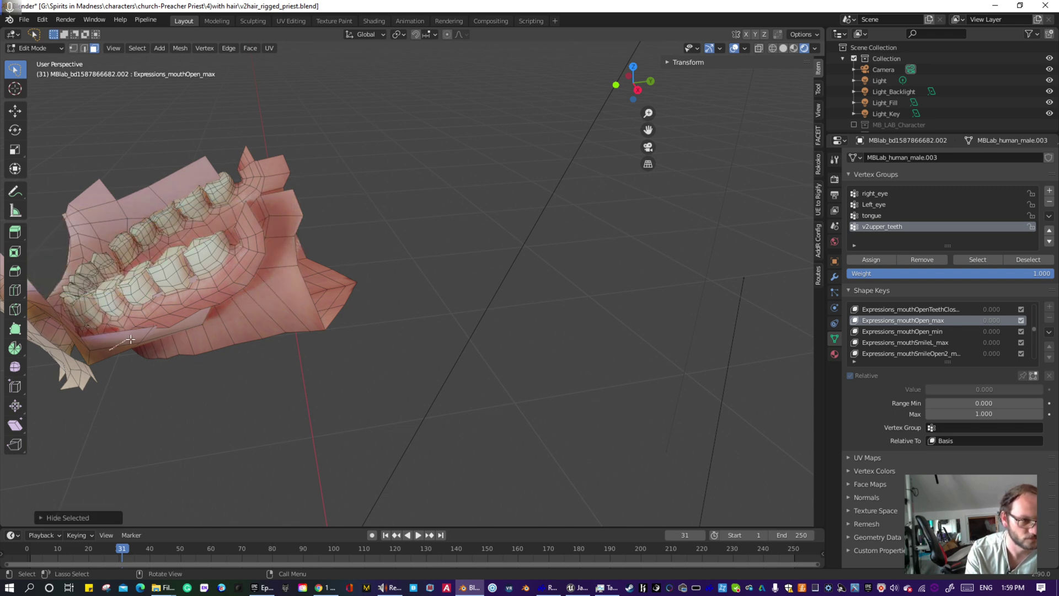
click(132, 342)
key(h)
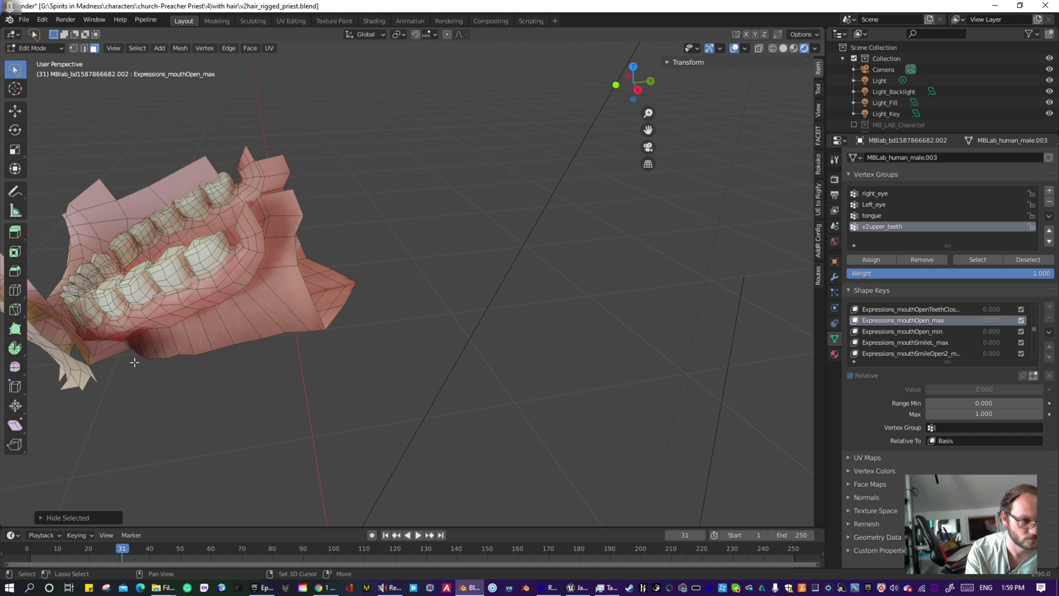
- Hide the upright band of lip skin standing in front of the lower front teeth
middle_drag(135, 363, 312, 200)
click(278, 248)
scroll(279, 250, up, 2)
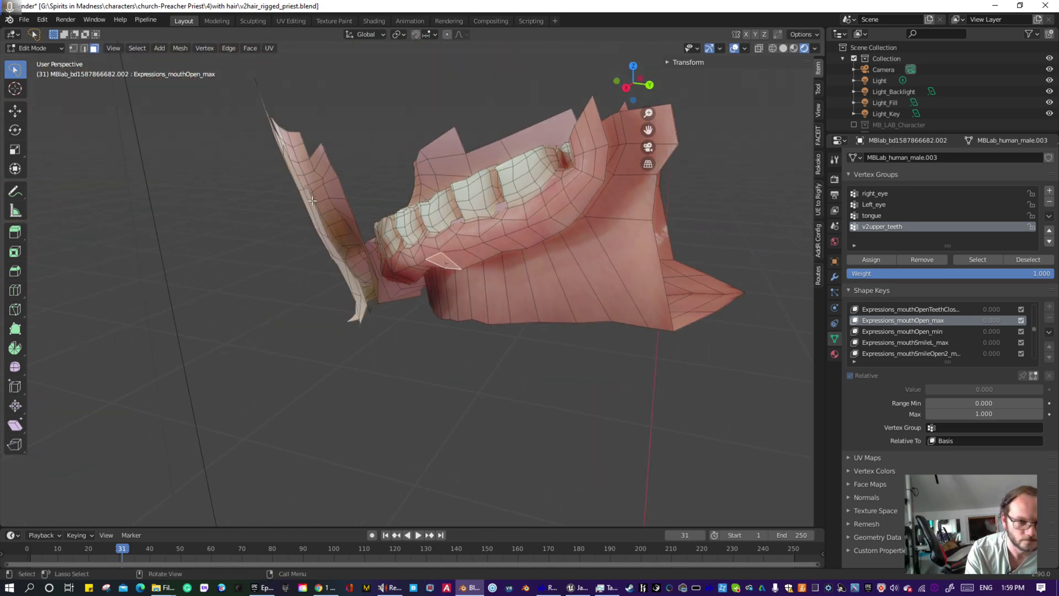
mouse_move(292, 122)
mouse_down()
mouse_move(311, 309)
mouse_move(369, 304)
mouse_move(345, 168)
mouse_up()
key(h)
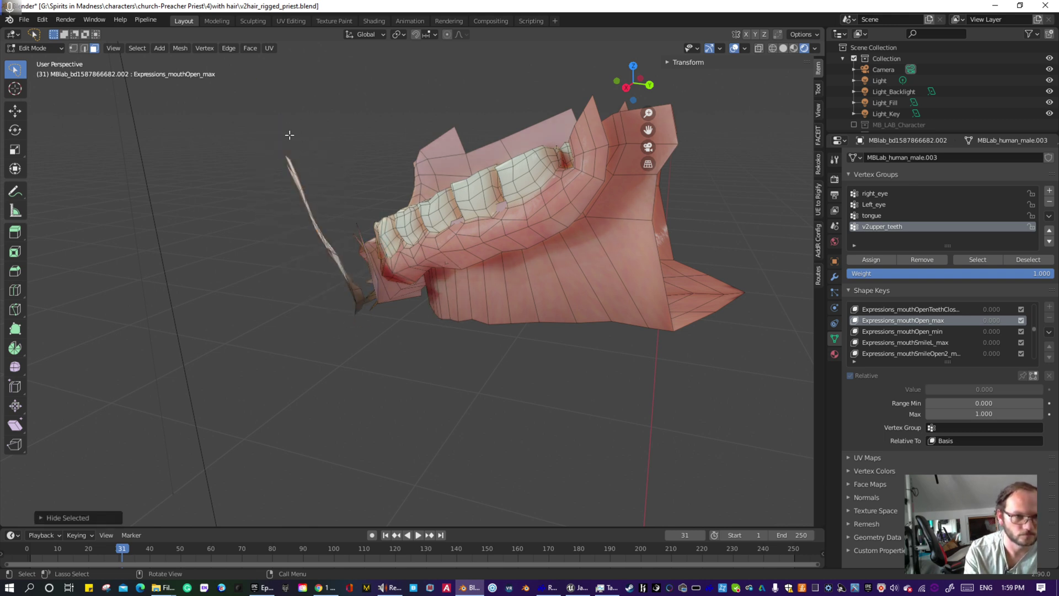
mouse_move(289, 135)
mouse_down()
mouse_move(387, 384)
mouse_move(385, 315)
mouse_up()
key(h)
middle_drag(379, 341, 384, 319)
mouse_move(293, 194)
mouse_down()
mouse_move(361, 353)
mouse_move(344, 312)
mouse_move(376, 343)
mouse_up()
key(h)
- Hide the loose skin flaps projecting ahead of the lower front teeth
mouse_move(377, 344)
middle_down()
mouse_move(359, 320)
mouse_move(344, 325)
middle_up()
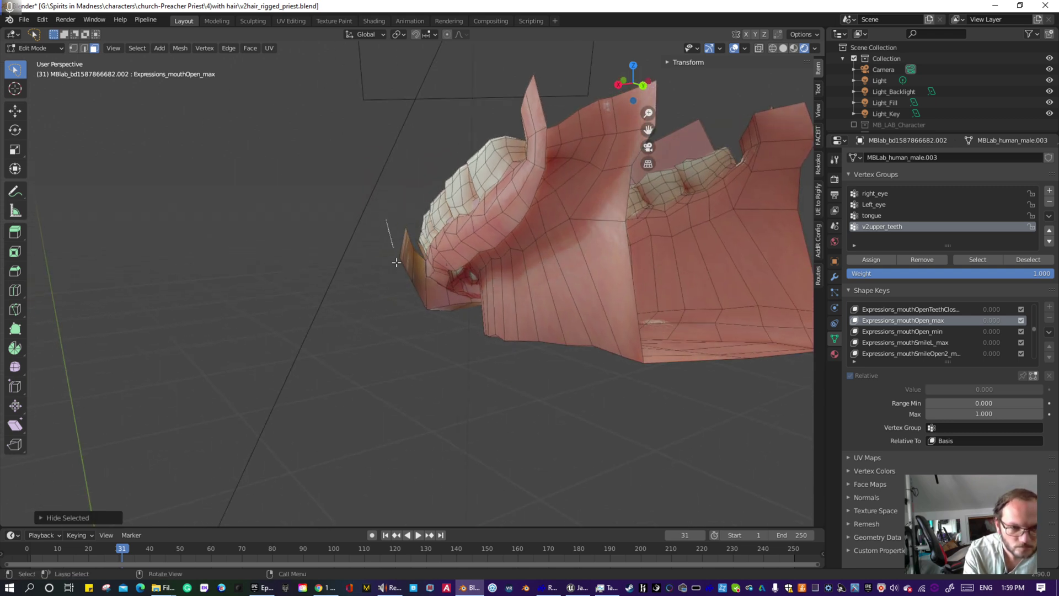
scroll(440, 355, up, 5)
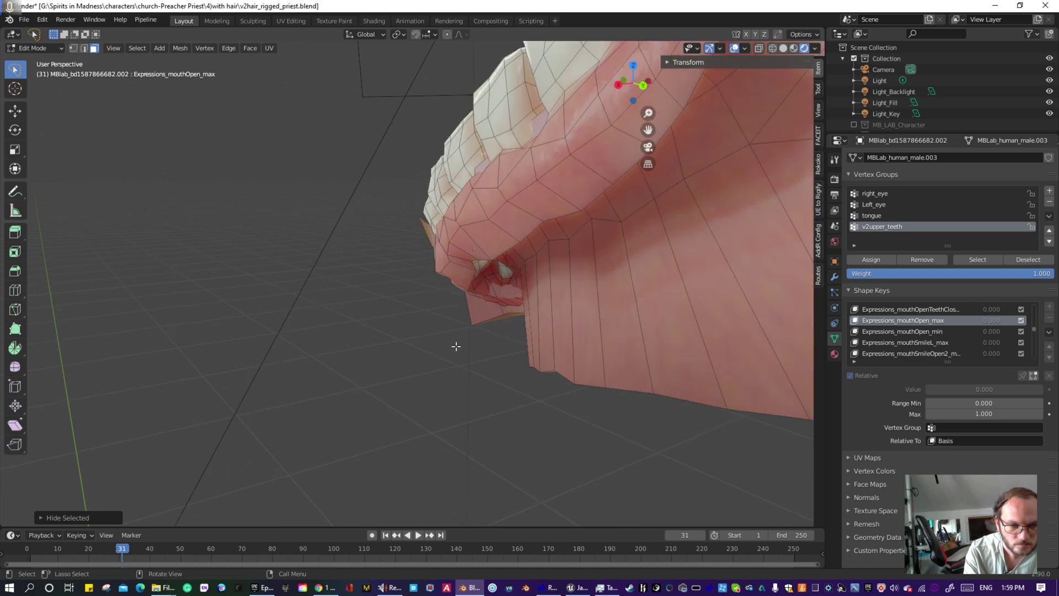
middle_drag(456, 346, 377, 308)
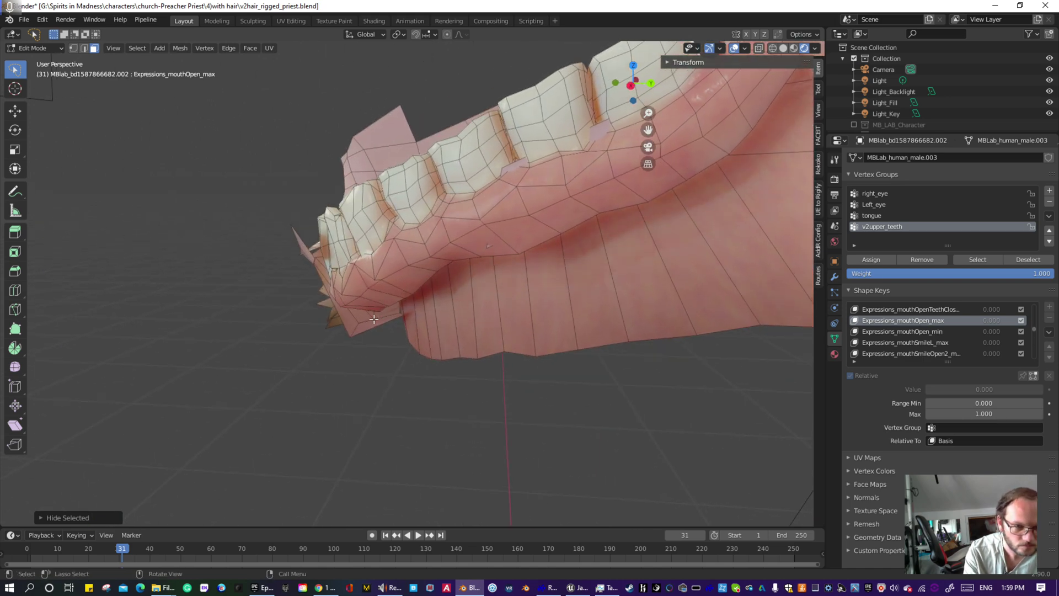
middle_drag(331, 338, 290, 379)
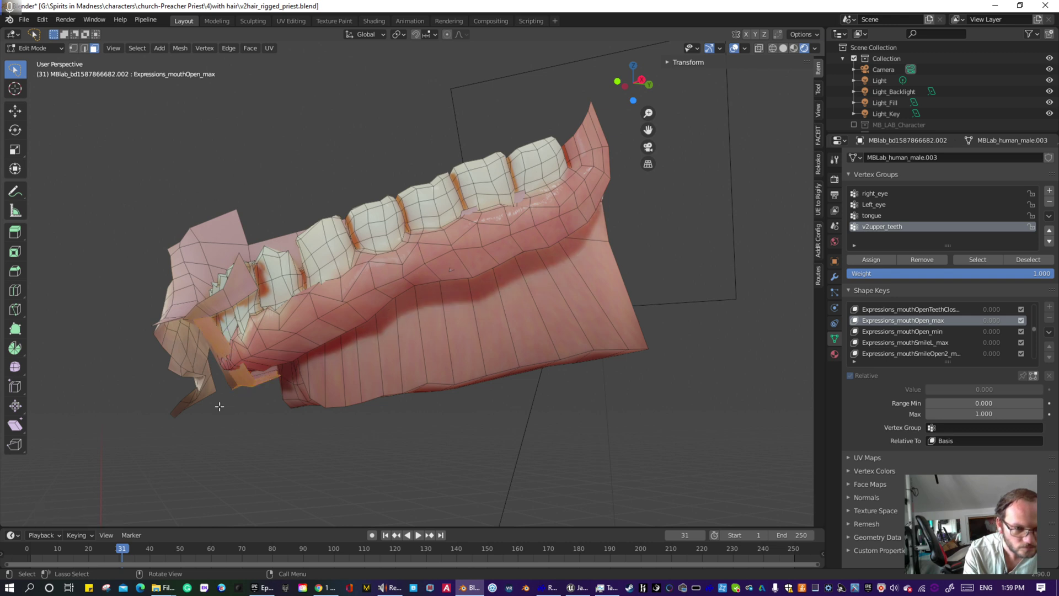
mouse_move(201, 403)
mouse_down()
mouse_move(147, 254)
mouse_move(170, 407)
mouse_move(188, 386)
mouse_move(174, 312)
mouse_move(135, 248)
mouse_up()
key(h)
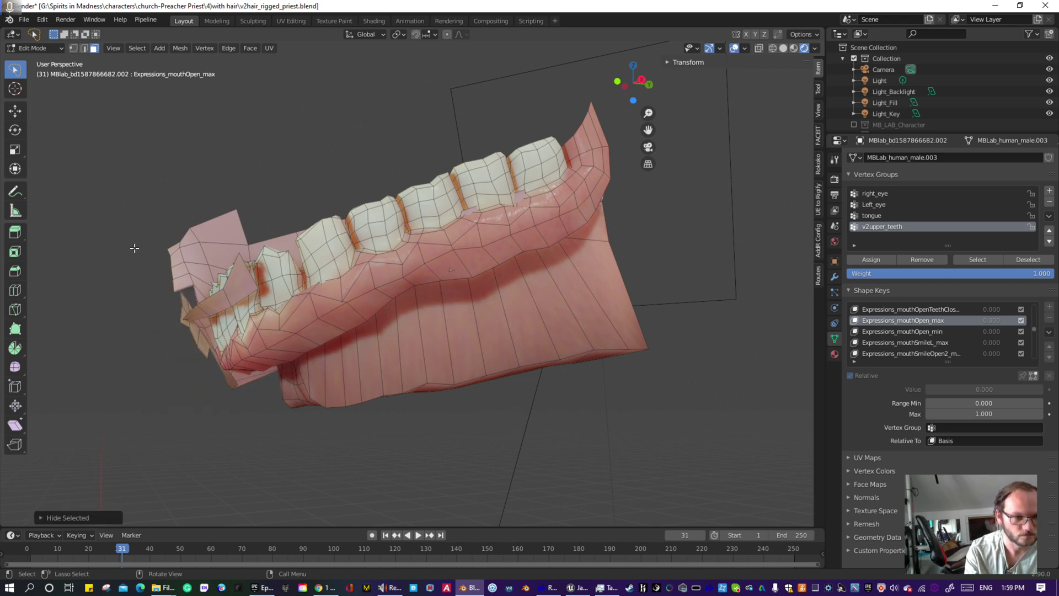
key(h)
mouse_move(189, 213)
mouse_down()
mouse_move(171, 323)
mouse_move(194, 347)
mouse_move(153, 334)
mouse_up()
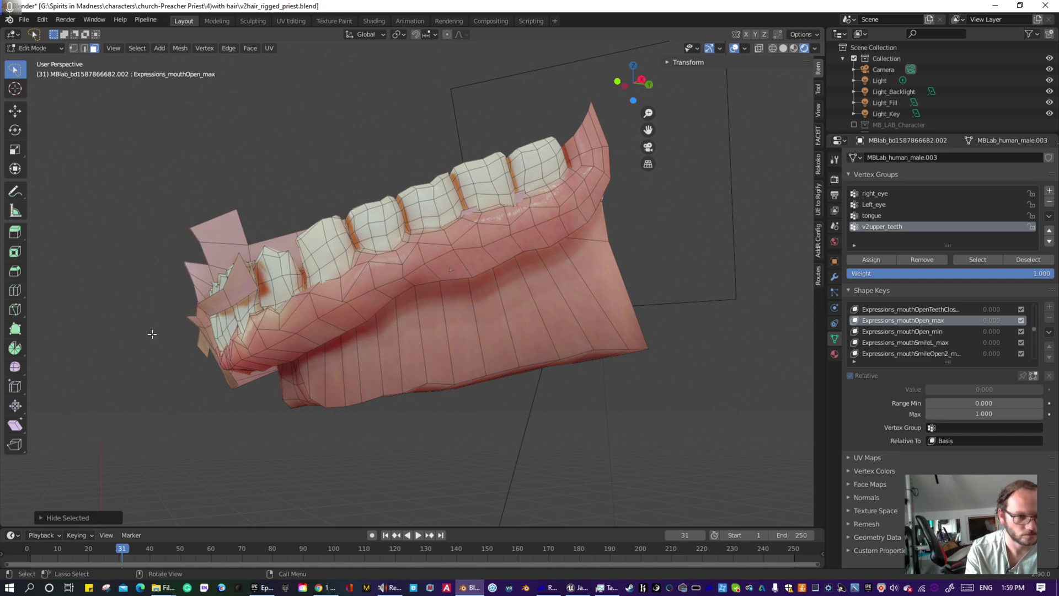
- Hide the inner lip faces covering the front teeth and gums and the strip below them, keeping rendered shading
middle_drag(153, 334, 205, 320)
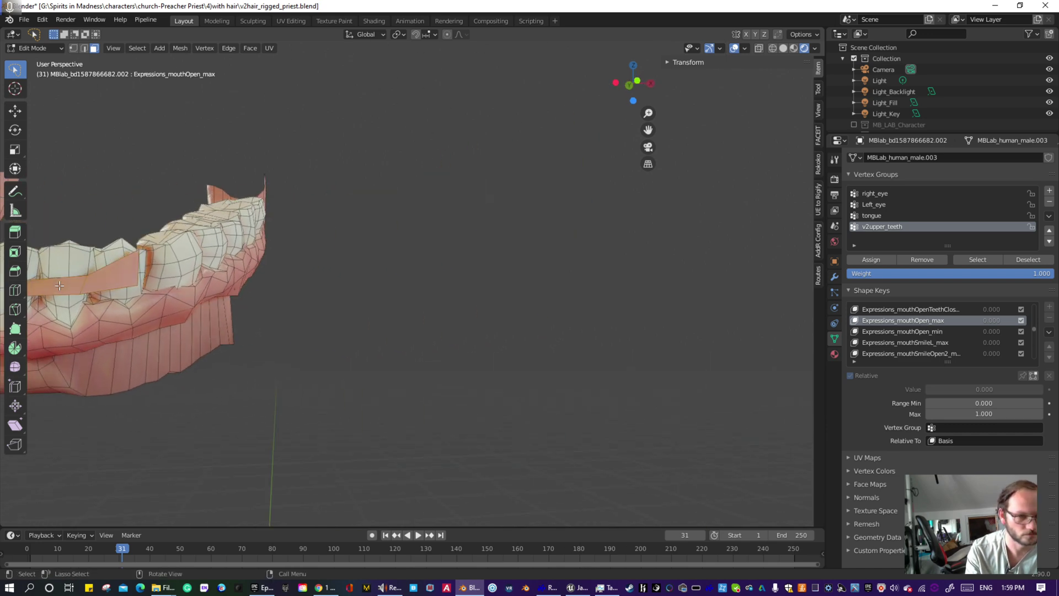
middle_drag(103, 278, 327, 325)
mouse_move(328, 324)
mouse_down()
mouse_move(218, 243)
mouse_move(262, 306)
mouse_up()
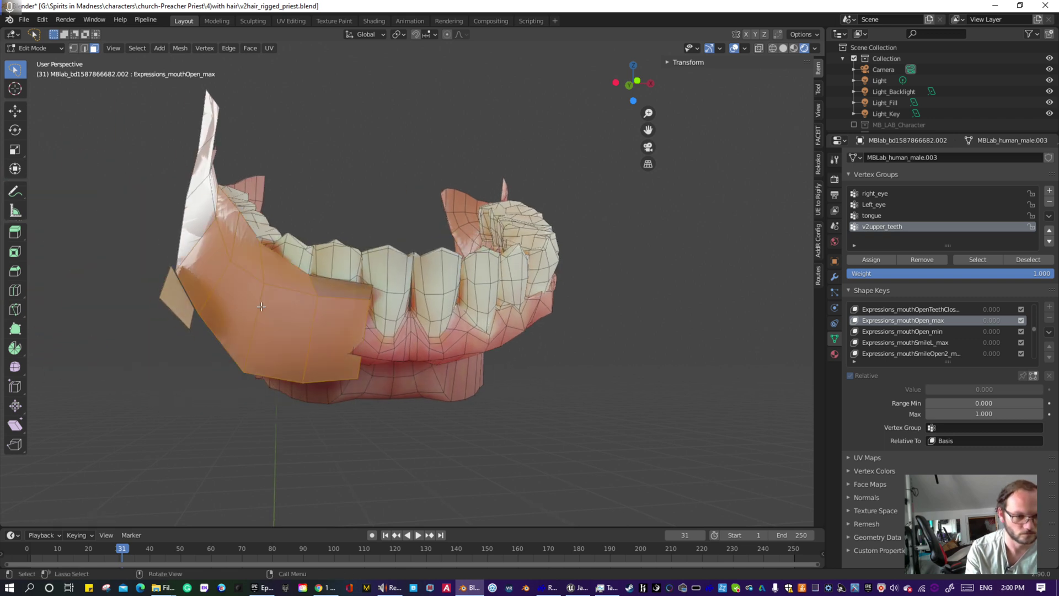
key(h)
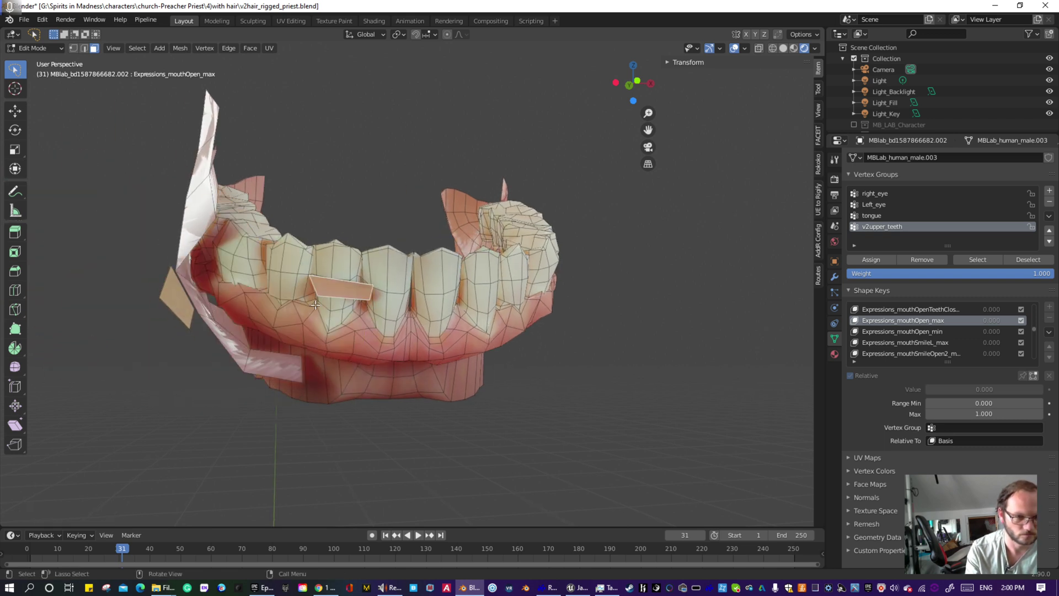
drag(235, 351, 208, 356)
key(h)
key(z)
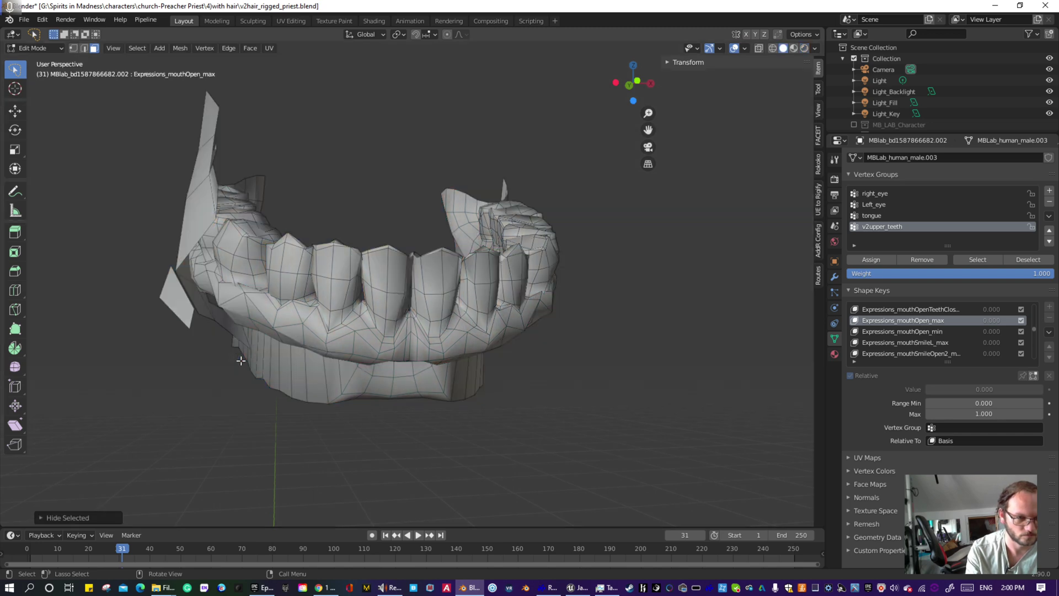
click(805, 48)
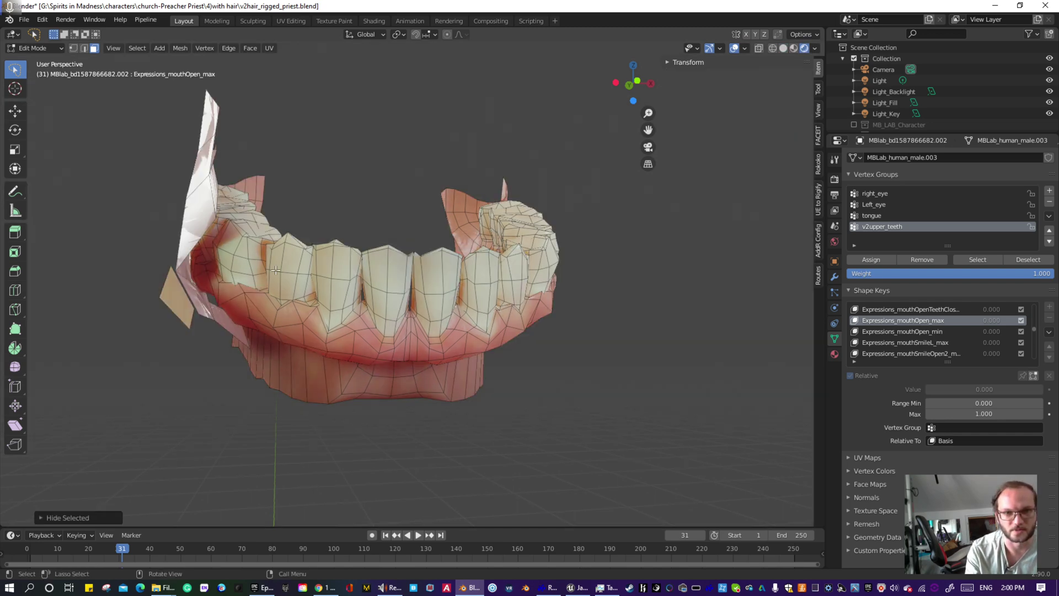
- Hide the detached face beside the front gums and the large cheek faces covering the side teeth
middle_drag(276, 270, 376, 361)
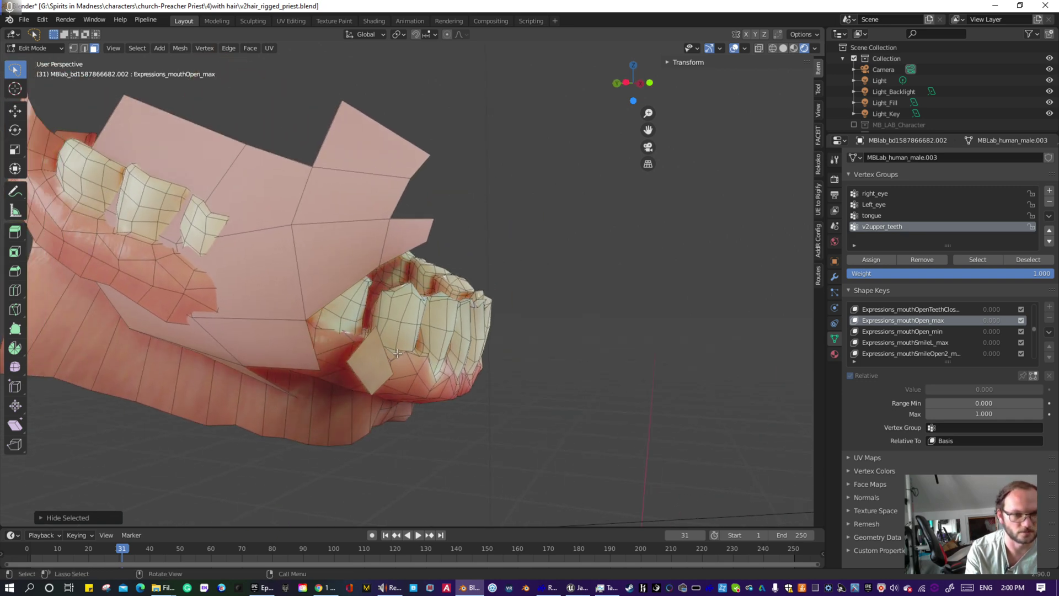
click(373, 361)
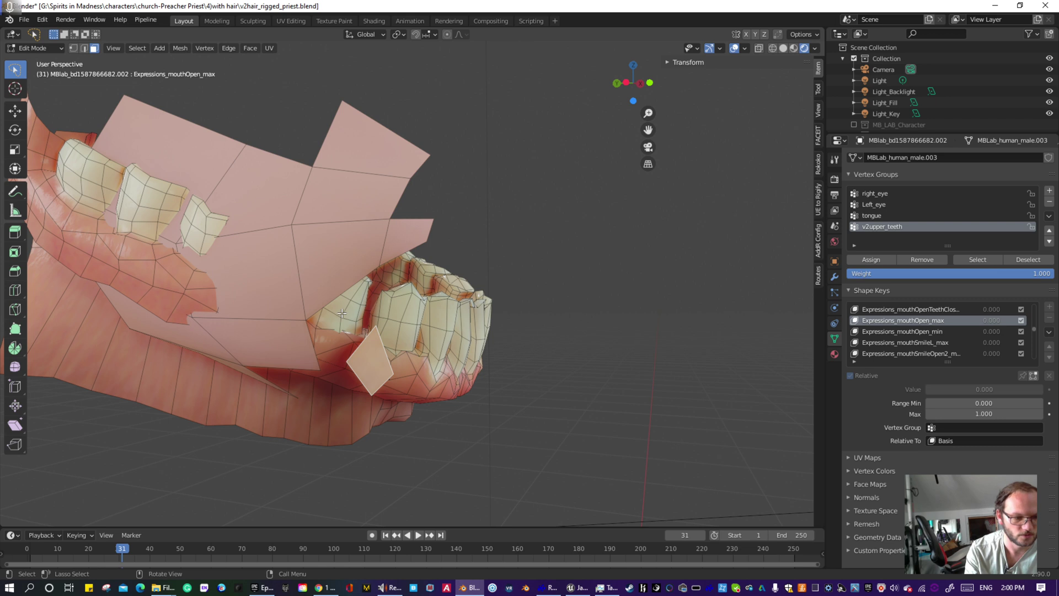
key(h)
mouse_move(421, 230)
ctrl+right_down()
mouse_move(263, 272)
mouse_move(314, 228)
ctrl+right_up()
key(h)
ctrl+right_drag(350, 177, 337, 190)
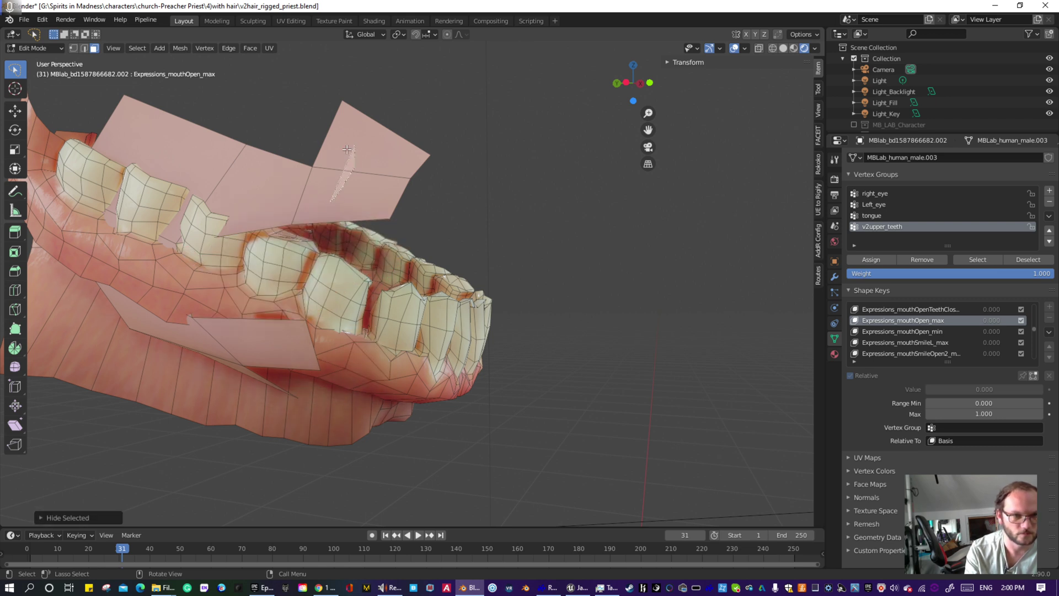
key(h)
- Hide the remaining cheek faces above the molars and the flaps and sliver below the gum line
mouse_move(242, 170)
ctrl+right_down()
mouse_move(186, 152)
mouse_move(232, 177)
ctrl+right_up()
key(h)
mouse_move(243, 300)
ctrl+right_down()
mouse_move(257, 336)
mouse_move(204, 343)
mouse_move(232, 309)
ctrl+right_up()
key(h)
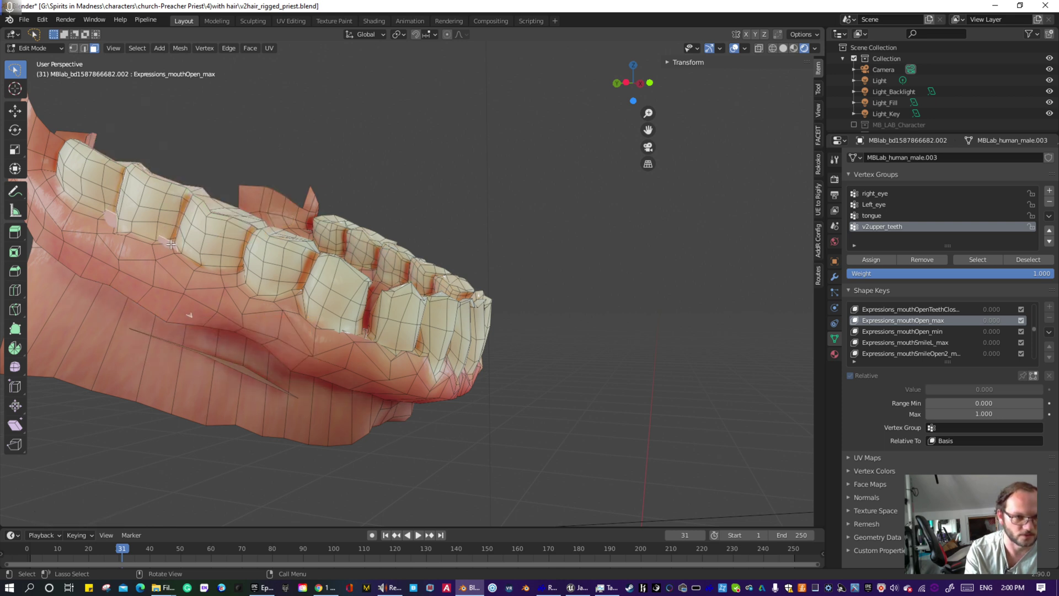
click(250, 372)
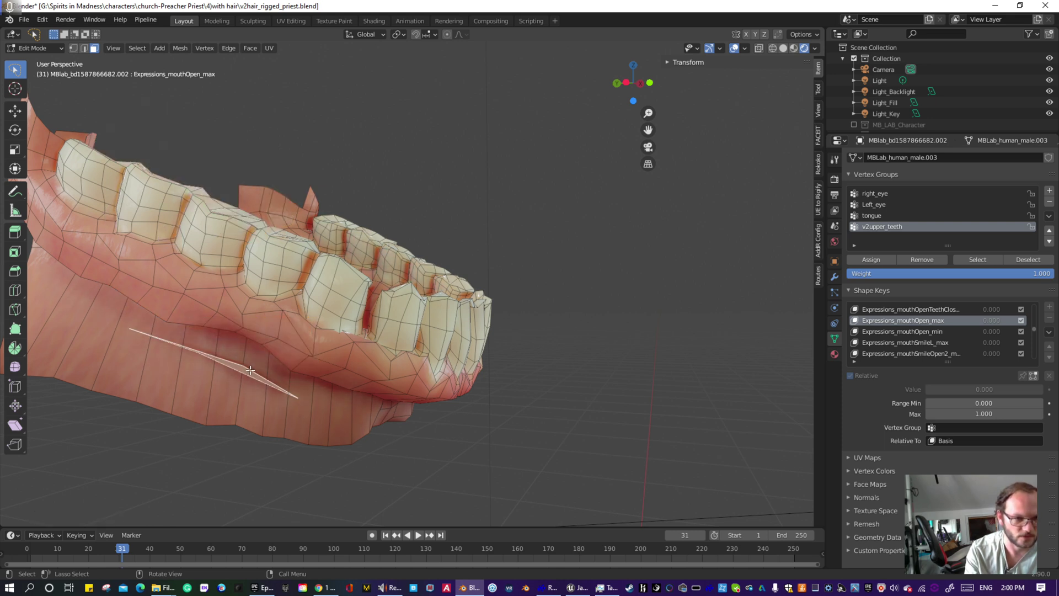
key(h)
- Switch to the Expressions_mouthOpen_min shape key and hide the stray cheek face covering the outer side of the lower molars
middle_drag(315, 376, 557, 375)
middle_drag(257, 353, 361, 353)
scroll(298, 331, down, 3)
middle_drag(285, 331, 574, 347)
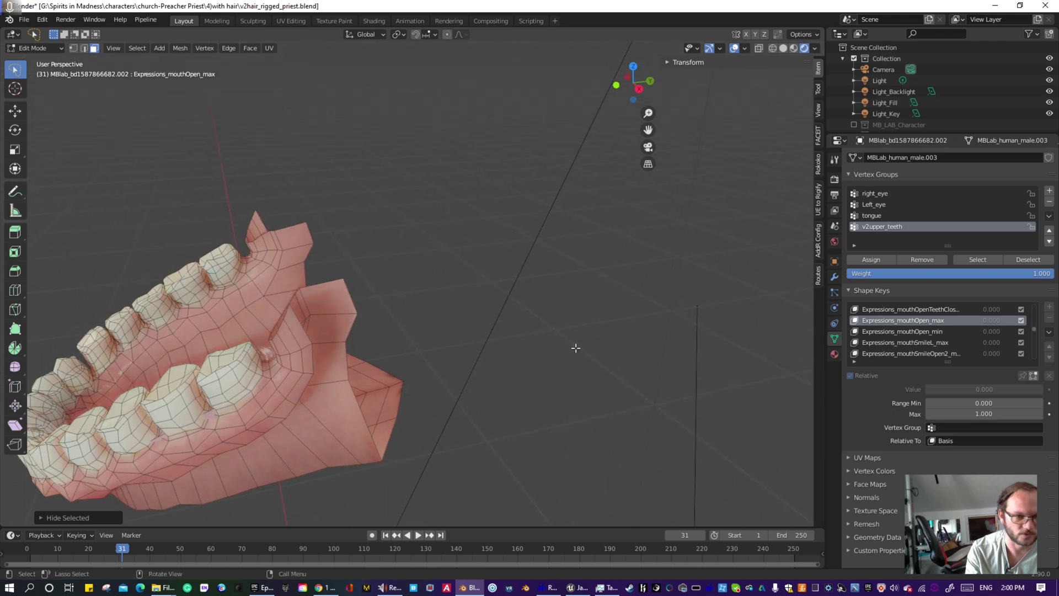
click(884, 331)
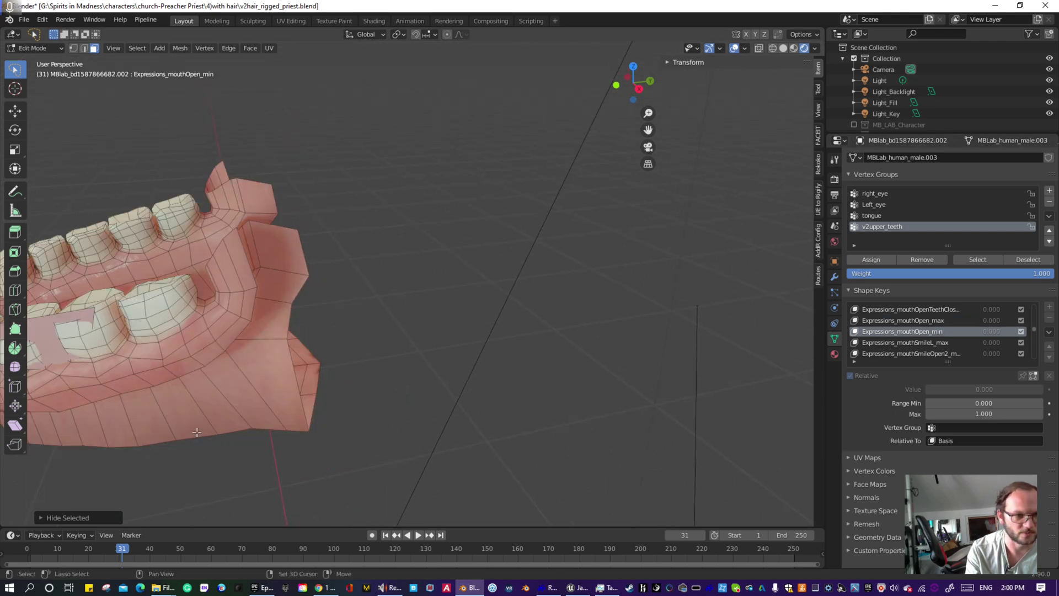
click(334, 269)
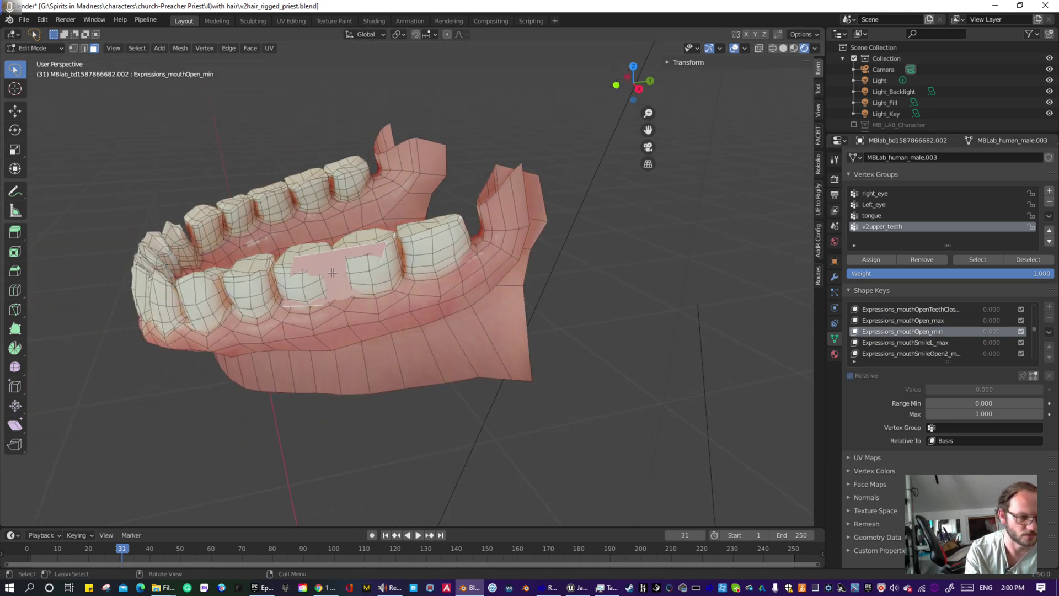
key(h)
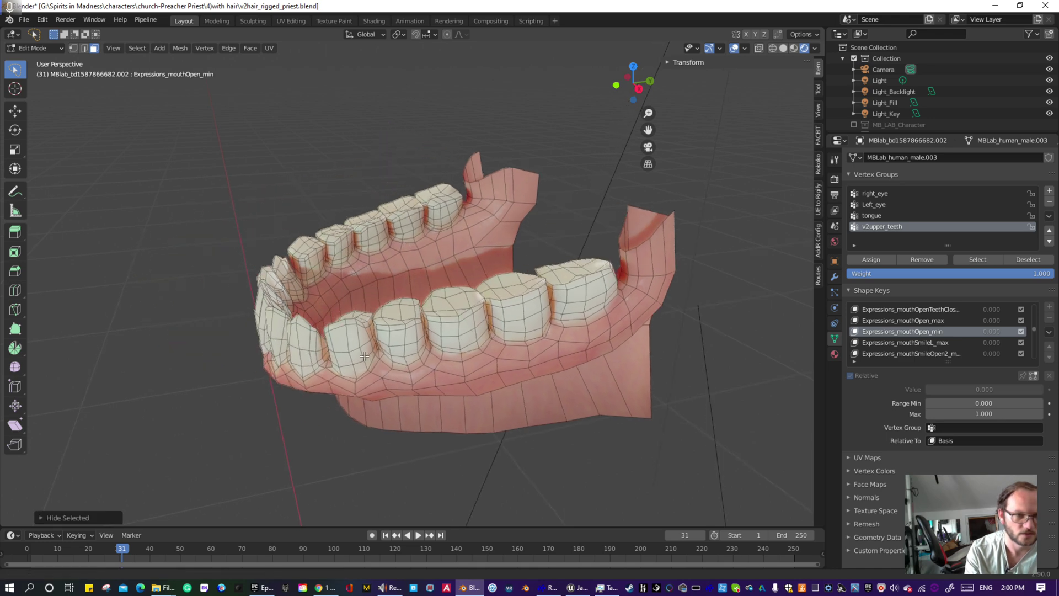
- Preview the mouth expression shape keys to check the lower teeth for leftover faces, stopping at Expressions_mouthOpenHalf_max
mouse_move(323, 275)
middle_down()
mouse_move(195, 336)
mouse_move(190, 368)
mouse_move(132, 393)
mouse_move(117, 375)
mouse_move(297, 240)
mouse_move(309, 287)
middle_up()
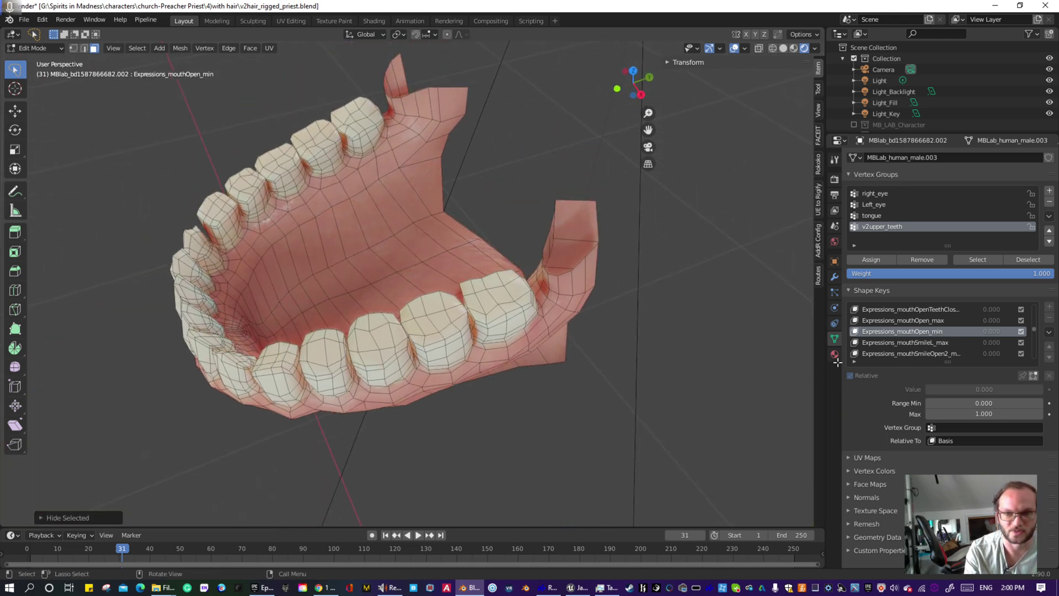
click(915, 309)
ctrl+scroll(920, 313, down, 10)
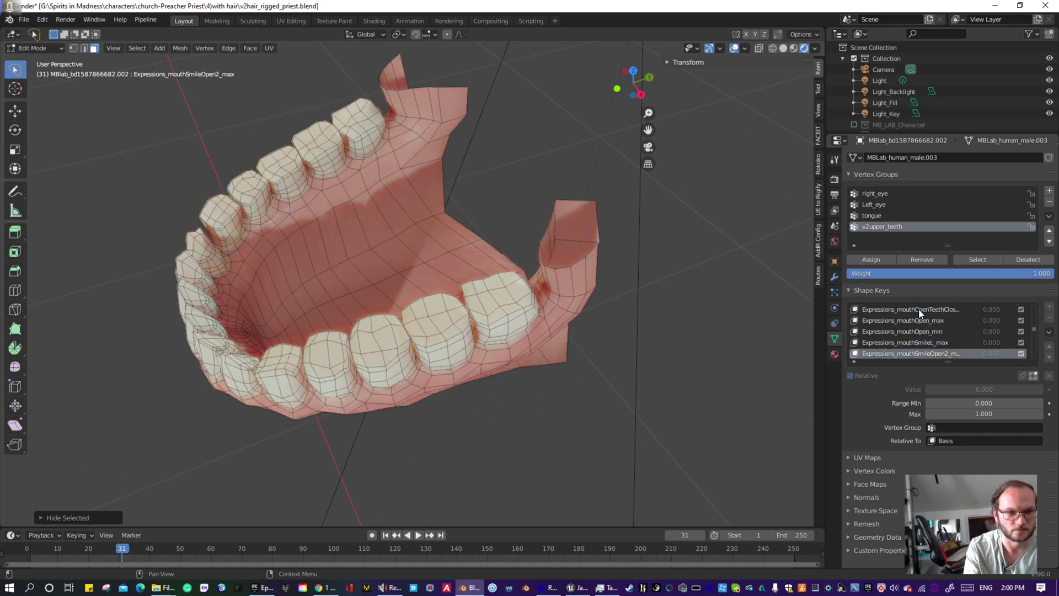
ctrl+scroll(919, 312, up, 12)
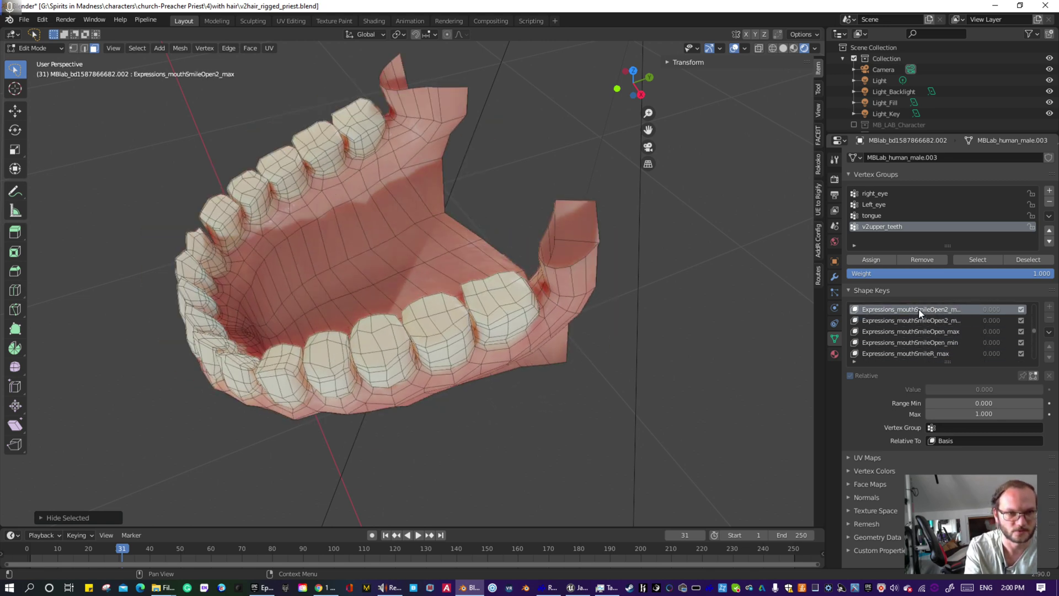
ctrl+scroll(920, 313, up, 3)
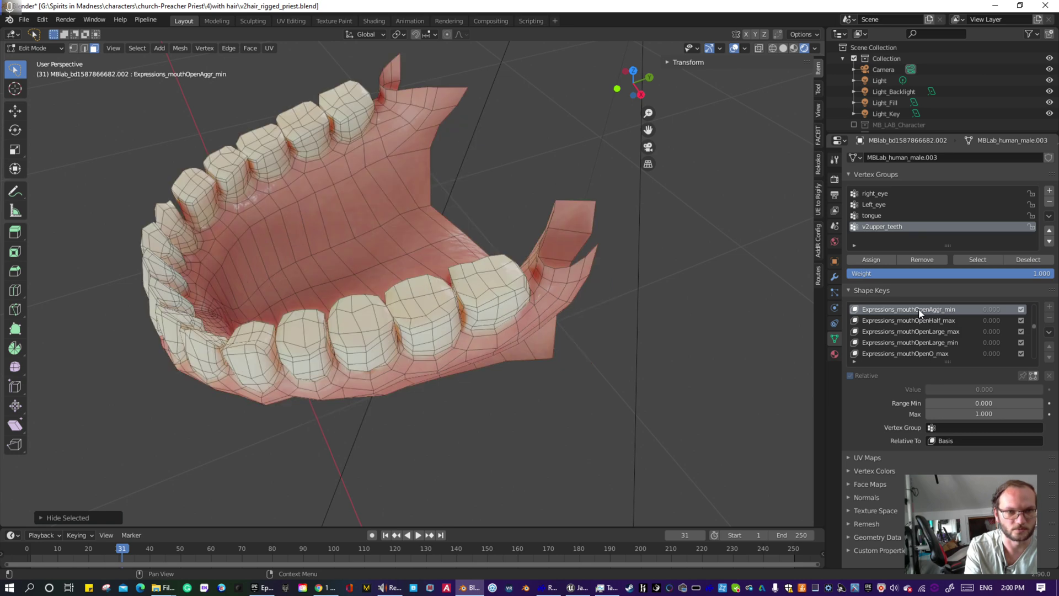
middle_drag(801, 337, 707, 350)
scroll(707, 350, down, 4)
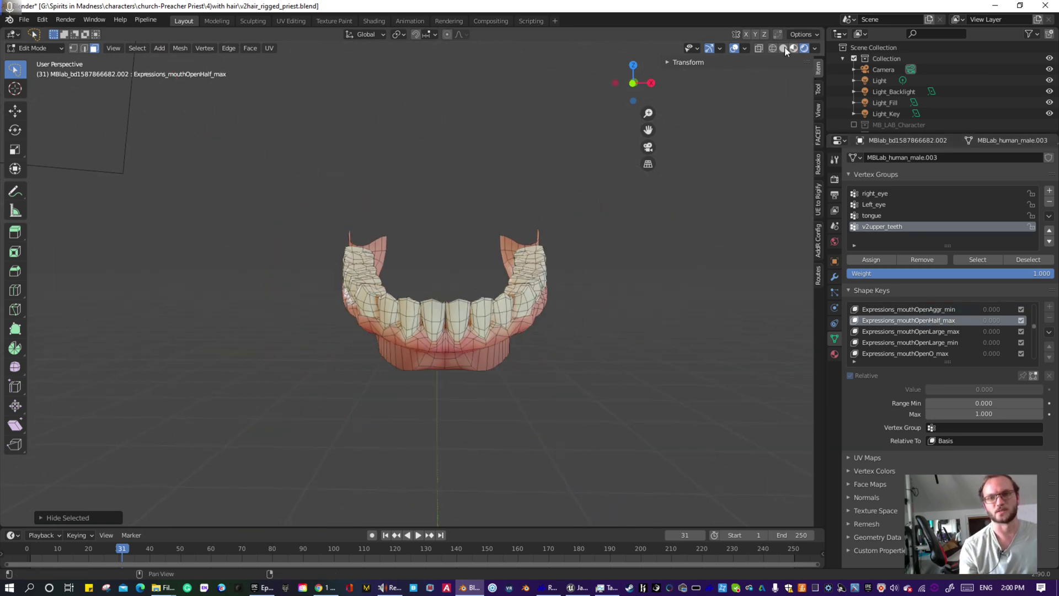
- Select all the visible lower teeth and gum faces with X-ray enabled
click(758, 48)
mouse_move(563, 196)
mouse_down()
mouse_move(105, 238)
mouse_move(654, 257)
mouse_move(647, 290)
mouse_up()
middle_drag(388, 353, 694, 379)
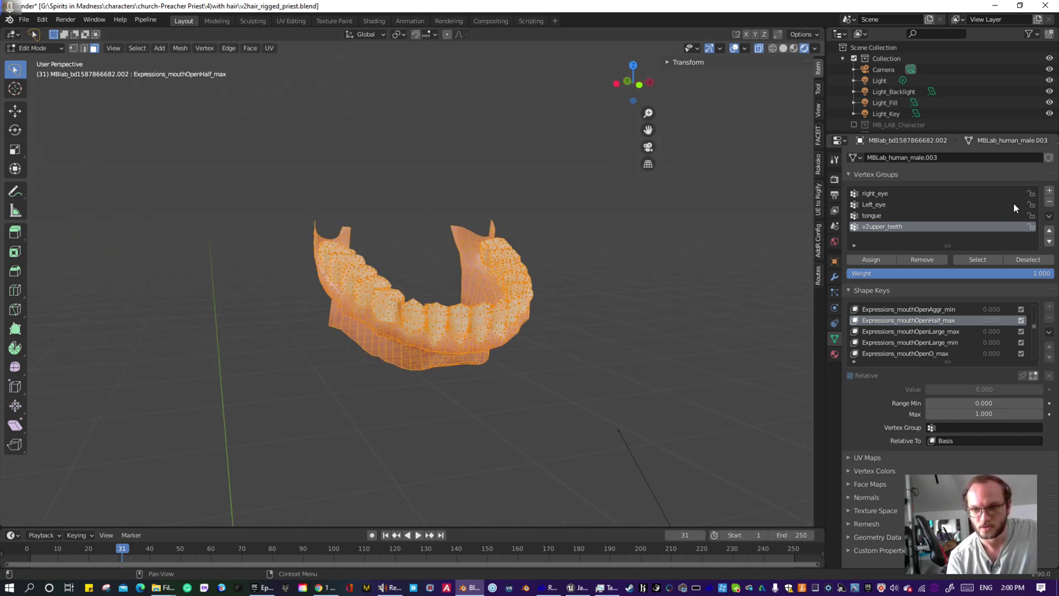
- Add a vertex group named lower_teeth and assign the selected teeth and gum faces to it
click(1050, 191)
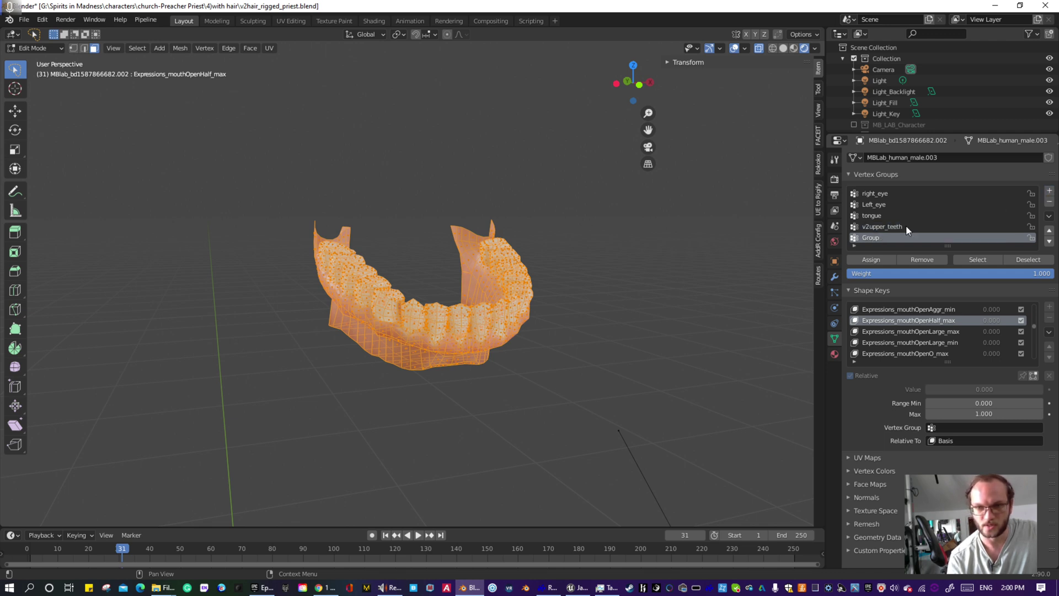
double_click(884, 236)
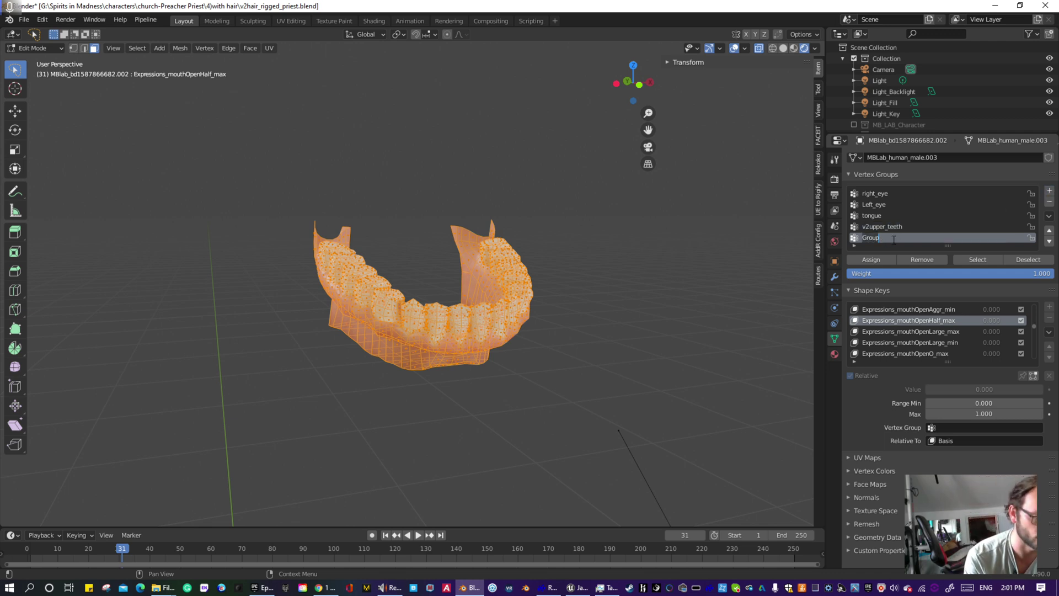
text(lower)
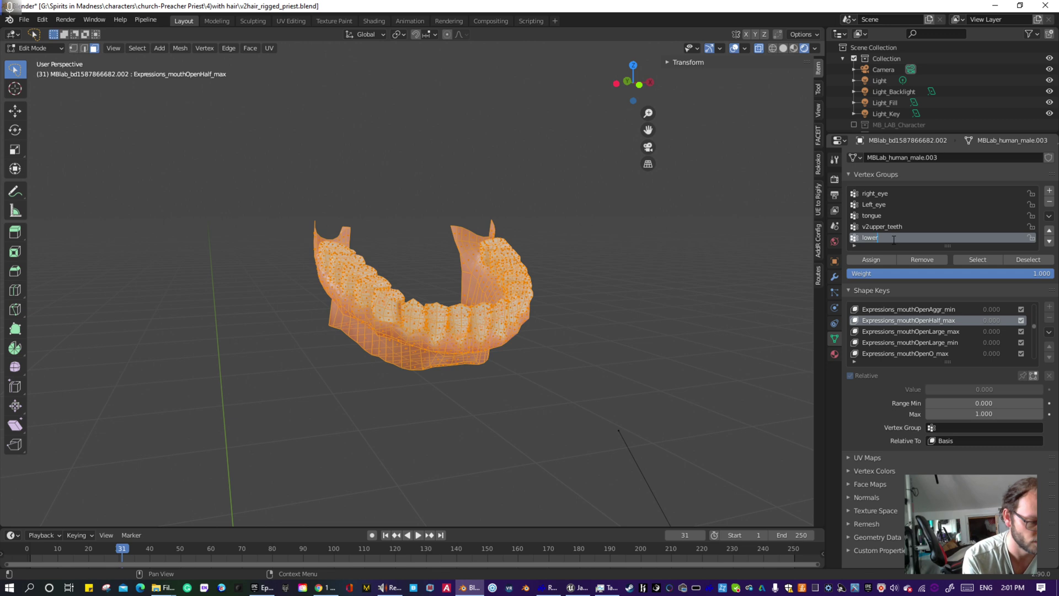
text(_teeth)
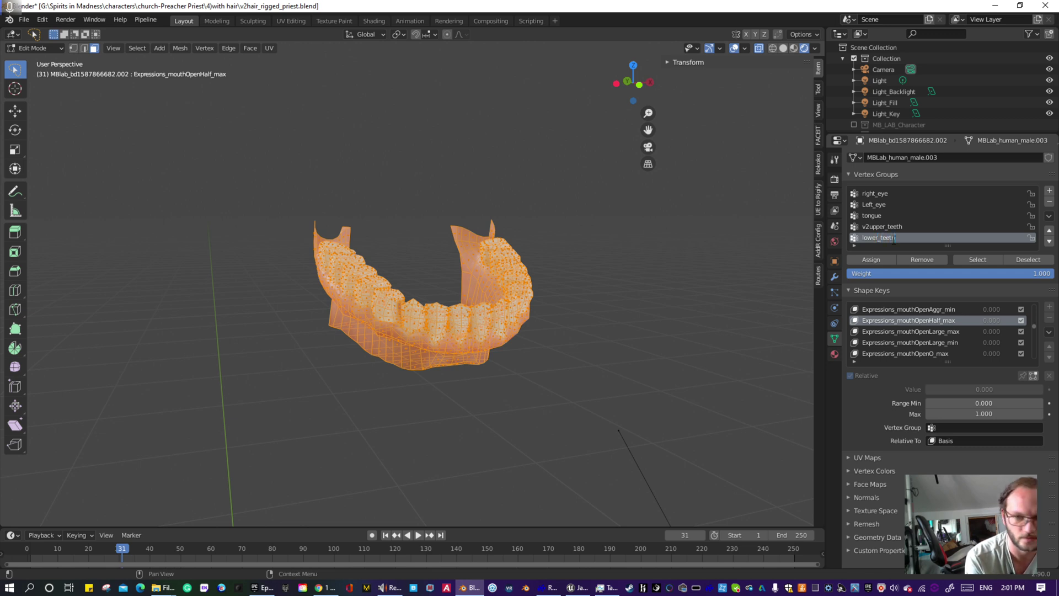
key(Return)
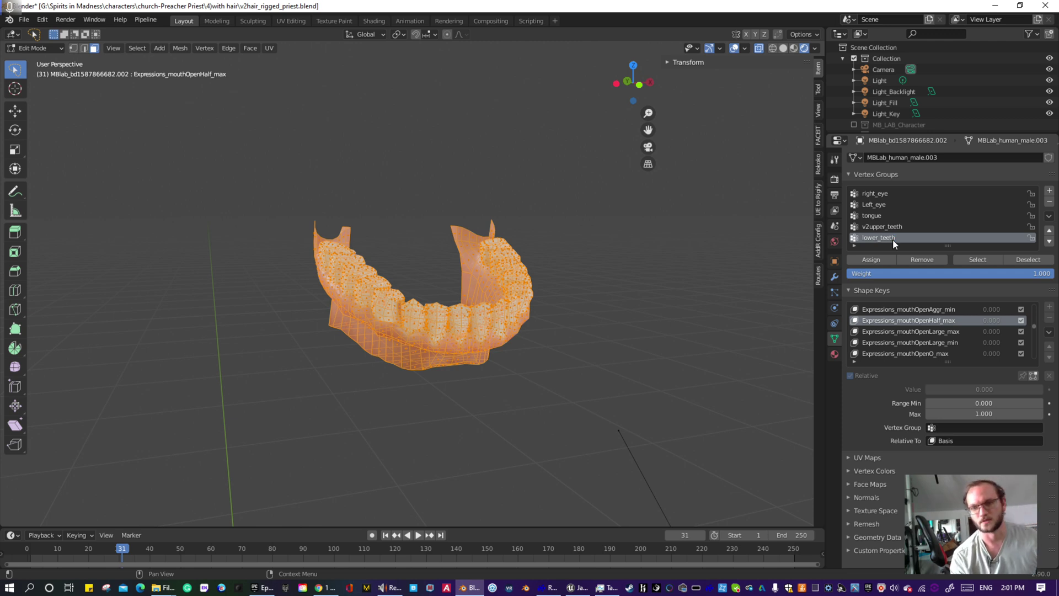
click(882, 261)
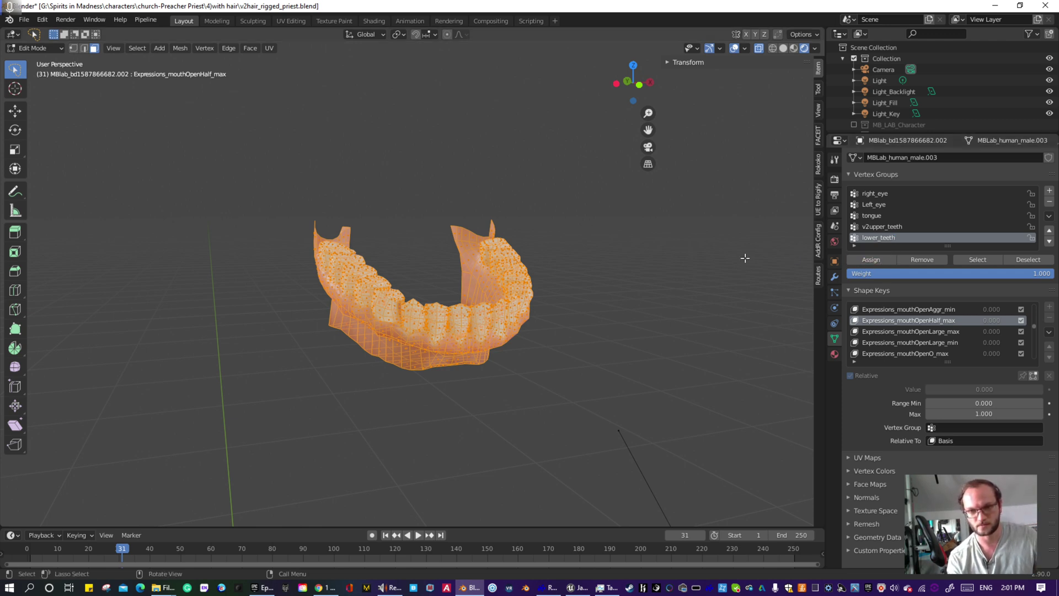
- Check the lower_teeth group by clearing the selection, reselecting the group's members and hiding them
key(alt+a)
click(977, 260)
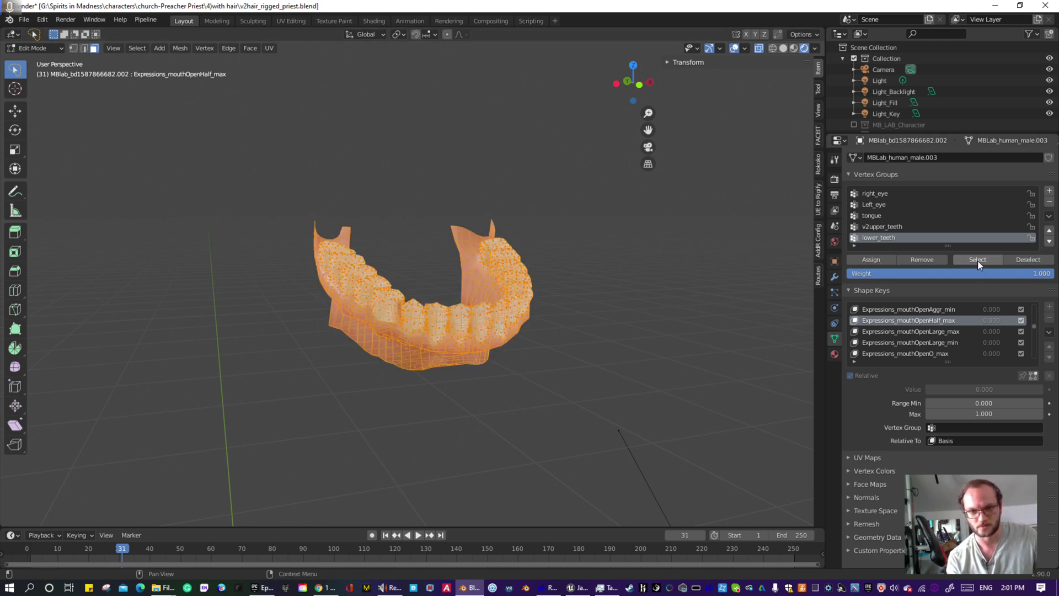
key(alt+a)
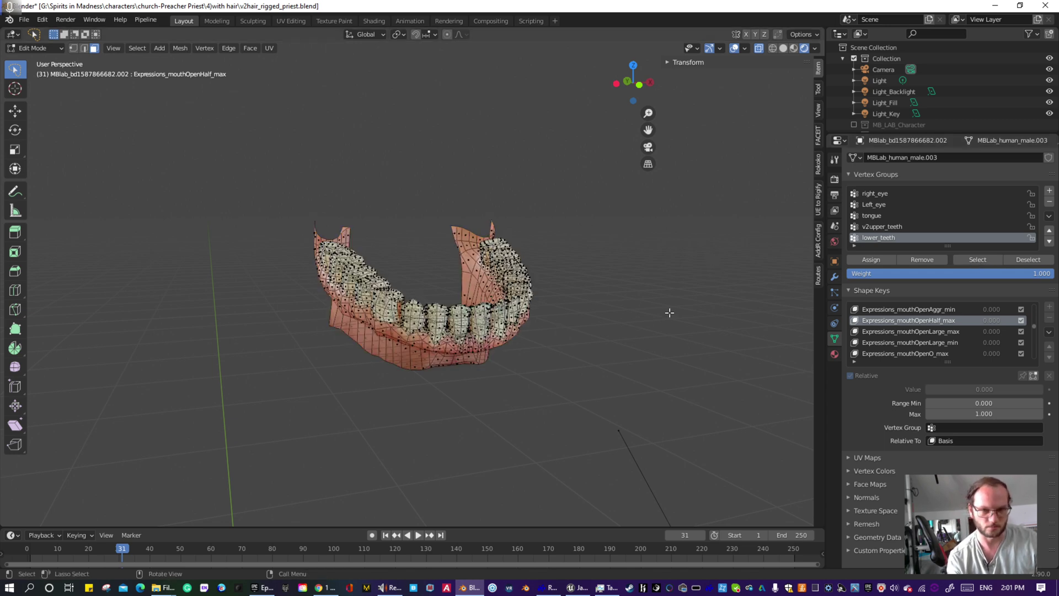
click(962, 260)
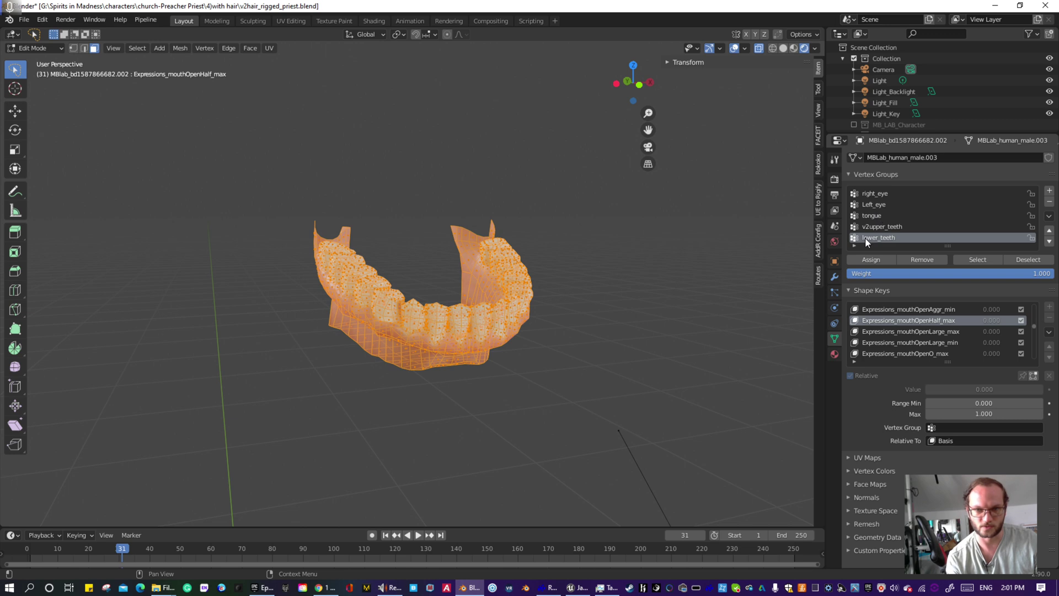
key(h)
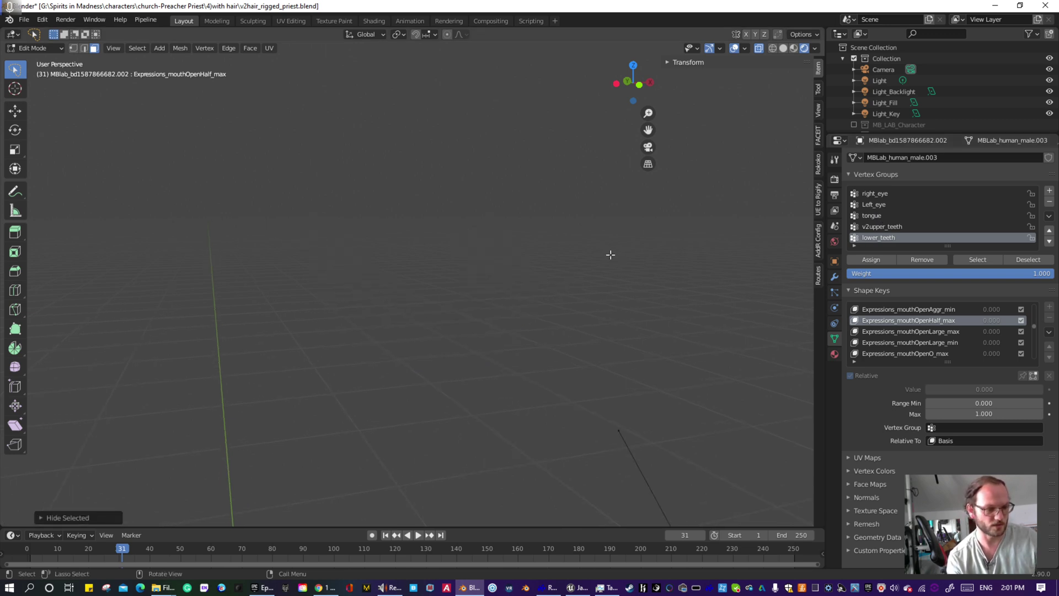
- Reveal all hidden geometry of the character, leaving nothing selected and X-ray turned off
key(alt+h)
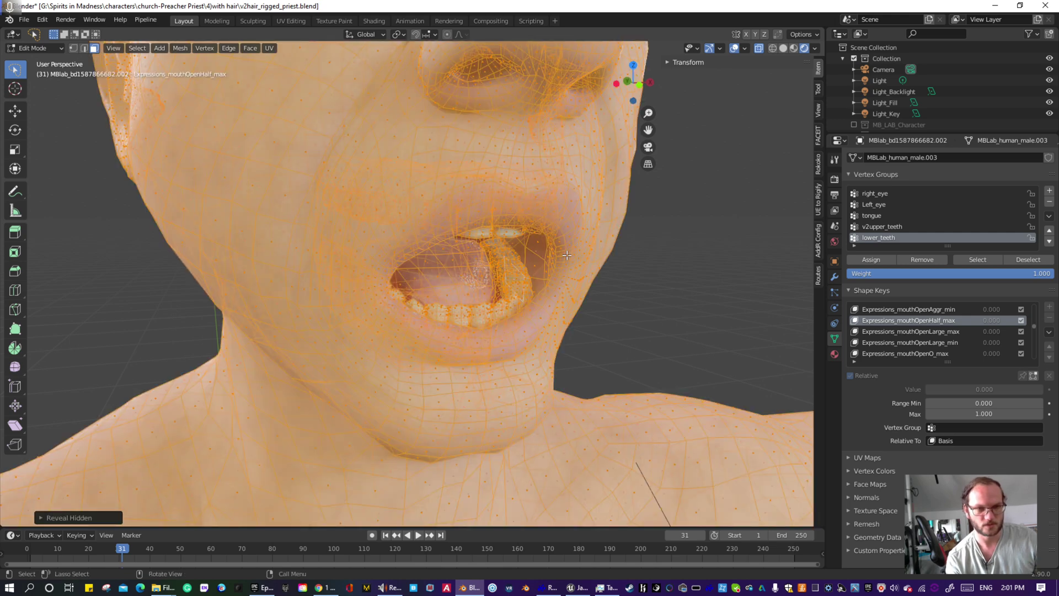
scroll(600, 251, down, 4)
click(651, 246)
scroll(636, 255, down, 2)
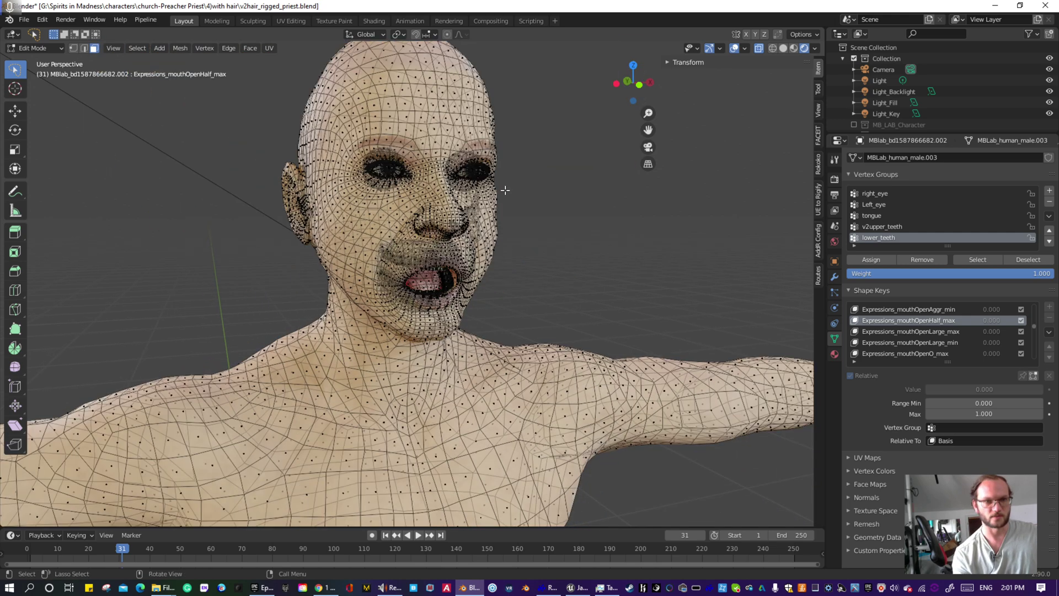
click(760, 50)
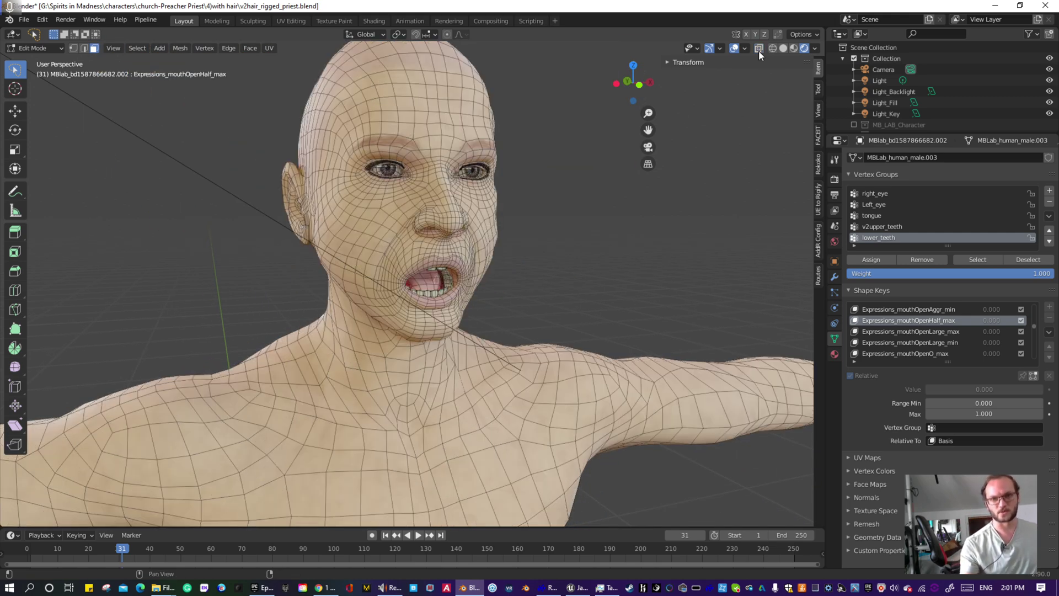
- Return to Object Mode and save the project as a new file named v3hair_rigged_priest.blend
click(36, 48)
click(43, 61)
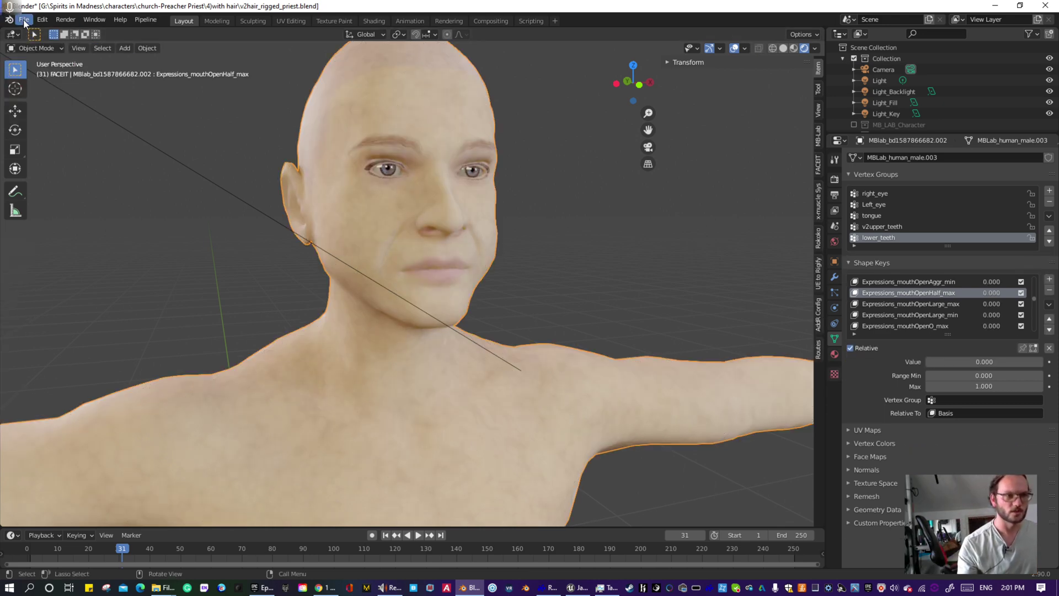
click(24, 19)
click(44, 103)
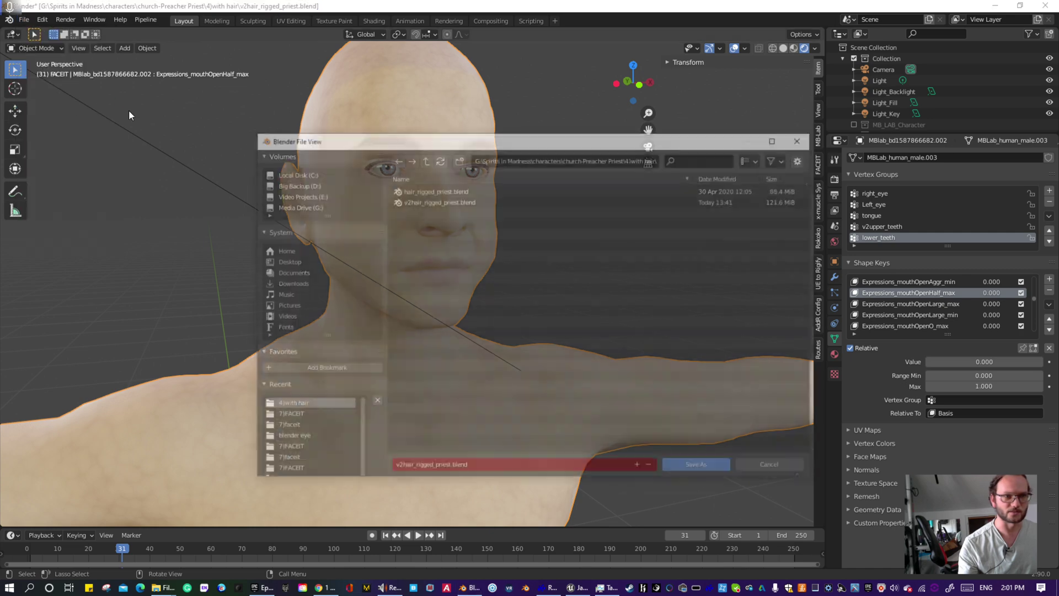
click(402, 468)
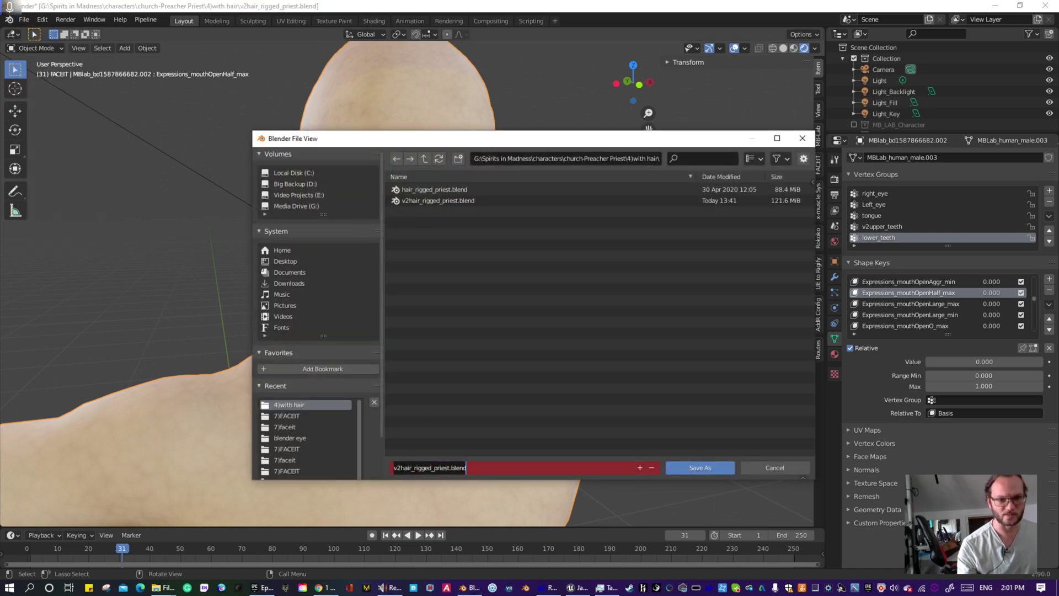
key(BackSpace)
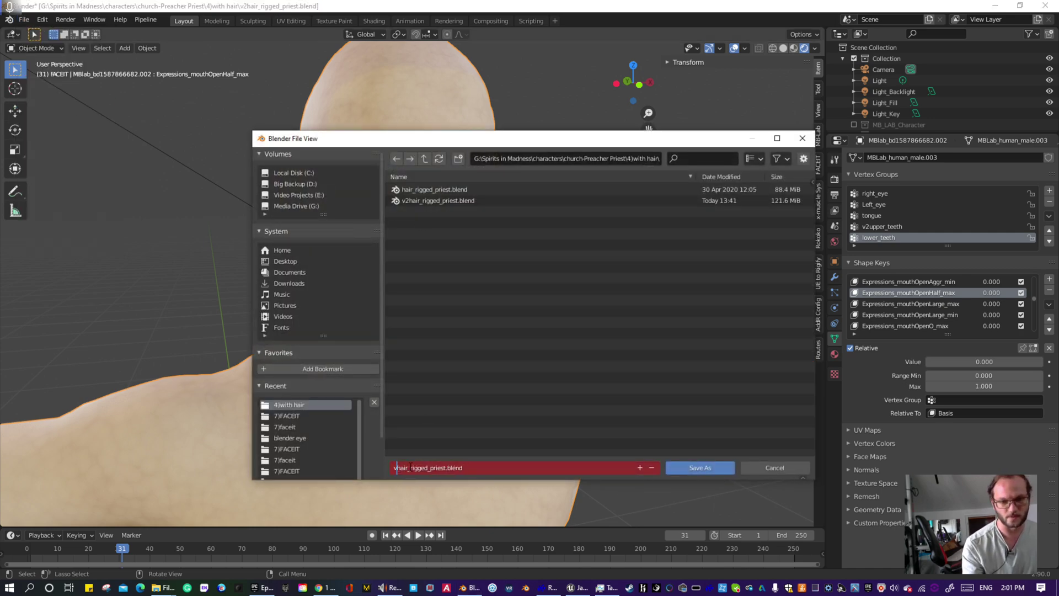
text(3)
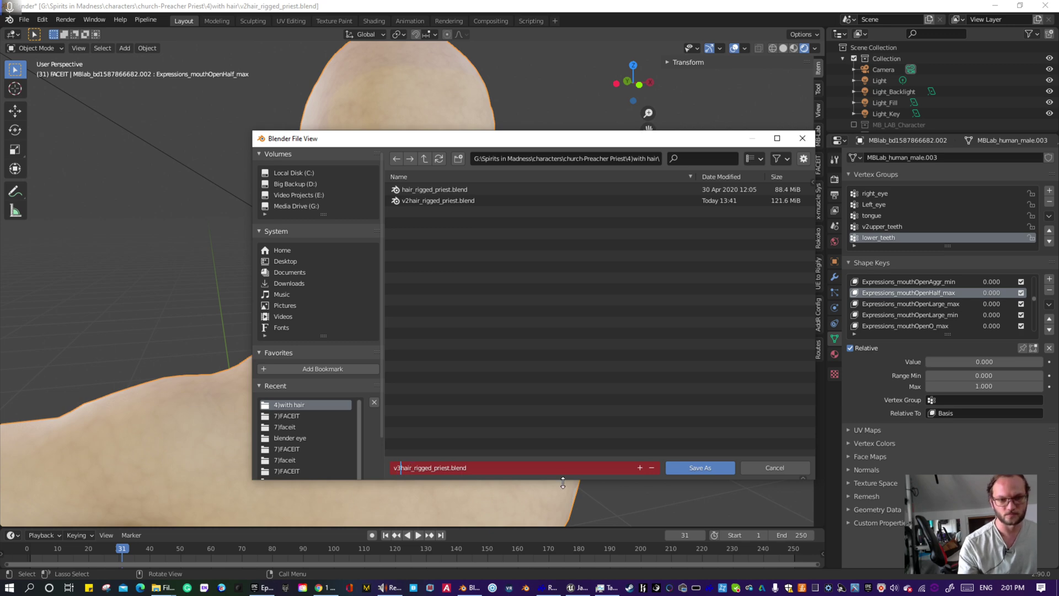
click(711, 469)
click(714, 470)
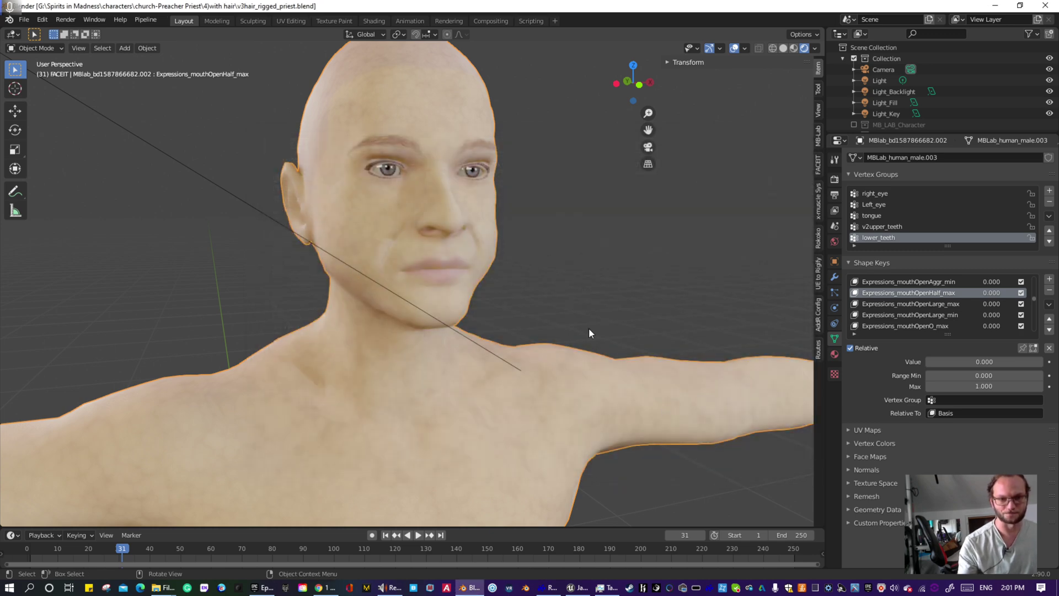
- Register the character's body mesh as the main face object in the Faceit setup
mouse_move(459, 175)
middle_down()
mouse_move(445, 181)
mouse_move(453, 187)
middle_up()
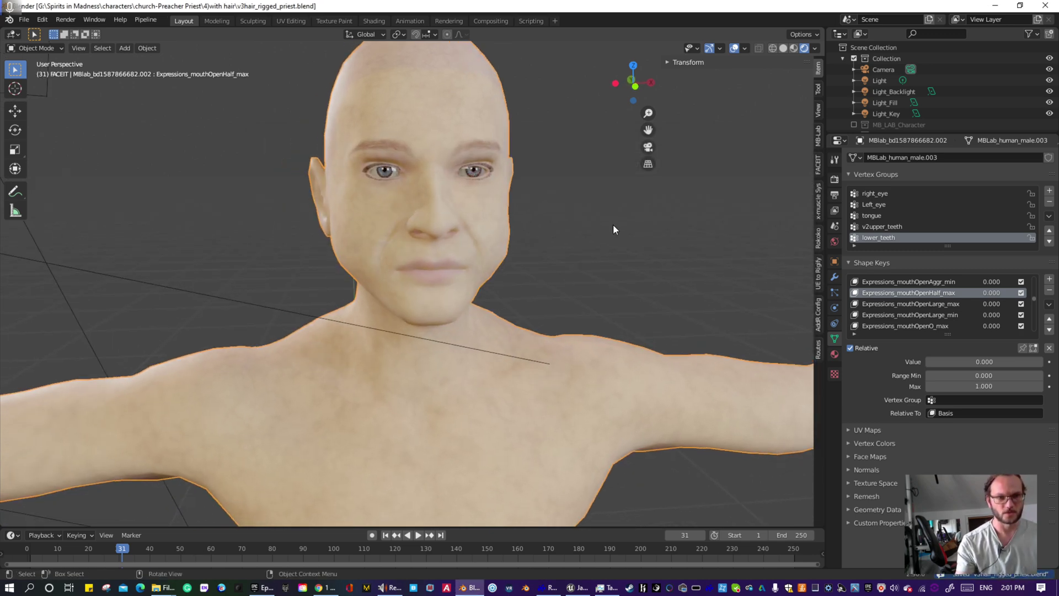
middle_drag(581, 222, 497, 192)
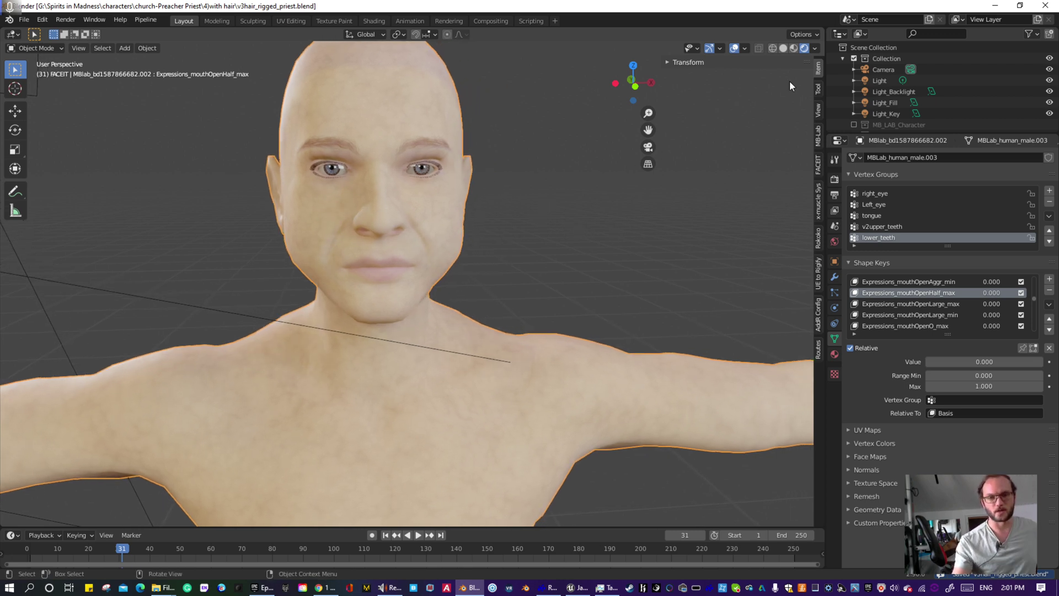
click(819, 155)
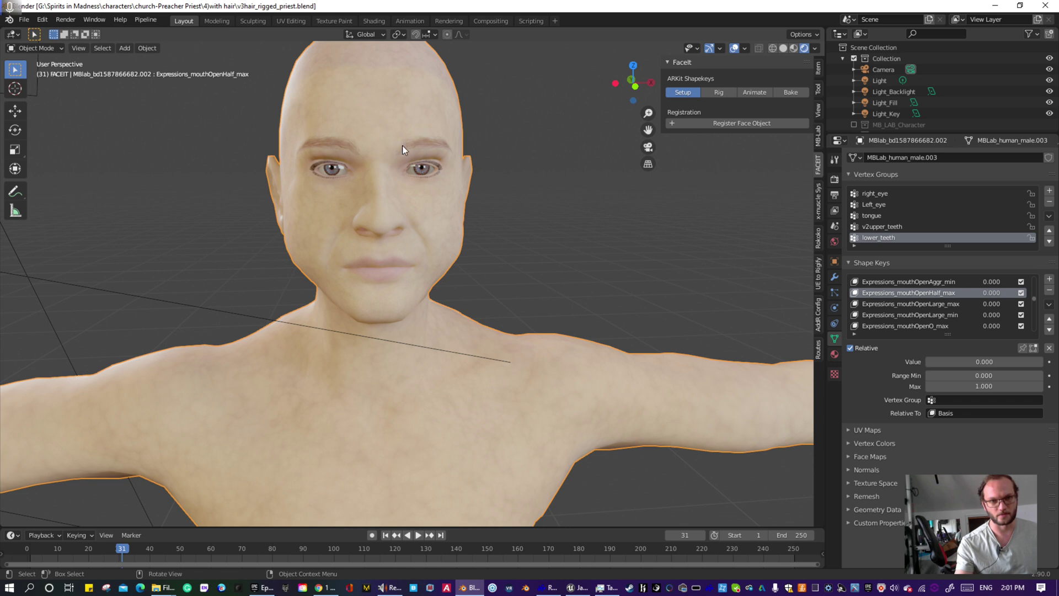
click(730, 124)
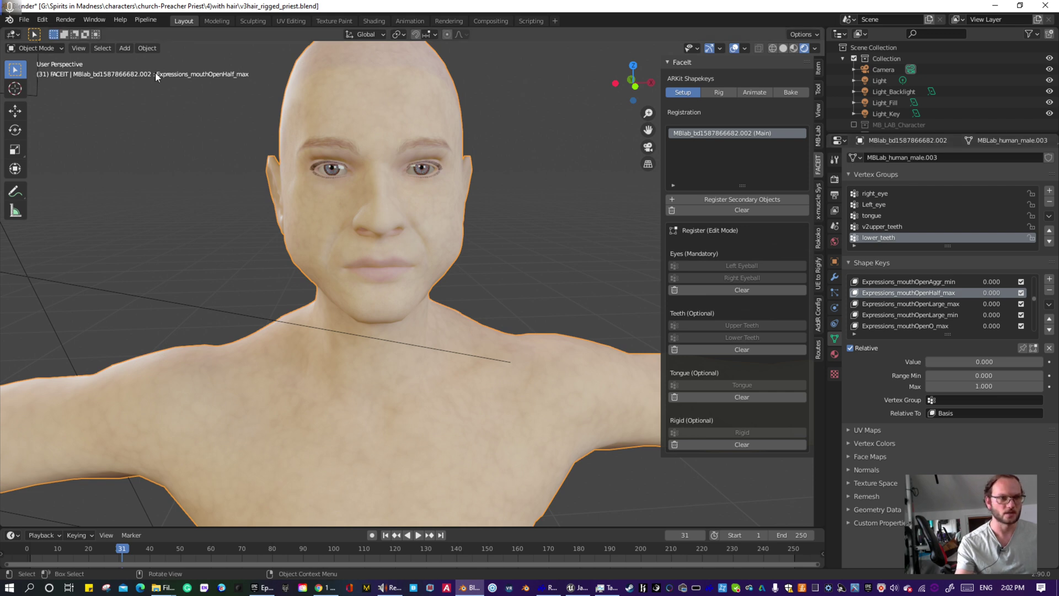
click(42, 47)
click(42, 47)
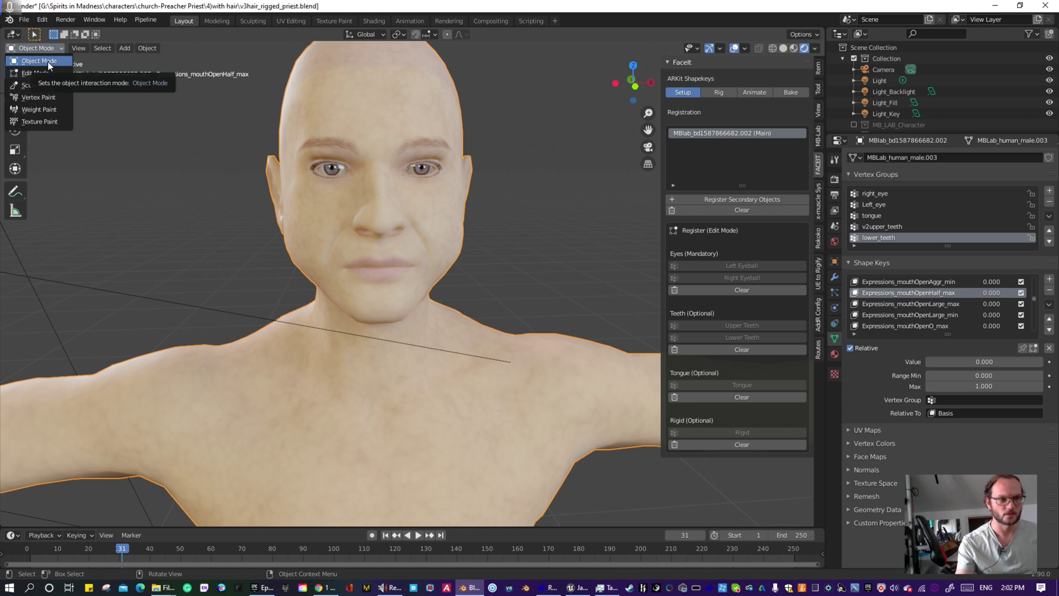
click(48, 61)
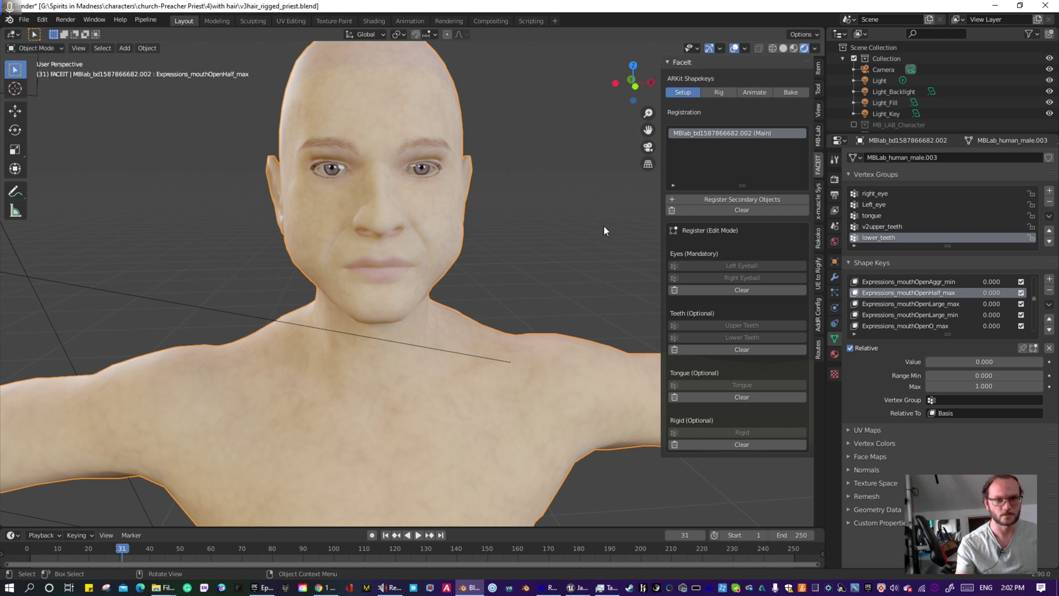
- Import uploads_files_2004756_Eye_Sphere.fbx from the characters\blender eye folder into the FACEIT collection
scroll(924, 123, down, 5)
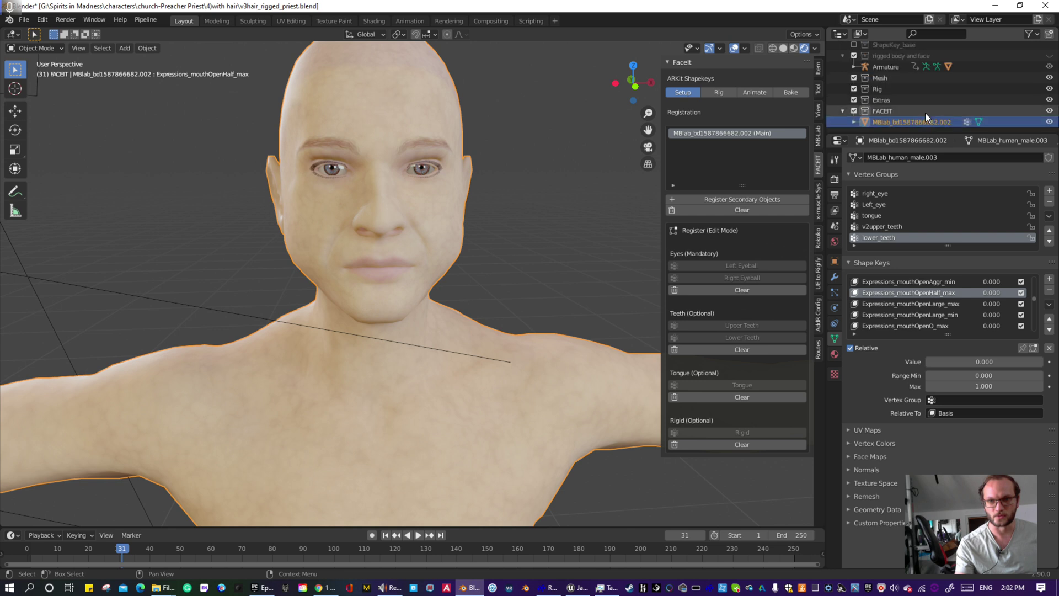
click(879, 112)
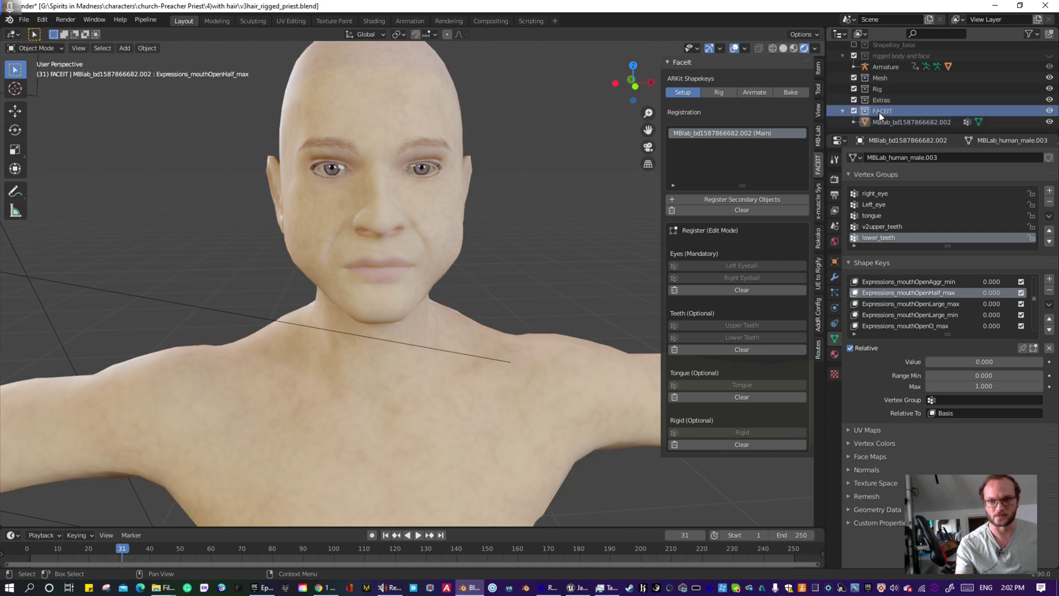
click(27, 21)
mouse_move(60, 171)
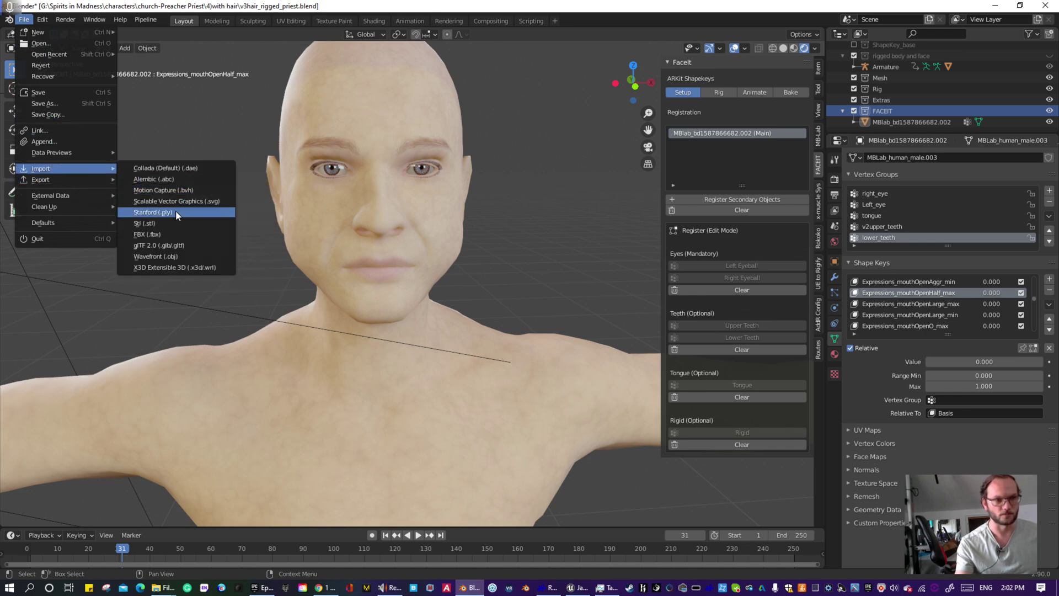
click(164, 235)
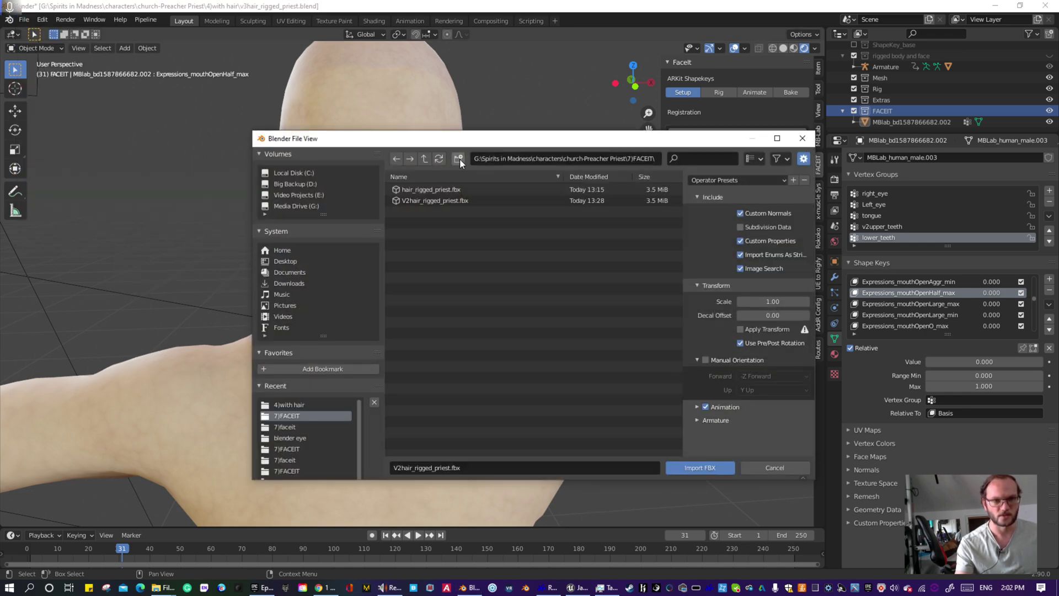
click(425, 157)
click(425, 157)
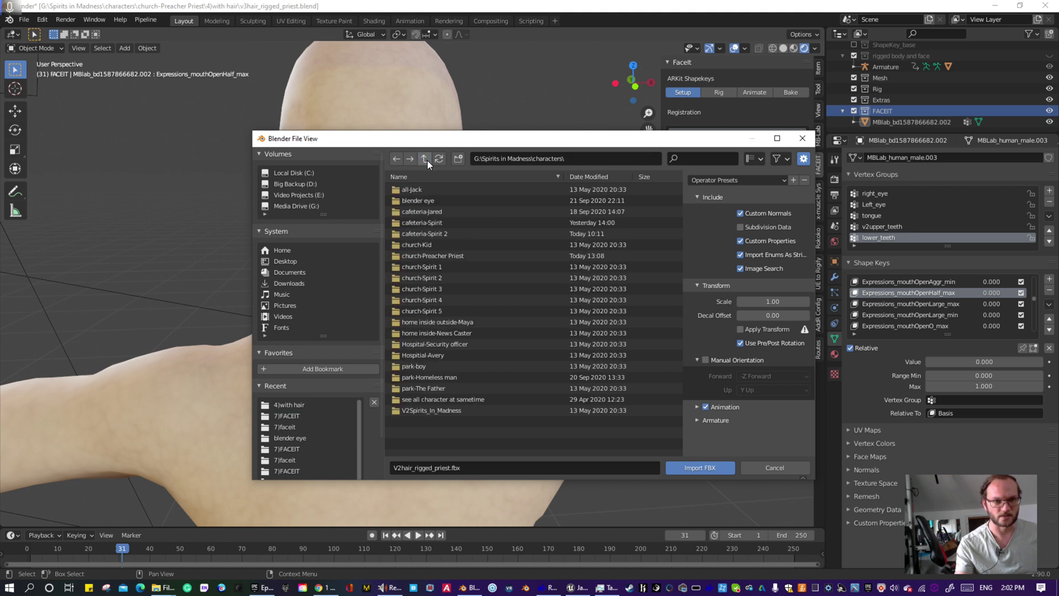
click(422, 201)
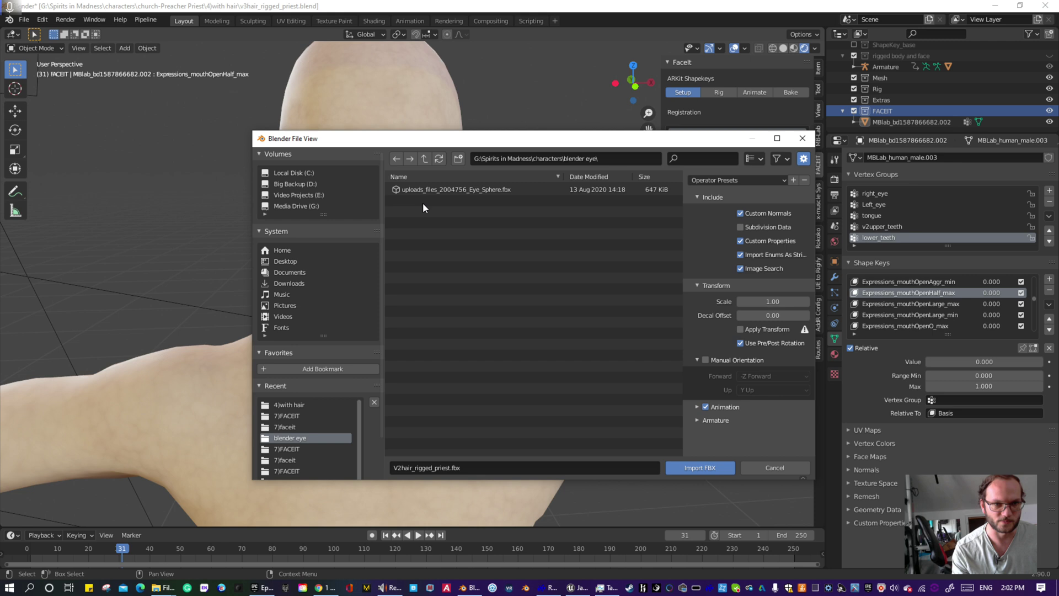
click(479, 190)
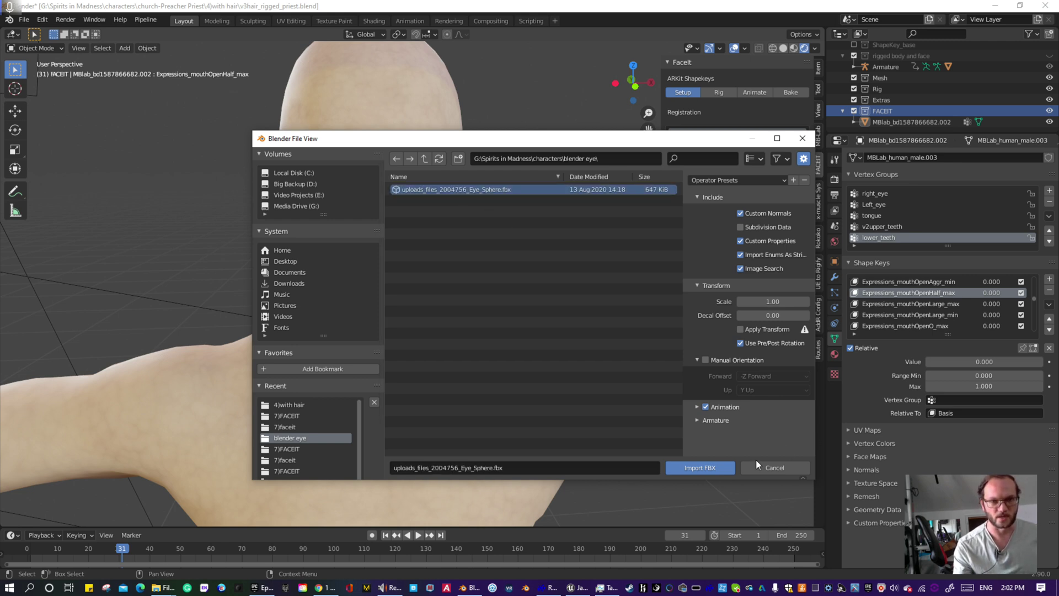
click(719, 468)
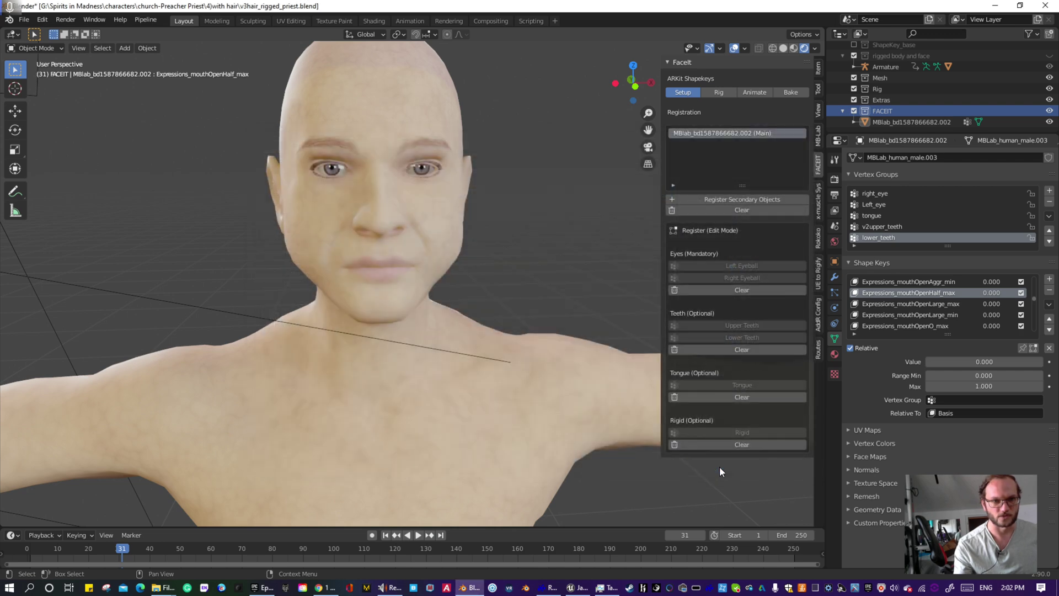
- Raise the imported eye sphere vertically from the character's feet to the level of the eyes
scroll(397, 201, down, 3)
scroll(402, 211, up, 2)
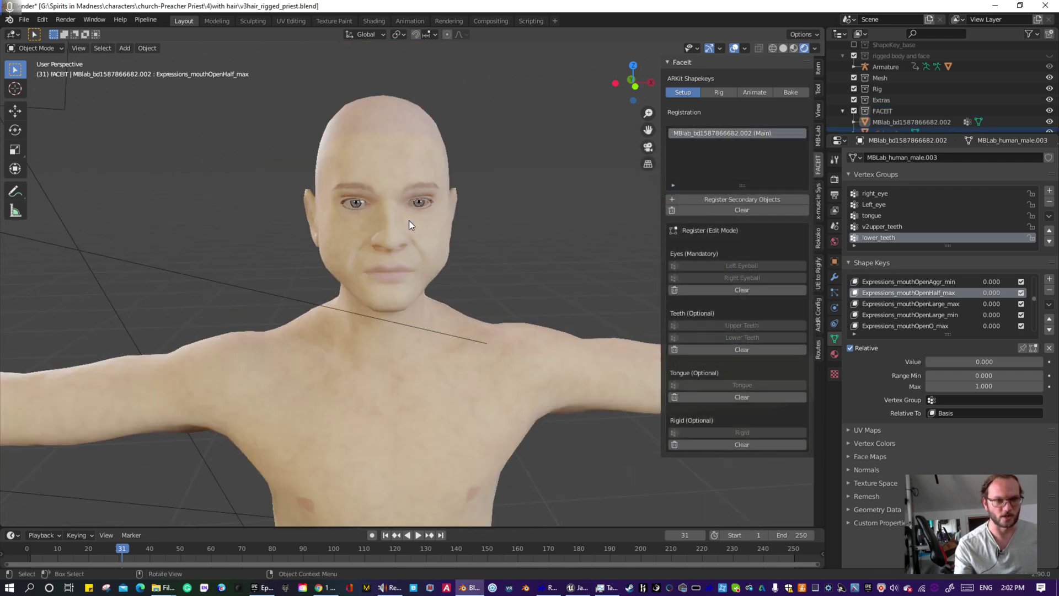
scroll(468, 200, up, 1)
scroll(446, 320, down, 6)
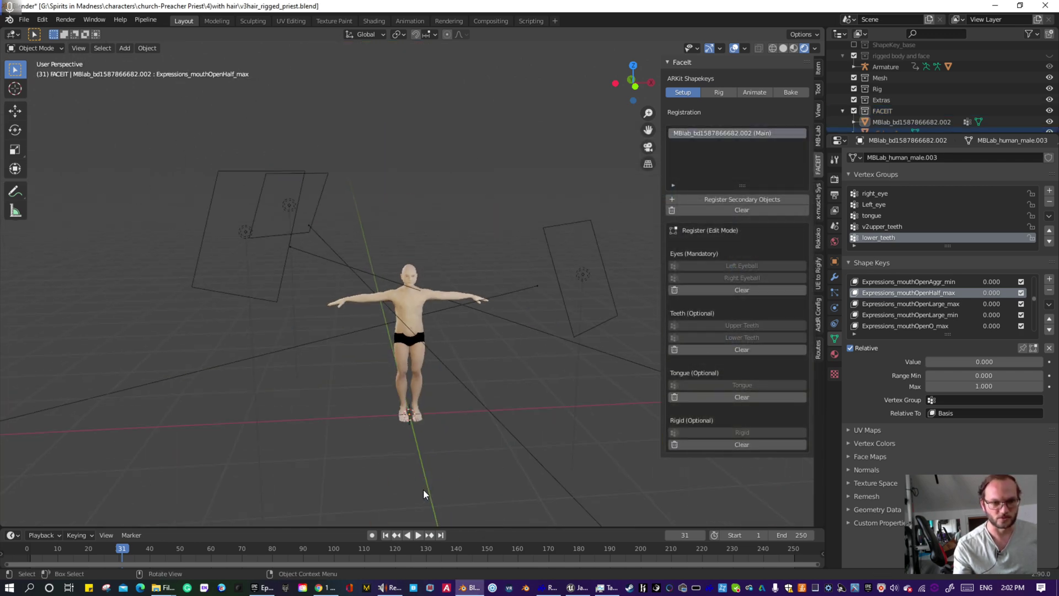
scroll(411, 416, up, 1)
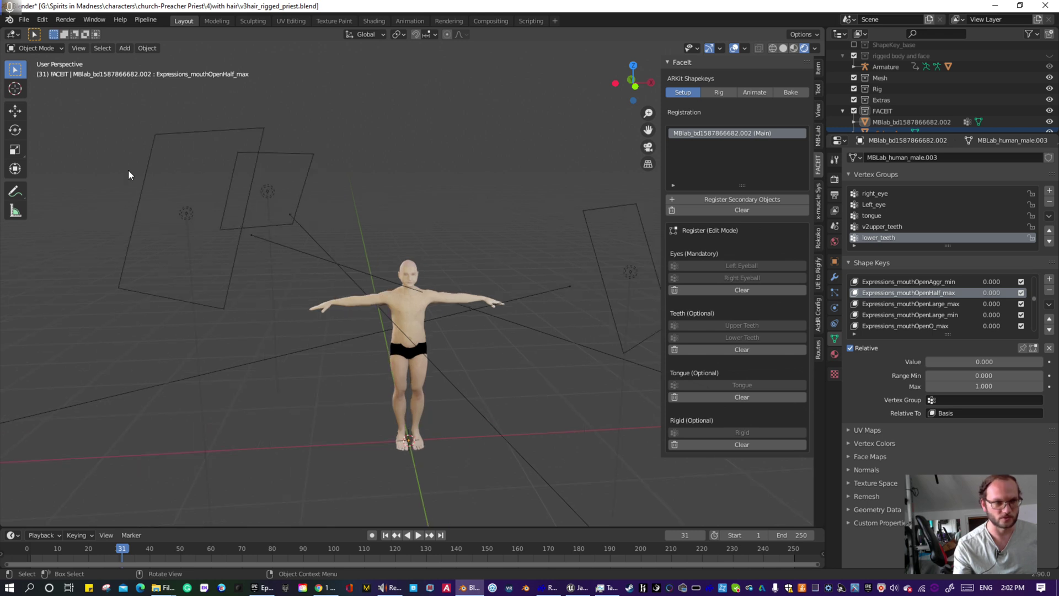
click(16, 116)
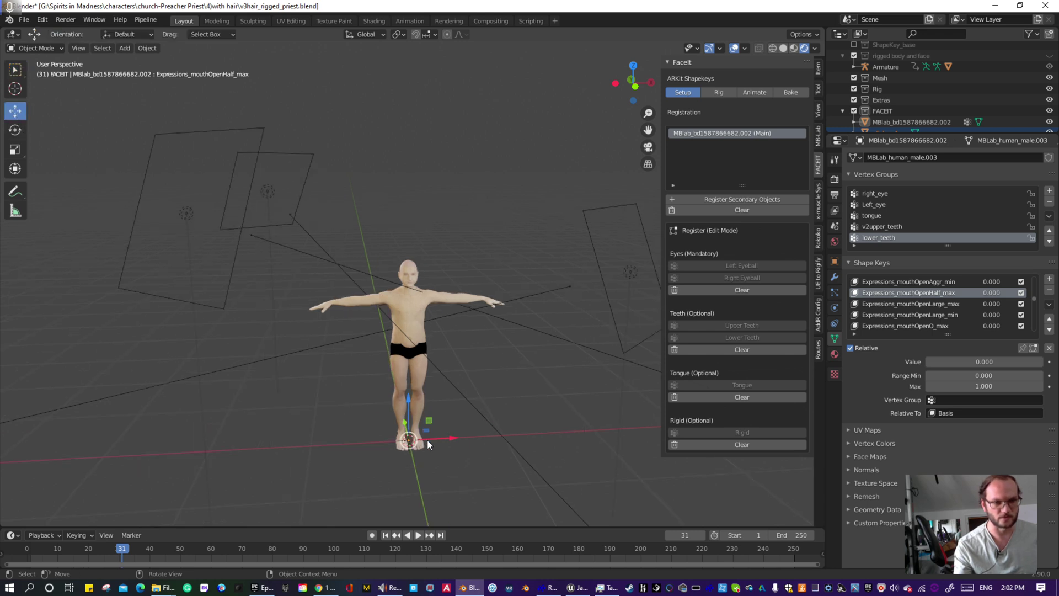
drag(409, 399, 426, 239)
scroll(441, 247, up, 10)
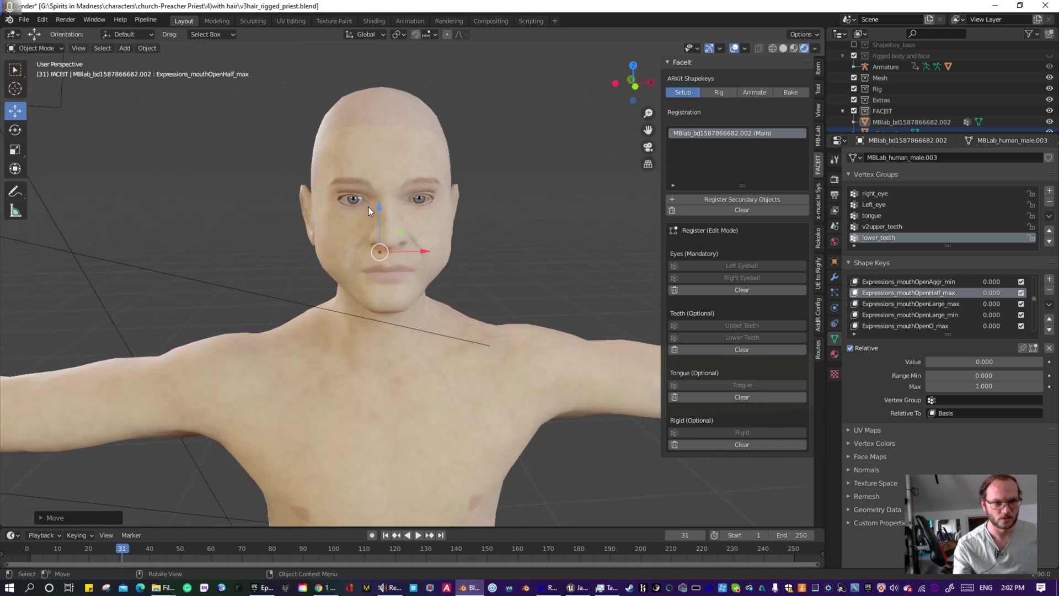
drag(377, 211, 394, 157)
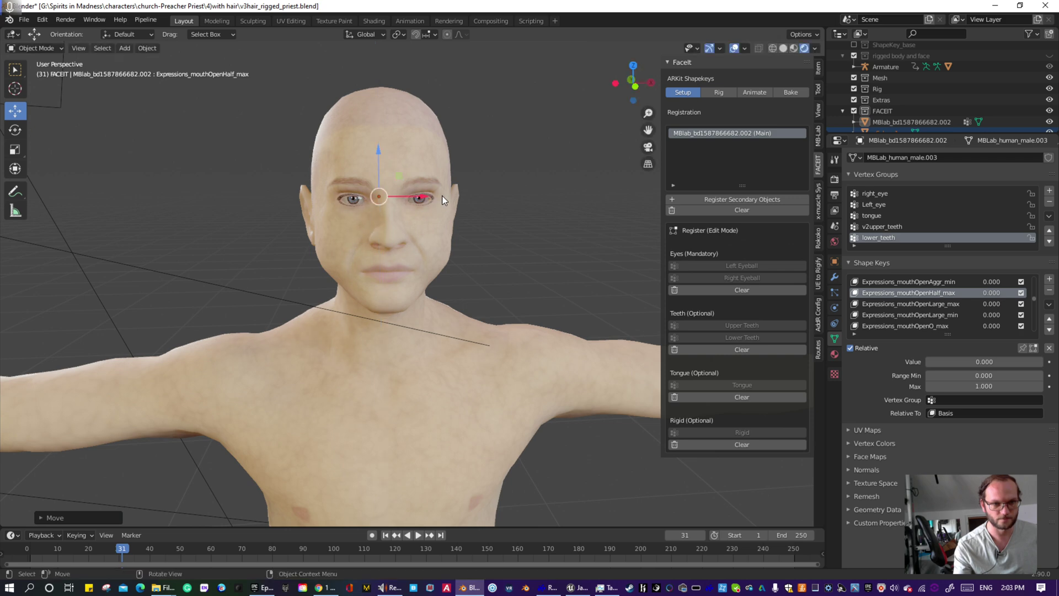
- Move the eye sphere horizontally to the front of the face beside the character's left eye
middle_drag(498, 217, 473, 228)
drag(624, 196, 502, 205)
scroll(501, 204, up, 4)
shift+middle_drag(554, 195, 445, 336)
scroll(417, 383, up, 2)
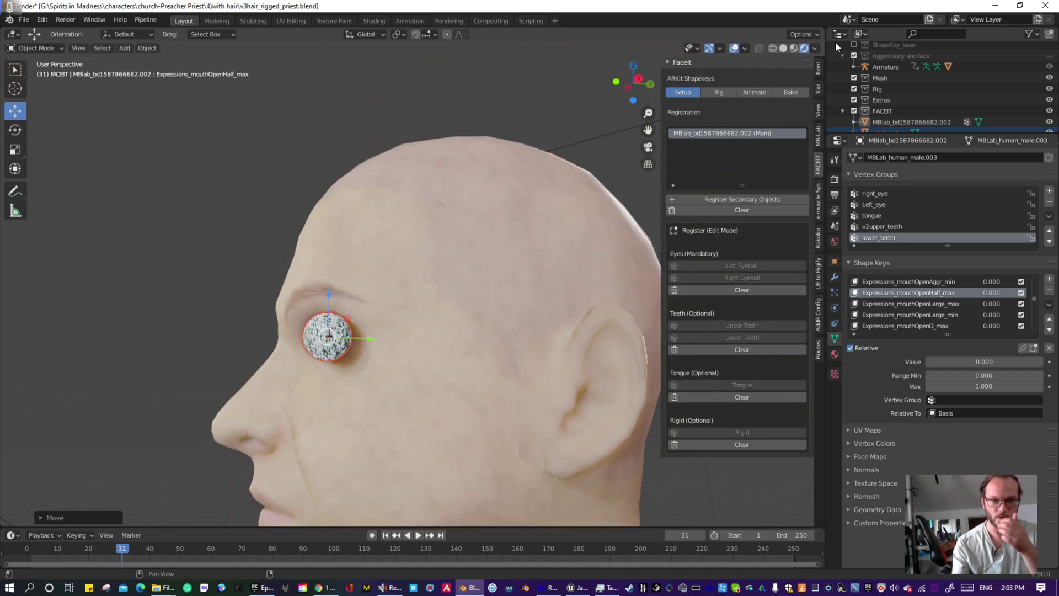
- Show the scene in wireframe and shift the eye sphere into the character's left eye socket, roughly aligned with the existing eyeball
click(773, 48)
scroll(407, 295, up, 2)
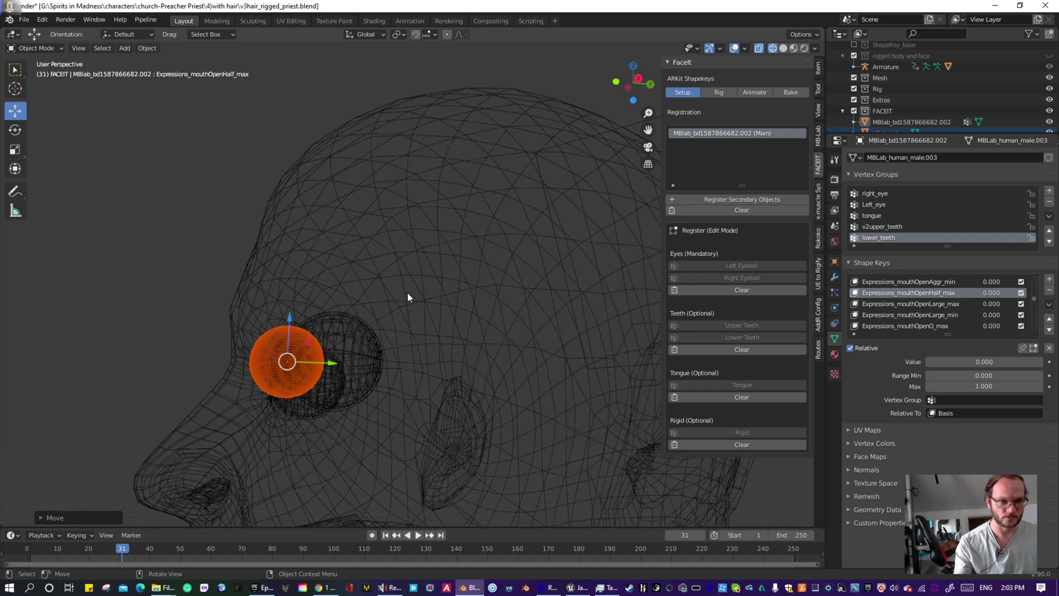
middle_drag(311, 333, 329, 368)
drag(329, 368, 355, 298)
scroll(406, 353, up, 5)
middle_drag(383, 407, 511, 430)
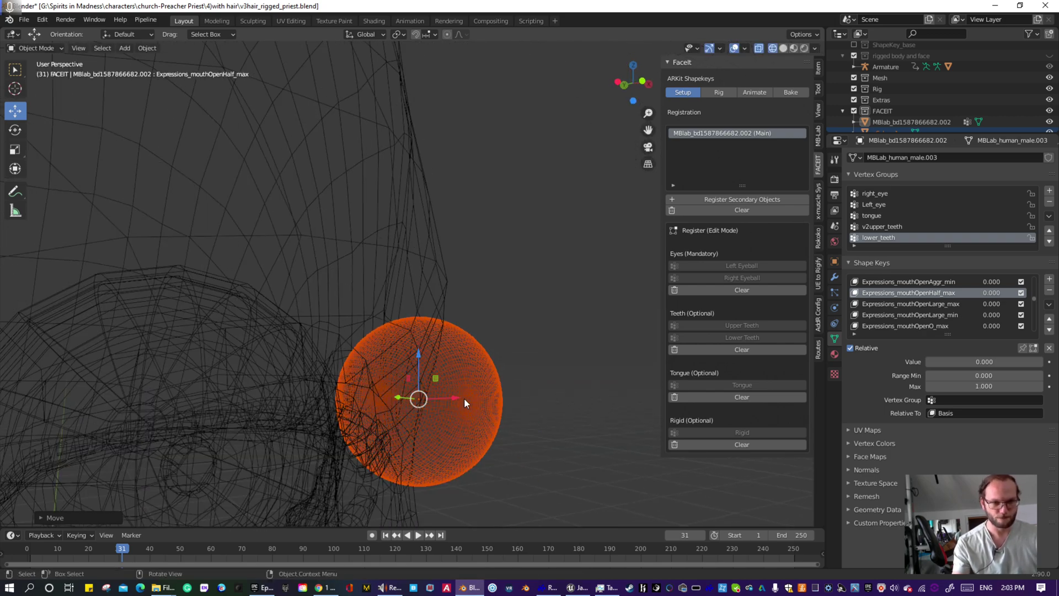
drag(452, 396, 234, 410)
scroll(256, 409, down, 2)
middle_drag(298, 406, 245, 383)
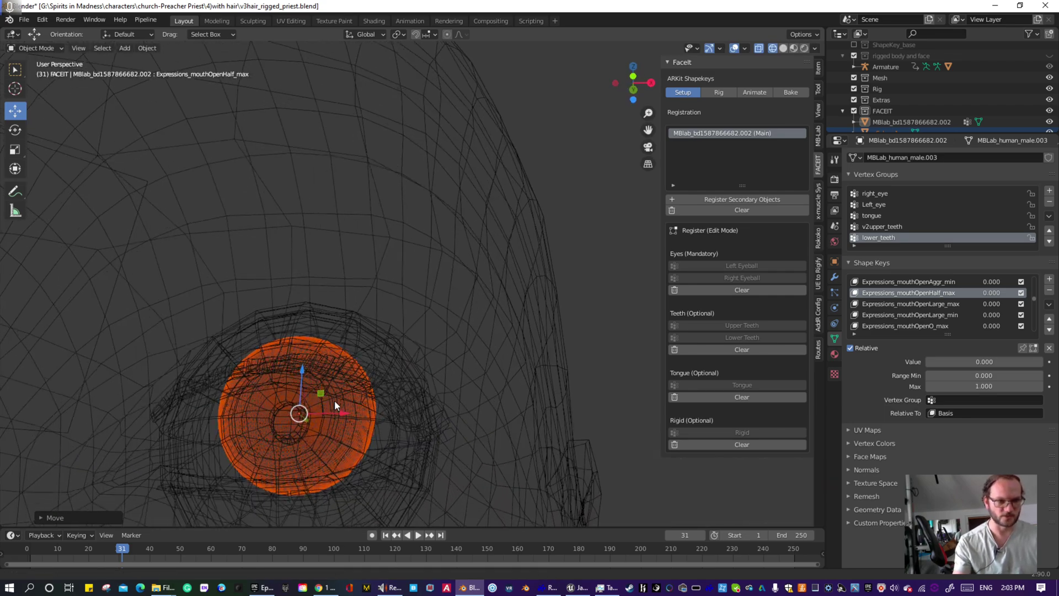
shift+middle_drag(335, 406, 383, 365)
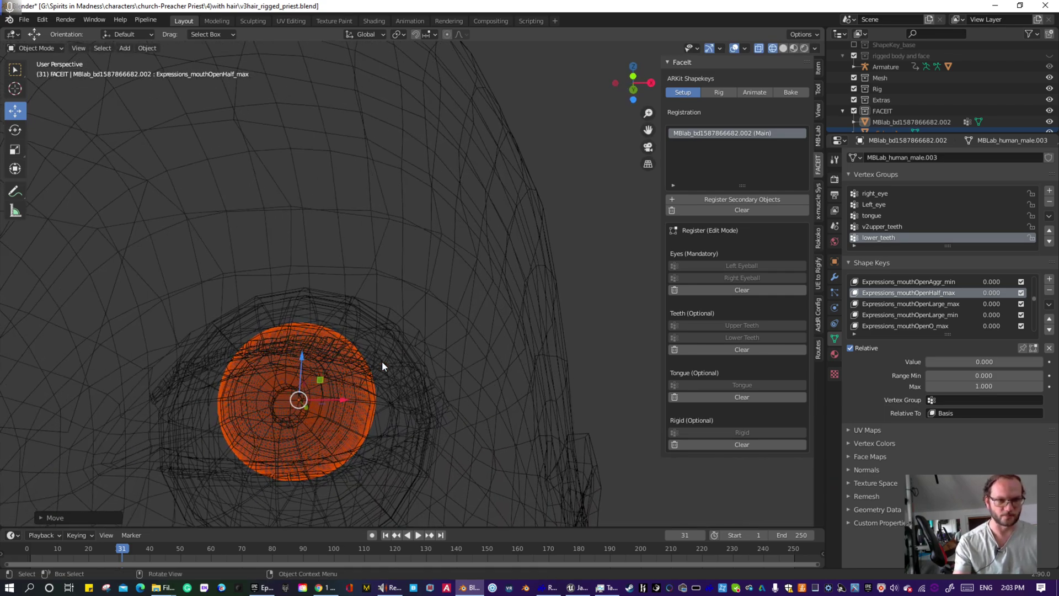
- Display the transform values, select only the eye sphere, and set its X scale to 0.015
click(819, 68)
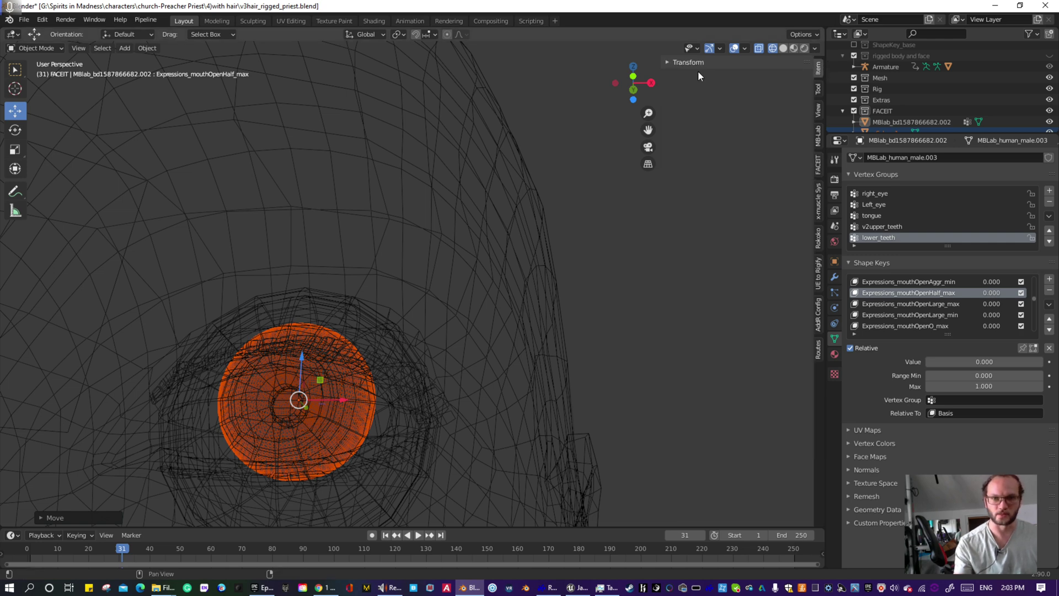
click(674, 62)
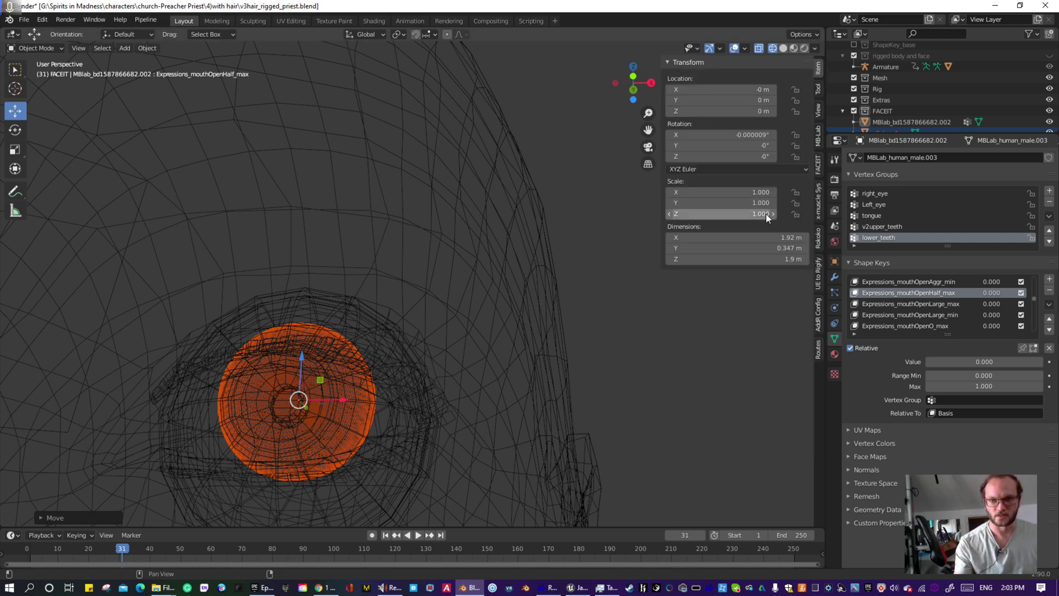
click(467, 379)
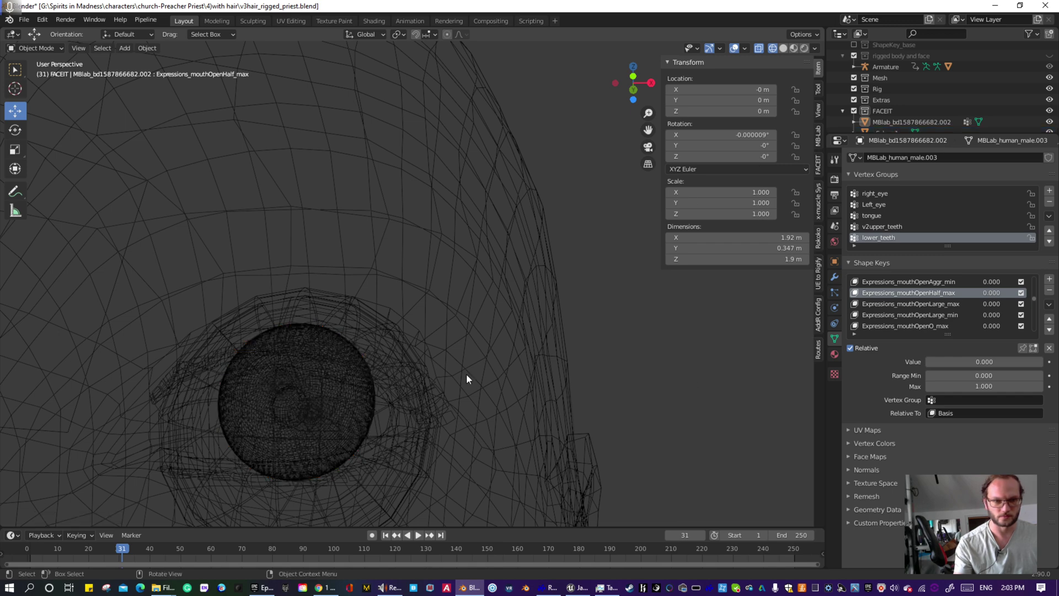
click(338, 399)
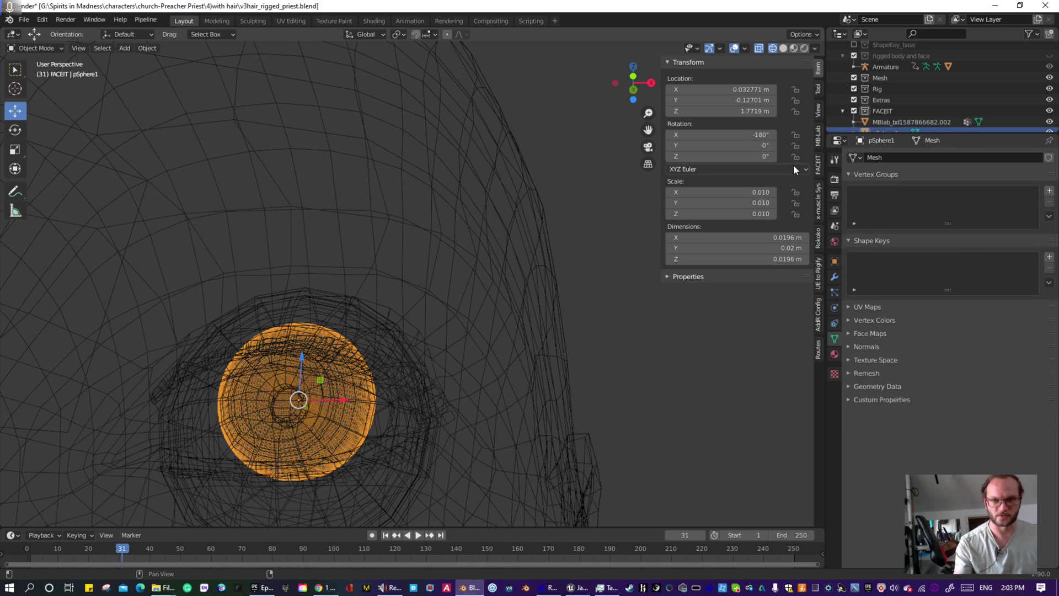
click(766, 192)
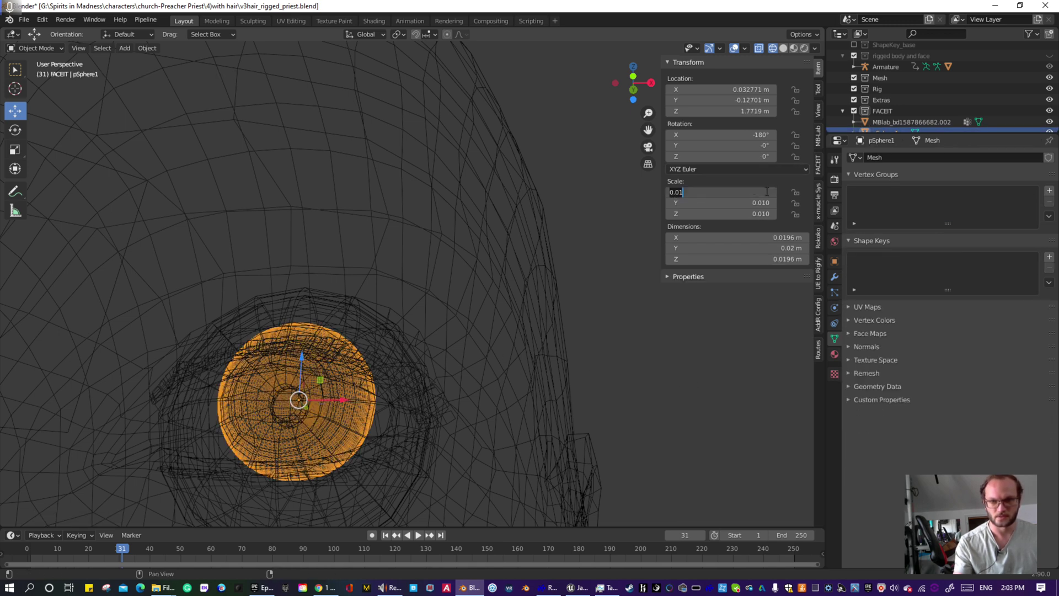
click(766, 192)
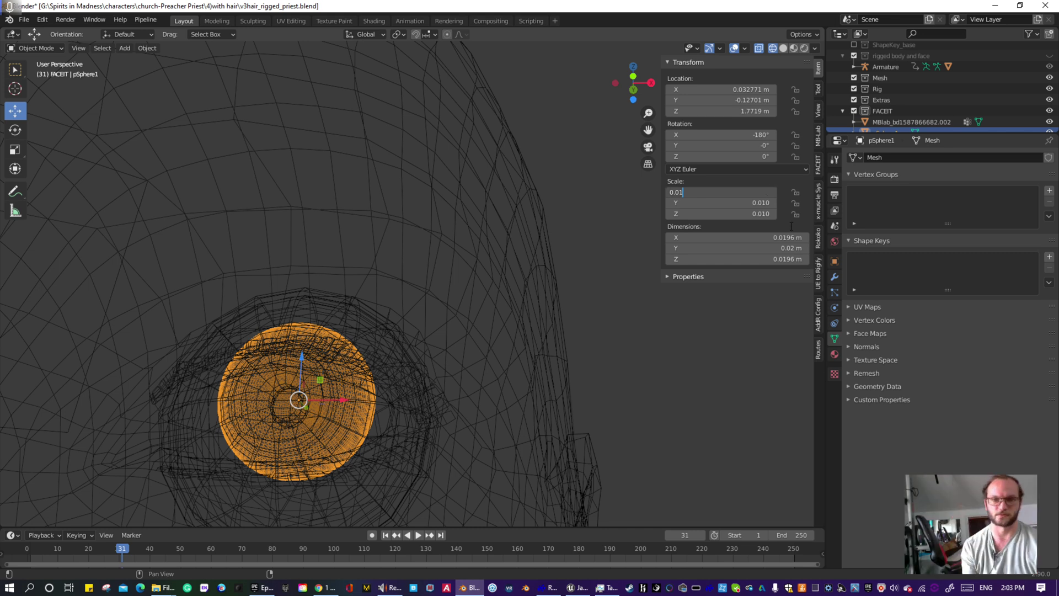
key(Return)
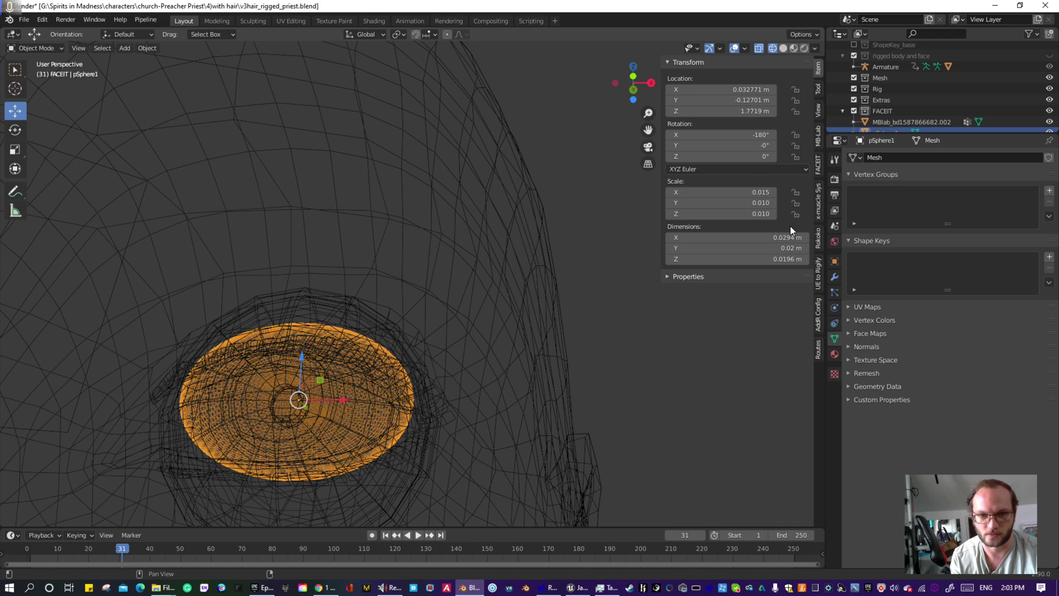
click(763, 200)
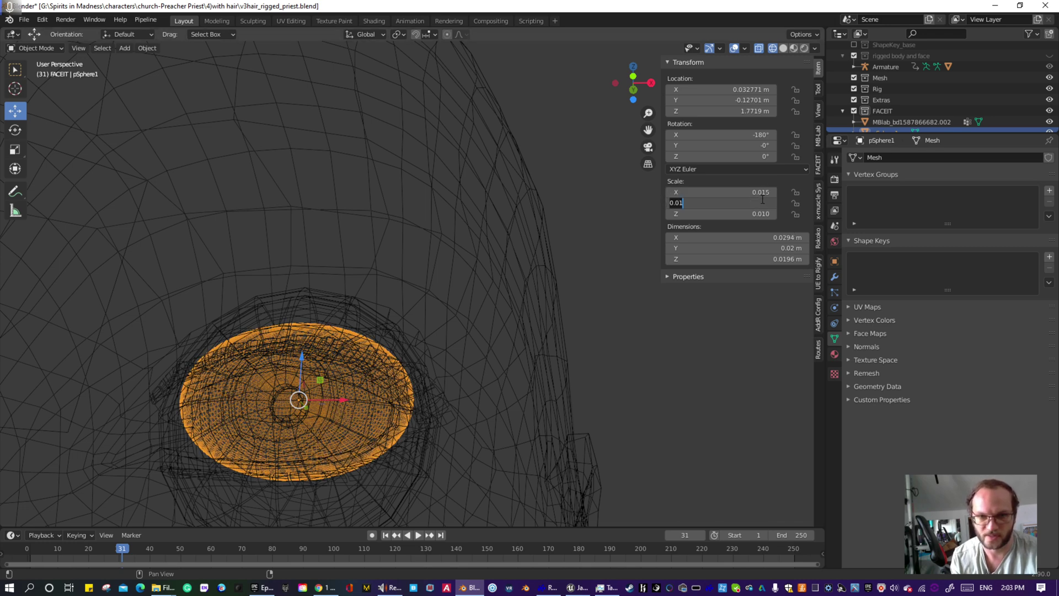
text(5)
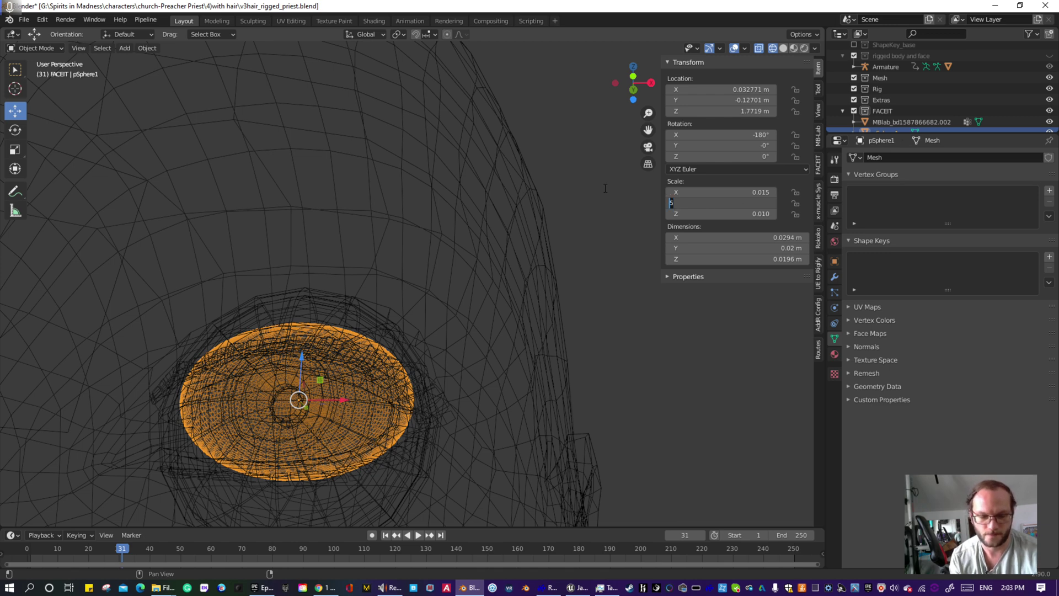
key(Return)
key(ctrl+z)
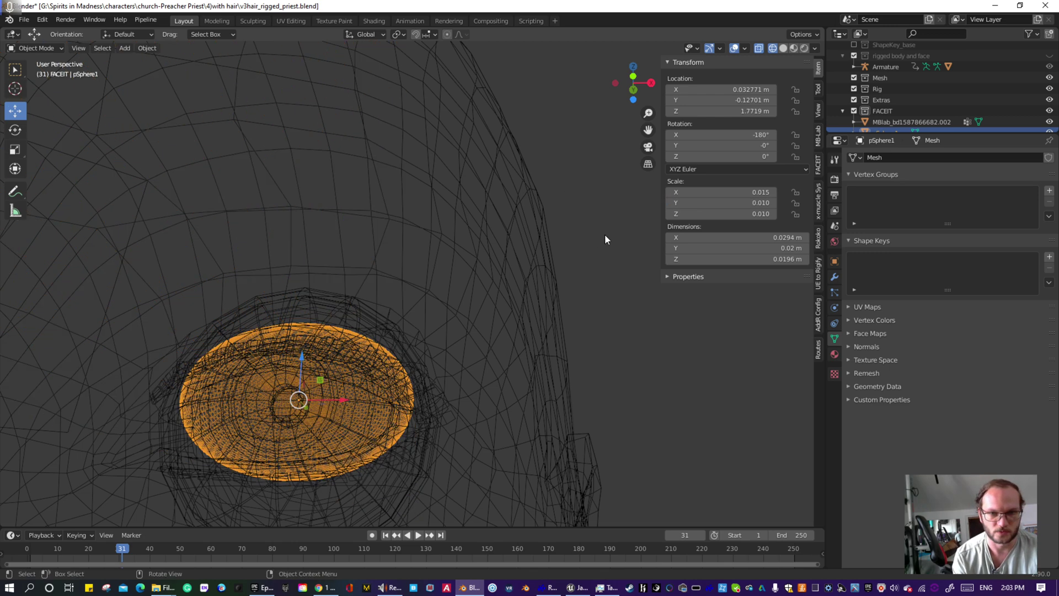
- Set the eye sphere's Y and Z scale to 0.015 to match its X scale
click(762, 193)
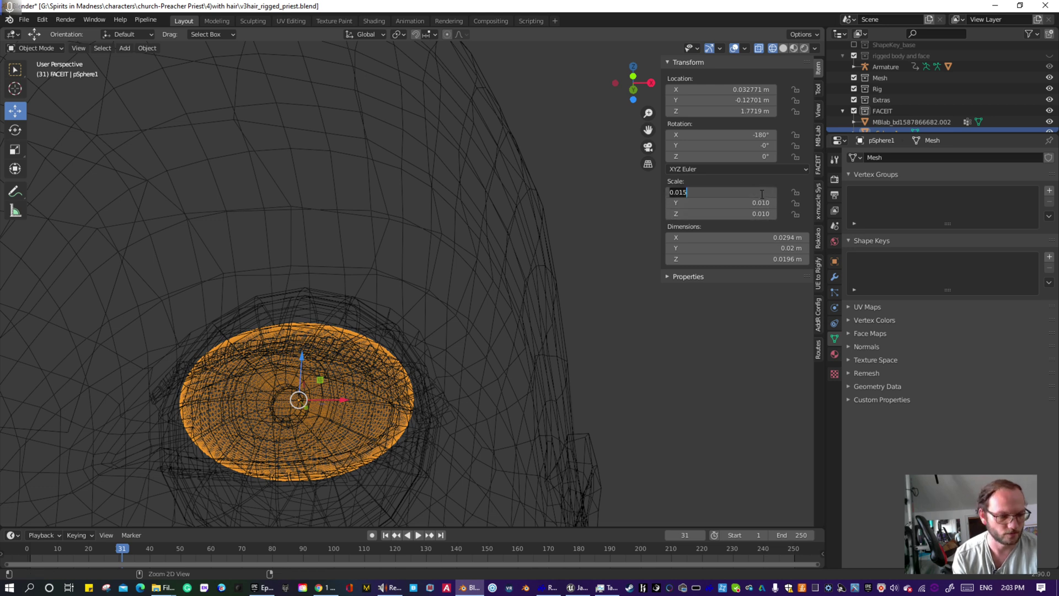
key(Return)
click(760, 203)
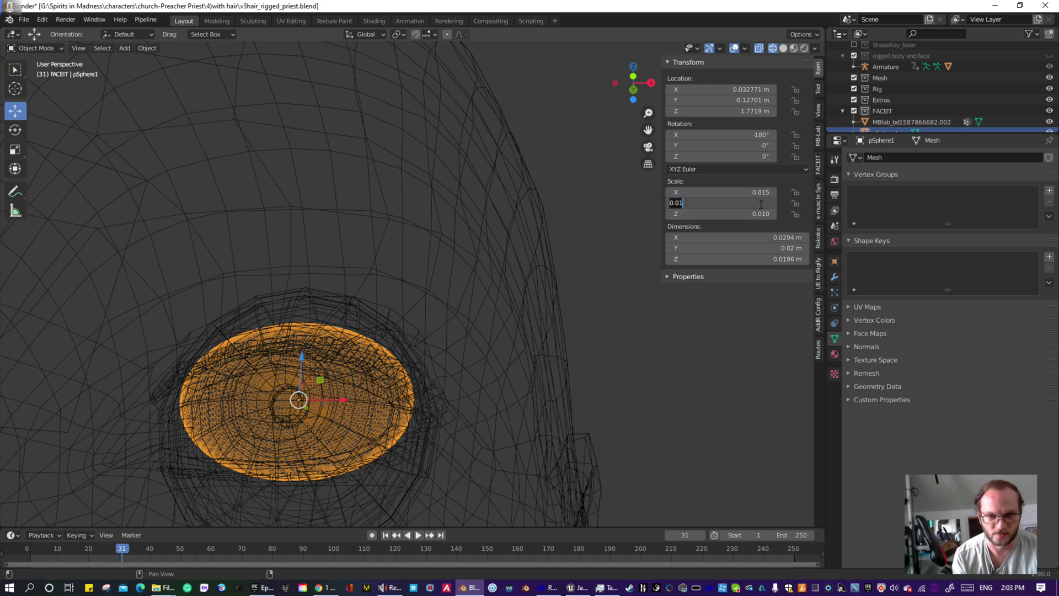
text(0.015)
key(Return)
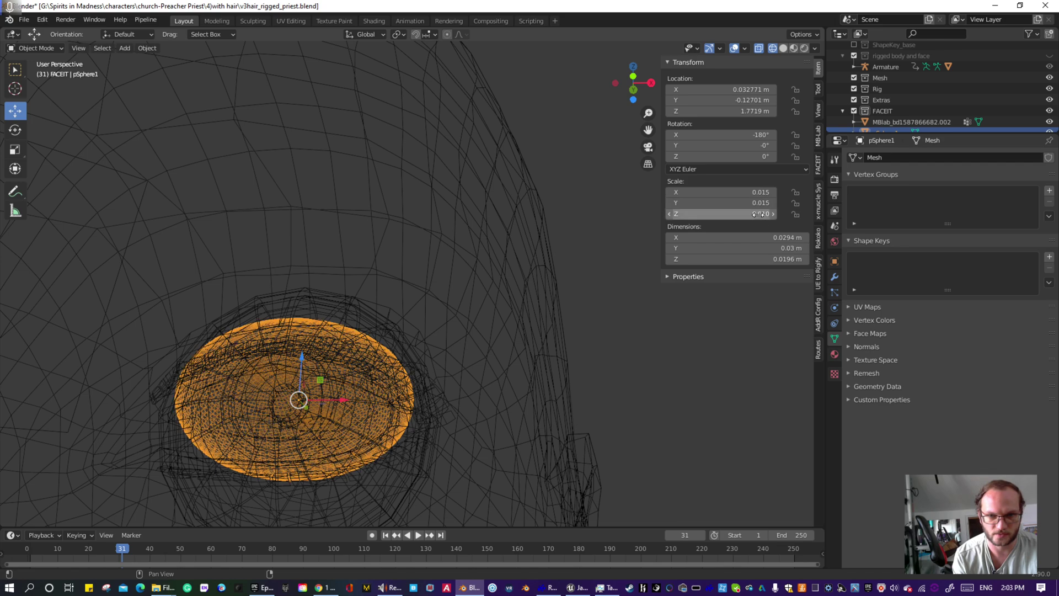
click(756, 215)
text(0.015)
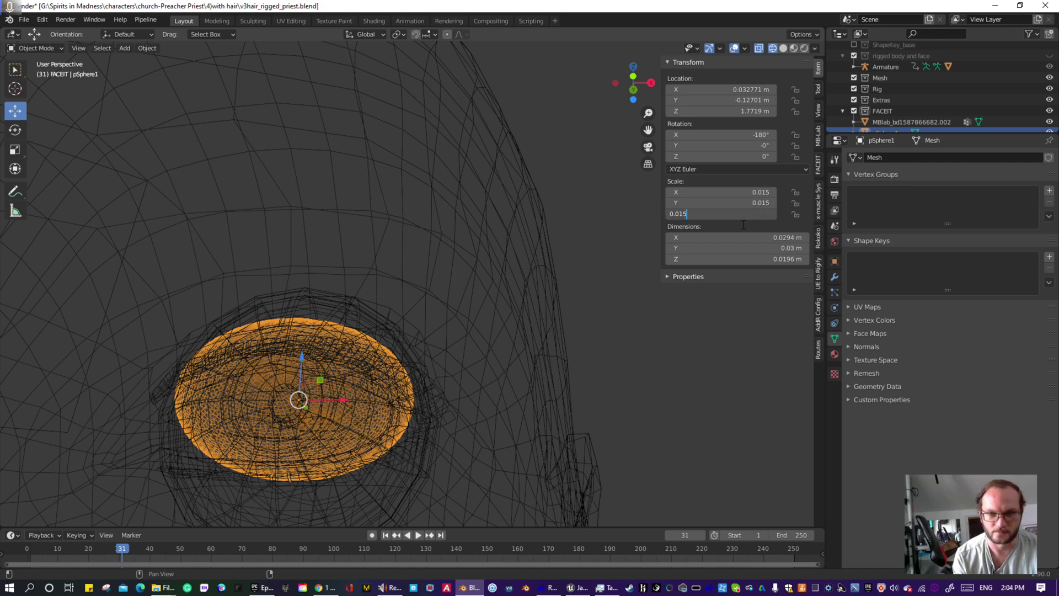
key(Return)
- Center the enlarged sphere inside the left eyeball, at about X 0.0346 m, Y -0.1285 m and Z 1.769 m
mouse_move(508, 359)
middle_down()
mouse_move(402, 370)
mouse_move(503, 378)
middle_up()
scroll(512, 423, down, 3)
scroll(512, 411, up, 2)
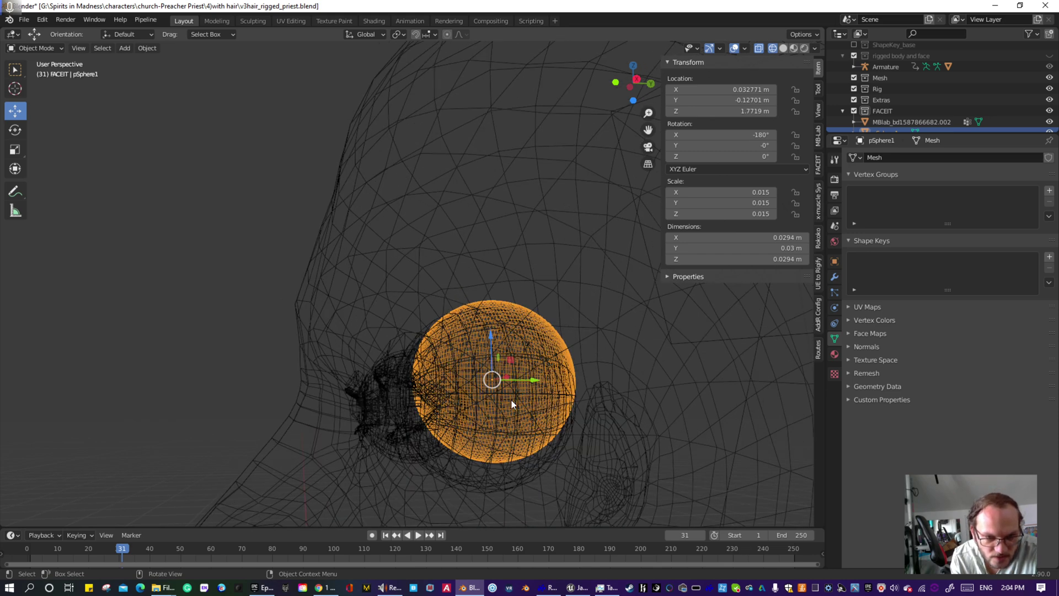
drag(494, 341, 528, 395)
middle_drag(530, 396, 634, 402)
drag(384, 389, 398, 390)
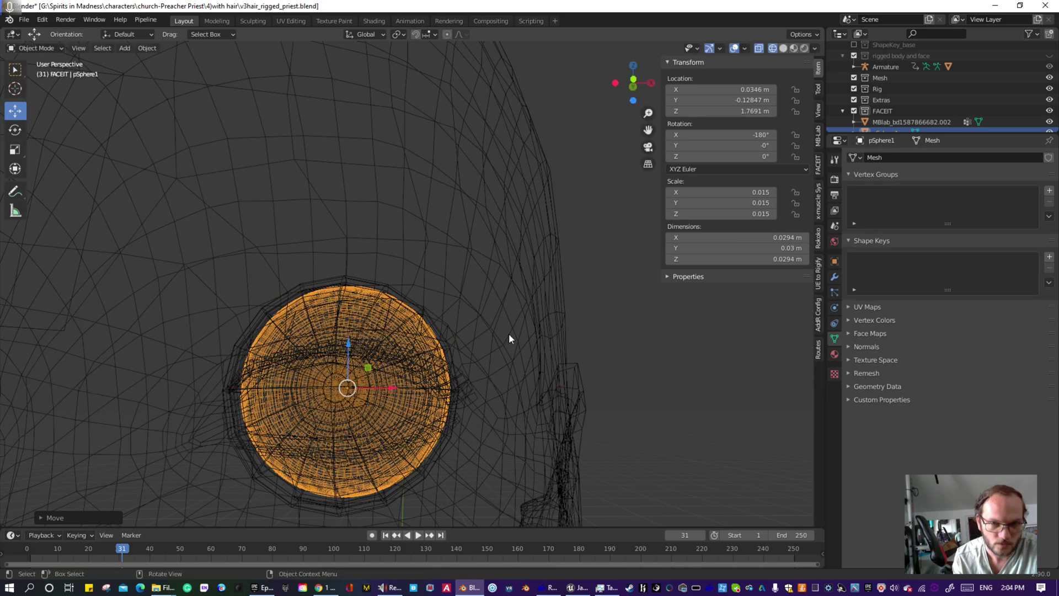
- Set the eye sphere's X, Y and Z scale to 0.016
click(758, 192)
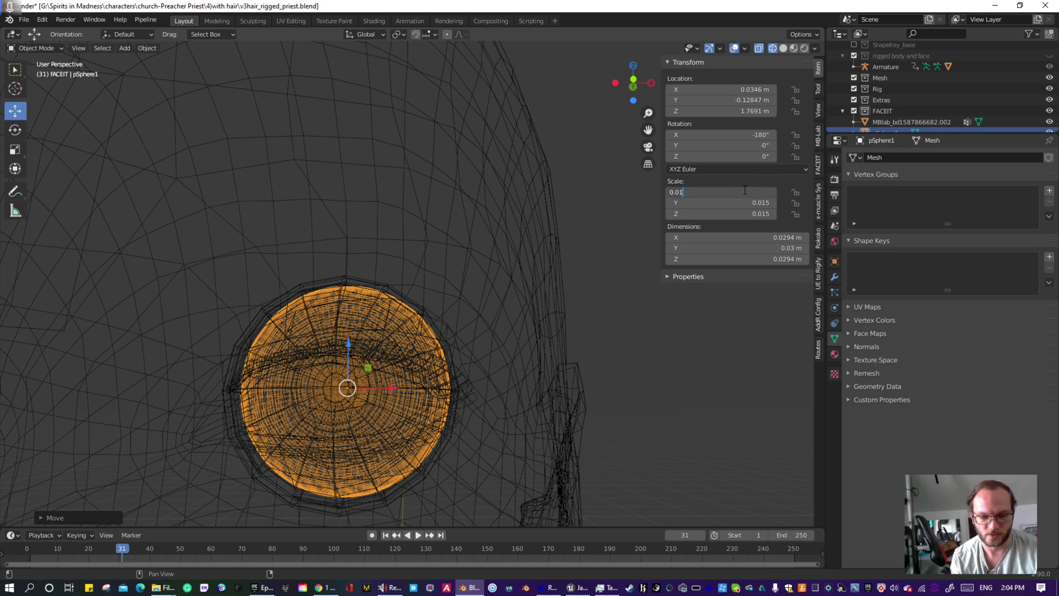
text(6)
key(Return)
click(763, 202)
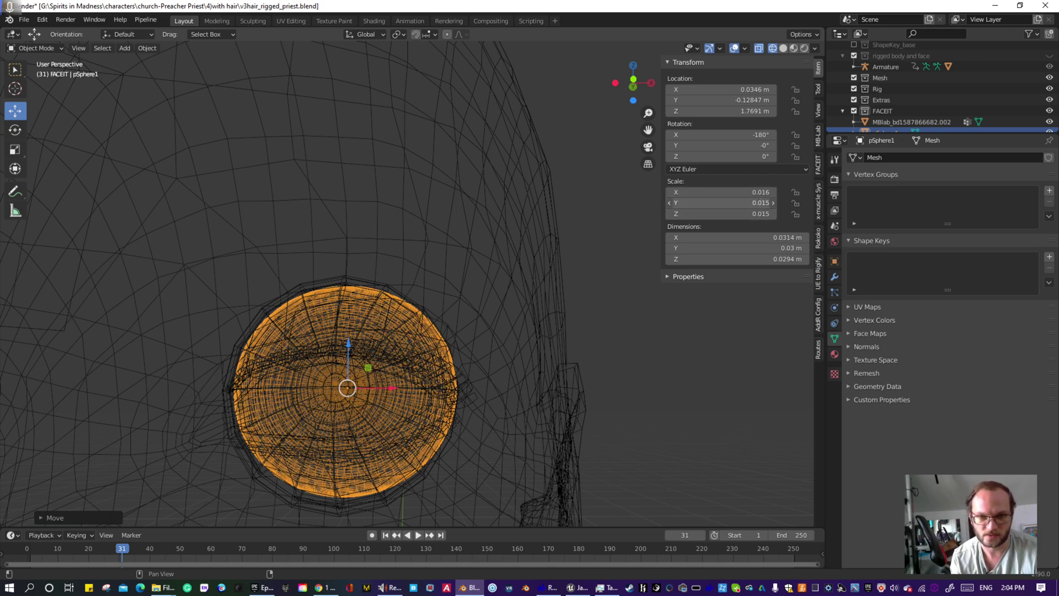
text(6)
key(Return)
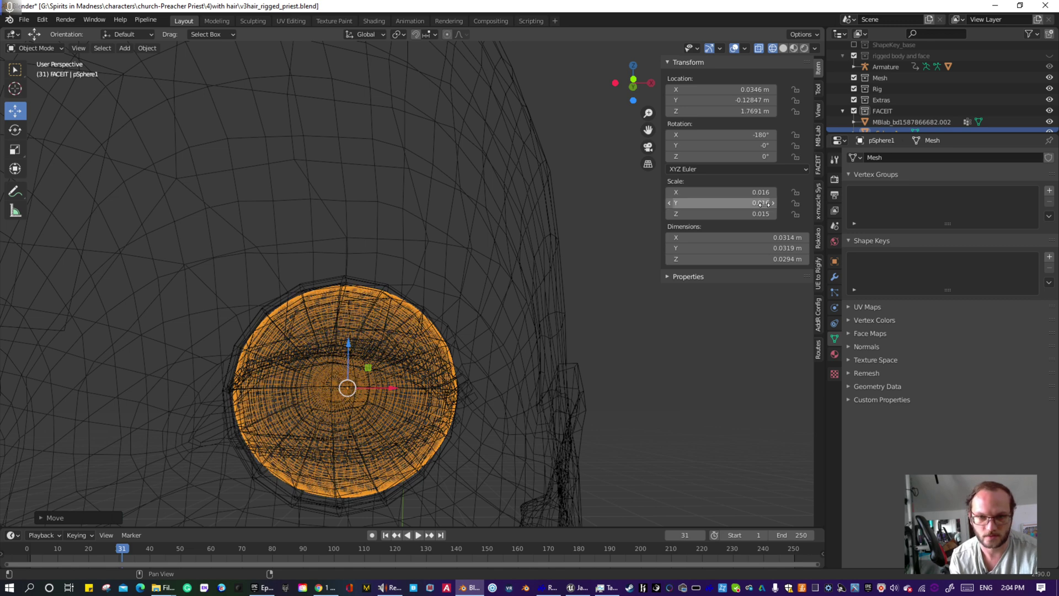
click(764, 209)
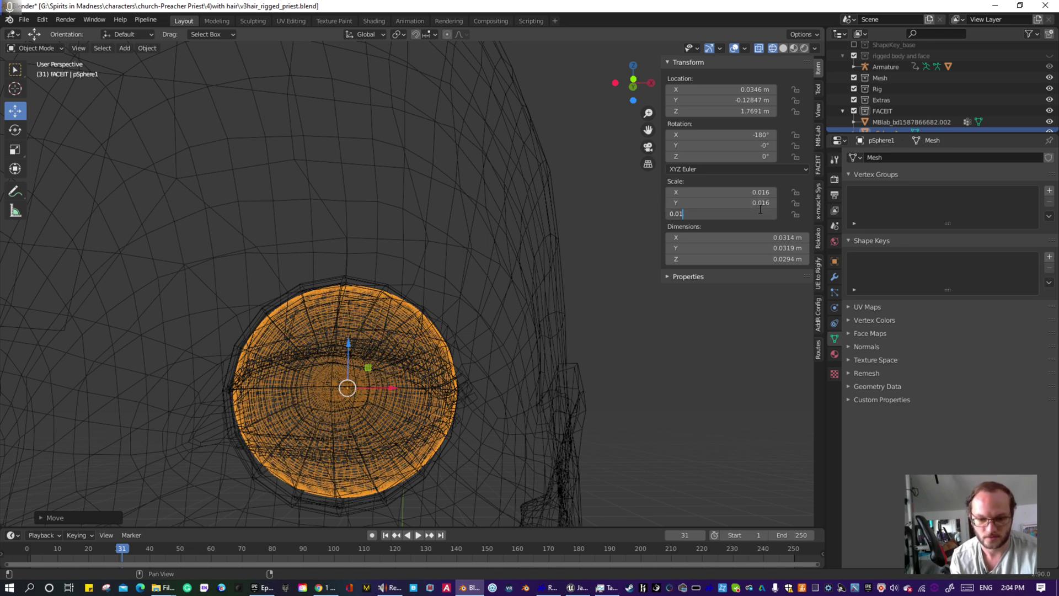
text(6)
key(Return)
- Realign the sphere within the left eyeball from front and side, at about X 0.0341 m, Y -0.1294 m and Z 1.7687 m
key(g)
key(x)
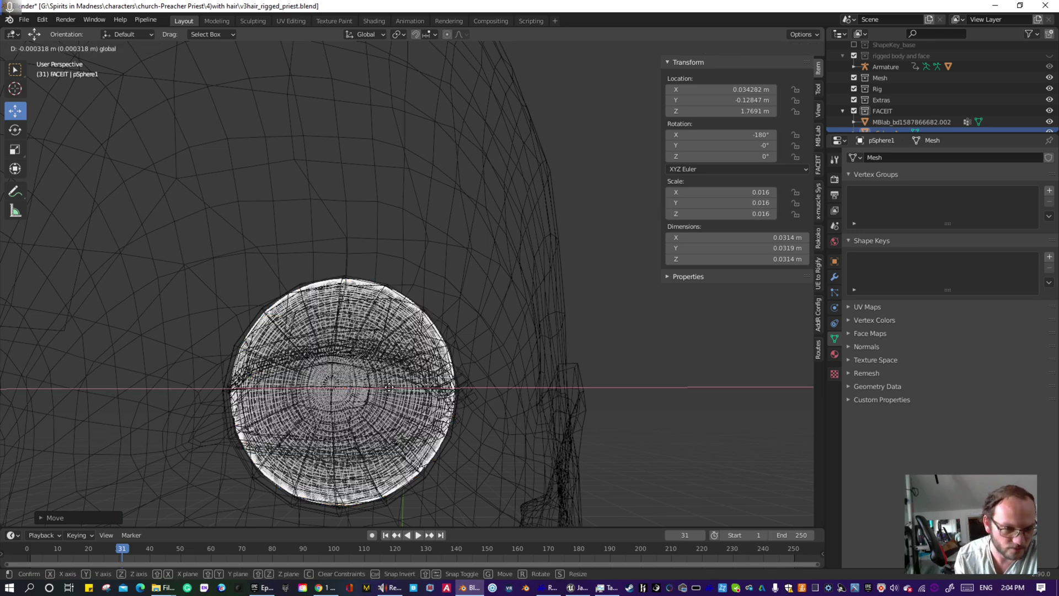
click(386, 386)
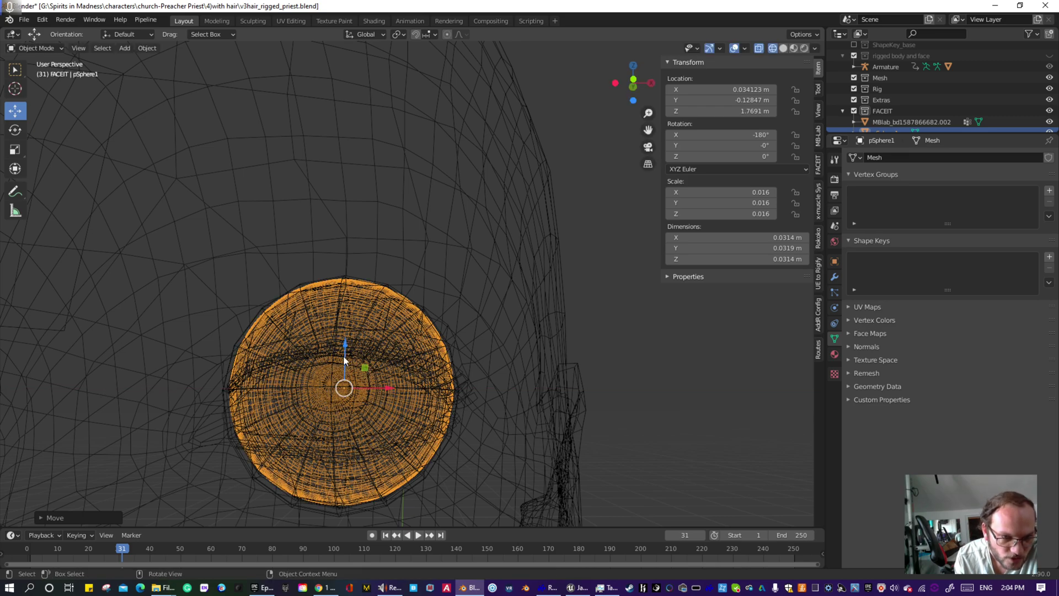
key(g)
key(z)
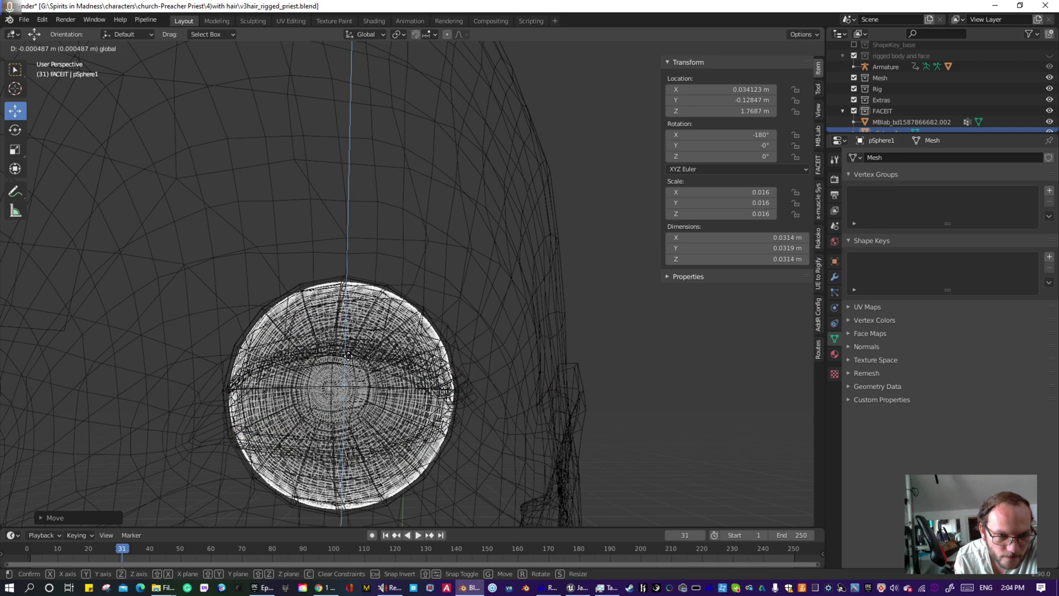
click(478, 391)
middle_drag(478, 390, 354, 403)
drag(582, 376, 570, 375)
drag(526, 332, 525, 330)
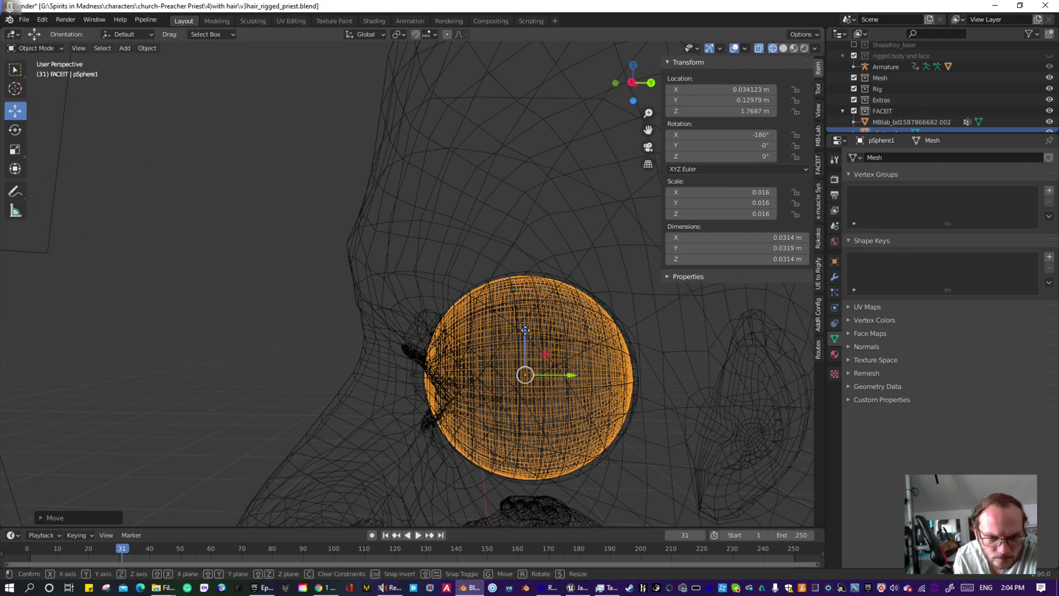
drag(573, 377, 574, 374)
middle_drag(552, 384, 679, 378)
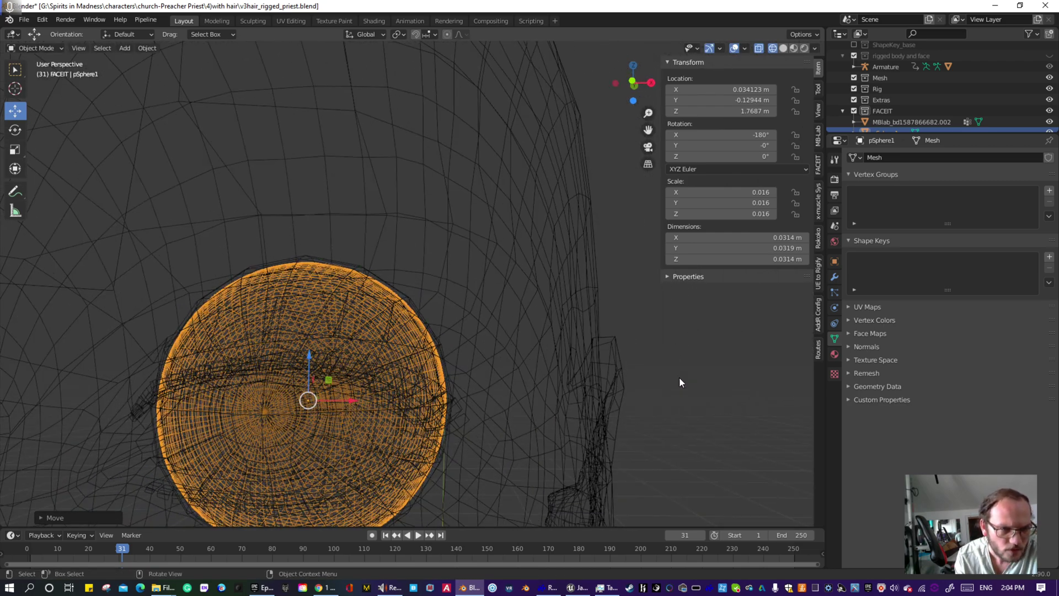
- Increase the eye sphere's scale to 0.0162 on all three axes
click(761, 193)
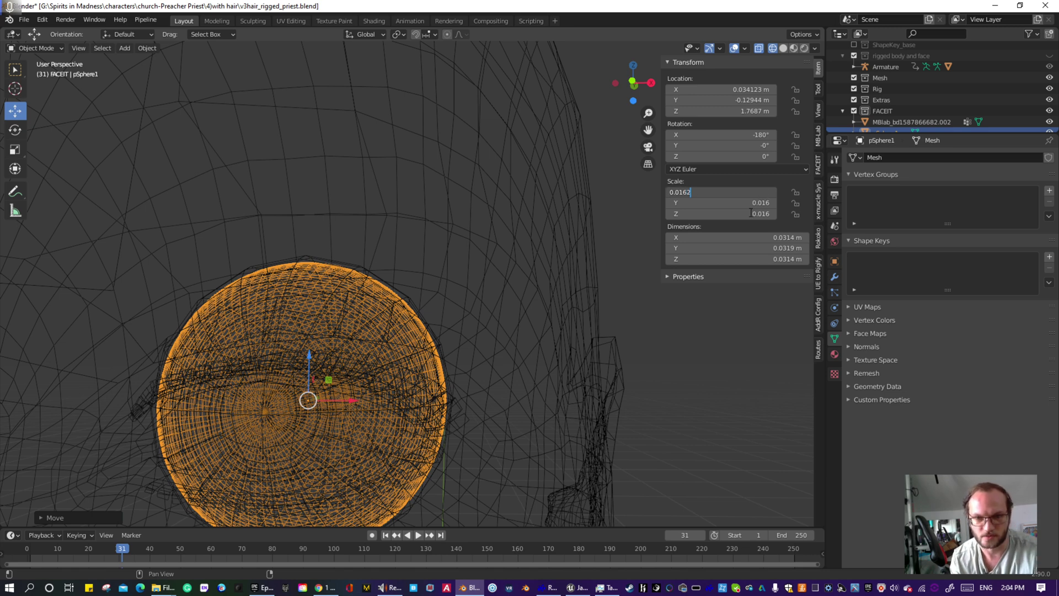
text(2)
key(Return)
click(767, 203)
text(0.0162)
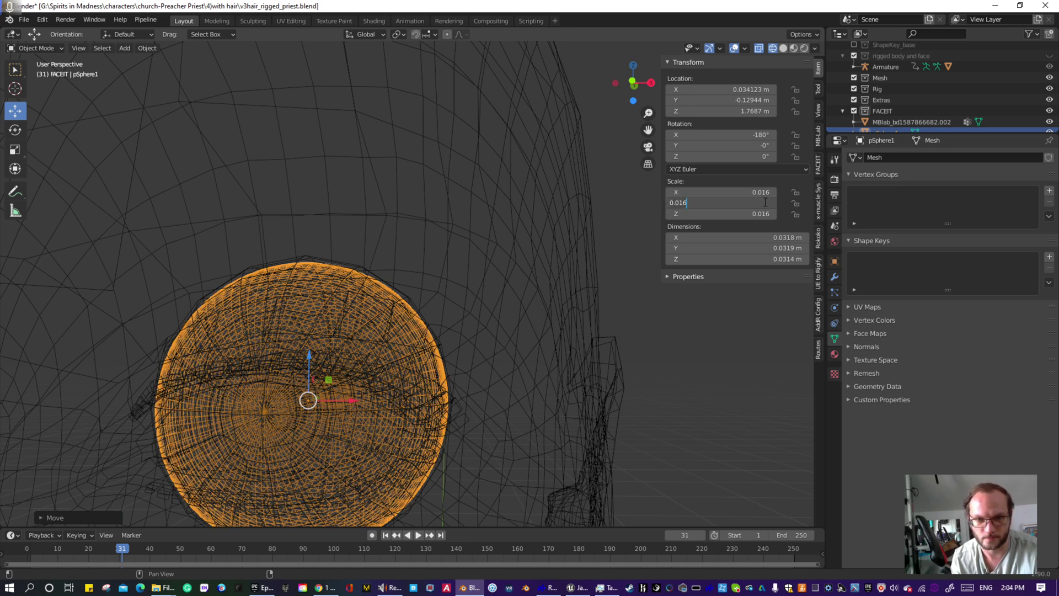
key(Return)
click(767, 214)
text(0.0162)
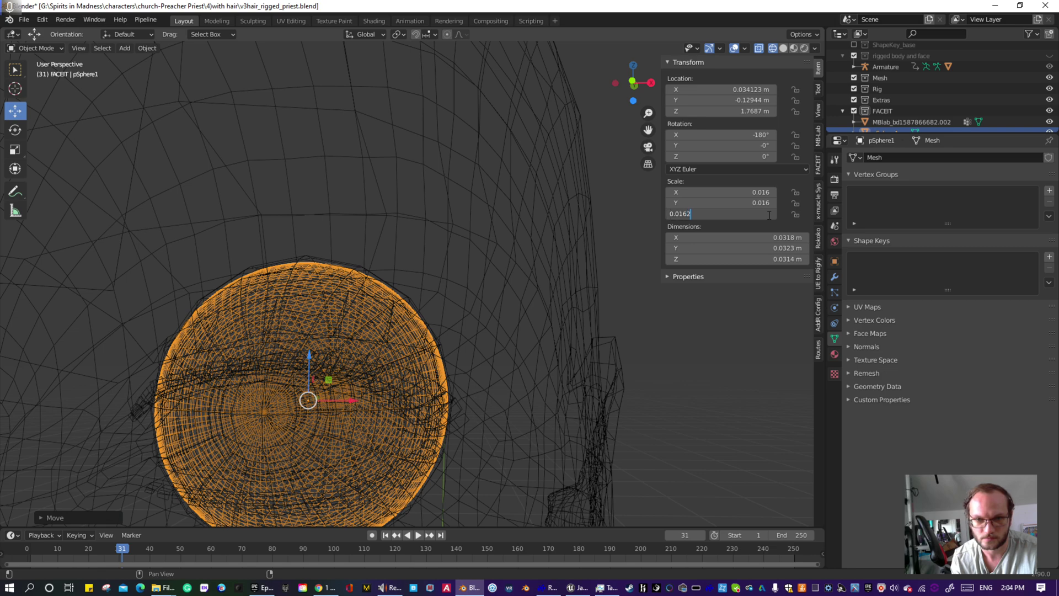
key(Return)
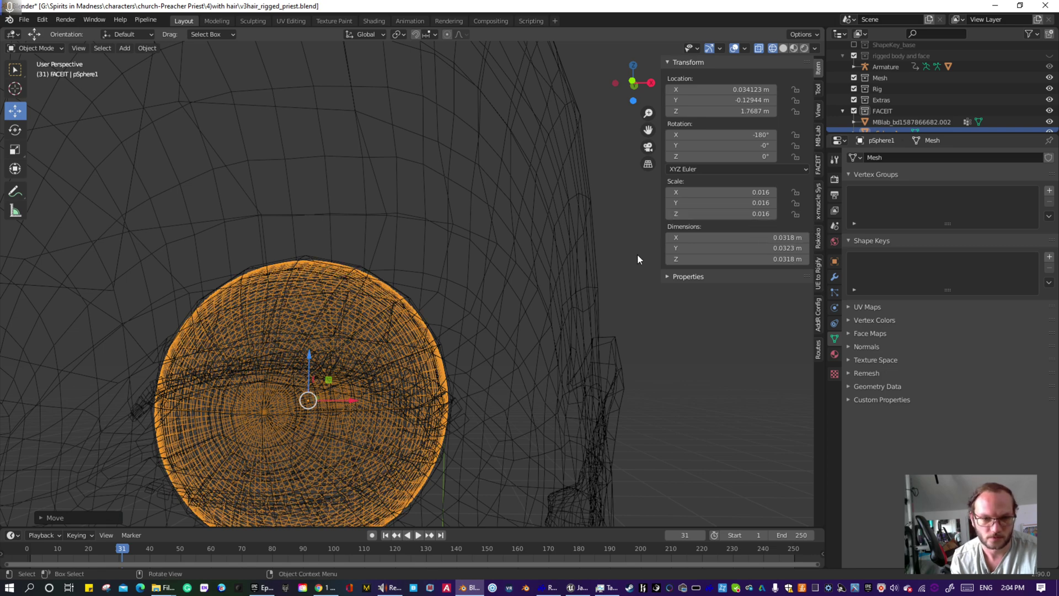
- Set the eye sphere's X scale to 0.0165
scroll(441, 327, down, 3)
middle_drag(441, 327, 460, 320)
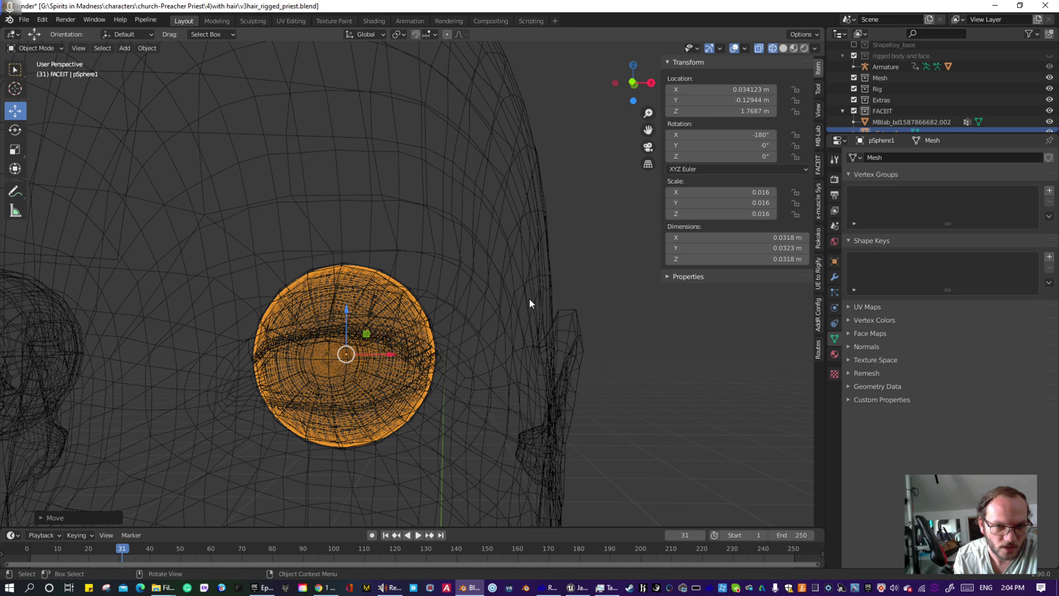
click(767, 192)
text(0.0162)
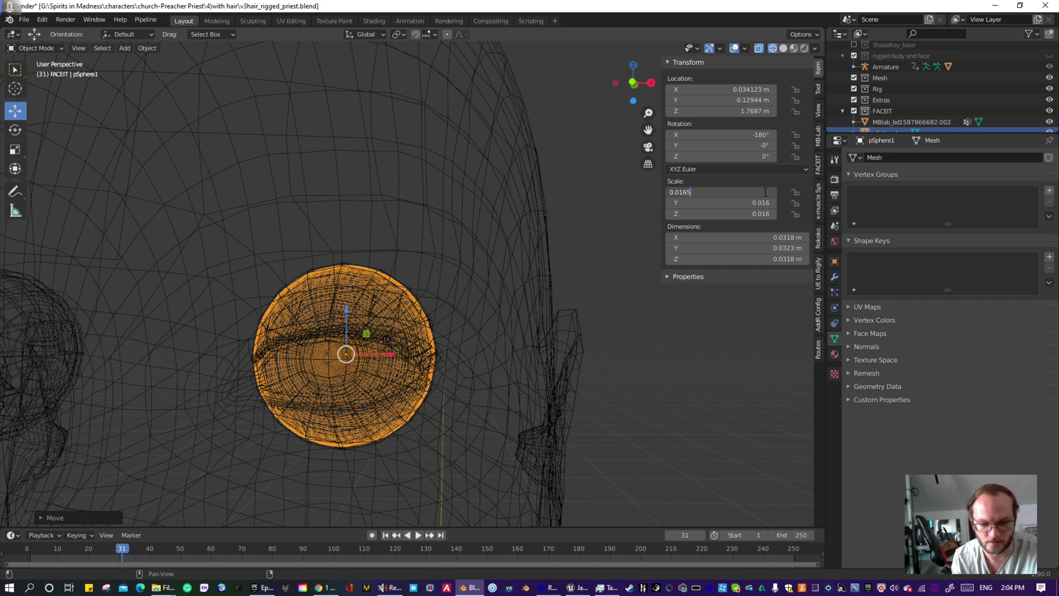
key(Return)
- Set the eye sphere's Y and Z scale to 0.0165, checking the fit in the right side view
key(KP_3)
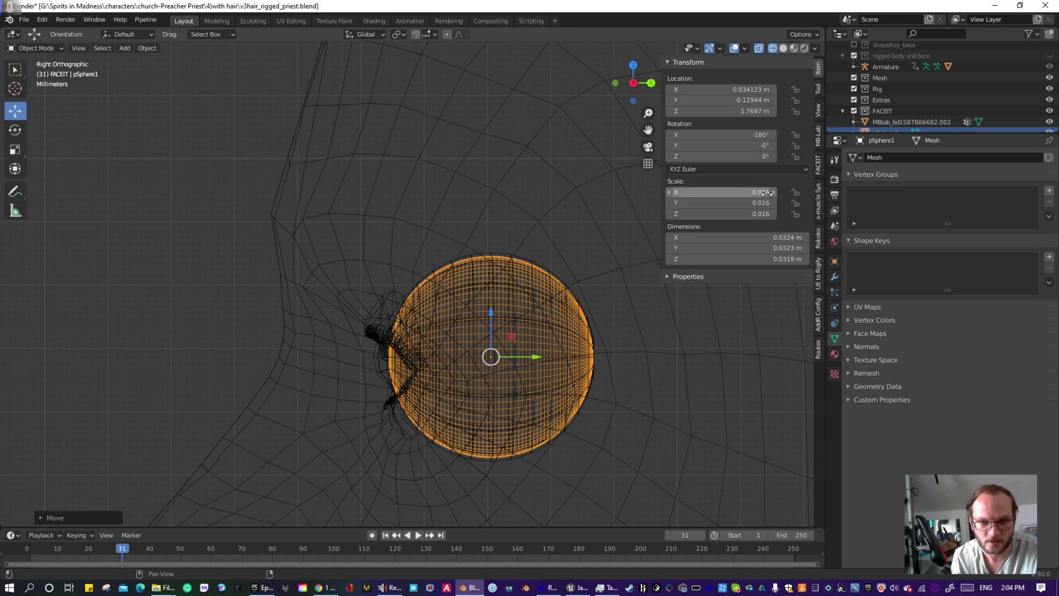
click(759, 202)
text(0.0162)
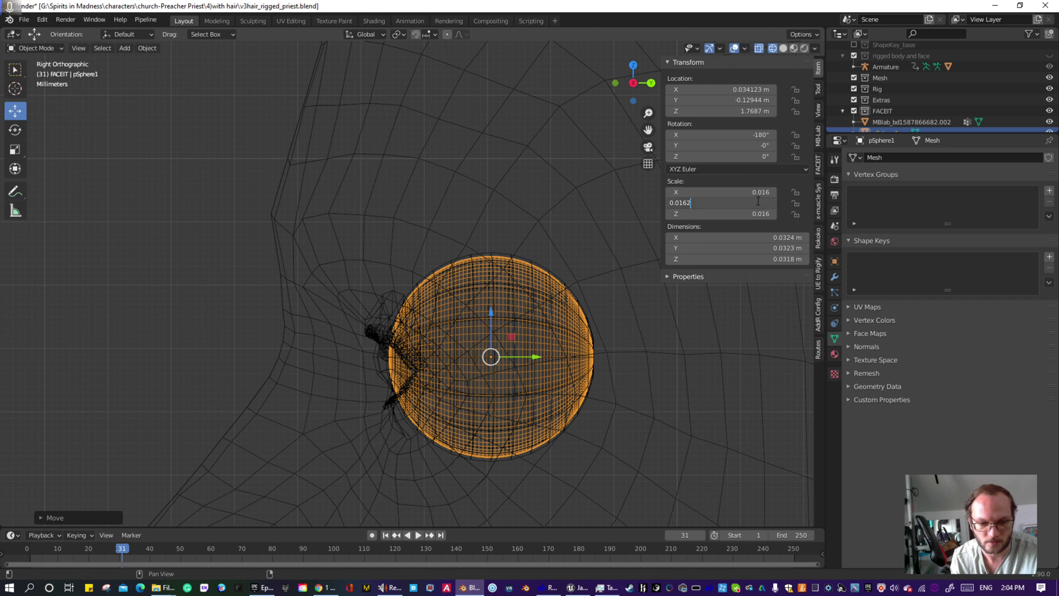
key(Return)
click(765, 192)
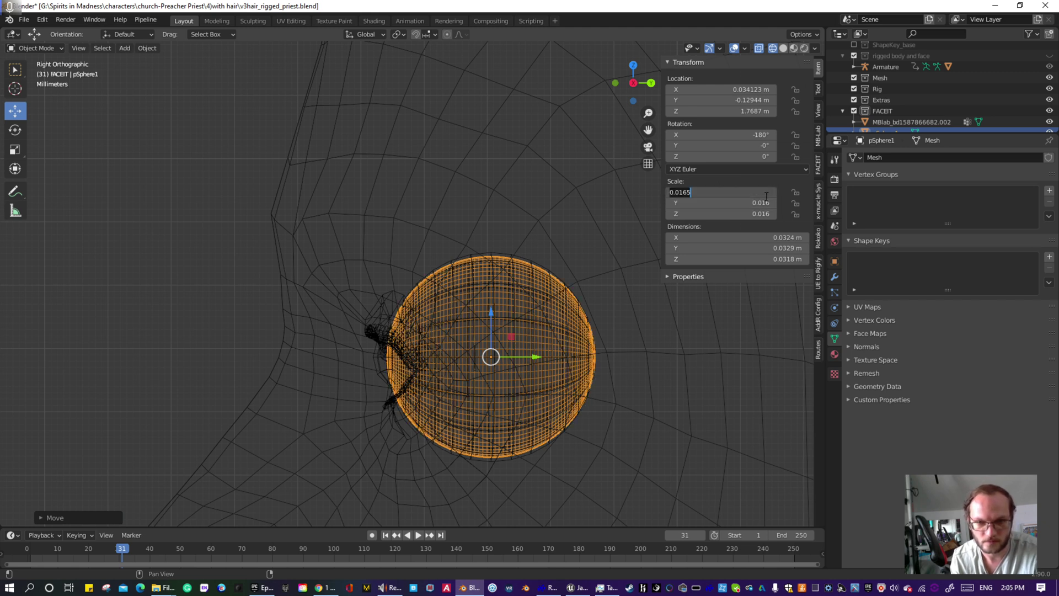
text(0.0165)
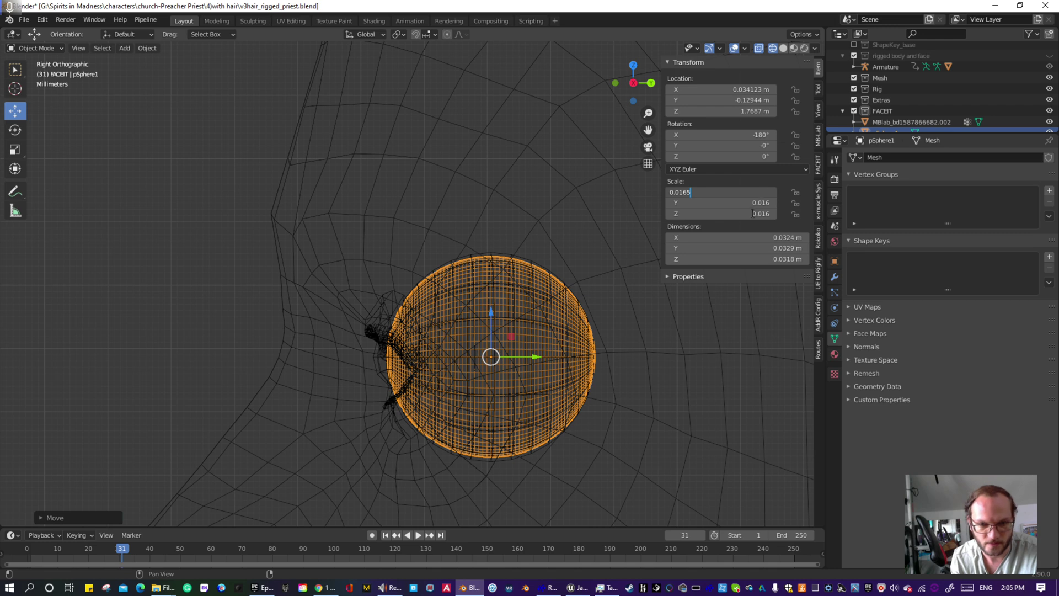
key(Return)
click(765, 214)
text(0.0162)
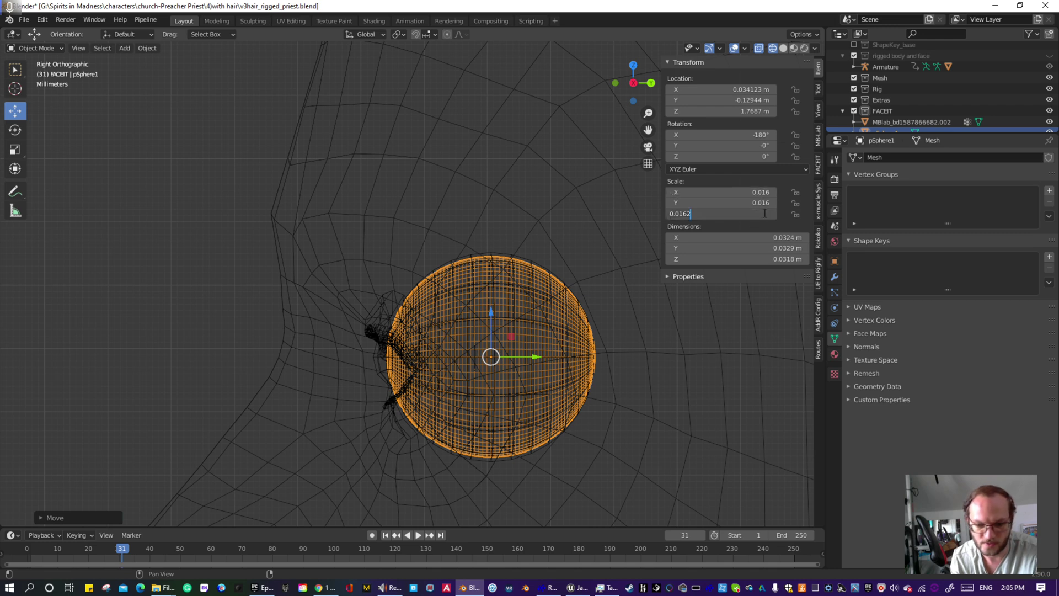
text(2)
key(Return)
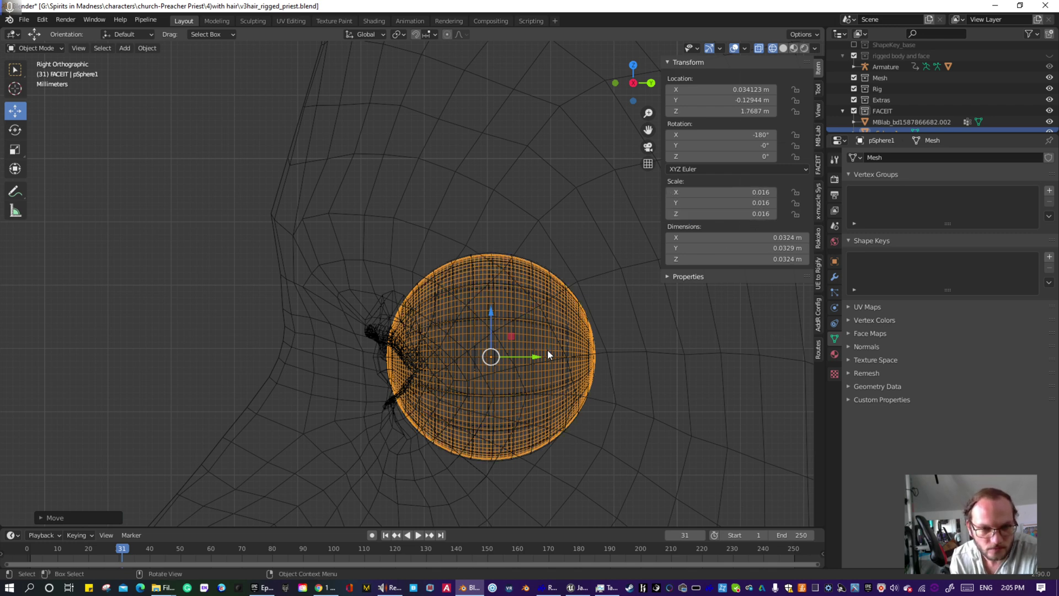
- Nudge the sphere to about X 0.0344 m and Z 1.7688 m, and show the face in rendered shading
scroll(548, 350, up, 2)
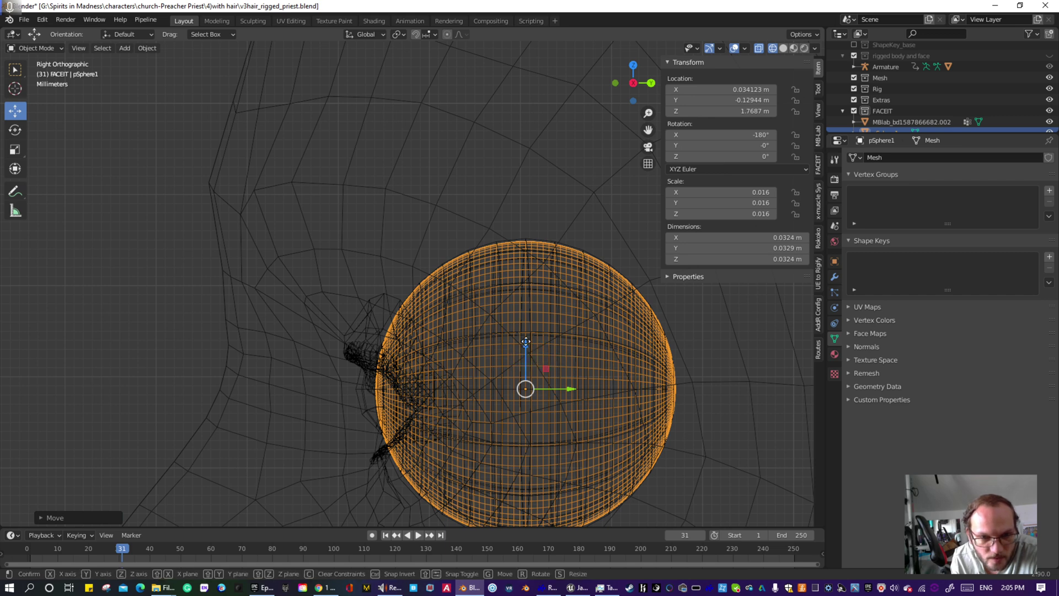
drag(529, 341, 527, 340)
middle_drag(530, 345, 667, 337)
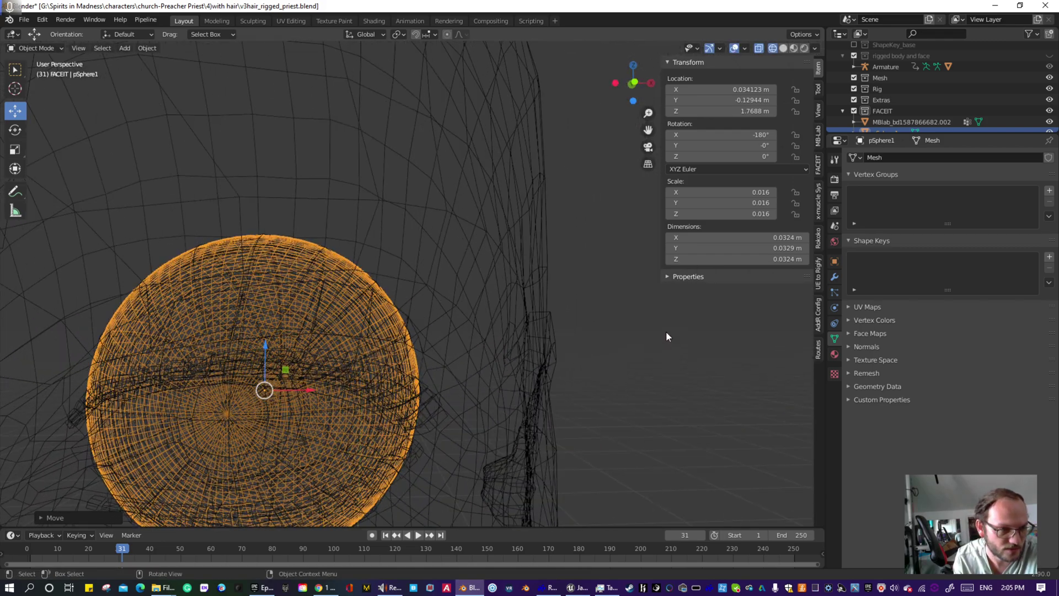
scroll(333, 369, down, 2)
middle_drag(323, 390, 333, 385)
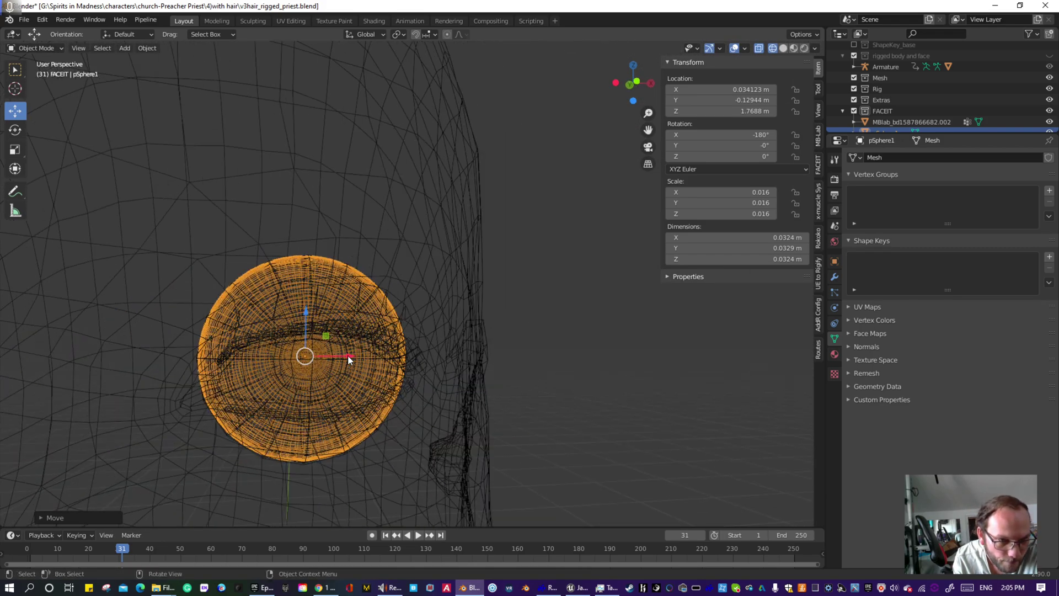
drag(347, 355, 351, 357)
scroll(436, 249, down, 5)
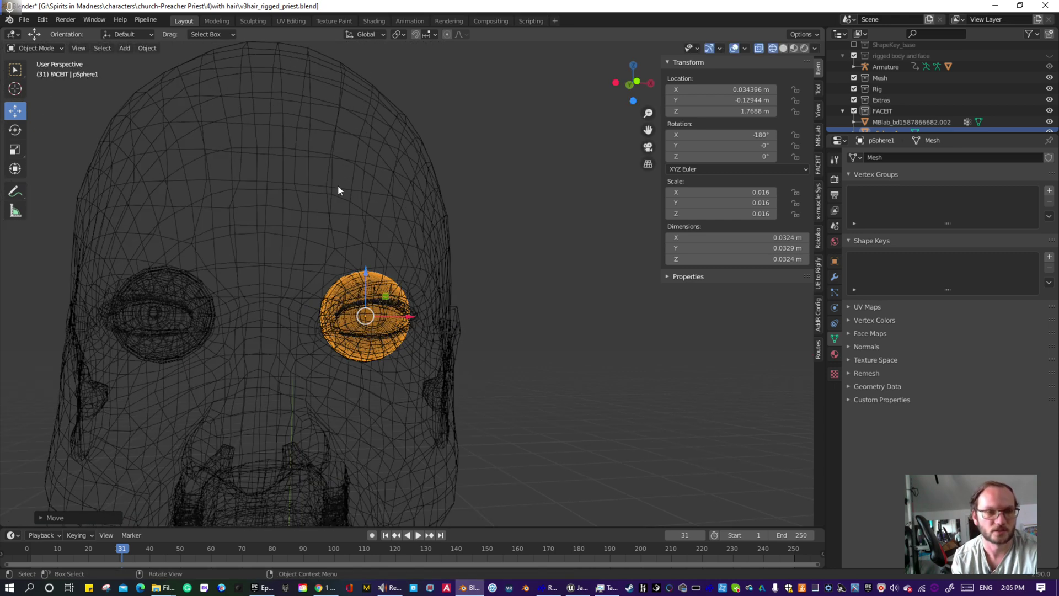
click(801, 48)
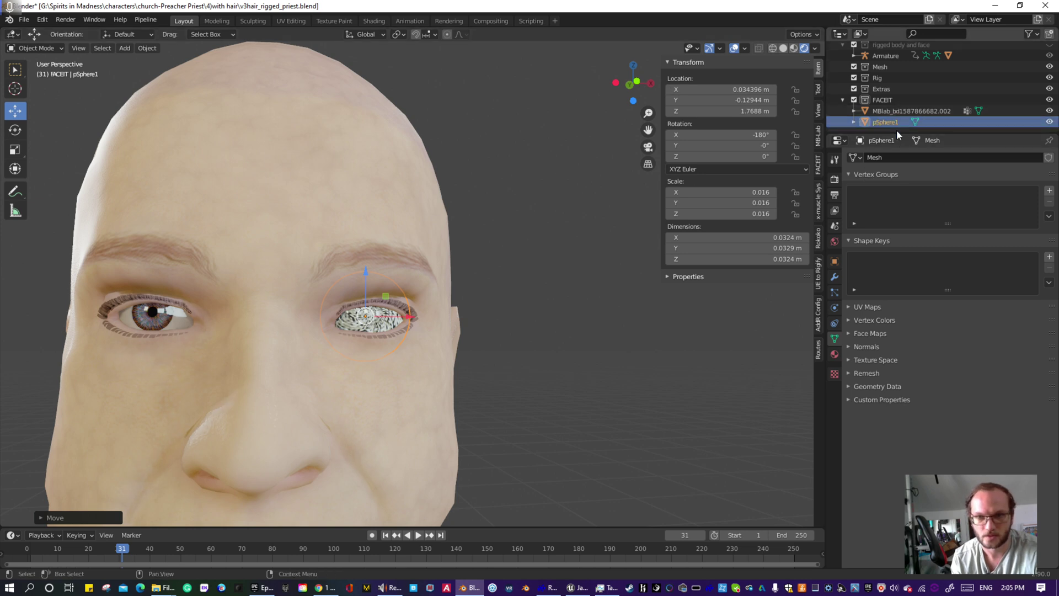
- Enlarge the outliner and rename the pSphere1 object to left_eye
drag(899, 132, 902, 297)
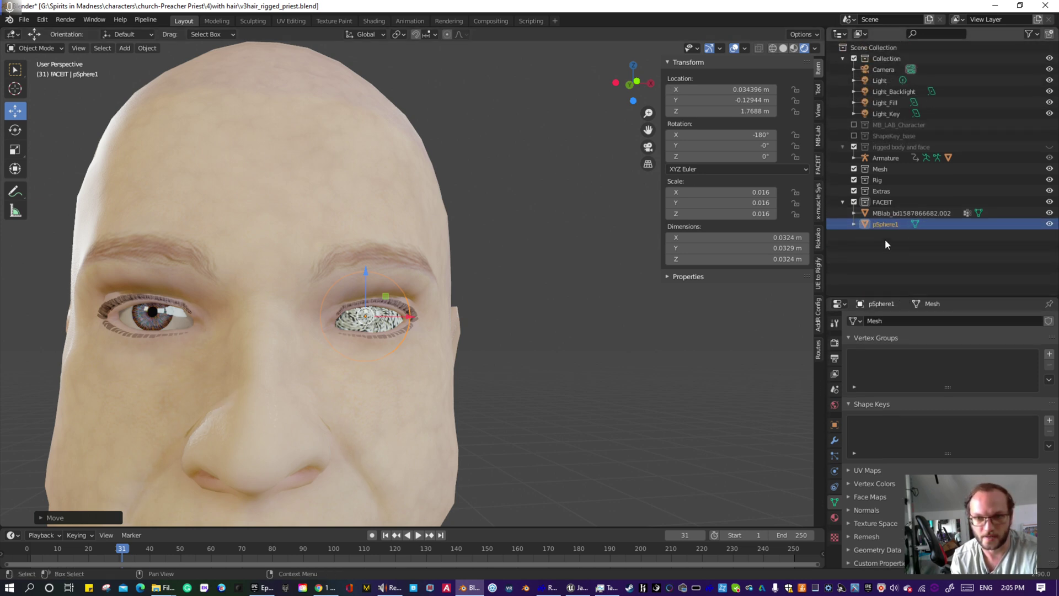
double_click(898, 225)
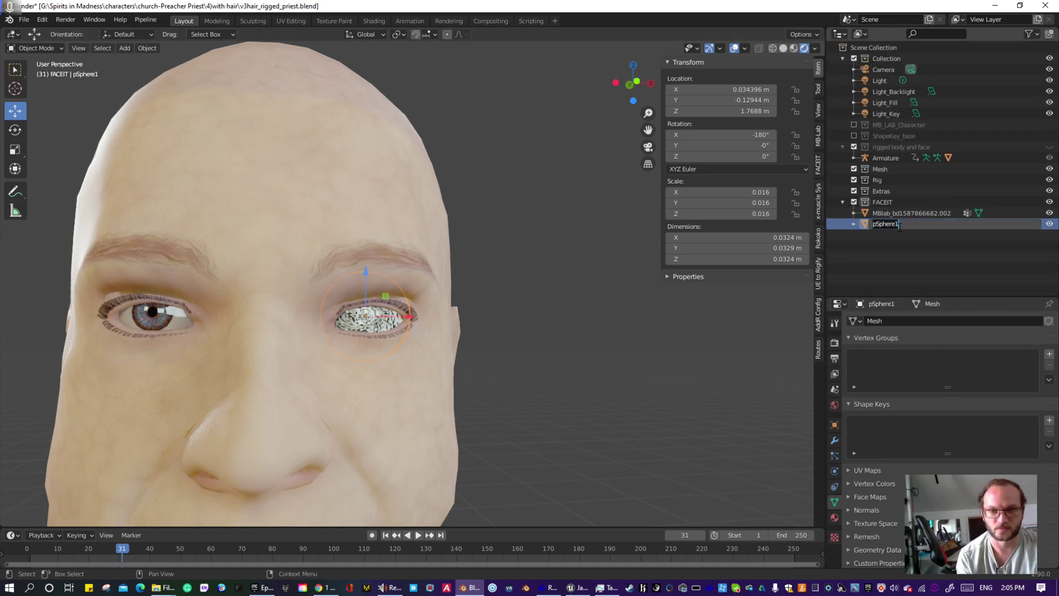
key(BackSpace)
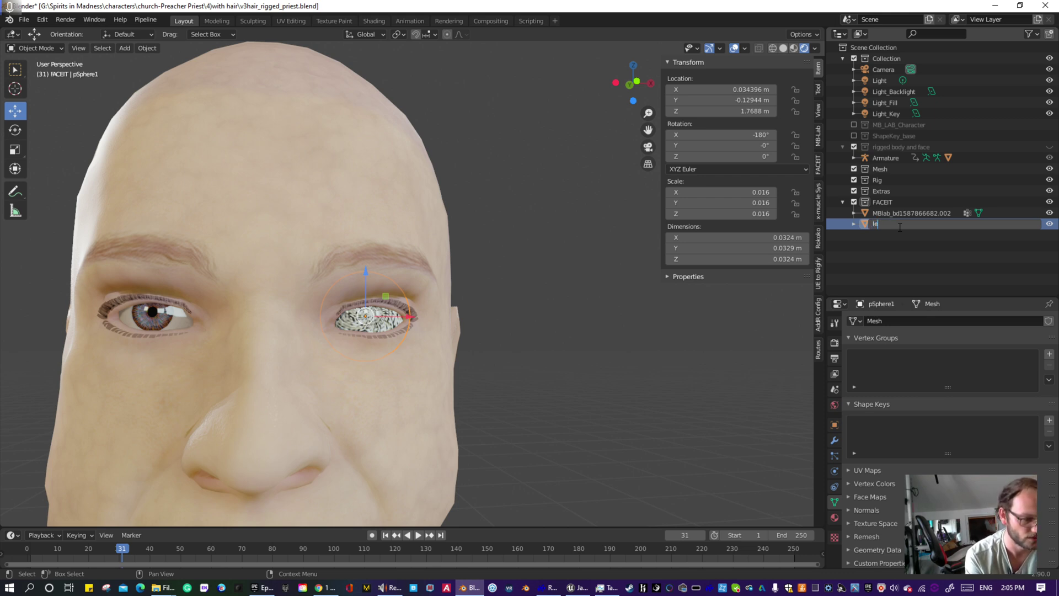
text(left_eye)
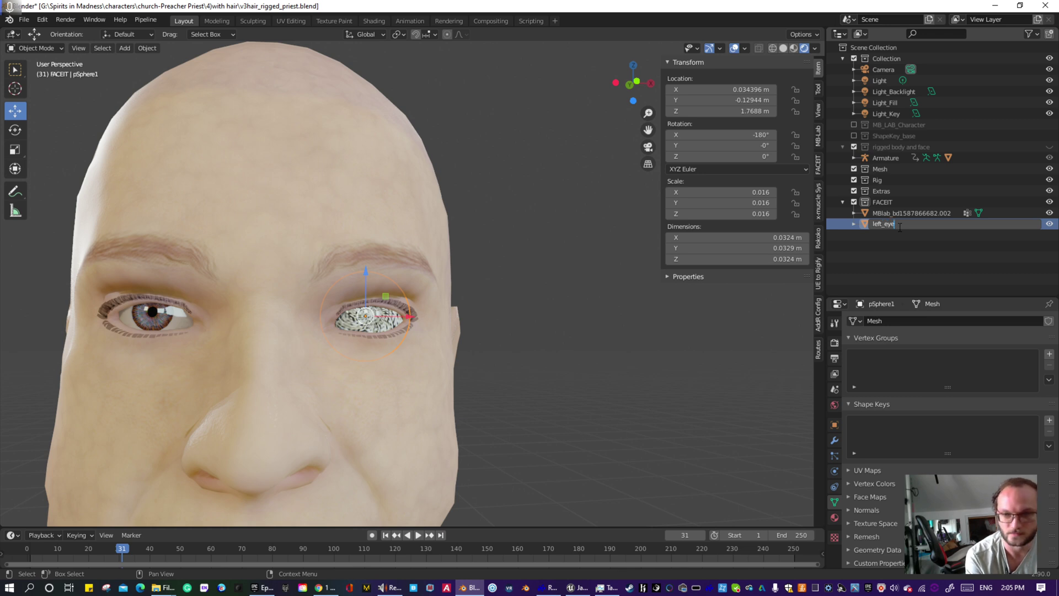
key(Return)
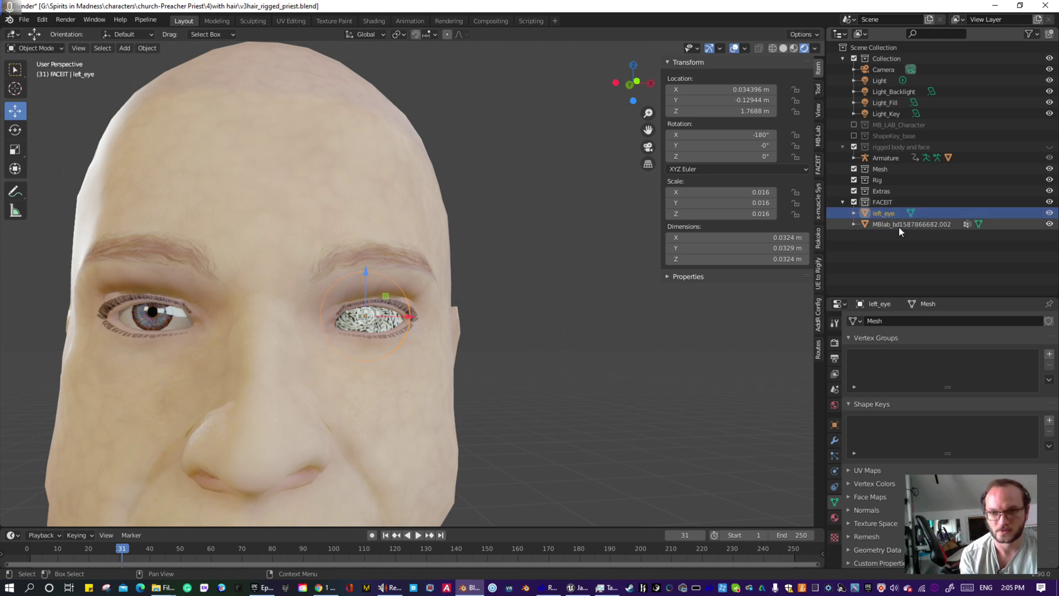
- Copy and paste the left_eye object, and move the copy along X into the character's right eye socket
right_click(875, 214)
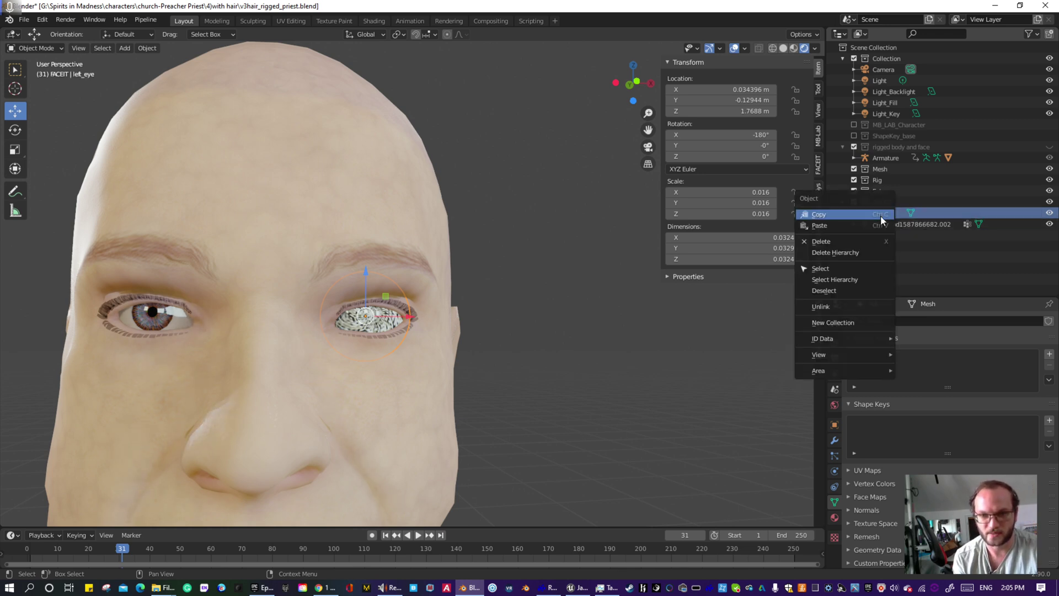
click(946, 259)
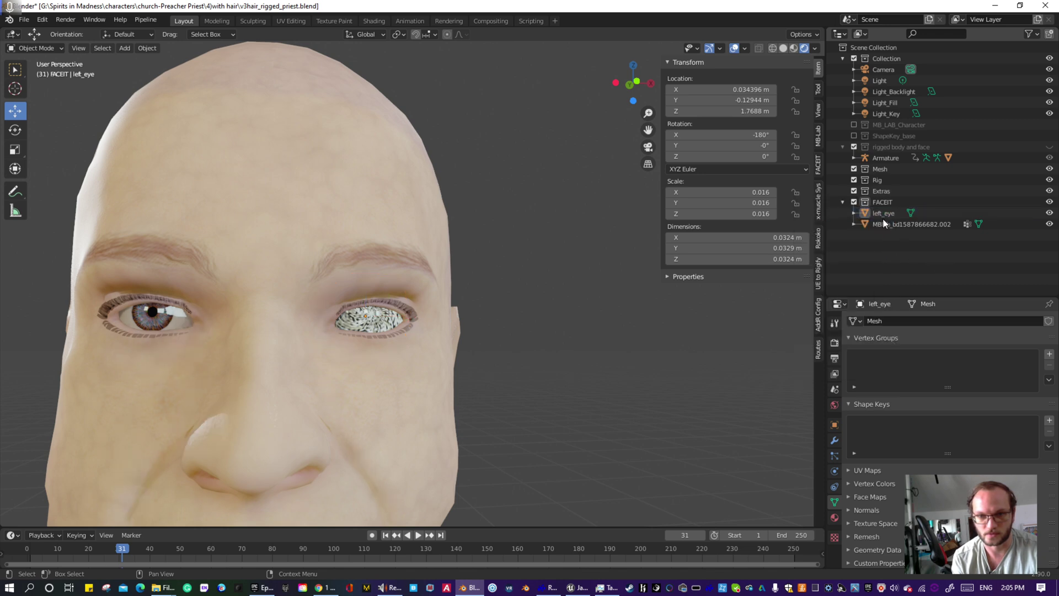
click(881, 213)
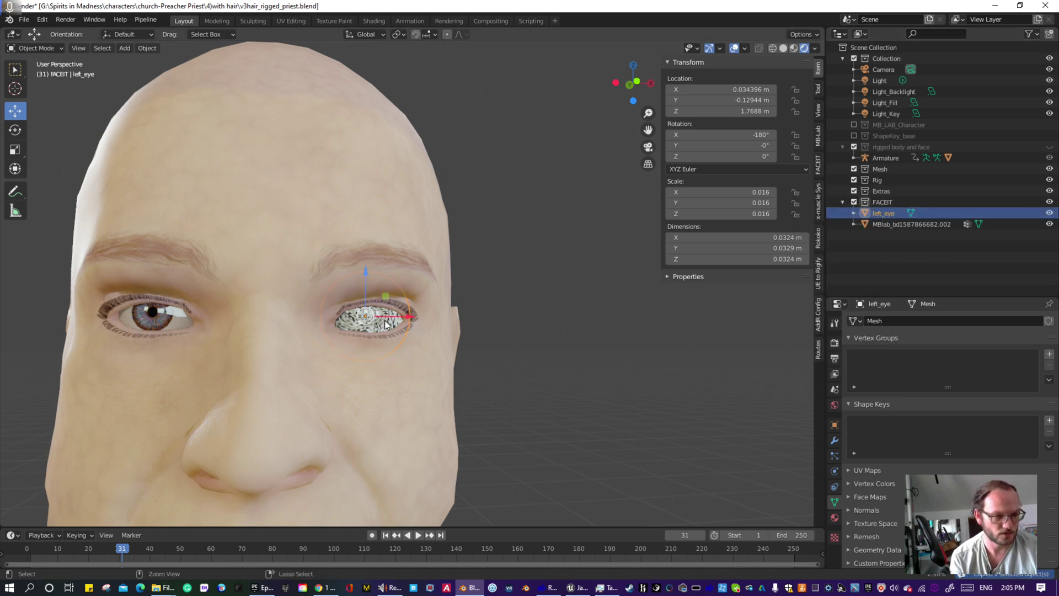
key(ctrl+v)
drag(401, 319, 209, 299)
scroll(371, 352, up, 4)
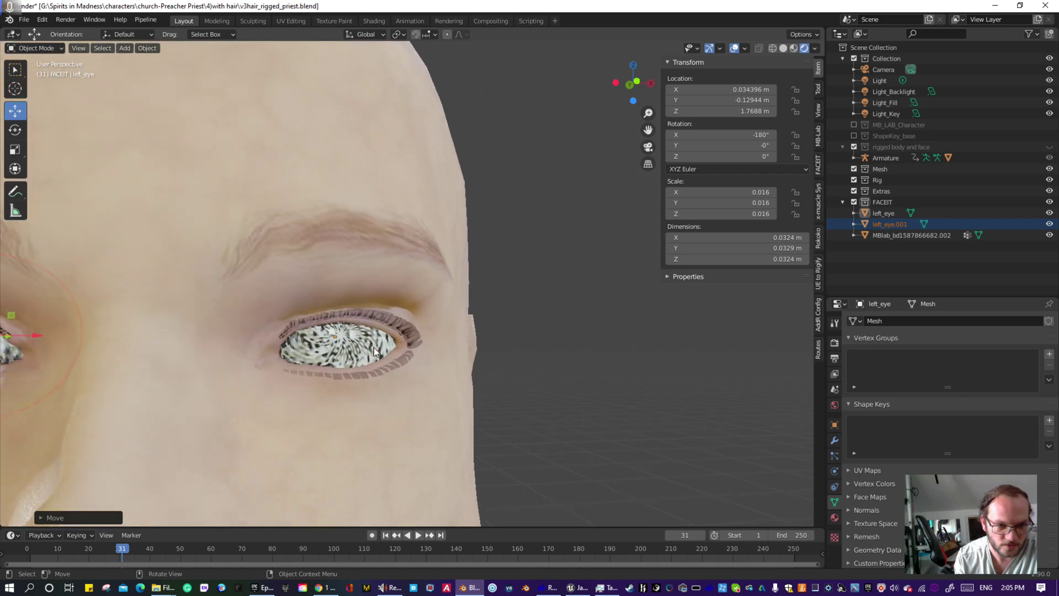
- Select left_eye.001, then briefly hide and show it again to check which eye socket it occupies
click(375, 357)
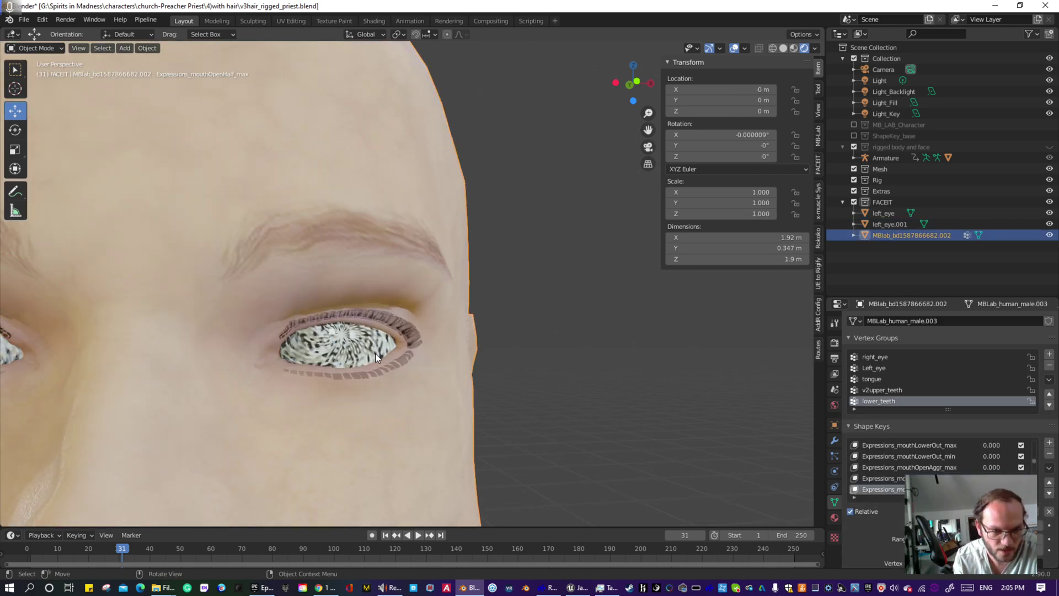
click(876, 223)
click(1047, 222)
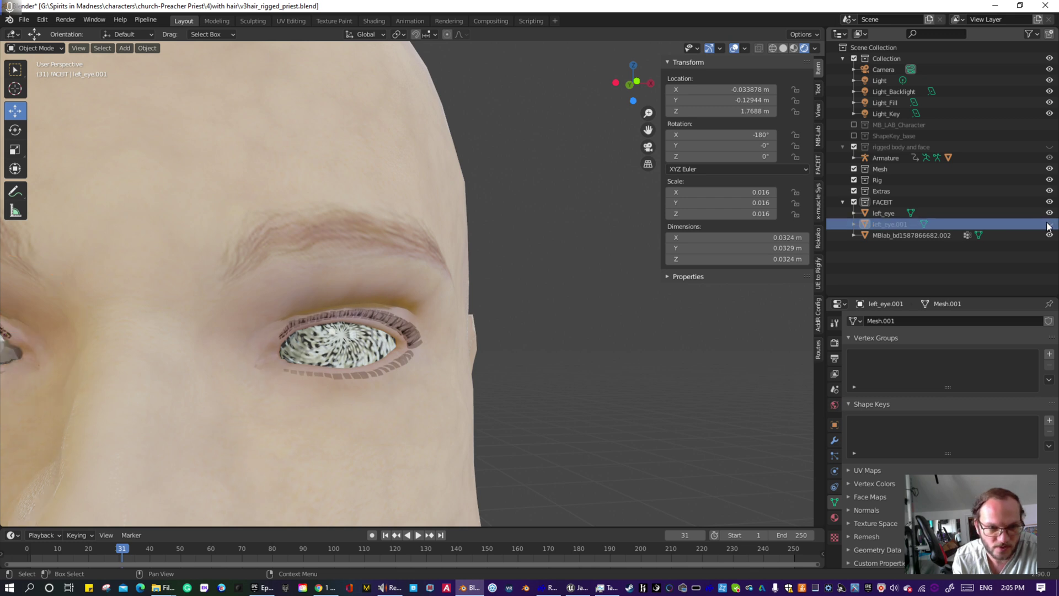
click(1047, 223)
- Select the left_eye object and toggle its visibility to compare its socket with and without the sphere, leaving it shown
click(892, 212)
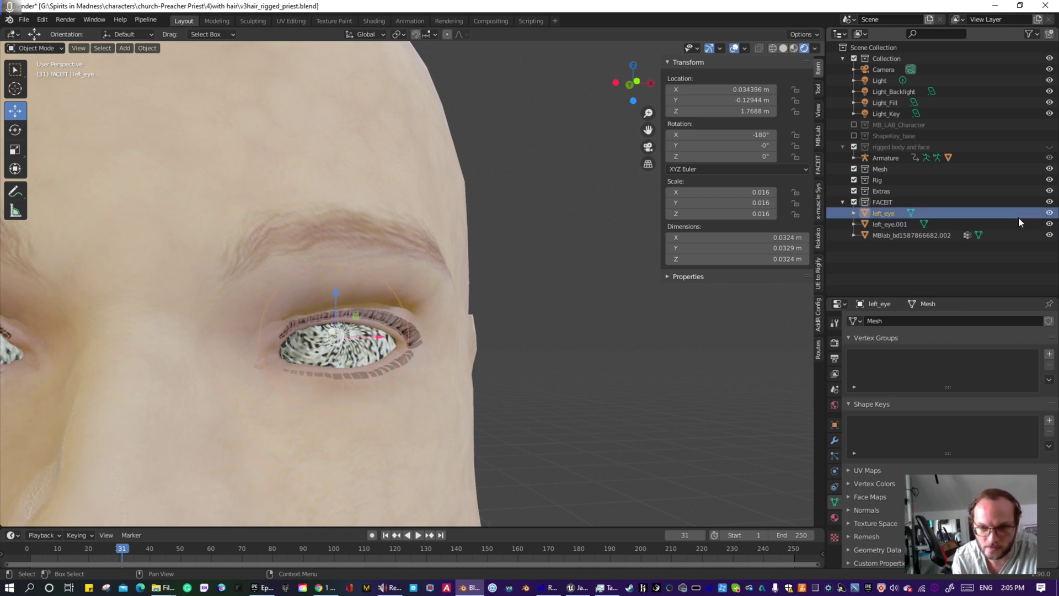
click(1049, 213)
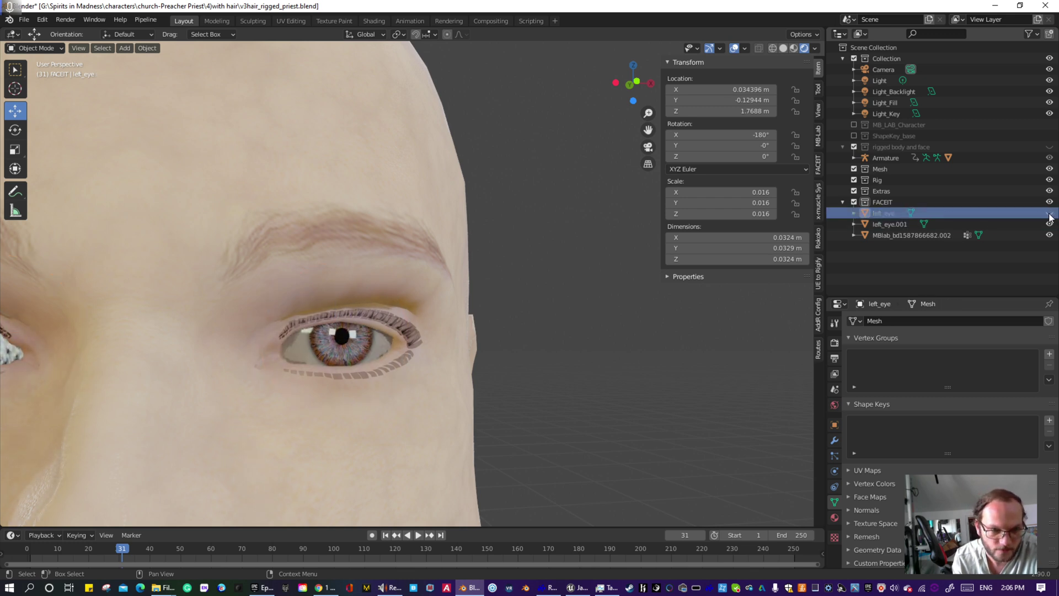
click(1049, 215)
click(1049, 214)
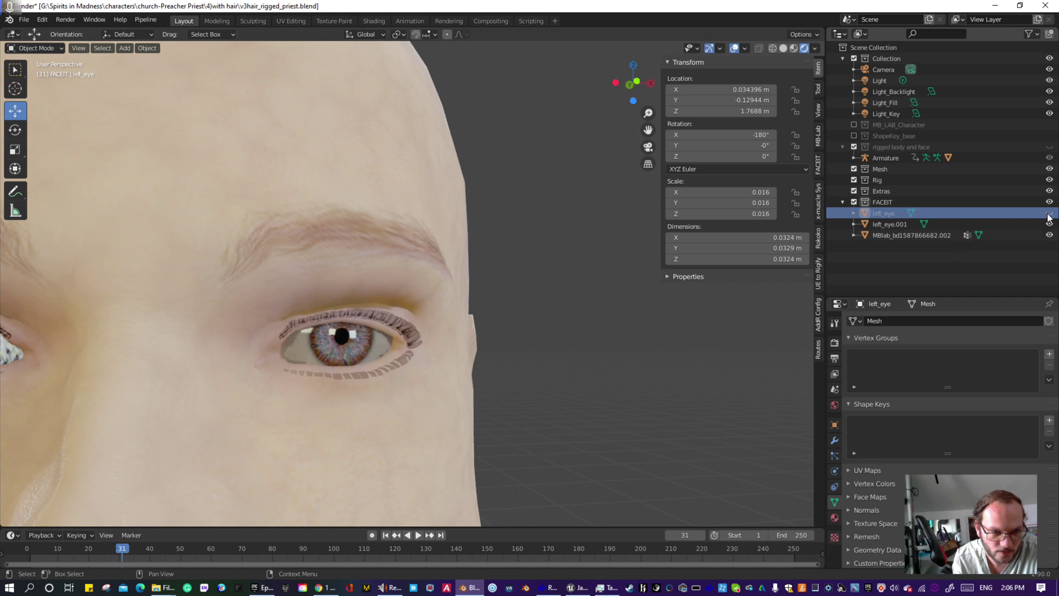
click(1049, 213)
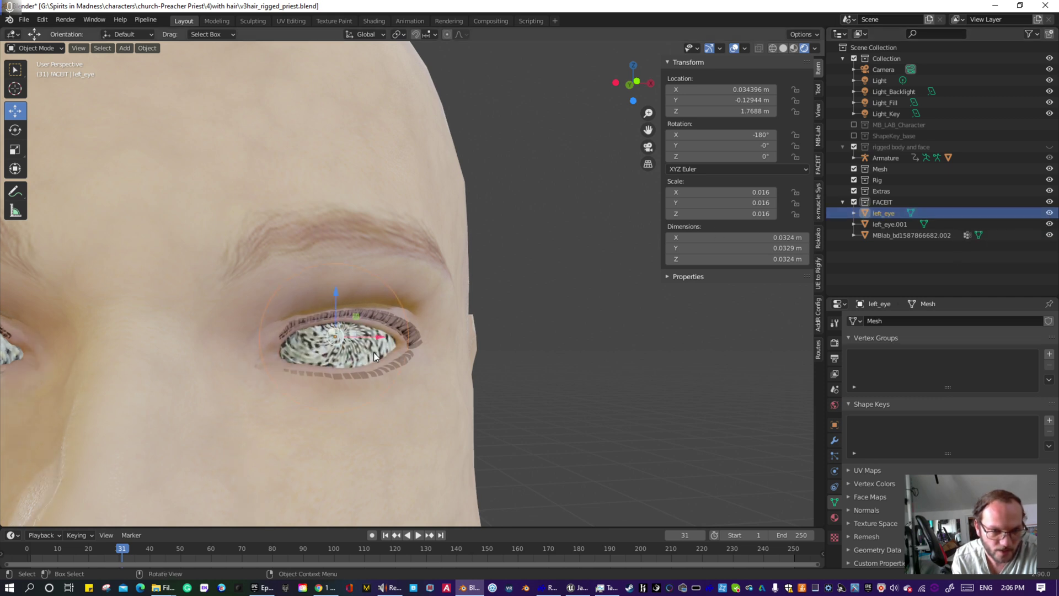
- Lower the left_eye eyeball along Z to about 1.7676 m and check its fit in the socket by toggling its visibility
drag(335, 297, 335, 307)
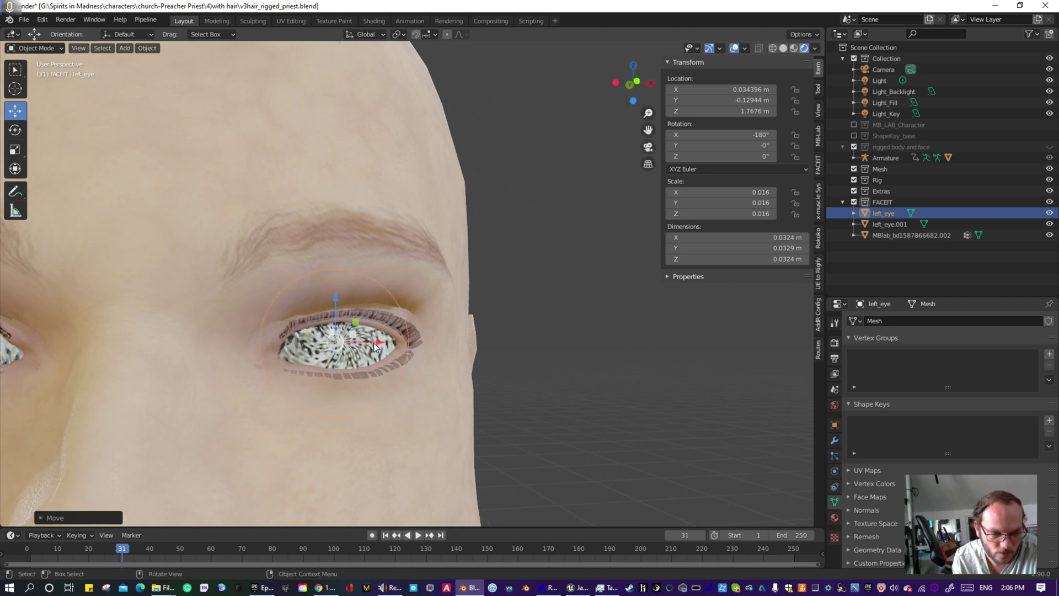
click(1049, 214)
click(1049, 213)
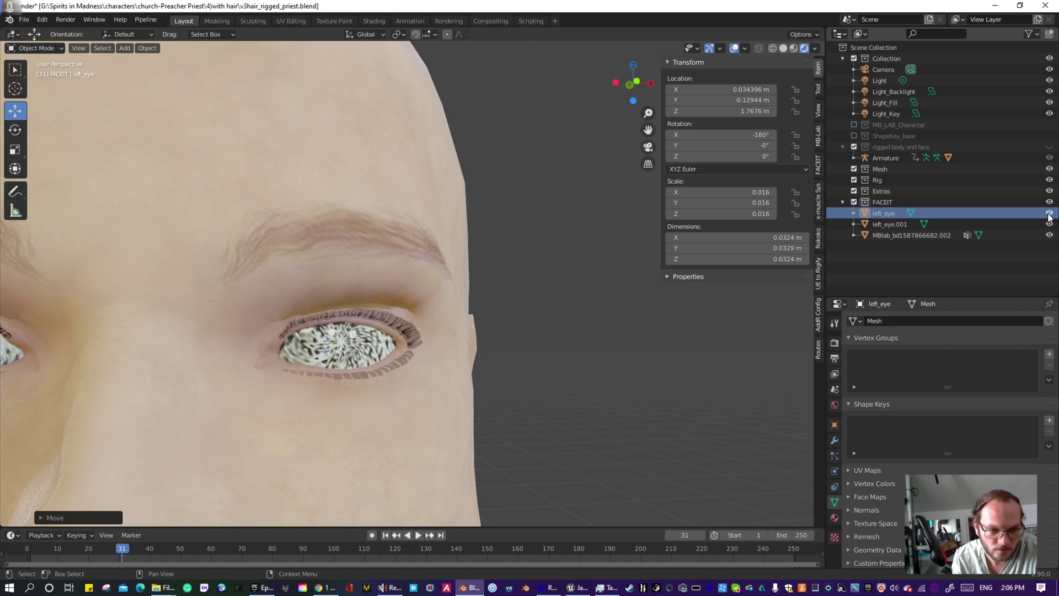
scroll(339, 458, down, 5)
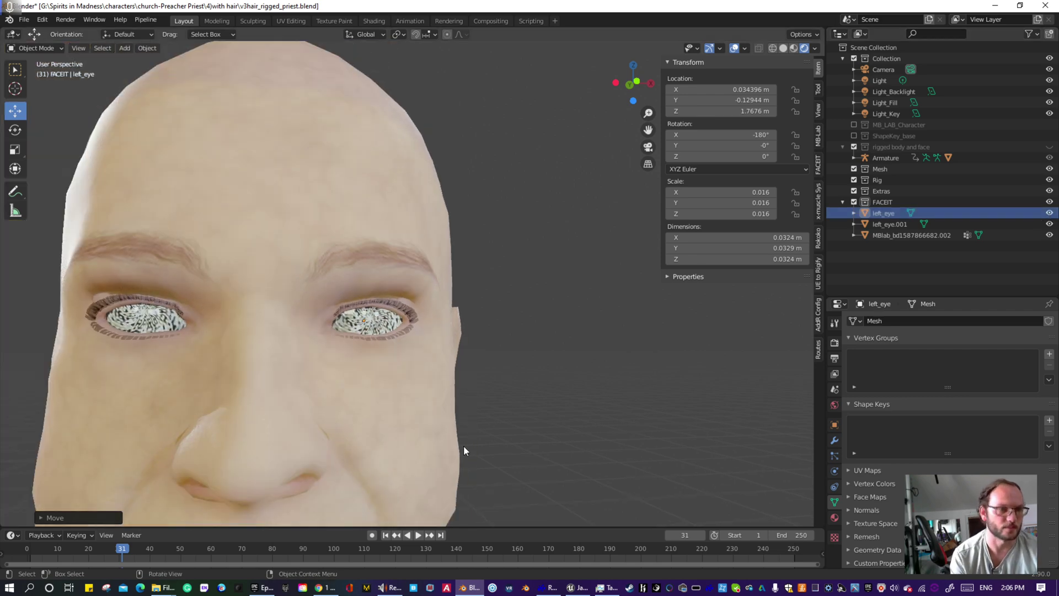
middle_drag(464, 445, 506, 437)
middle_drag(359, 375, 346, 370)
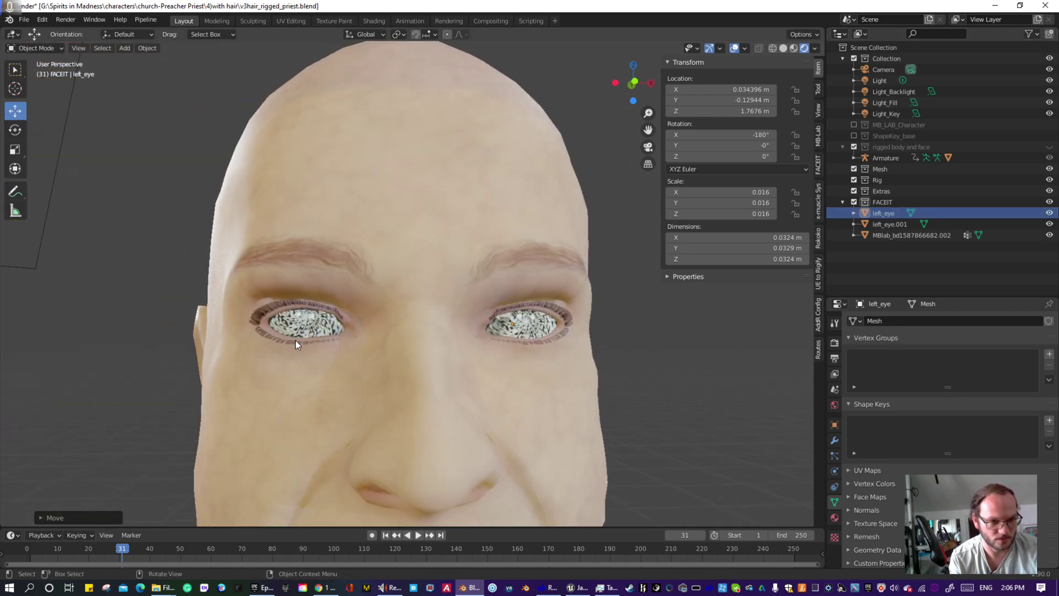
- Lower the left_eye.001 eyeball about 0.001 m along Z in the opposite socket, comparing its fit by toggling its visibility
click(315, 329)
scroll(298, 336, up, 2)
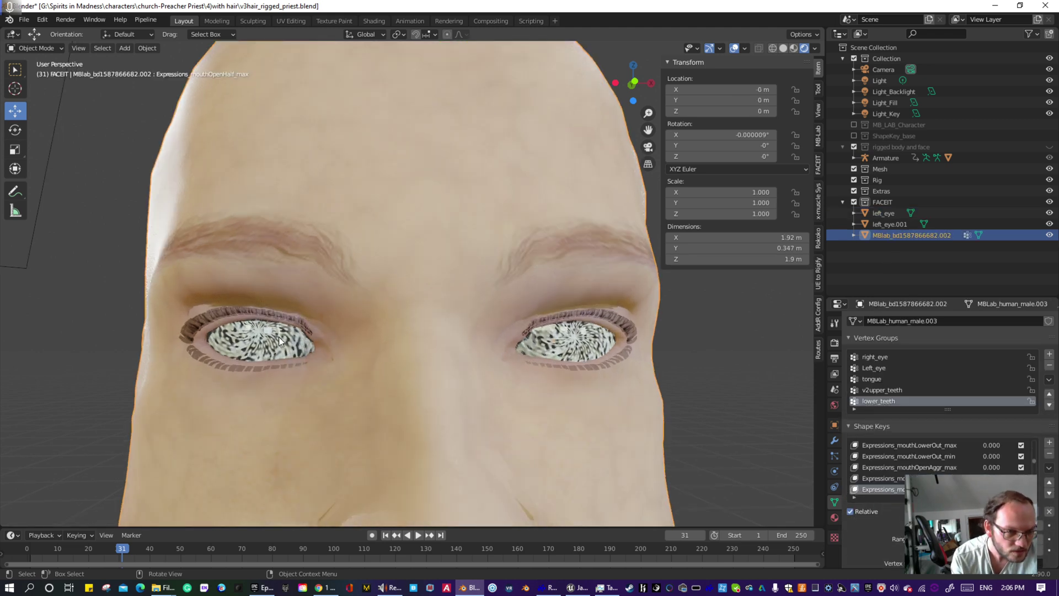
click(272, 346)
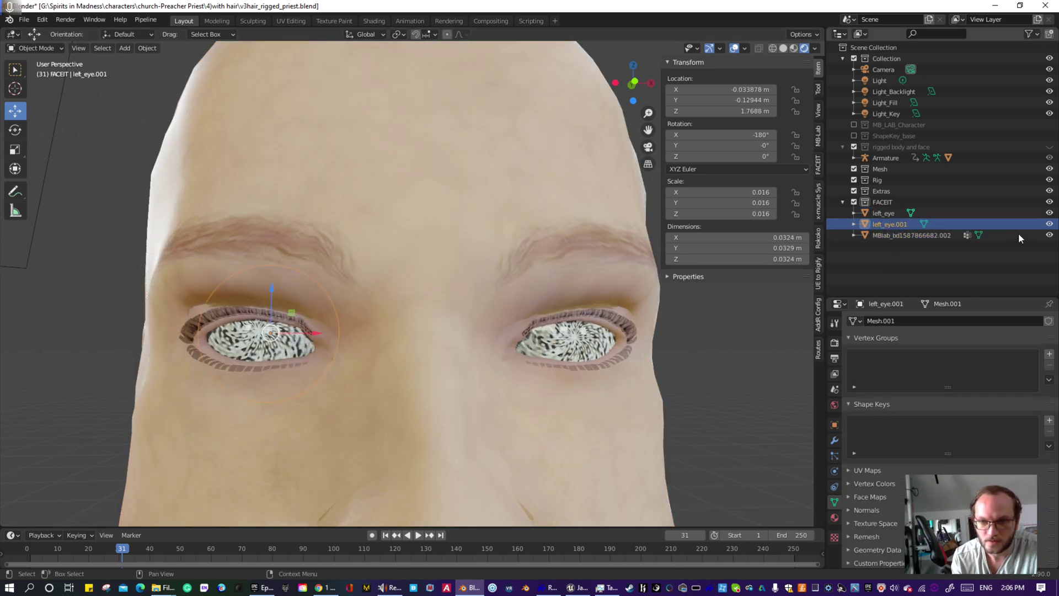
click(1049, 225)
click(1050, 224)
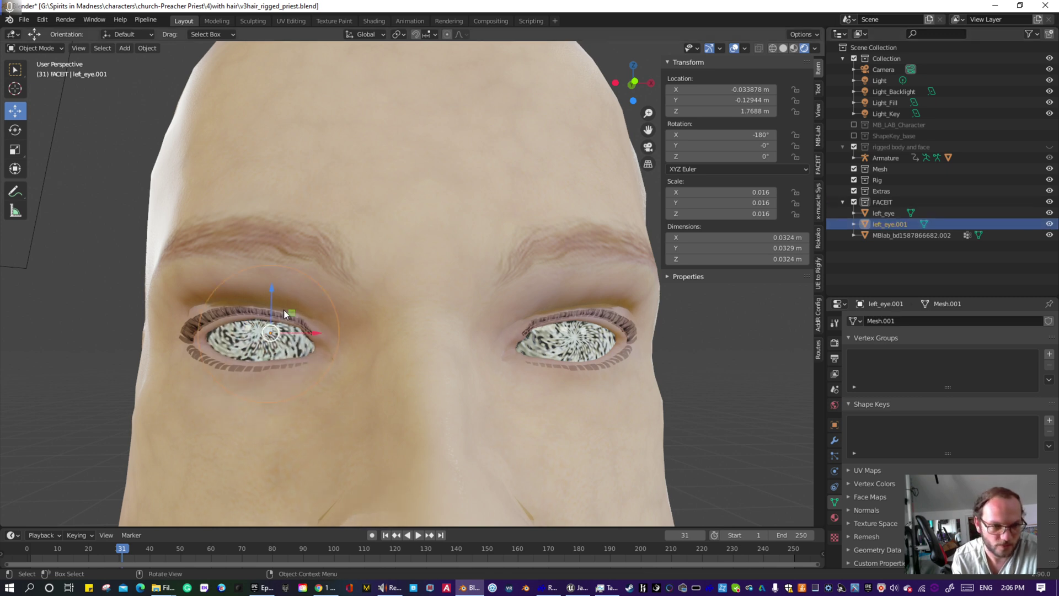
key(g)
key(z)
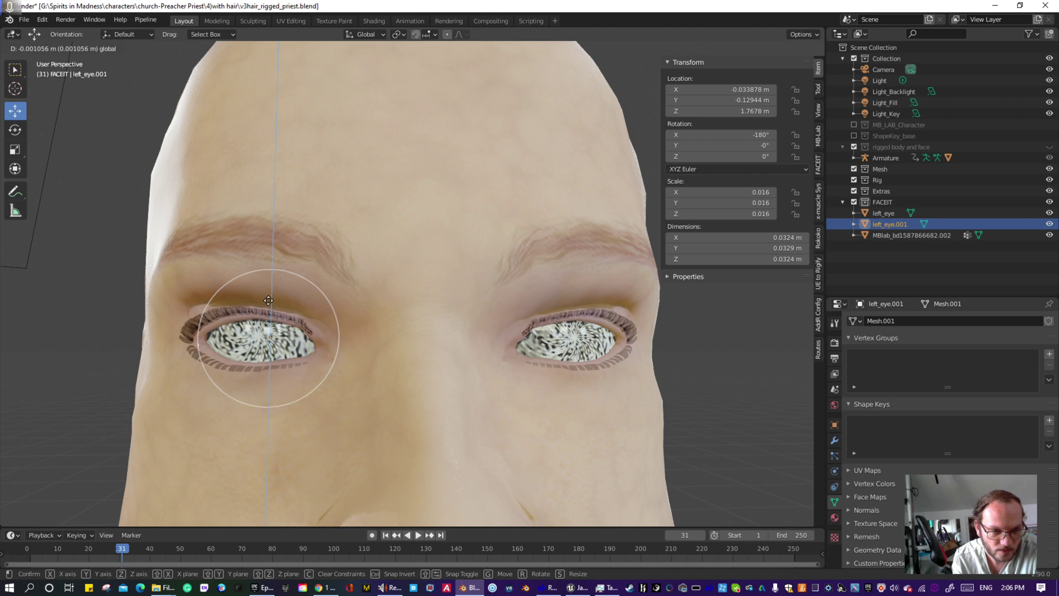
click(269, 303)
click(256, 347)
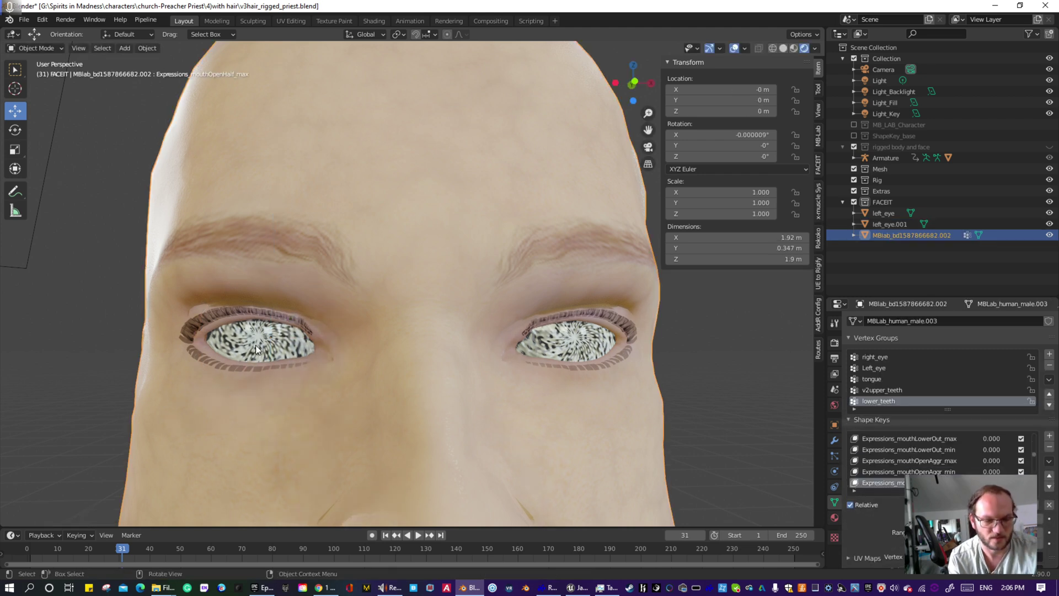
key(Delete)
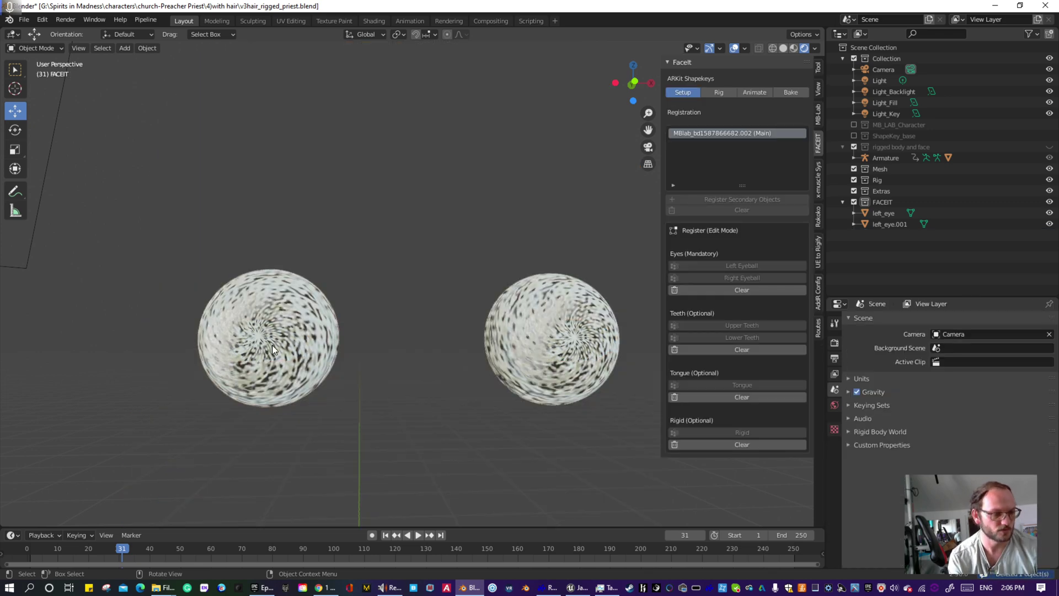
key(ctrl+z)
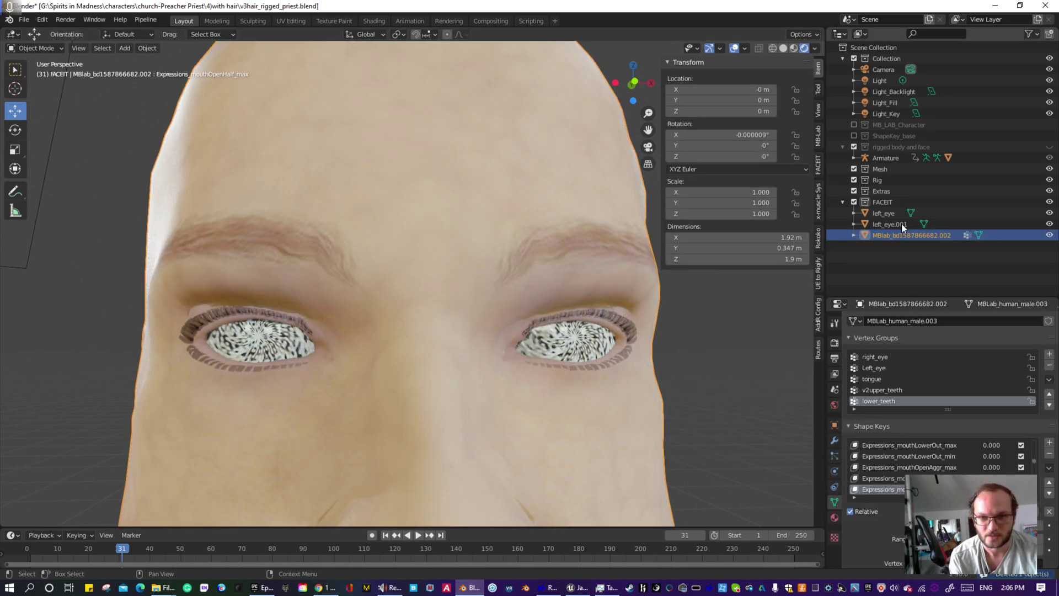
- Replace left_eye.001 with a pasted copy of left_eye, moved about -0.0688 m along X into the opposite socket
click(882, 225)
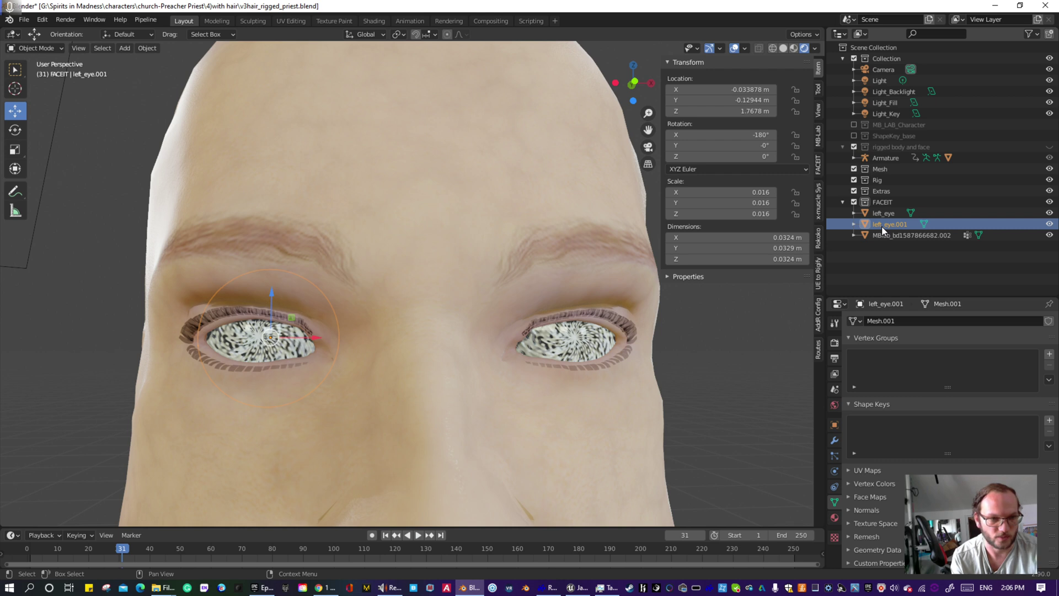
key(Delete)
click(888, 213)
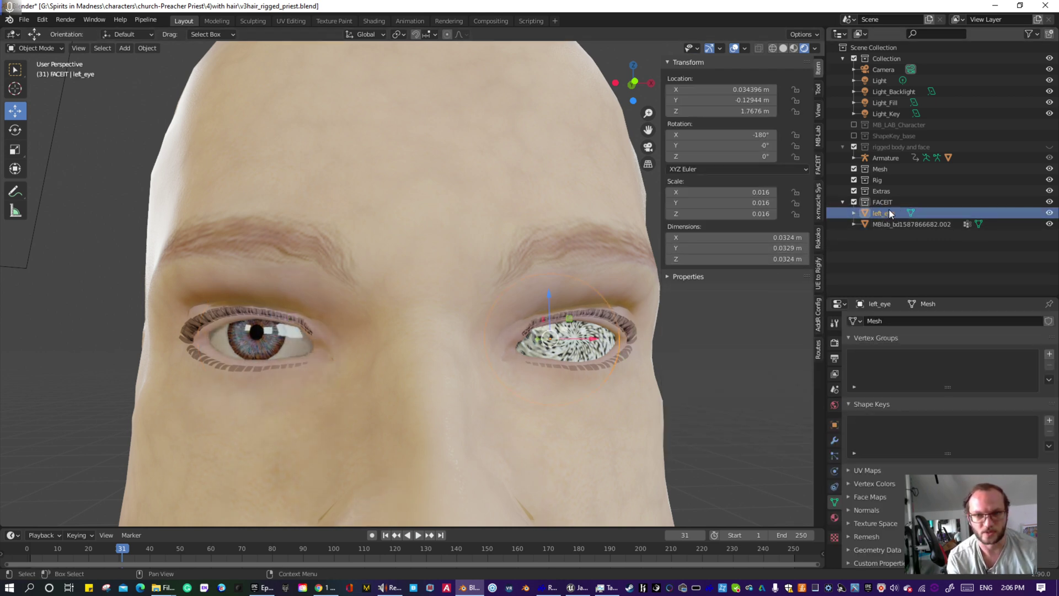
key(ctrl+v)
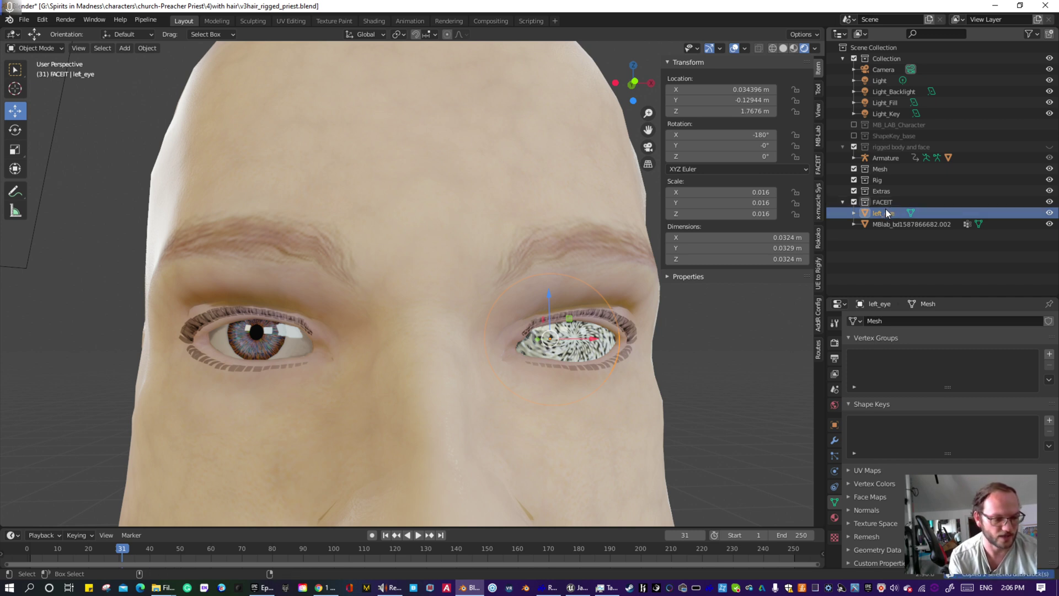
key(g)
key(x)
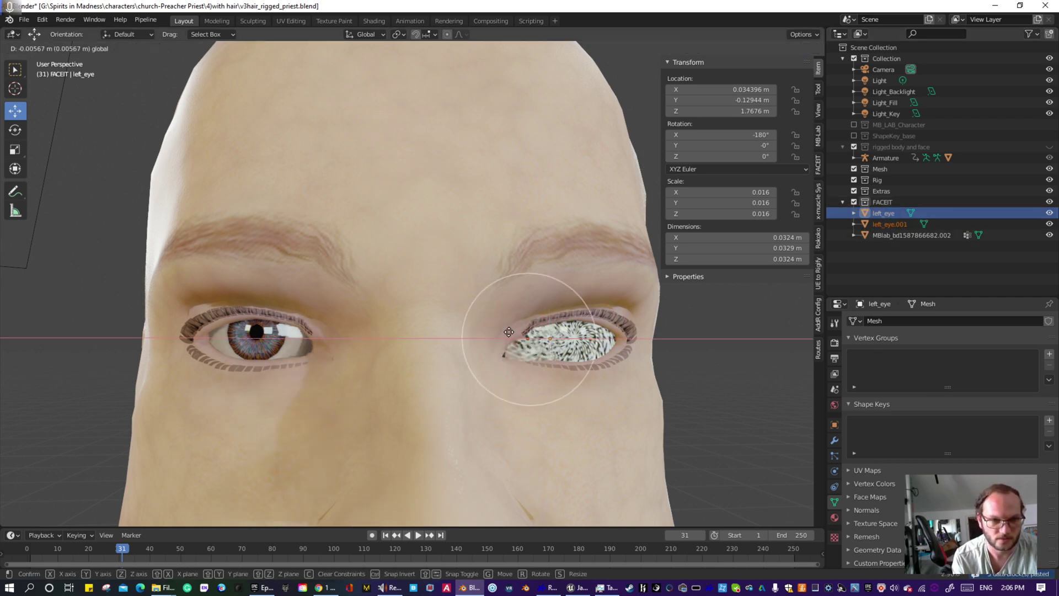
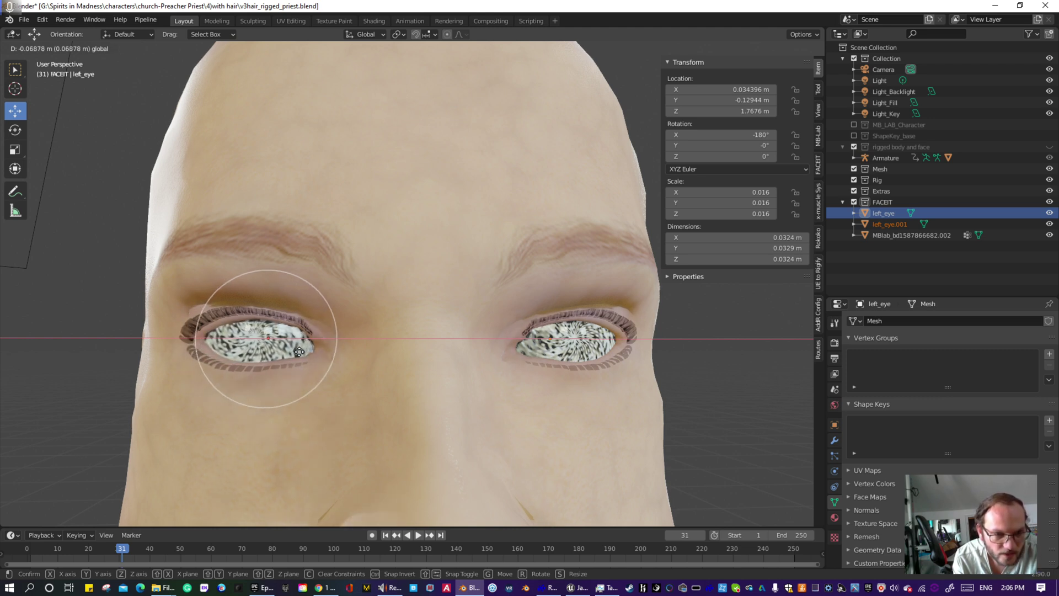
click(731, 236)
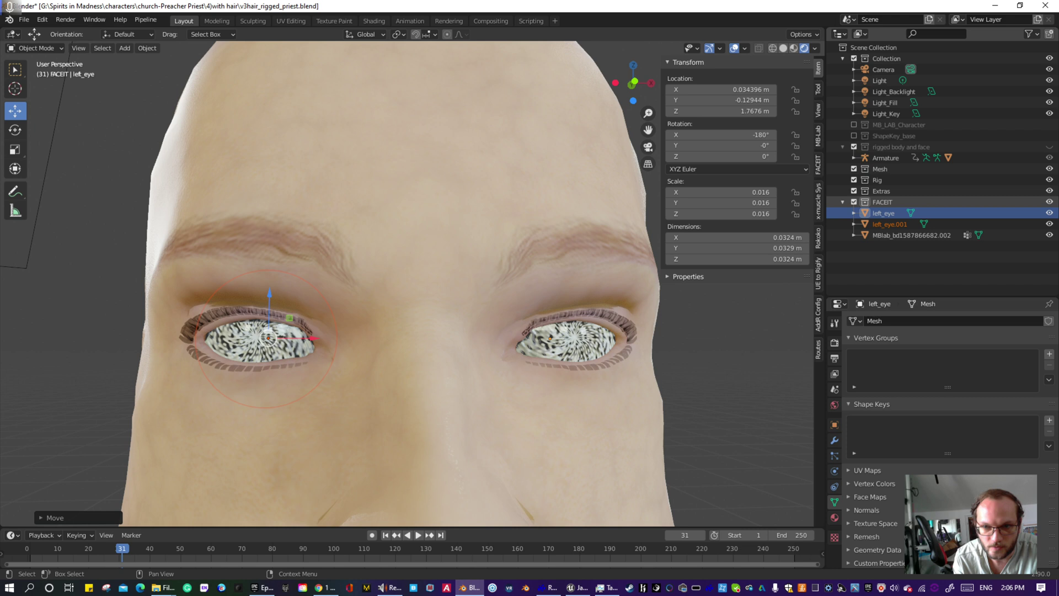
- Check the eyeball fit by toggling the visibility of left_eye, the MBlab head mesh and left_eye.001
click(1049, 214)
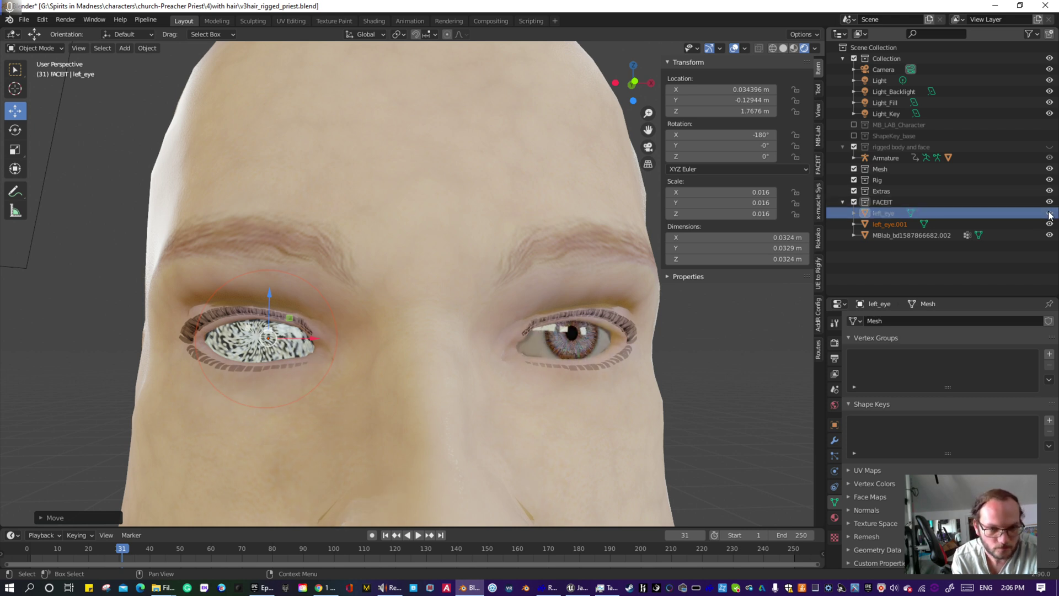
click(1050, 214)
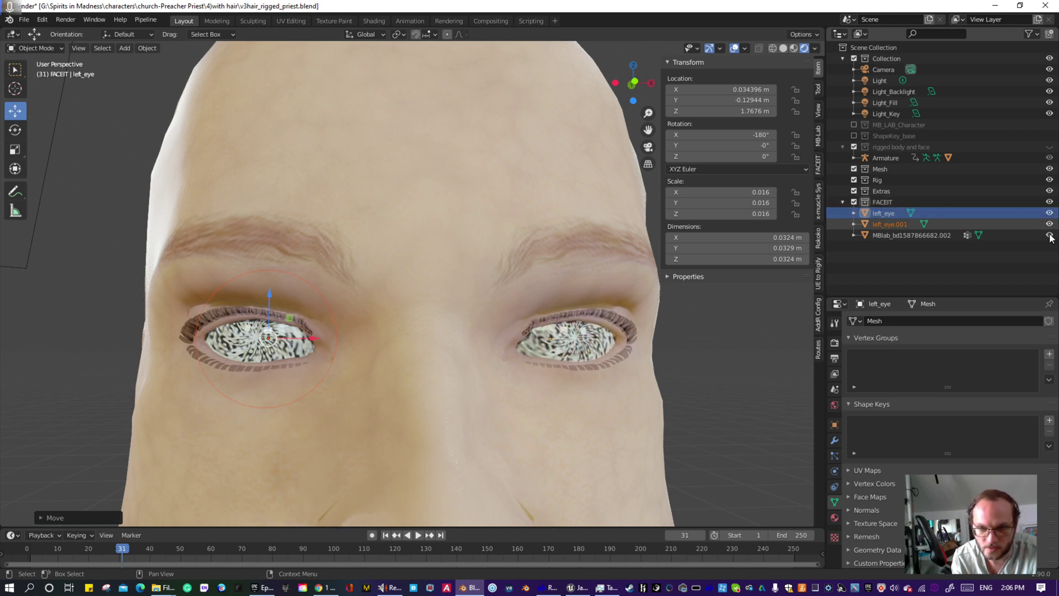
click(1050, 235)
click(1050, 235)
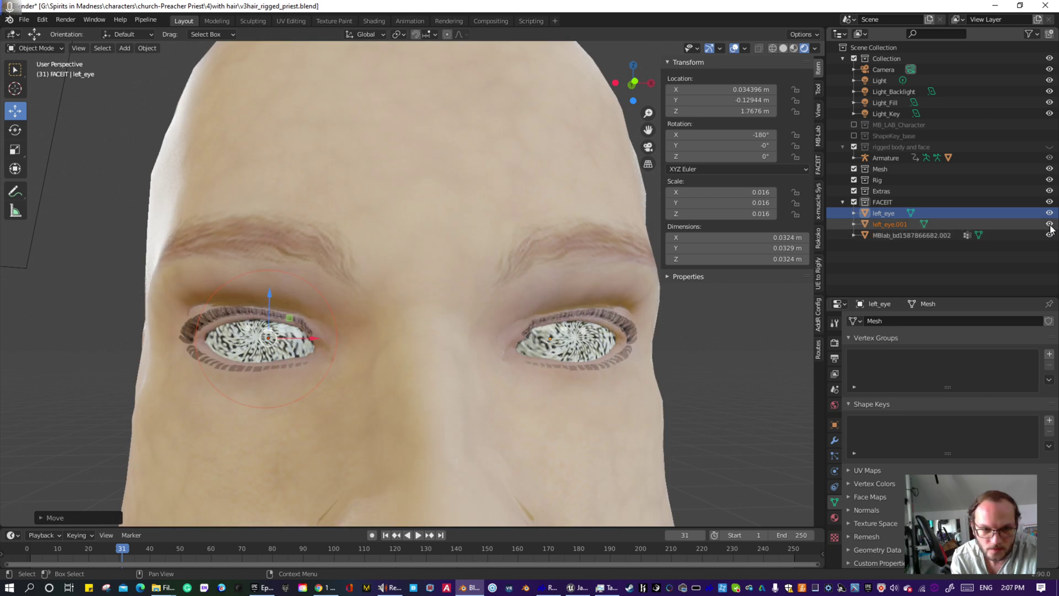
click(1050, 224)
click(1049, 224)
click(1050, 224)
click(1050, 225)
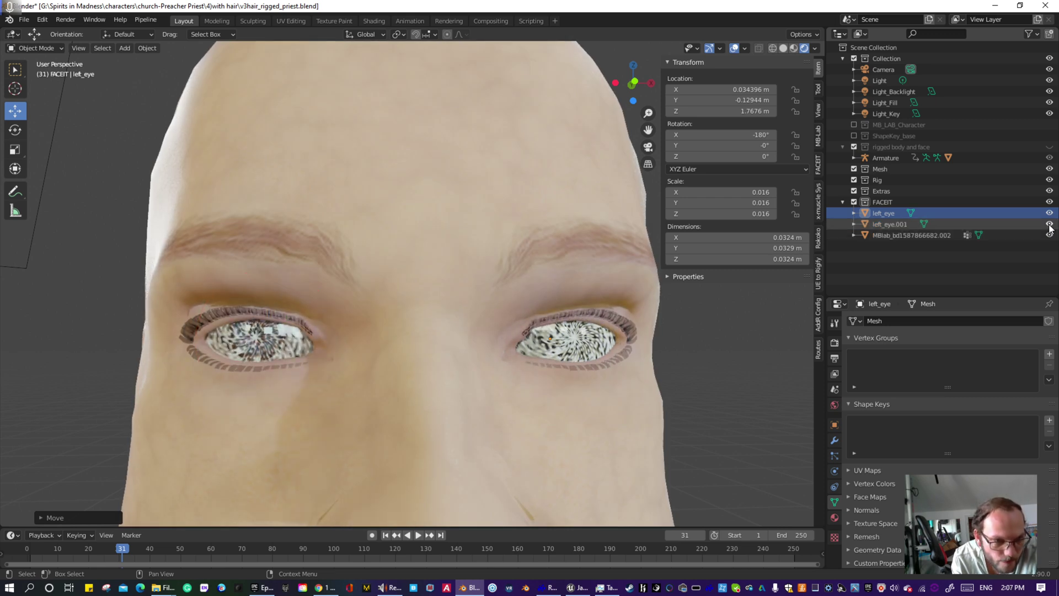
- Shift left_eye.001 along X to about -0.03386 m and toggle its visibility to compare it with the original eye
click(293, 336)
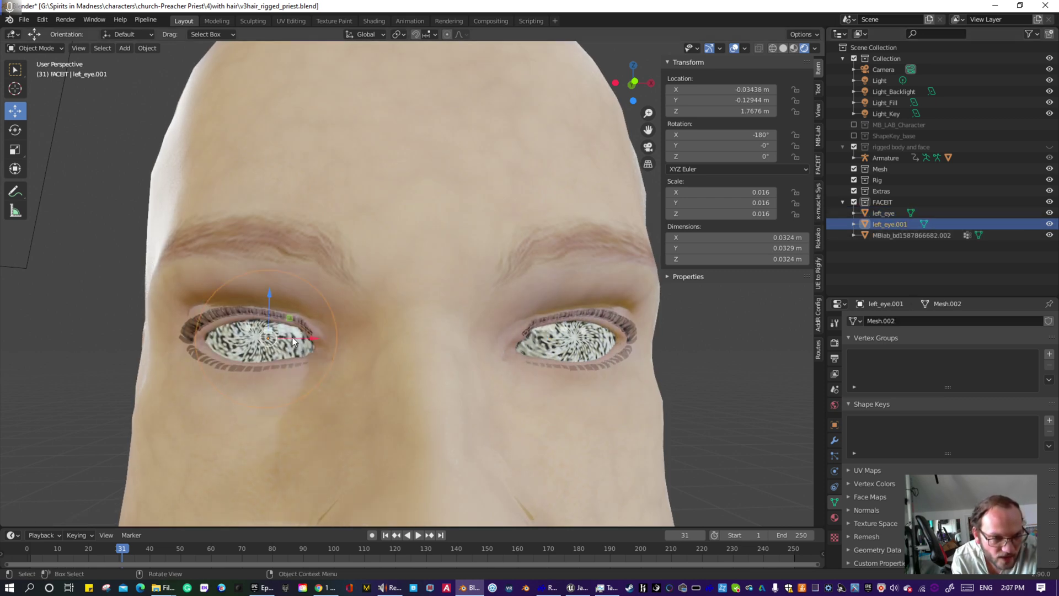
drag(313, 337, 315, 337)
click(1000, 236)
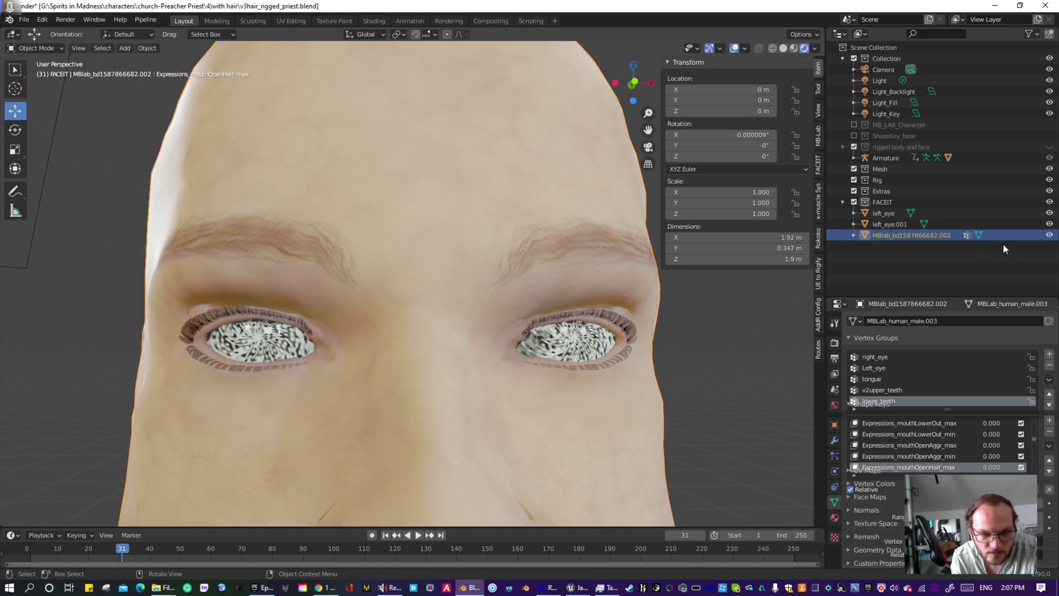
click(1050, 225)
click(1050, 225)
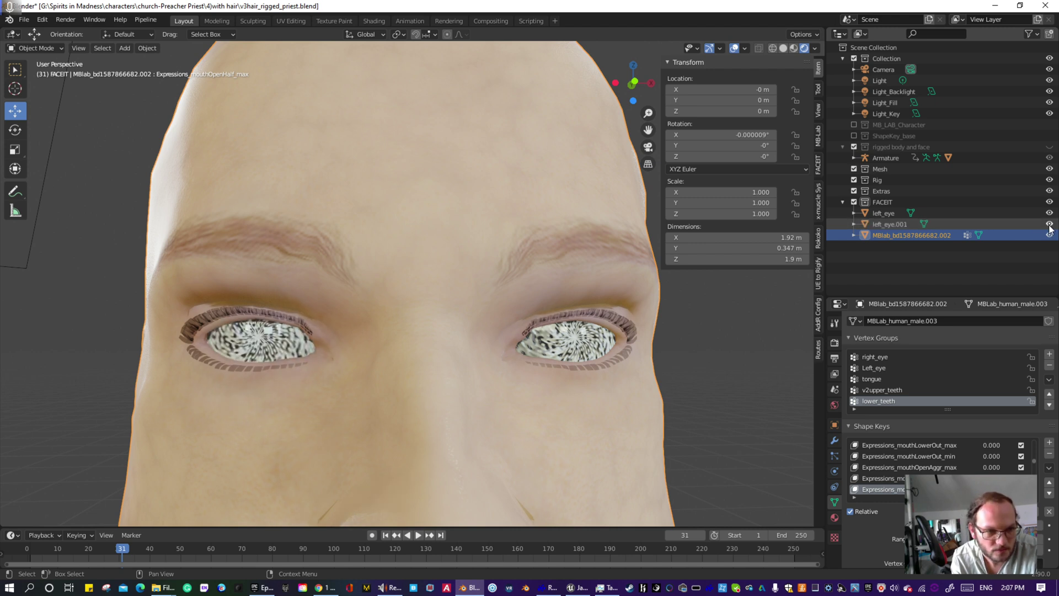
click(1049, 225)
click(1049, 225)
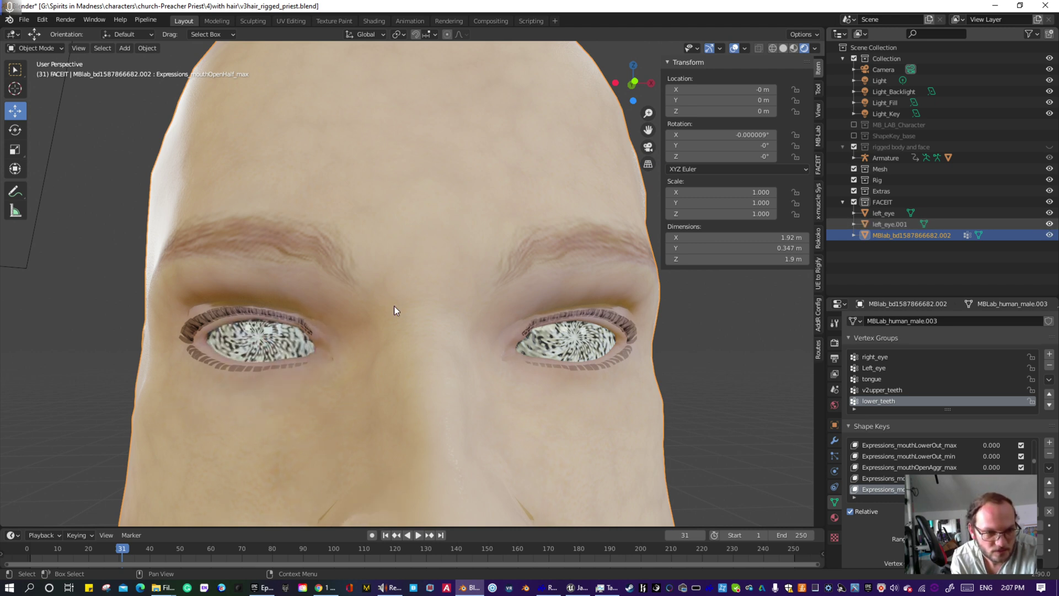
- Try moving left_eye.001 about -0.00026 m along X and compare it with the original eye by toggling its visibility
click(292, 348)
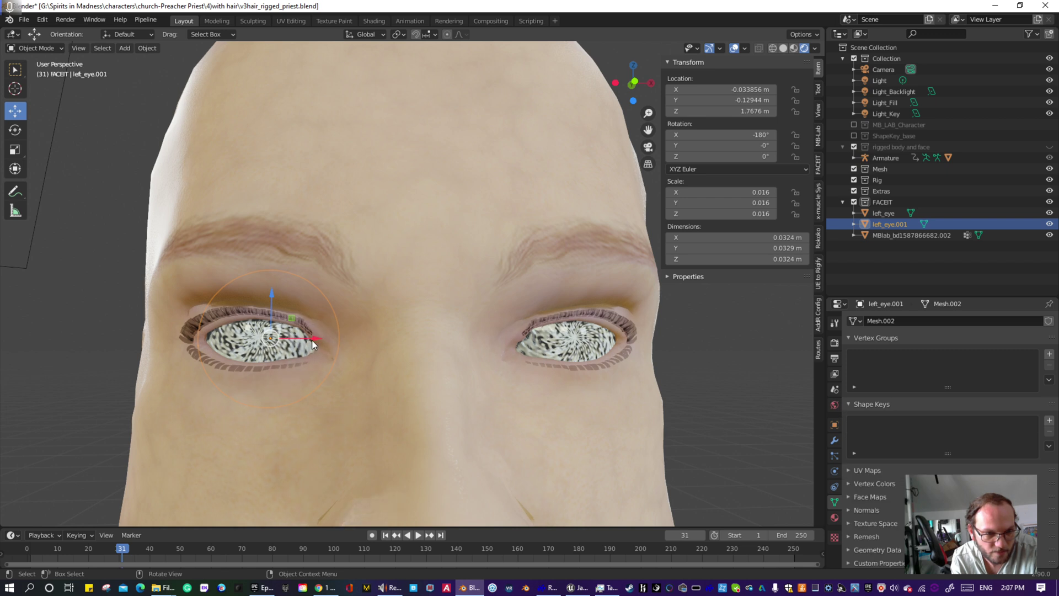
key(g)
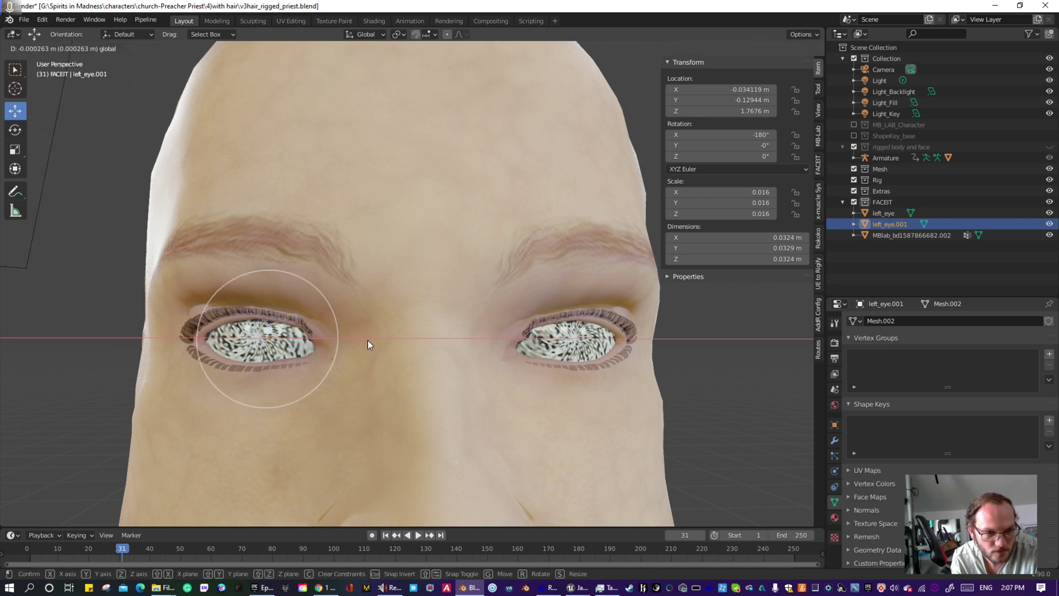
click(367, 343)
click(1050, 224)
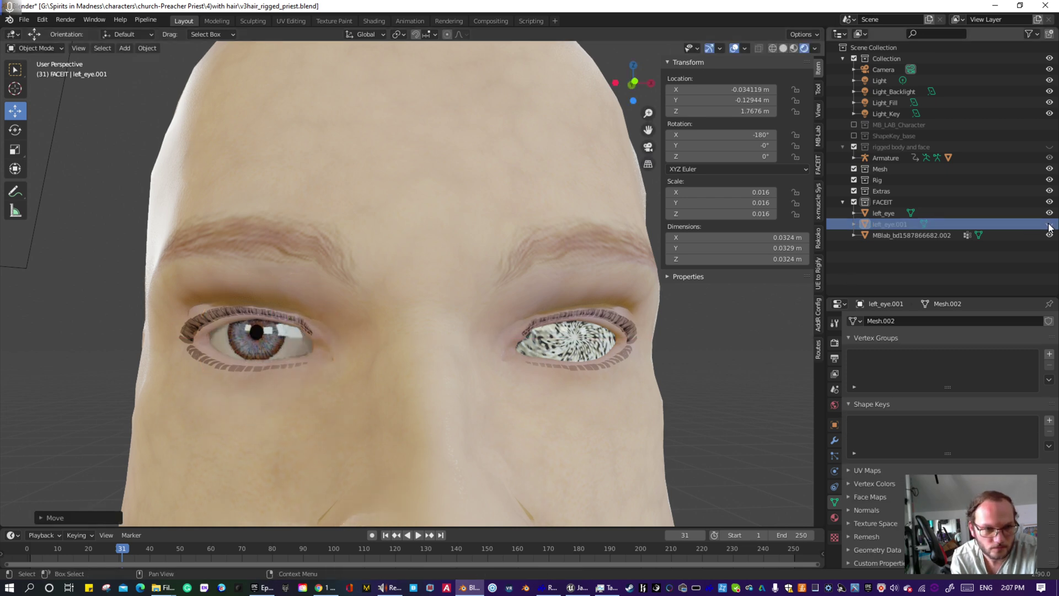
click(1050, 224)
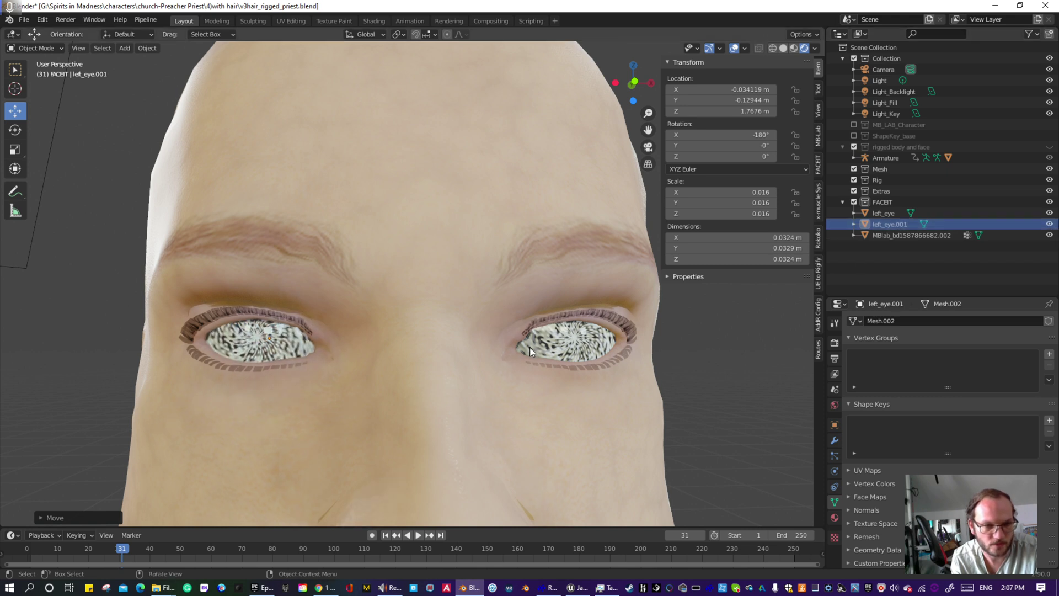
click(1049, 224)
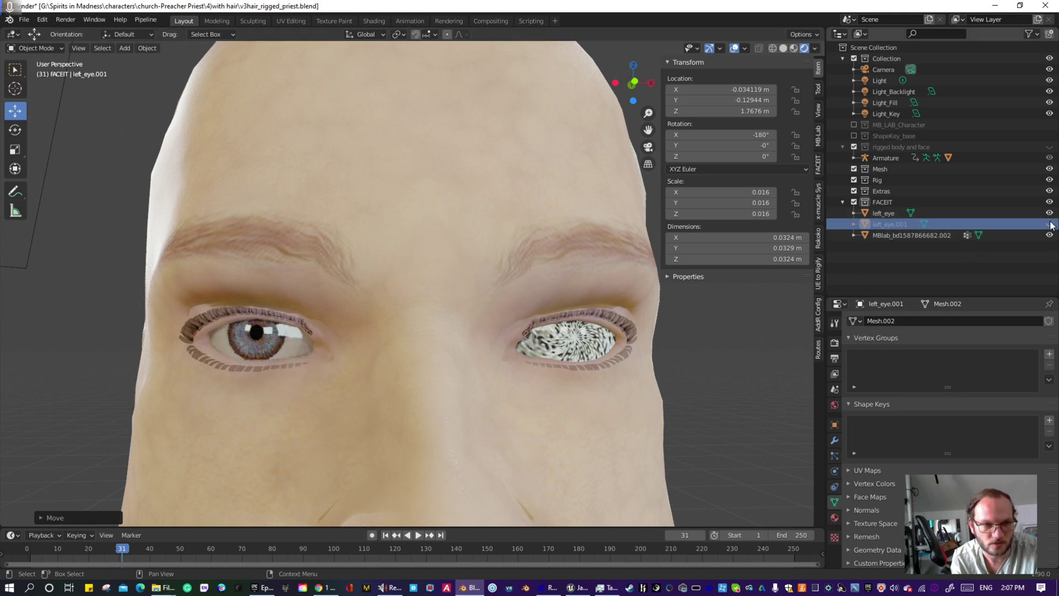
click(1050, 224)
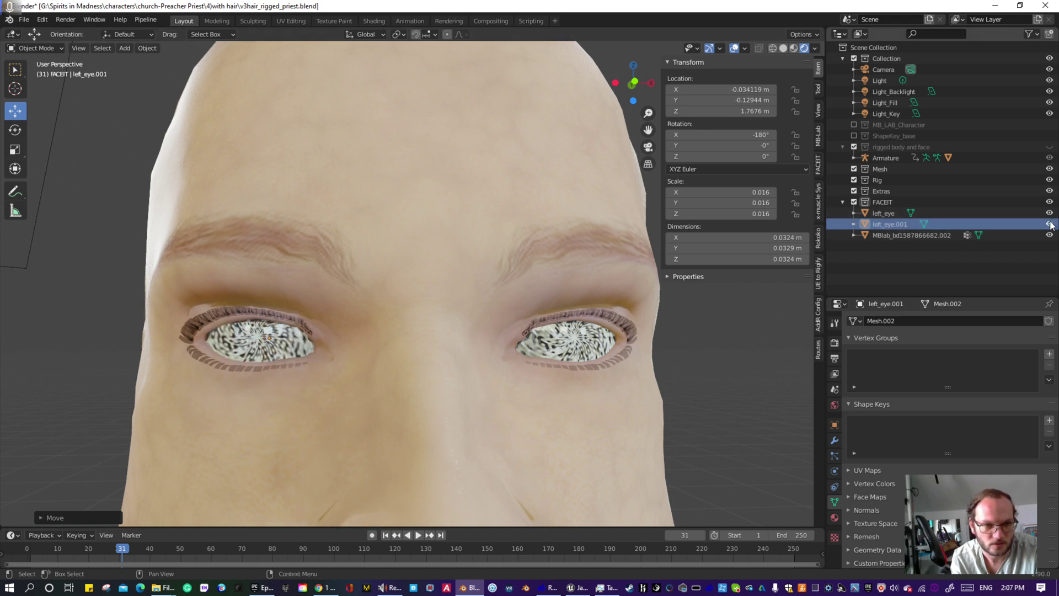
- Move left_eye.001 along X to about -0.03386 m and select the MBlab head mesh
click(280, 352)
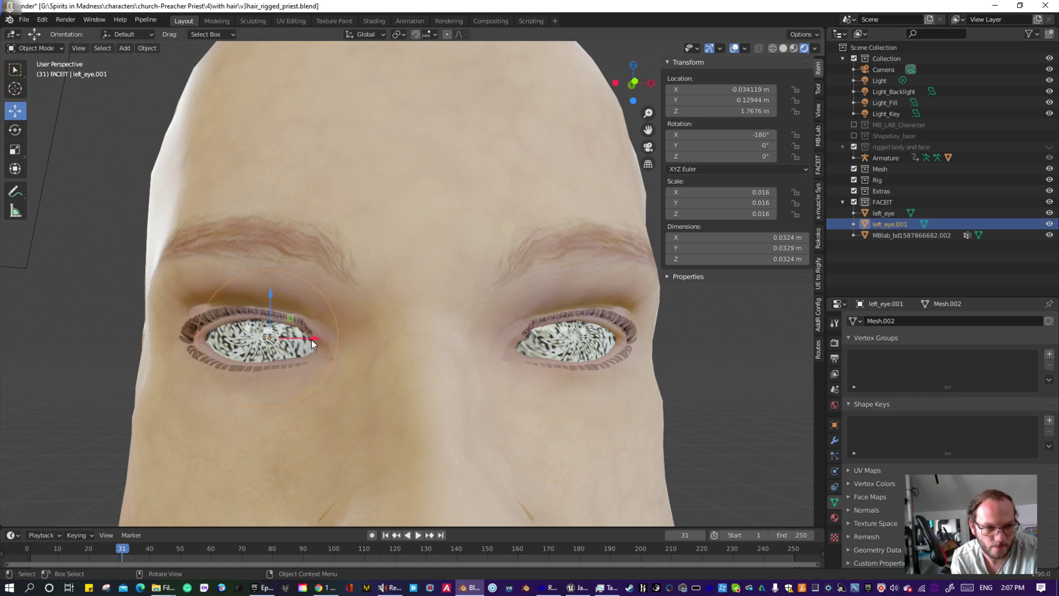
drag(312, 341, 315, 339)
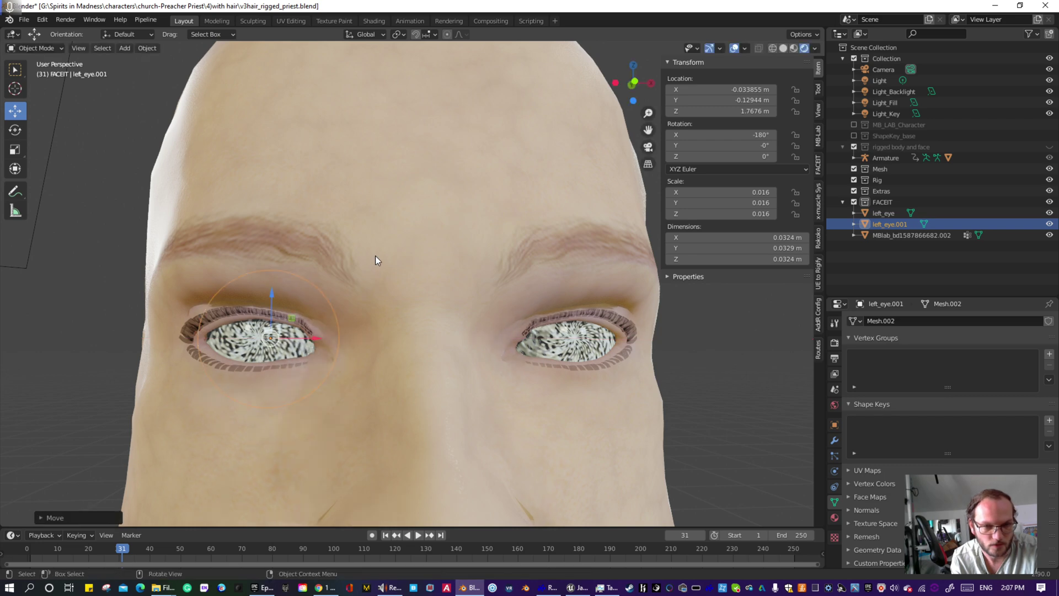
click(464, 197)
scroll(462, 212, down, 2)
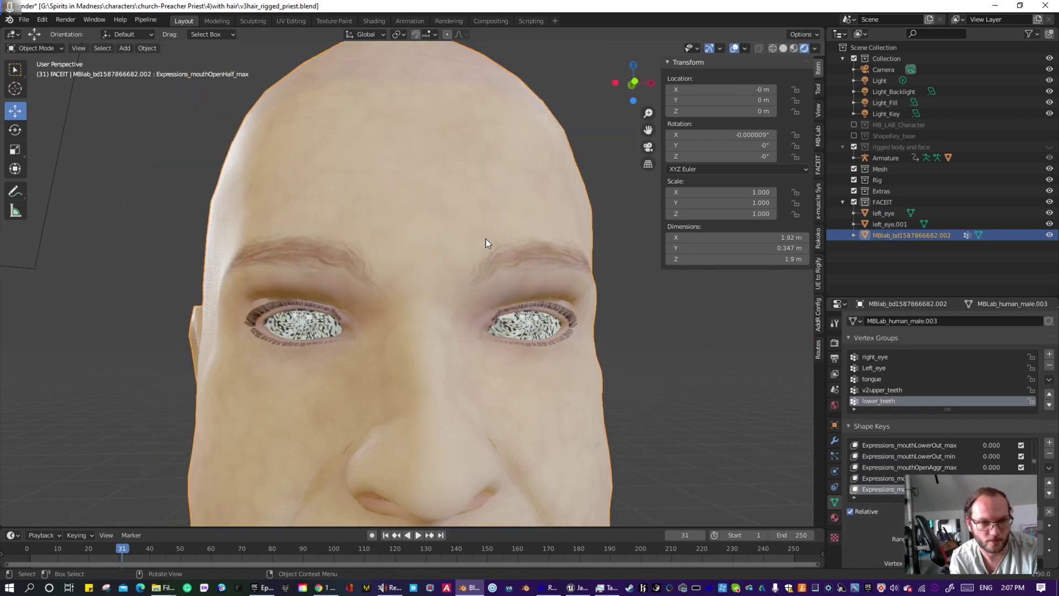
scroll(486, 243, down, 1)
scroll(504, 265, down, 1)
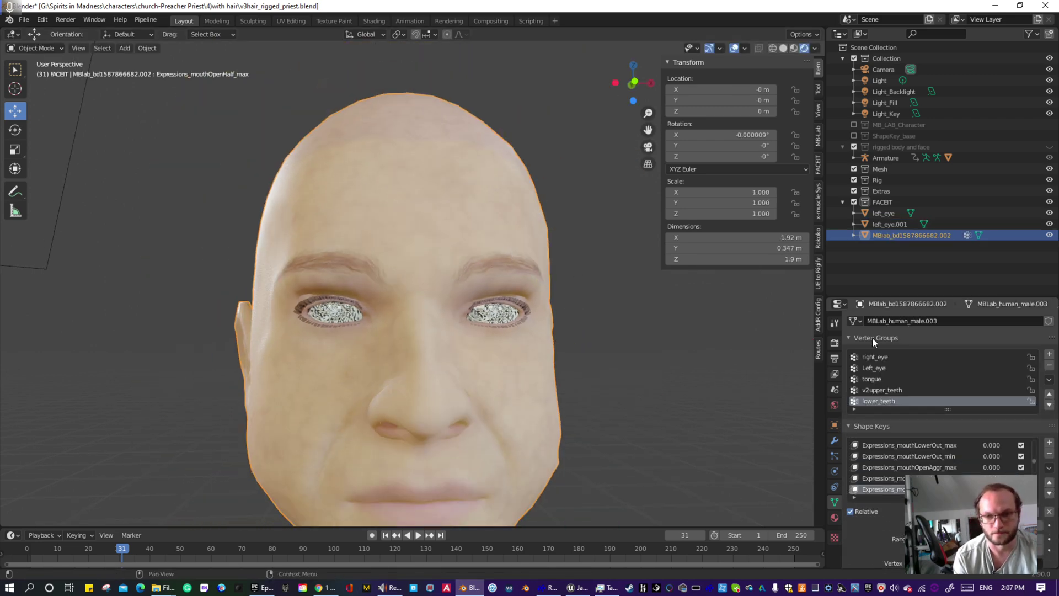
- Preview the Expressions_mouthLowerOut_max shape key on the MBlab head mesh in Edit Mode
click(887, 442)
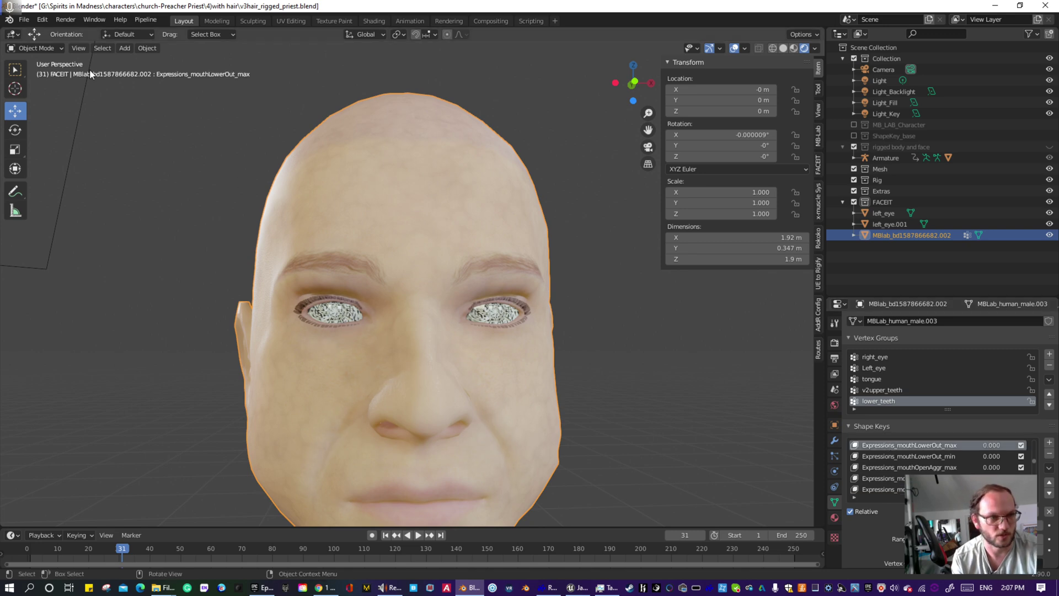
click(40, 48)
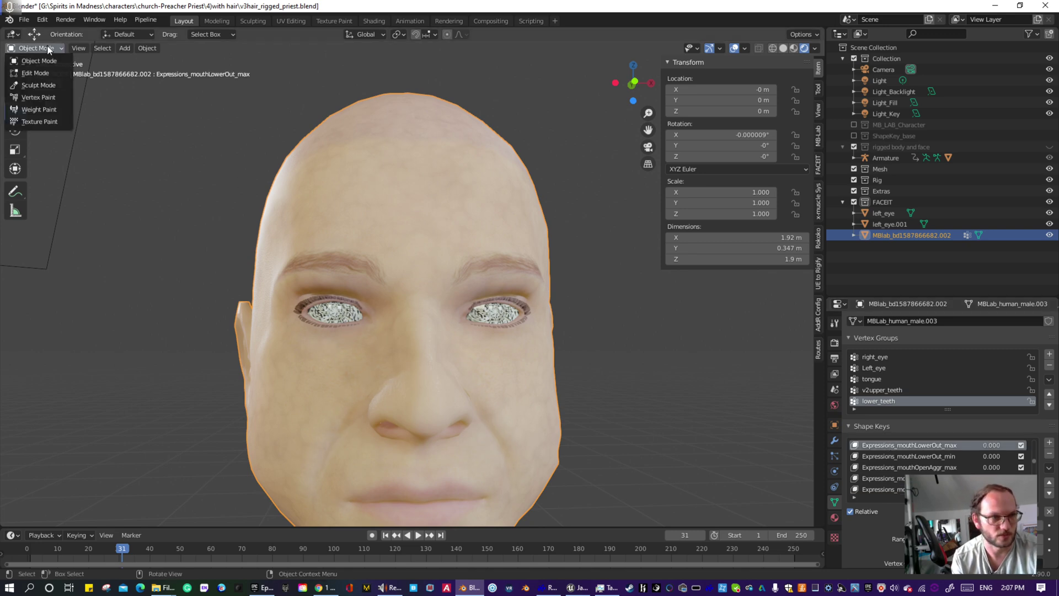
click(38, 72)
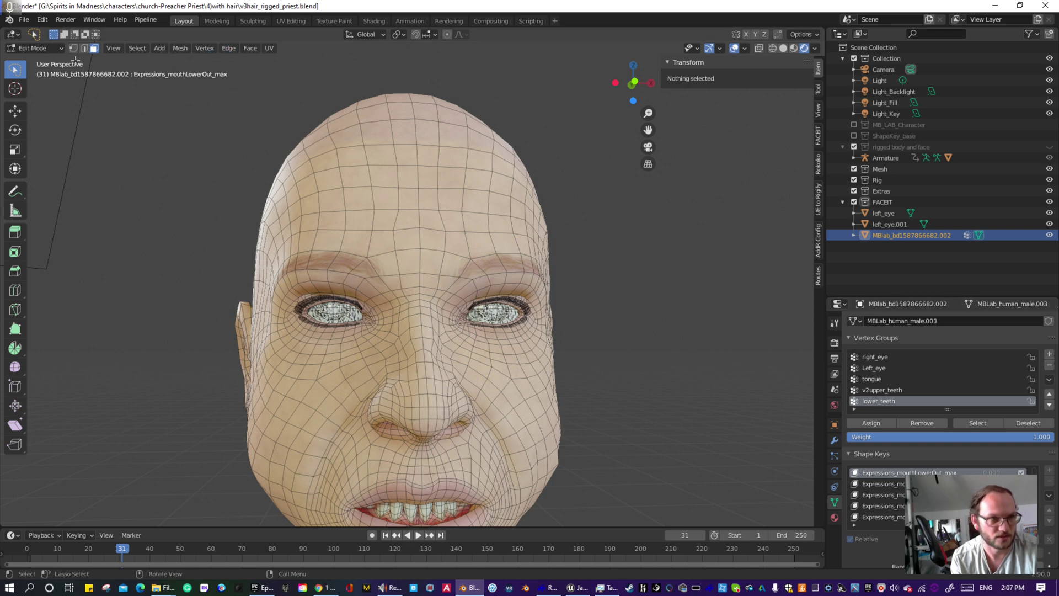
click(40, 48)
click(39, 61)
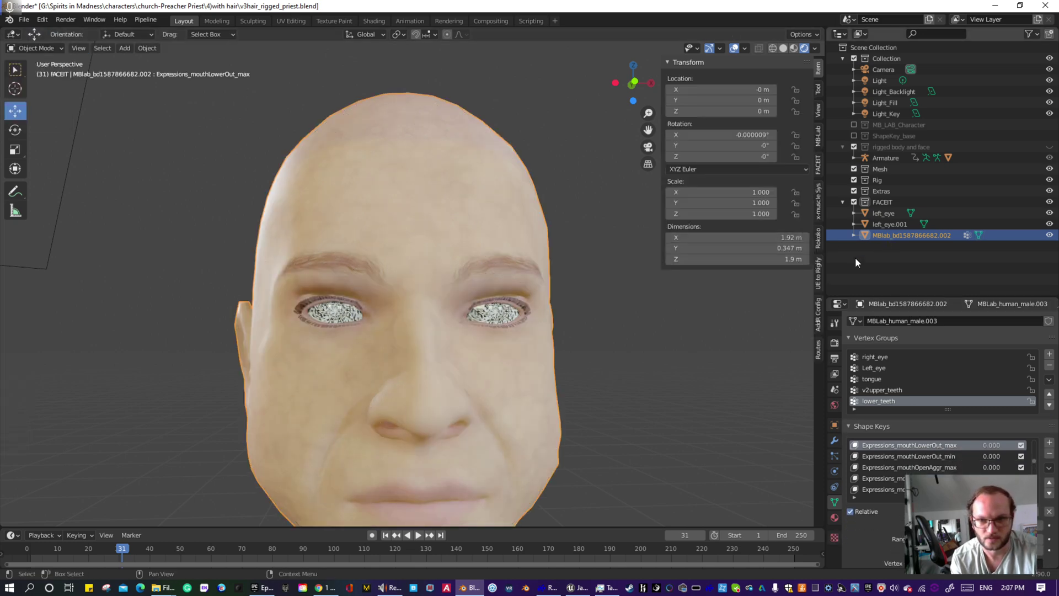
click(42, 50)
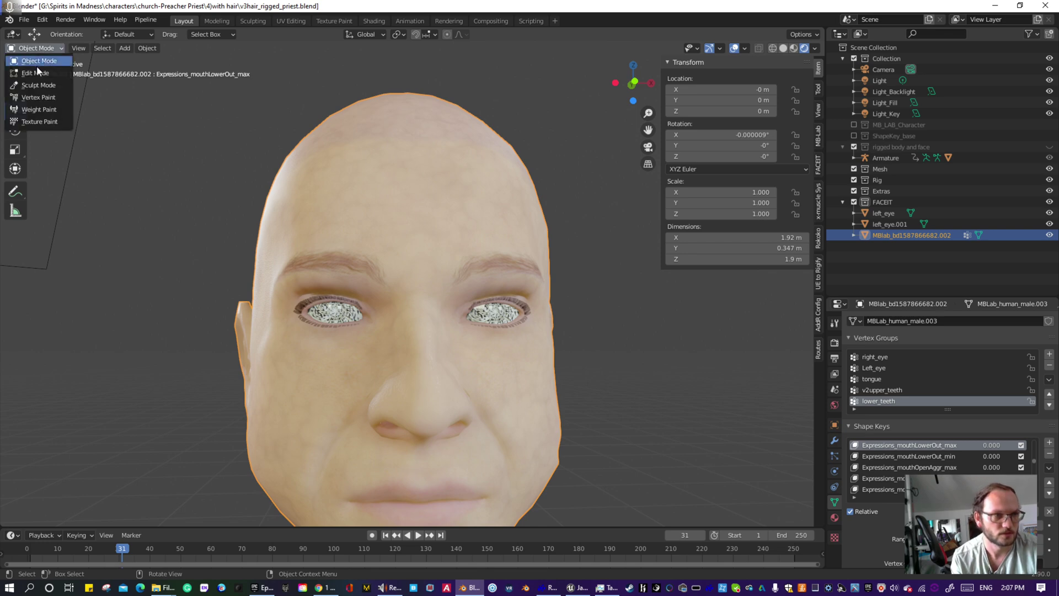
click(35, 73)
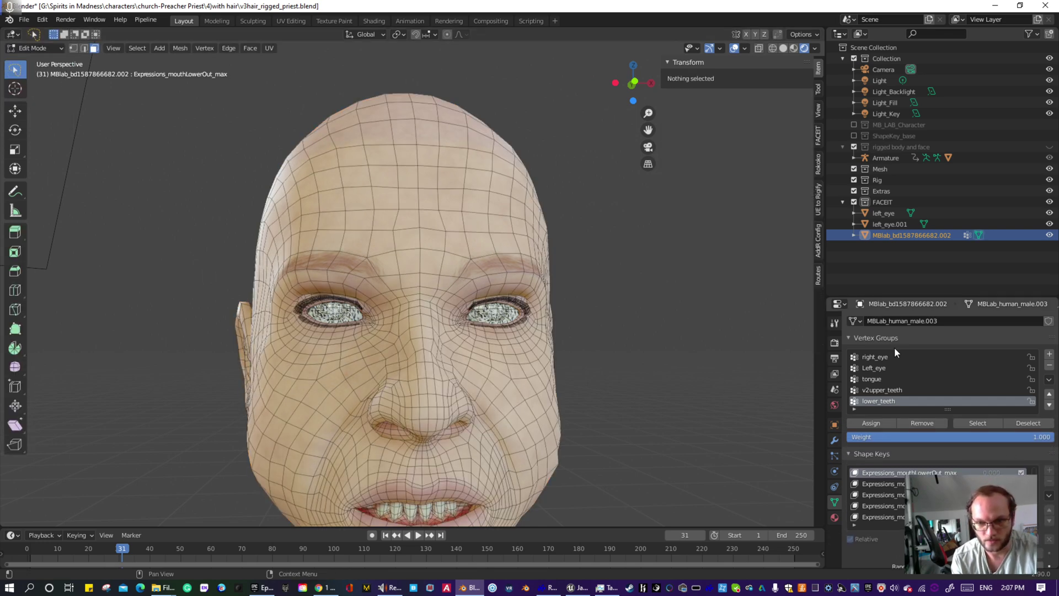
- Enlarge the properties area and preview the Expressions_mouthLowerOut_min and Expressions_IDHumans_max shape keys on the head mesh
drag(906, 298, 907, 131)
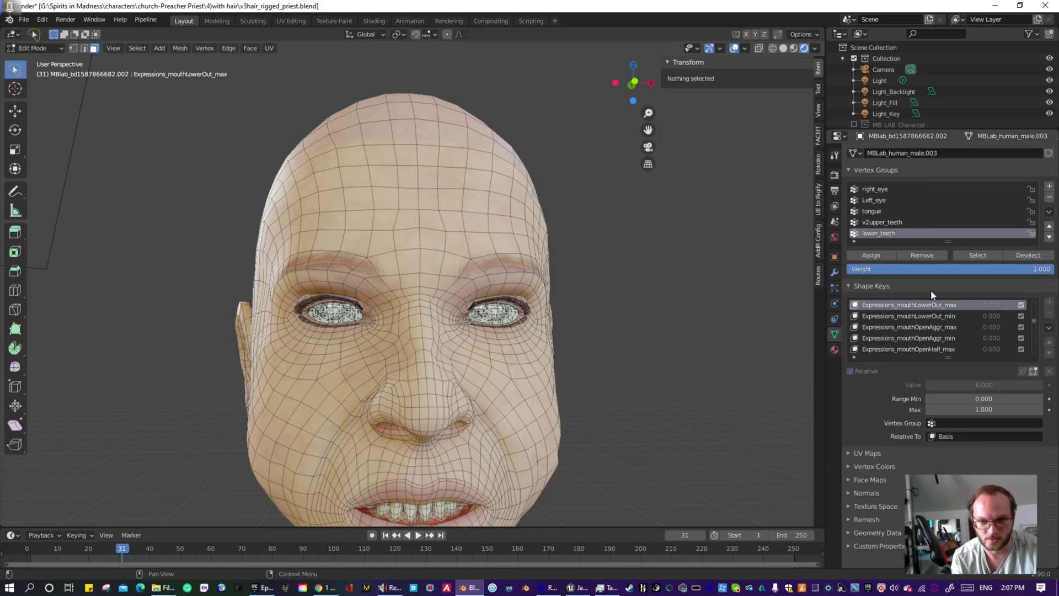
click(916, 318)
scroll(976, 336, up, 5)
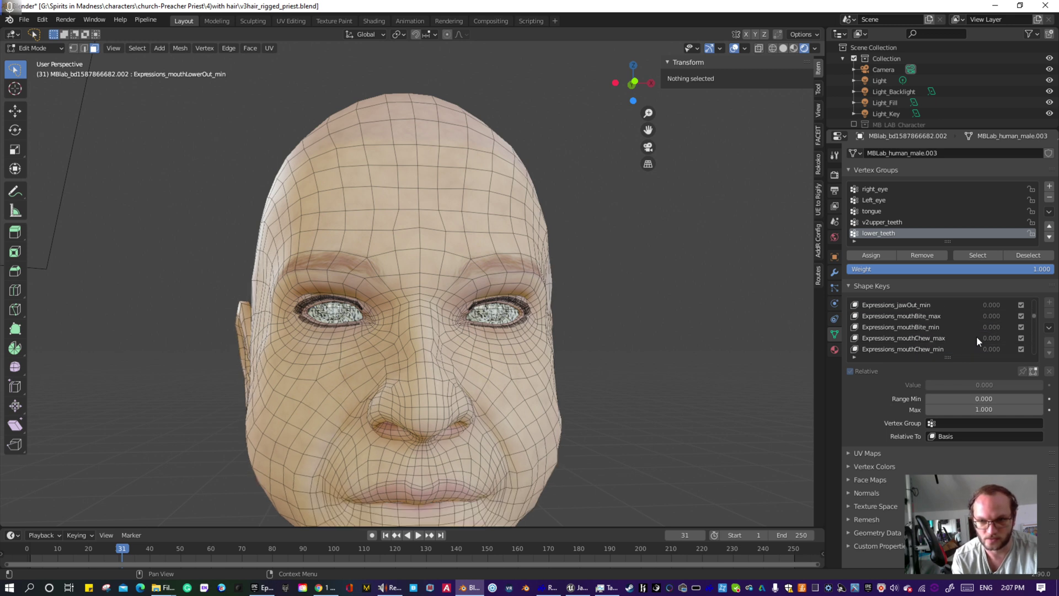
scroll(965, 326, up, 10)
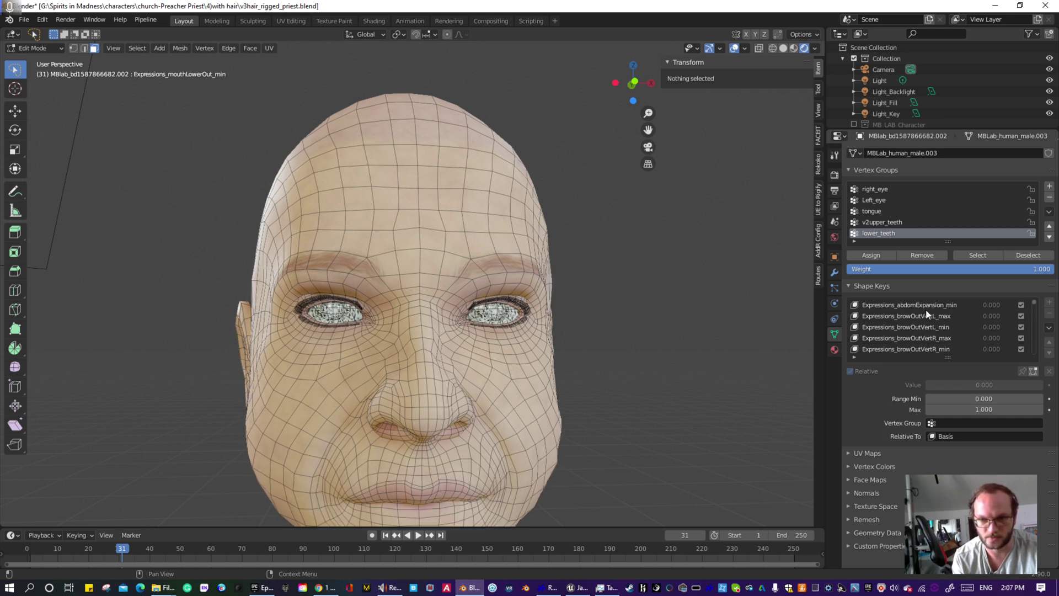
click(918, 313)
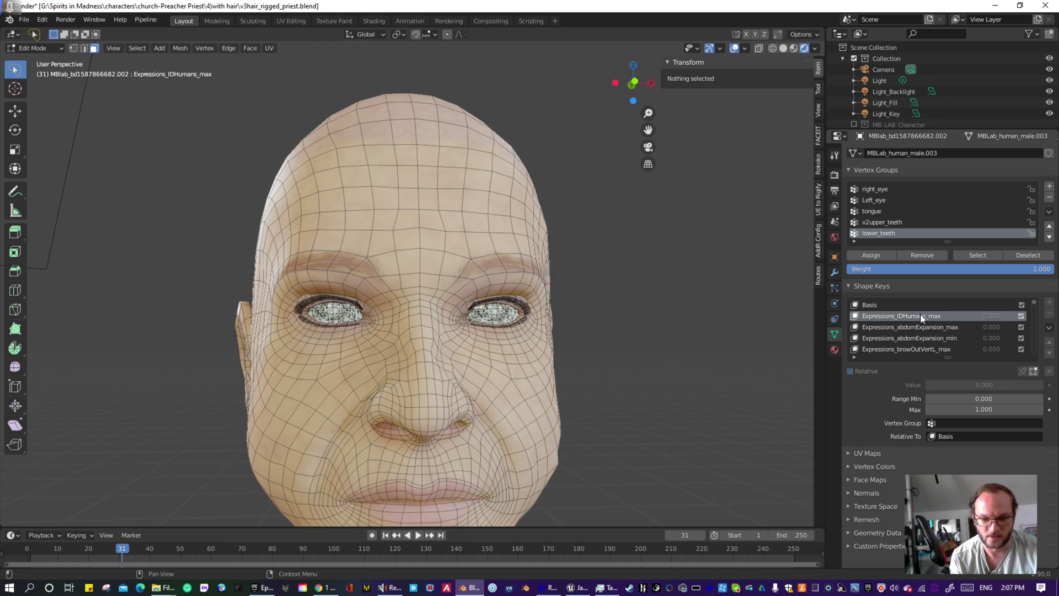
- Step through the head mesh's expression shape keys up to Expressions_jawHoriz_max, examining how the eyelids fit around the eyeballs
ctrl+scroll(920, 313, down, 2)
ctrl+scroll(919, 313, down, 9)
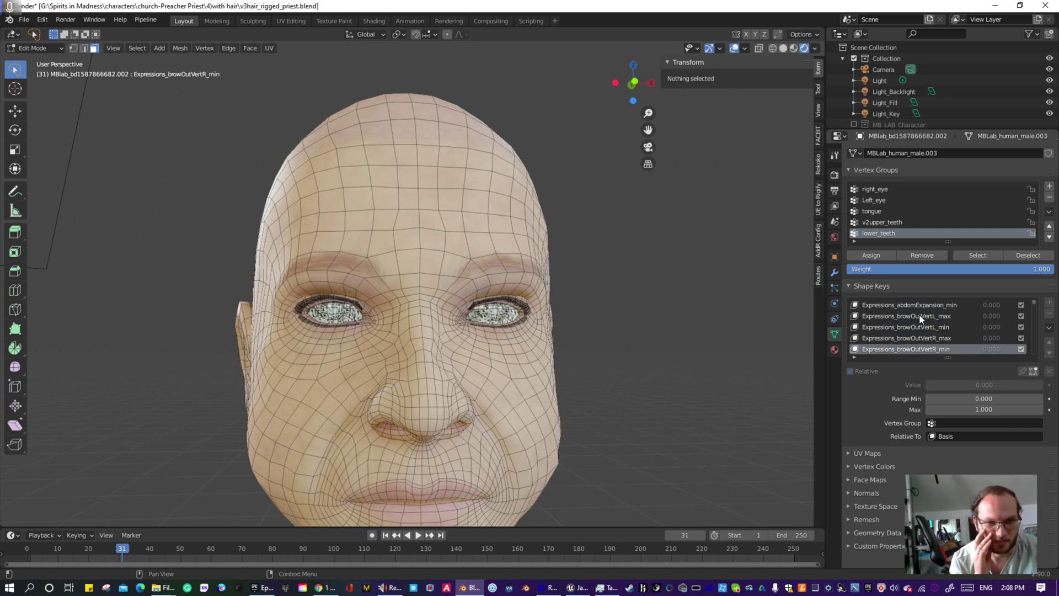
ctrl+scroll(918, 319, down, 10)
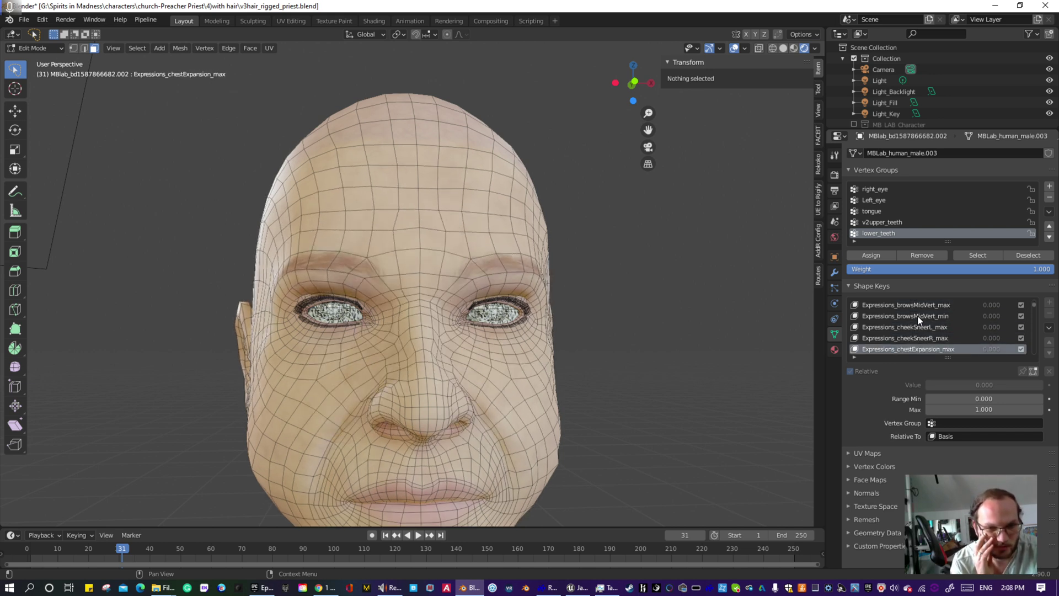
ctrl+scroll(920, 320, down, 1)
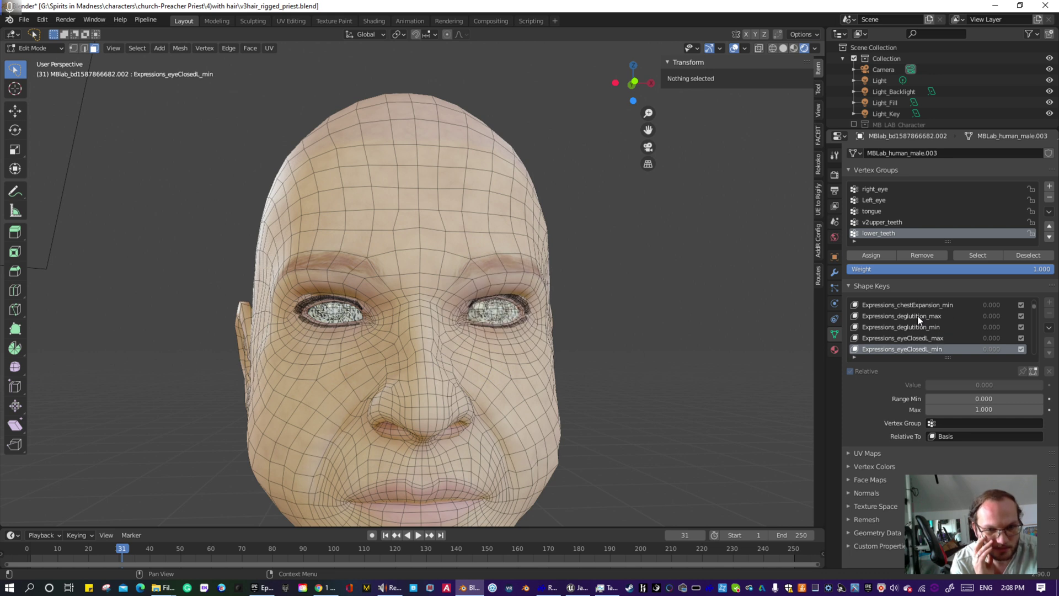
ctrl+scroll(918, 315, down, 4)
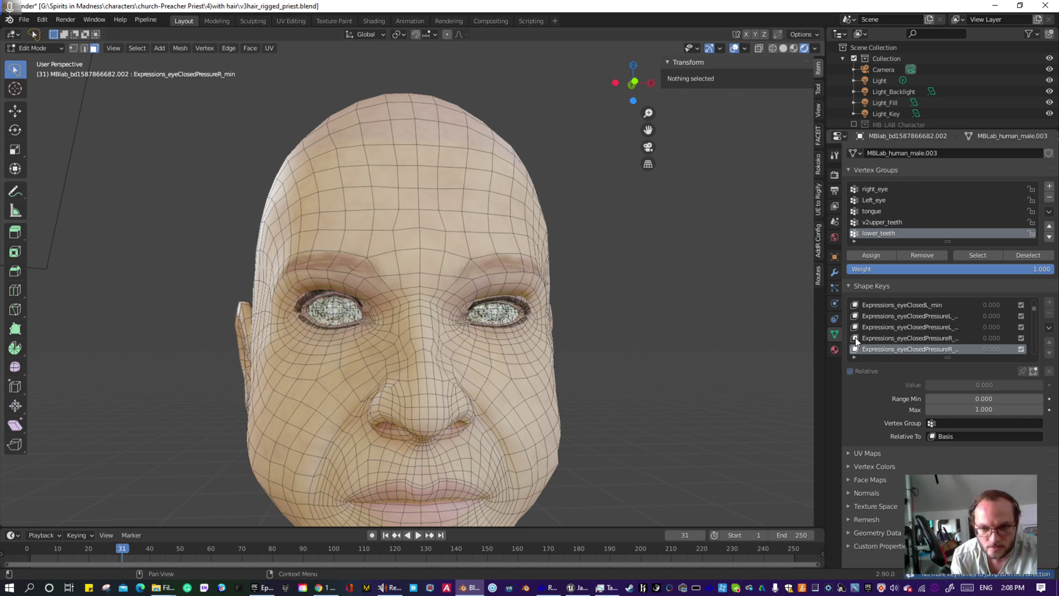
ctrl+scroll(883, 341, down, 3)
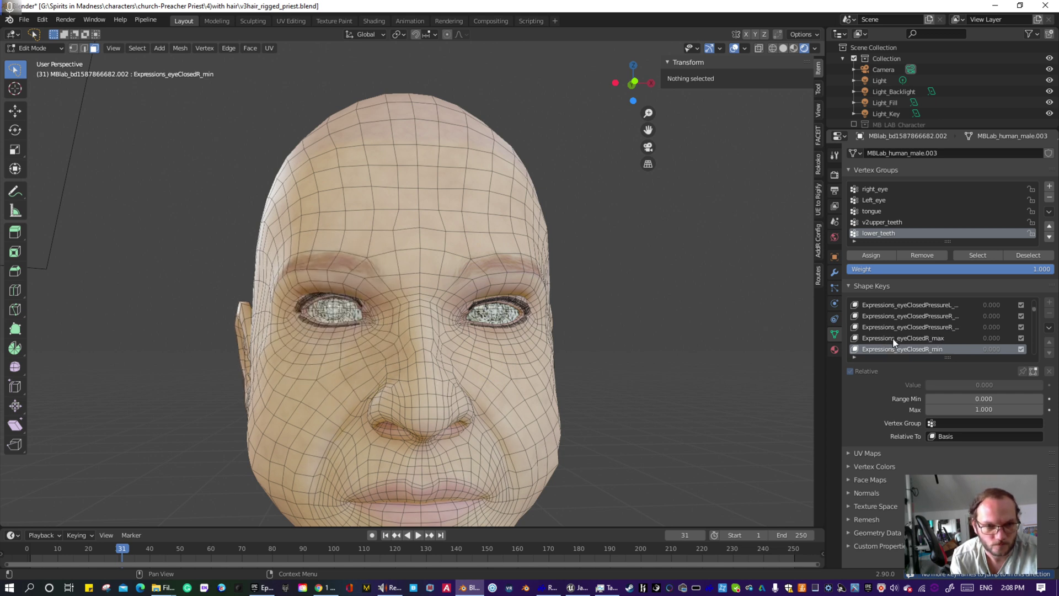
ctrl+scroll(889, 342, down, 3)
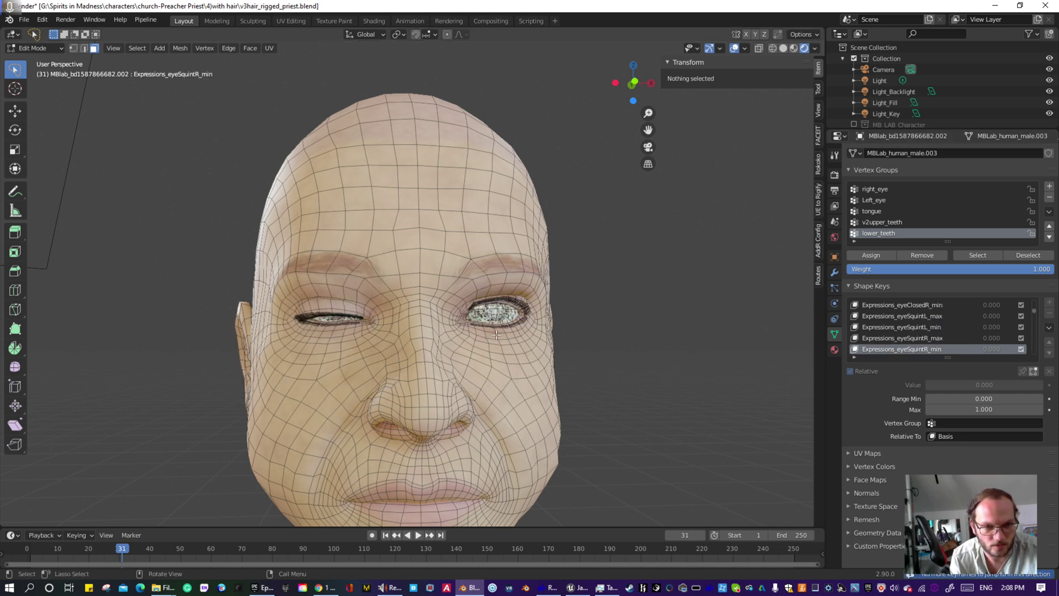
ctrl+scroll(946, 344, down, 1)
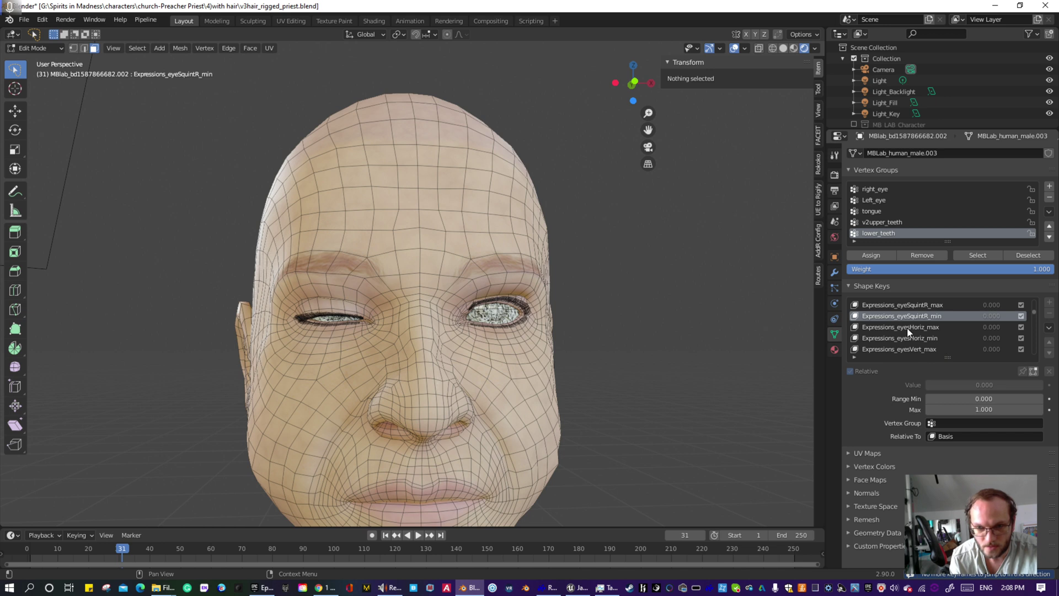
ctrl+scroll(908, 330, down, 4)
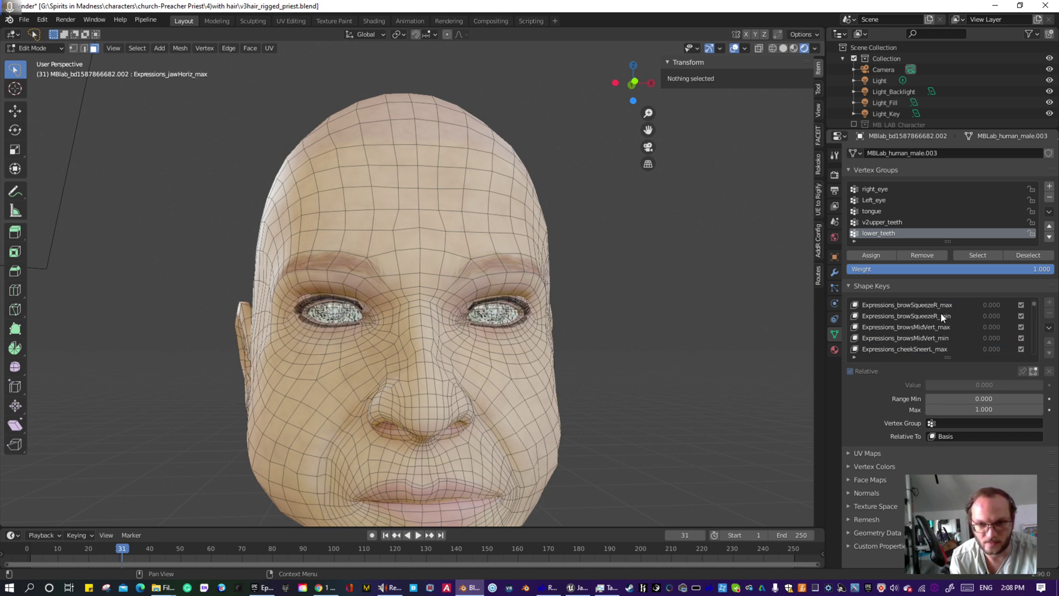
- Make Basis the active shape key of the head mesh and return to Object Mode
scroll(940, 312, up, 5)
click(902, 303)
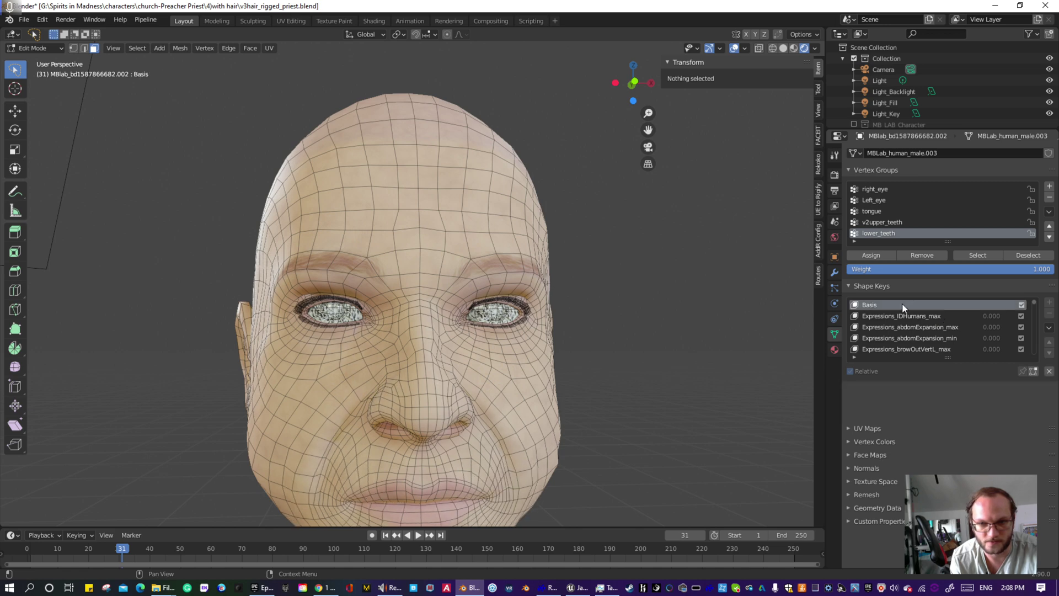
scroll(360, 249, up, 2)
scroll(359, 248, up, 1)
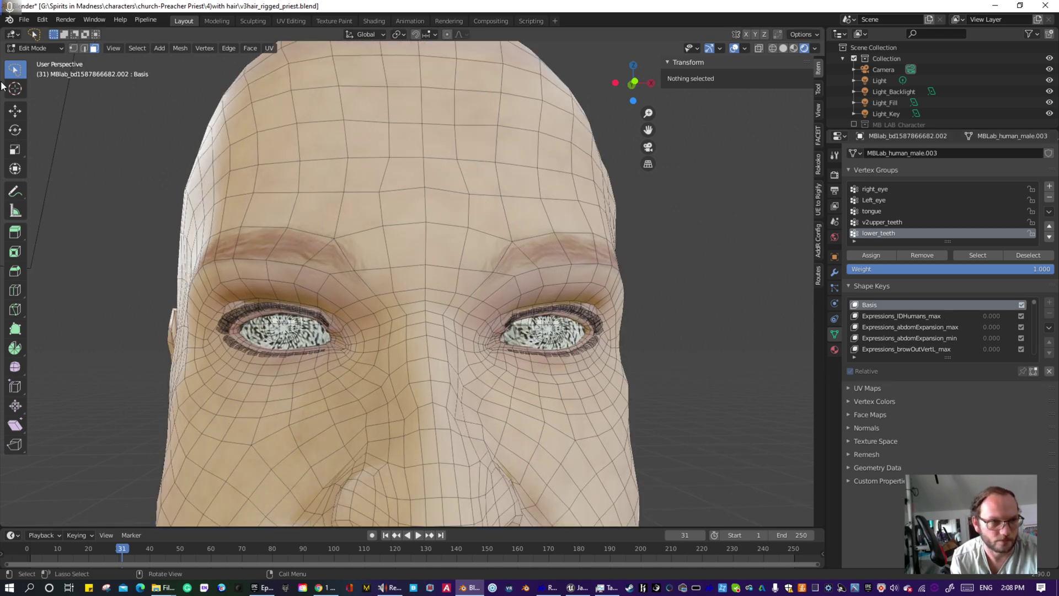
click(33, 48)
click(39, 61)
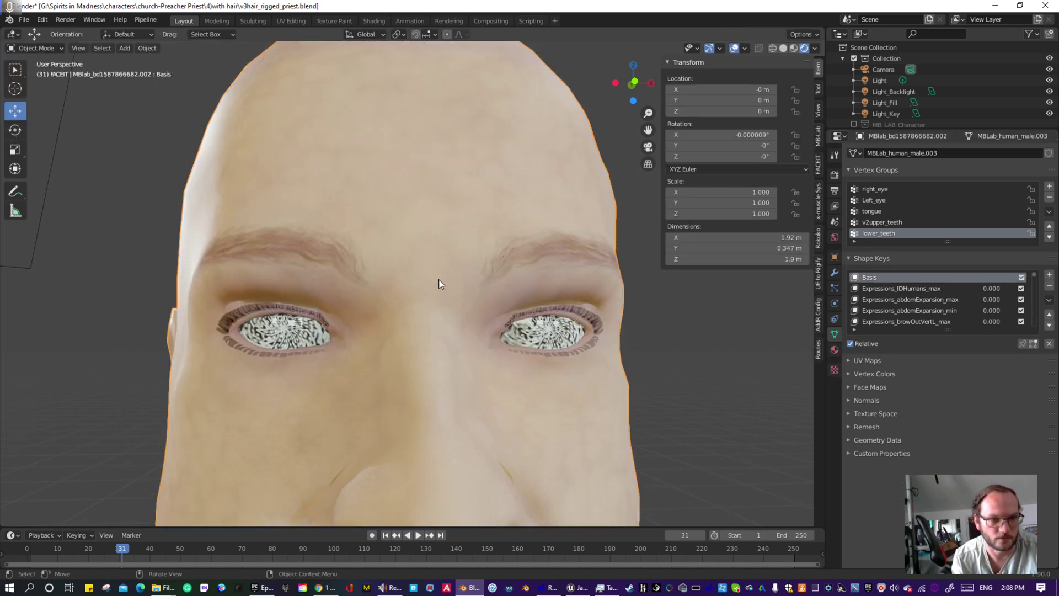
- Restore the outliner's height and select left_eye and left_eye.001 together
click(531, 339)
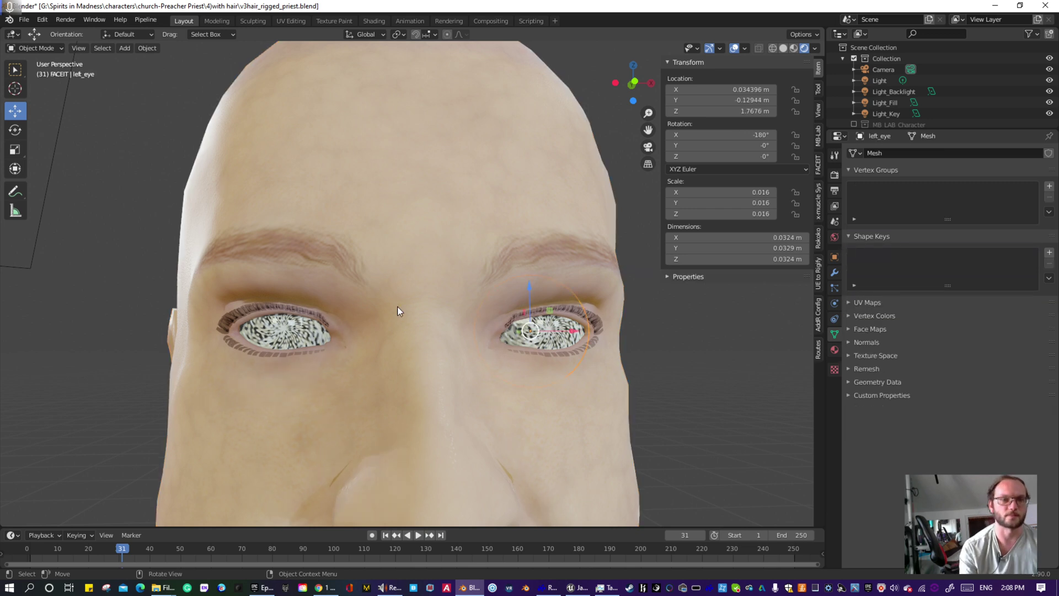
click(283, 337)
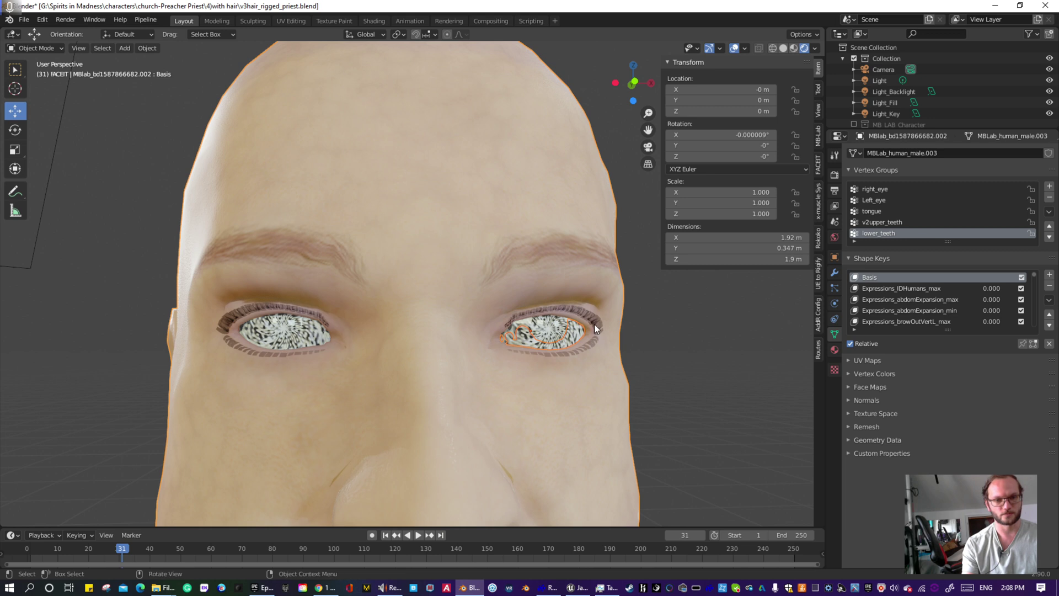
click(747, 405)
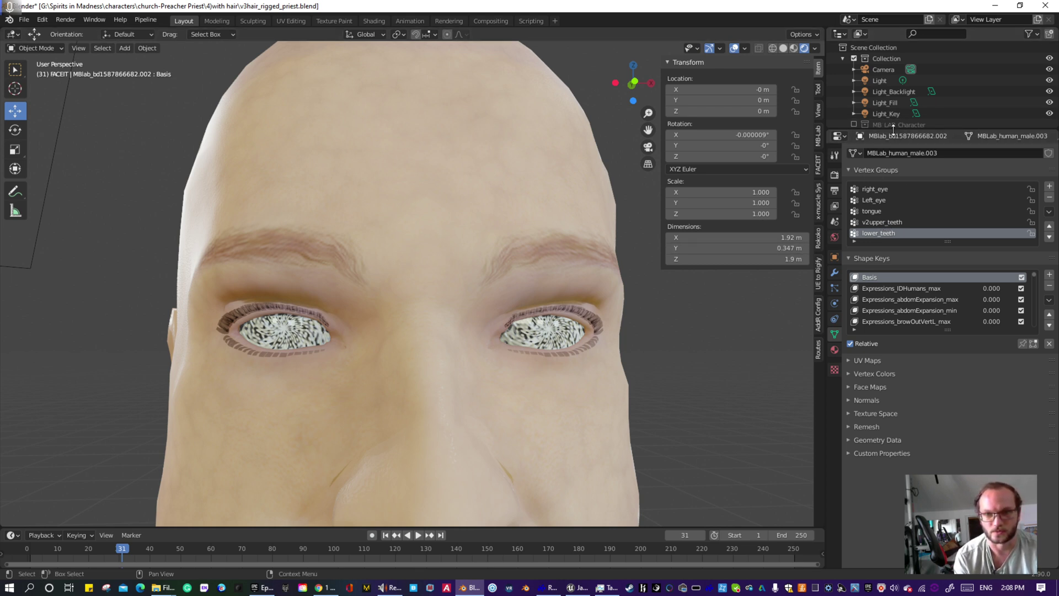
drag(893, 130, 883, 302)
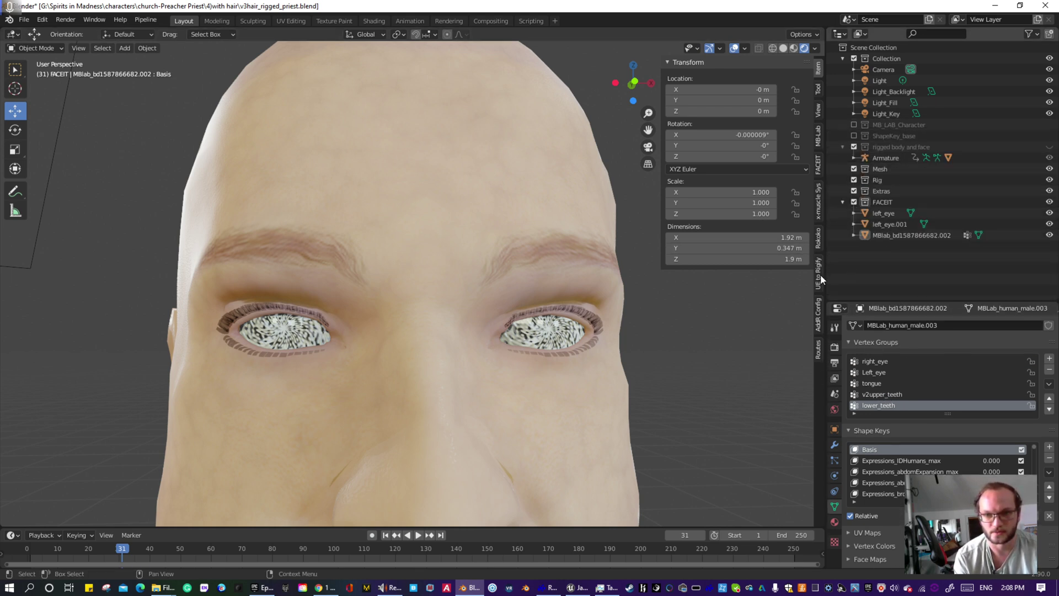
click(877, 224)
shift+click(876, 213)
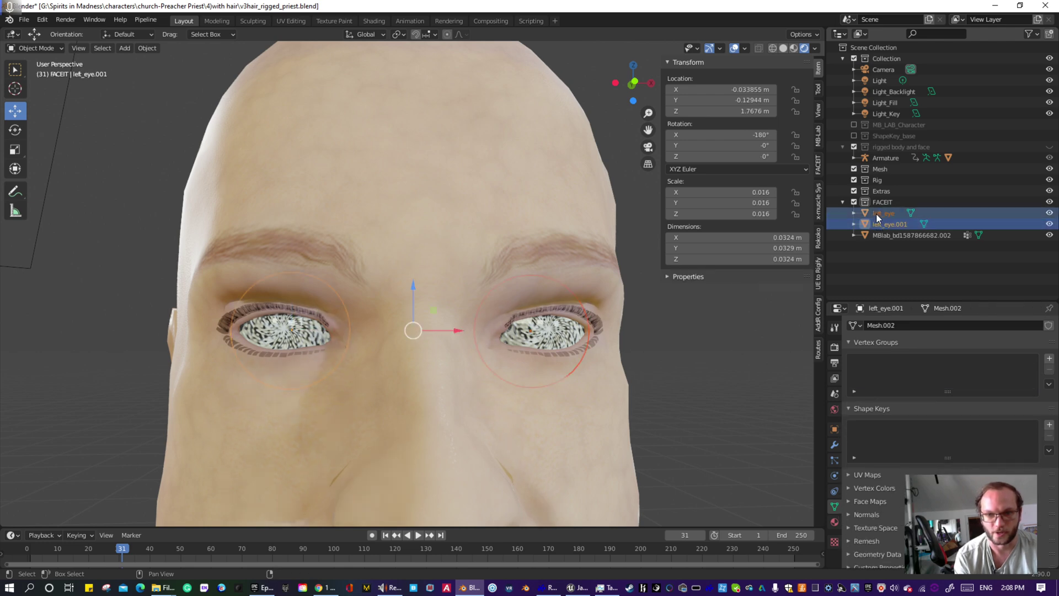
- Move both selected eyeballs slightly back into the head along Y, placing left_eye.001 at about -0.12885 m, in right orthographic view
middle_drag(530, 402, 601, 143)
click(651, 84)
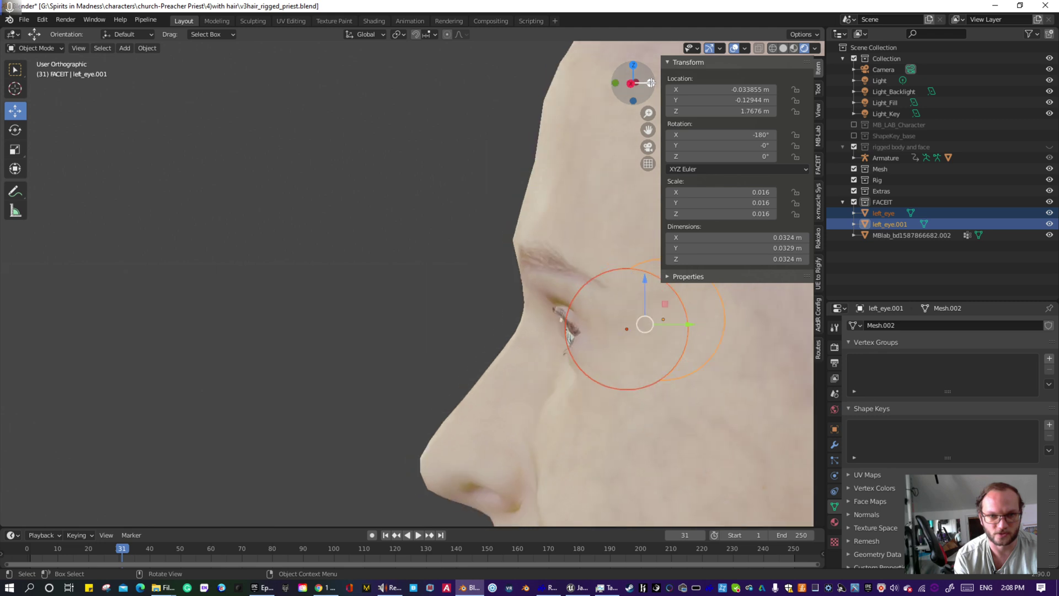
click(616, 84)
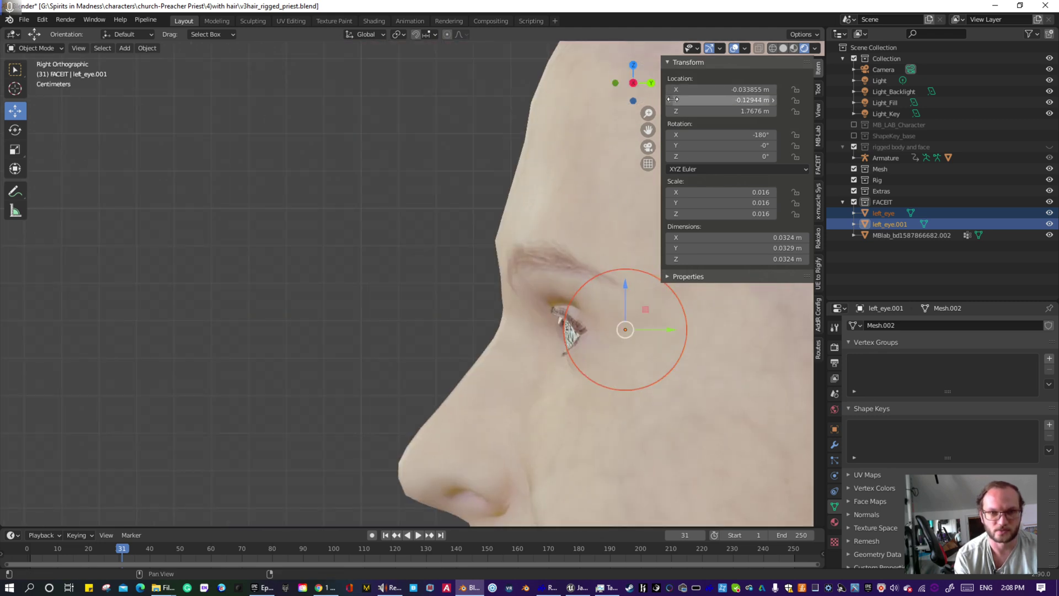
shift+middle_drag(465, 190, 223, 218)
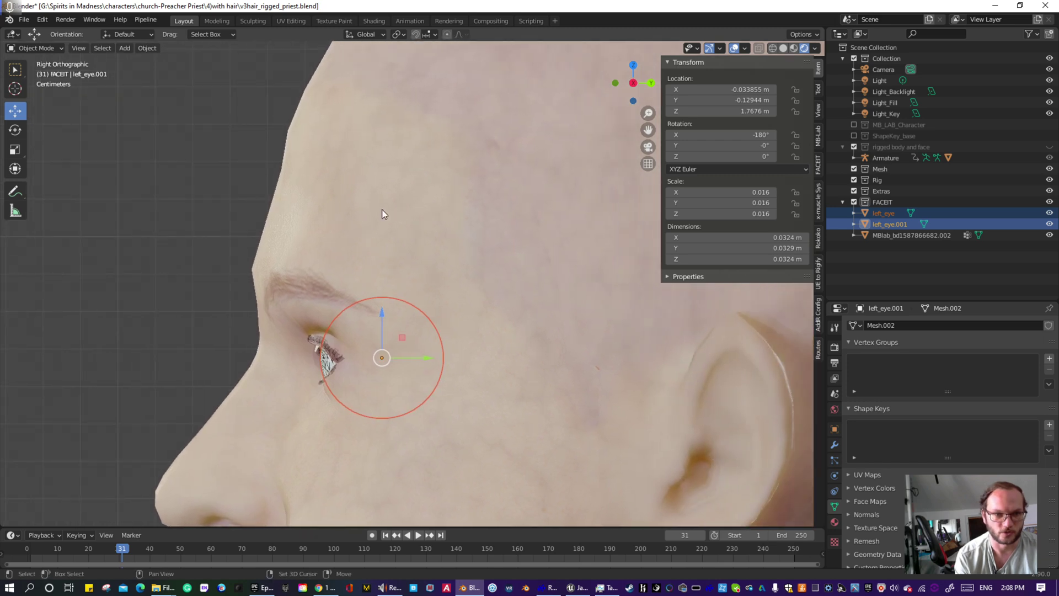
shift+middle_drag(382, 211, 384, 138)
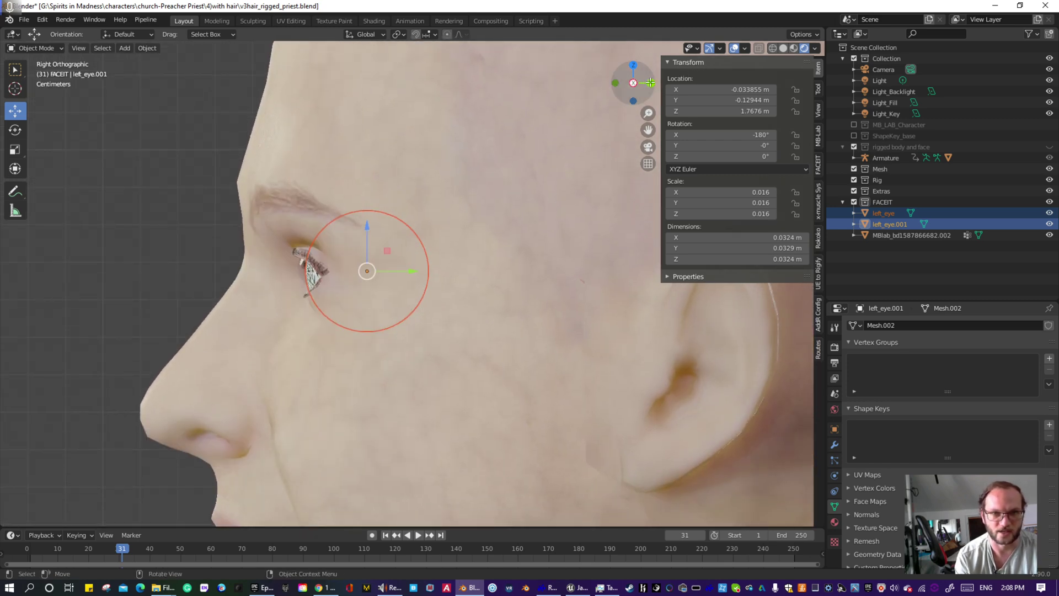
click(651, 82)
click(652, 83)
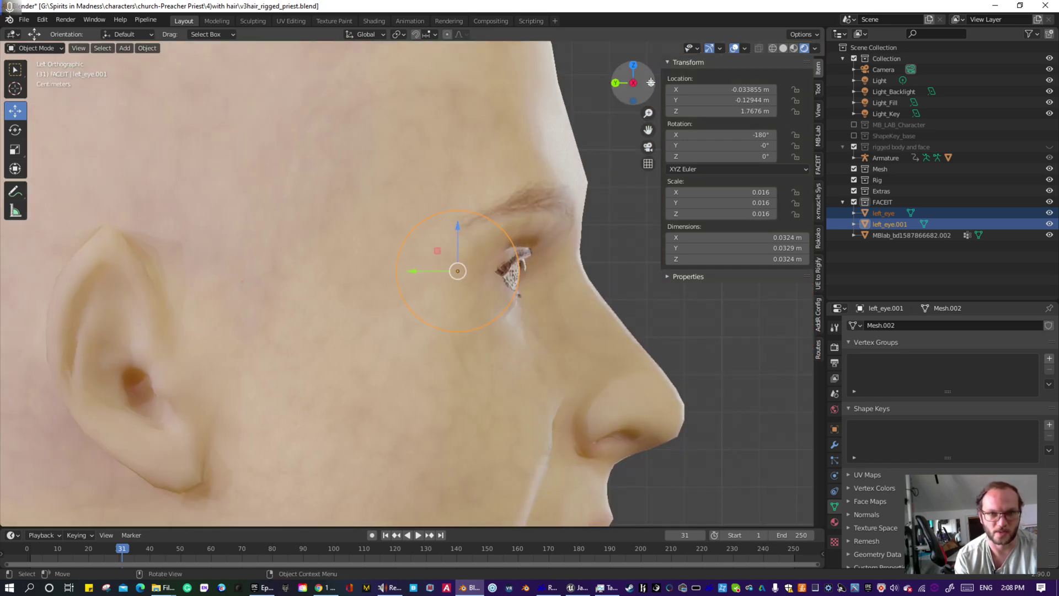
click(652, 82)
click(652, 83)
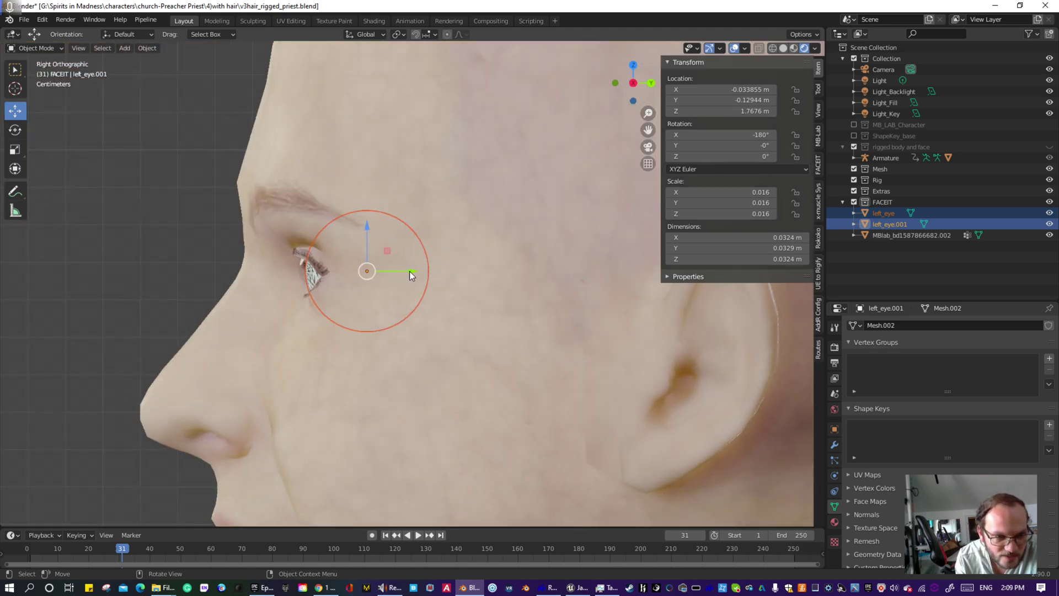
drag(410, 270, 419, 274)
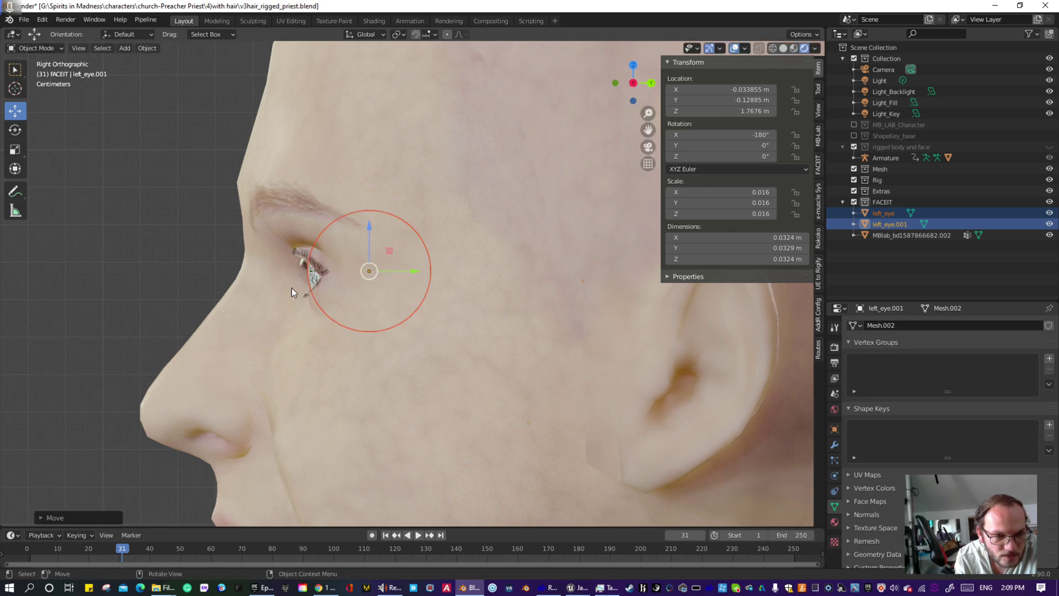
- Move both selected eyeballs slightly further back into the head along Y, placing left_eye.001 at about -0.12826 m
middle_drag(291, 286, 314, 286)
middle_drag(375, 255, 369, 255)
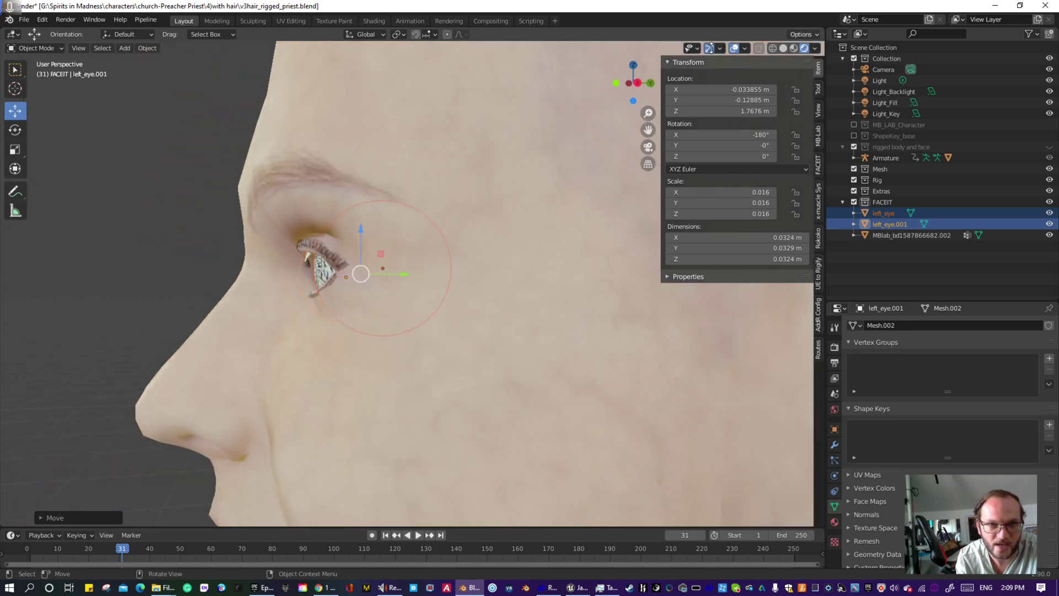
click(650, 84)
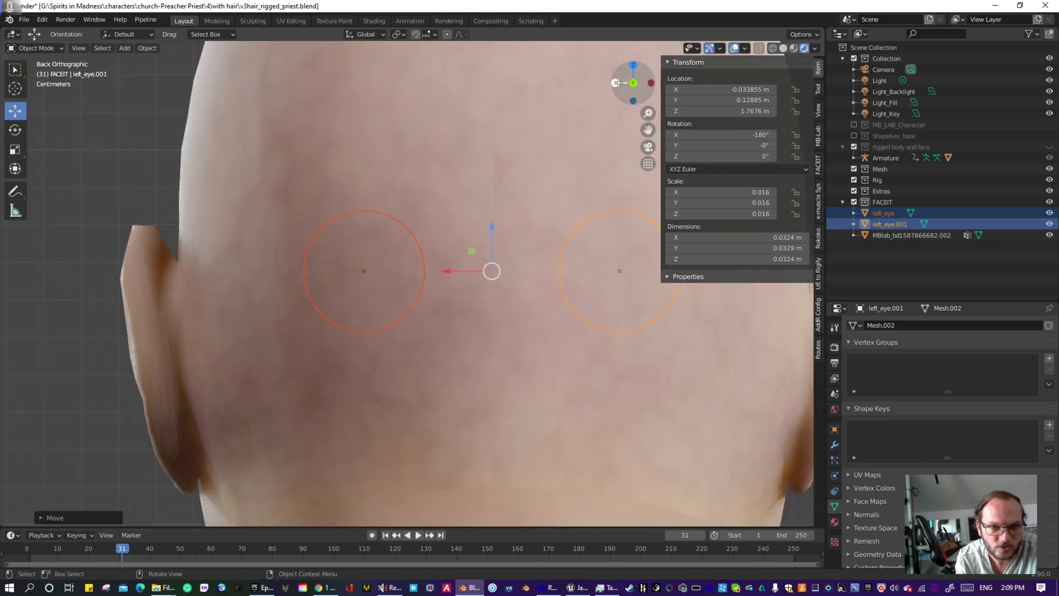
click(616, 84)
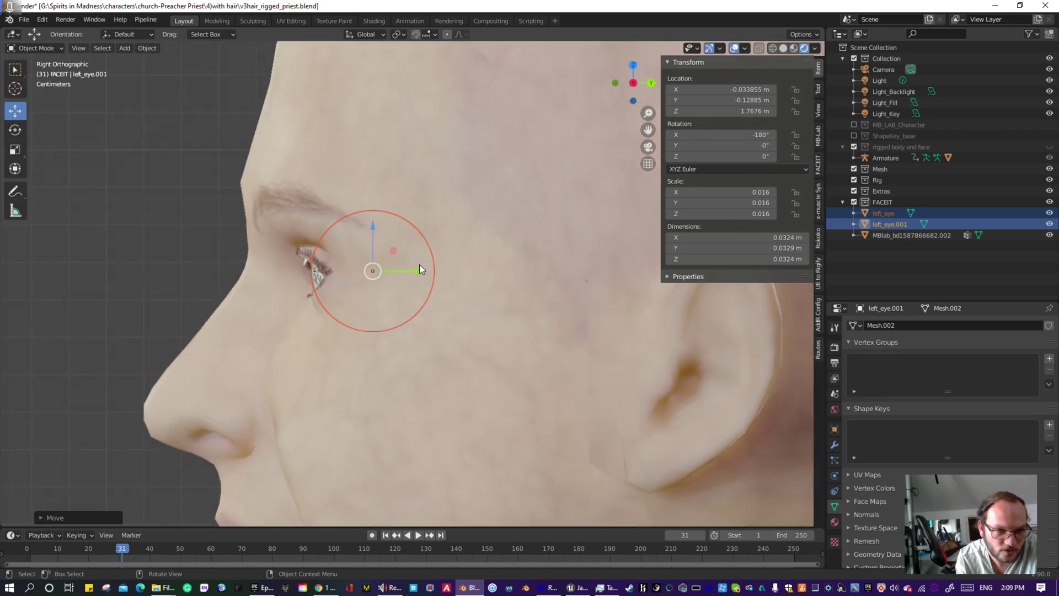
drag(418, 271, 405, 282)
middle_drag(405, 282, 508, 257)
shift+middle_drag(575, 287, 800, 313)
middle_drag(419, 332, 499, 360)
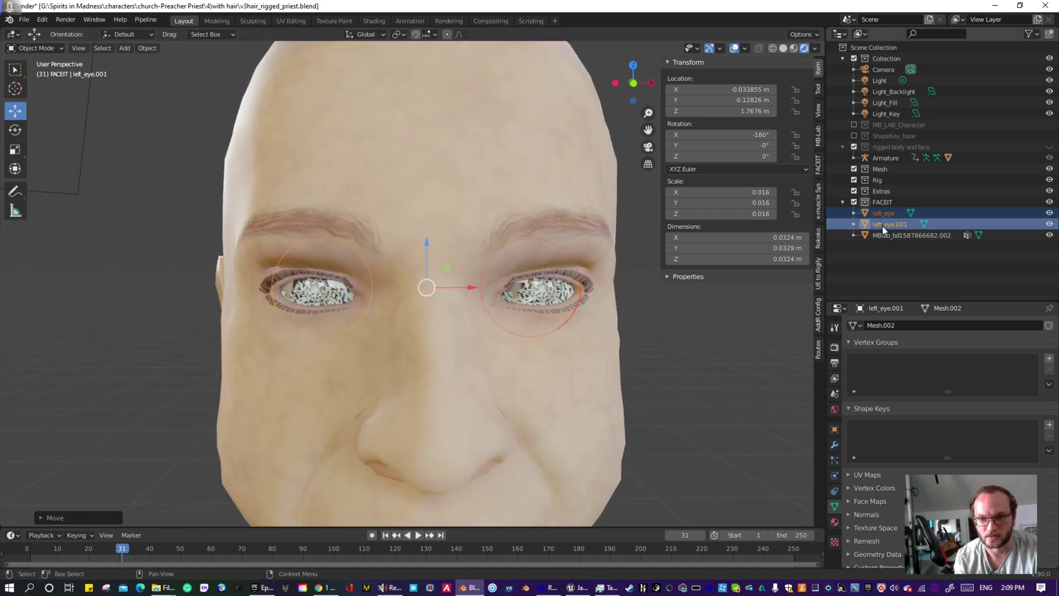
- Rename the left_eye.001 object as right_eye
click(187, 300)
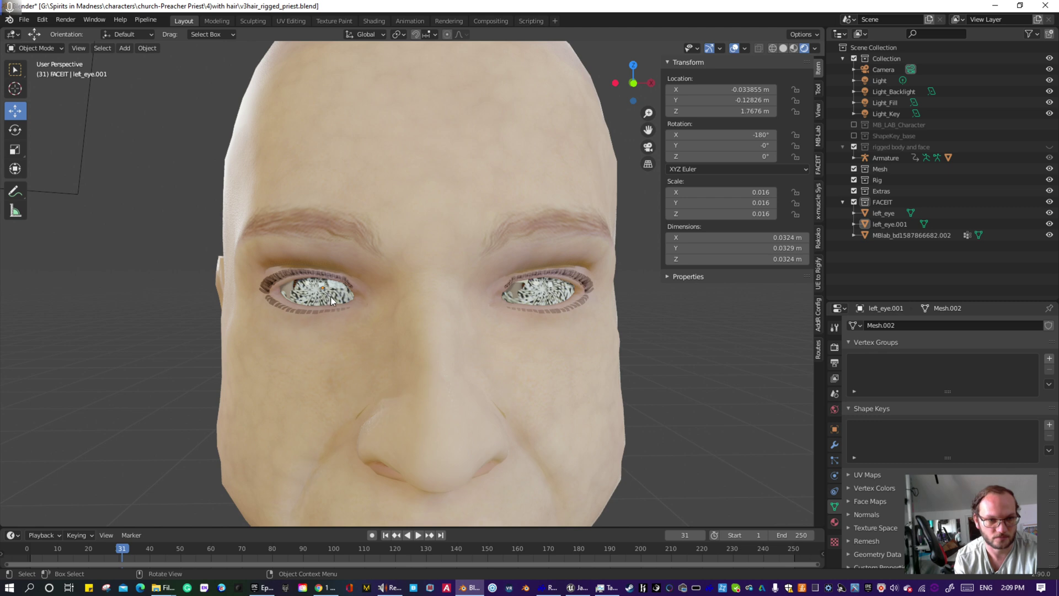
click(463, 277)
click(888, 226)
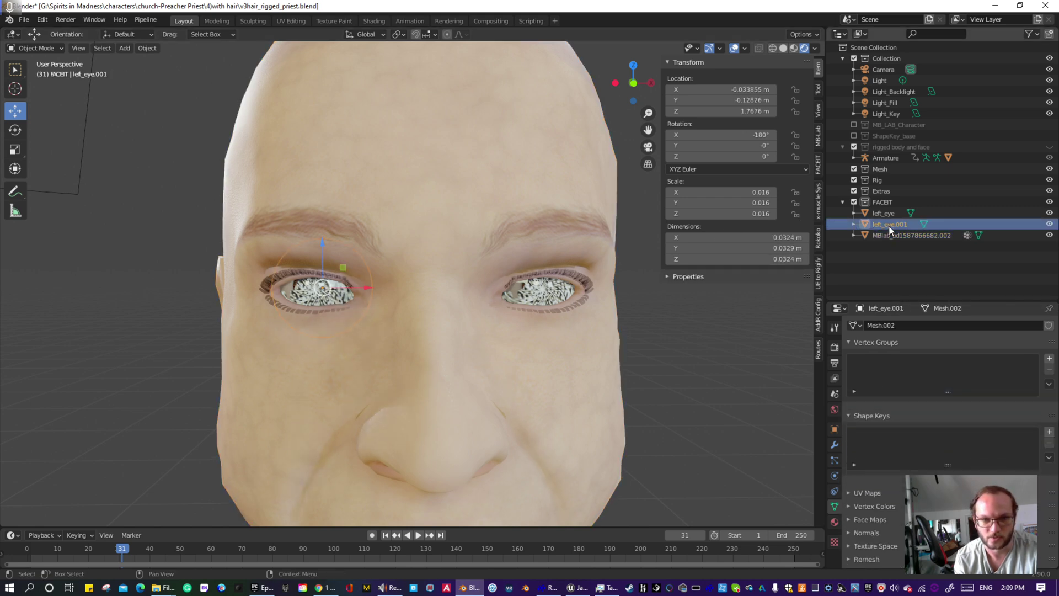
double_click(889, 225)
key(BackSpace)
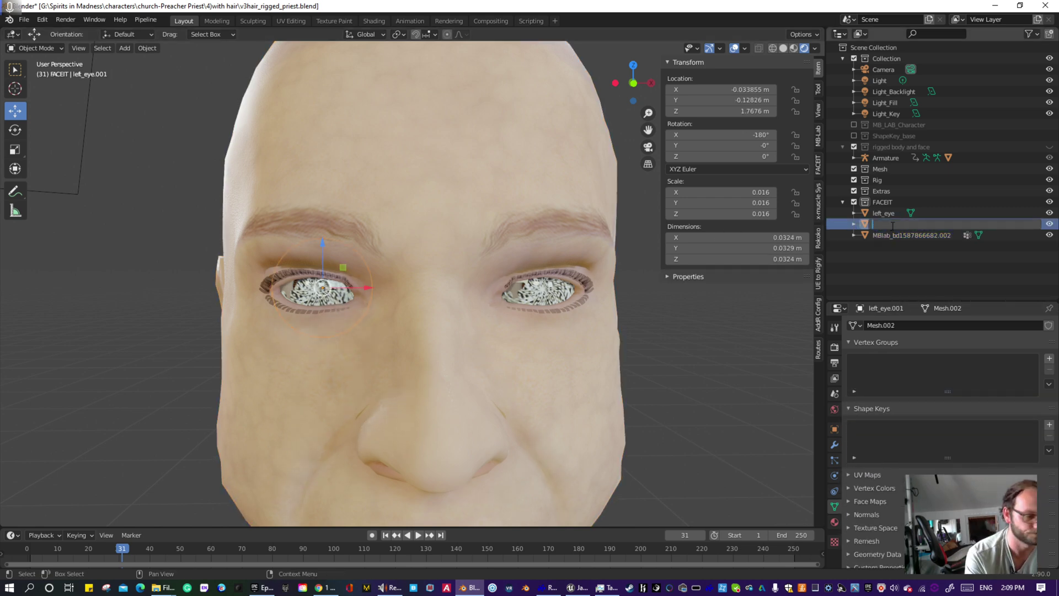
text(right)
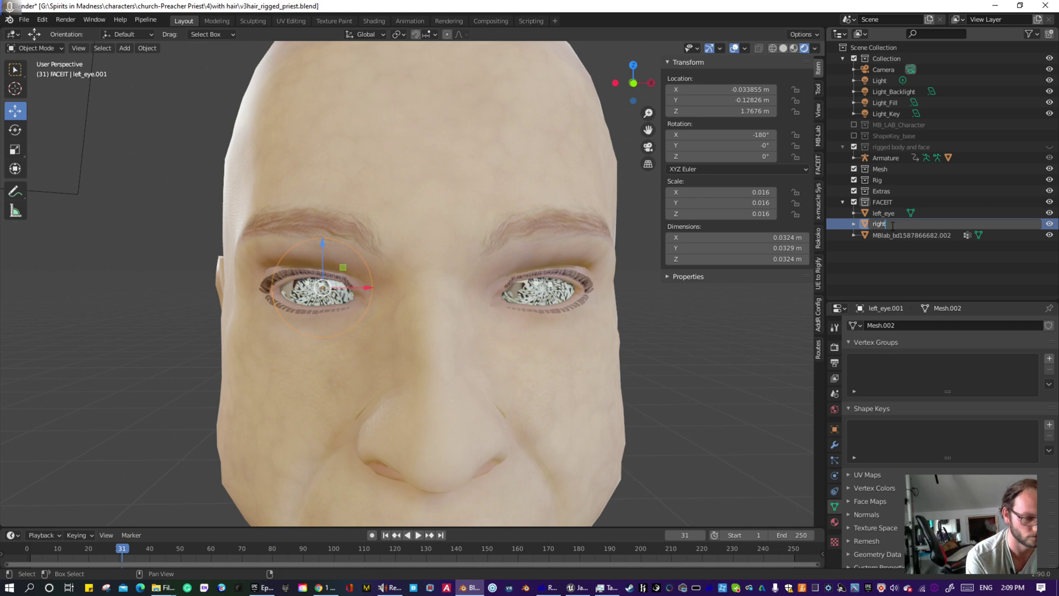
text(_)
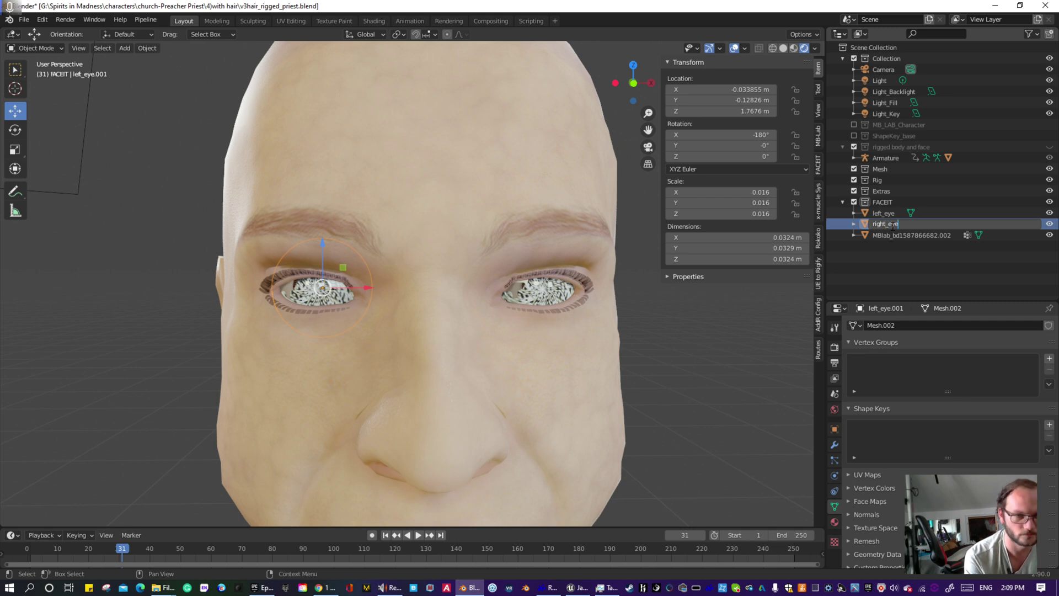
text(eye)
key(Return)
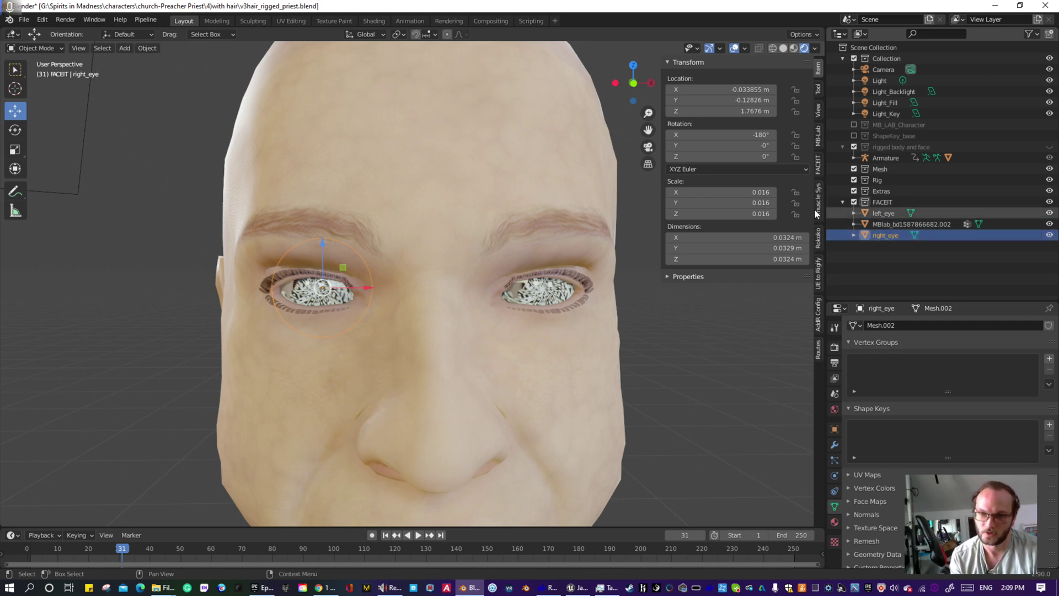
- Hide the right_eye and left_eye objects in the viewport and save the current file
click(1049, 235)
click(1050, 213)
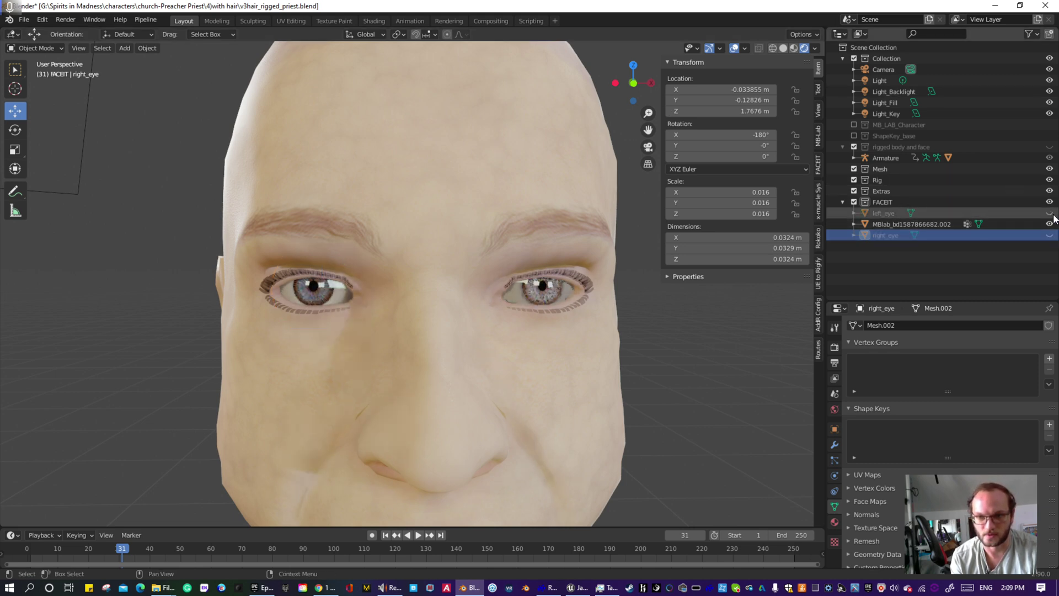
click(25, 19)
click(36, 92)
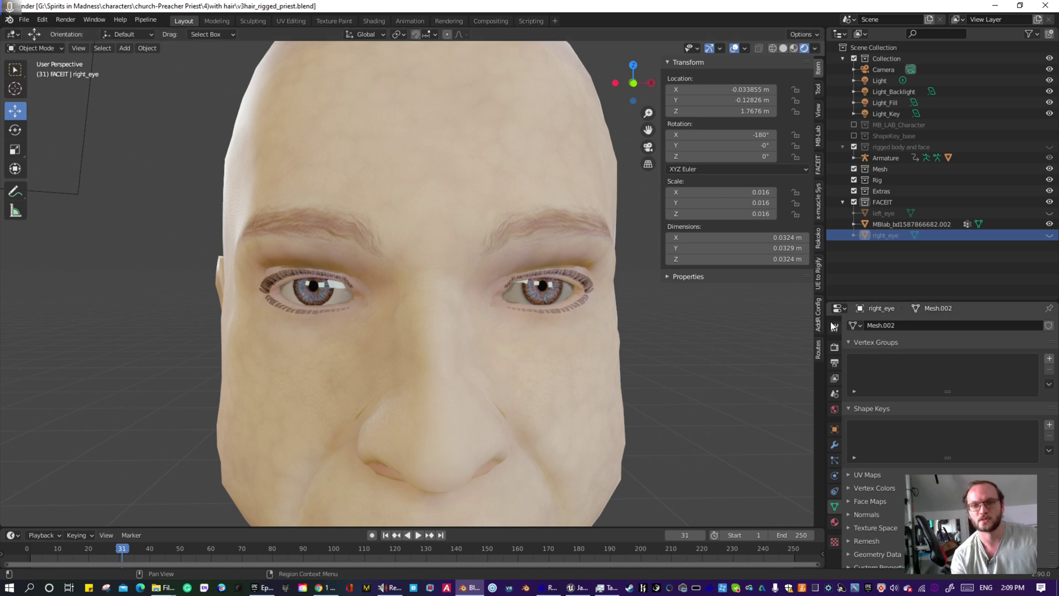
- Put the head mesh in Edit Mode and delete the faces of its right_eye vertex group
click(416, 215)
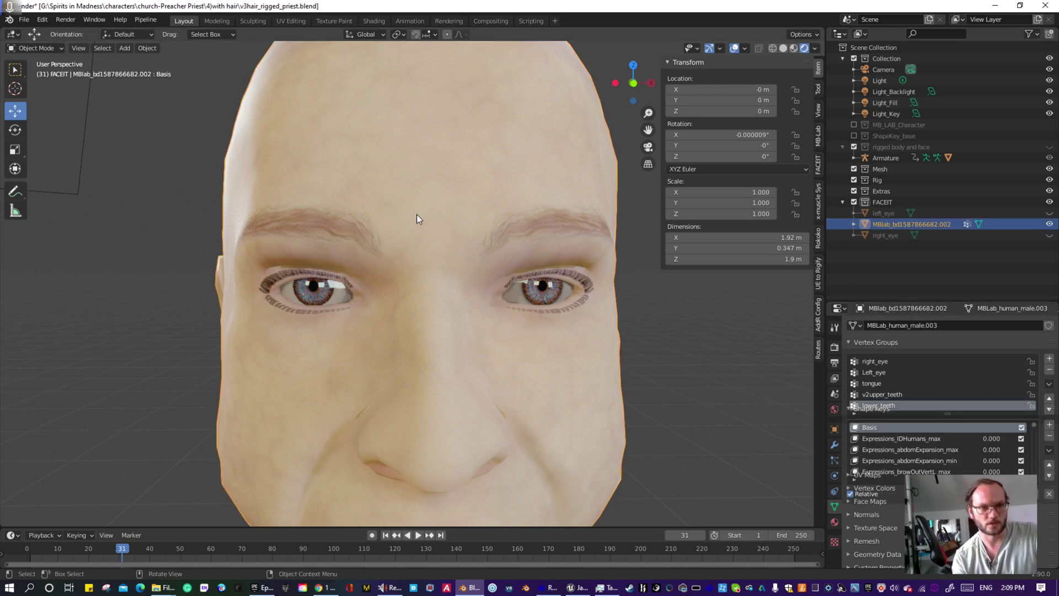
click(25, 47)
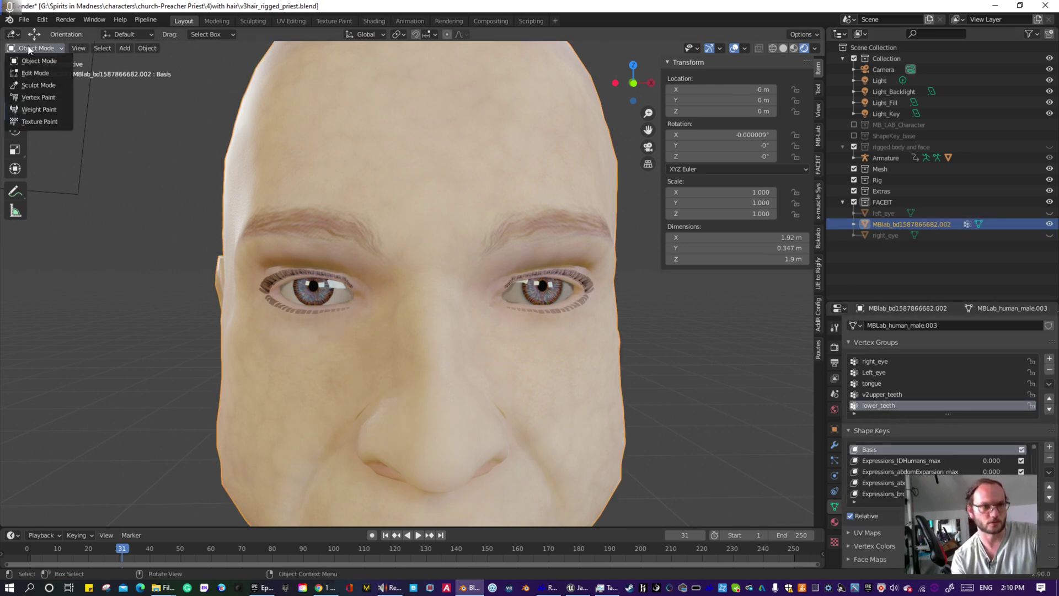
click(42, 75)
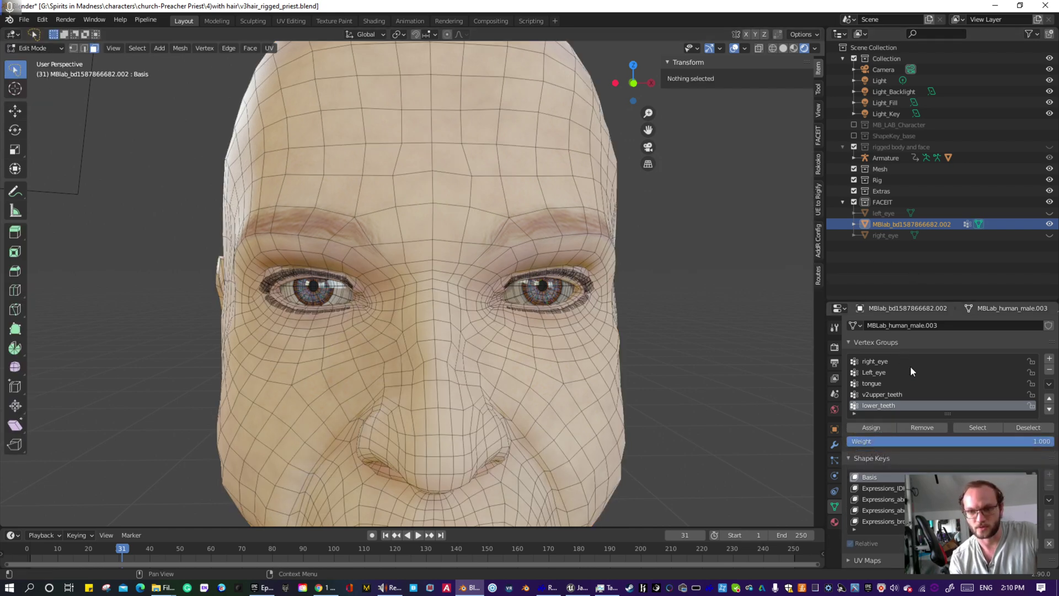
click(875, 362)
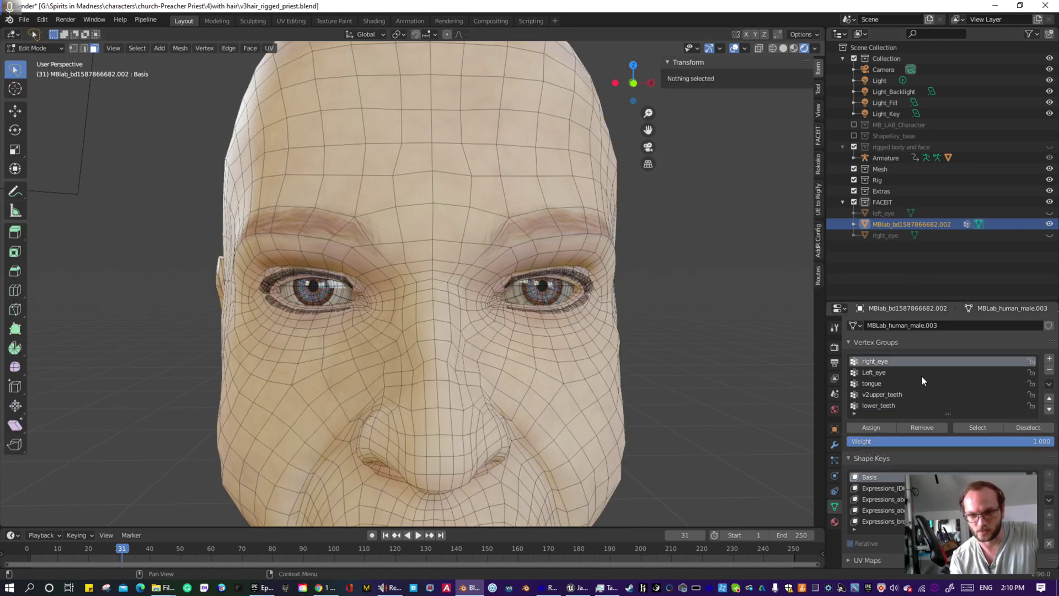
click(977, 428)
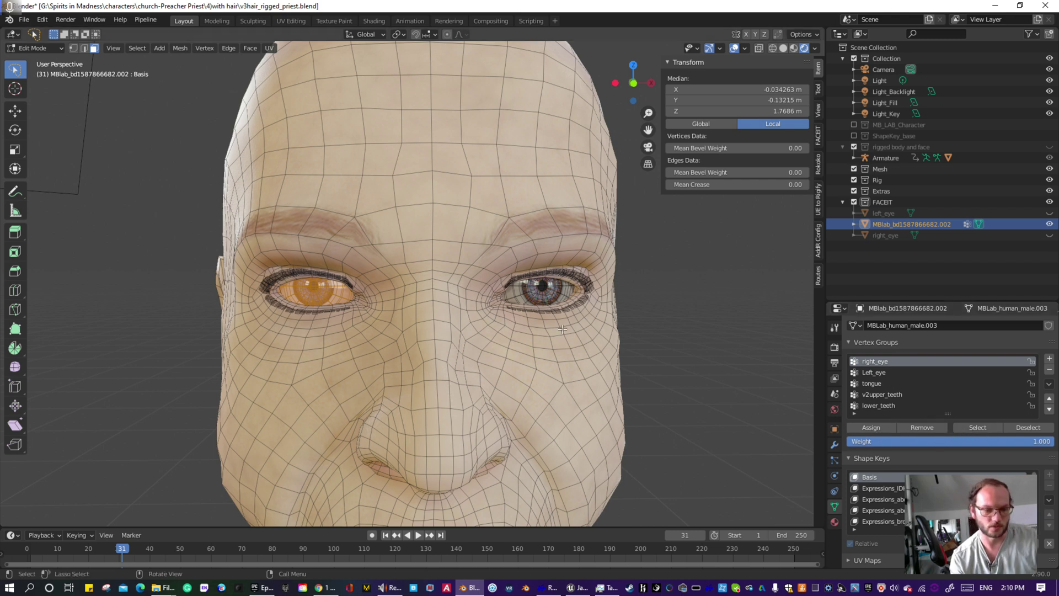
key(x)
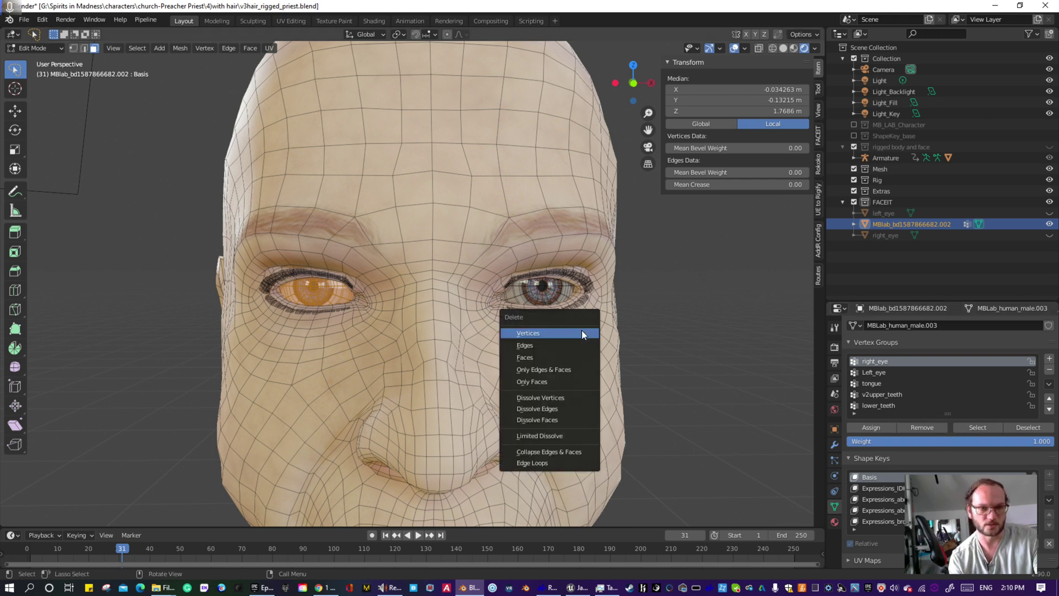
click(539, 357)
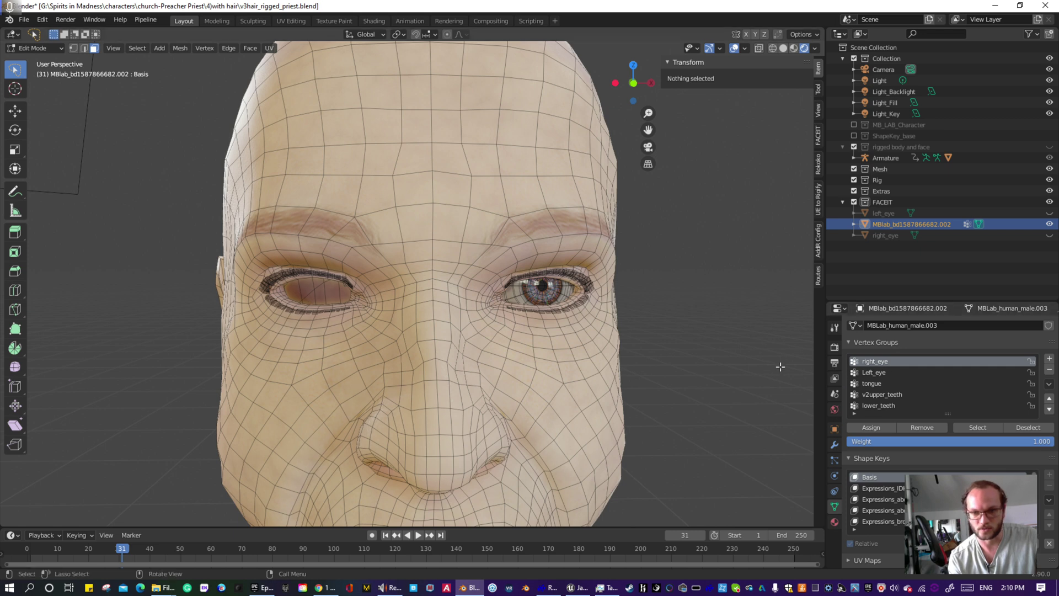
- Delete the faces belonging to the head mesh's Left_eye vertex group
click(876, 372)
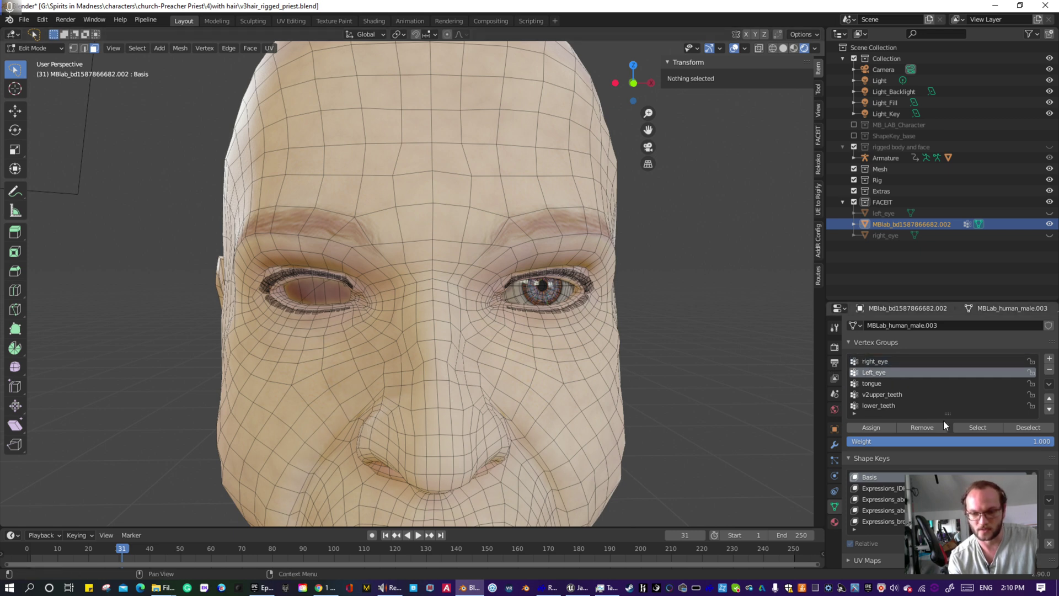
click(970, 426)
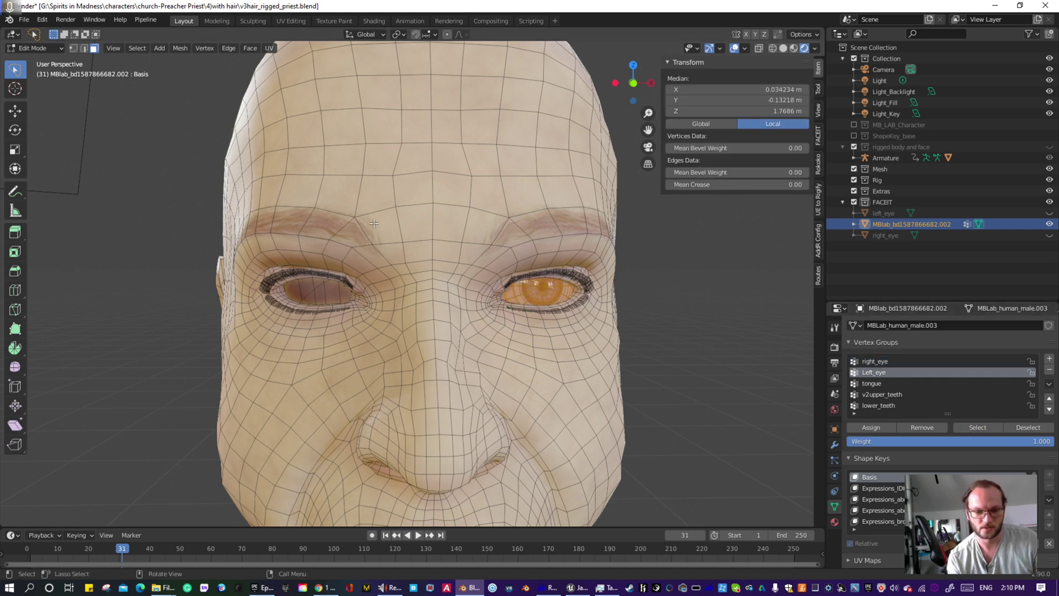
key(x)
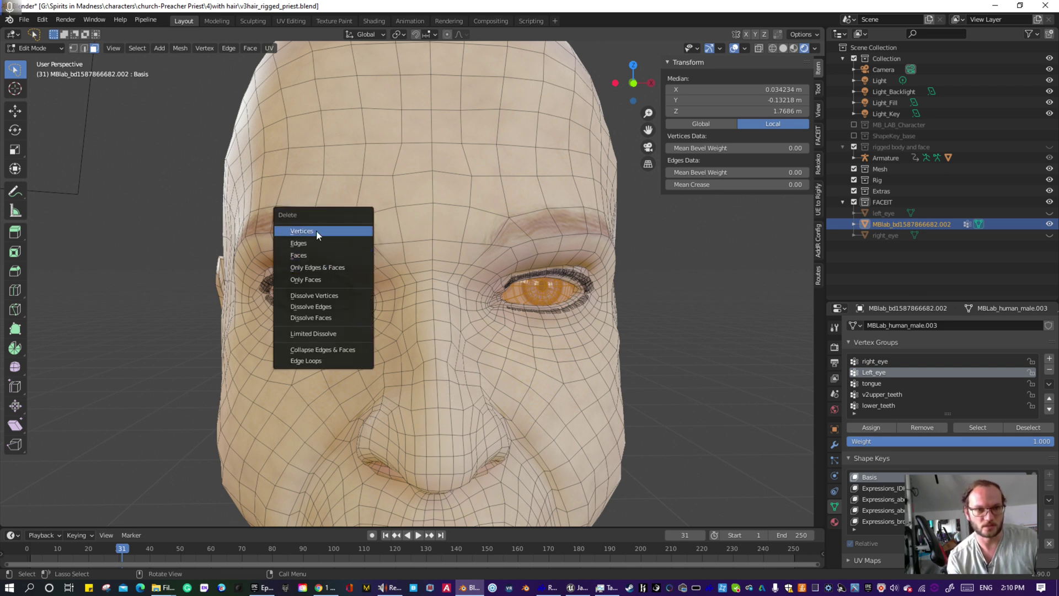
click(316, 255)
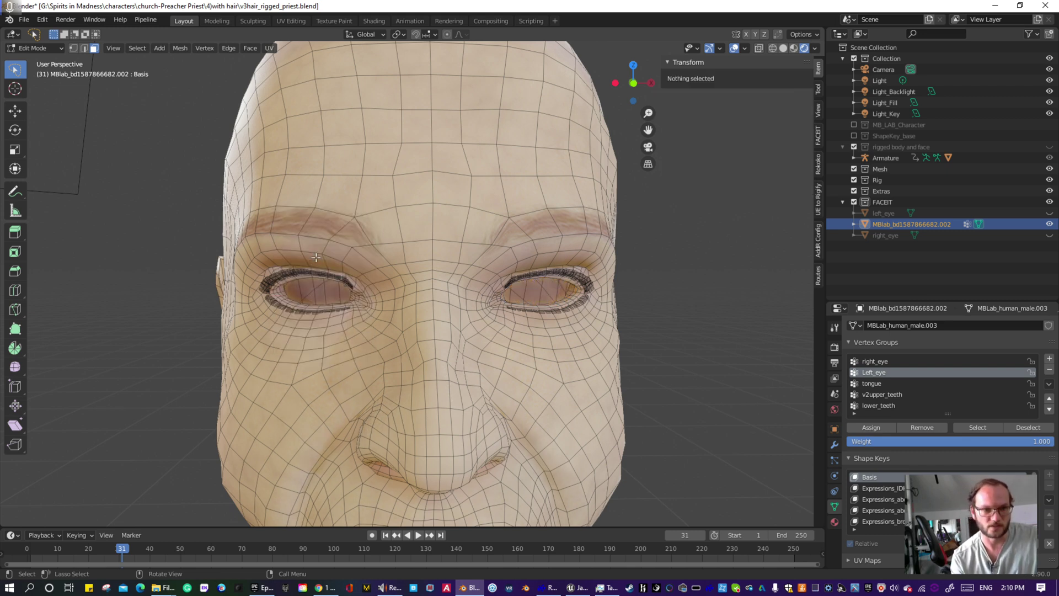
- Return to Object Mode and unhide the right_eye and left_eye objects in the emptied eye sockets
click(55, 50)
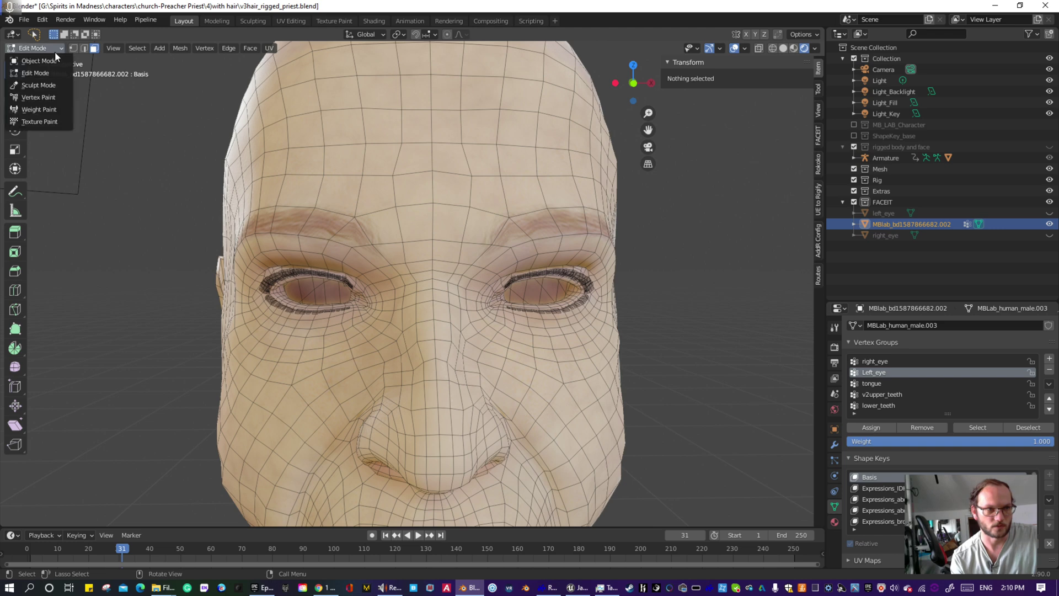
click(38, 60)
scroll(438, 262, down, 4)
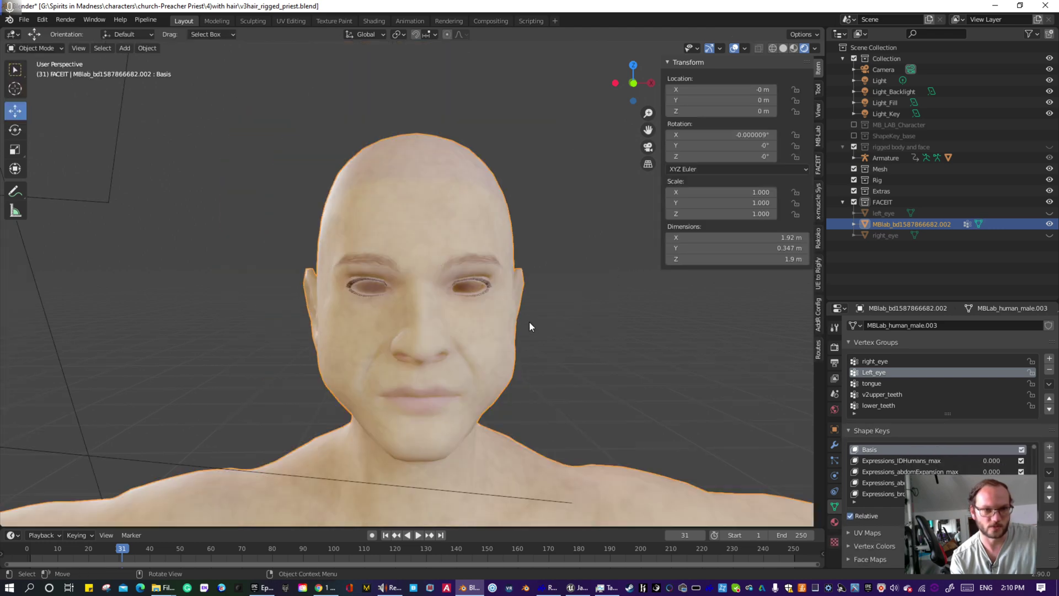
click(1050, 235)
click(1050, 213)
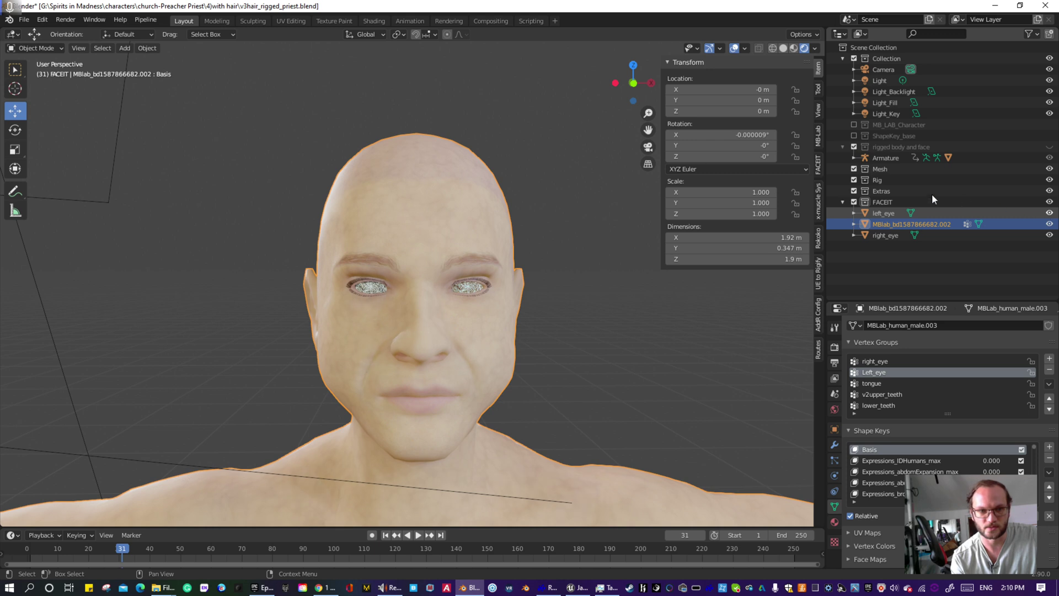
click(25, 19)
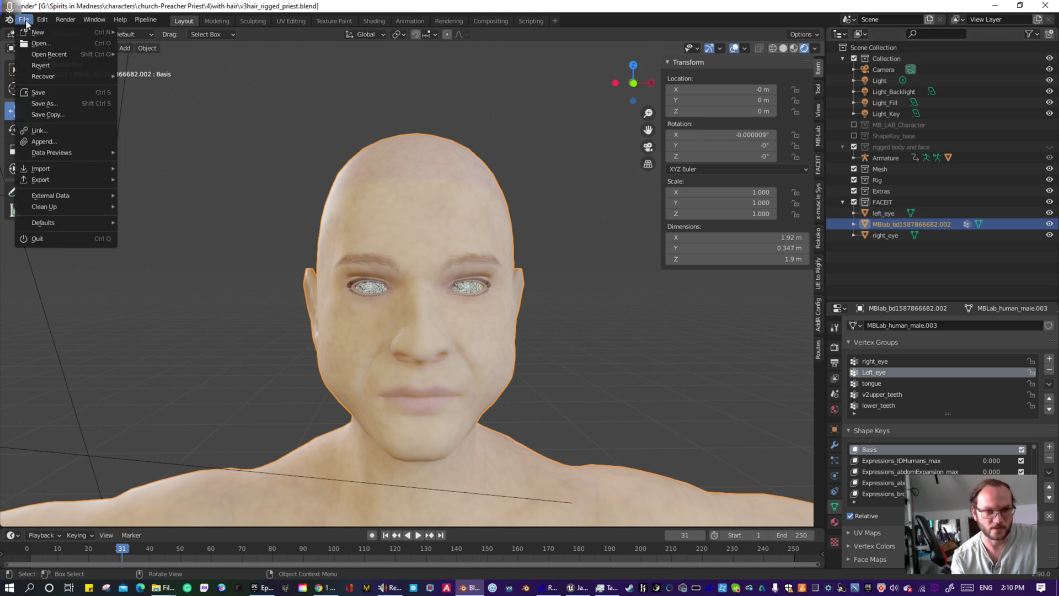
click(617, 311)
scroll(584, 297, up, 6)
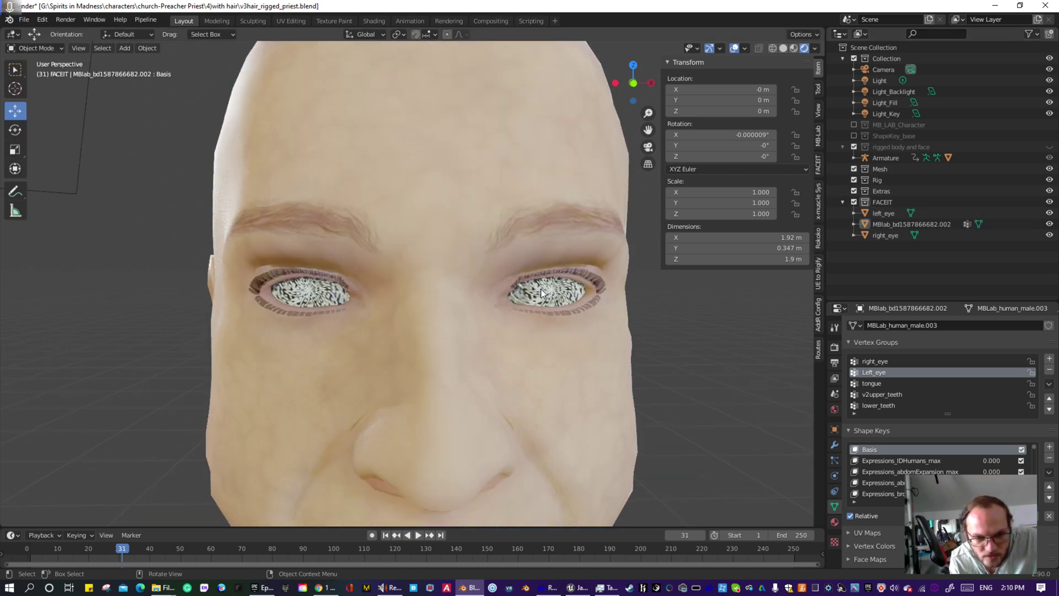
scroll(541, 292, up, 2)
mouse_move(594, 299)
middle_down()
mouse_move(560, 292)
mouse_move(611, 294)
mouse_move(600, 297)
middle_up()
scroll(600, 296, down, 2)
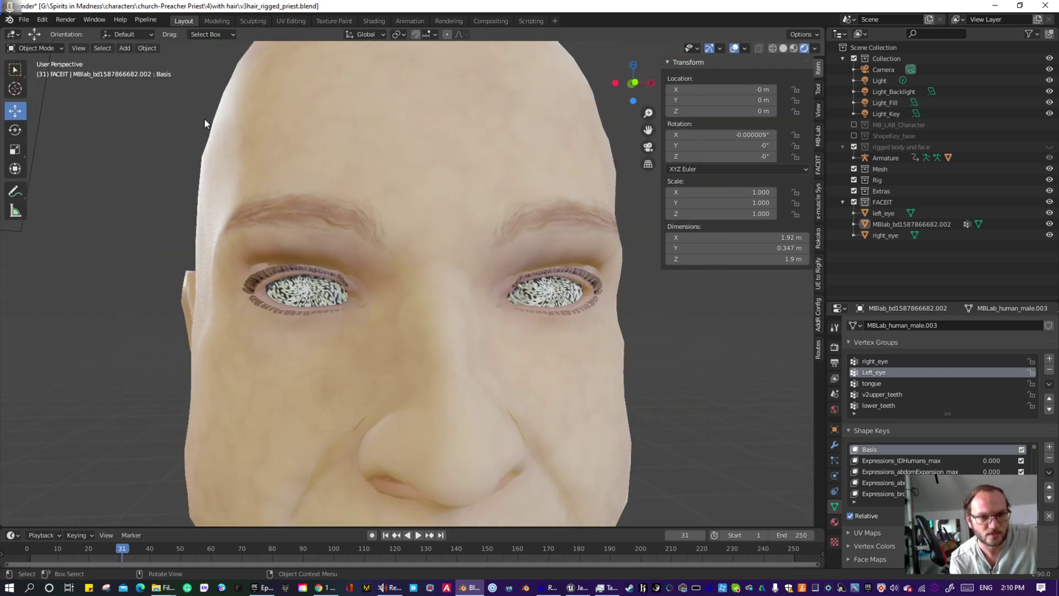
- Save the project as a new version named v4faceit_priest.blend in the same folder
click(24, 19)
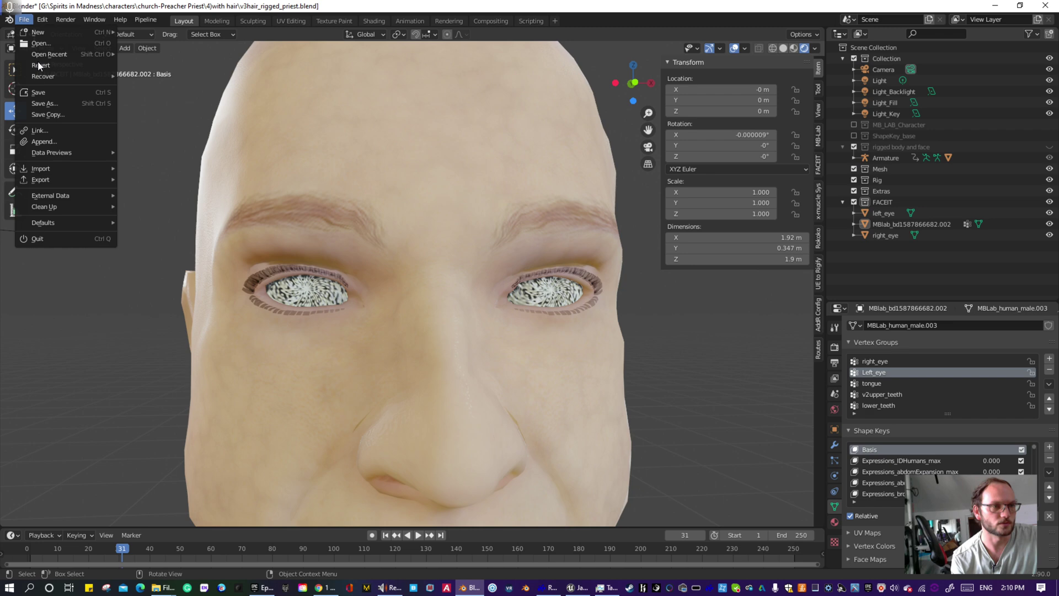
click(44, 104)
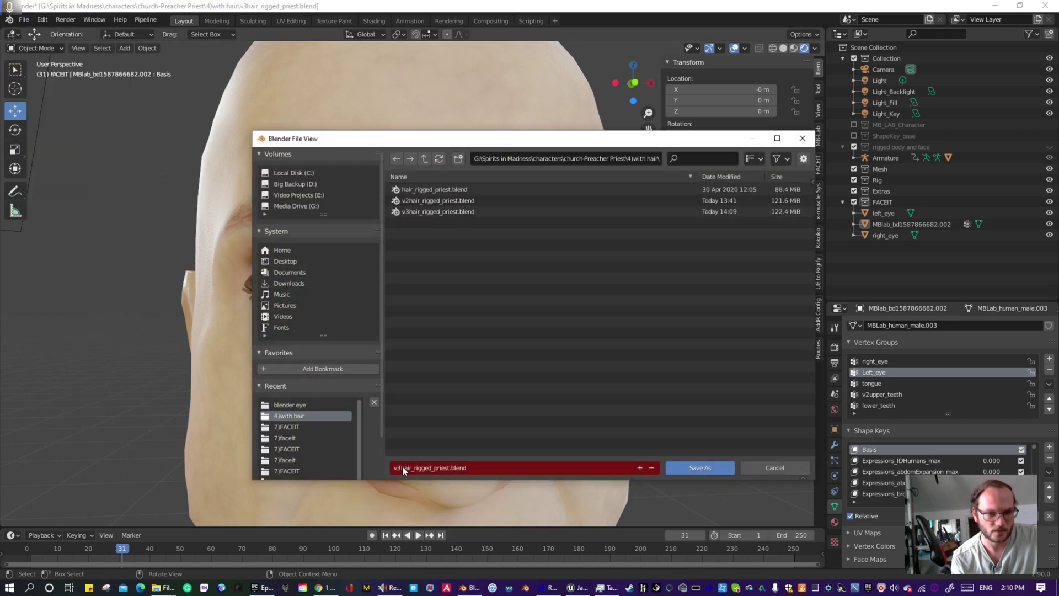
click(401, 467)
key(BackSpace)
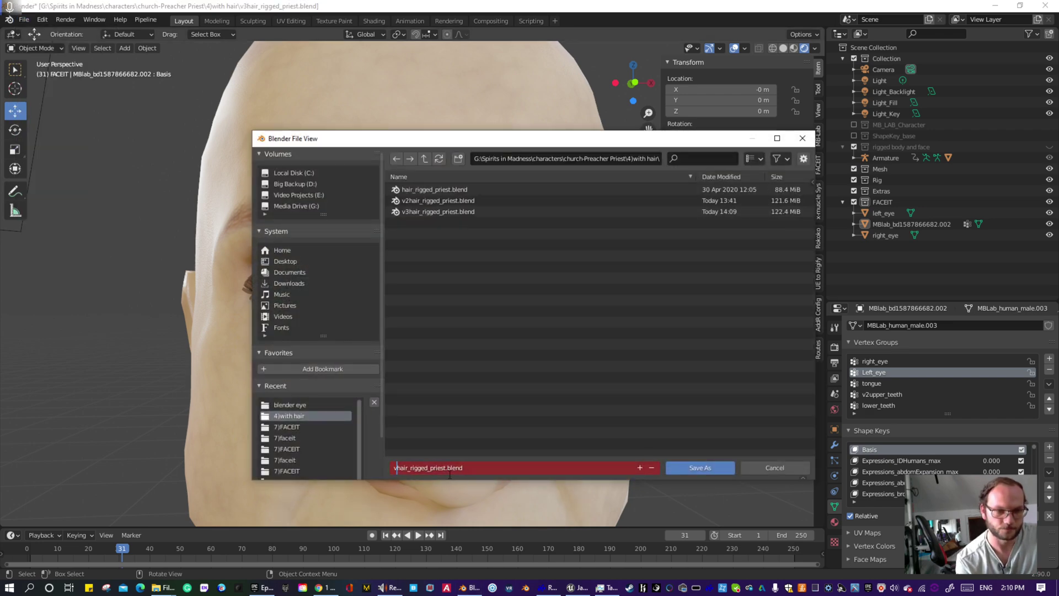
text(4)
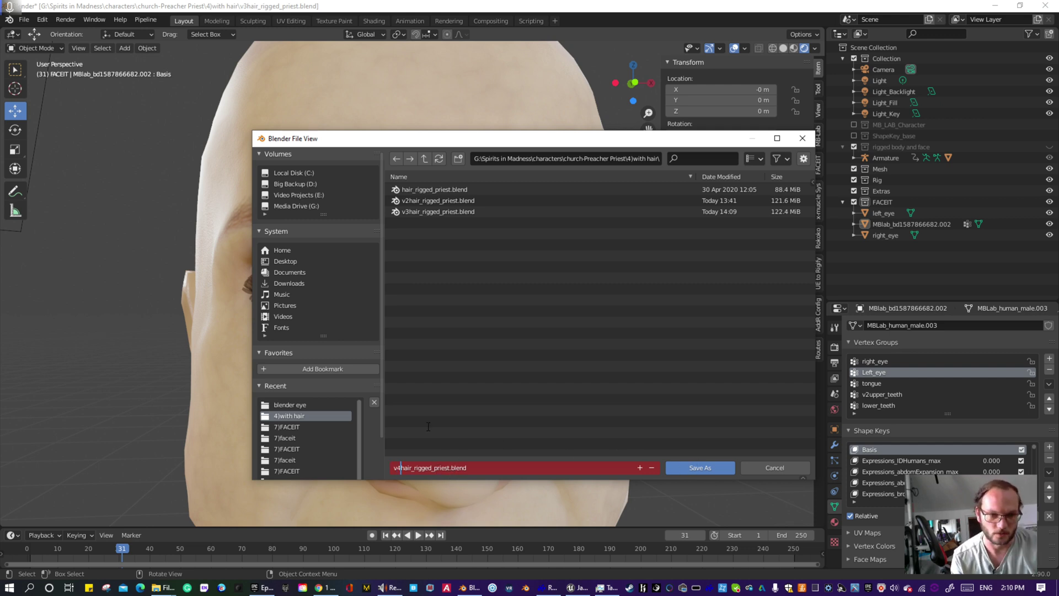
drag(404, 468, 434, 467)
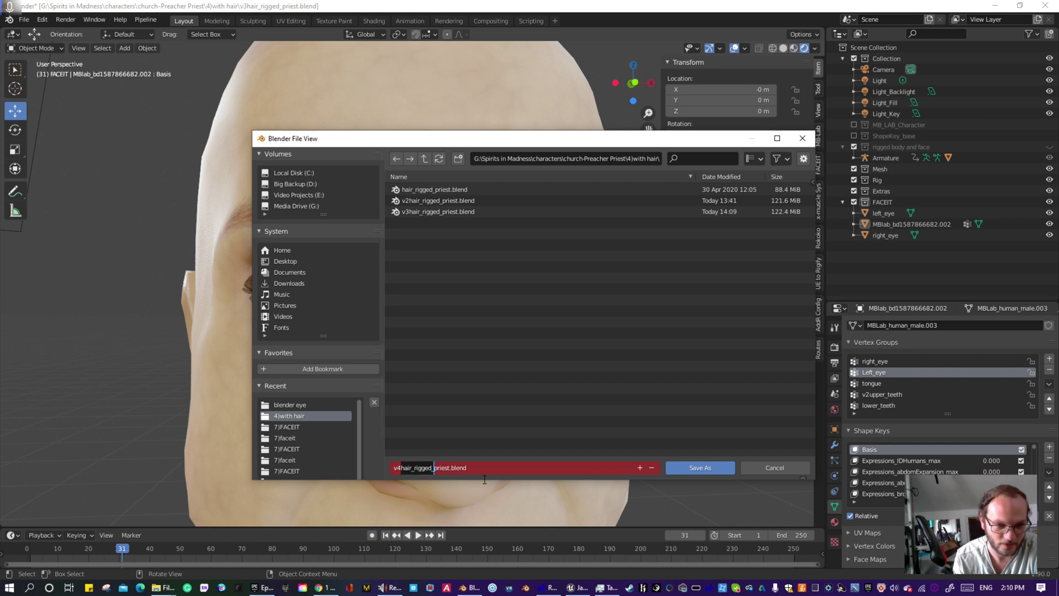
key(BackSpace)
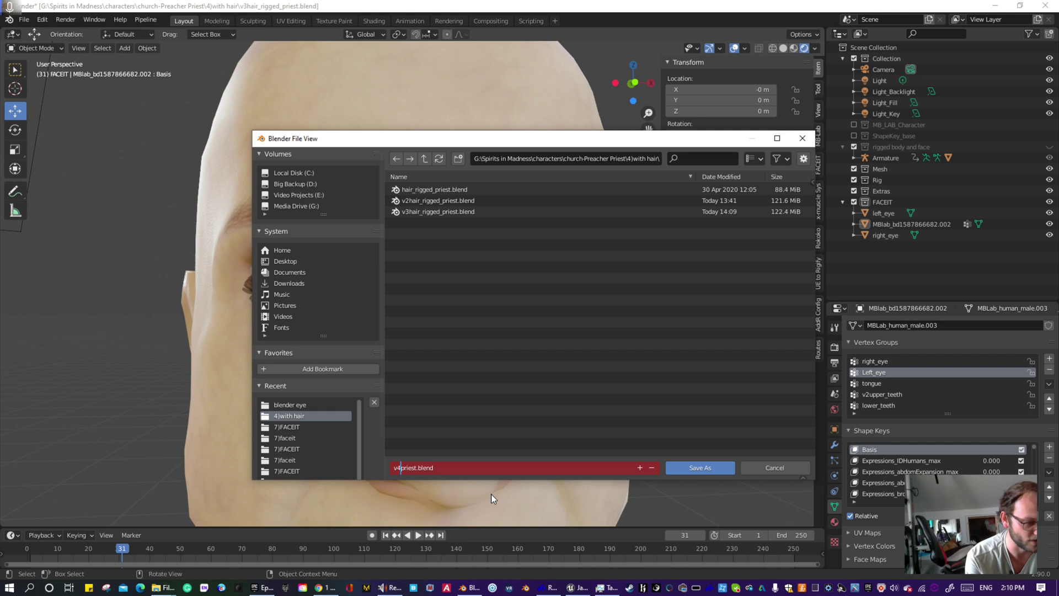
text(fac)
key(BackSpace)
key(BackSpace)
key(BackSpace)
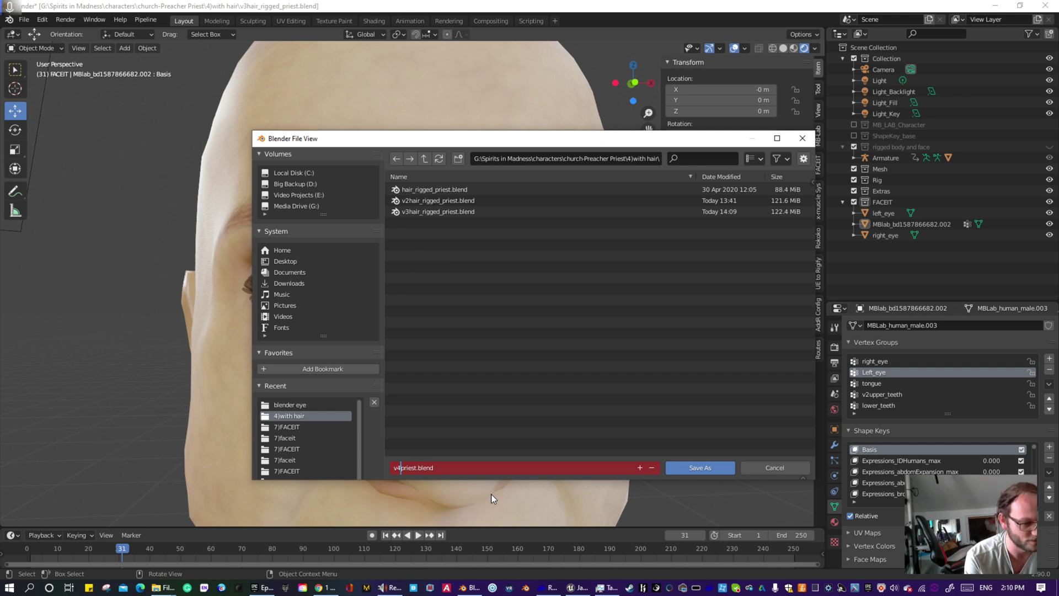
text(faceit)
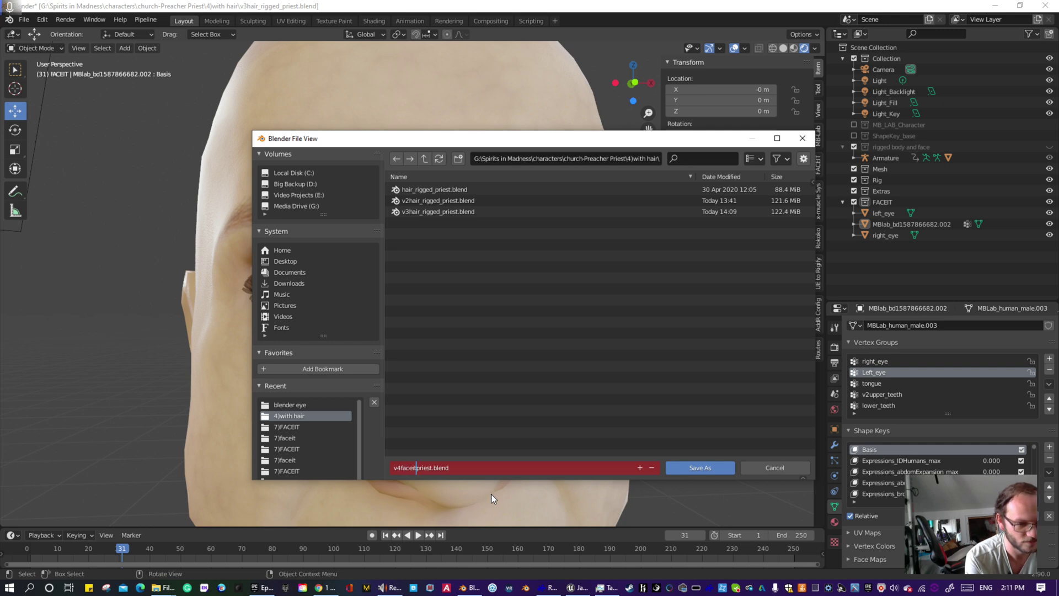
text(_)
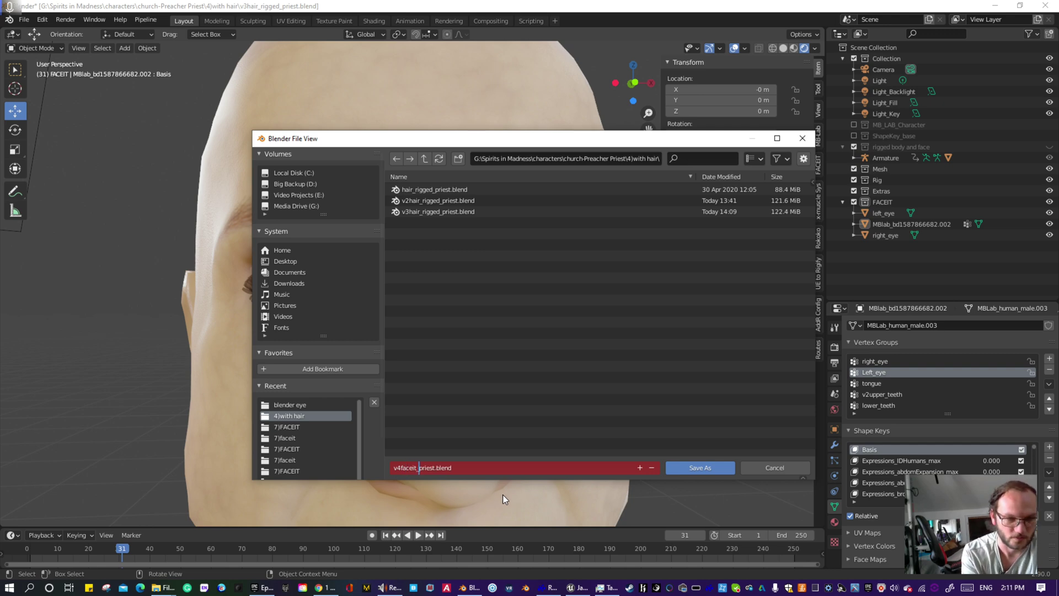
click(688, 468)
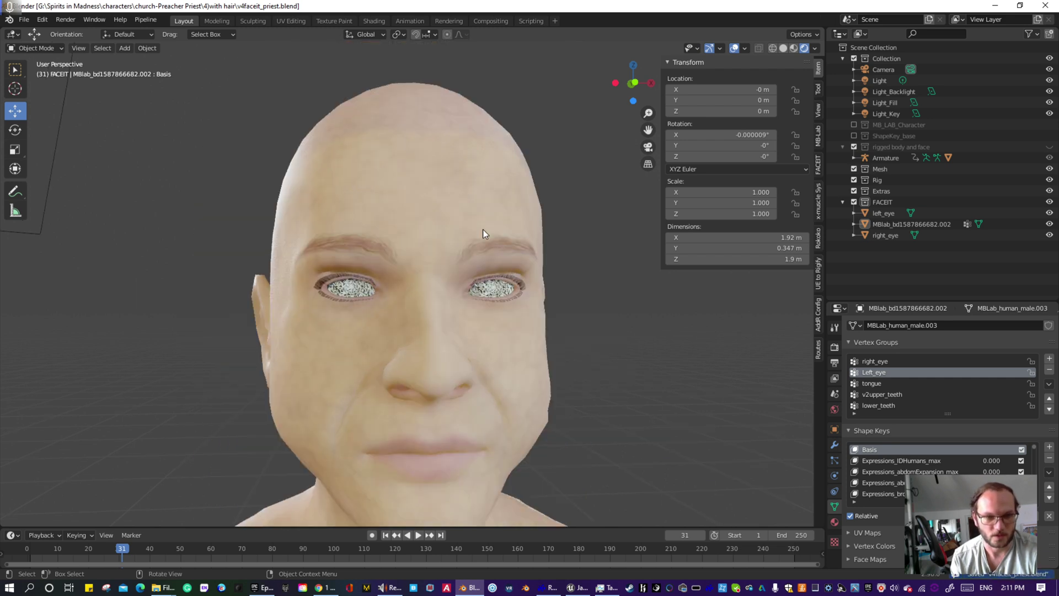
- Clear the existing FACEIT registration and register the head mesh MBlab_bd1587866682.002 again as the main face object
middle_drag(482, 229, 585, 203)
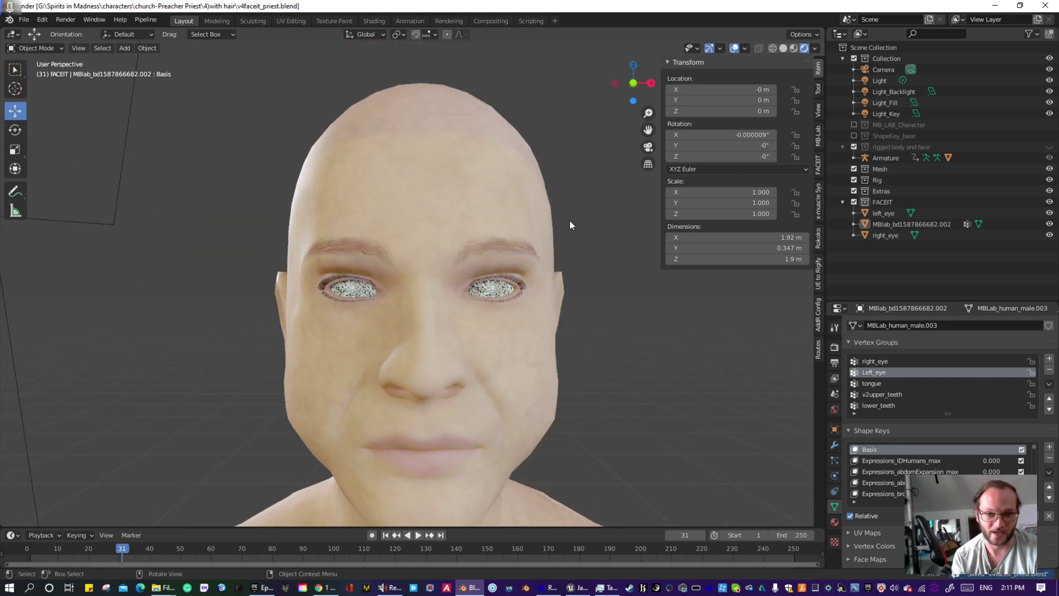
click(426, 200)
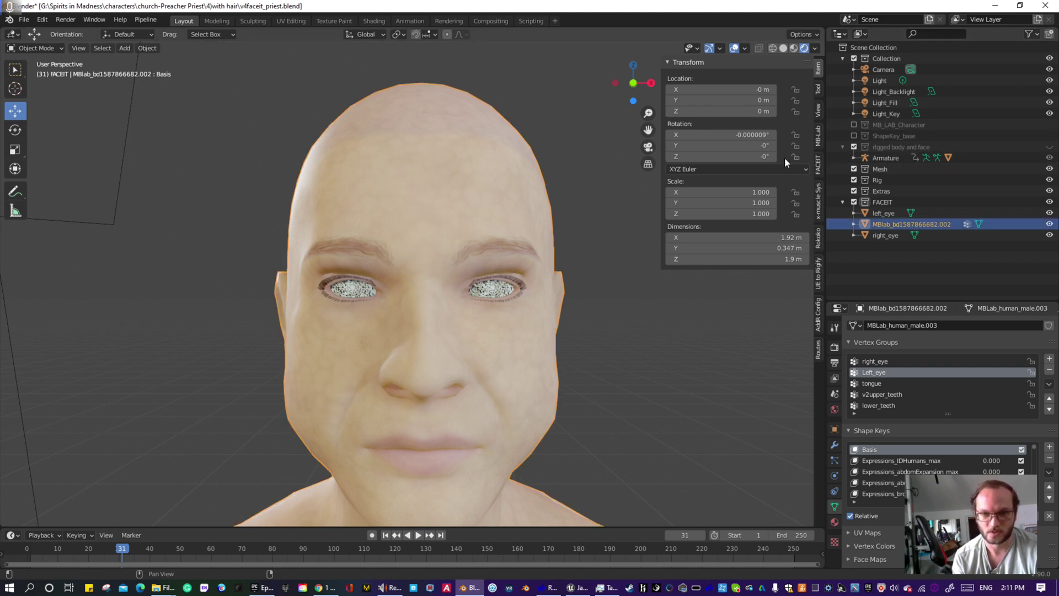
click(819, 165)
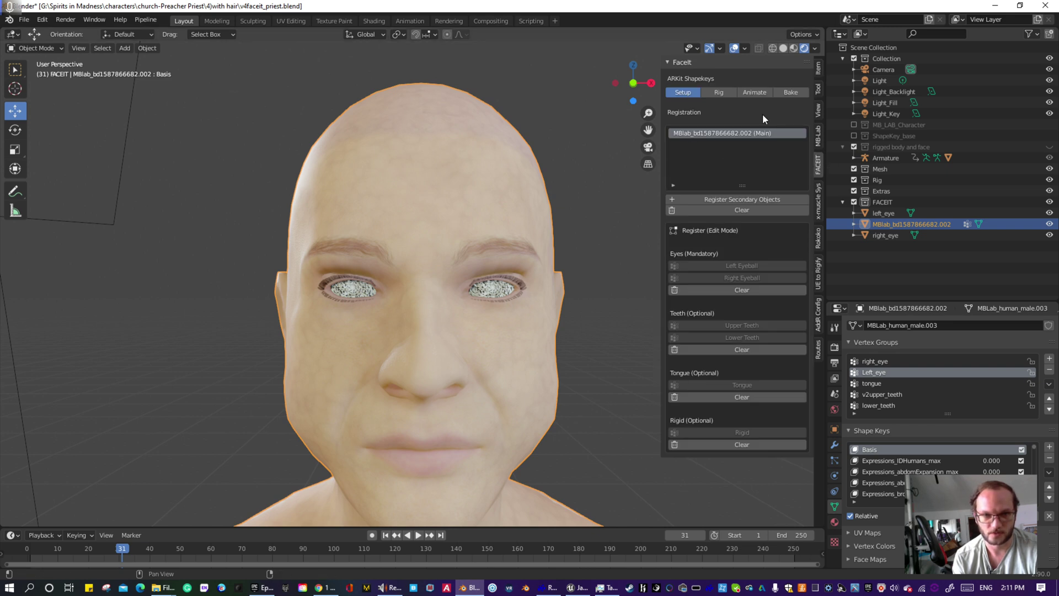
click(744, 209)
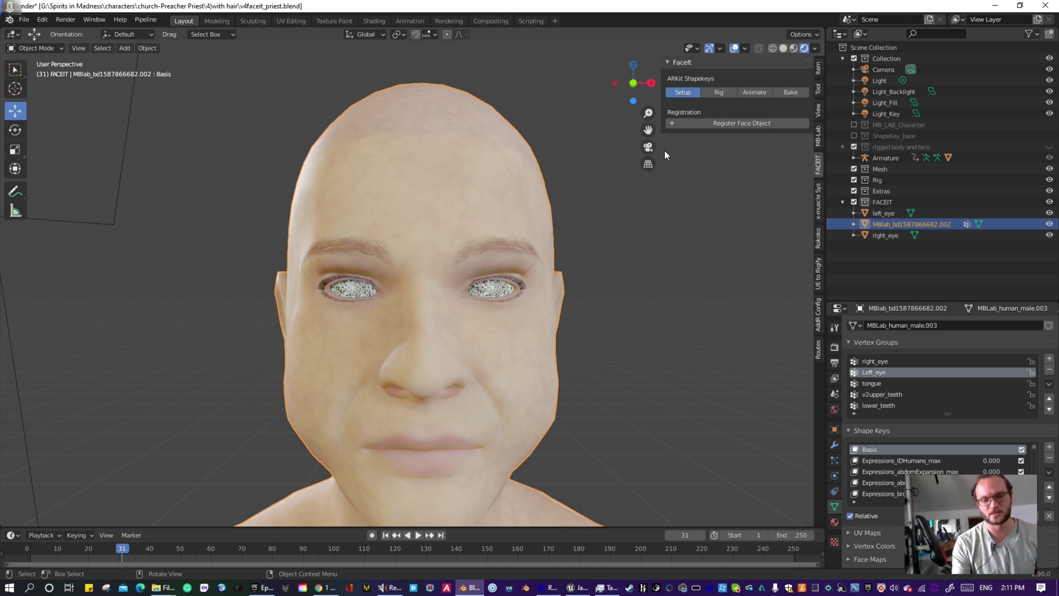
click(678, 123)
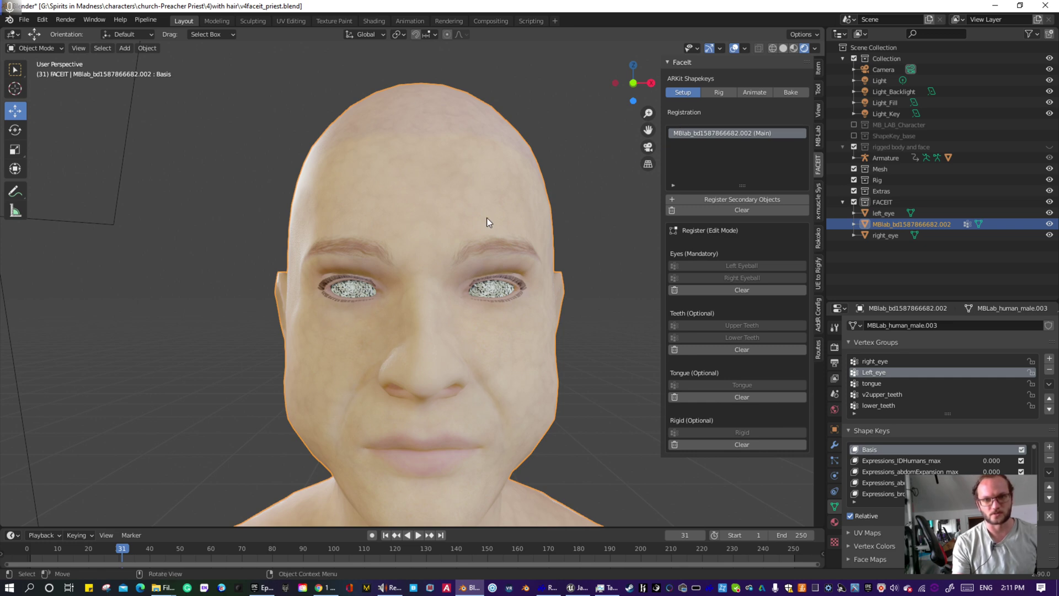
- Register the left_eye and right_eye meshes as secondary objects in the FACEIT setup
scroll(491, 373, down, 5)
scroll(488, 377, up, 4)
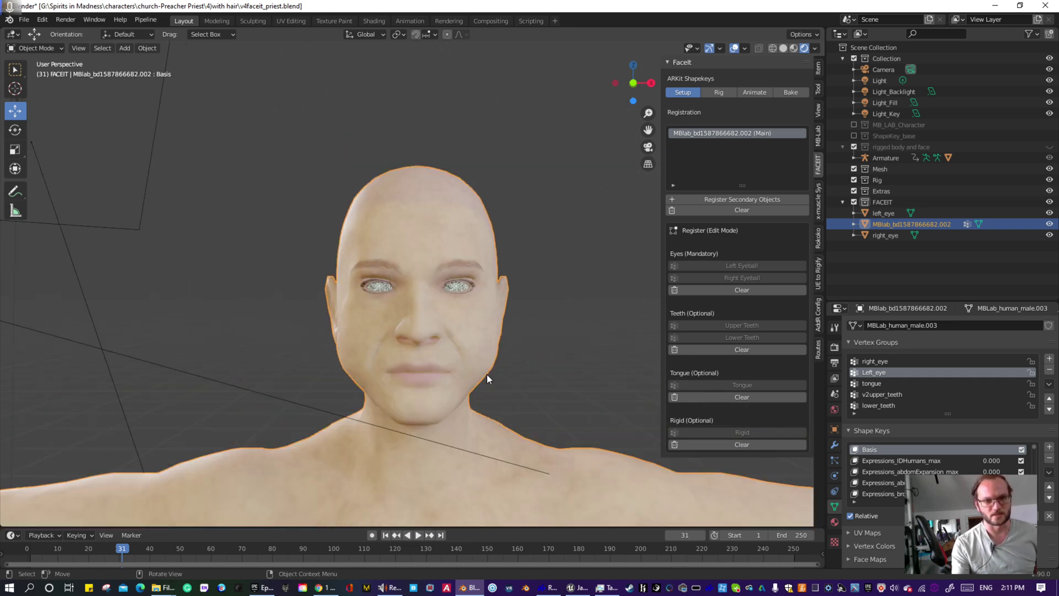
scroll(655, 219, up, 1)
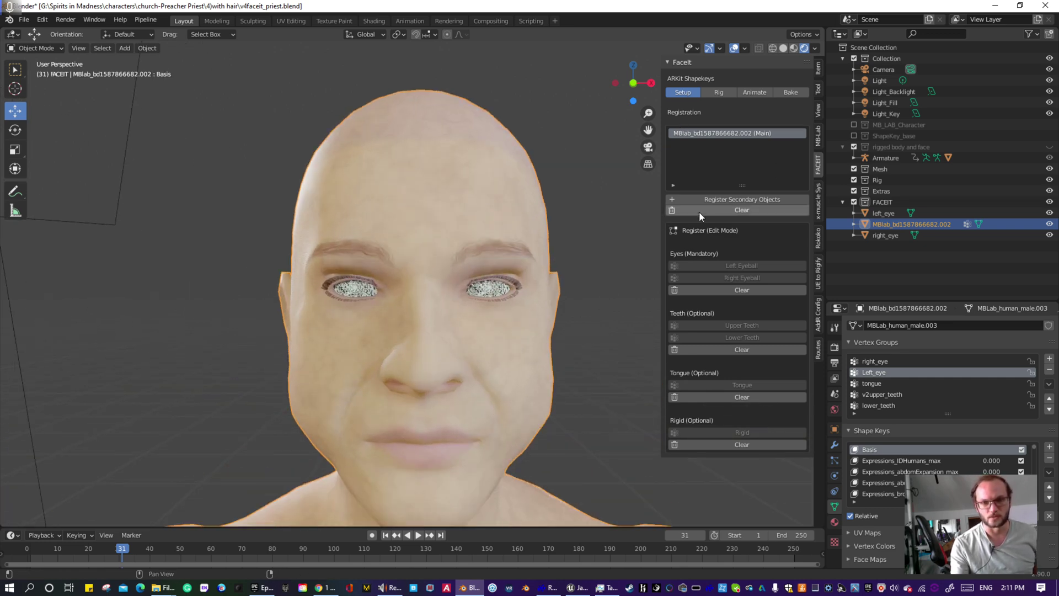
click(494, 289)
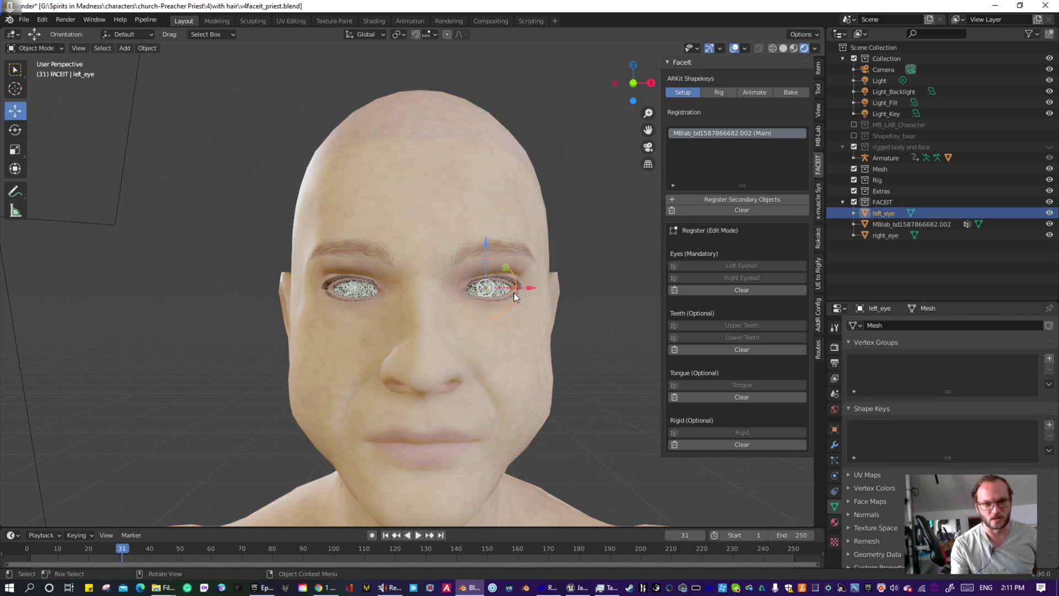
click(736, 199)
click(356, 288)
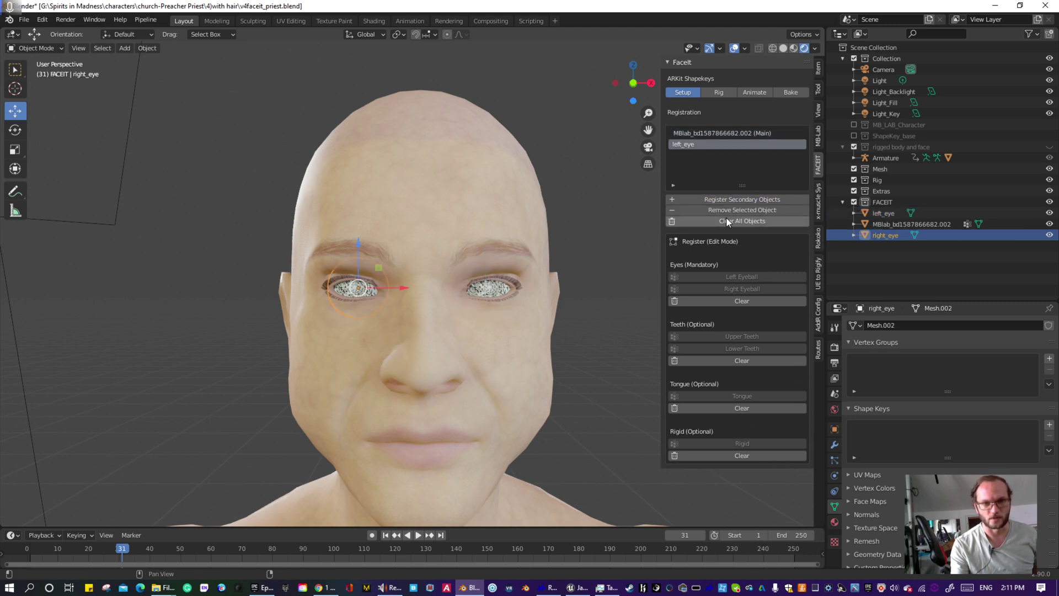
click(744, 201)
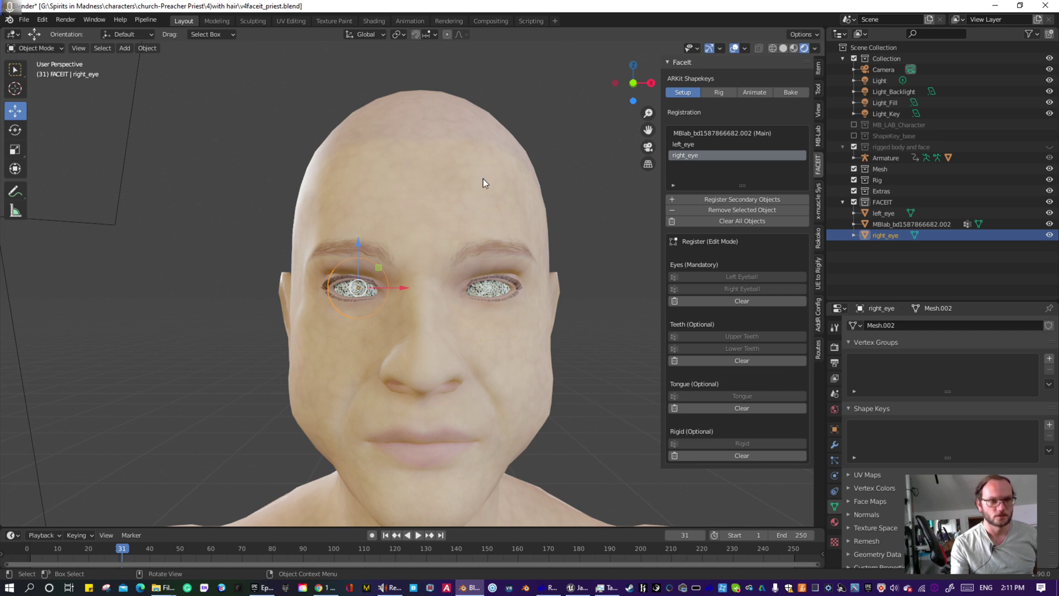
click(611, 176)
drag(491, 286, 484, 281)
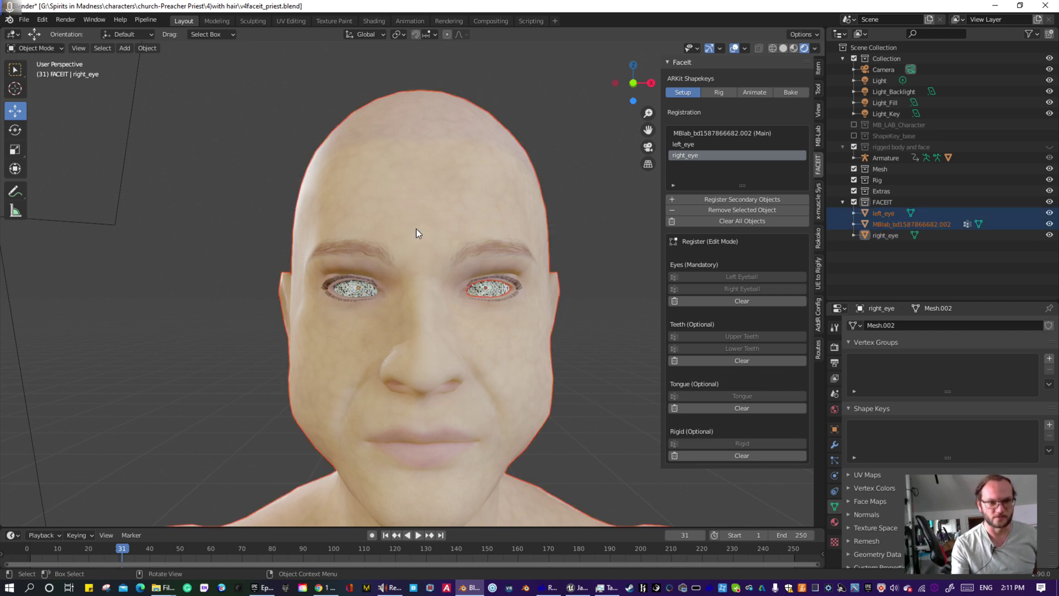
click(35, 47)
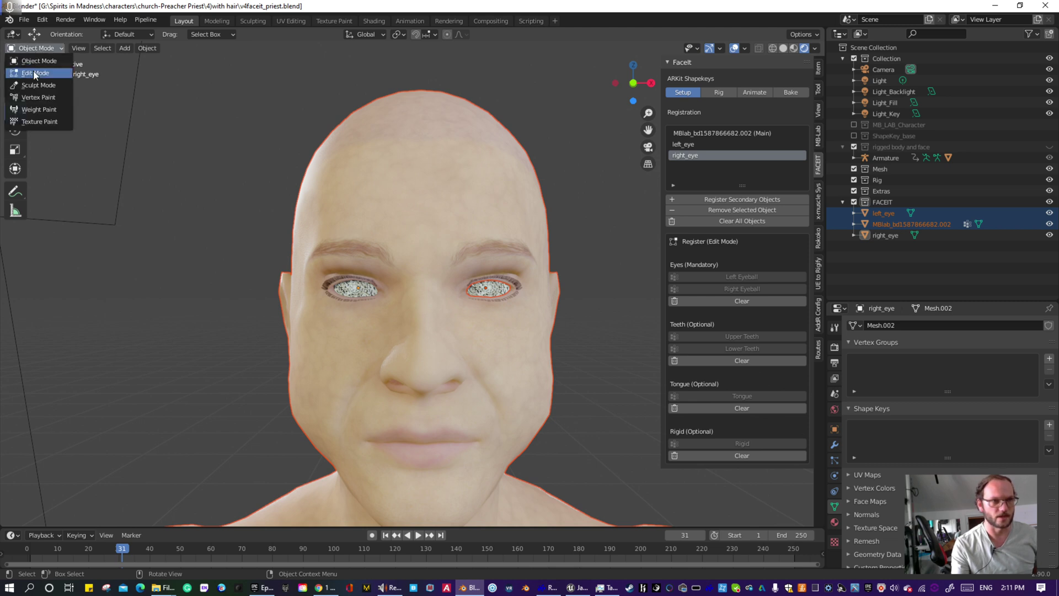
click(36, 73)
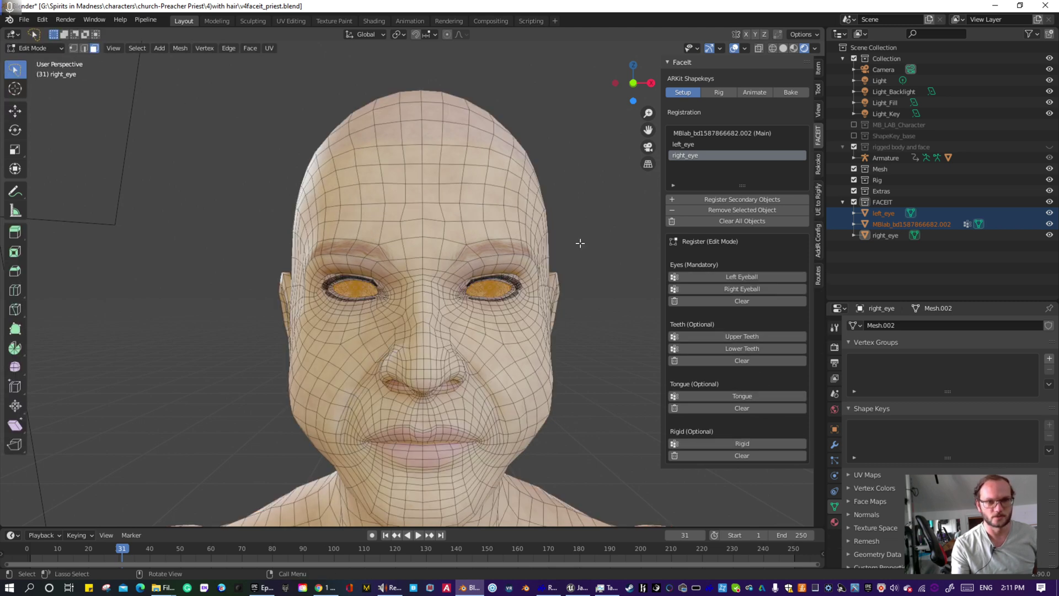
click(586, 270)
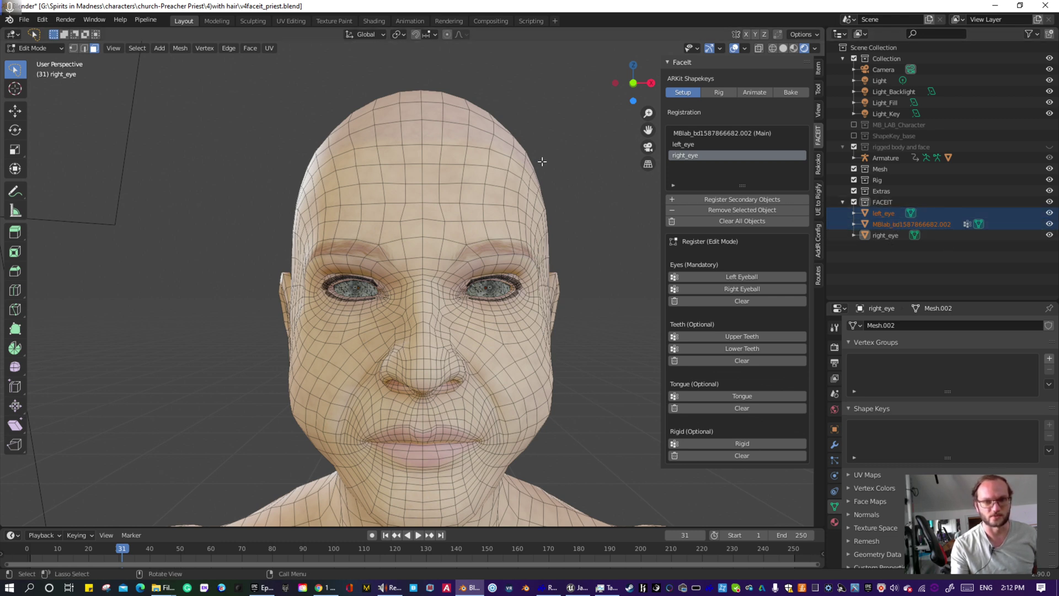
click(47, 47)
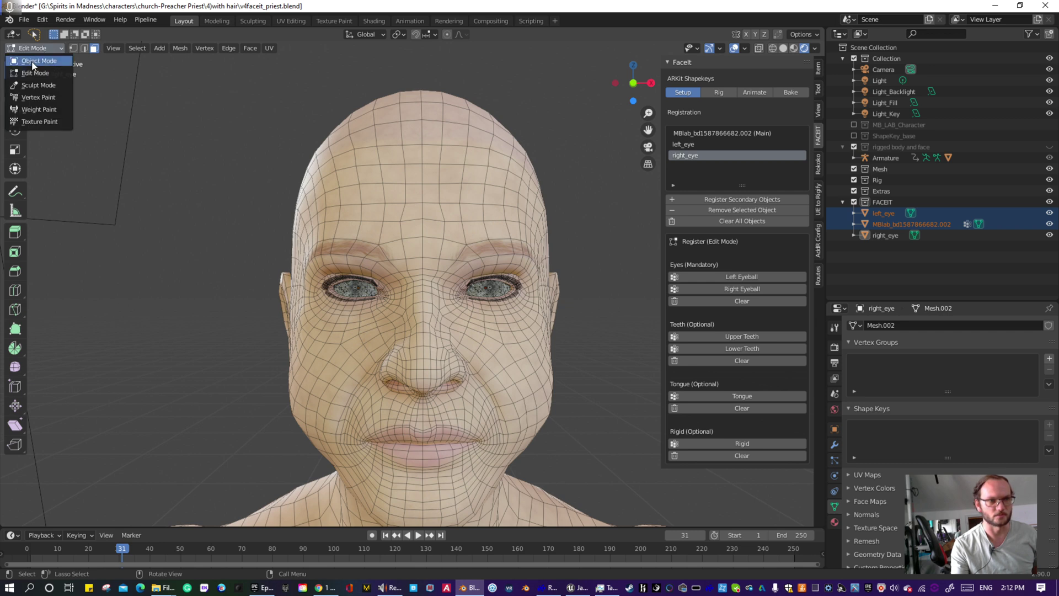
click(33, 62)
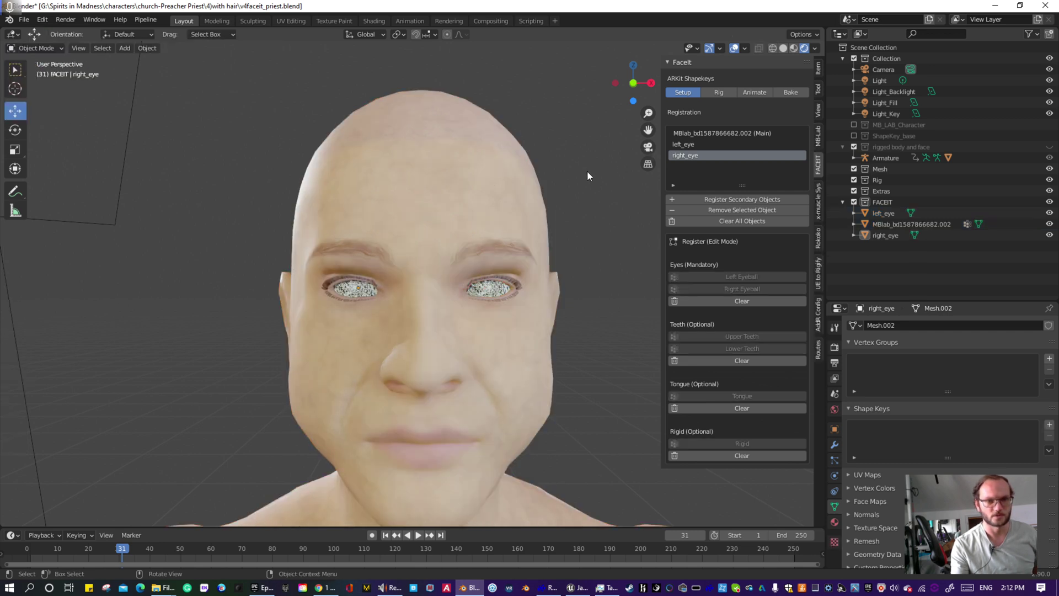
click(499, 290)
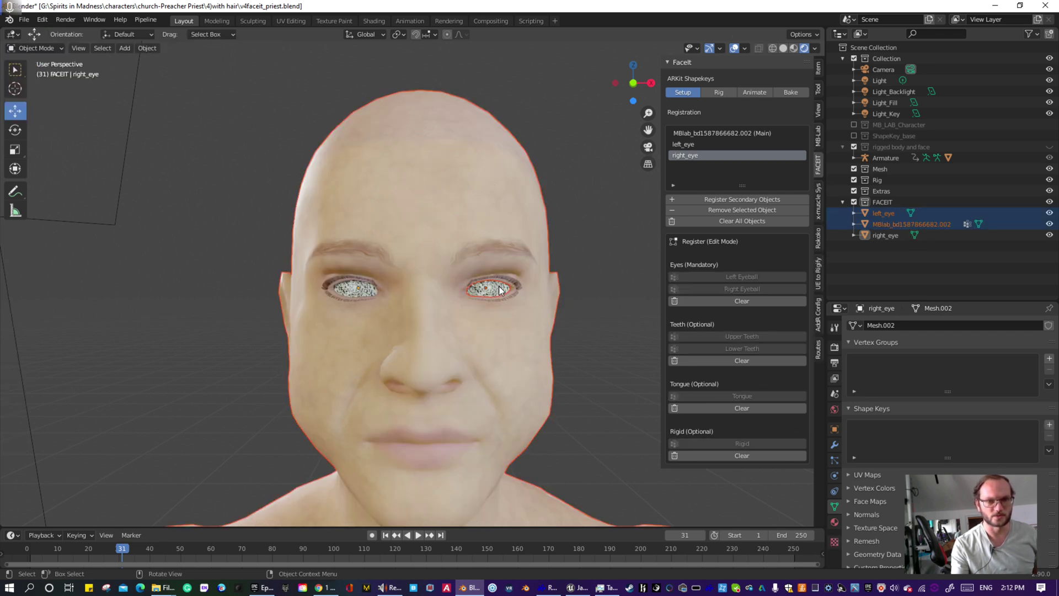
click(577, 232)
- Assign all of the left_eye mesh's faces as FACEIT's Left Eyeball in Edit Mode with X-ray on, and return to Object Mode
click(490, 293)
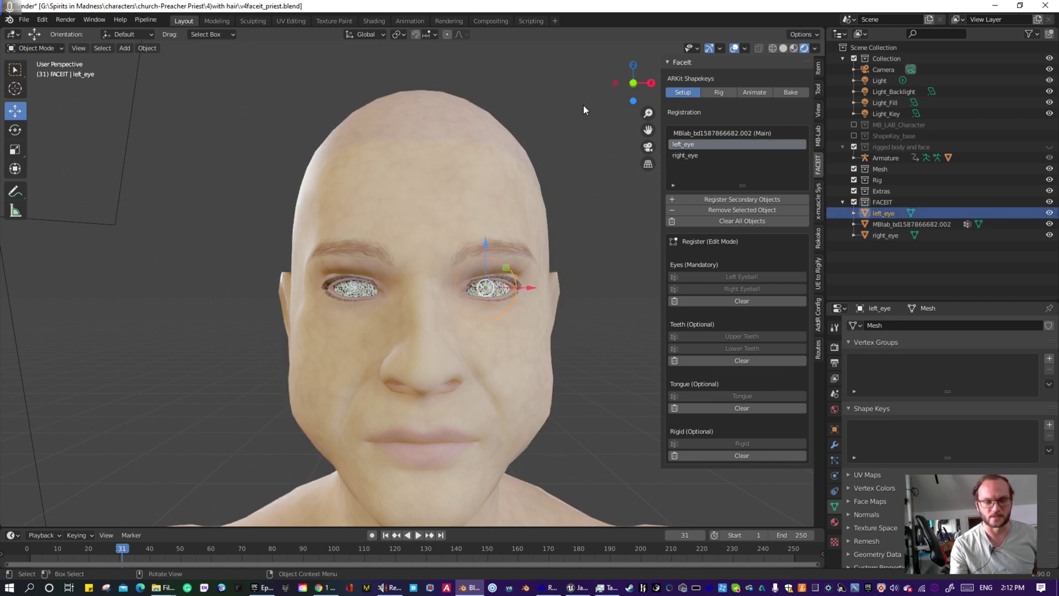
click(52, 47)
click(40, 74)
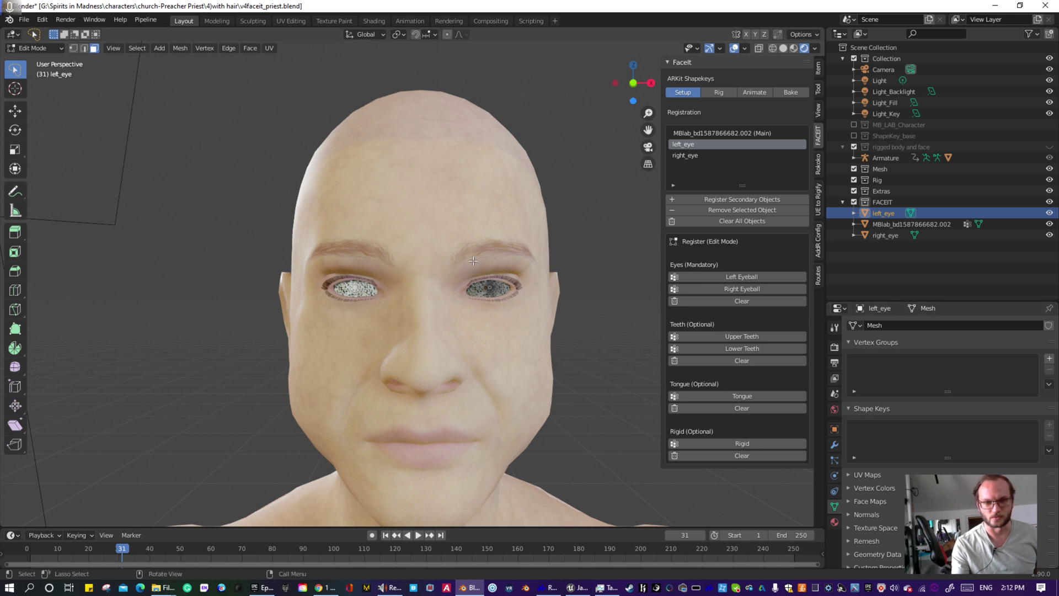
click(759, 48)
mouse_move(568, 245)
mouse_down()
mouse_move(389, 324)
mouse_move(675, 318)
mouse_up()
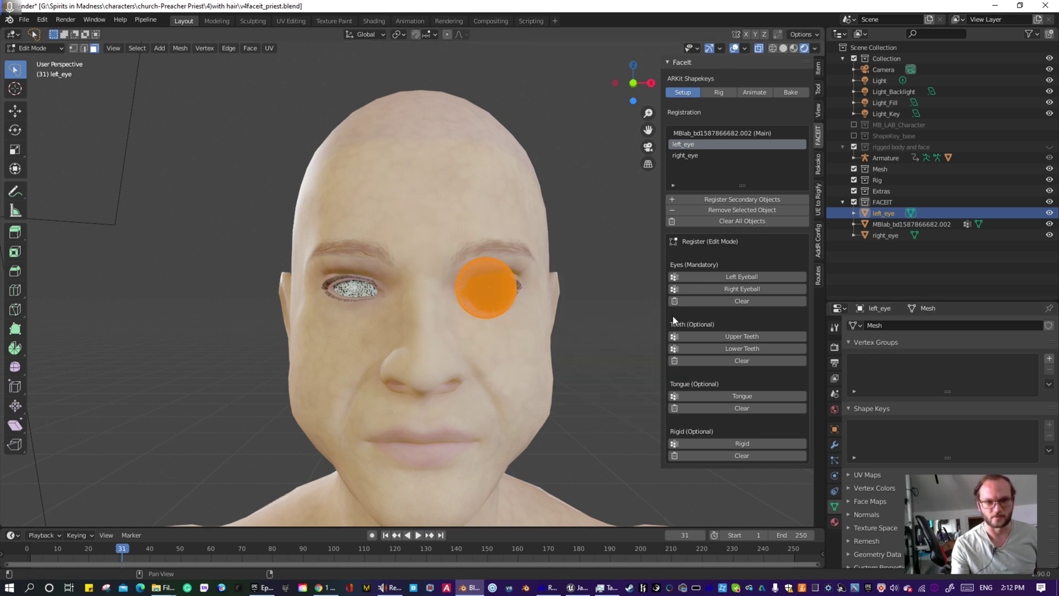
middle_drag(302, 276, 398, 296)
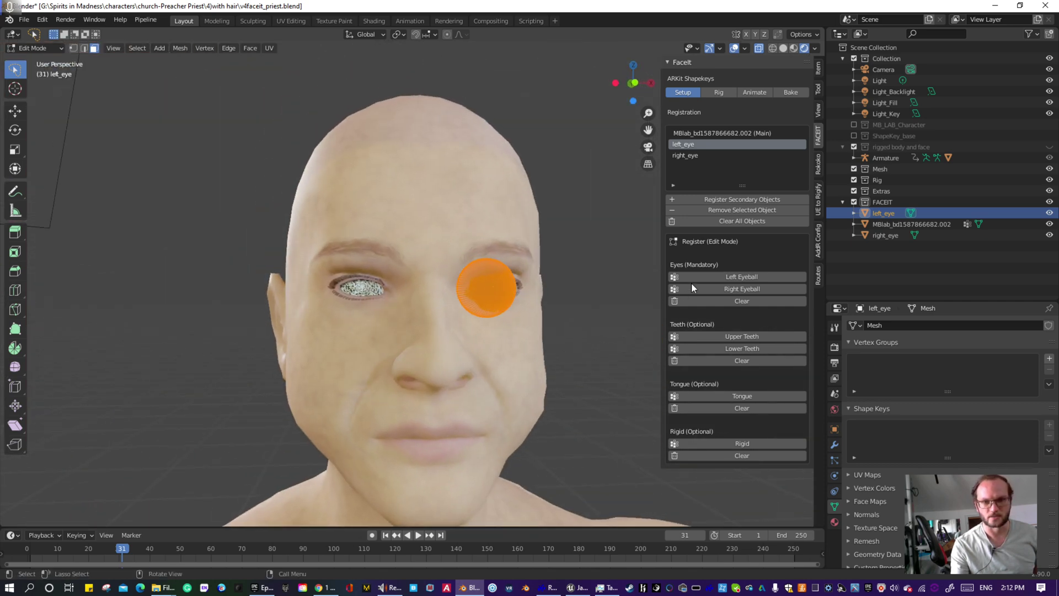
click(748, 276)
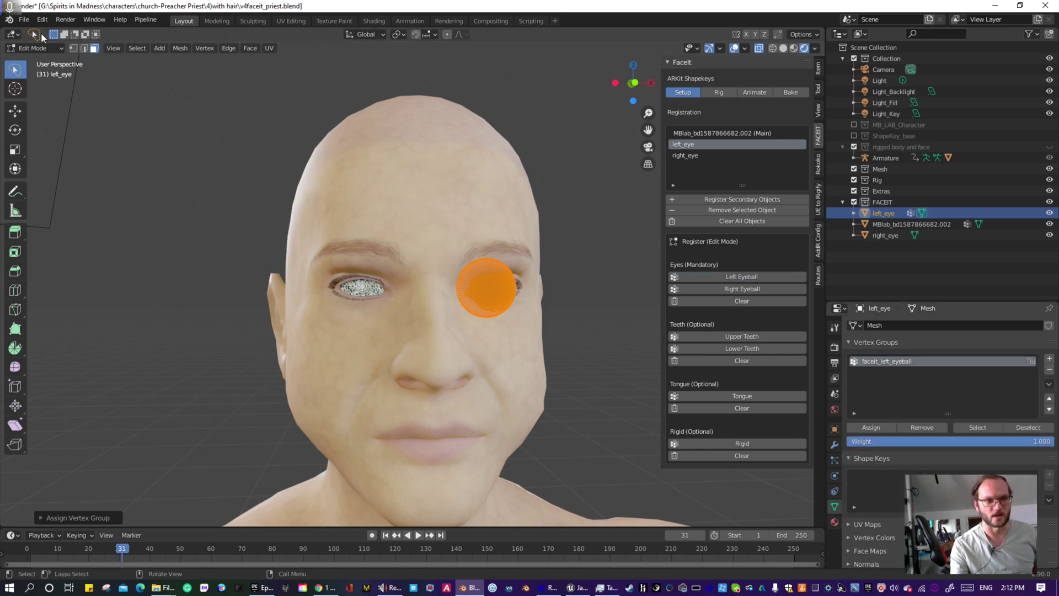
click(45, 48)
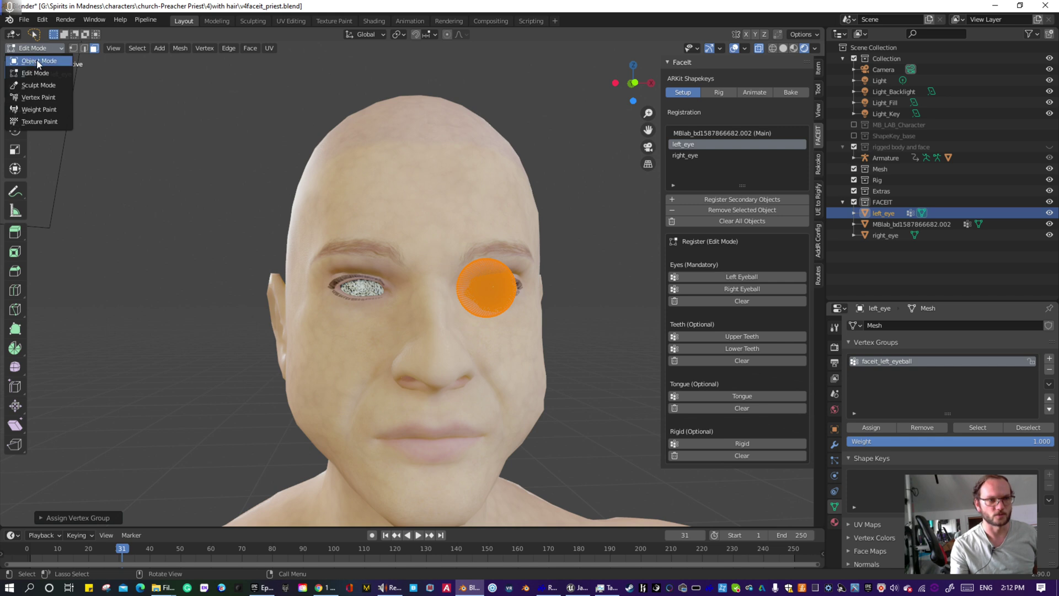
click(39, 62)
- Assign all of the right_eye mesh's faces as FACEIT's Right Eyeball in Edit Mode, and return to Object Mode
click(371, 291)
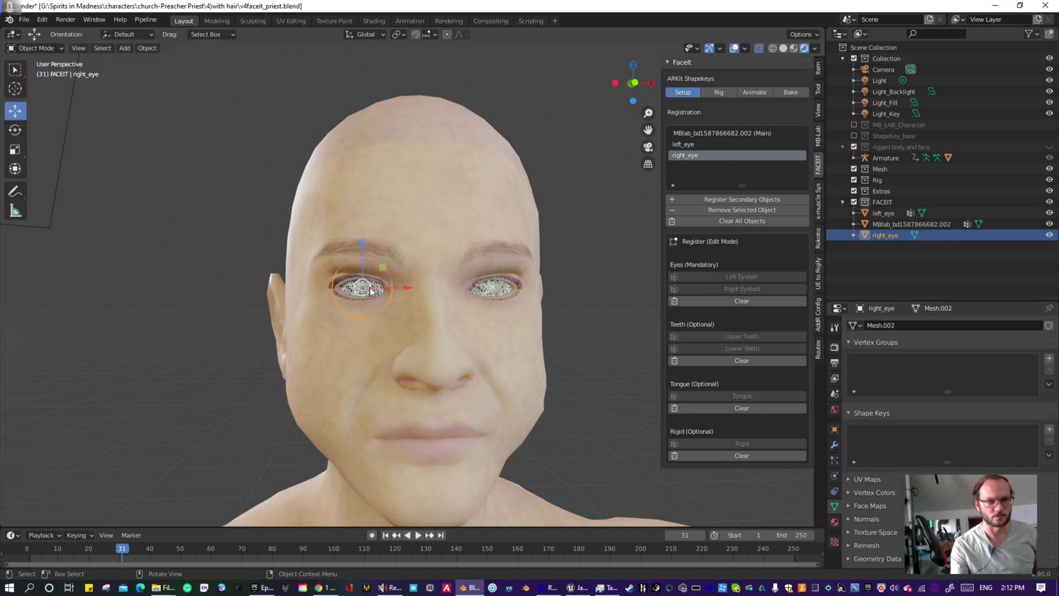
click(45, 48)
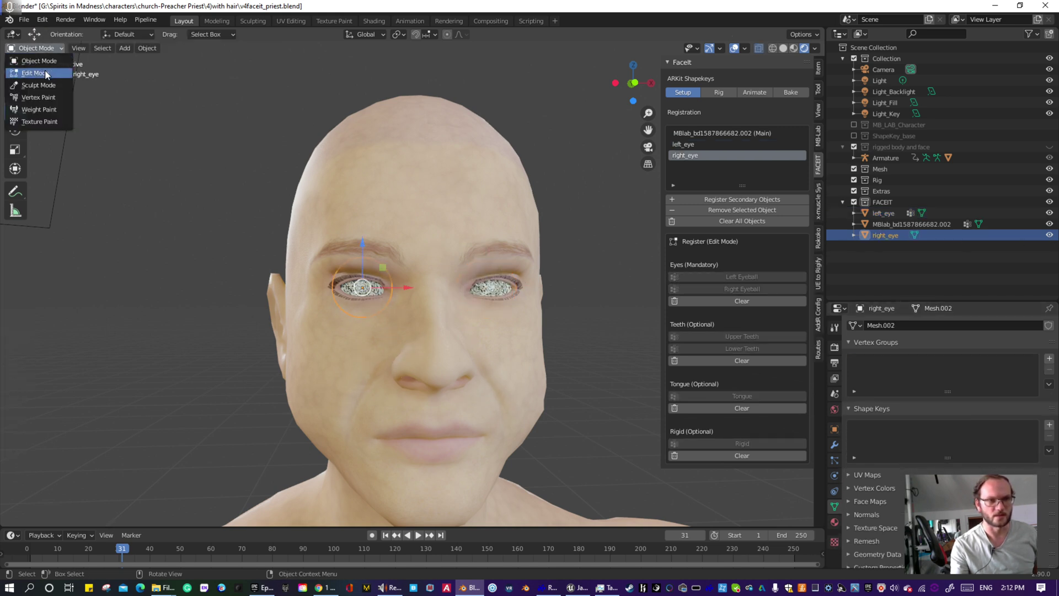
click(46, 74)
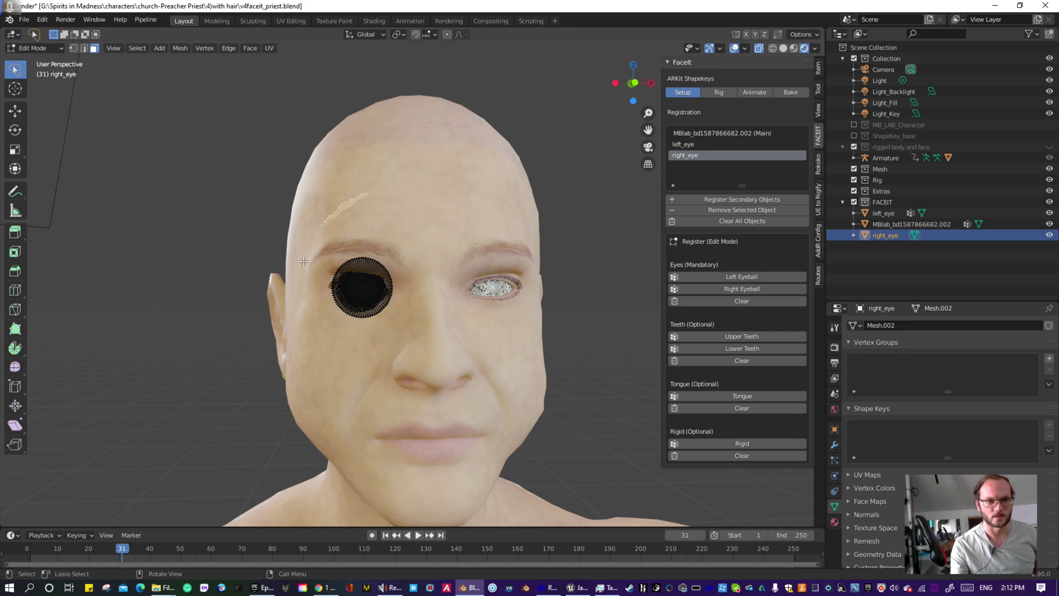
key(a)
mouse_move(255, 199)
middle_down()
mouse_move(459, 228)
mouse_move(262, 200)
middle_up()
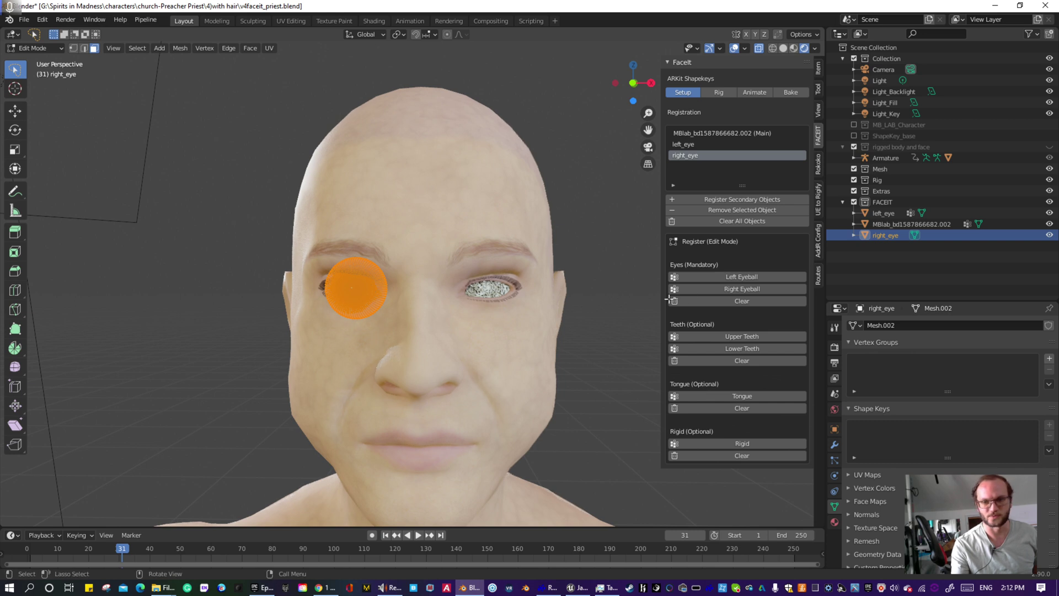
click(724, 288)
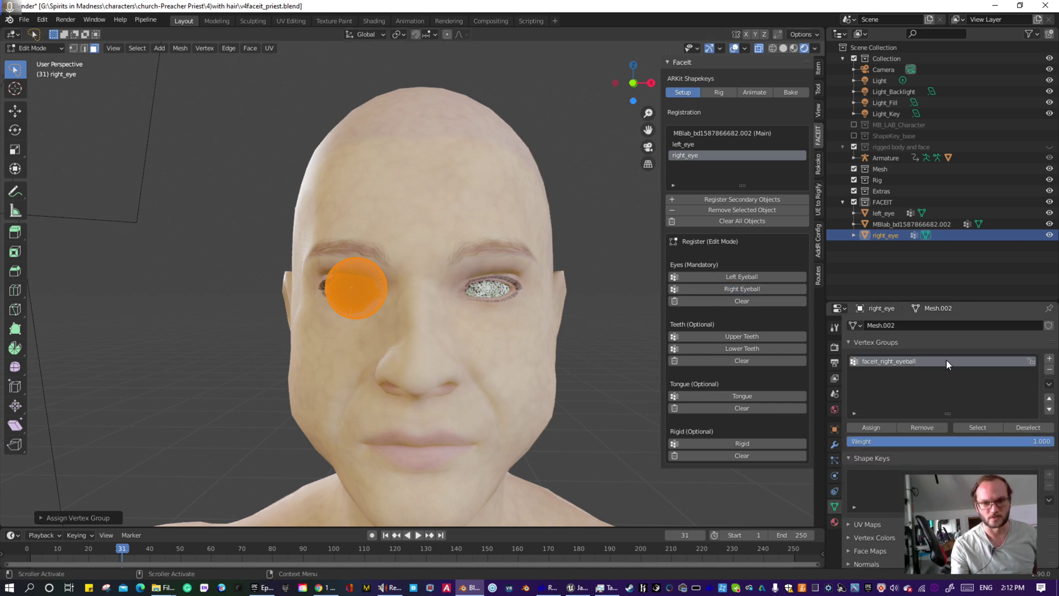
click(33, 46)
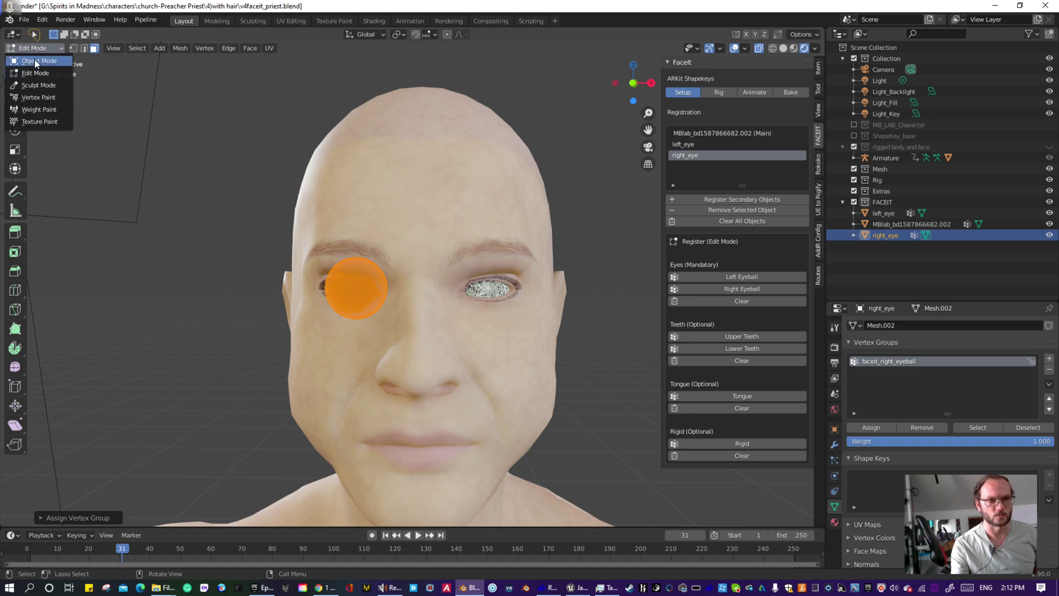
click(38, 61)
- Put the head mesh MBlab_bd1587866682.002 into Edit Mode and enlarge the Properties editor showing its vertex groups
click(438, 203)
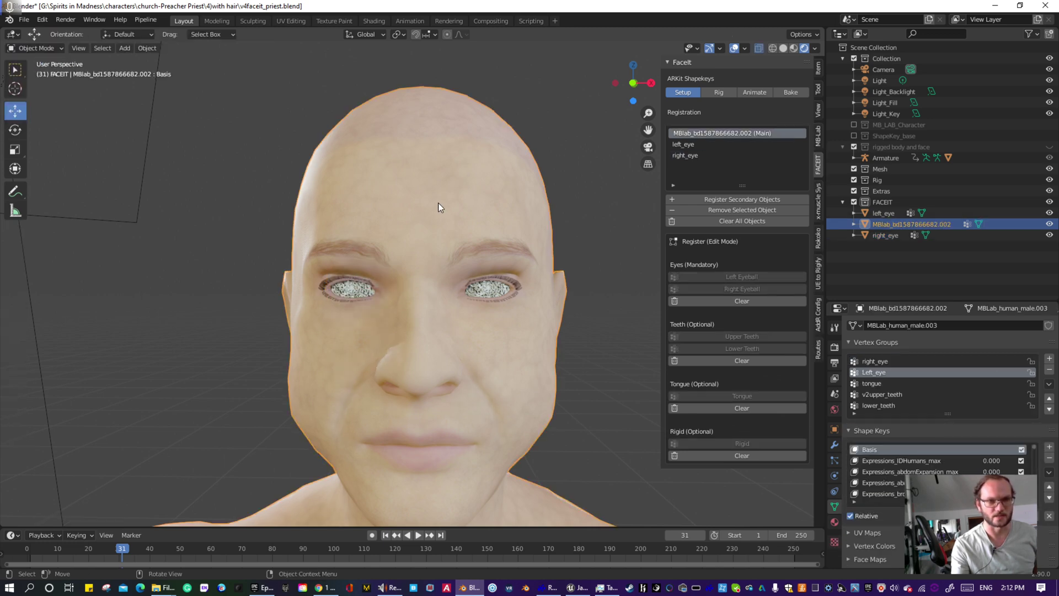
click(54, 48)
click(45, 72)
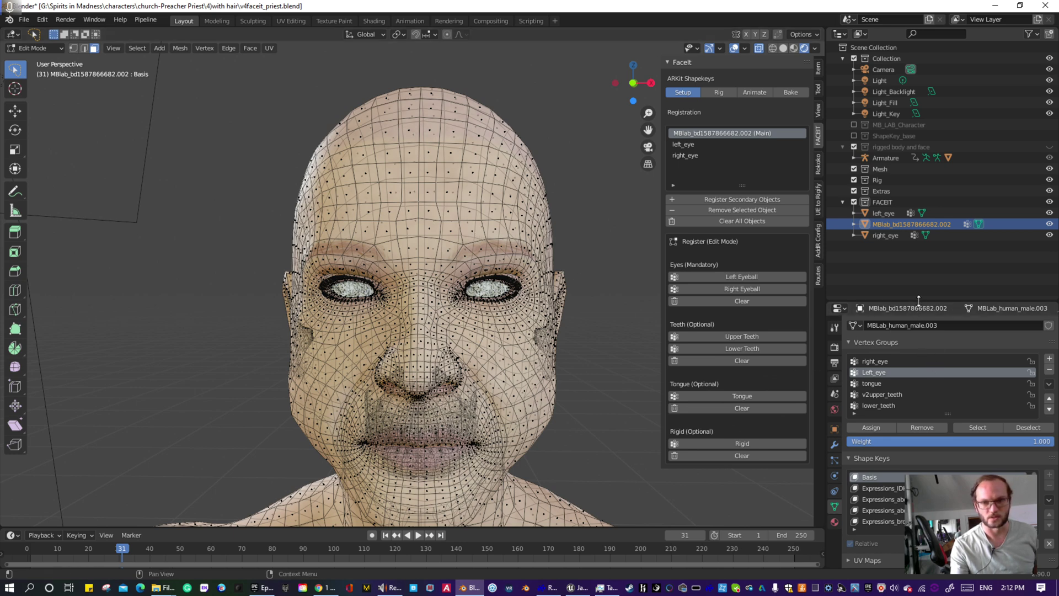
drag(919, 303, 921, 103)
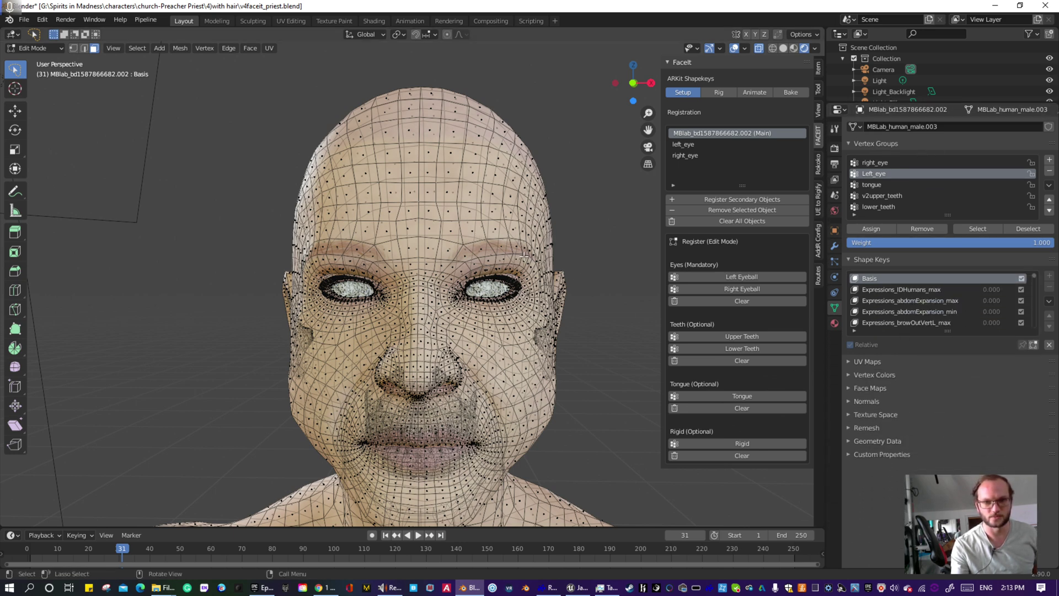
- Select the head mesh's v2upper_teeth vertex group, assign it as FACEIT's Upper Teeth, and clear the selection
click(760, 48)
click(760, 48)
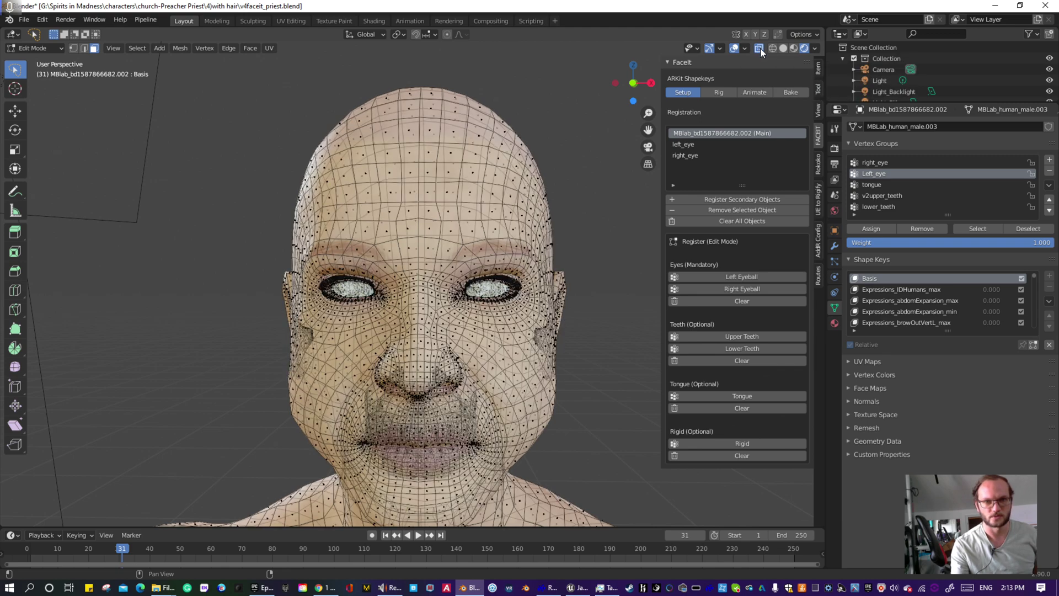
middle_drag(592, 60, 71, 207)
middle_drag(182, 174, 82, 123)
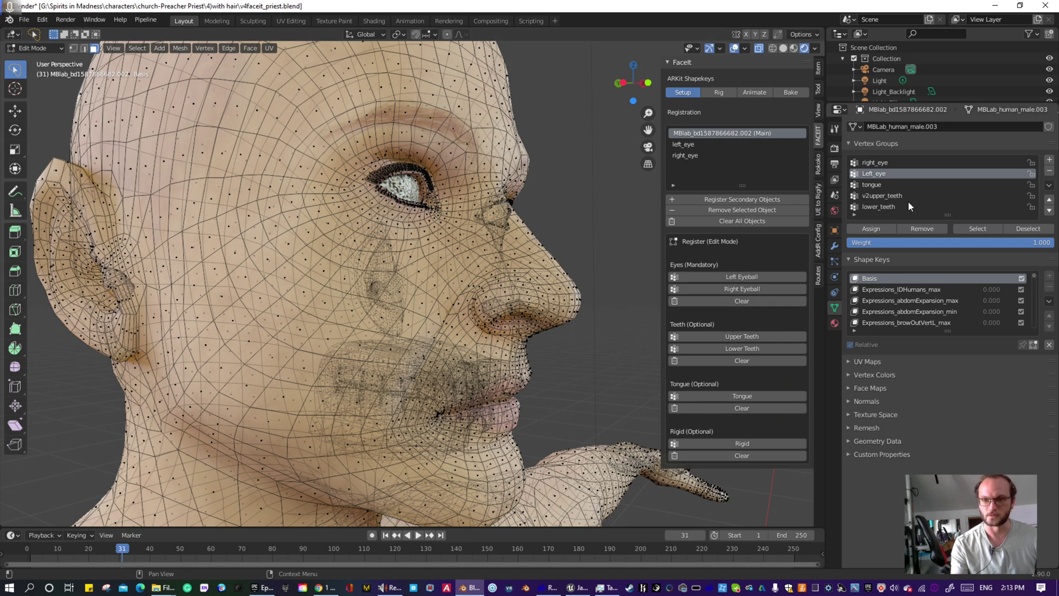
click(894, 195)
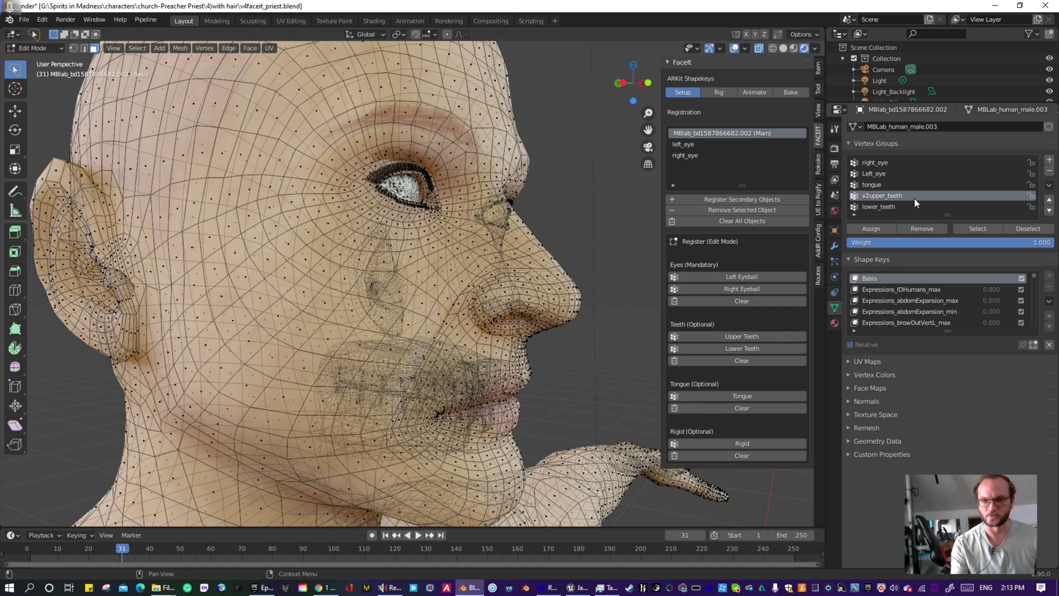
click(980, 228)
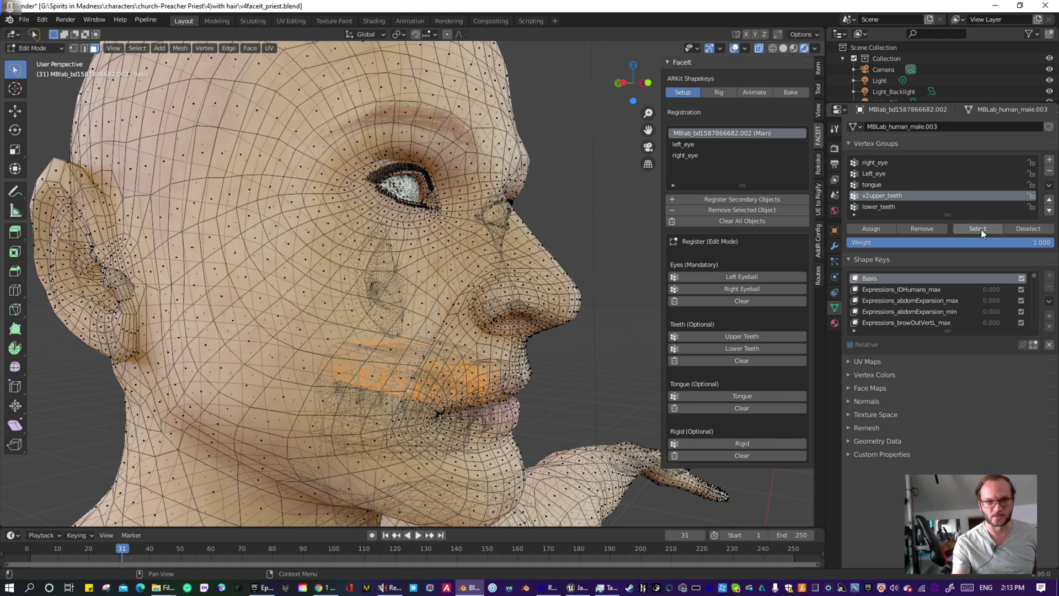
click(742, 338)
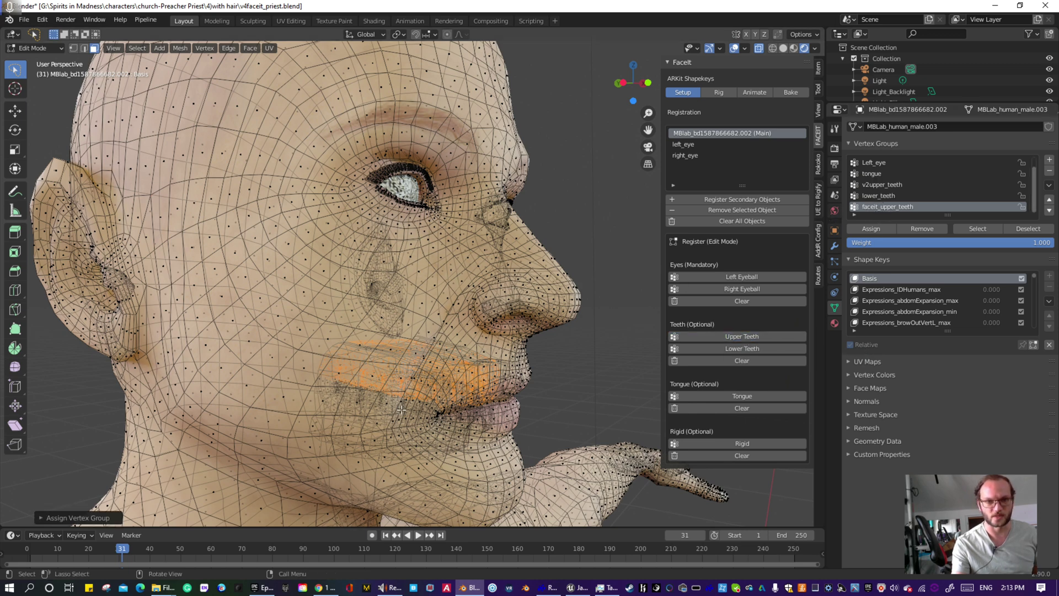
drag(661, 323, 660, 323)
click(650, 317)
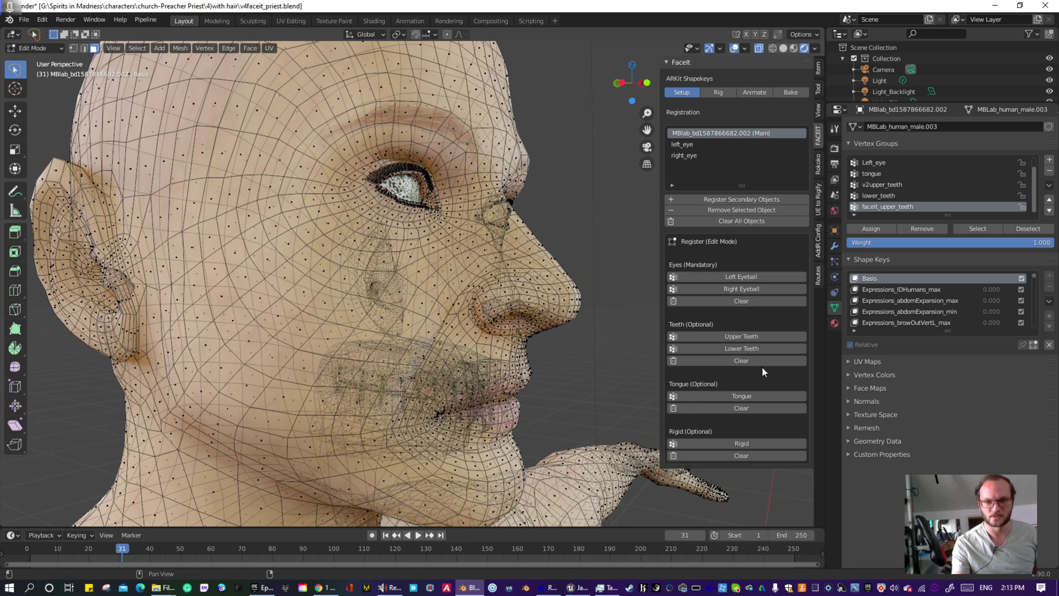
- Select the lower_teeth vertex group, assign it as FACEIT's Lower Teeth, and clear the selection
click(879, 197)
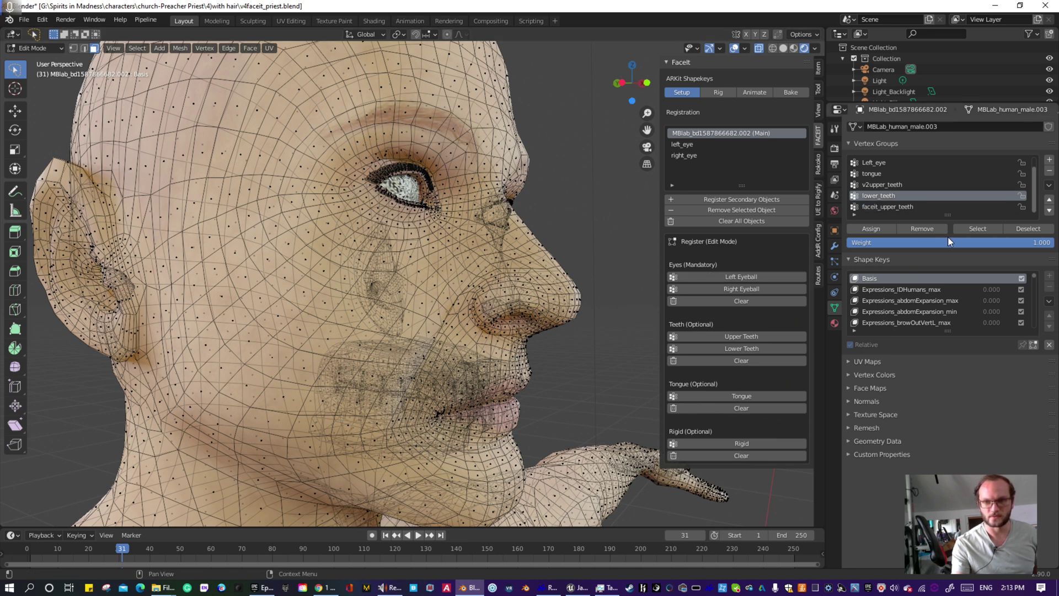
click(965, 229)
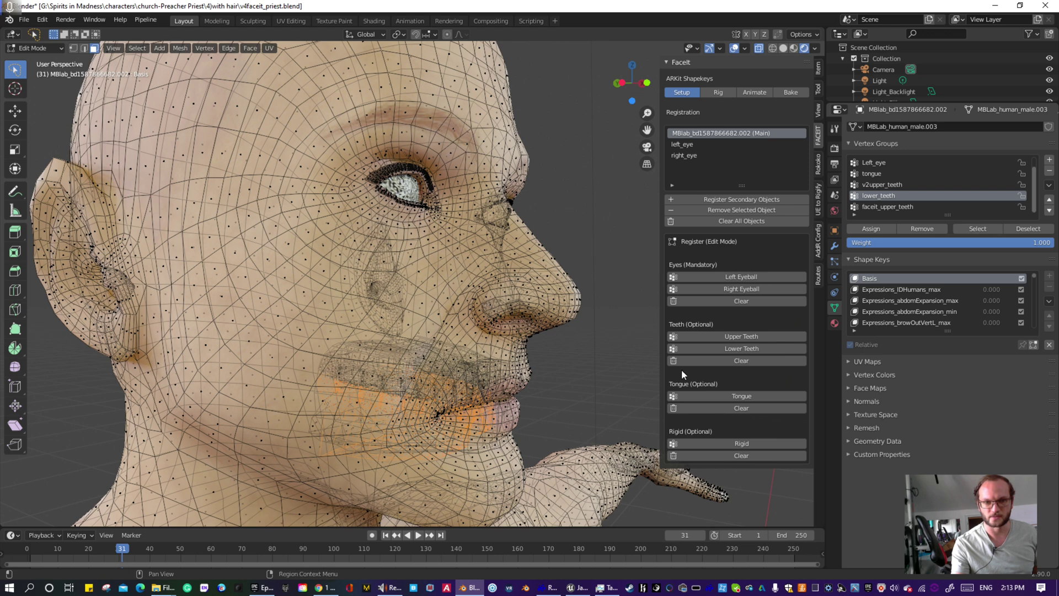
click(739, 348)
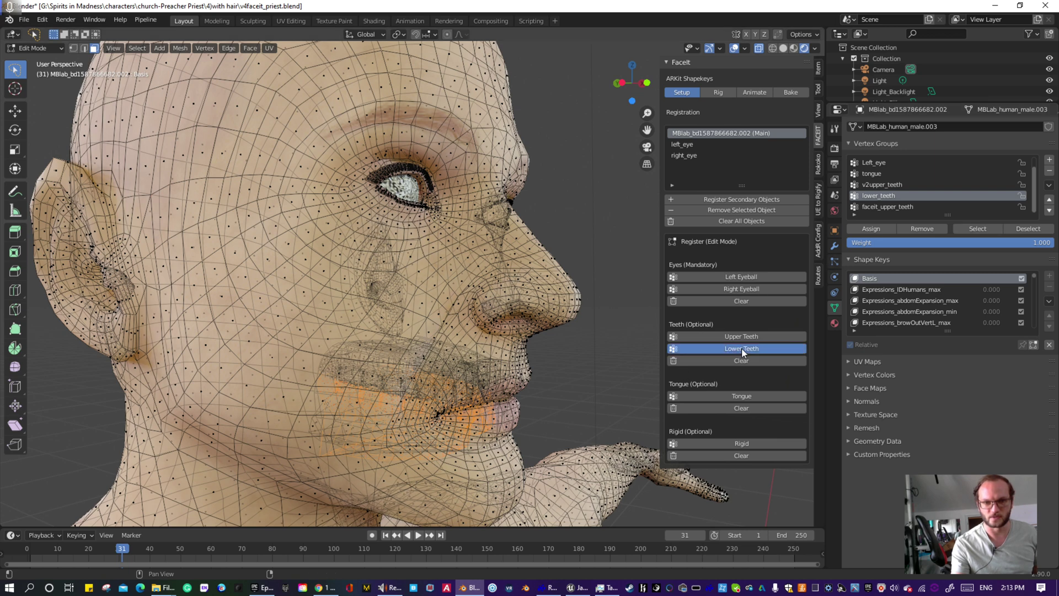
click(625, 276)
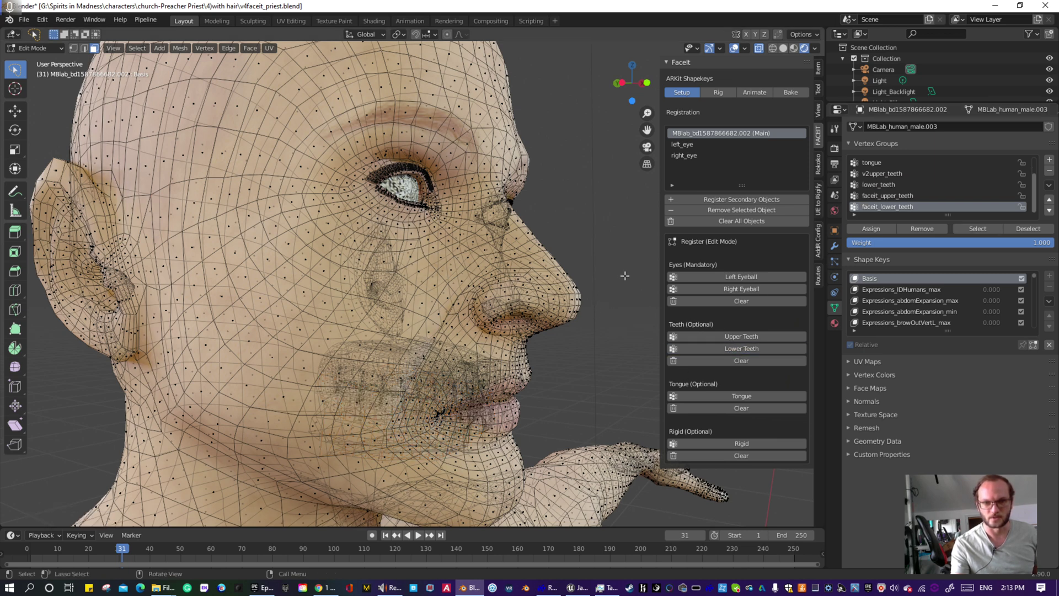
- Select the tongue vertex group, assign it as FACEIT's Tongue, and return the head to Object Mode
click(879, 163)
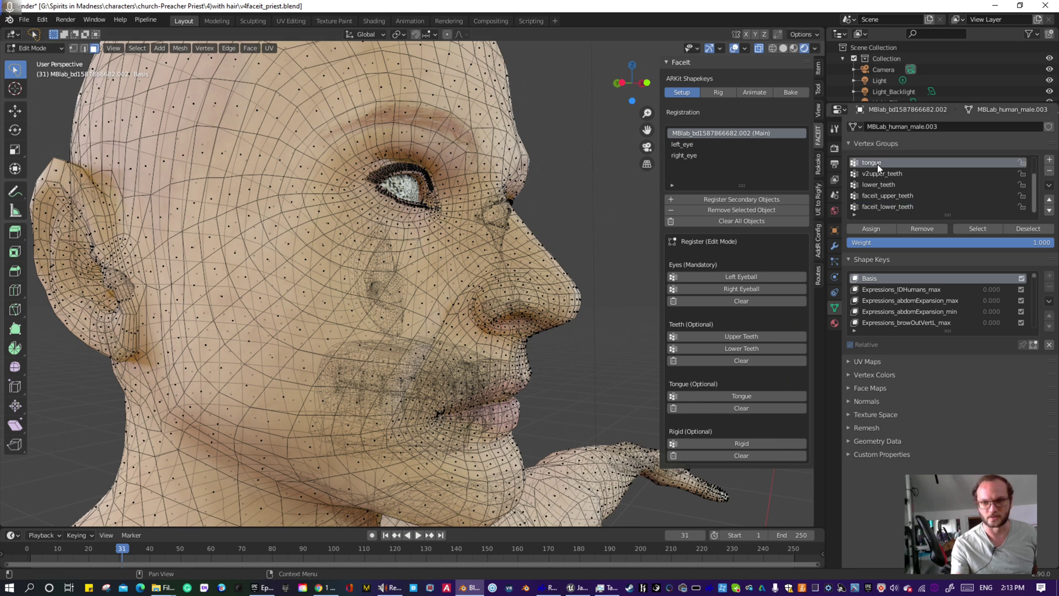
click(978, 228)
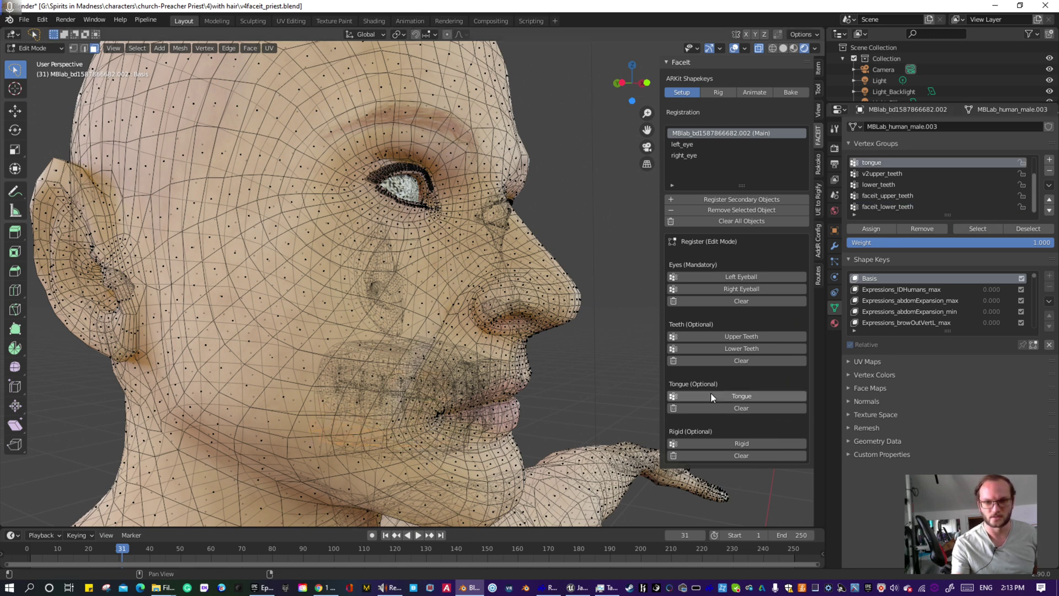
click(729, 396)
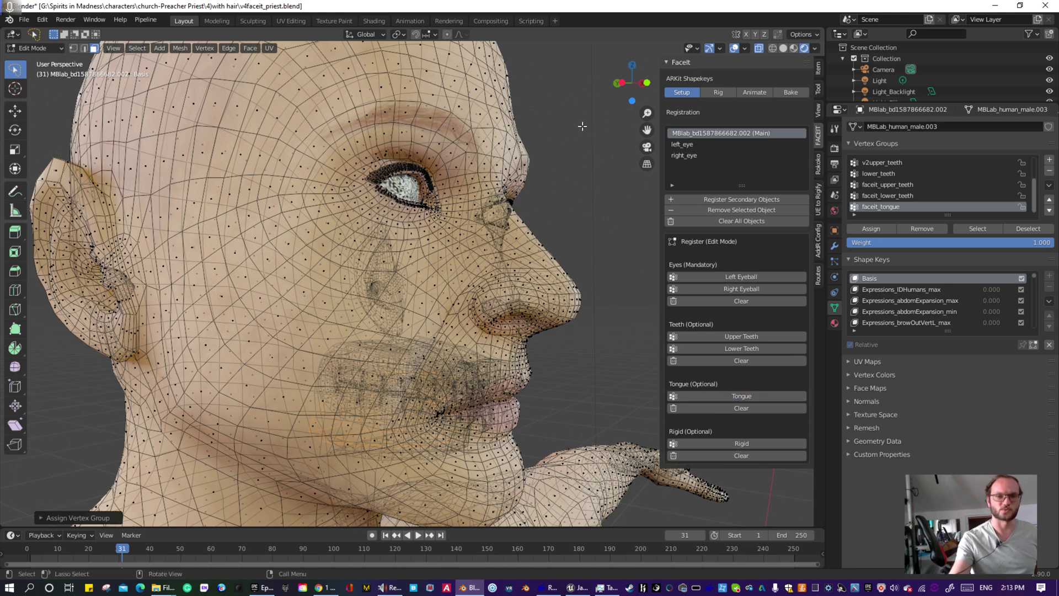
scroll(605, 181, down, 3)
middle_drag(605, 181, 544, 184)
scroll(544, 184, up, 1)
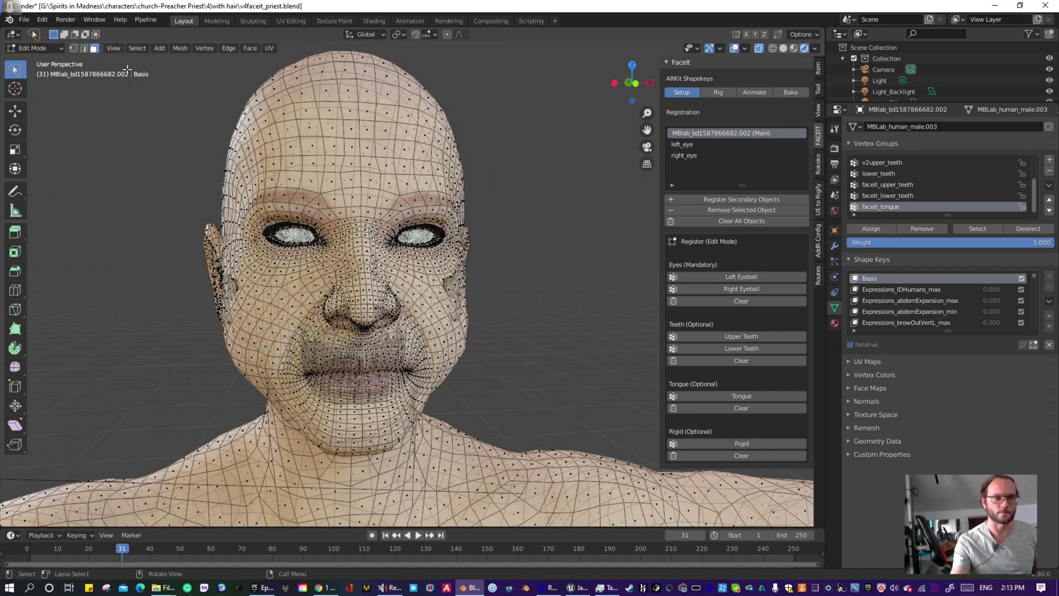
click(34, 48)
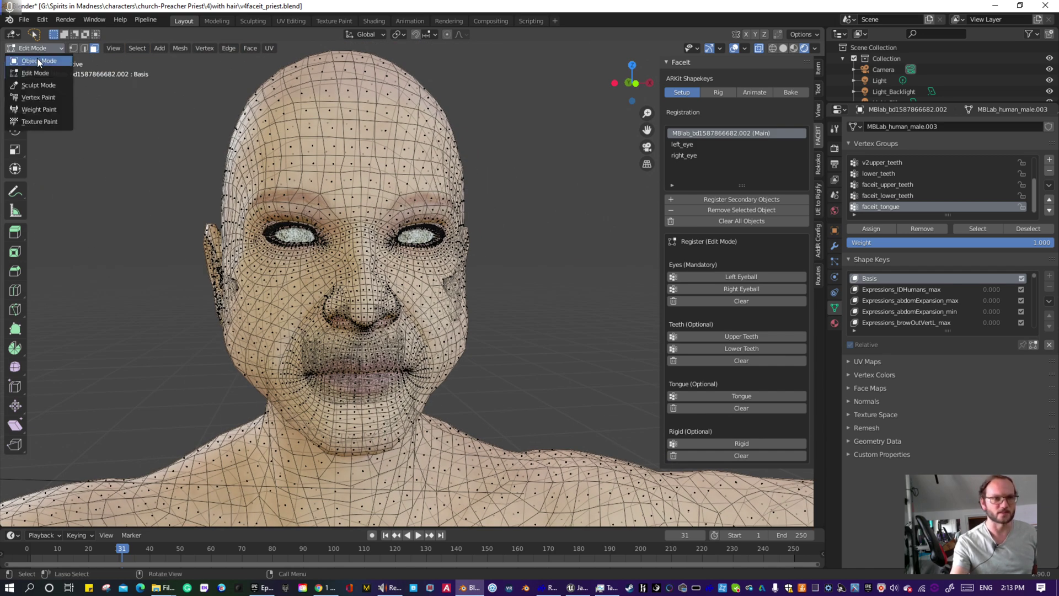
click(38, 61)
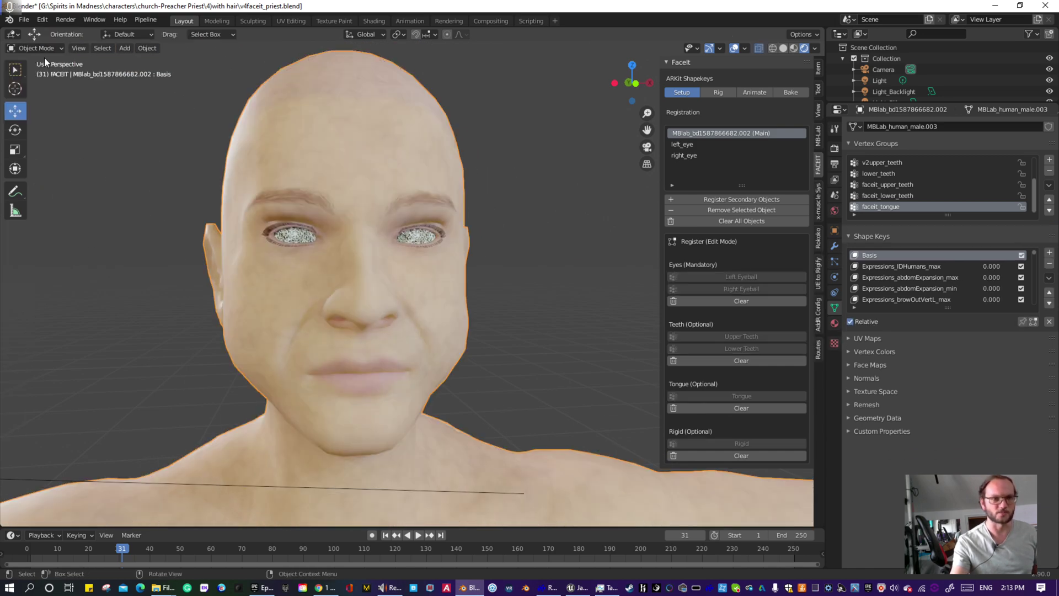
- Generate the FACEIT facial landmarks for the rig and scale their width to fit the face
click(726, 91)
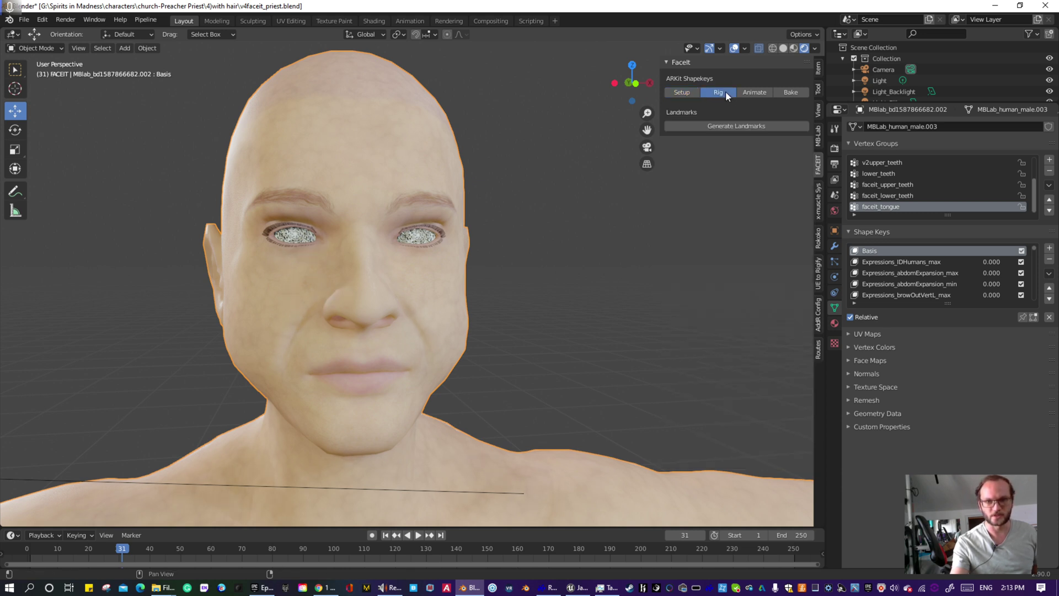
click(716, 127)
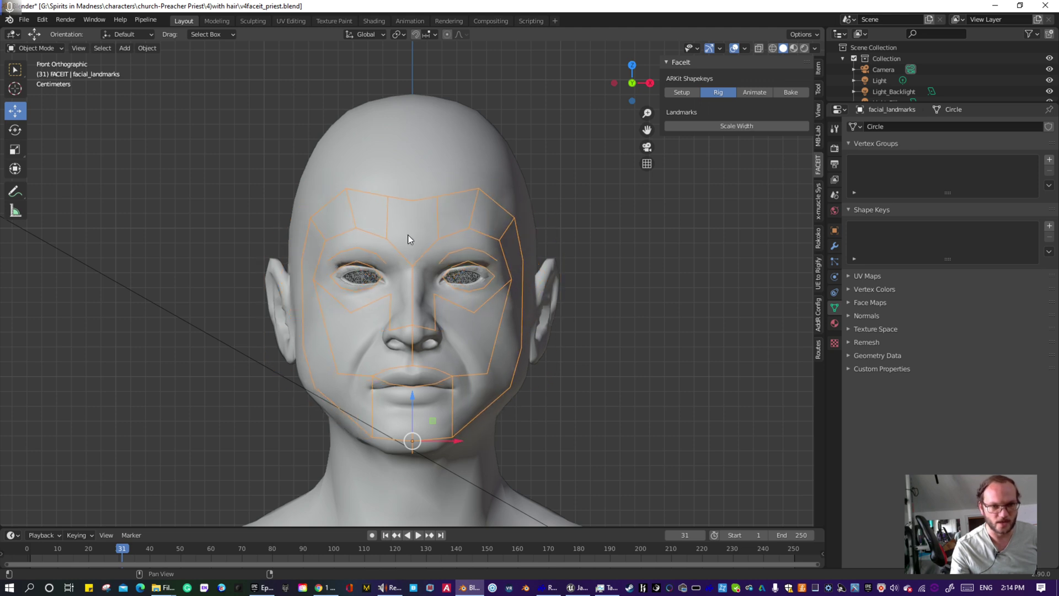
click(389, 235)
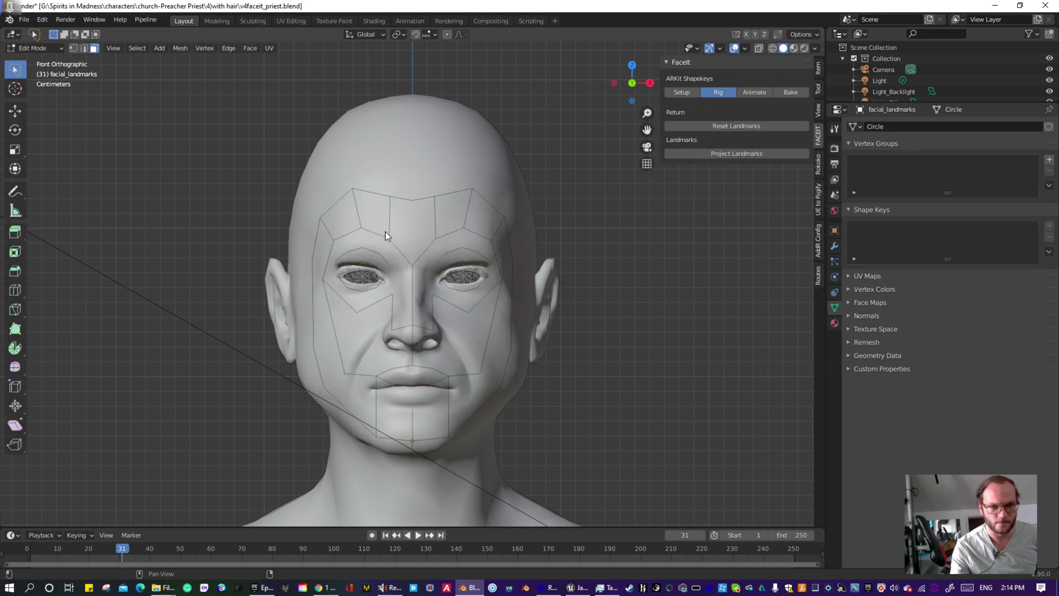
- In vertex selection with the Move tool, lower the middle and outer upper-eyelid landmarks onto the edge of the eyelid
click(74, 48)
scroll(548, 237, up, 1)
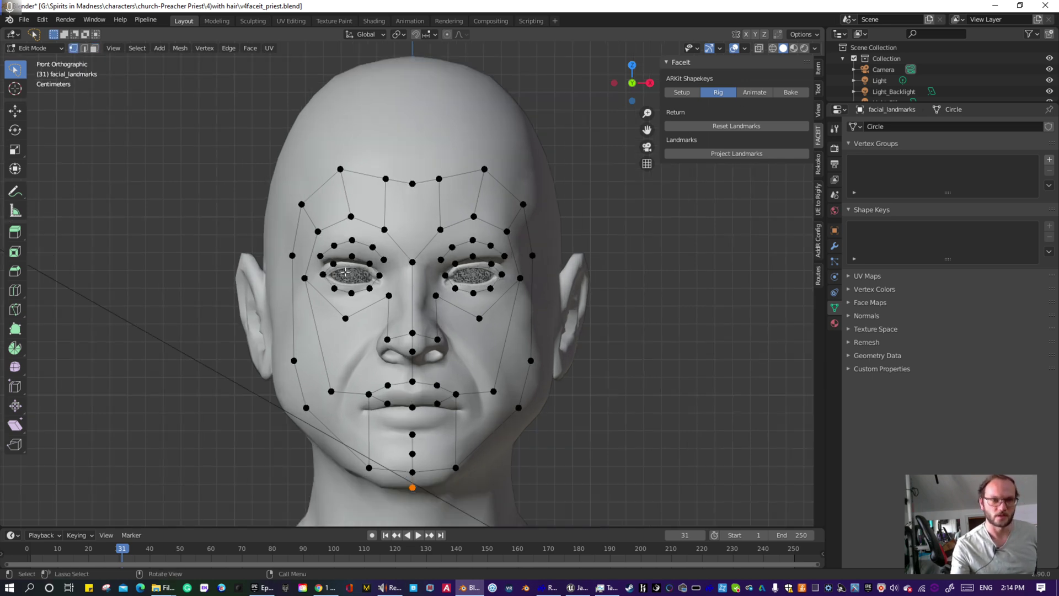
click(21, 113)
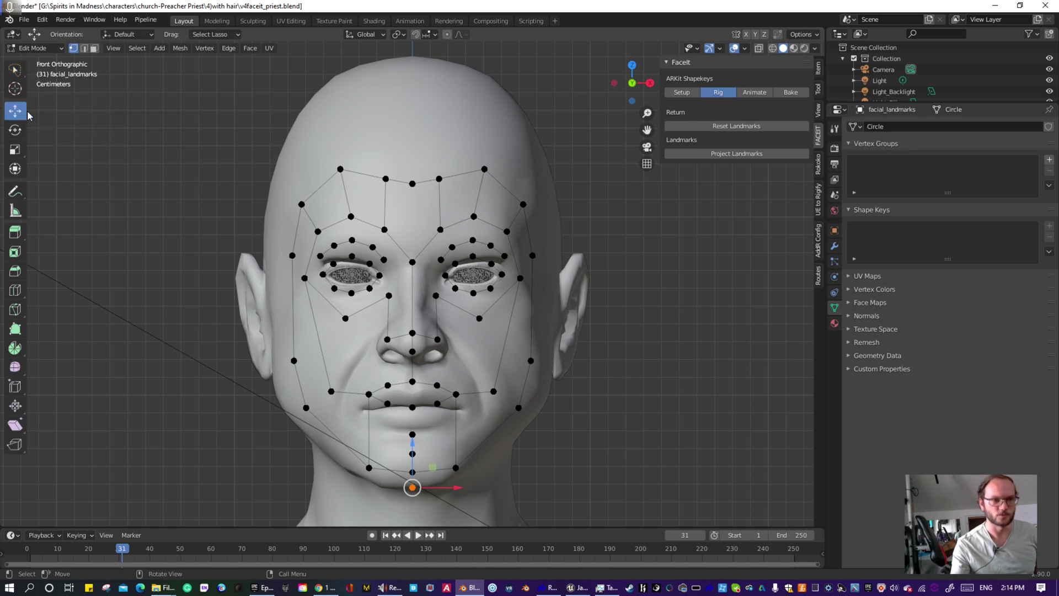
scroll(535, 379, up, 2)
scroll(541, 370, up, 3)
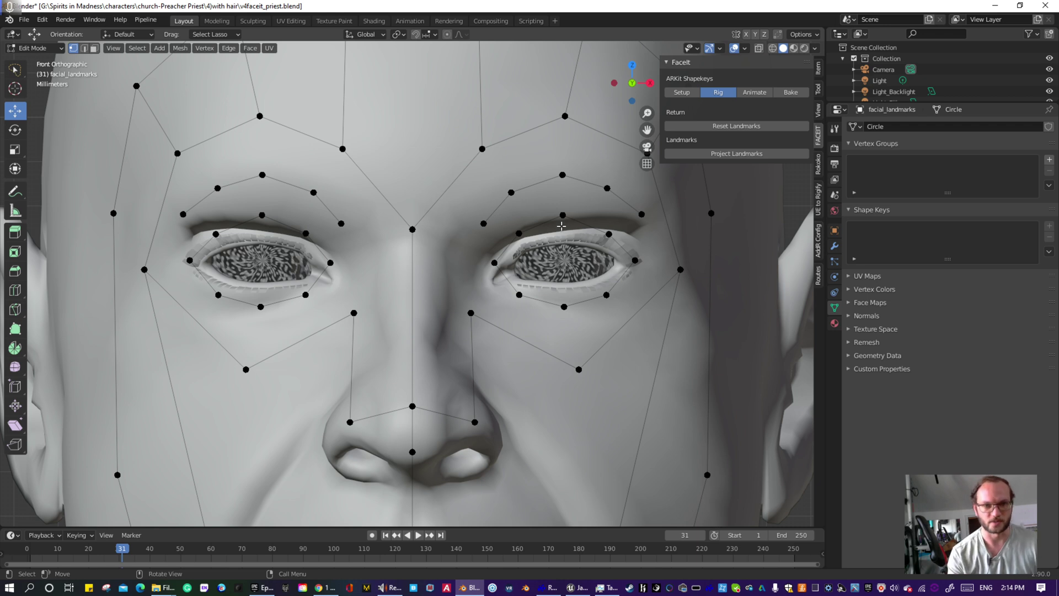
click(563, 215)
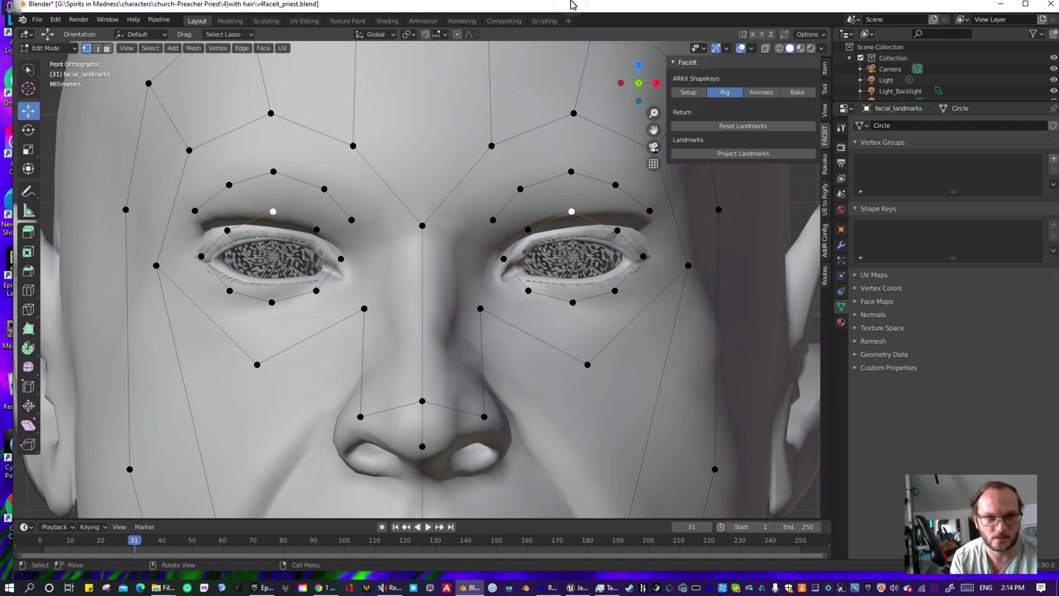
click(588, 165)
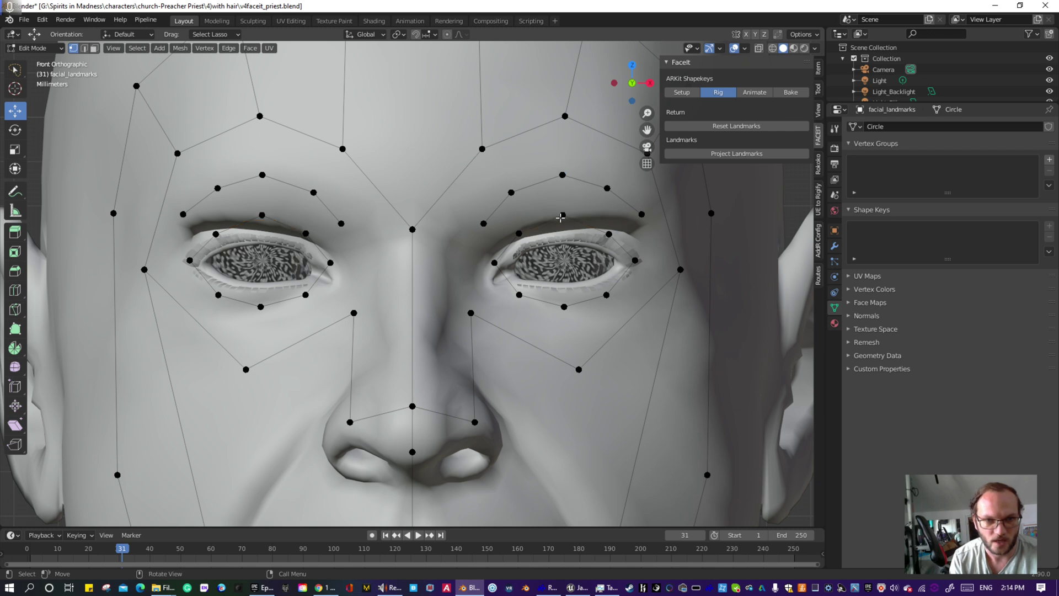
click(561, 213)
drag(563, 175, 607, 206)
click(608, 234)
- Move the outer eye-corner landmarks inward to the eye corner and raise the outer lower-eyelid landmarks to the eyelid edge
click(635, 260)
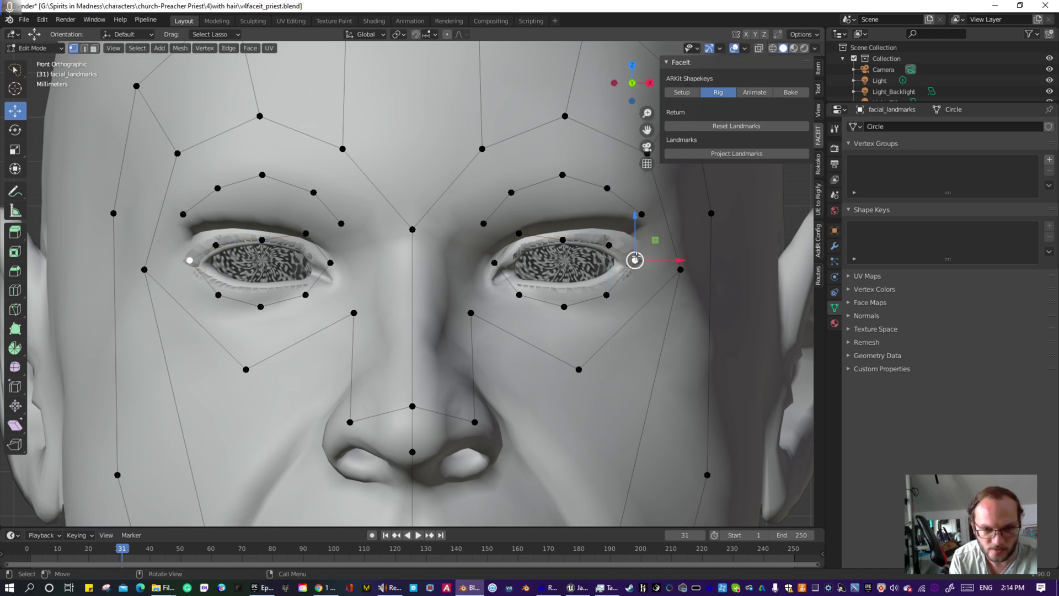
drag(681, 264, 668, 265)
drag(627, 219, 605, 237)
click(607, 295)
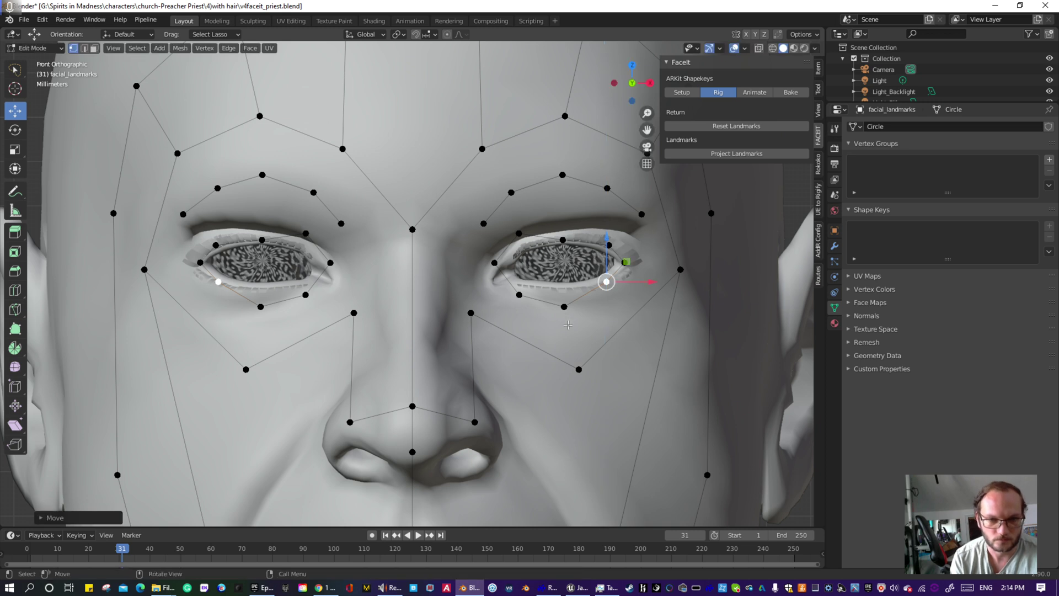
- Raise the middle and inner lower-eyelid landmarks onto the edge of the lower eyelid
click(564, 307)
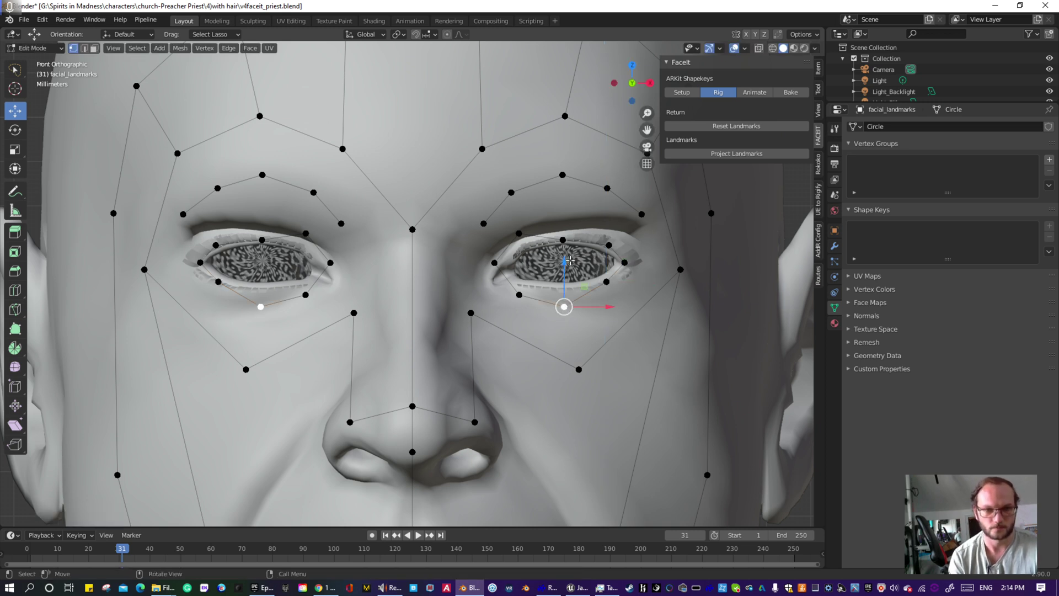
drag(569, 261, 521, 238)
click(519, 296)
- Lower the inner upper-eyelid landmarks onto the eyelid edge and move the inner eye-corner landmarks into the tear-duct corners
click(520, 234)
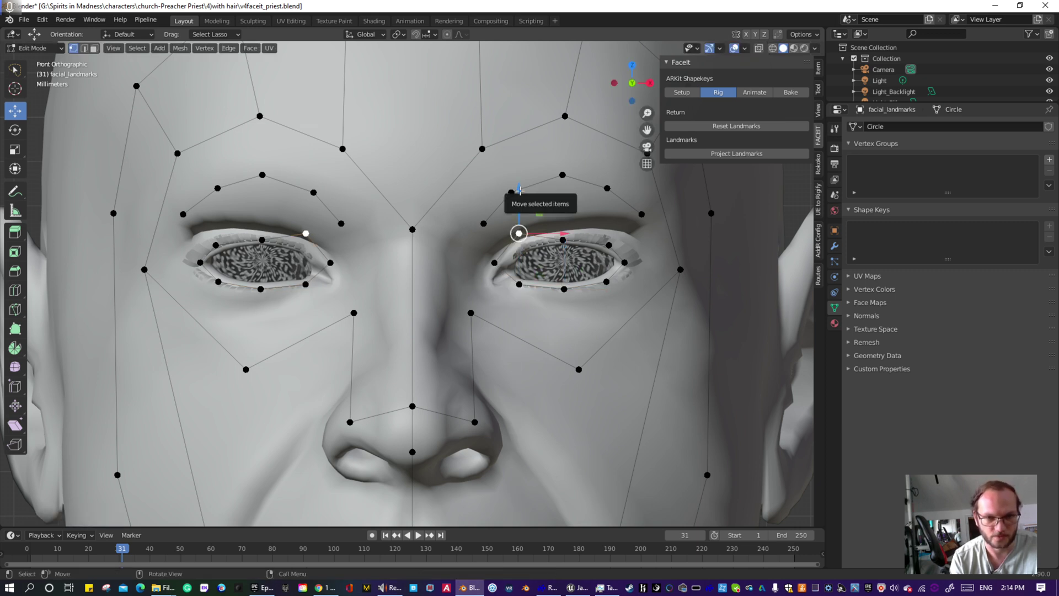
drag(522, 199, 497, 235)
click(494, 263)
drag(544, 283, 533, 283)
drag(485, 246, 492, 255)
scroll(603, 253, down, 3)
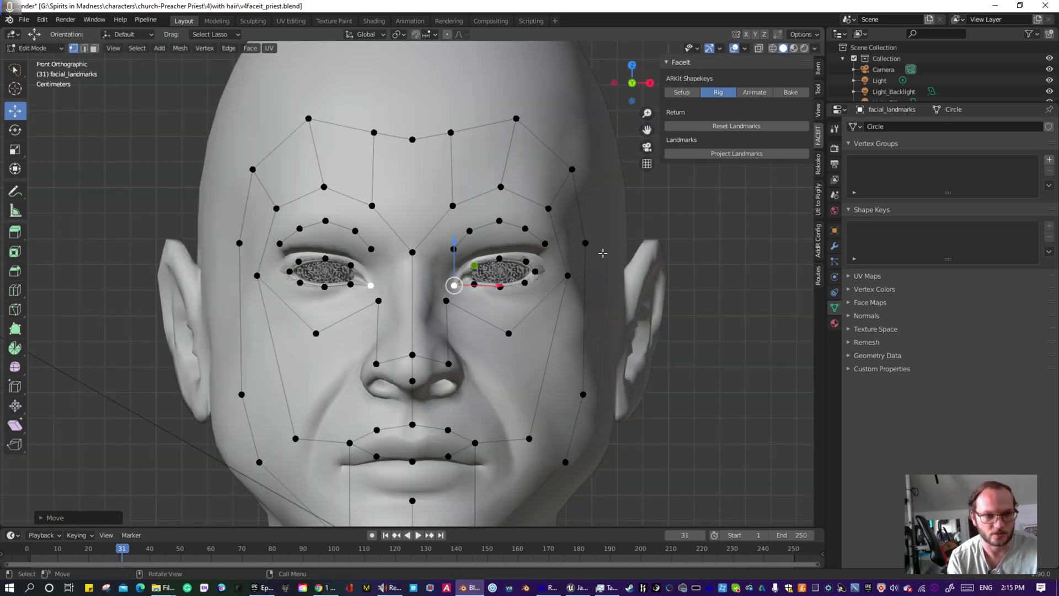
- Move the nostril landmarks outward and down onto the nostril wings, and lower the nose-tip and under-nose landmarks to fit the nose
scroll(608, 393, up, 3)
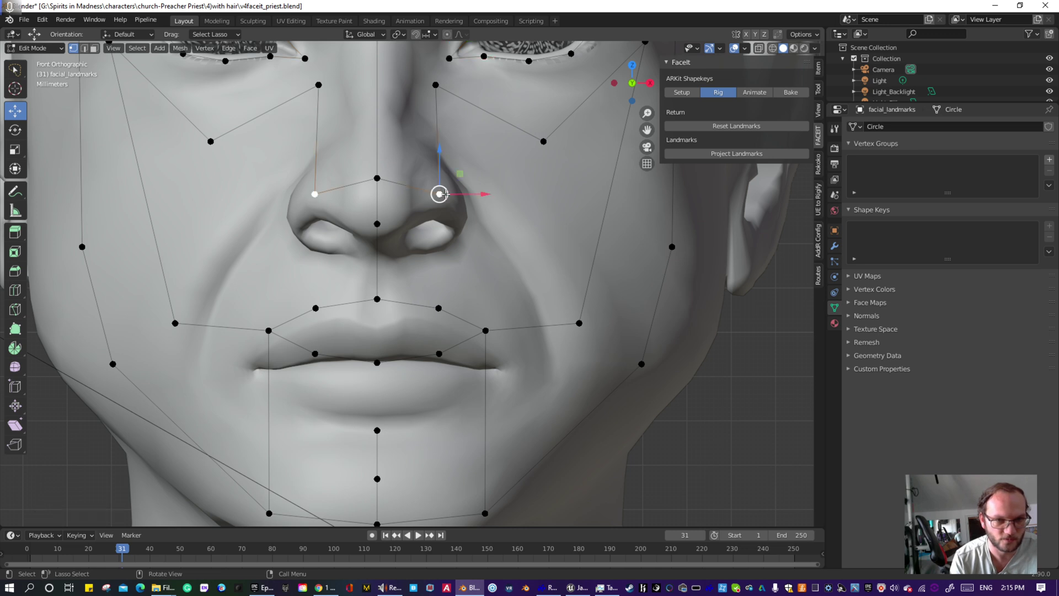
drag(440, 194, 454, 193)
drag(455, 148, 455, 164)
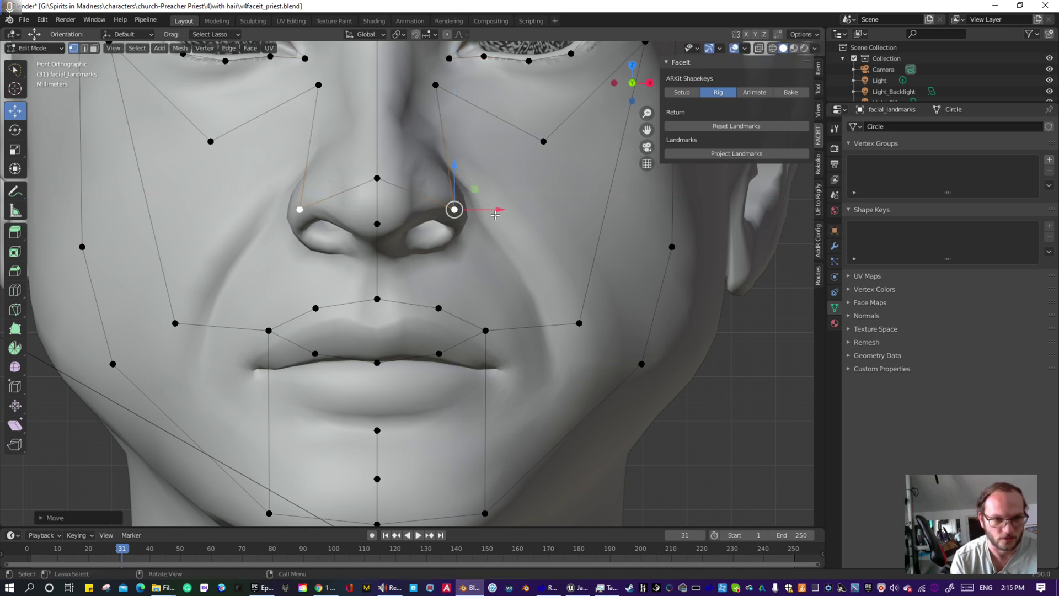
drag(501, 213, 511, 213)
drag(466, 171, 465, 175)
click(378, 225)
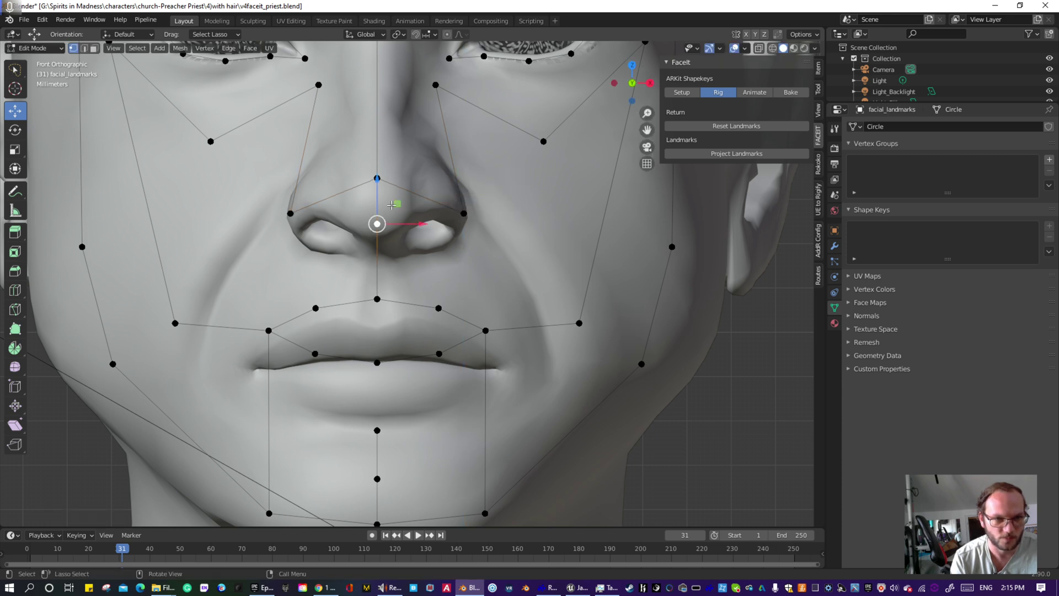
mouse_move(378, 184)
mouse_down()
mouse_move(381, 213)
mouse_move(374, 149)
mouse_move(379, 170)
mouse_up()
- Lower the chin-side landmarks onto the jawline and move the jaw-corner landmarks outward to the edge of the face
shift+middle_drag(543, 208, 523, 381)
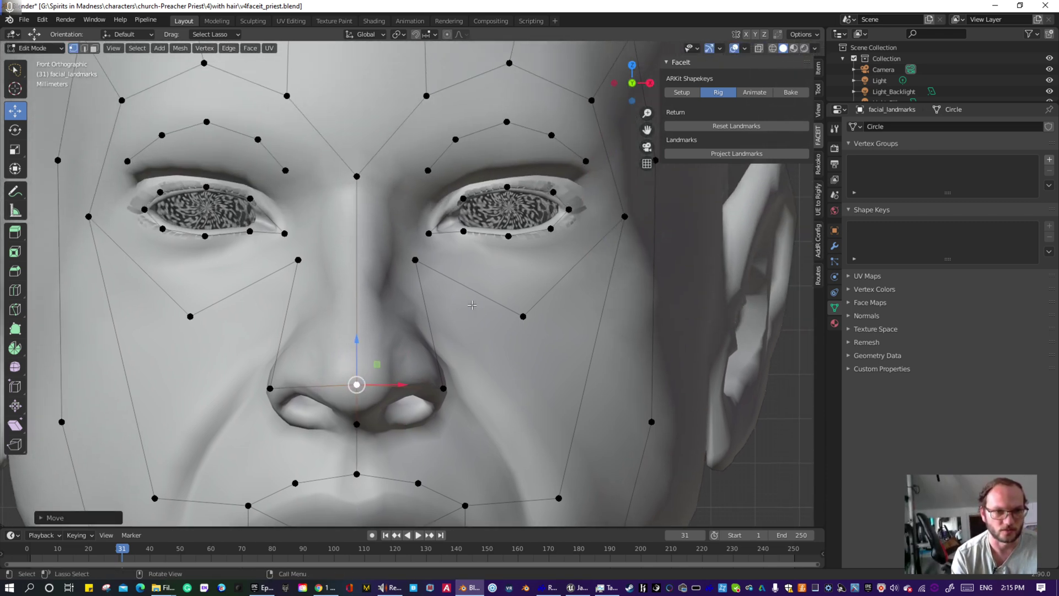
shift+middle_drag(391, 256, 512, 383)
scroll(512, 383, down, 3)
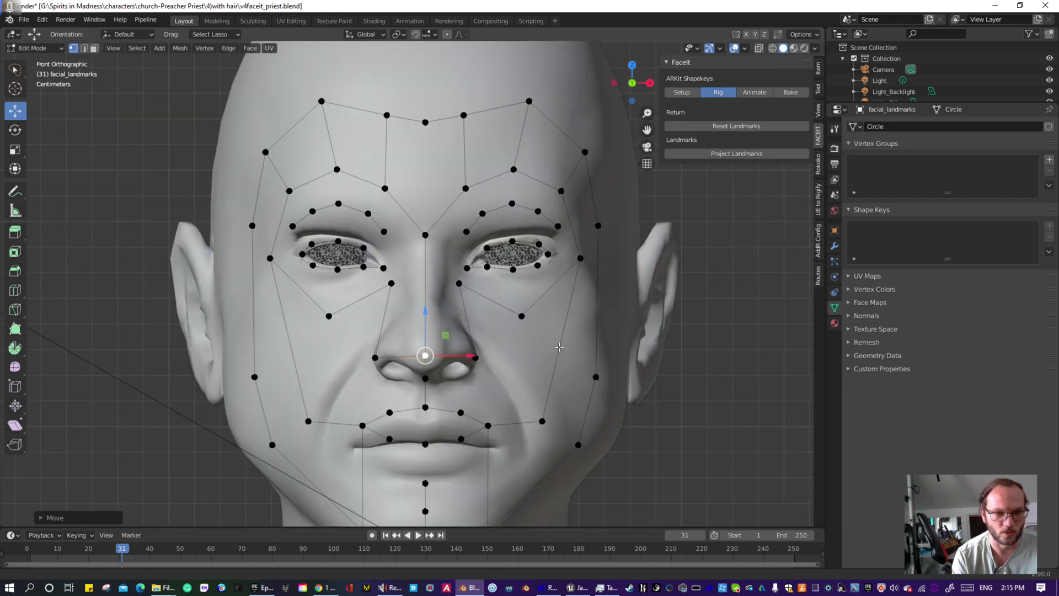
shift+middle_drag(571, 434, 519, 348)
click(437, 440)
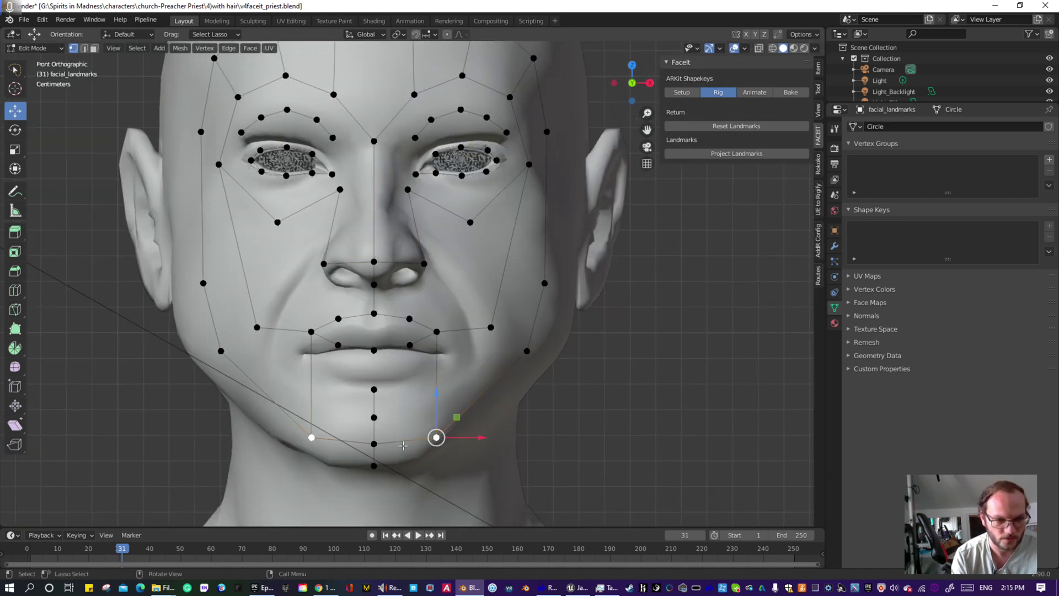
drag(438, 394, 440, 409)
click(221, 350)
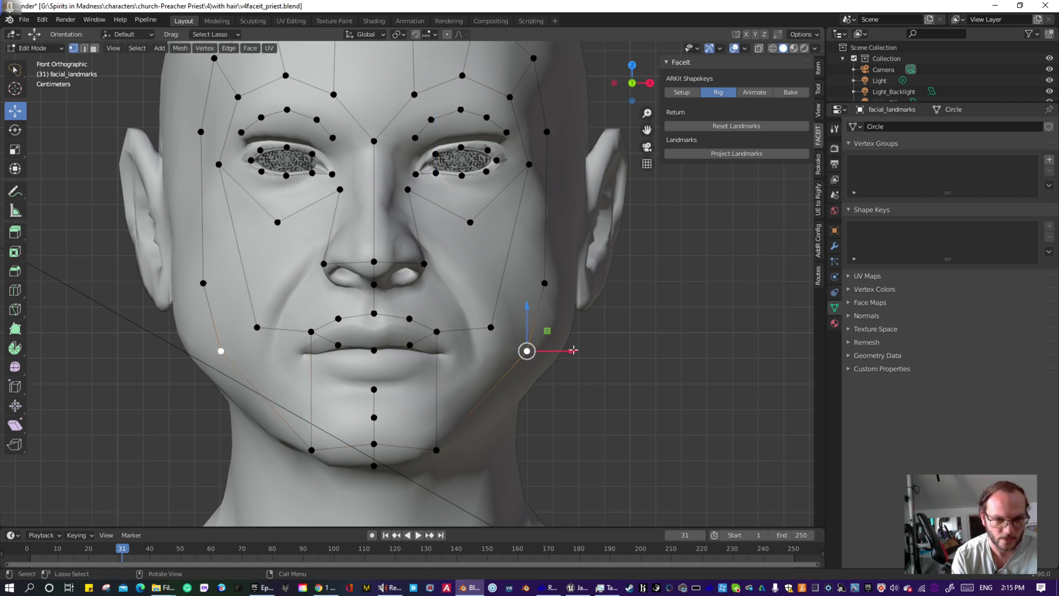
drag(573, 350, 607, 353)
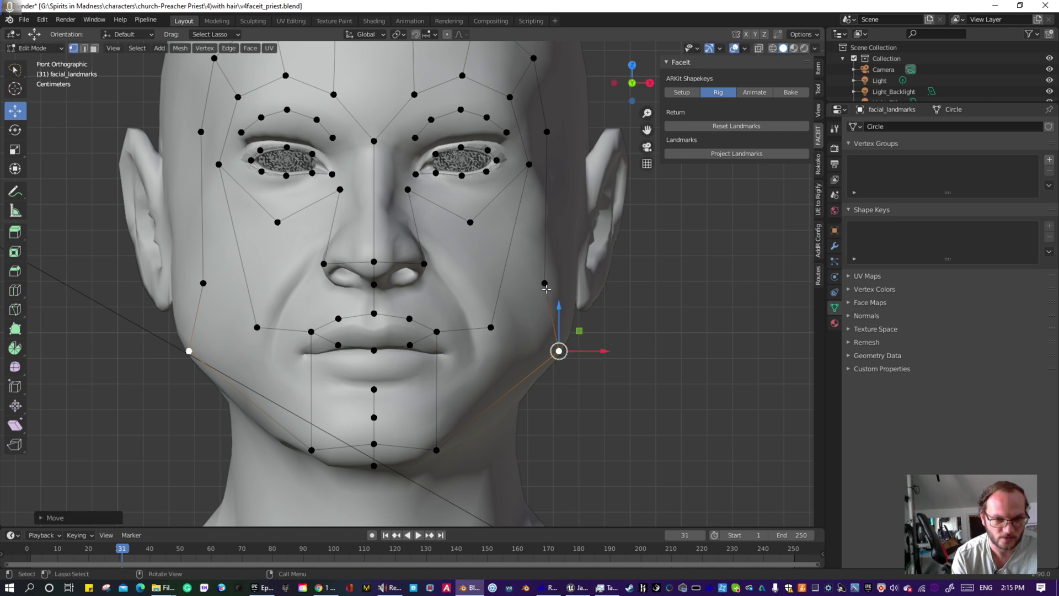
- Move the side landmarks beside the ears and at the temples outward to the edge of the face
click(544, 283)
drag(602, 284, 617, 282)
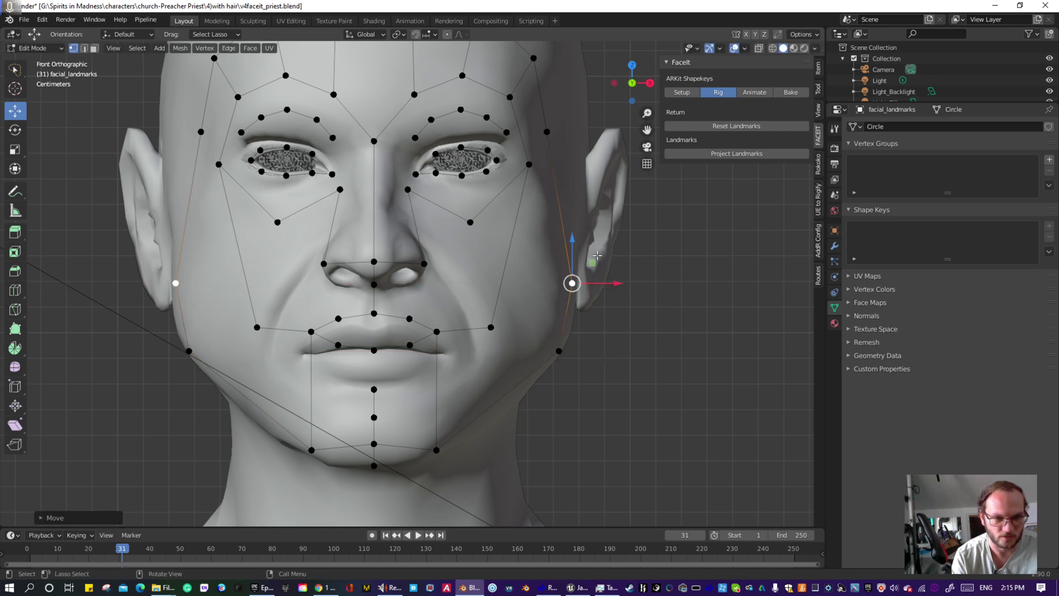
click(547, 137)
drag(594, 131, 608, 131)
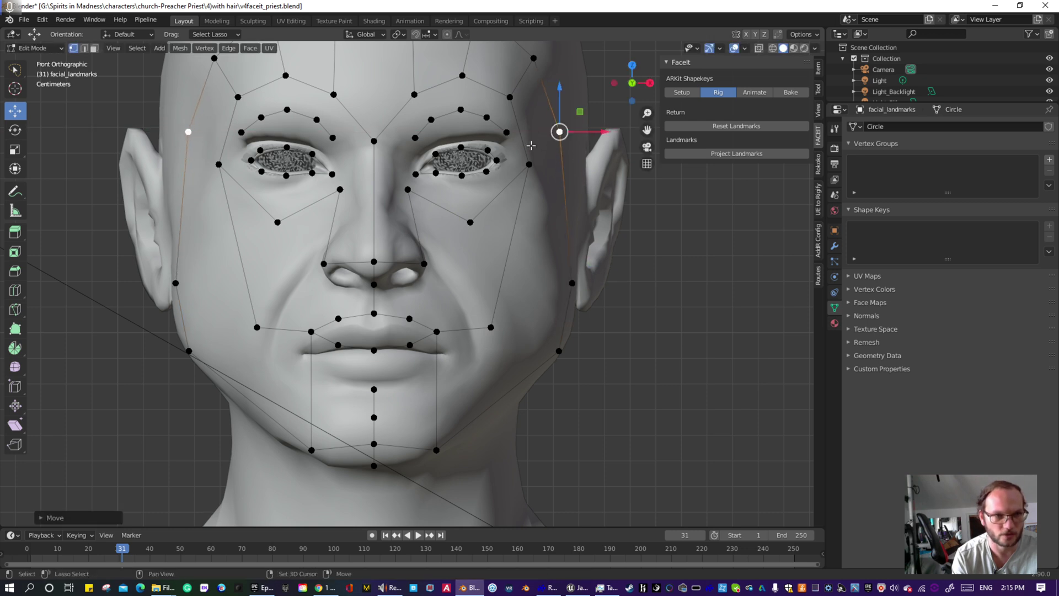
- Project the landmarks onto the face mesh and switch the viewport to Material Preview shading
shift+middle_drag(404, 170, 387, 282)
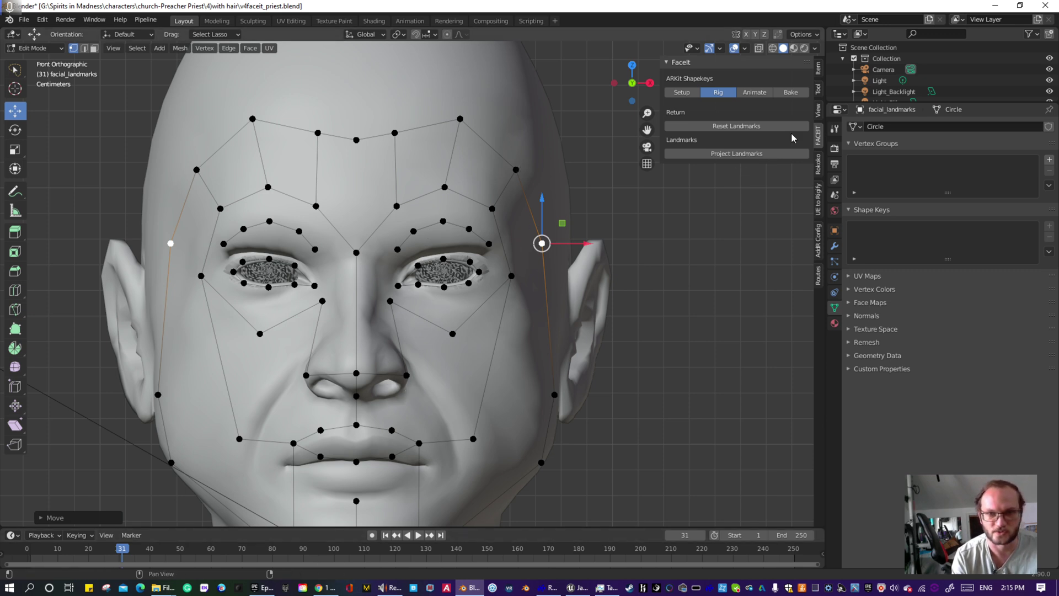
click(750, 153)
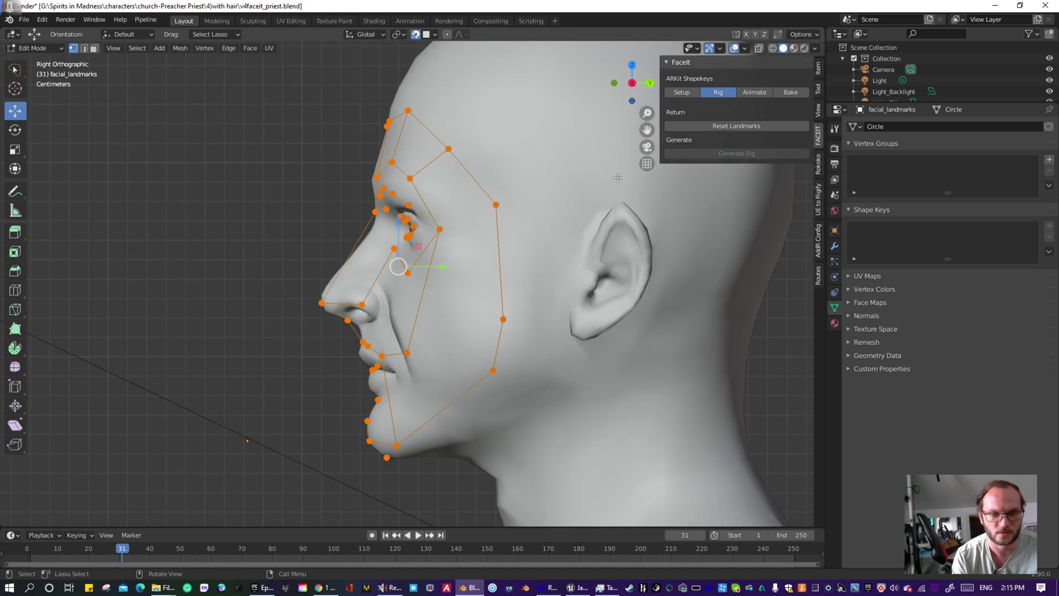
click(794, 50)
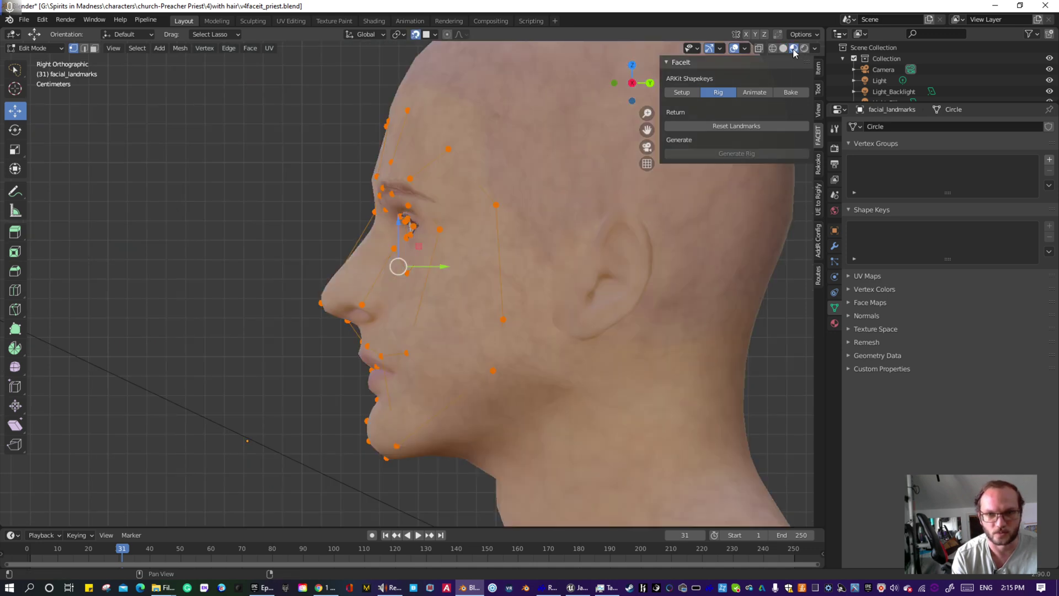
- Move the ear-side landmark back along the Y axis to just in front of the earlobe
scroll(515, 342, up, 2)
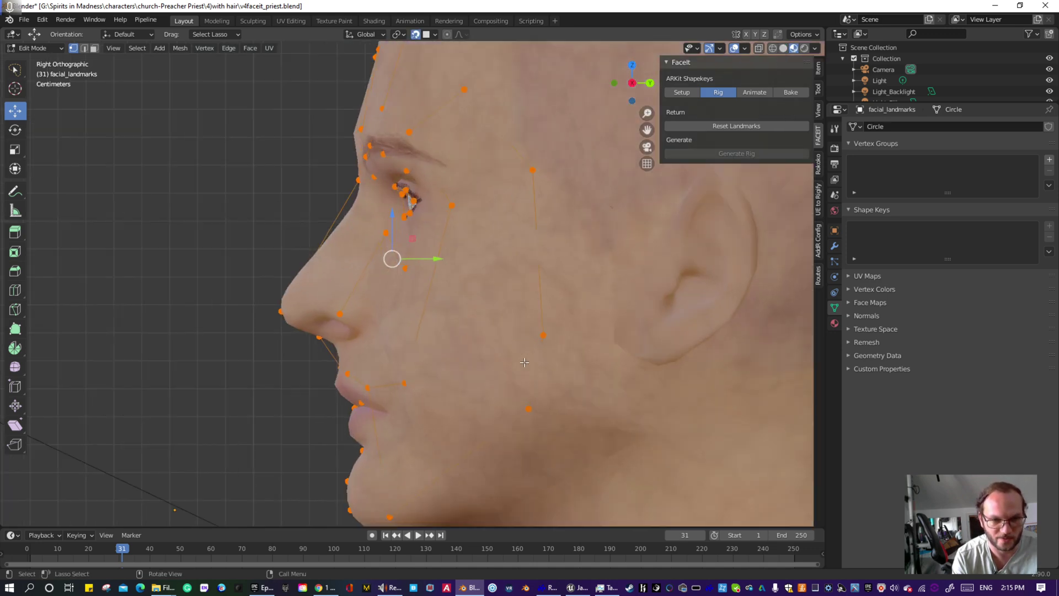
click(545, 334)
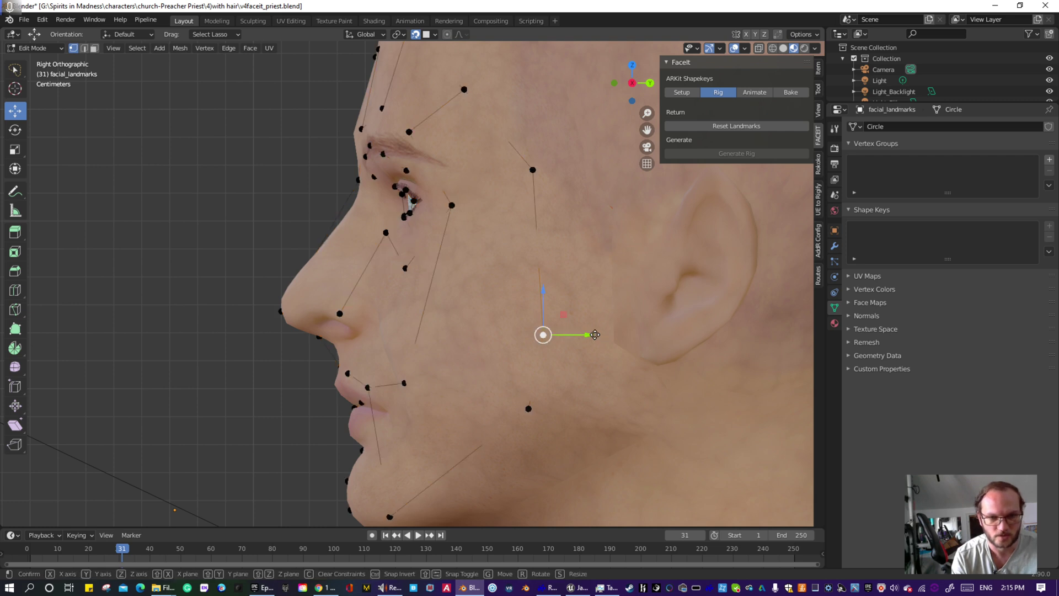
key(g)
key(y)
click(569, 391)
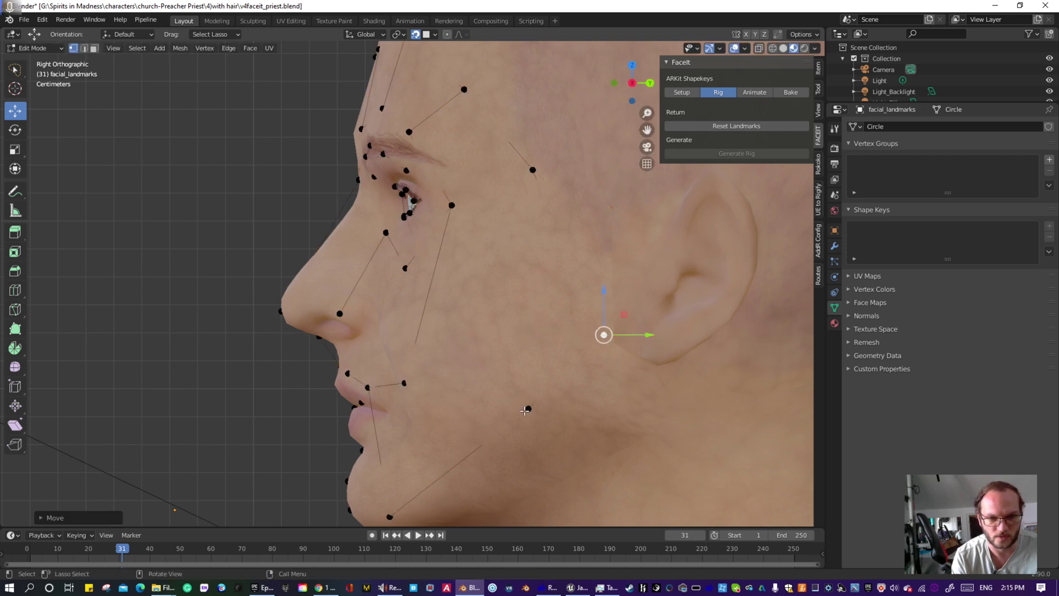
- Move the jaw-corner landmark back along the Y axis below the ear and lower it toward the jaw angle
click(526, 411)
drag(571, 414, 587, 419)
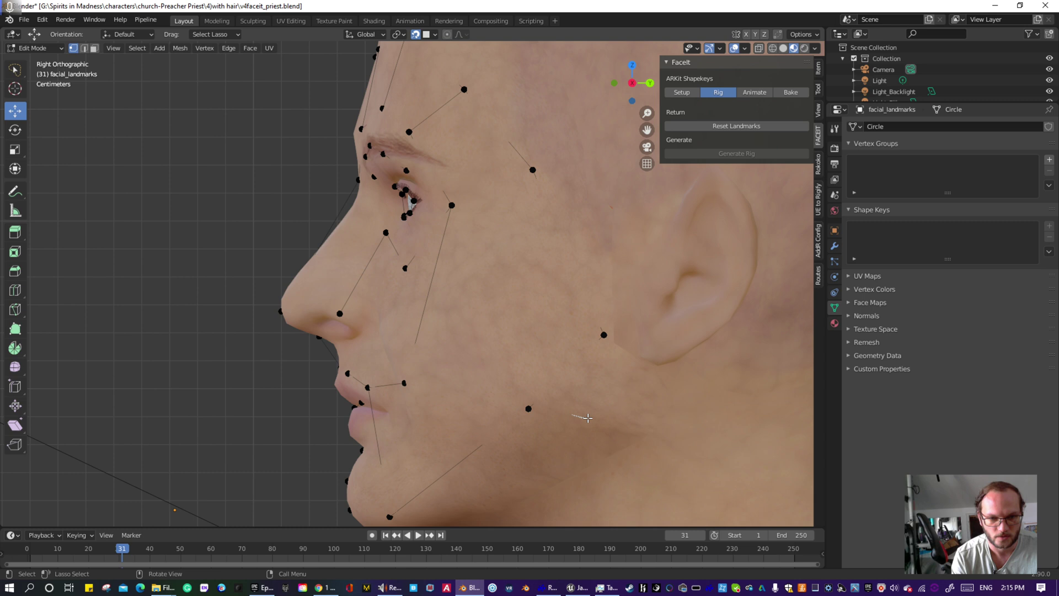
click(529, 410)
key(g)
key(y)
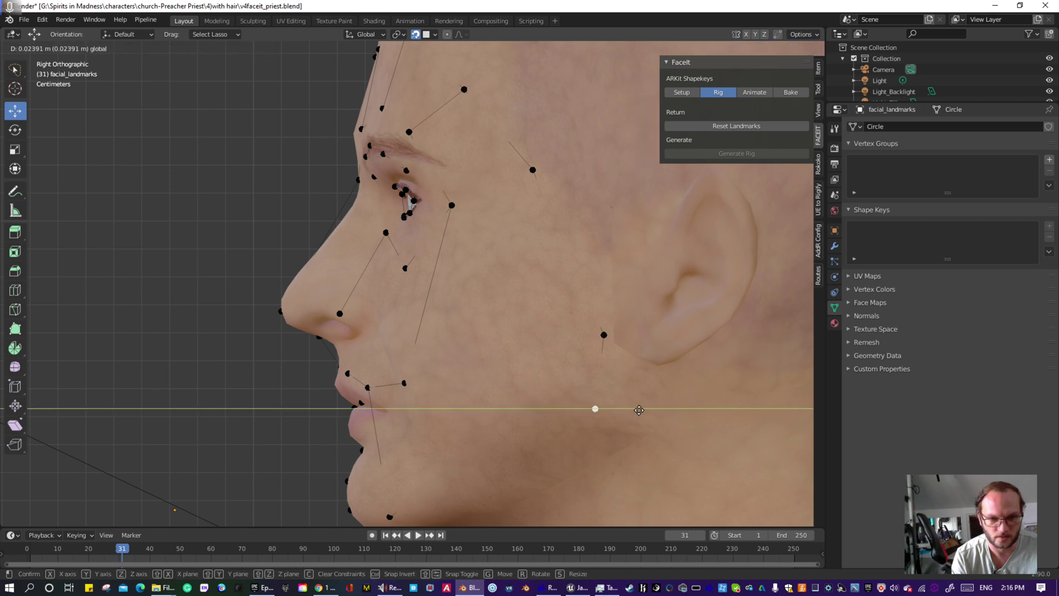
click(637, 410)
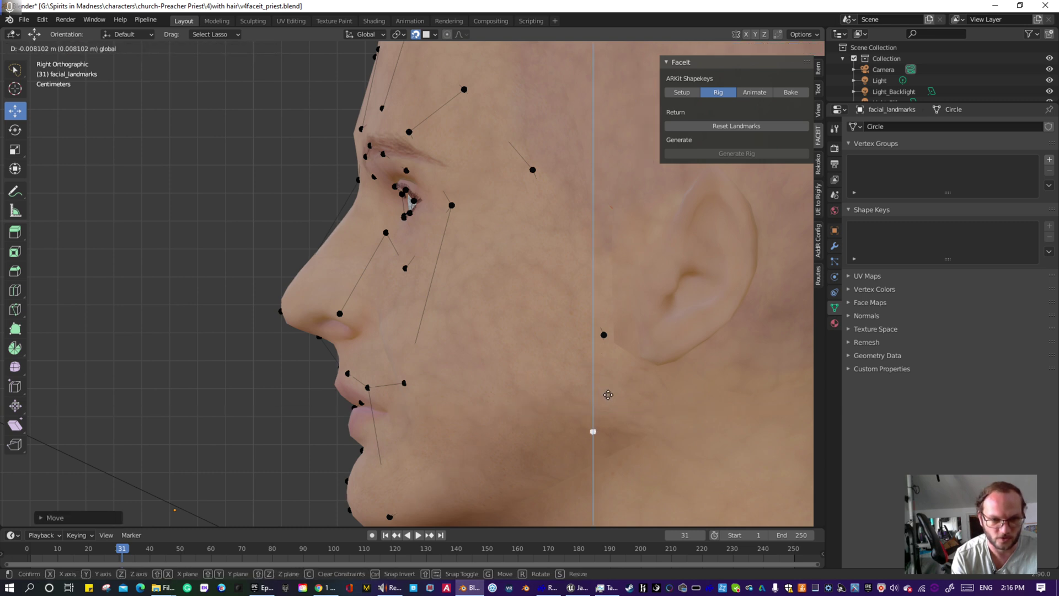
scroll(607, 397, down, 2)
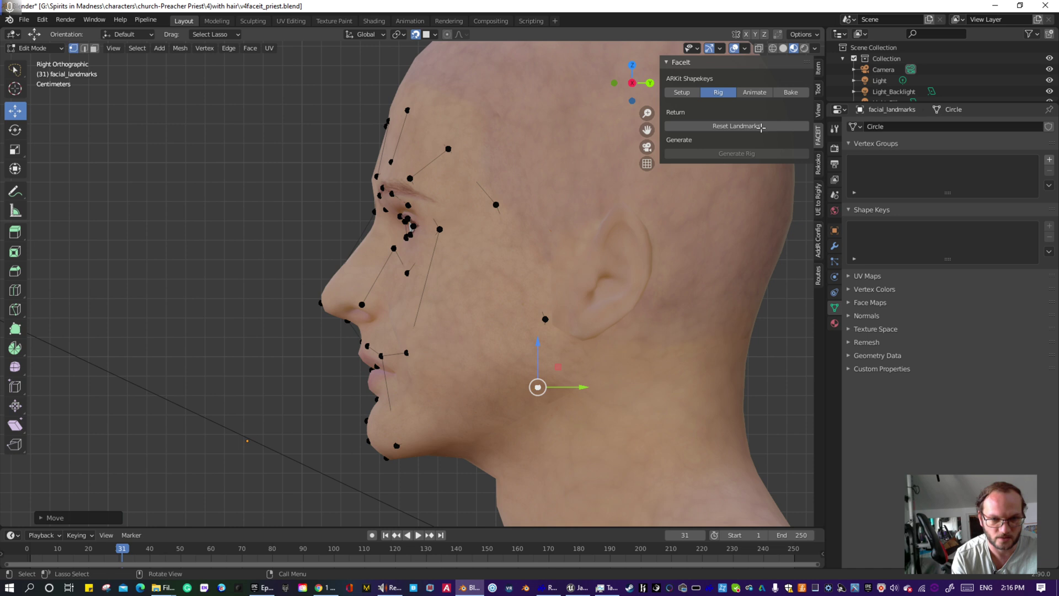
- In Solid shading, fine-tune the jaw-corner landmark's height and depth so it sits on the jaw angle below the earlobe
click(783, 49)
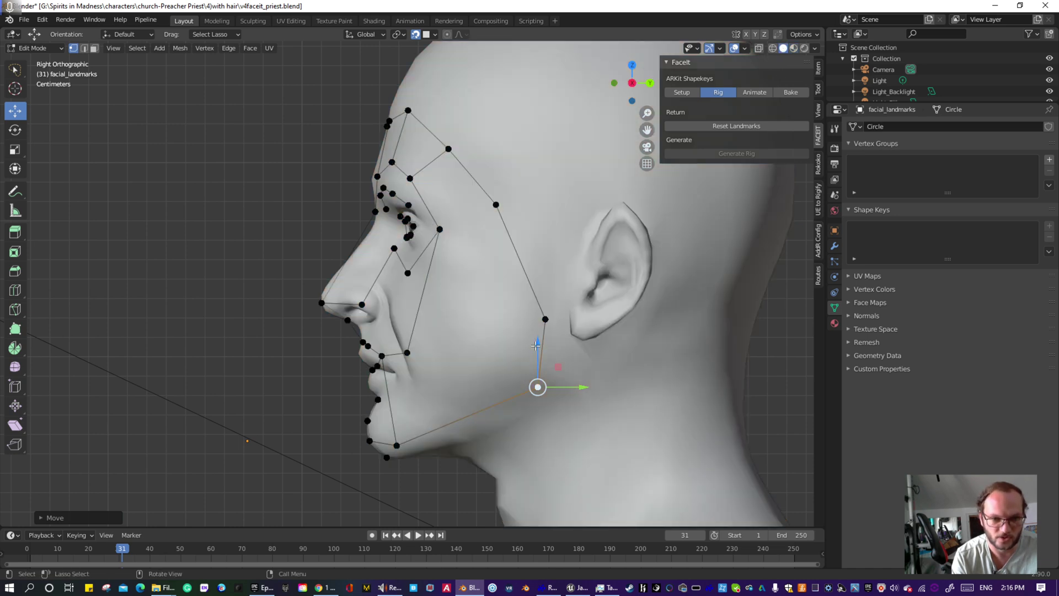
drag(536, 345, 528, 367)
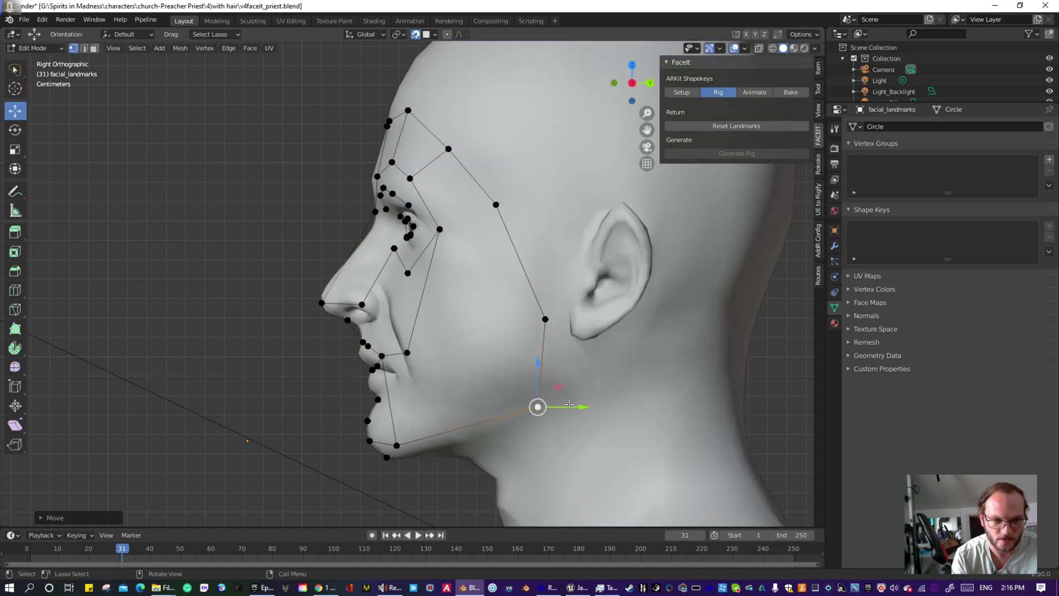
drag(570, 405, 595, 406)
drag(550, 366, 557, 346)
drag(597, 390, 606, 390)
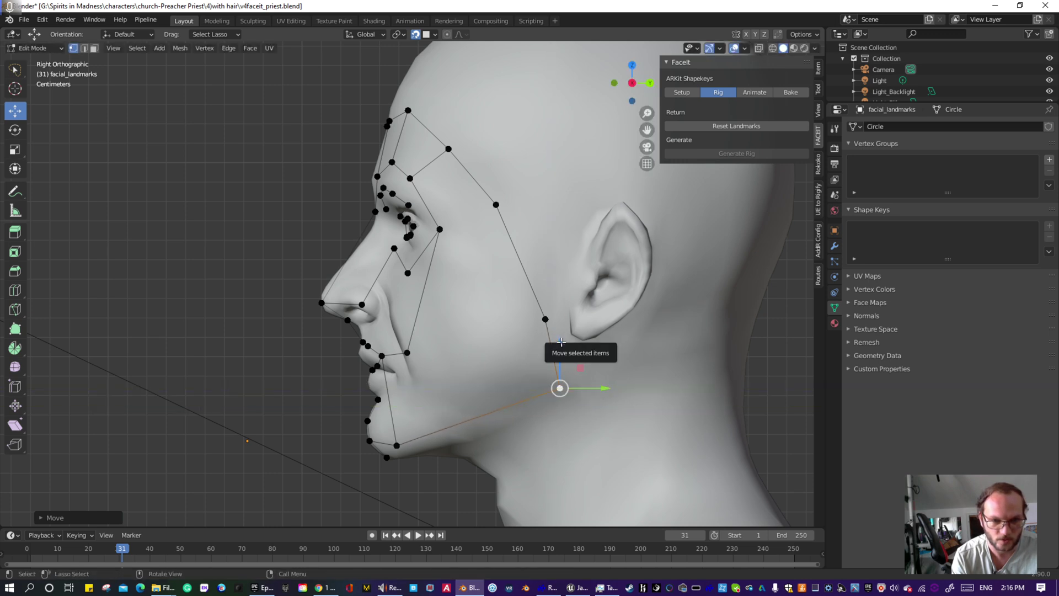
drag(561, 342, 543, 349)
- Lower the chin-side landmark onto the underside of the jaw and move the ear-side landmark back toward the earlobe
click(397, 441)
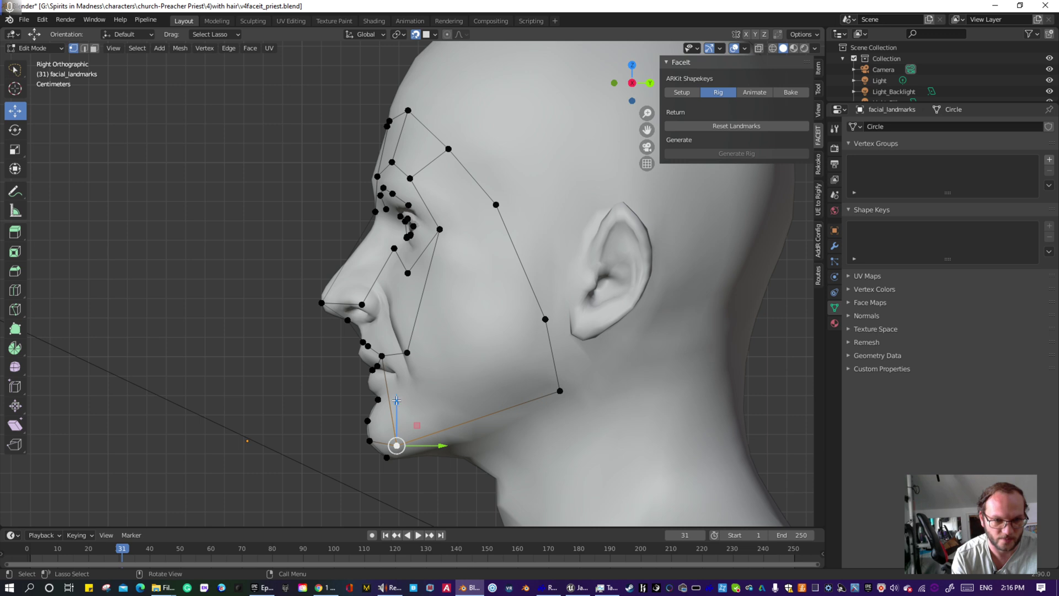
drag(396, 400, 402, 417)
click(547, 318)
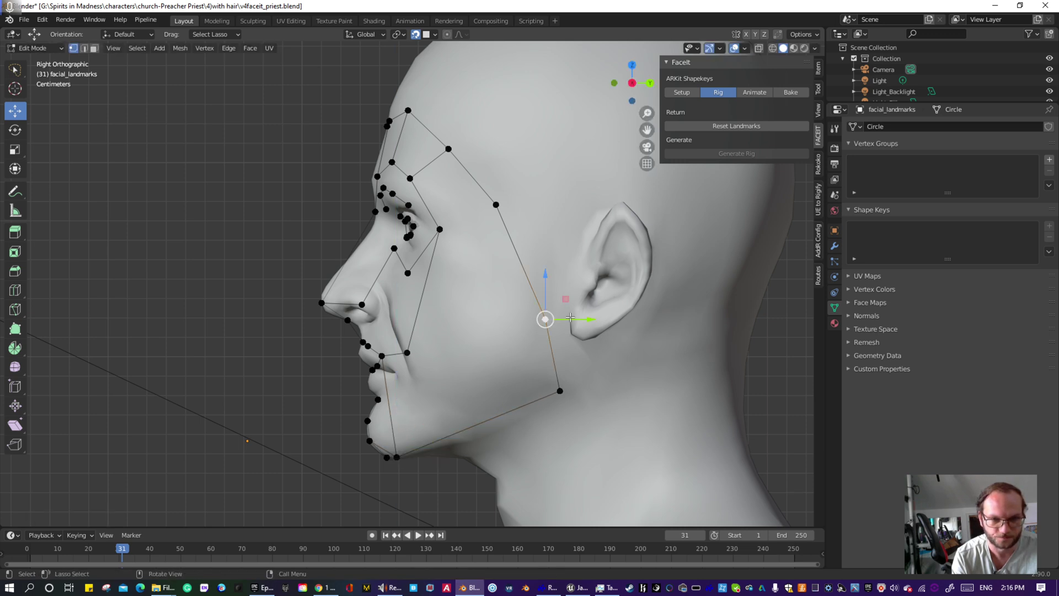
drag(579, 319, 600, 323)
click(501, 188)
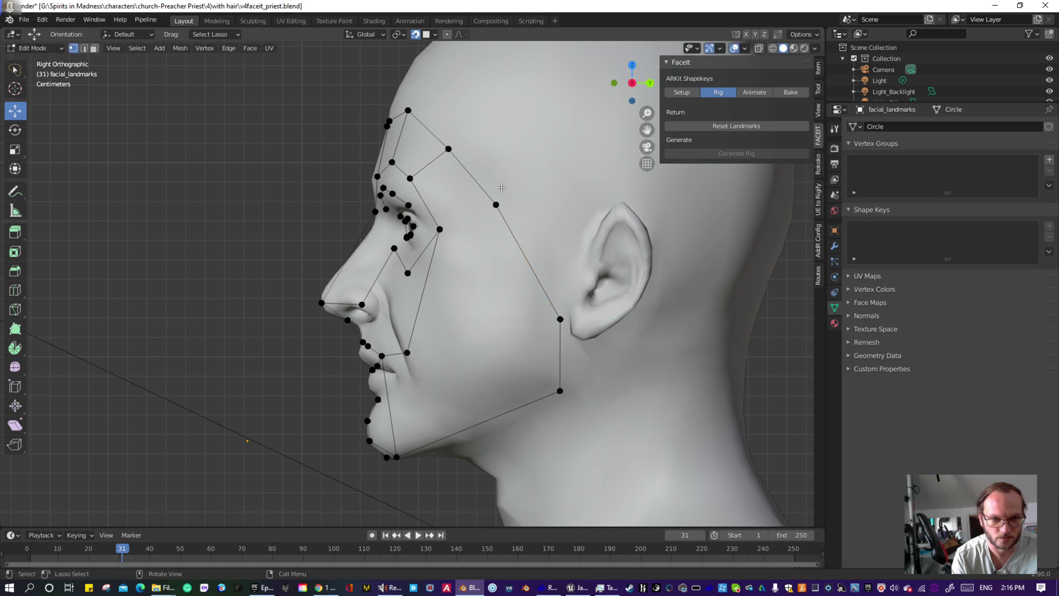
- Switch to Material Preview shading and move the temple landmark slightly back toward the ear
click(793, 48)
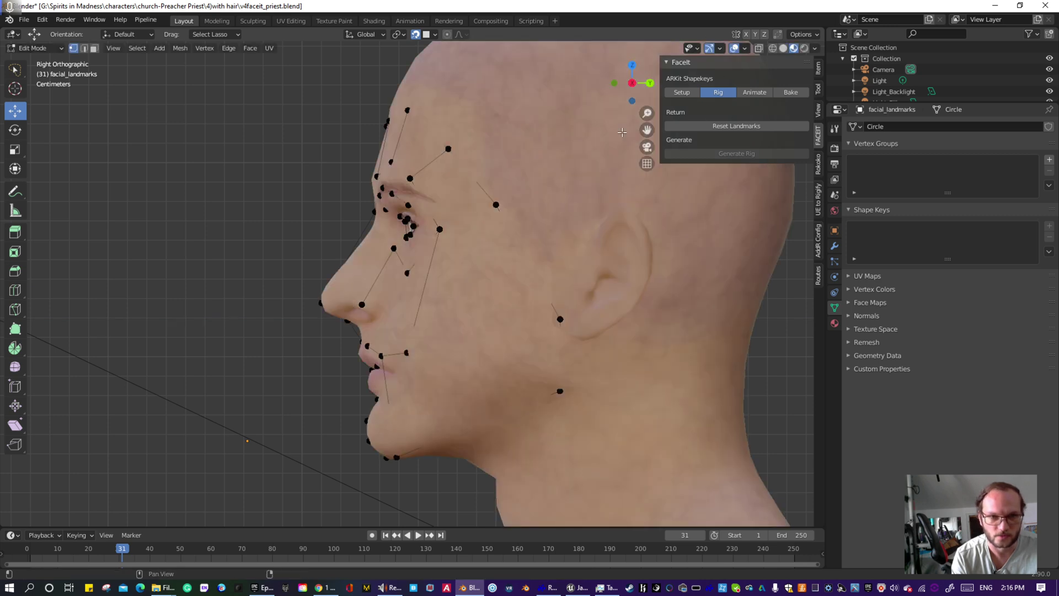
click(497, 205)
drag(542, 205, 550, 207)
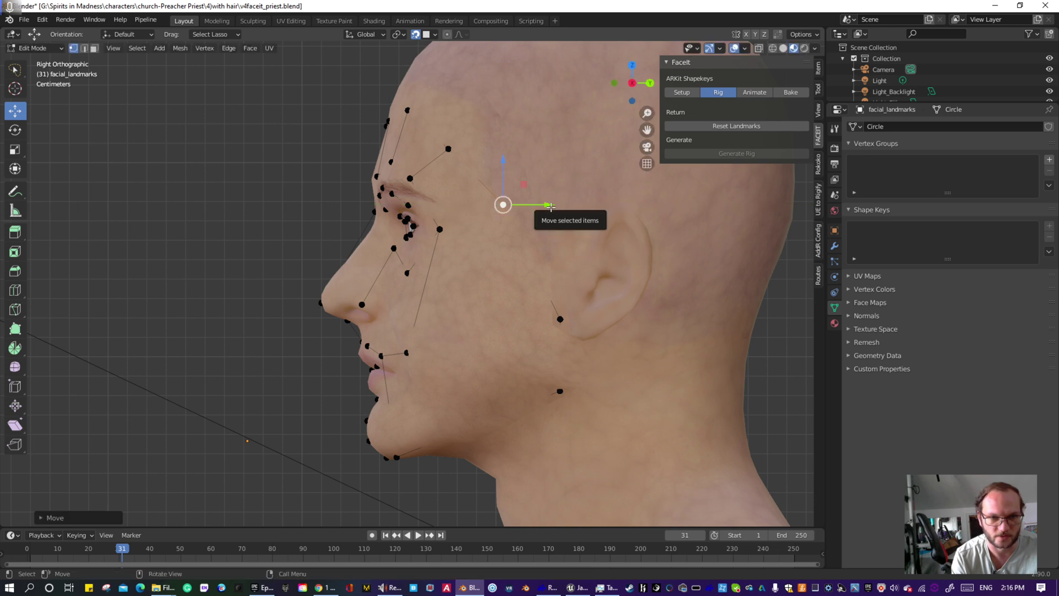
click(517, 206)
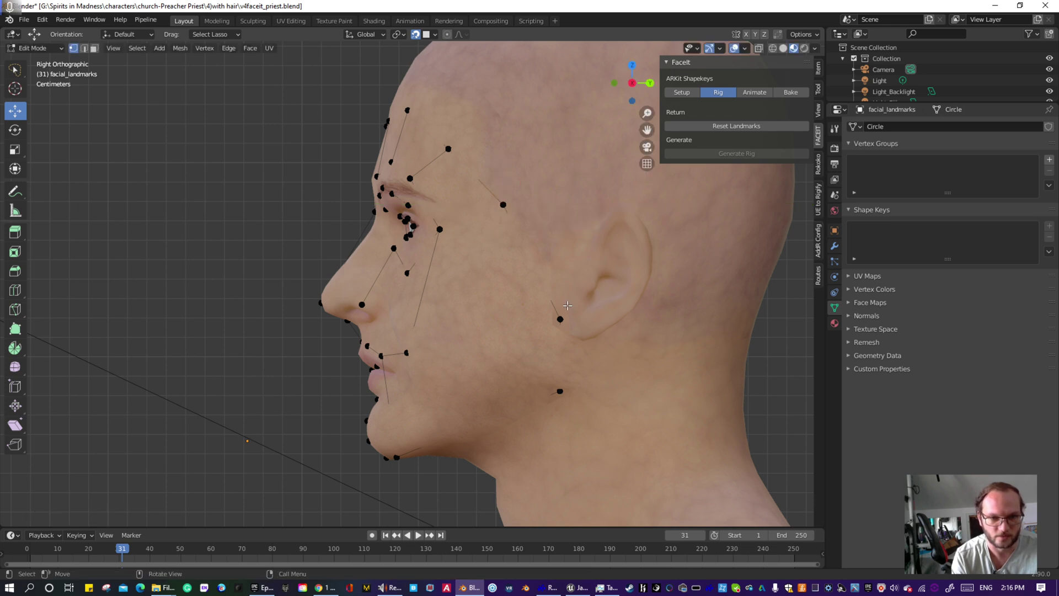
- Move the ear-side landmark slightly forward of the earlobe and readjust the jaw-corner landmark below it
click(561, 320)
drag(600, 323, 595, 325)
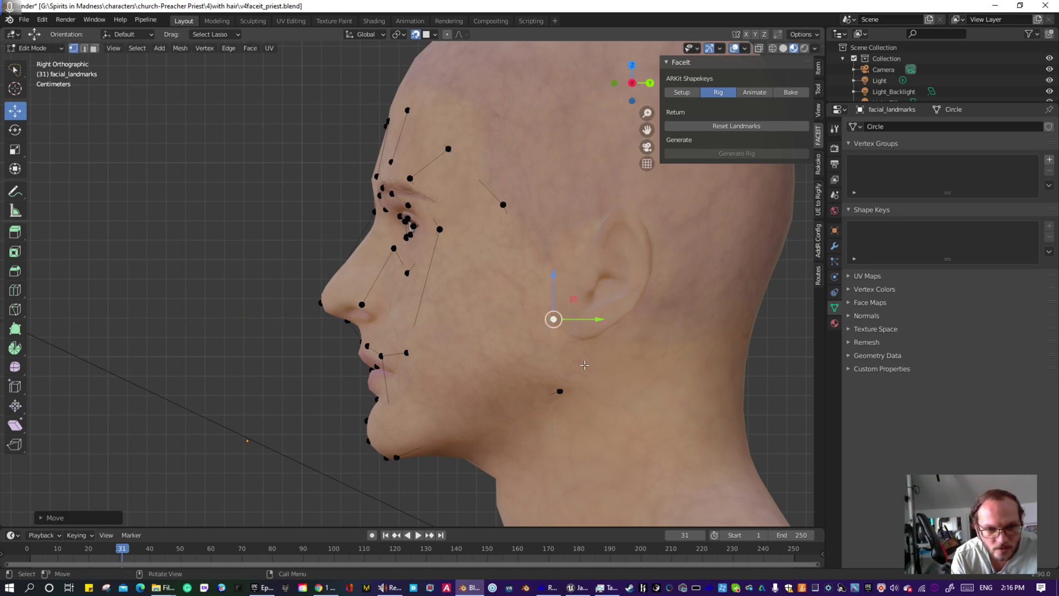
click(566, 388)
drag(602, 394, 575, 341)
- Raise the landmarks next to the outer brow ends onto the eyebrows
middle_drag(553, 319, 446, 190)
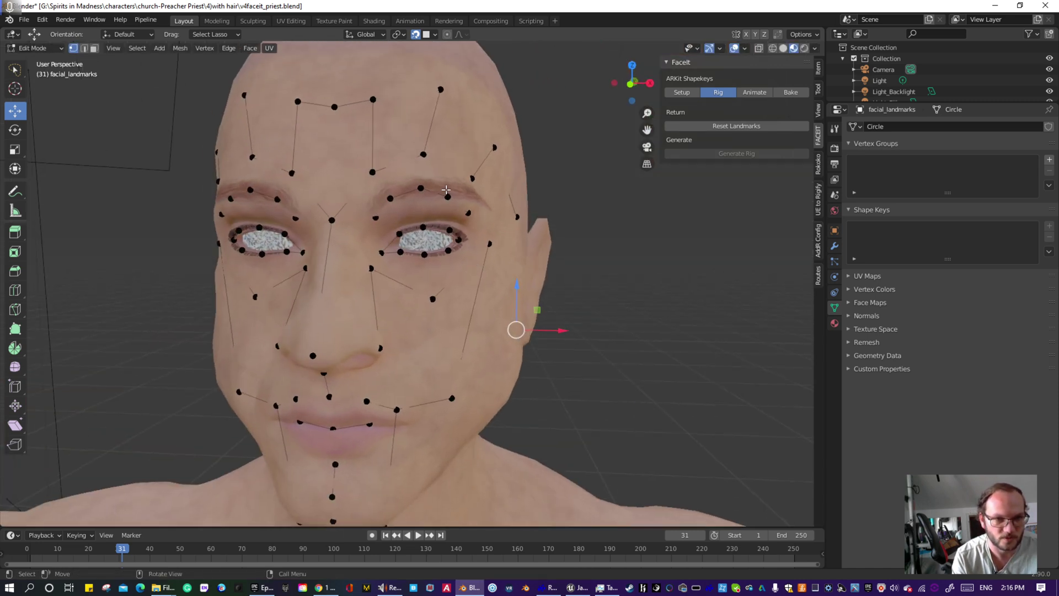
drag(449, 197, 452, 138)
scroll(463, 149, up, 2)
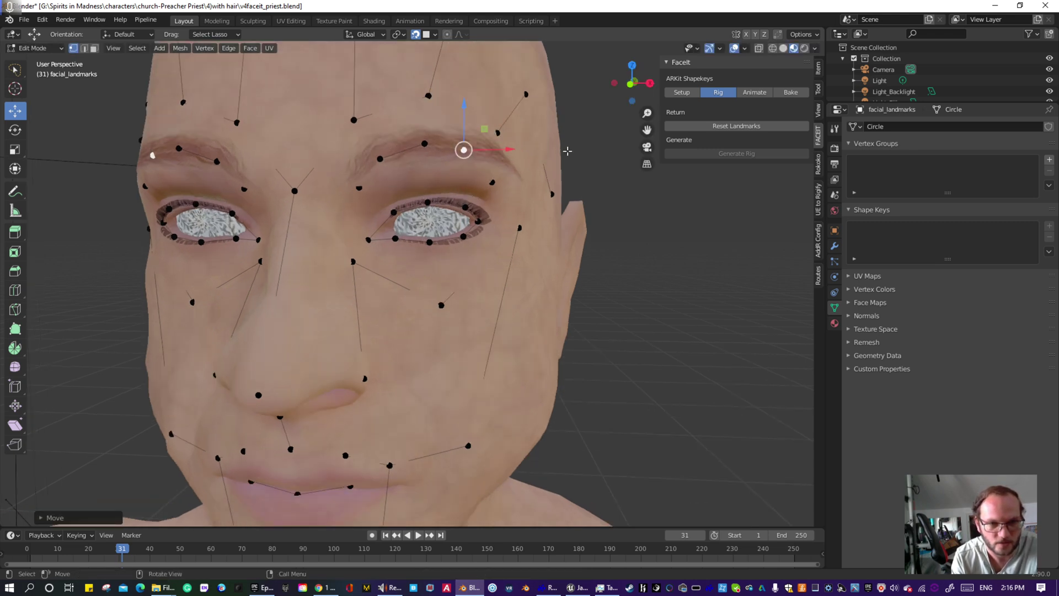
- Check the brow landmarks in Solid shading, return to Material Preview and raise the landmark beyond the outer brow onto the eyebrow's tail
click(784, 48)
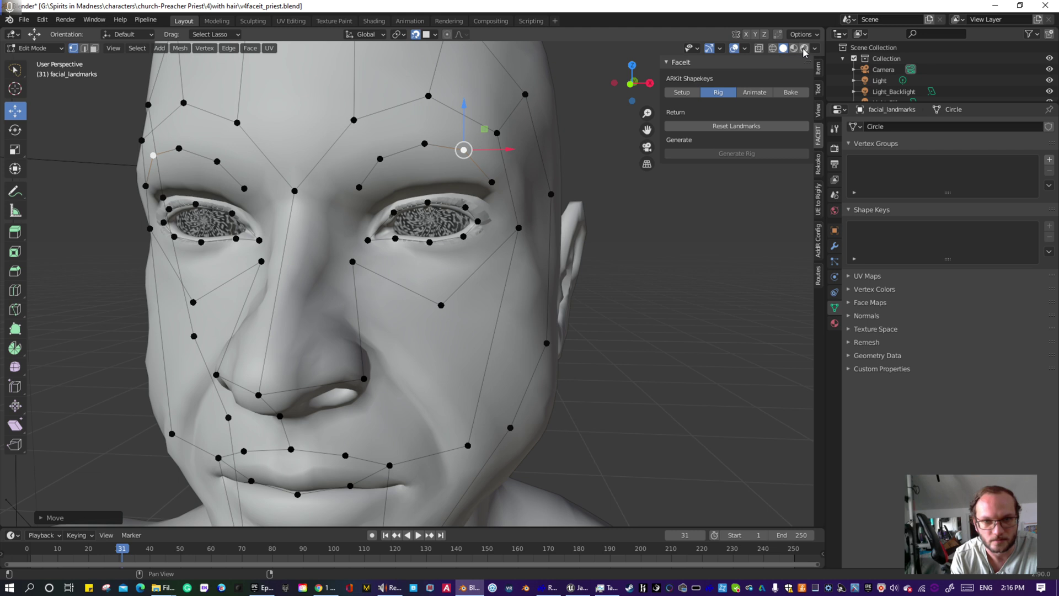
click(794, 49)
click(493, 182)
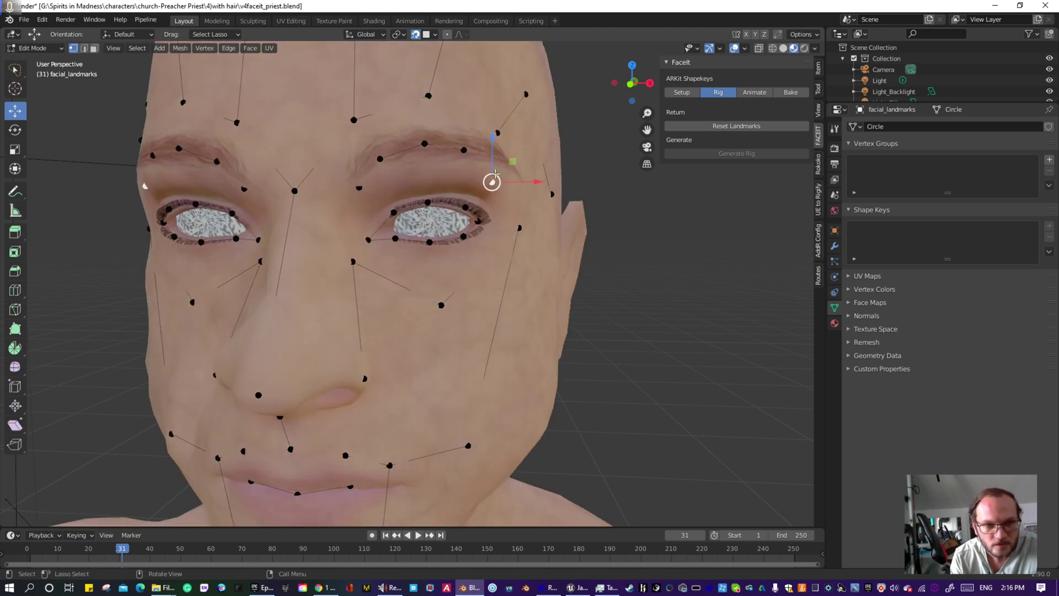
drag(498, 138, 500, 111)
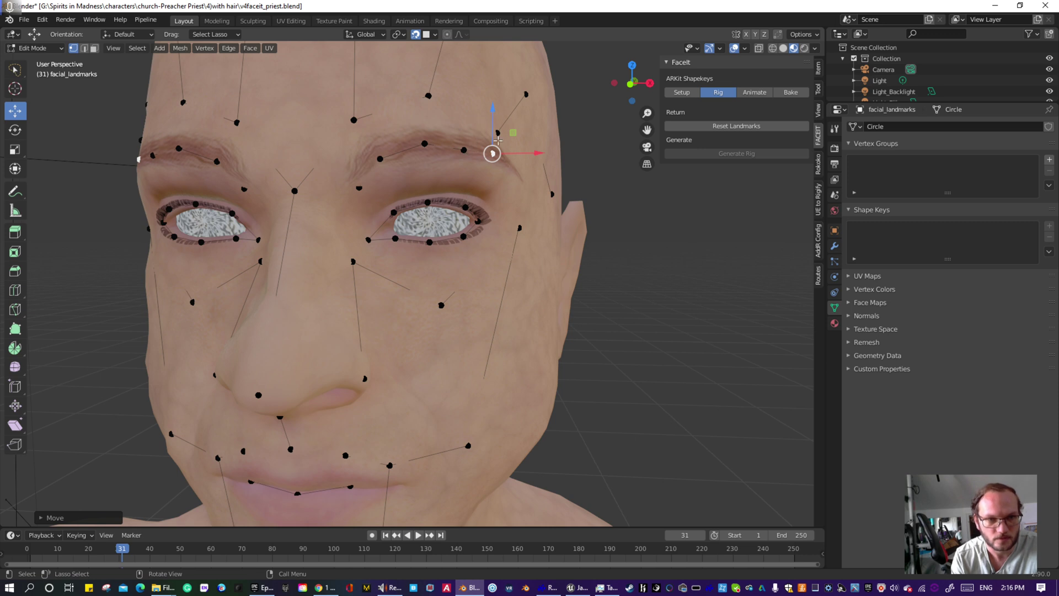
- Lower the outermost eyebrow landmark slightly and raise the neighbouring landmark so both follow the brow line
scroll(507, 202, up, 2)
middle_drag(546, 193, 447, 220)
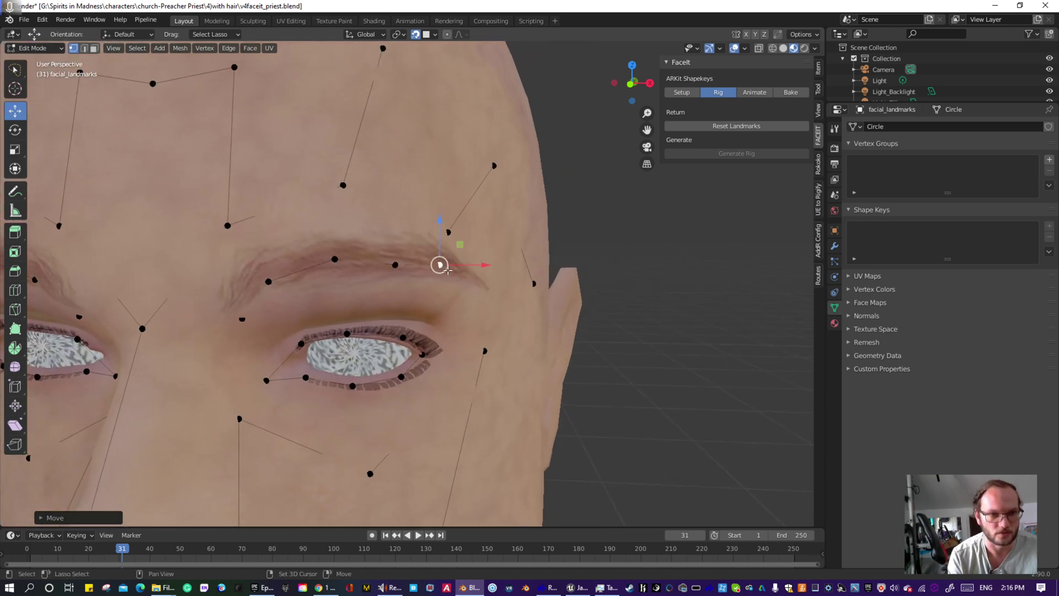
drag(440, 220, 395, 214)
click(394, 264)
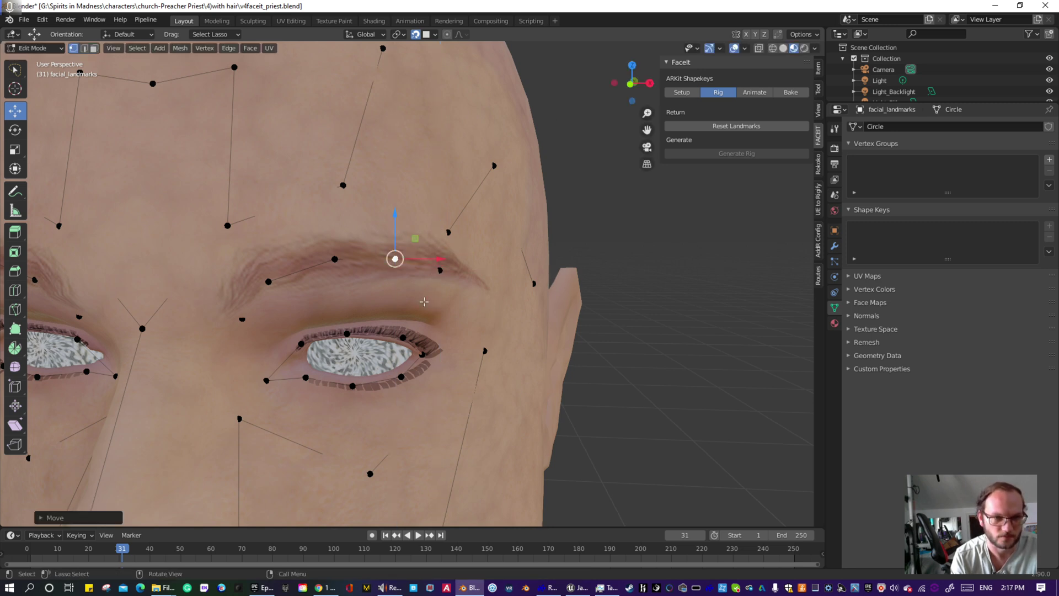
- Examine how the landmarks sit on the brows, face and jaw from the front and both sides
scroll(424, 303, down, 2)
middle_drag(441, 341, 456, 322)
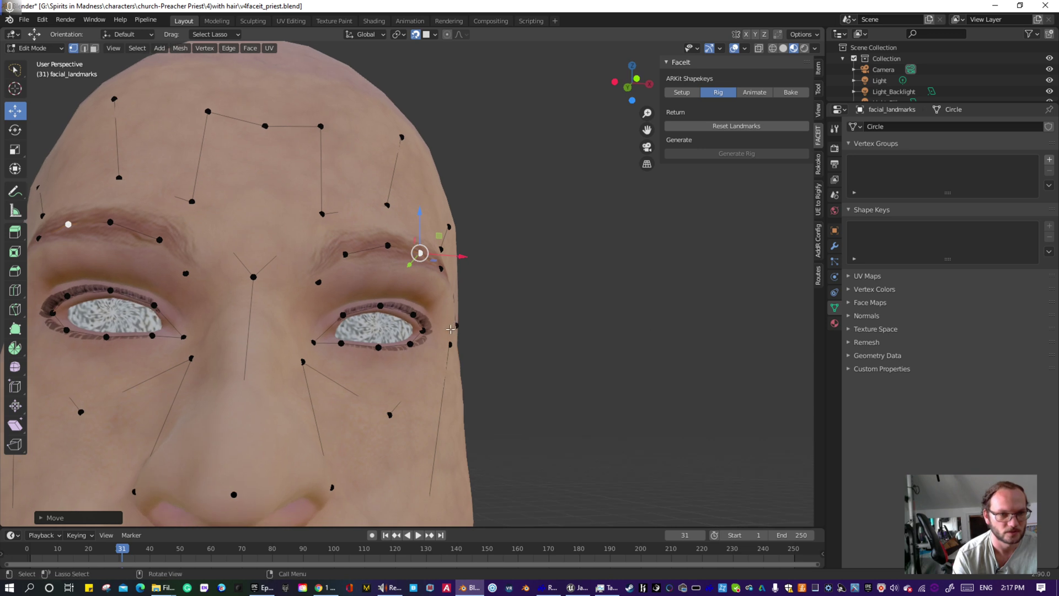
scroll(440, 369, down, 3)
shift+middle_drag(441, 369, 513, 292)
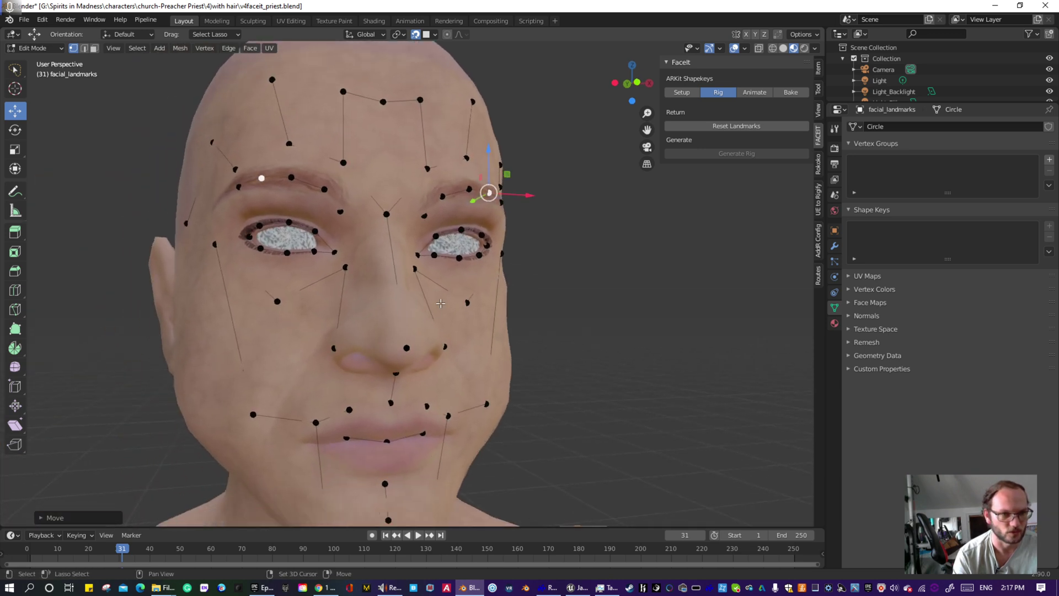
middle_drag(435, 290, 434, 320)
scroll(433, 320, down, 2)
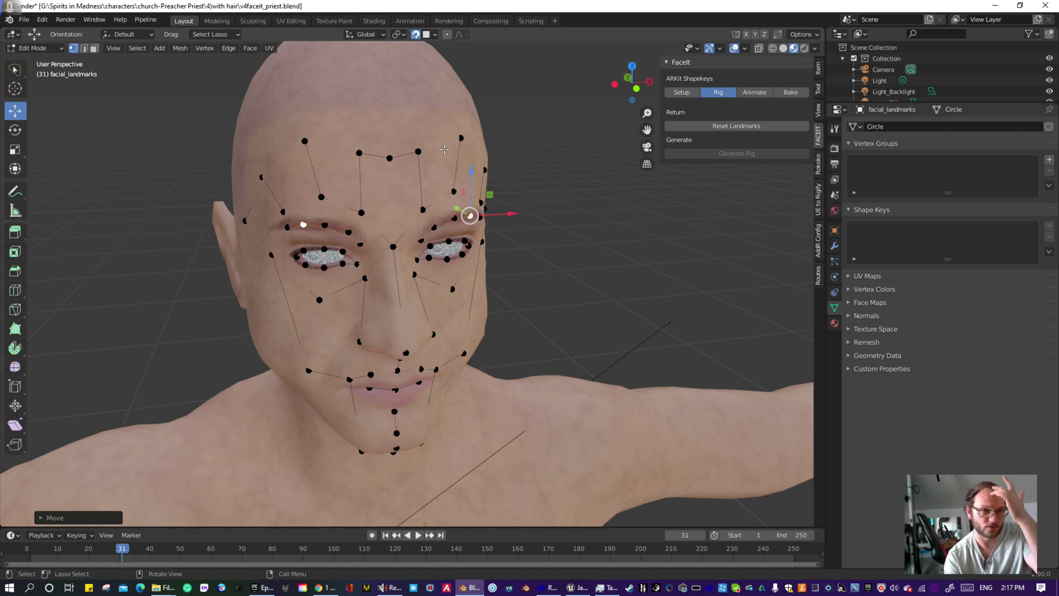
middle_drag(432, 184, 513, 185)
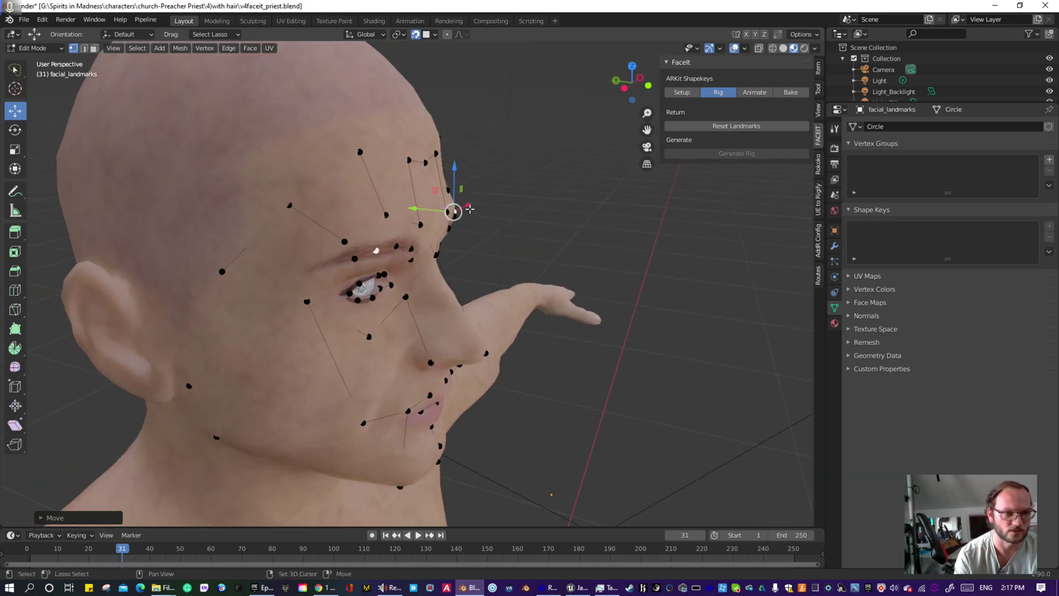
scroll(506, 216, up, 3)
middle_drag(503, 276, 321, 220)
scroll(368, 275, down, 5)
scroll(322, 220, up, 4)
scroll(269, 218, down, 2)
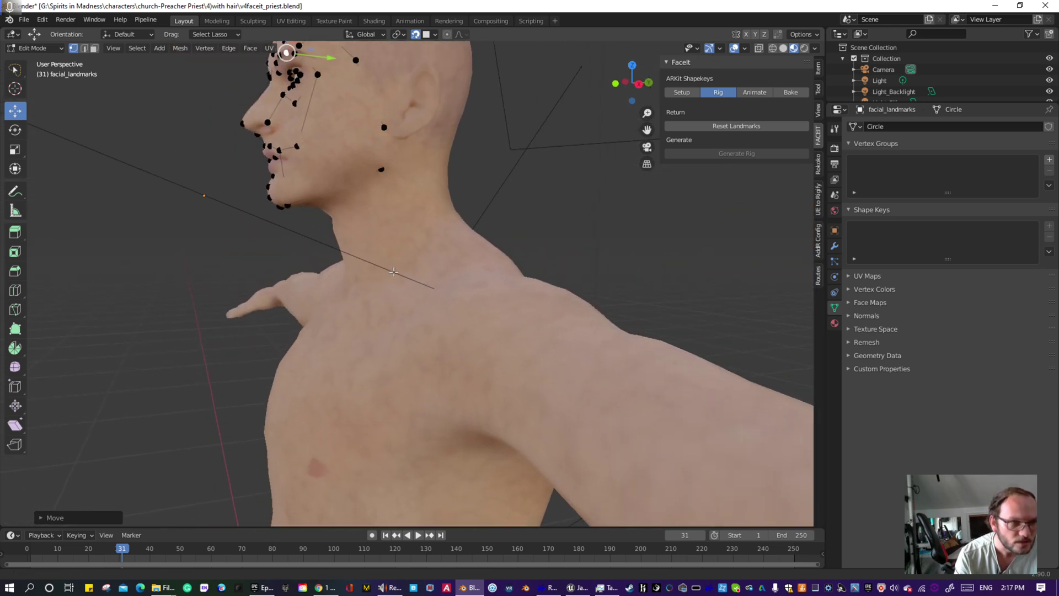
- Switch to Solid shading and move the central under-chin landmark back along the jaw's underside toward the throat
scroll(270, 217, up, 3)
shift+middle_drag(270, 179, 346, 322)
click(783, 48)
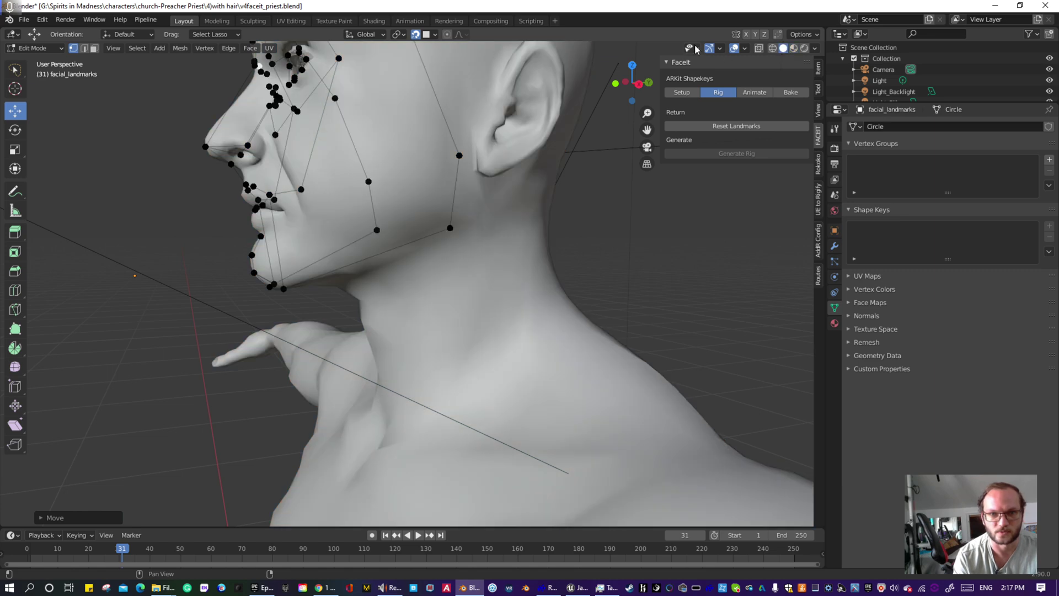
click(648, 82)
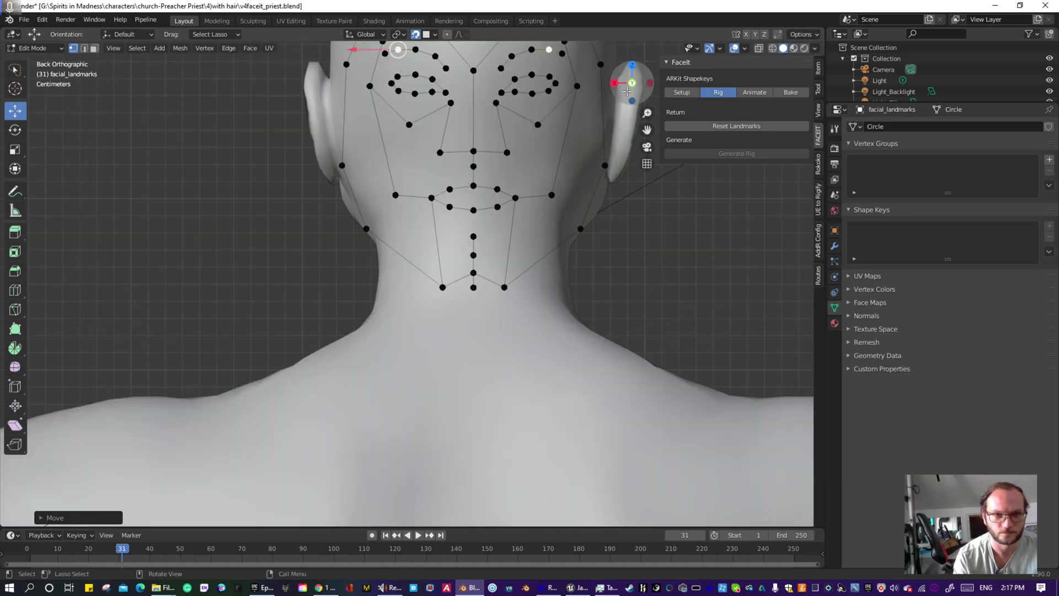
click(611, 87)
scroll(107, 269, up, 4)
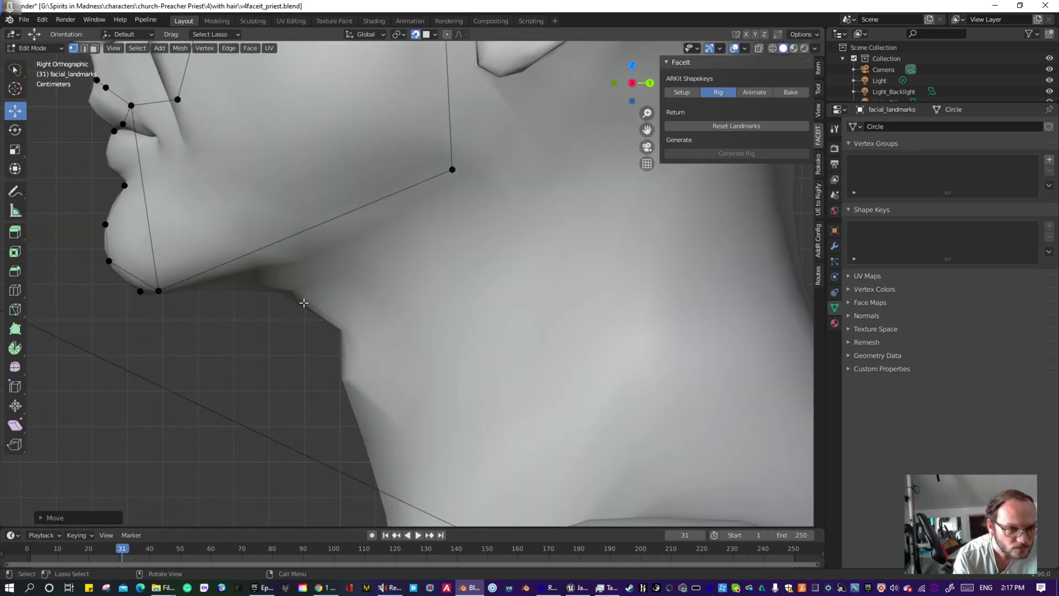
shift+middle_drag(300, 300, 362, 301)
click(218, 296)
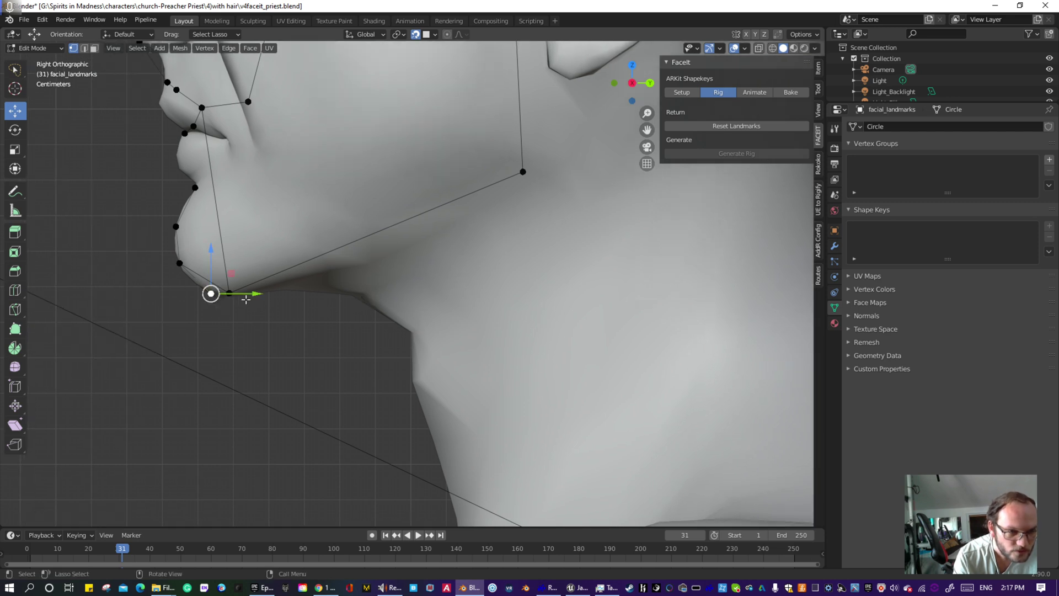
middle_drag(245, 299, 256, 284)
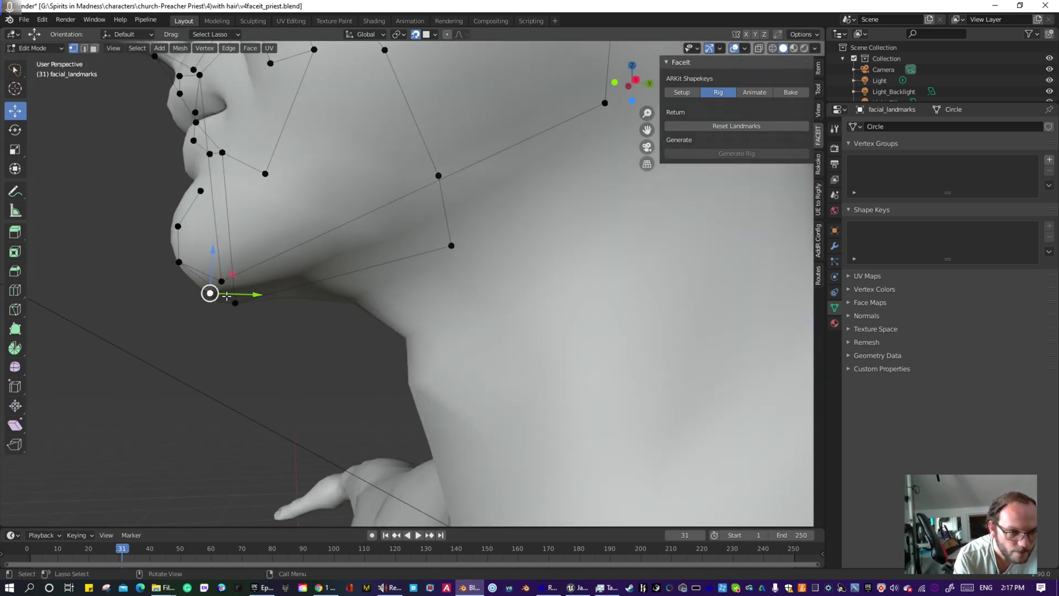
drag(226, 296, 363, 298)
- Lower the front chin landmark to the chin's lower edge and fine-tune its height against the surface
click(177, 263)
drag(178, 221, 193, 268)
drag(223, 310, 259, 309)
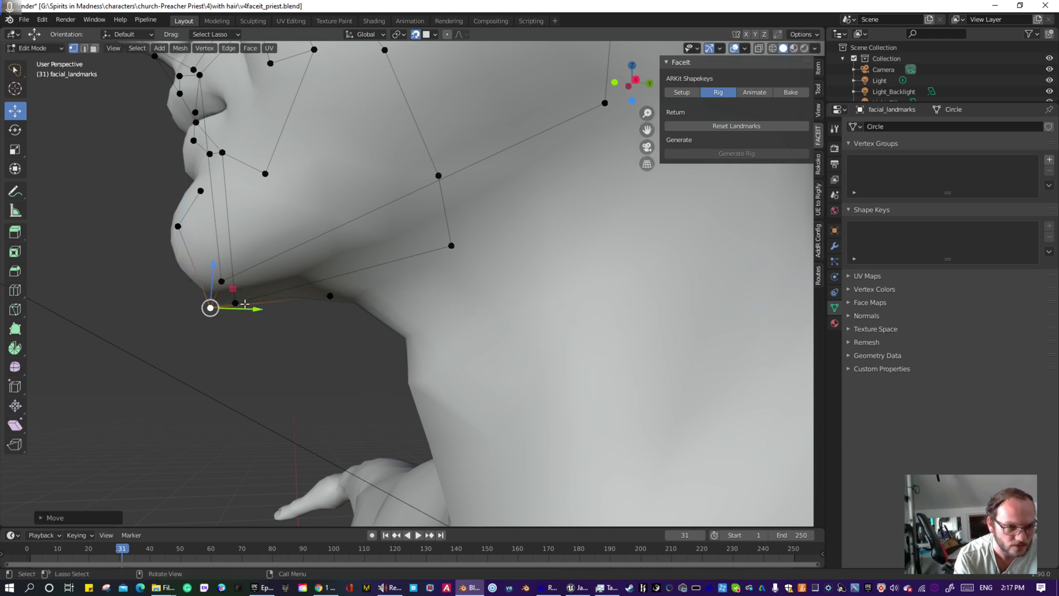
middle_drag(258, 308, 281, 287)
drag(261, 274, 254, 250)
mouse_move(293, 277)
middle_down()
mouse_move(247, 281)
mouse_move(284, 291)
middle_up()
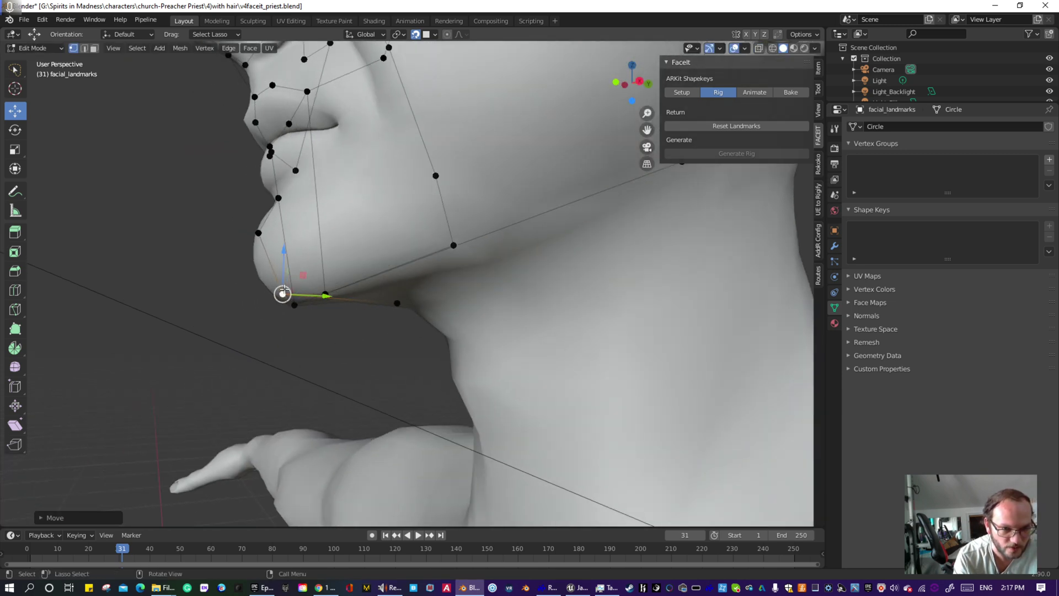
- Move the central under-jaw landmark farther back to where the jaw meets the neck and fine-tune its height and depth
click(400, 304)
drag(427, 307, 456, 307)
drag(416, 265, 417, 272)
drag(458, 310, 449, 313)
middle_drag(403, 312, 341, 293)
drag(447, 281, 439, 287)
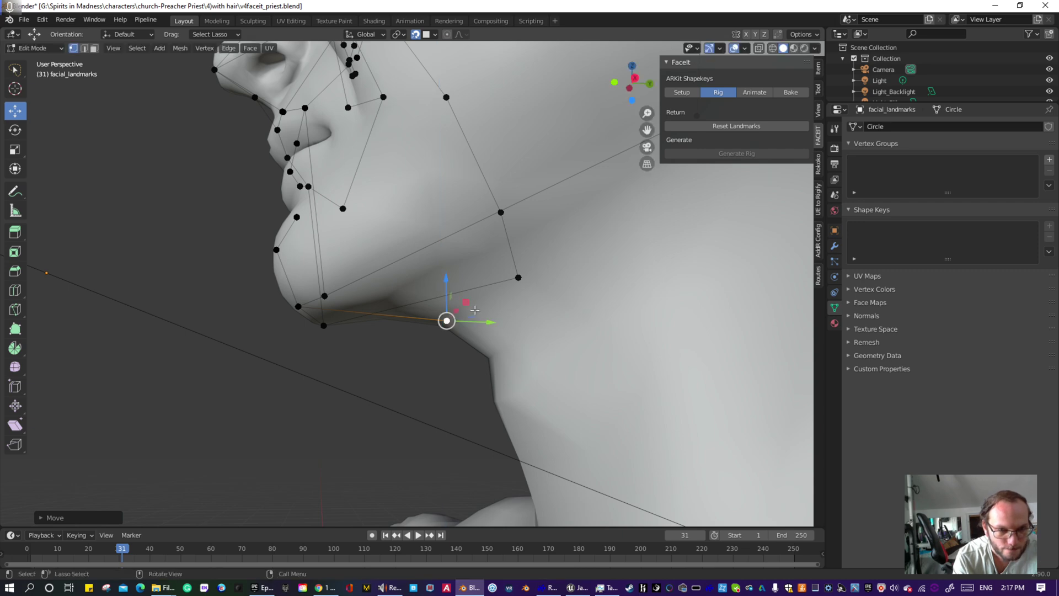
drag(485, 322, 486, 322)
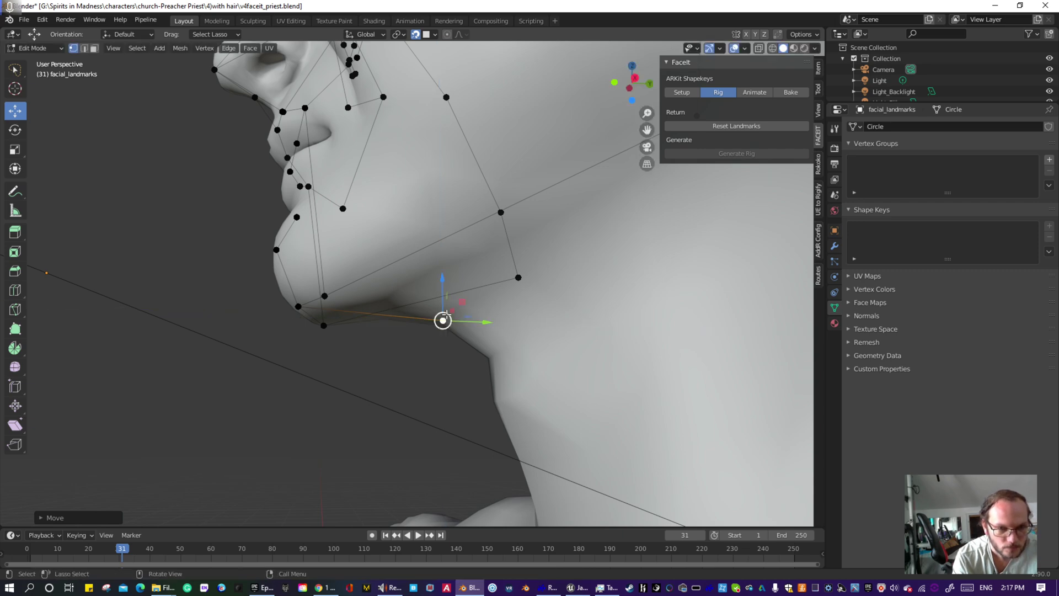
middle_drag(485, 323, 525, 336)
middle_drag(510, 207, 496, 320)
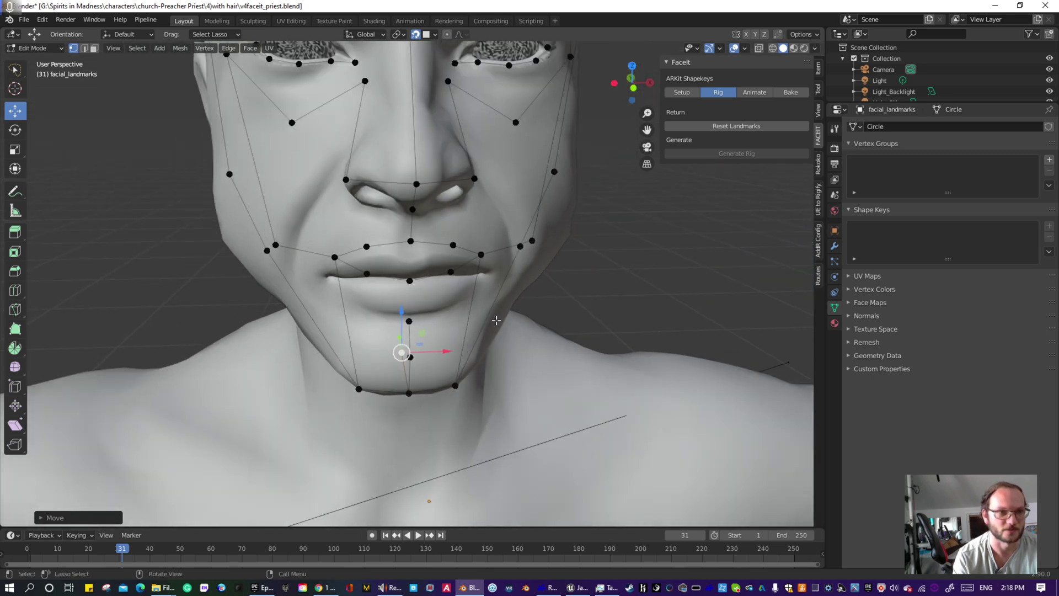
- Select all the lip landmarks in front view with Material Preview shading and lower them onto the lips
click(793, 48)
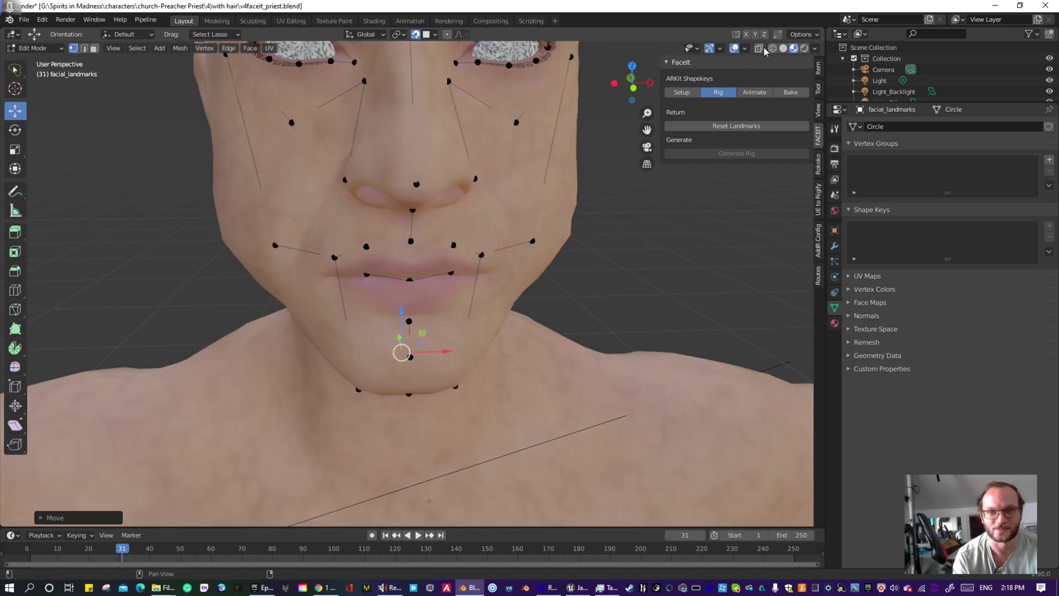
click(634, 89)
scroll(405, 165, up, 2)
scroll(399, 176, down, 3)
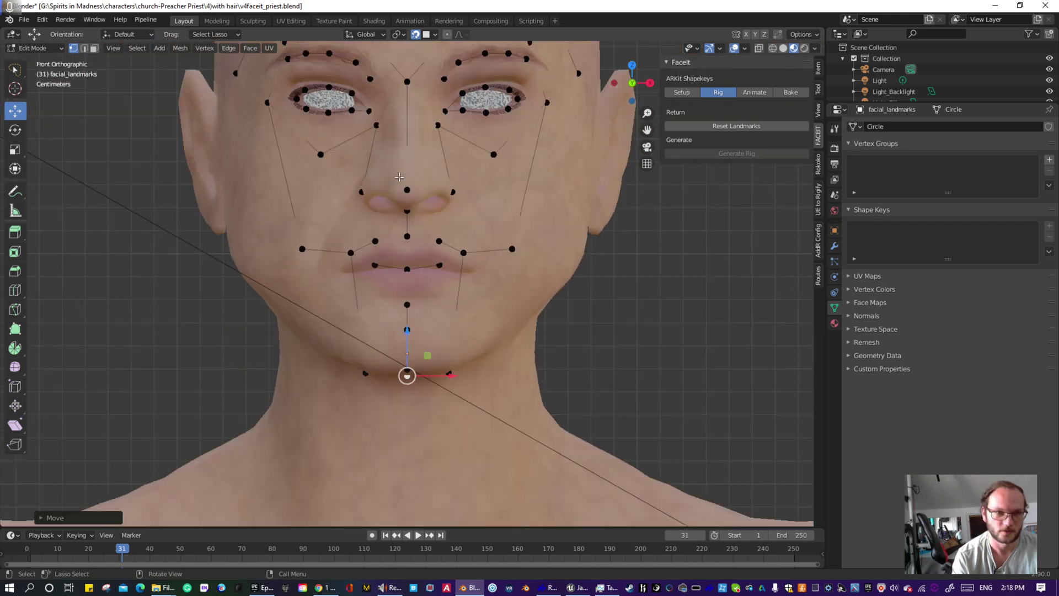
mouse_move(451, 233)
mouse_down()
mouse_move(348, 235)
mouse_move(367, 284)
mouse_move(462, 276)
mouse_move(458, 252)
mouse_up()
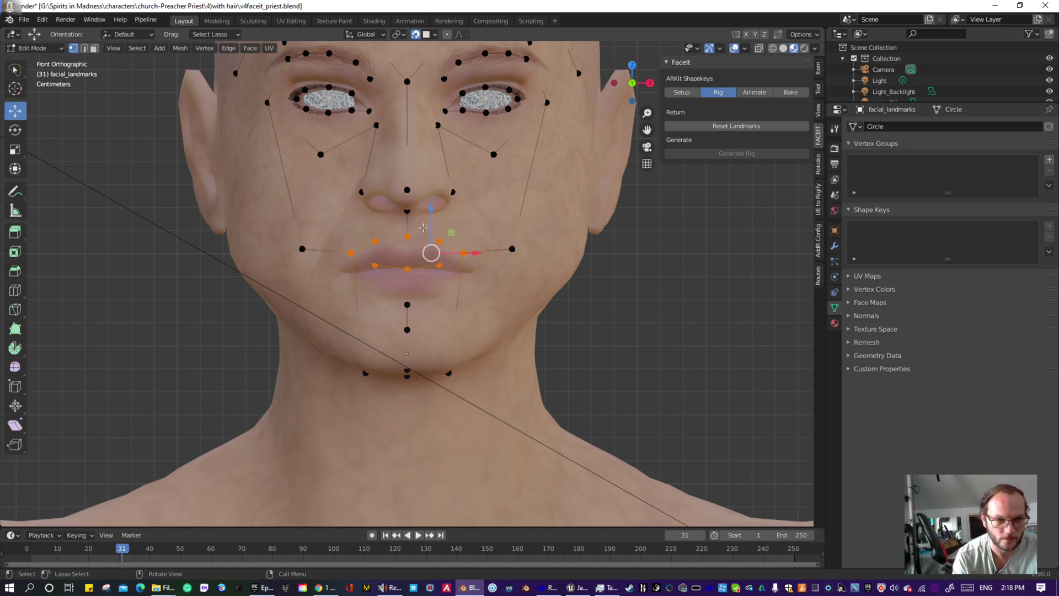
drag(431, 211, 434, 233)
scroll(384, 221, up, 5)
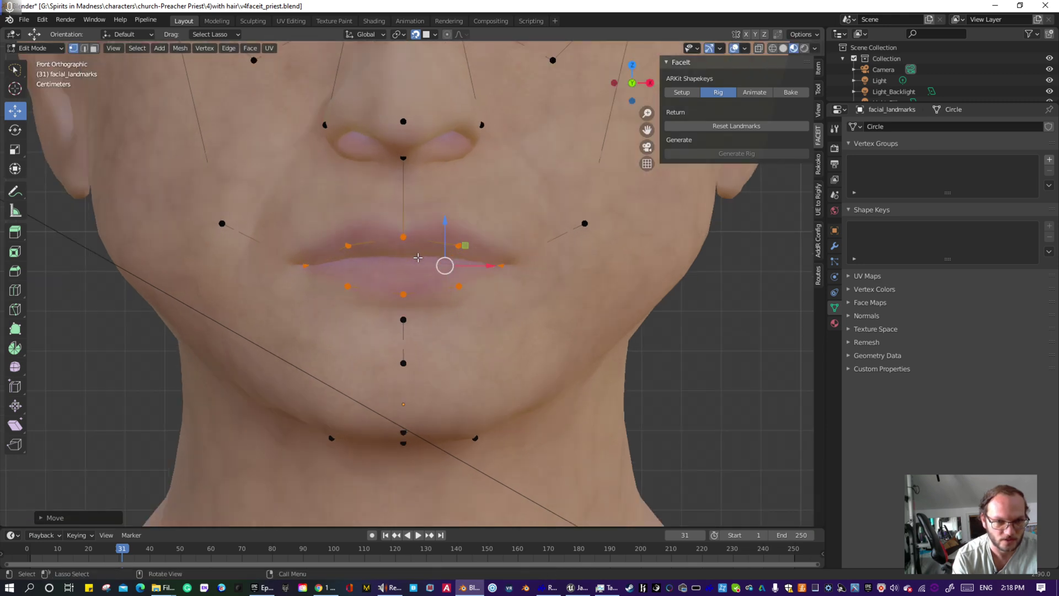
key(alt+a)
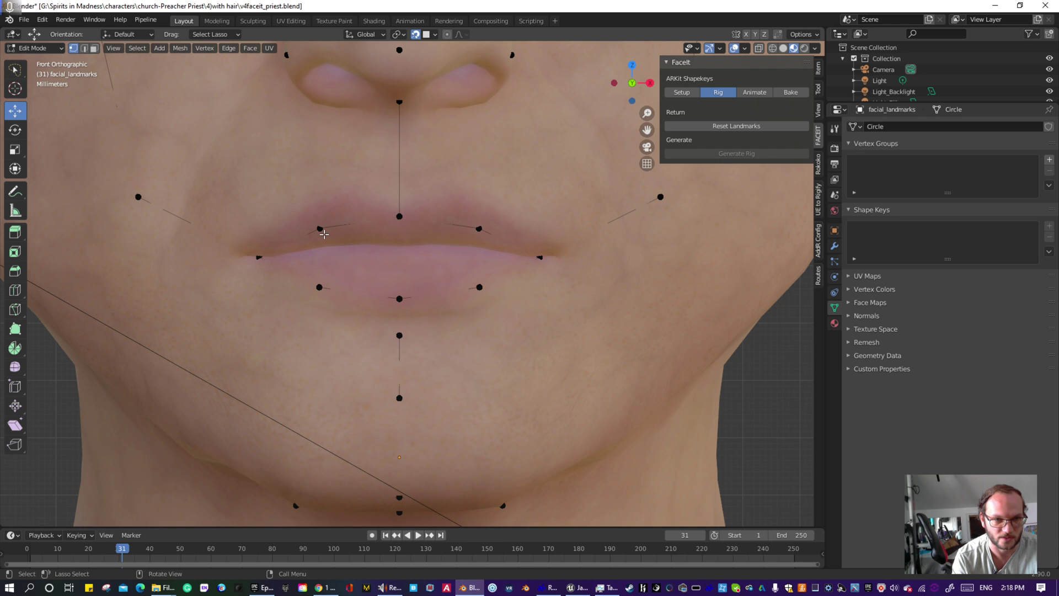
- Move the mouth-corner landmarks outward to the ends of the lips and raise them slightly, checking in Solid shading
click(539, 257)
drag(600, 259, 631, 259)
click(784, 48)
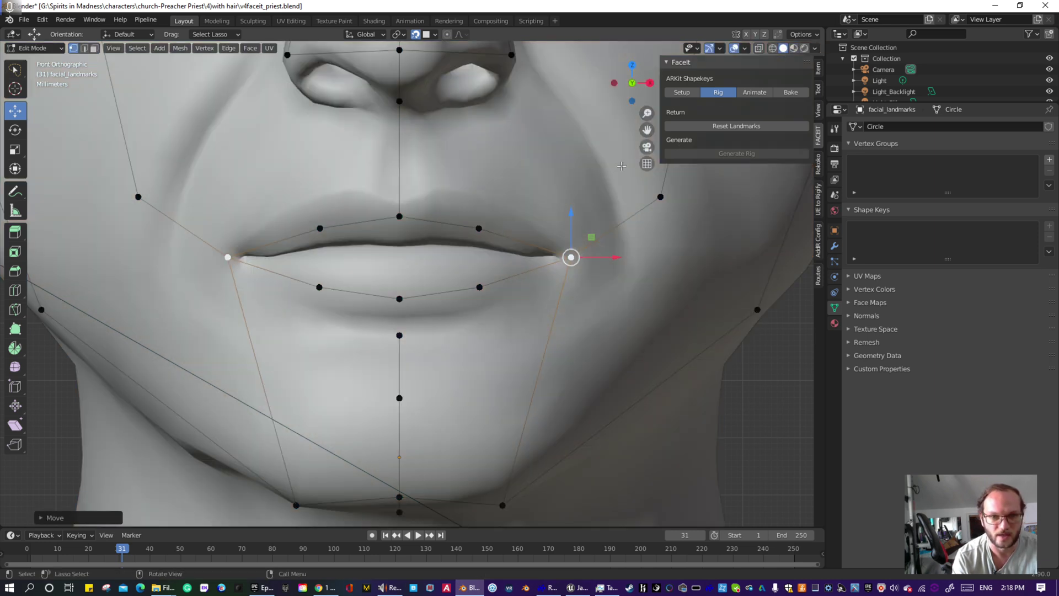
drag(569, 220, 573, 215)
drag(624, 255, 623, 255)
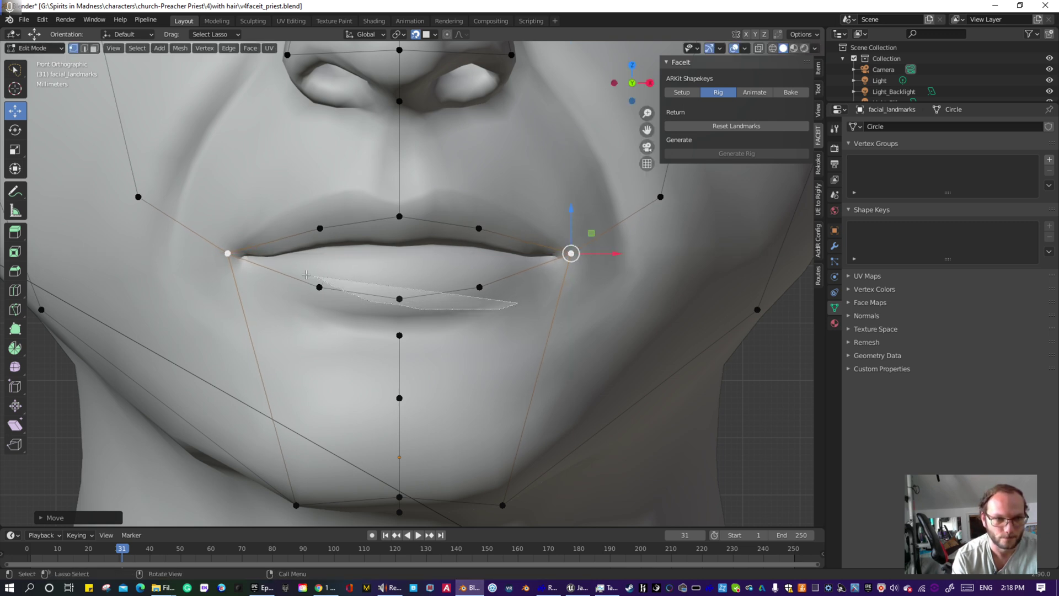
- Raise the three lower-lip landmarks onto the lower lip and check the mouth and chin from both sides
click(400, 298)
mouse_move(312, 277)
mouse_down()
mouse_move(441, 301)
mouse_move(492, 282)
mouse_move(439, 254)
mouse_move(442, 242)
mouse_up()
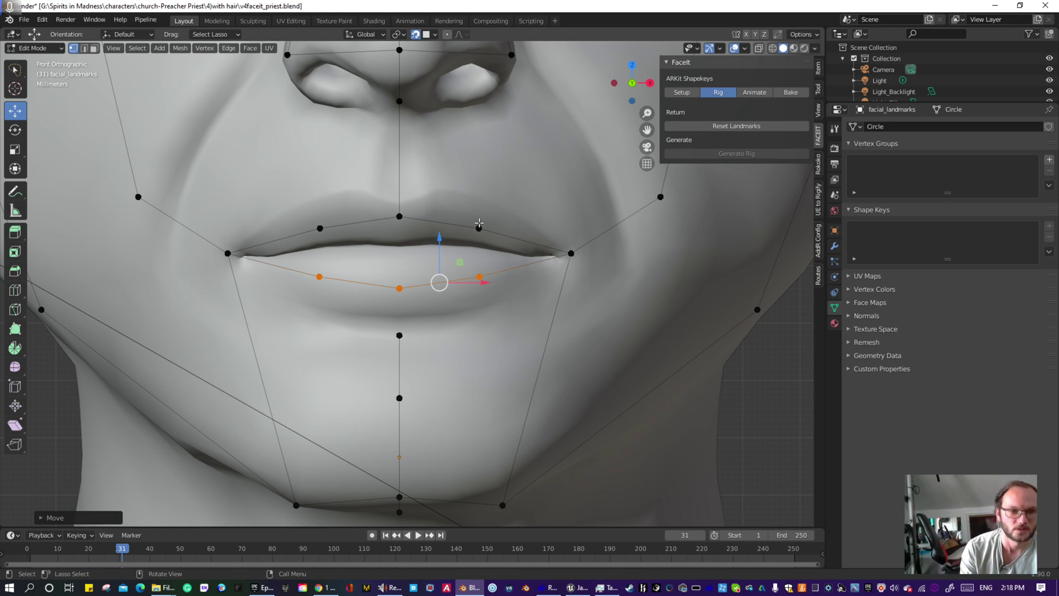
scroll(479, 223, down, 3)
middle_drag(416, 333, 305, 323)
click(395, 368)
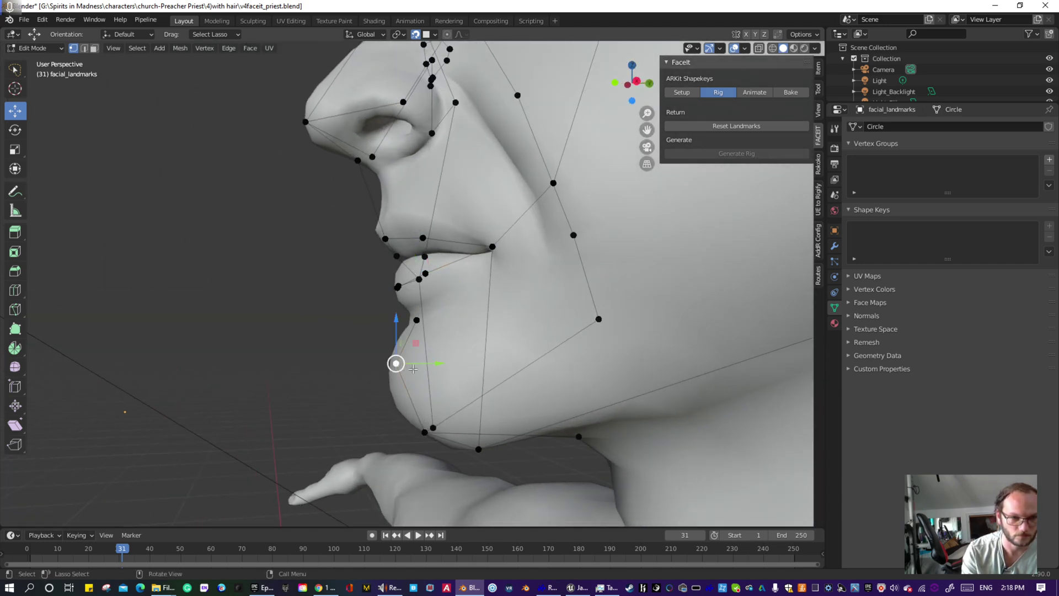
middle_drag(415, 363, 592, 371)
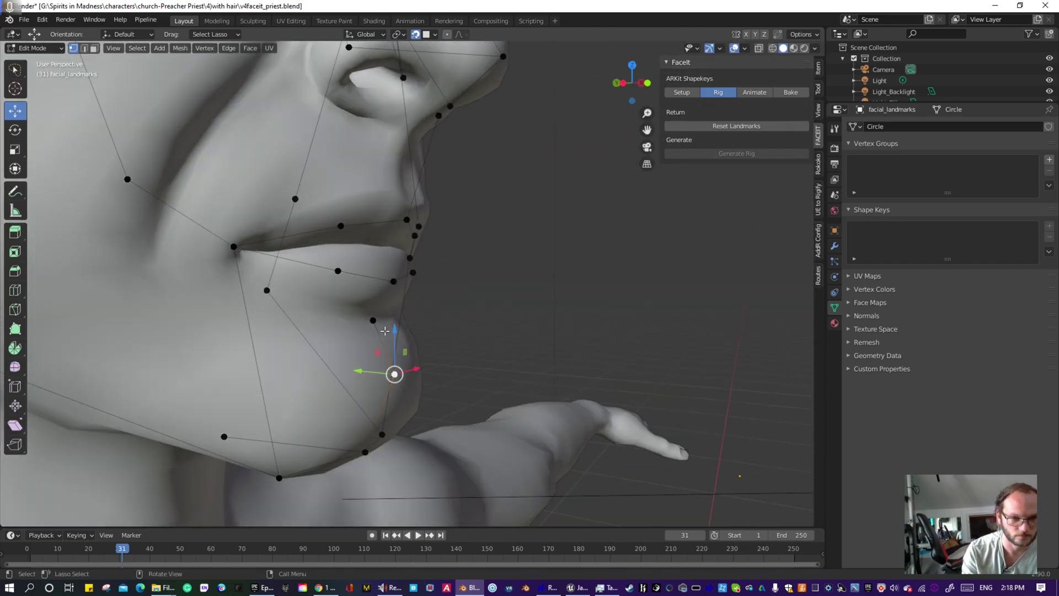
middle_drag(428, 338, 426, 365)
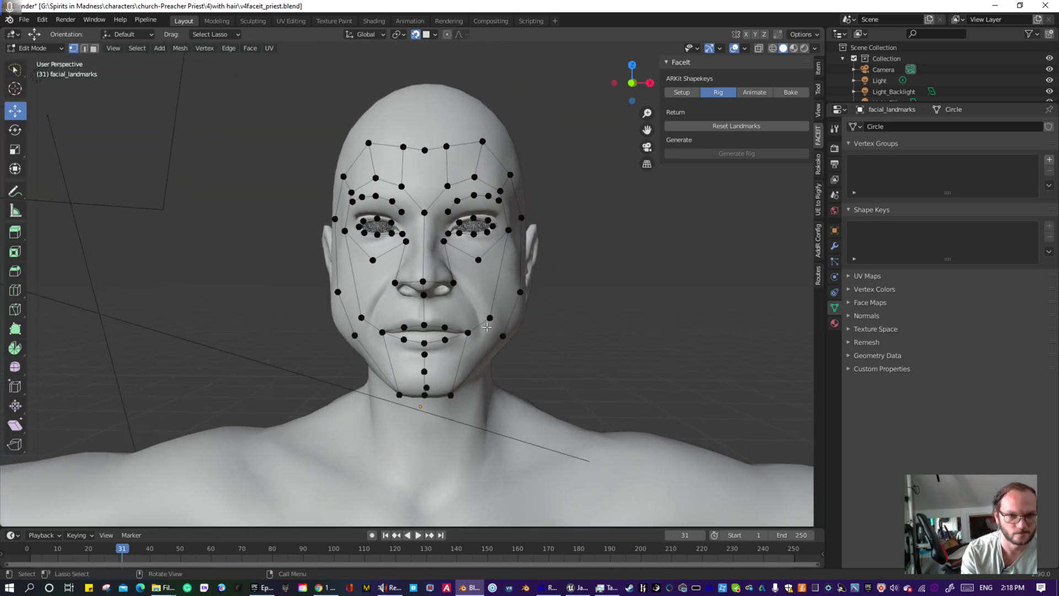
- Move the nostril-side landmarks slightly back along the nose wings and check them in the right side view
scroll(488, 328, up, 3)
middle_drag(571, 318, 526, 317)
middle_drag(477, 319, 565, 306)
middle_drag(637, 190, 619, 295)
click(605, 289)
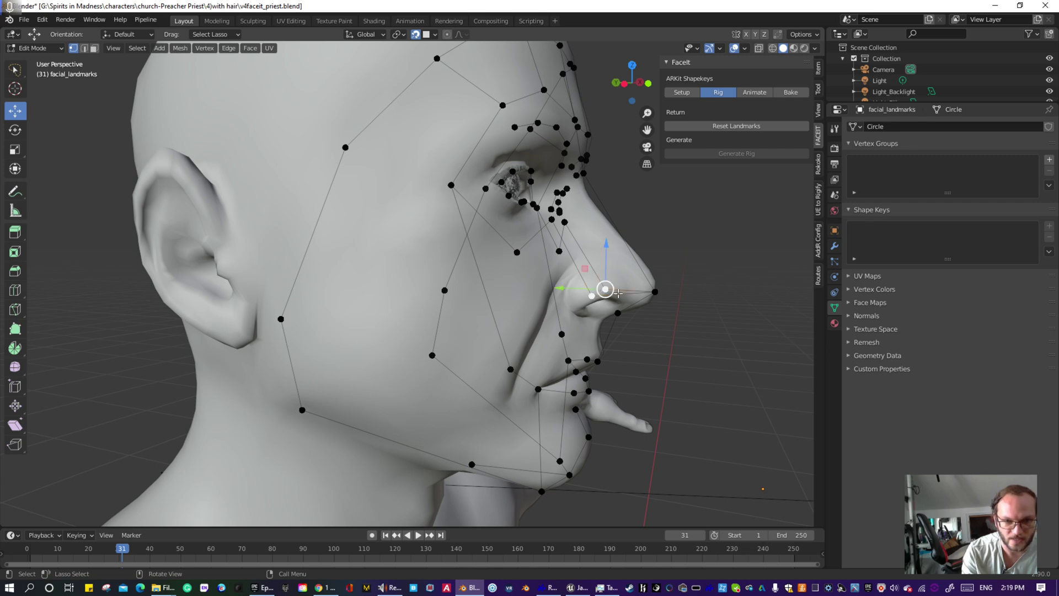
drag(562, 287, 550, 292)
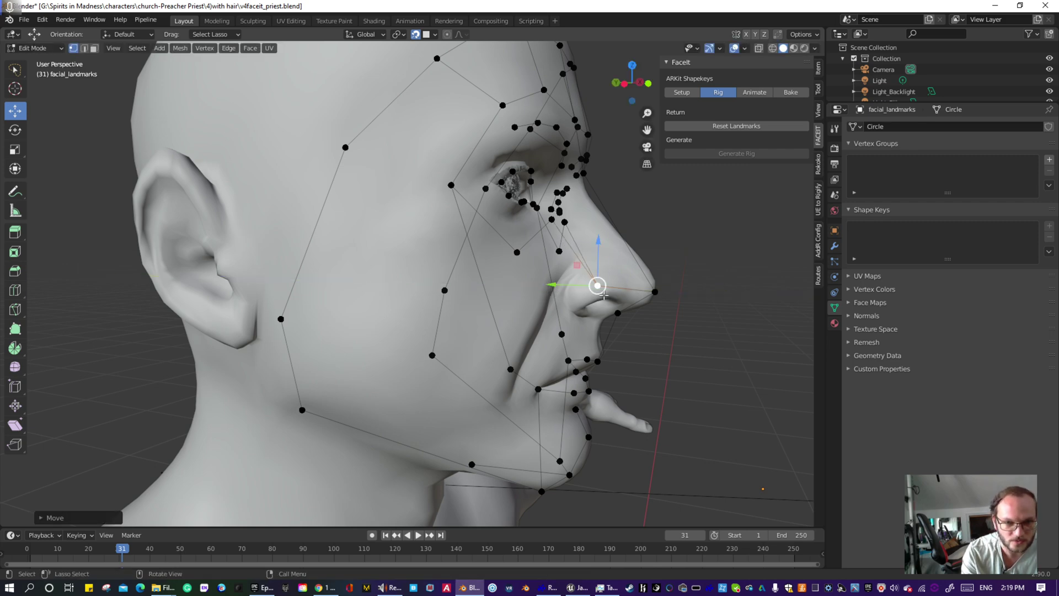
middle_drag(604, 295, 437, 290)
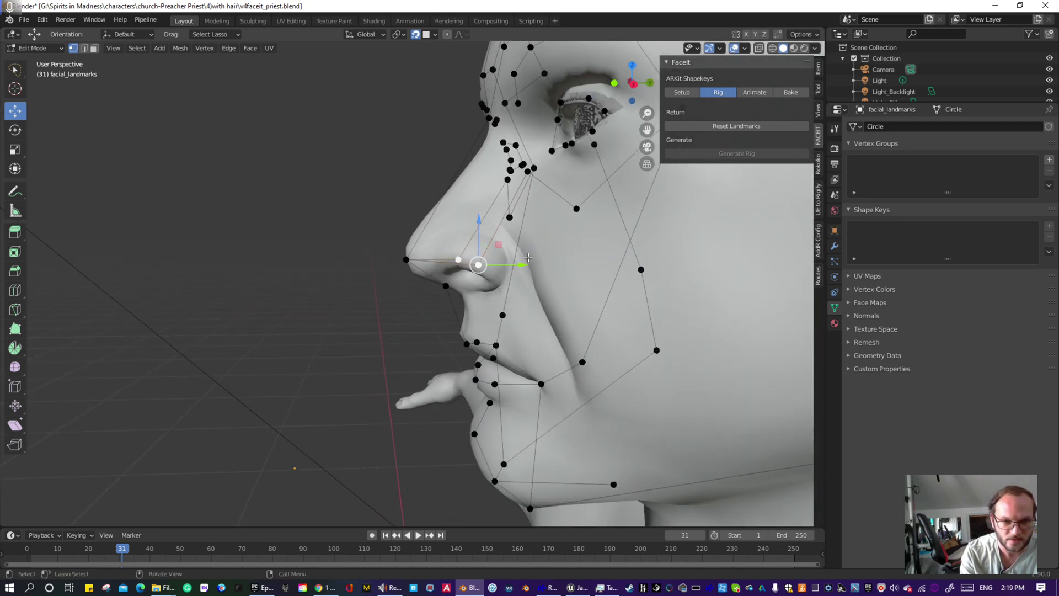
click(650, 83)
click(613, 84)
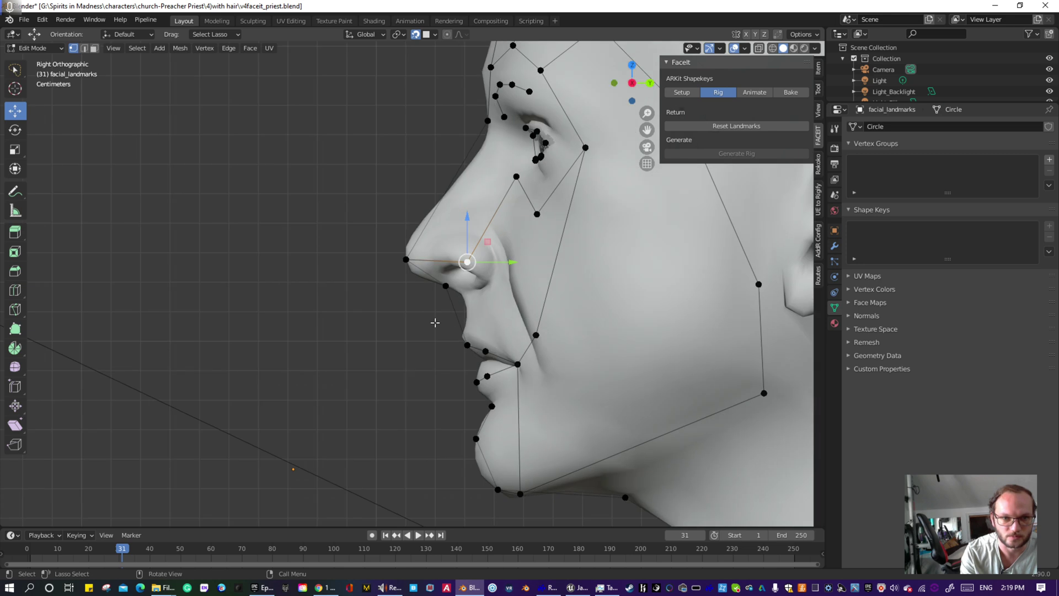
- Move the nostril-side landmarks back and down along the nose wings and raise the nose-tip landmark slightly
drag(513, 263, 493, 228)
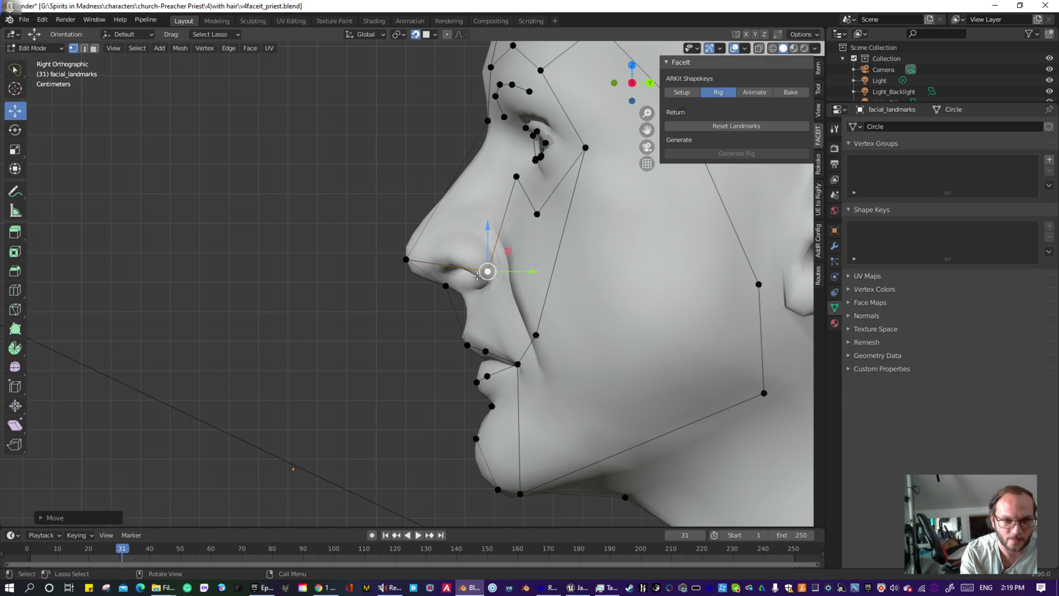
click(405, 258)
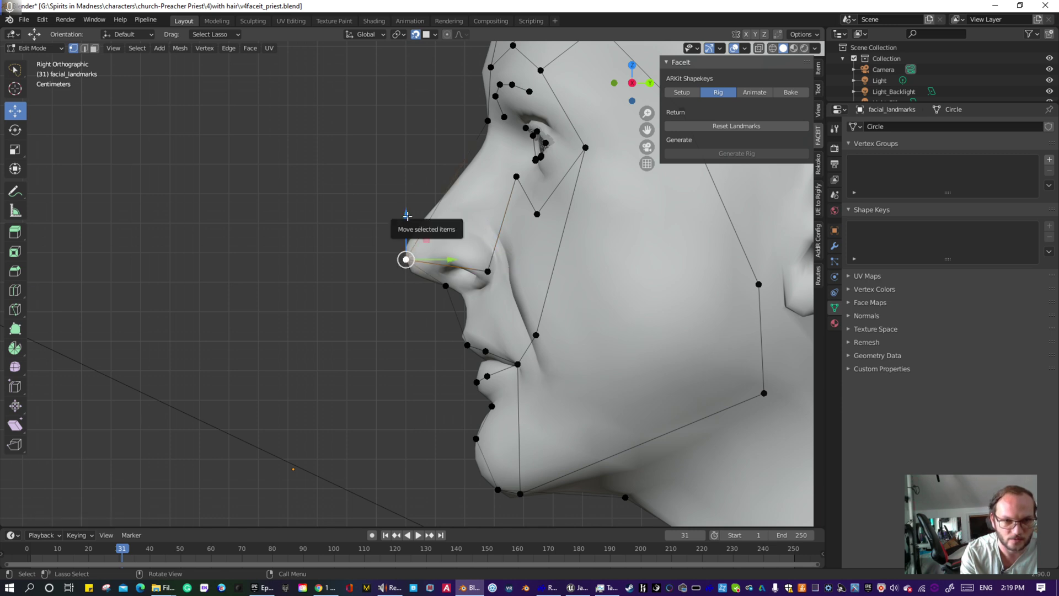
drag(406, 218, 407, 210)
click(356, 238)
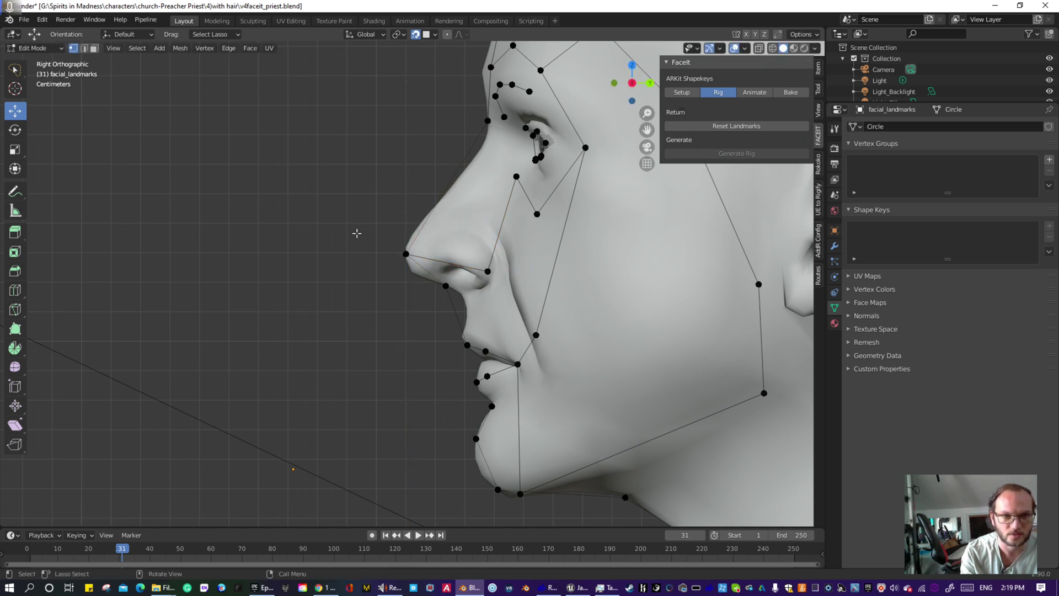
- Lower the nose-bridge landmark into the dip between the brow and nose, aligning it with the profile
shift+middle_drag(498, 144, 463, 234)
scroll(463, 235, up, 3)
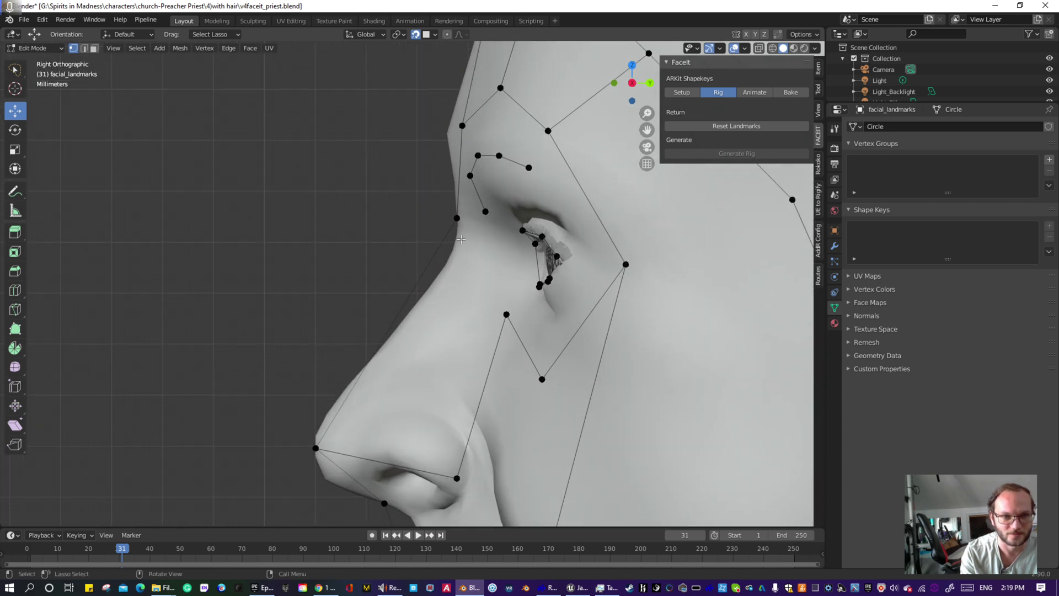
click(457, 219)
drag(457, 172, 457, 191)
drag(500, 237, 505, 239)
drag(464, 196, 464, 204)
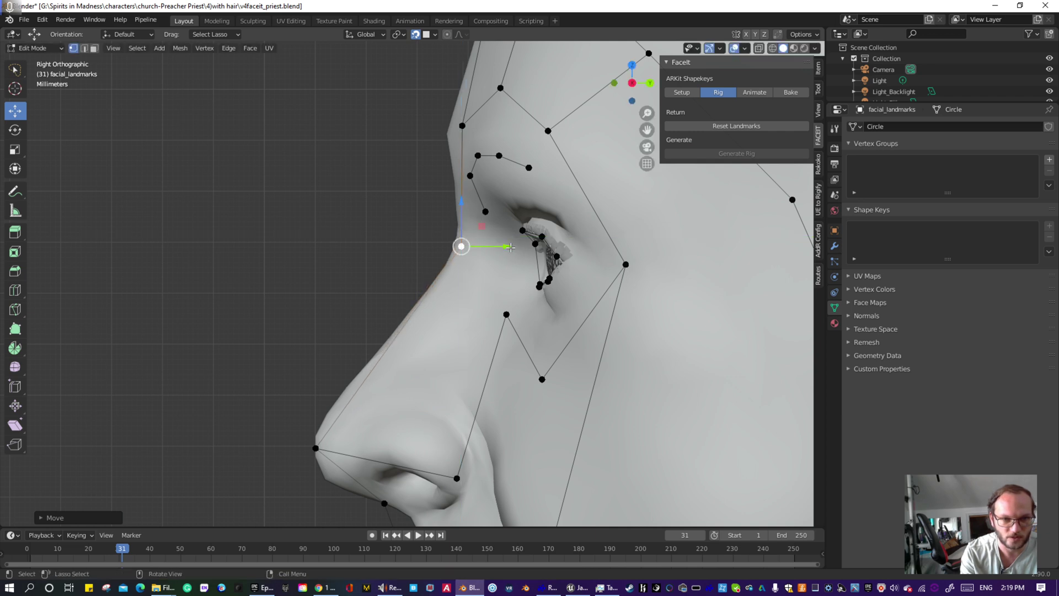
drag(510, 247, 505, 248)
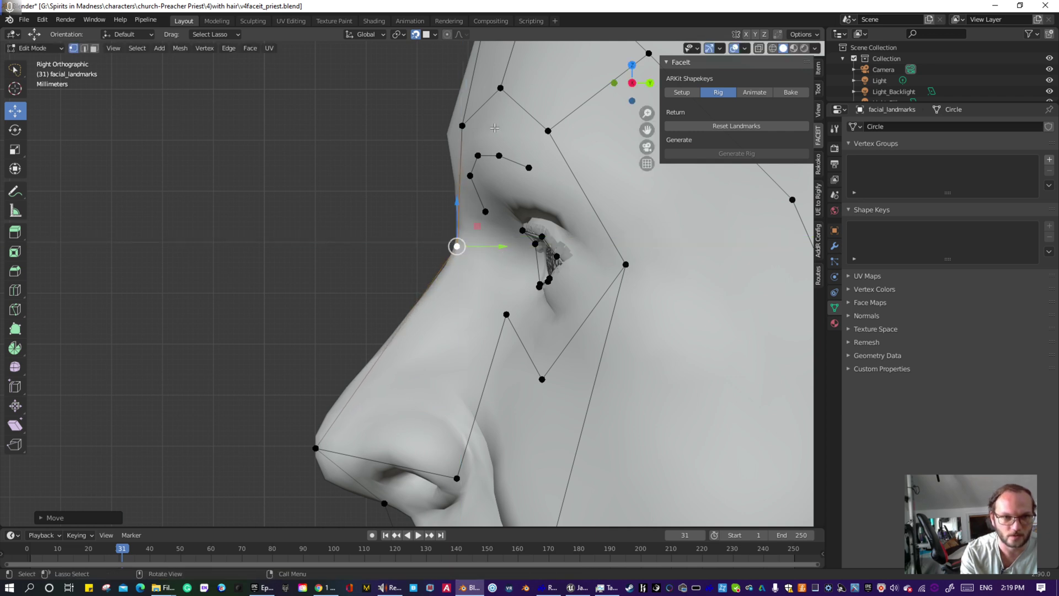
- Move the two central landmarks just above the brows forward onto the skin and check the face in Rendered shading
shift+middle_drag(494, 127, 487, 219)
click(453, 213)
drag(490, 213, 480, 213)
shift+middle_drag(506, 195, 571, 350)
scroll(469, 361, down, 3)
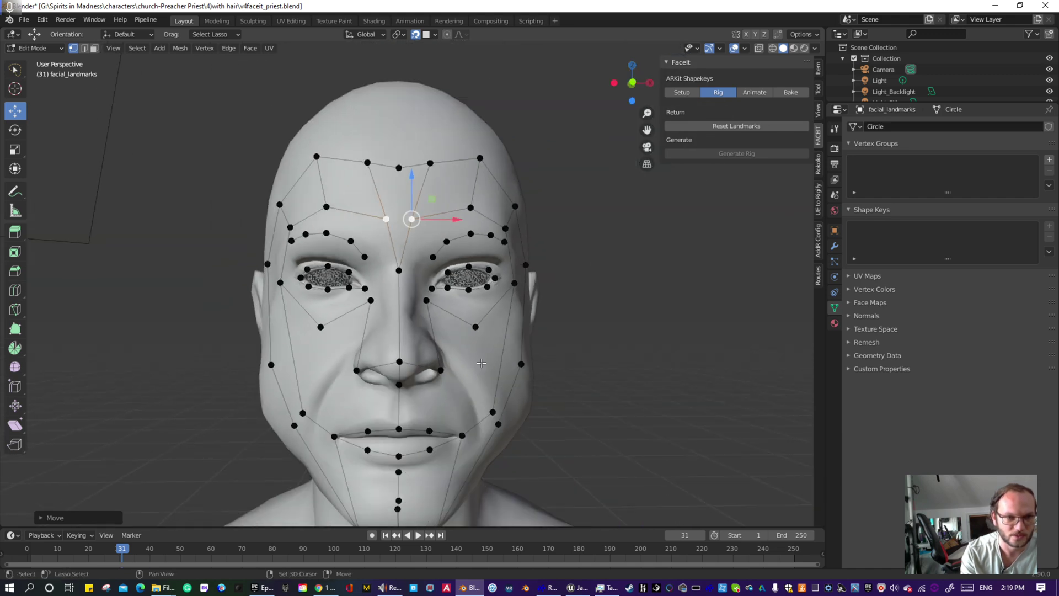
middle_drag(482, 363, 500, 322)
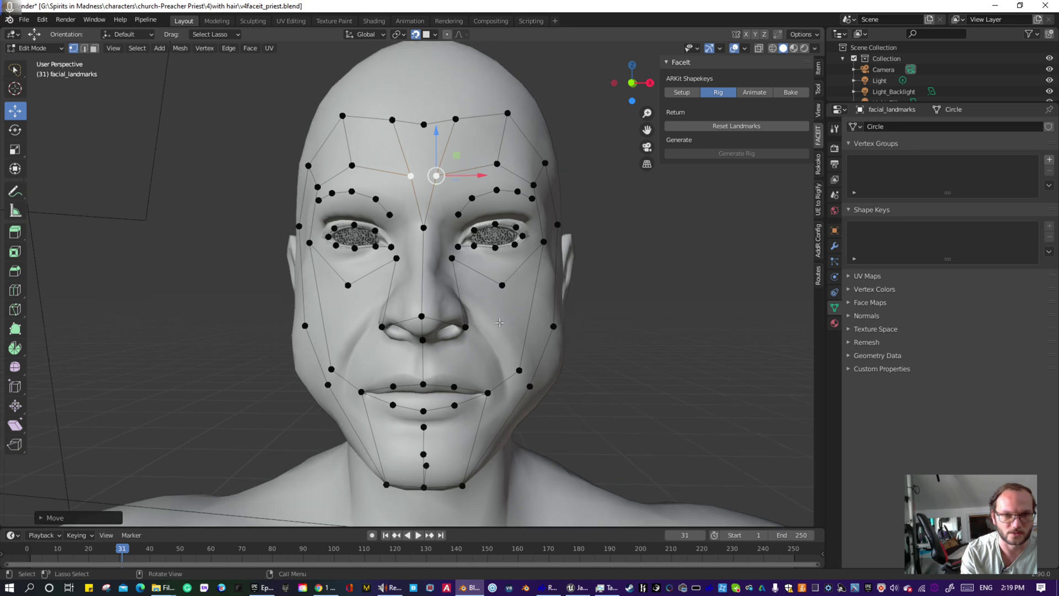
click(804, 50)
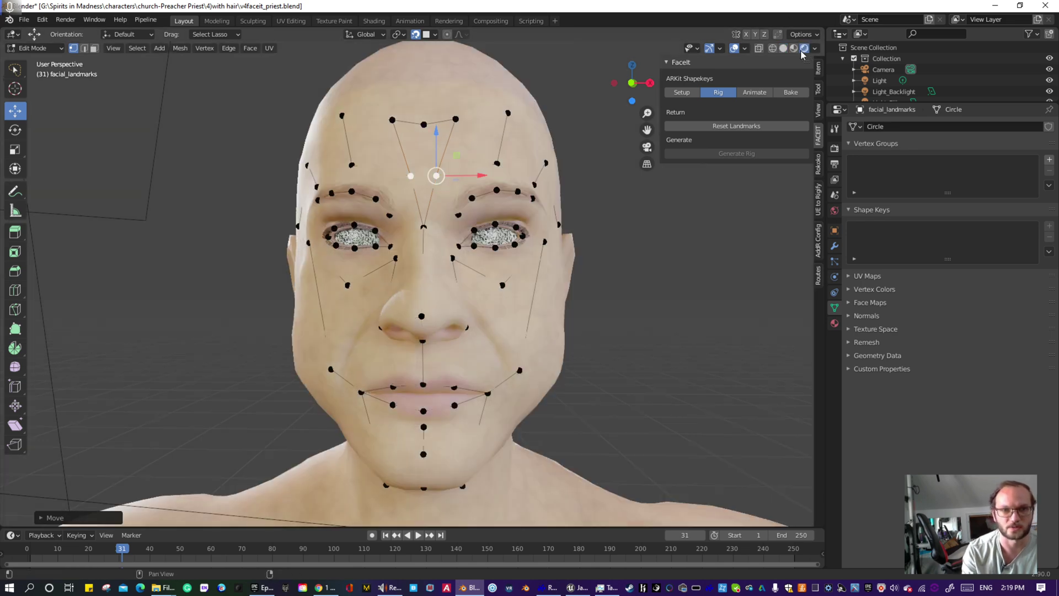
mouse_move(513, 215)
middle_down()
mouse_move(617, 215)
mouse_move(503, 215)
mouse_move(533, 217)
middle_up()
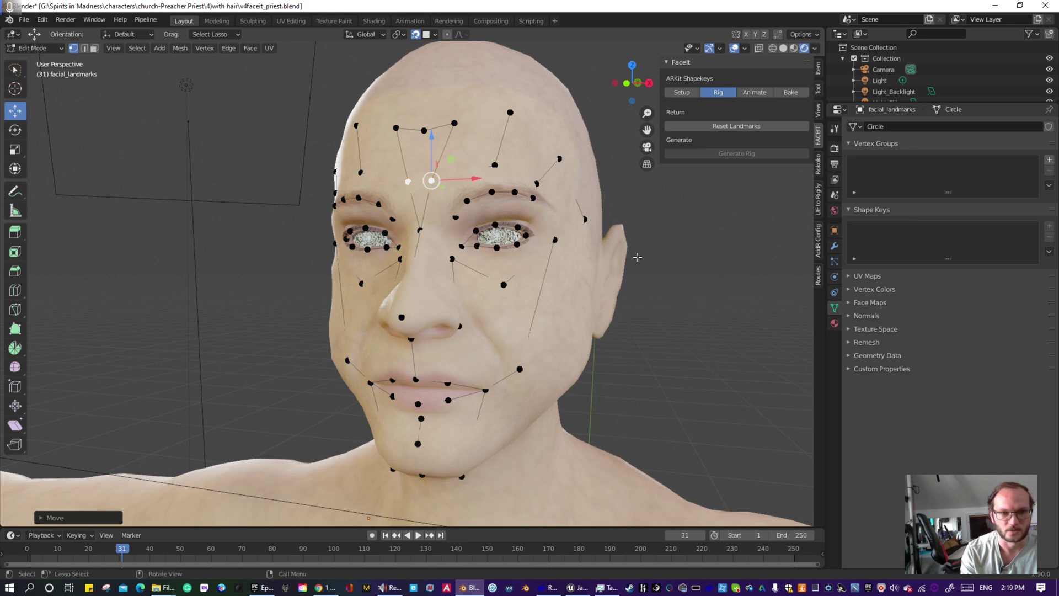
middle_drag(637, 257, 497, 365)
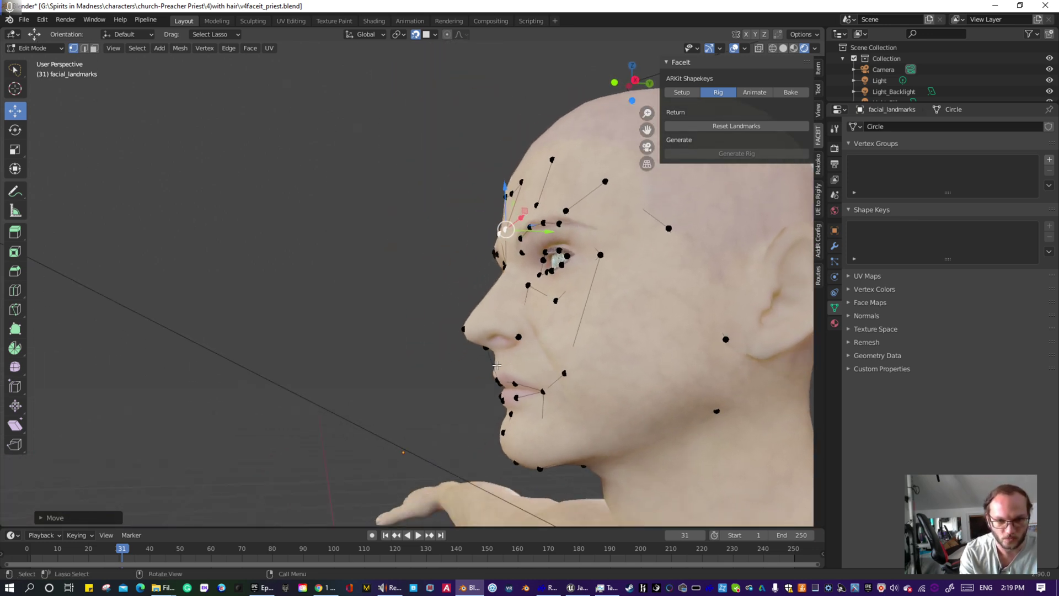
- Return to Solid shading and move the under-nose landmark back toward the upper lip in right side view
click(783, 48)
scroll(584, 260, up, 2)
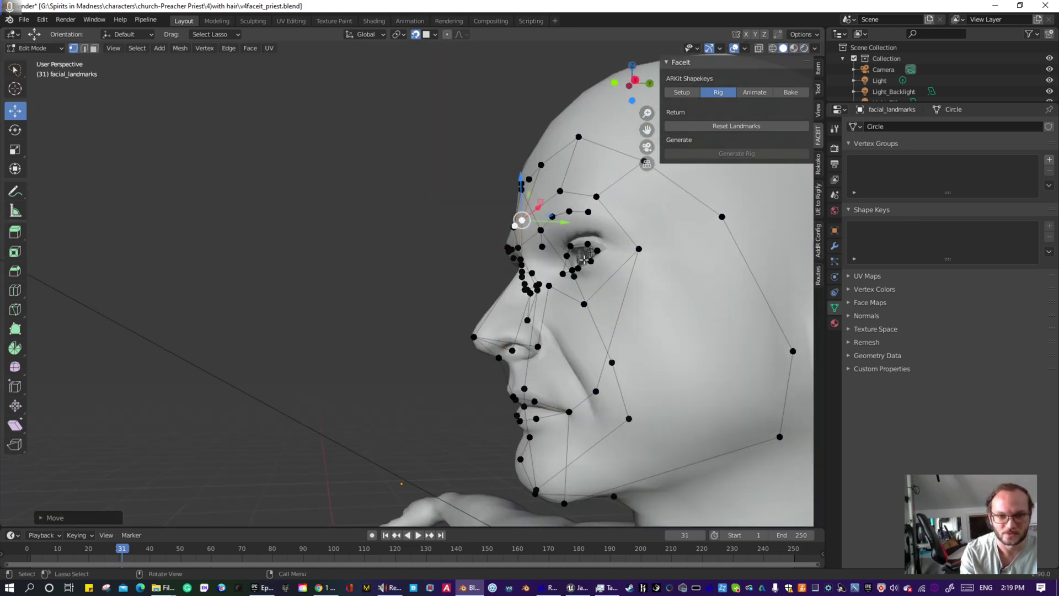
scroll(583, 259, up, 4)
middle_drag(480, 342, 451, 348)
click(443, 343)
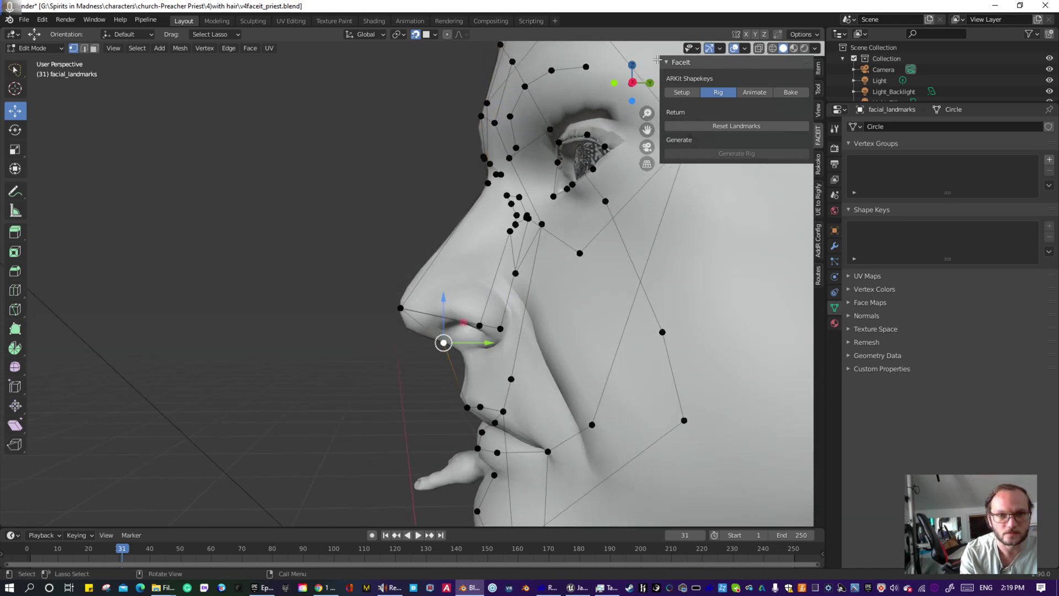
click(647, 83)
click(614, 83)
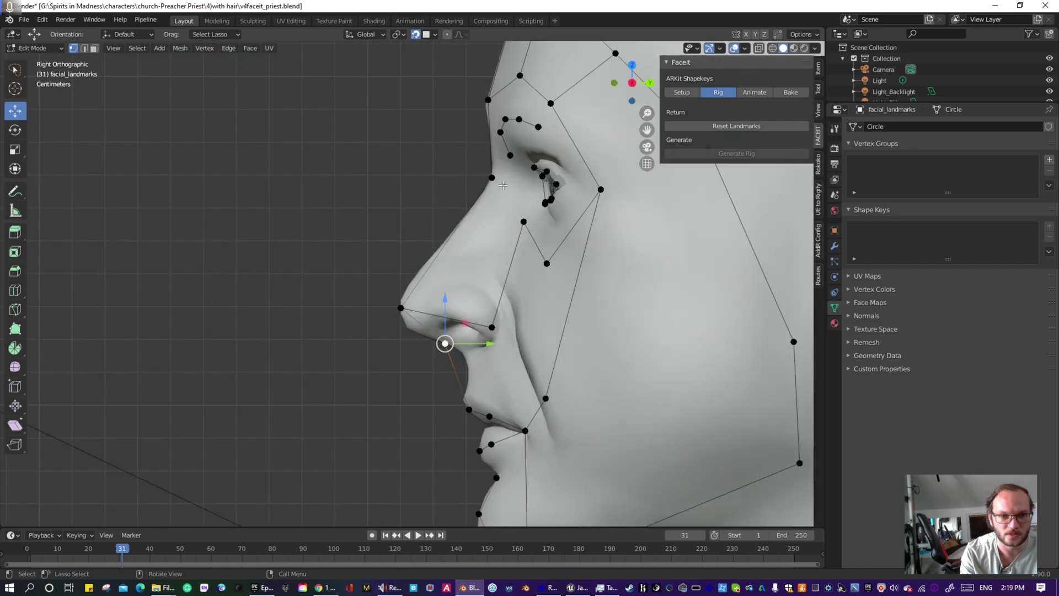
drag(490, 343, 501, 344)
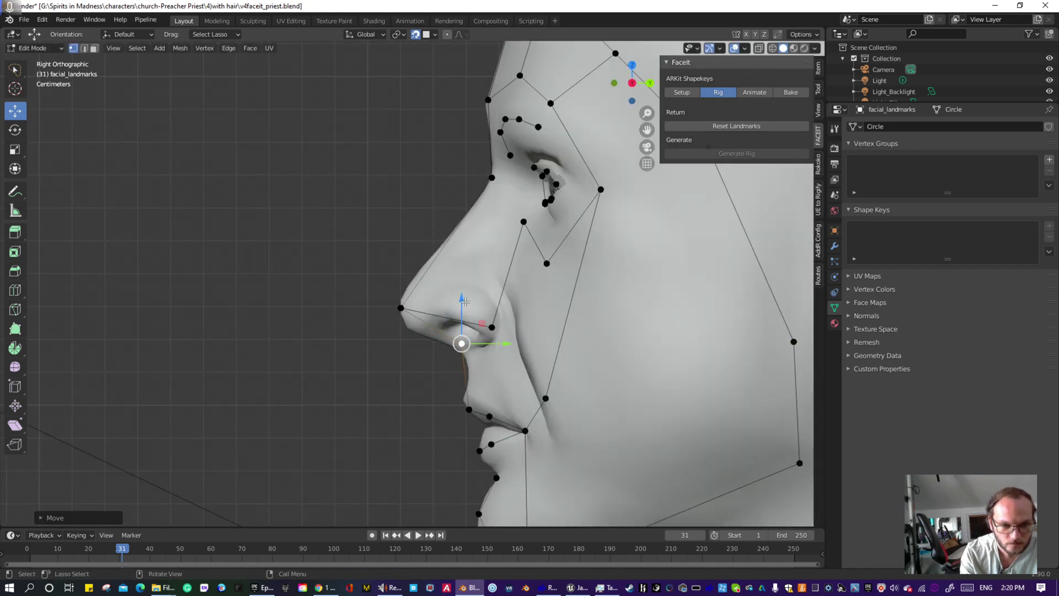
- Fine-tune the under-nose landmark so it sits in the corner where the nose base meets the upper lip
scroll(466, 309, up, 5)
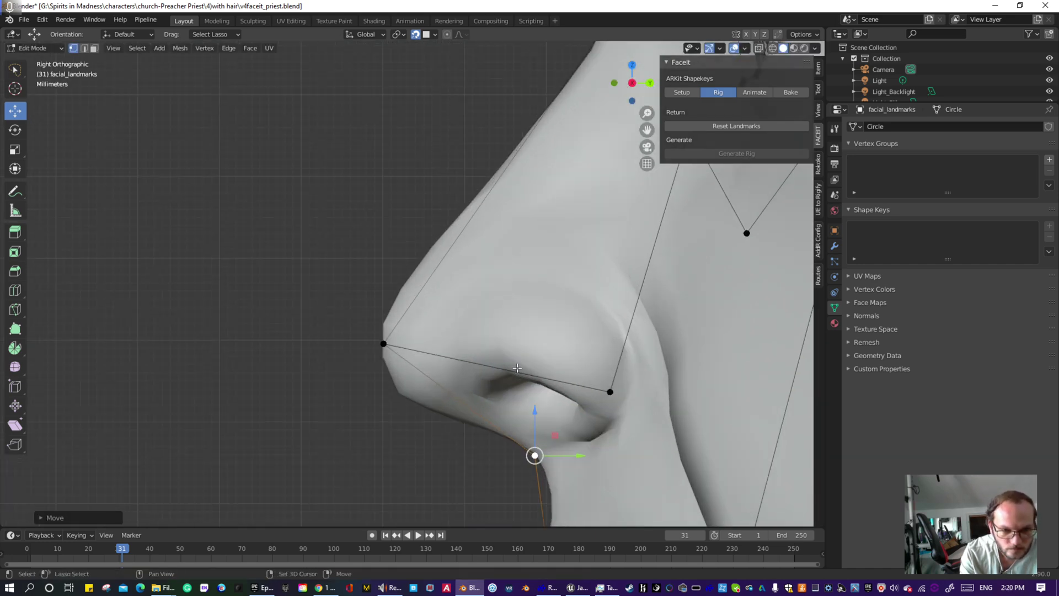
shift+middle_drag(517, 368, 464, 276)
drag(518, 362, 535, 362)
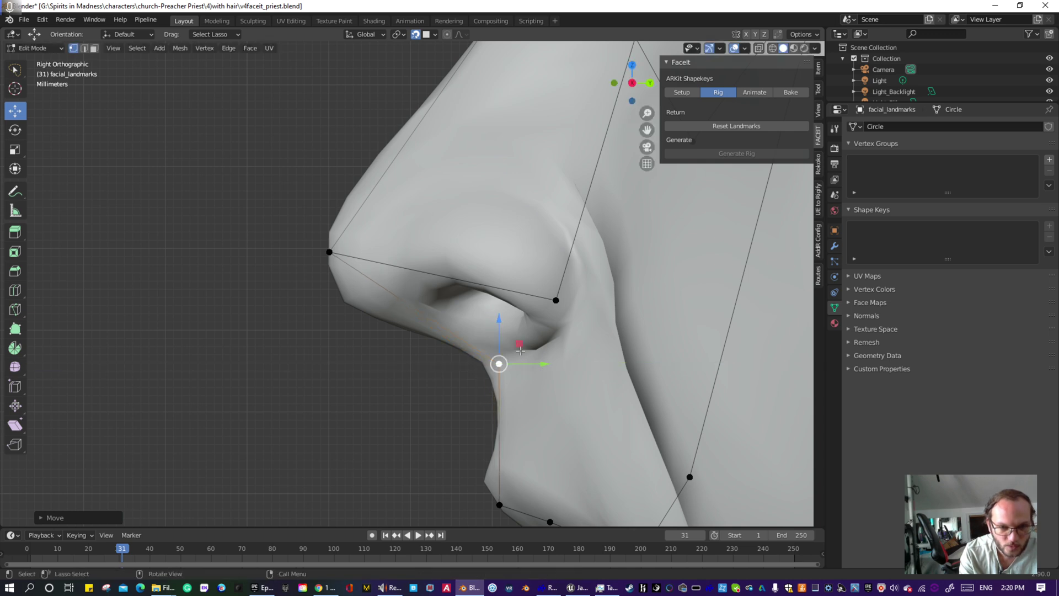
drag(503, 316, 497, 339)
drag(543, 387, 540, 386)
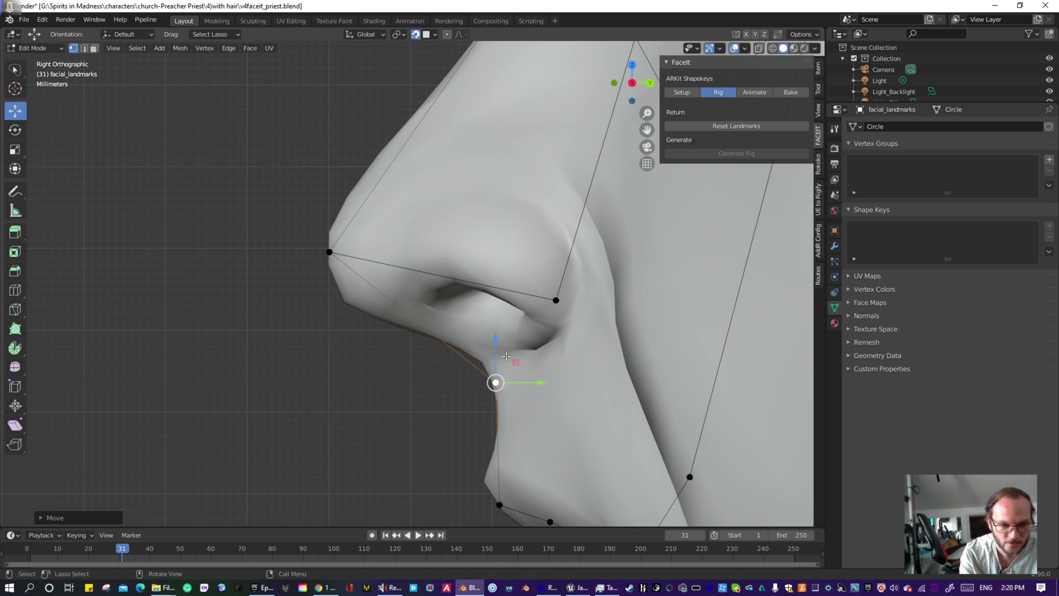
mouse_move(498, 340)
mouse_down()
mouse_move(483, 318)
mouse_move(495, 327)
mouse_up()
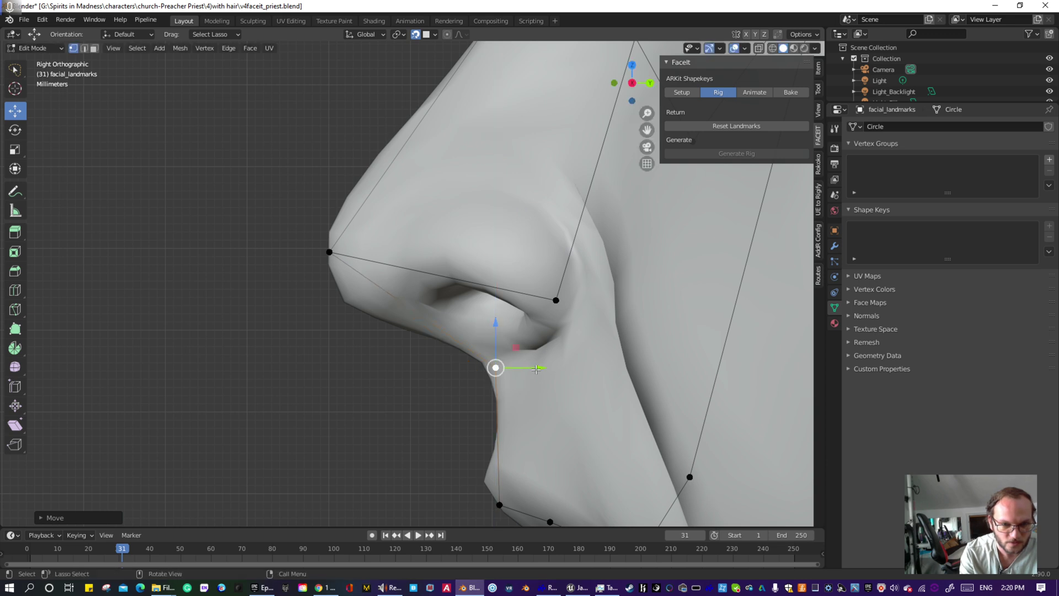
drag(537, 369, 533, 368)
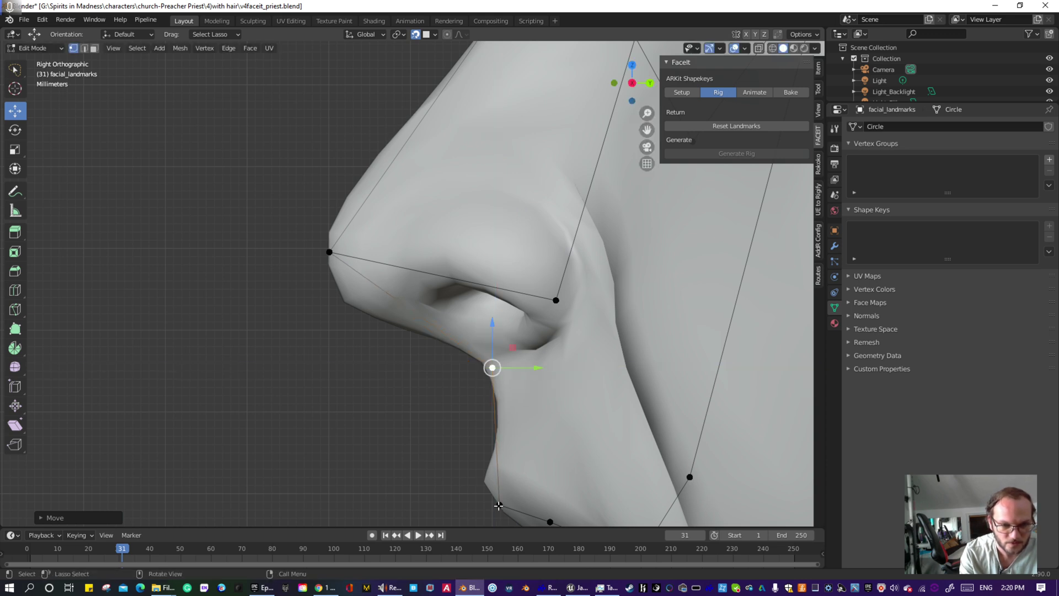
- Adjust the upper-lip centre landmark's height and bring it forward onto the lip, checking all landmarks in Rendered shading
click(498, 504)
drag(499, 465, 498, 451)
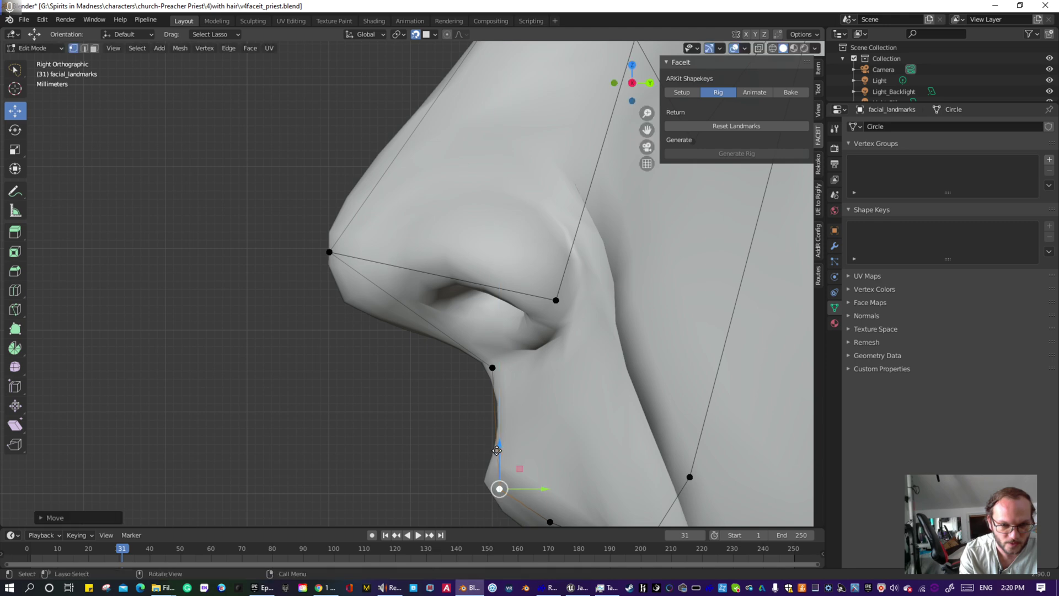
drag(541, 488, 534, 490)
middle_drag(470, 437, 495, 426)
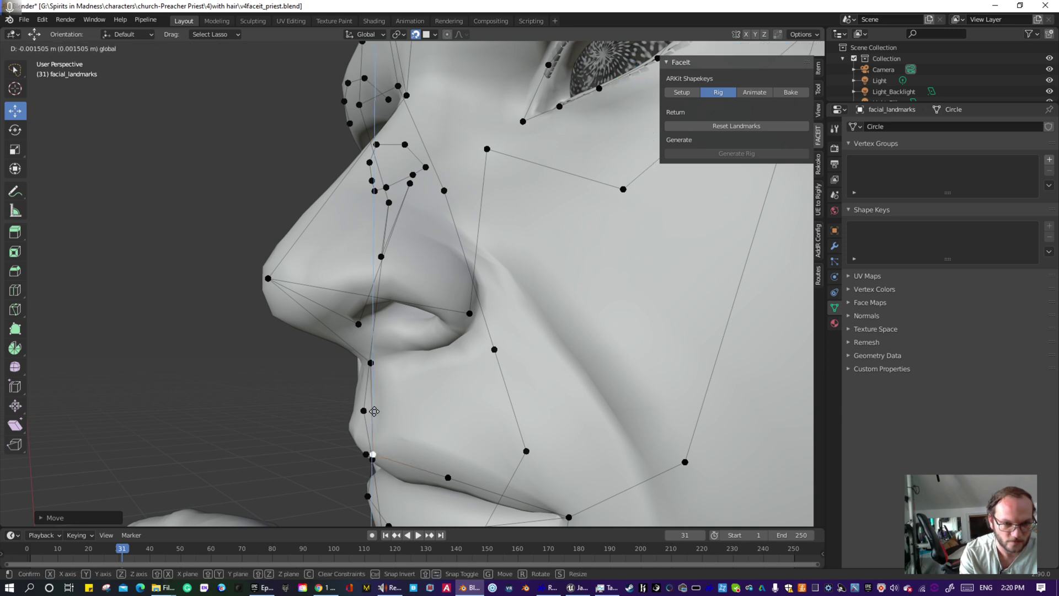
middle_drag(373, 402, 540, 367)
scroll(540, 368, down, 6)
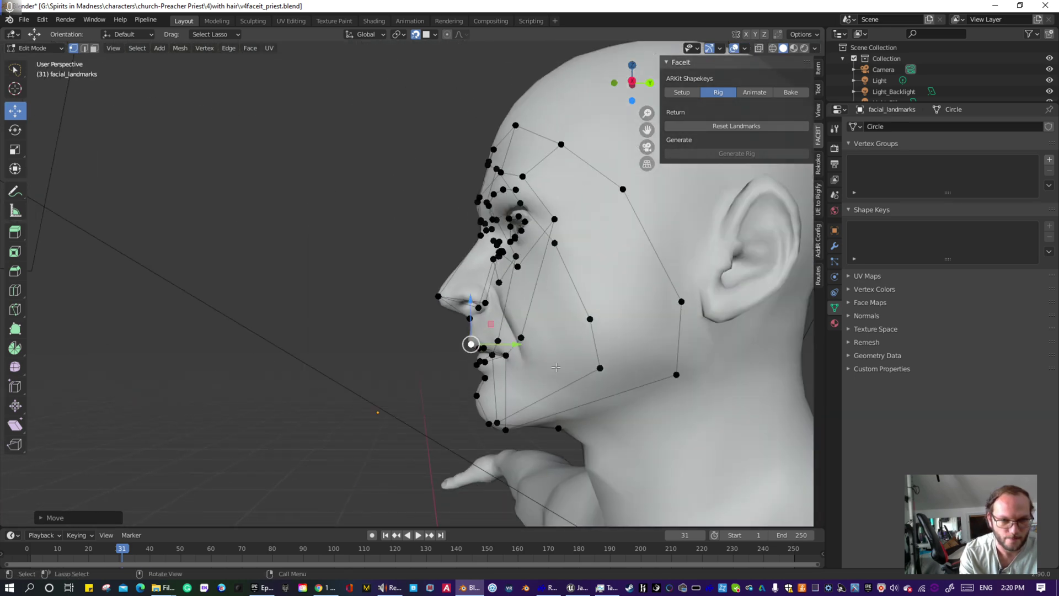
mouse_move(404, 263)
middle_down()
mouse_move(441, 264)
mouse_move(421, 255)
mouse_move(407, 267)
mouse_move(662, 275)
mouse_move(568, 272)
middle_up()
click(794, 48)
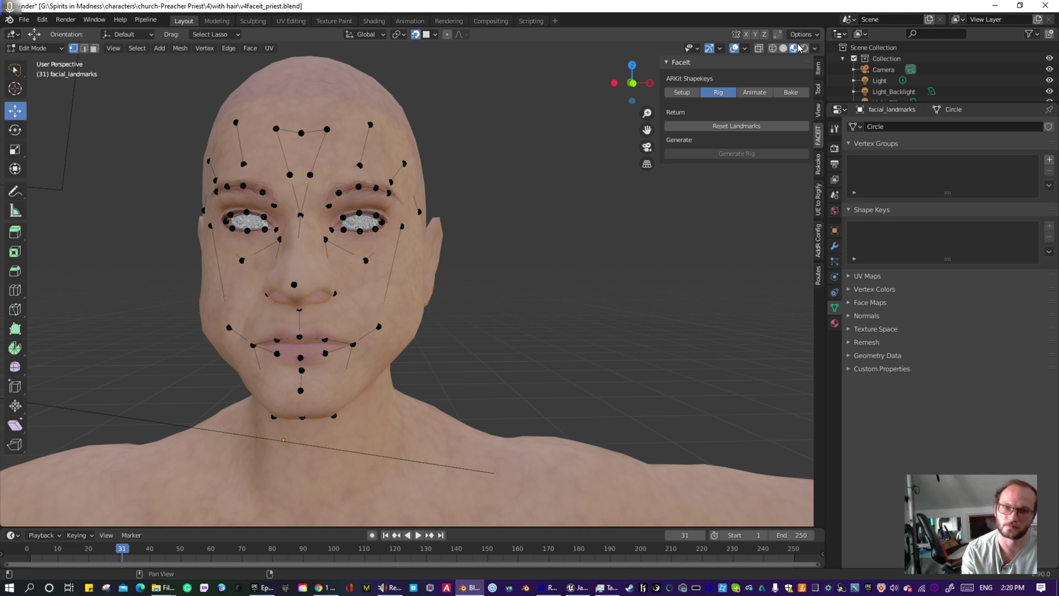
click(805, 49)
middle_drag(403, 205, 440, 201)
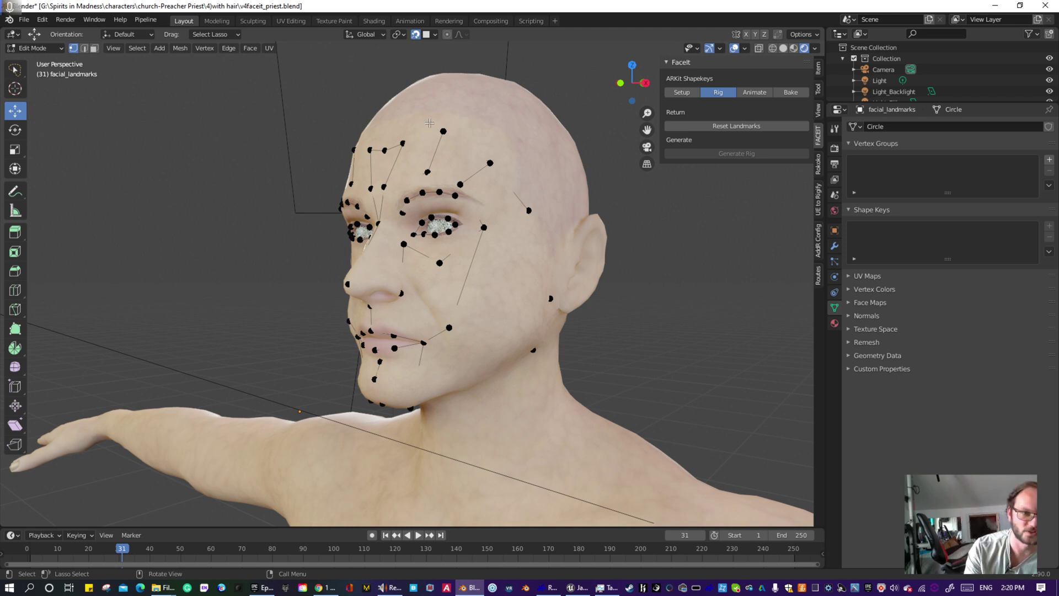
middle_drag(306, 206, 520, 239)
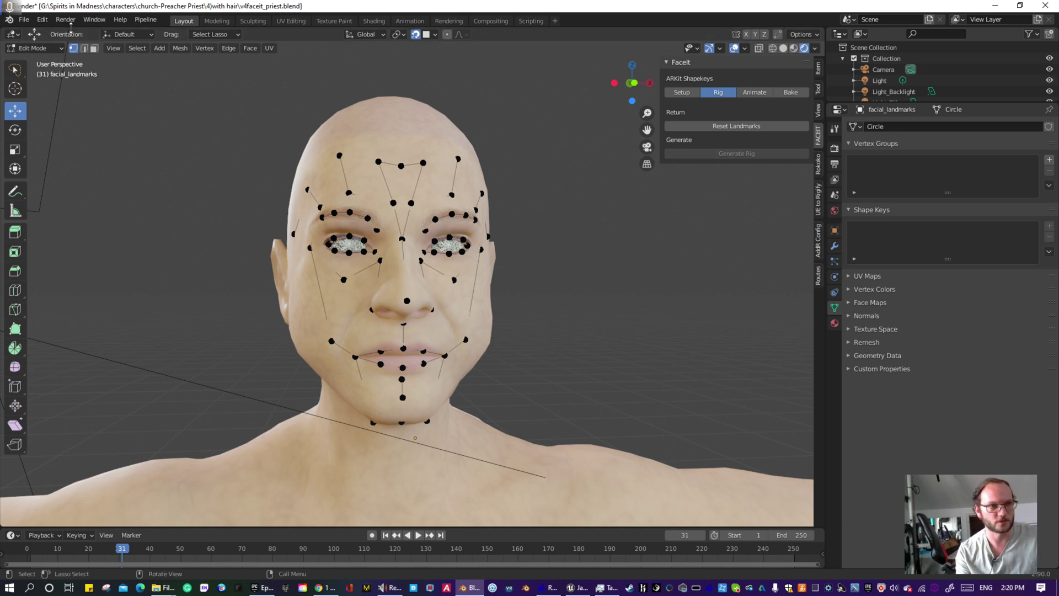
- Return to Object Mode and generate the FACEIT rig from the facial landmarks
click(50, 48)
click(47, 61)
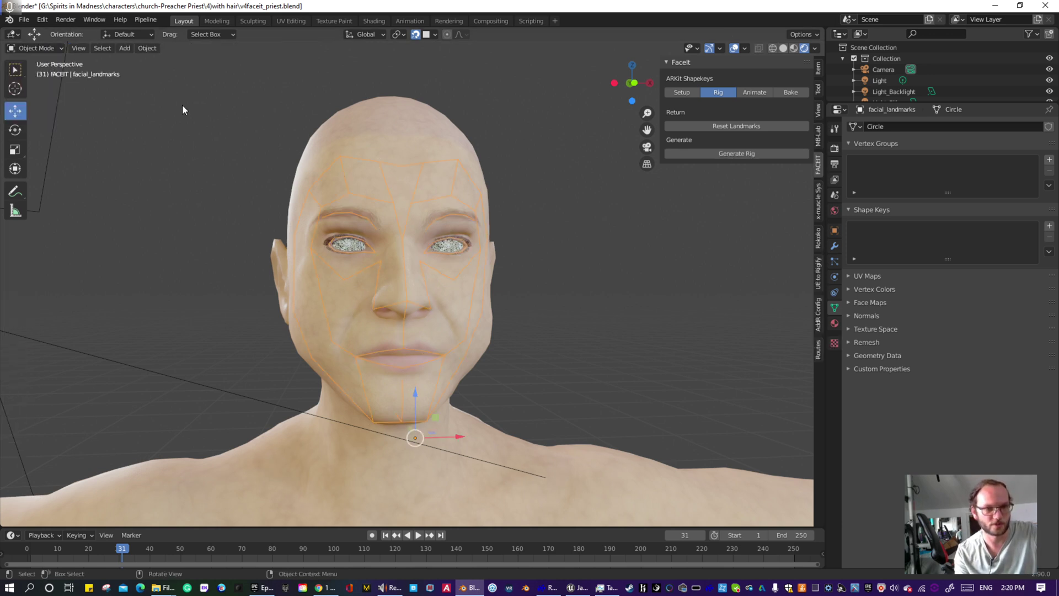
middle_drag(458, 279, 460, 281)
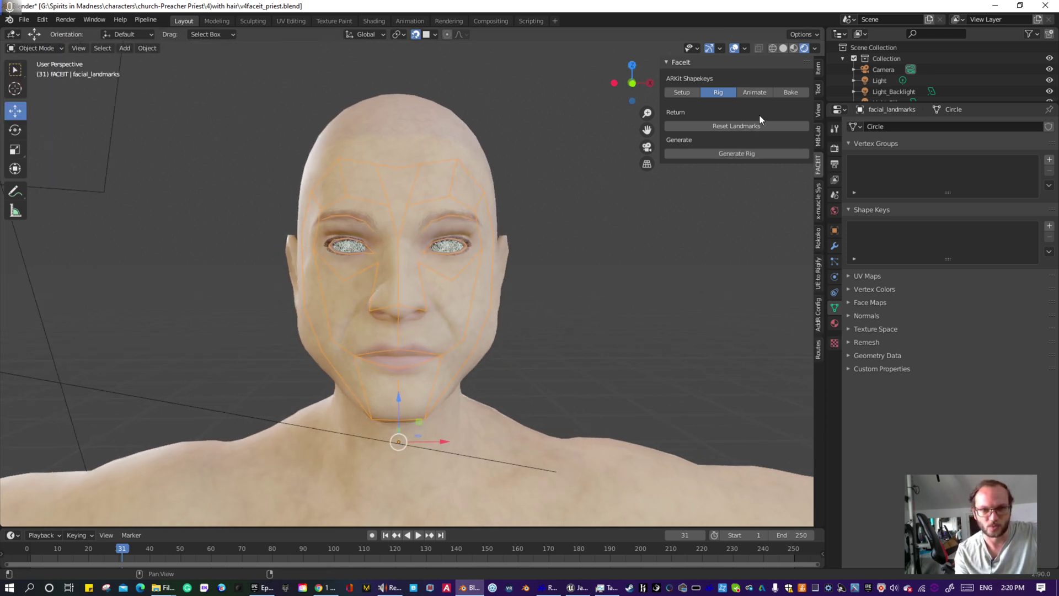
scroll(555, 309, up, 3)
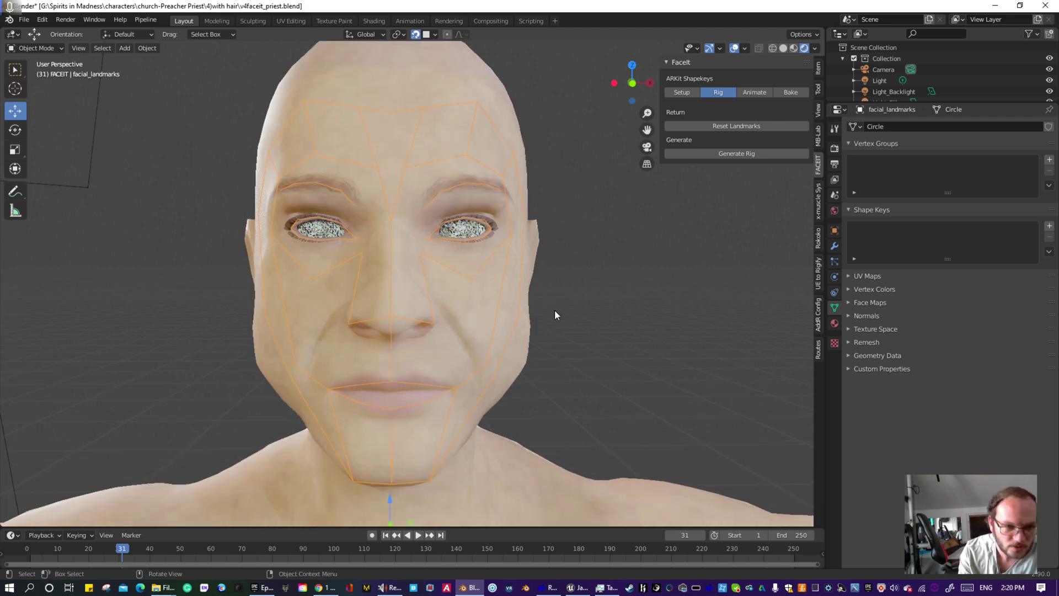
middle_drag(555, 309, 607, 273)
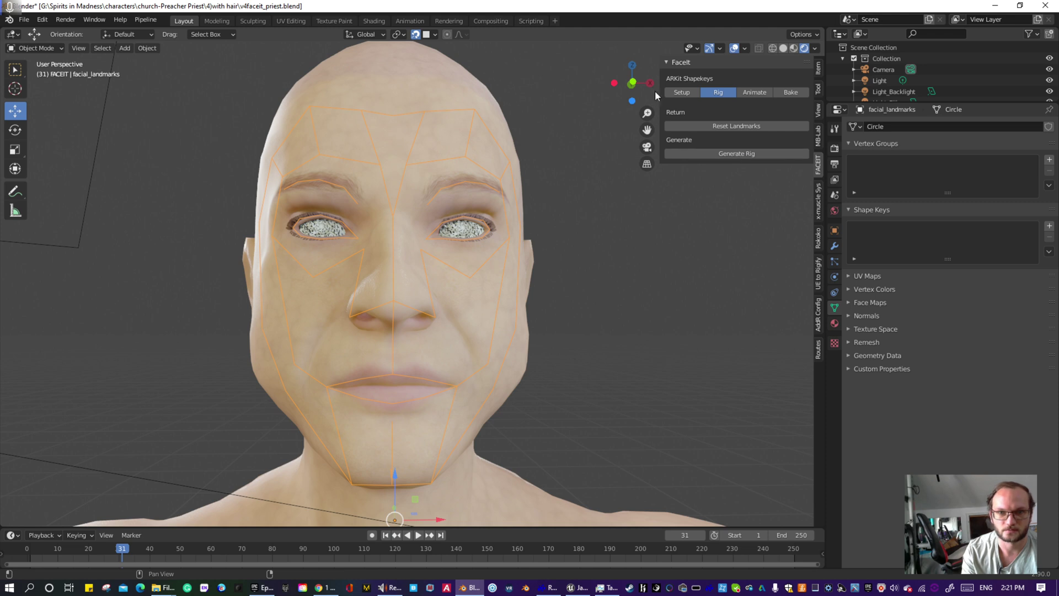
click(631, 82)
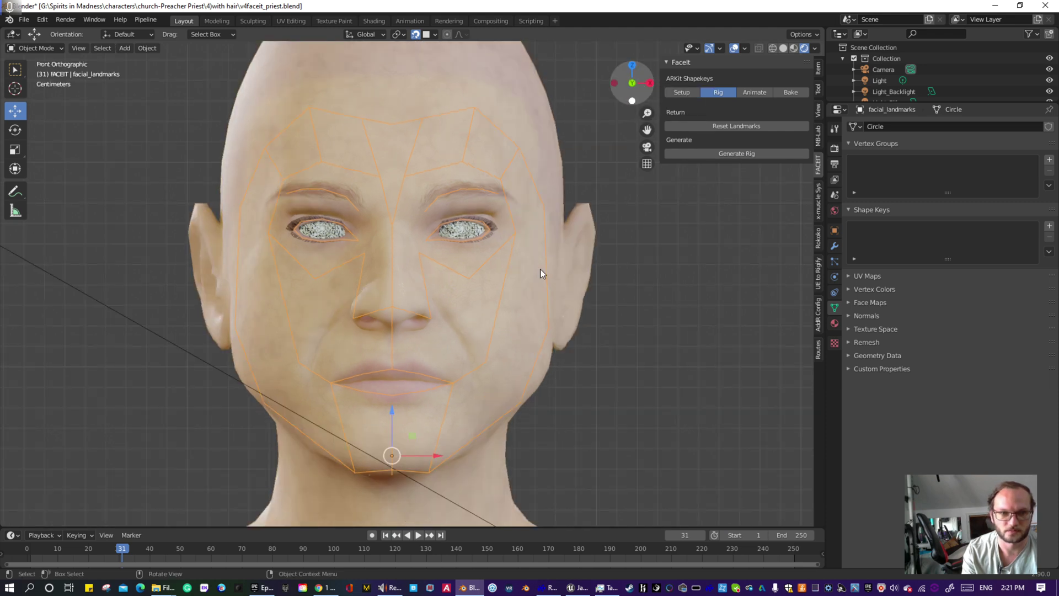
scroll(540, 273, down, 4)
scroll(540, 272, up, 2)
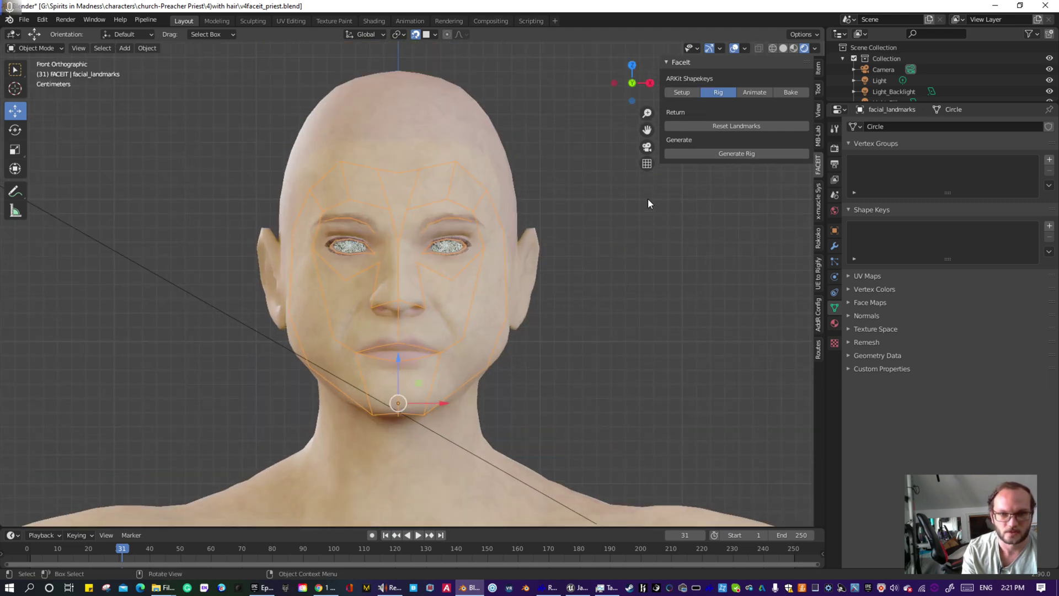
click(725, 154)
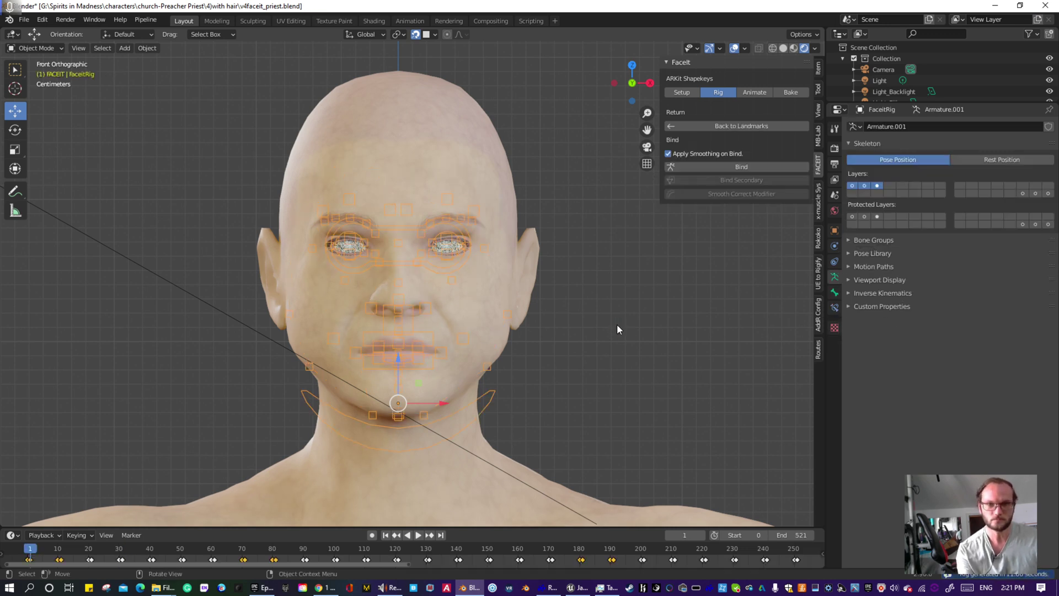
- Bind the face to the generated rig with smoothing applied and run the secondary bind
click(737, 168)
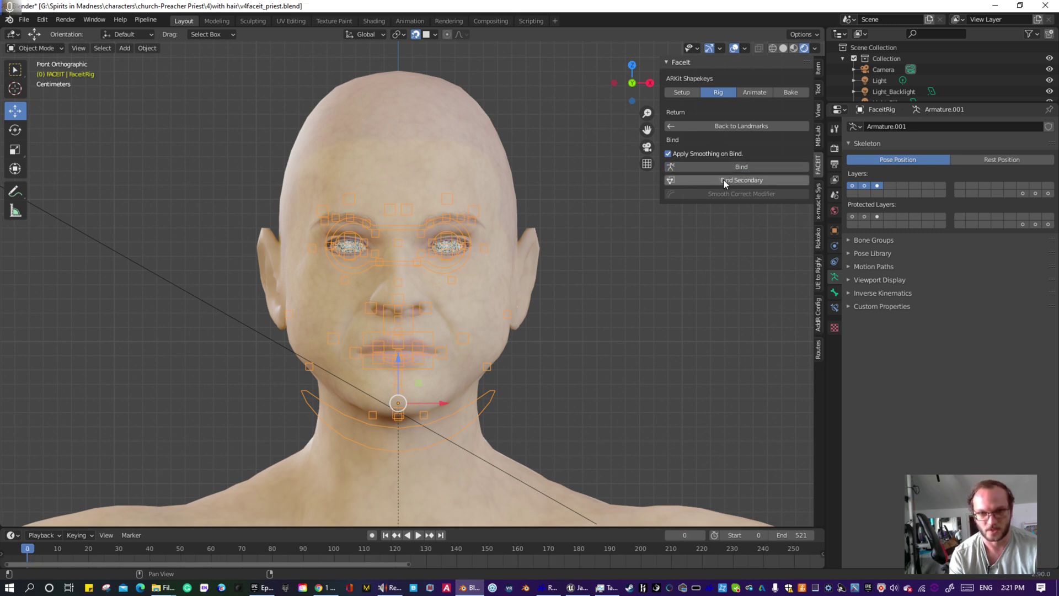
click(723, 178)
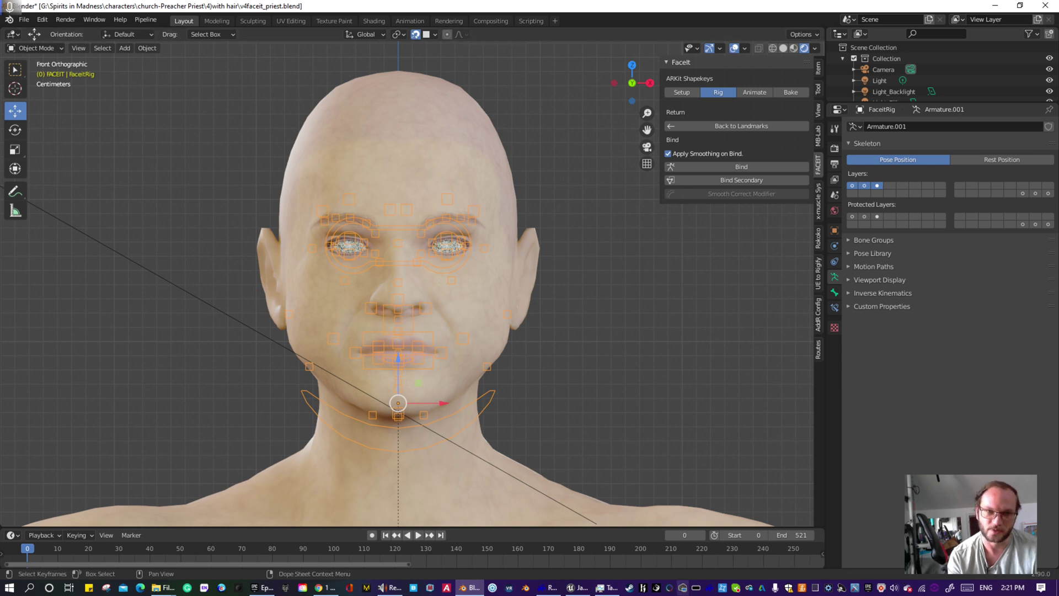
- Play the facial expression animation close up in front view, scrub through the whole timeline and return to frame 0
scroll(295, 297, up, 6)
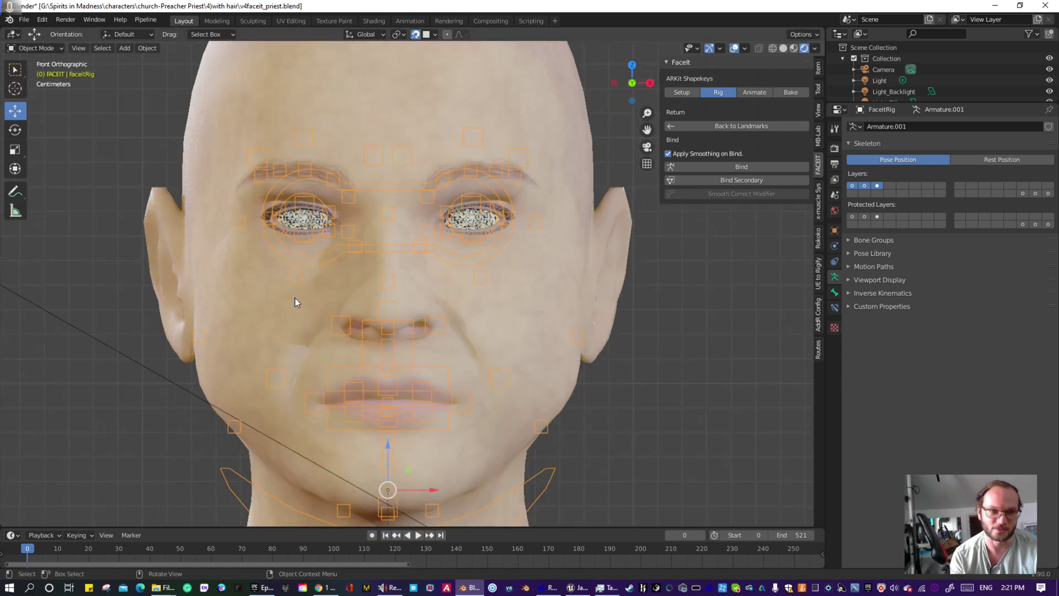
scroll(114, 455, down, 2)
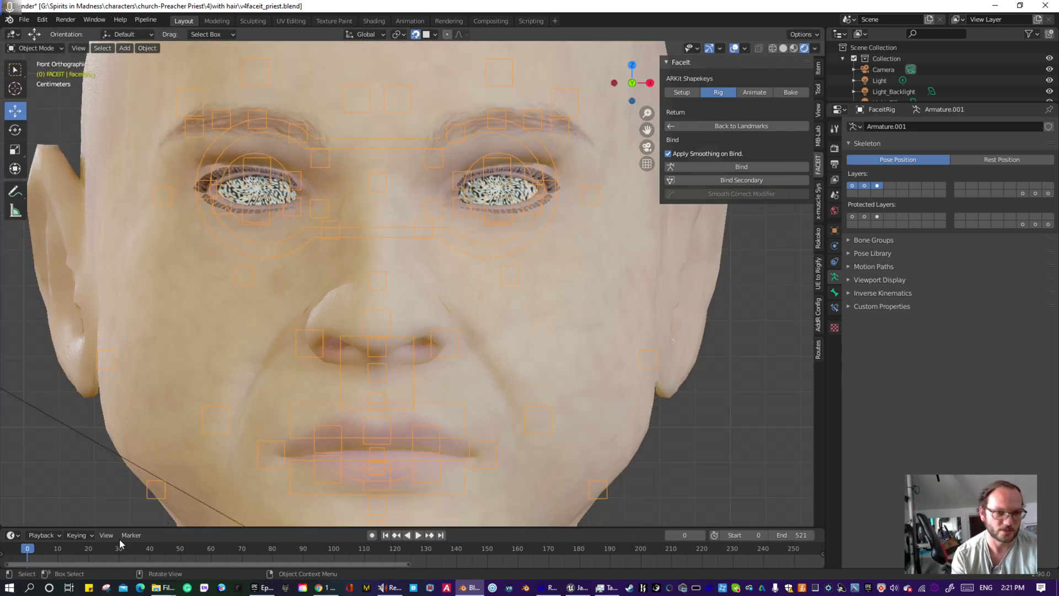
key(space)
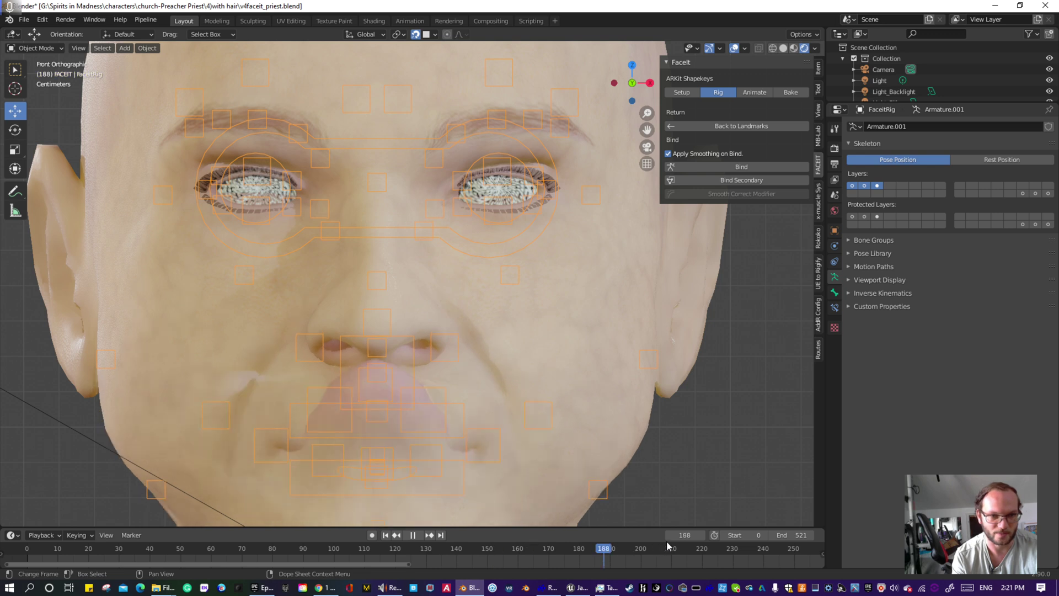
key(space)
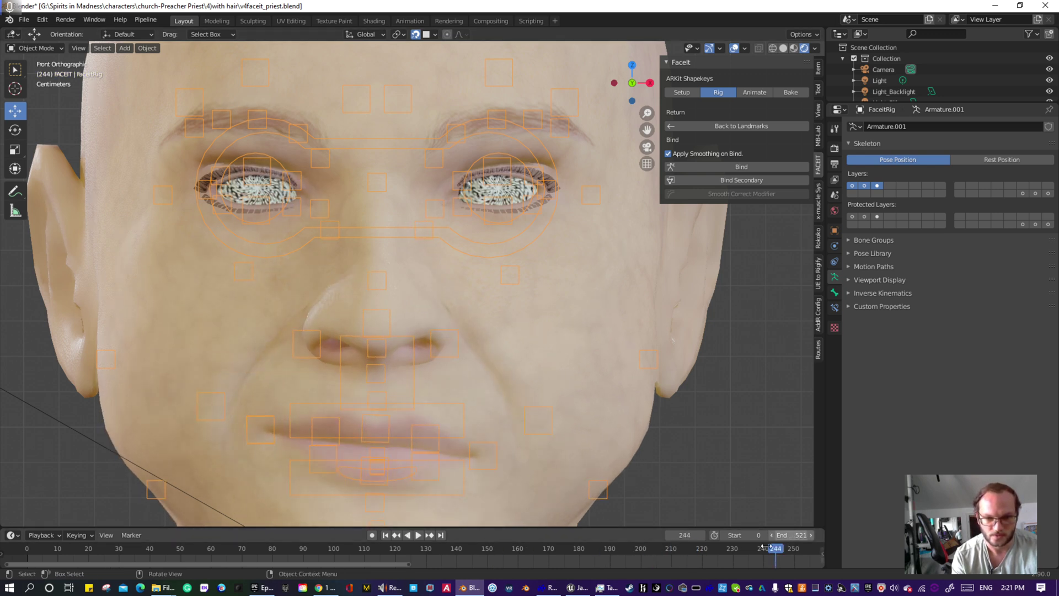
drag(410, 565, 905, 572)
key(space)
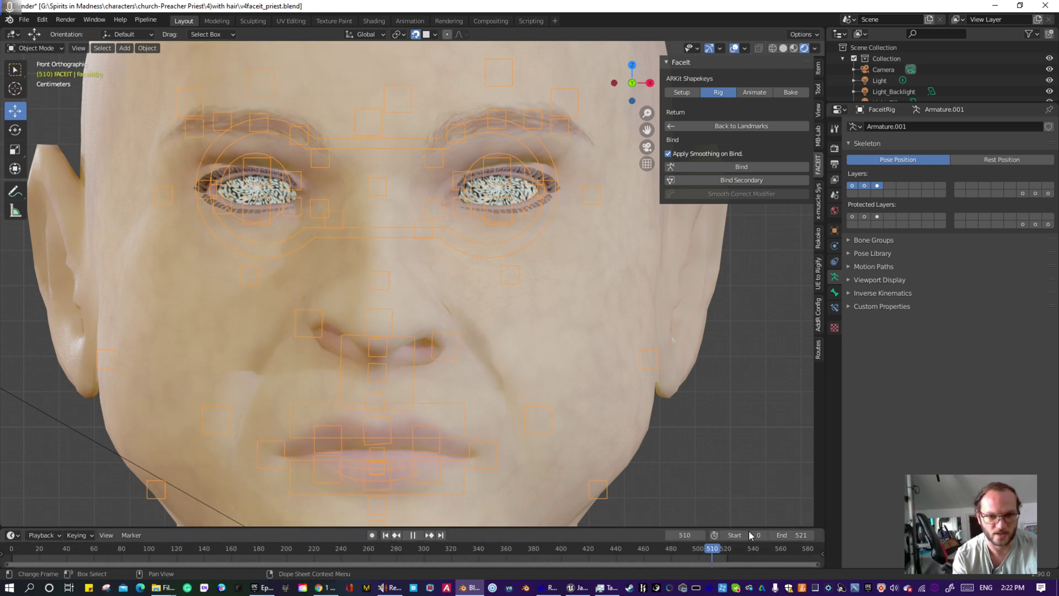
drag(664, 557, 3, 538)
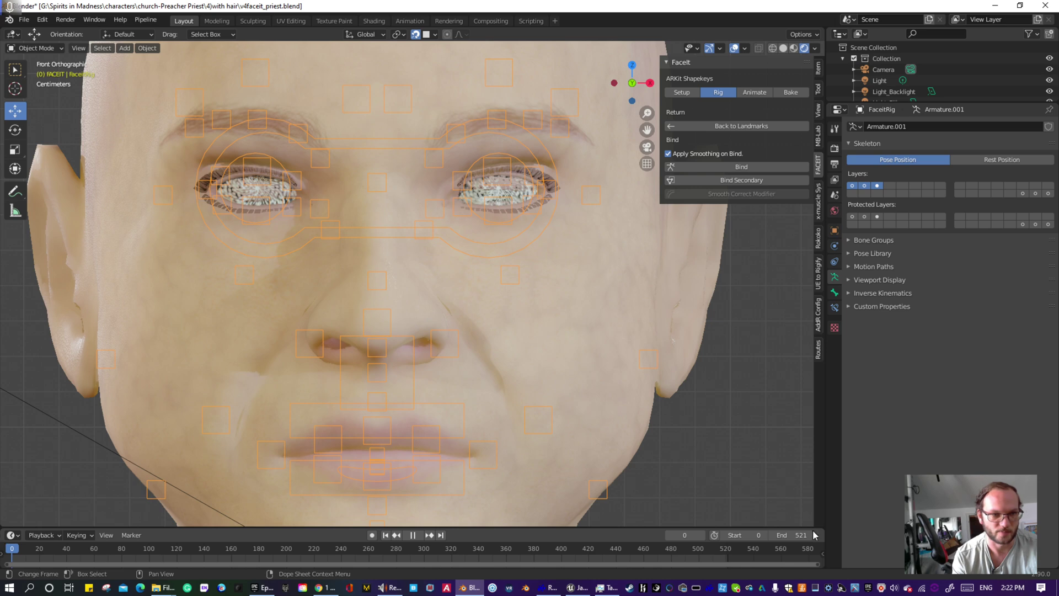
- Replay the expressions from an angled view of the whole head, then stop near the start of the timeline
scroll(447, 197, down, 3)
scroll(510, 208, down, 2)
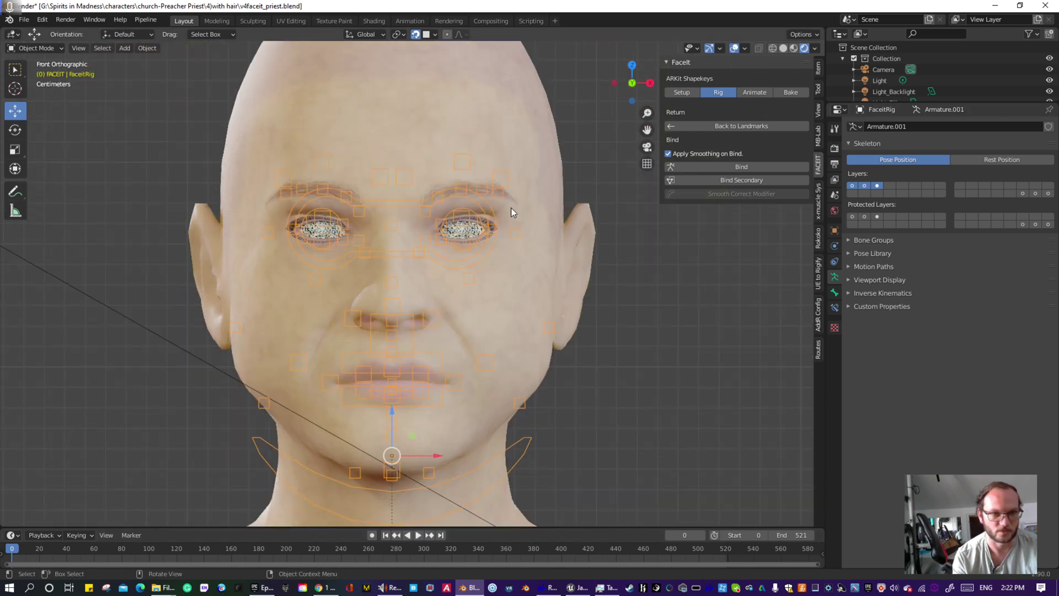
middle_drag(511, 208, 469, 234)
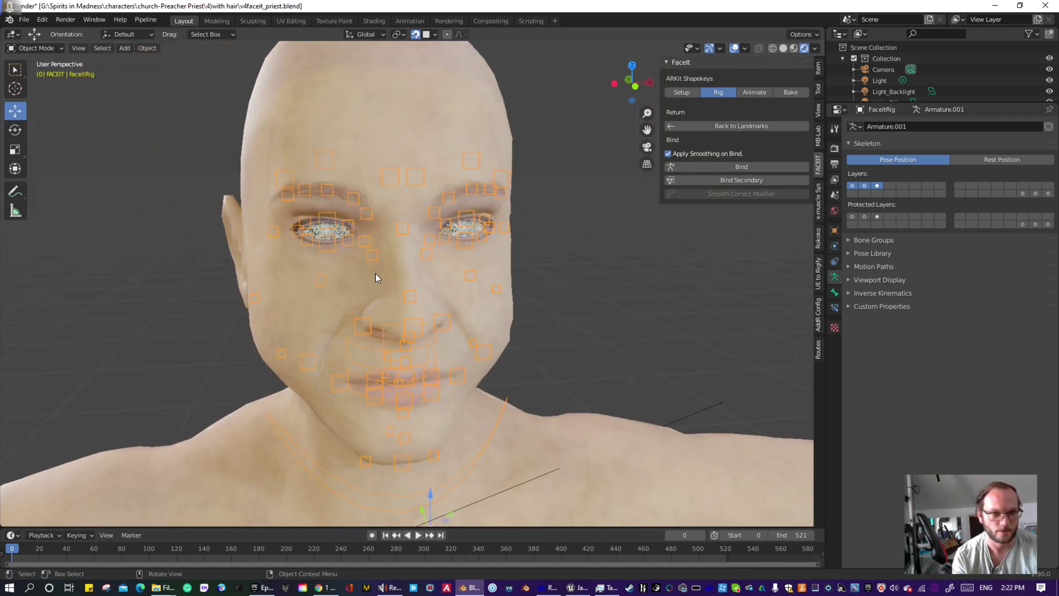
scroll(375, 273, down, 3)
key(space)
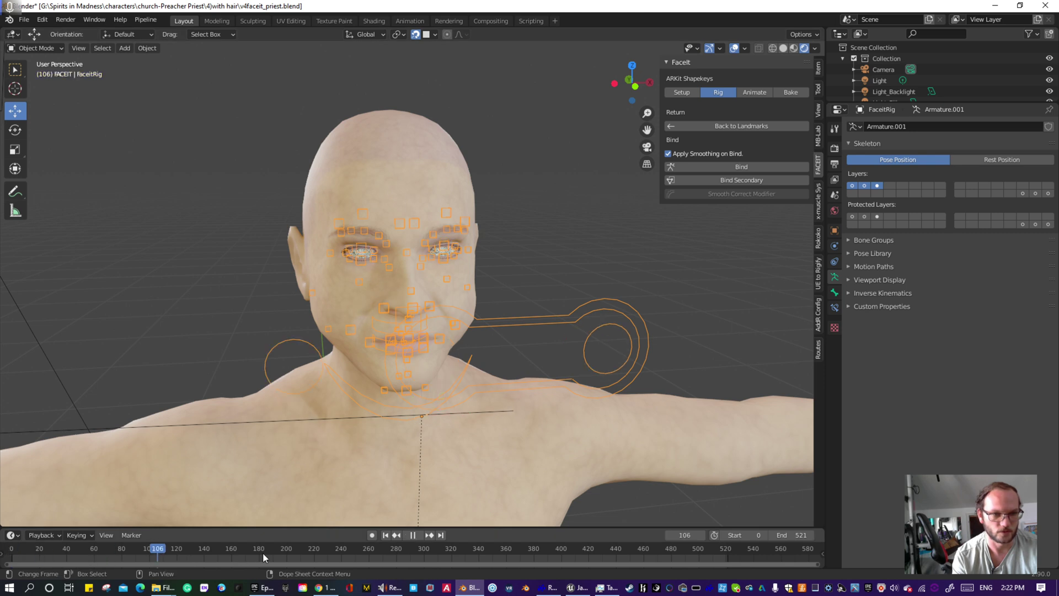
click(5, 553)
key(space)
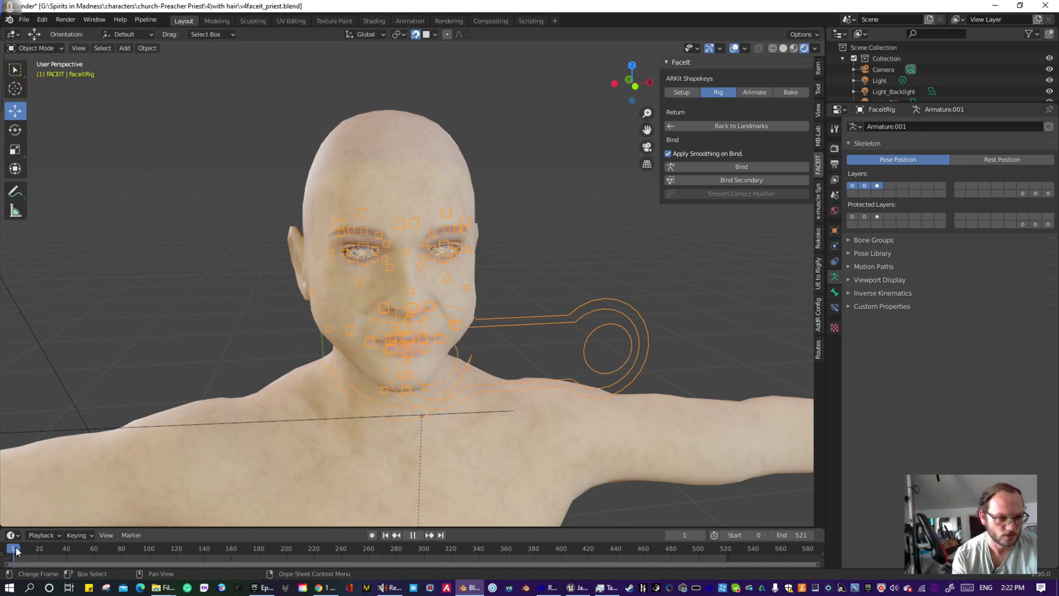
key(space)
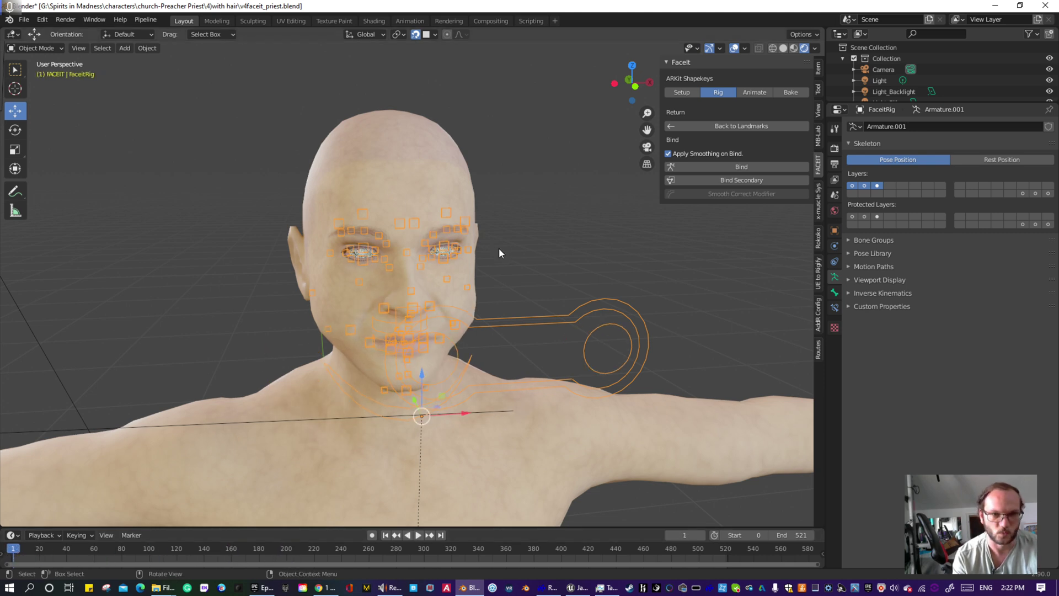
- Look over the expressions list in FACEIT's Animate stage and open the Bake stage
middle_drag(499, 248, 740, 89)
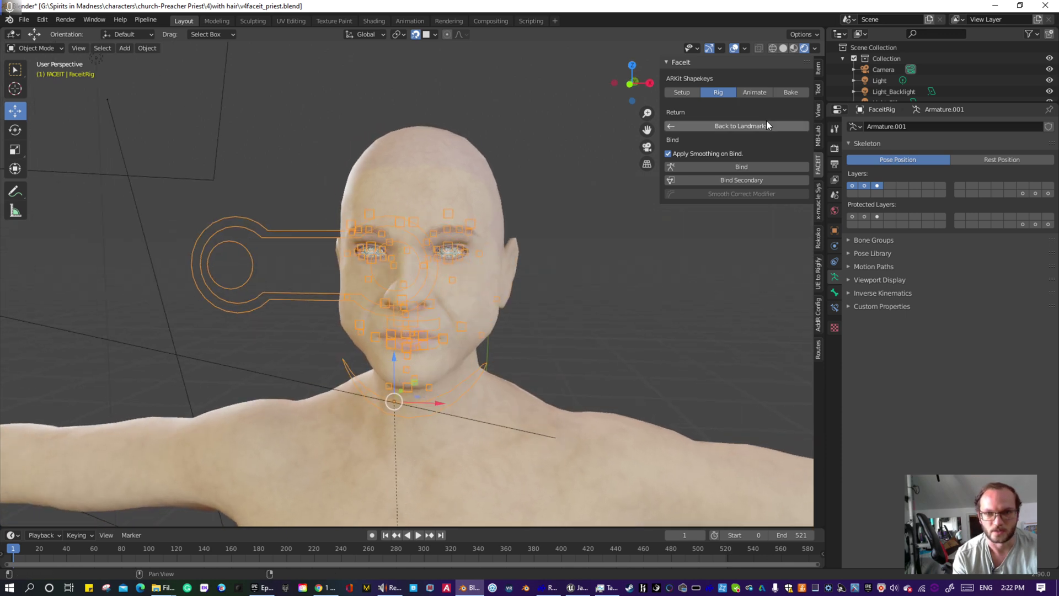
click(757, 92)
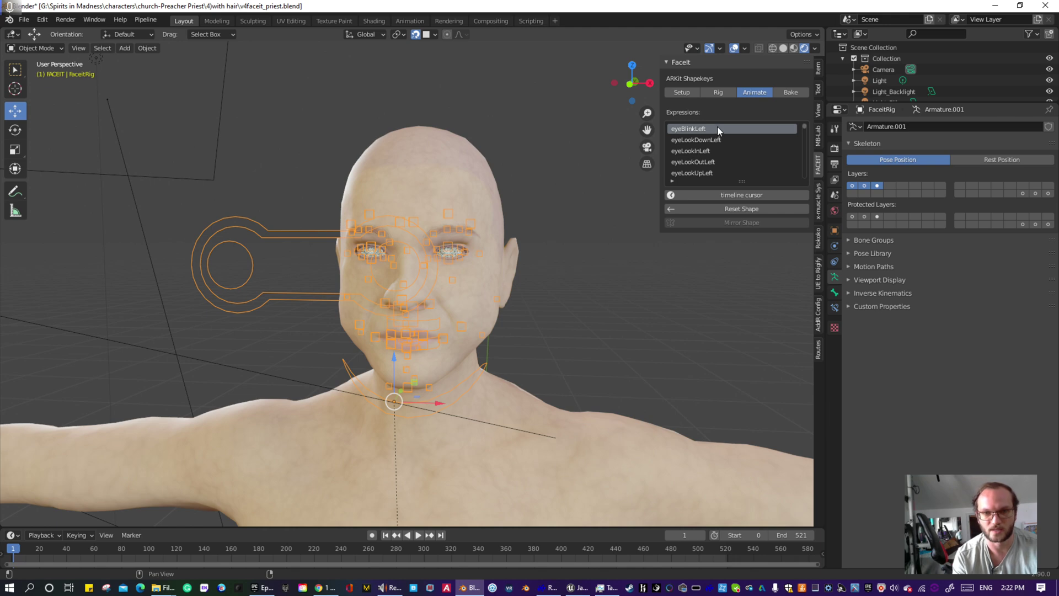
middle_drag(402, 289, 496, 226)
middle_drag(538, 190, 505, 179)
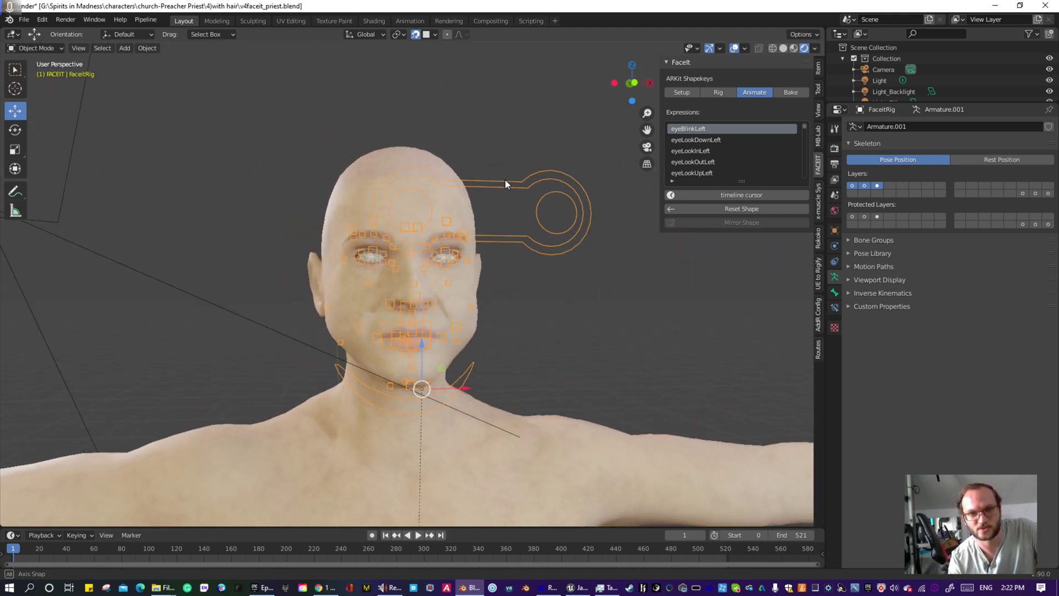
mouse_move(614, 189)
middle_down()
mouse_move(610, 203)
mouse_move(621, 195)
middle_up()
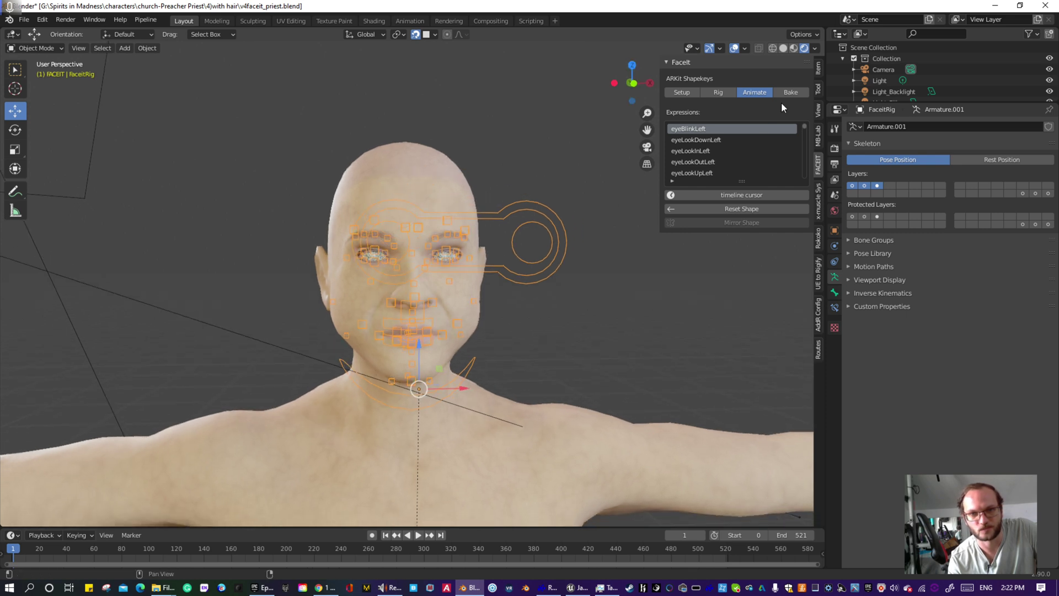
click(791, 92)
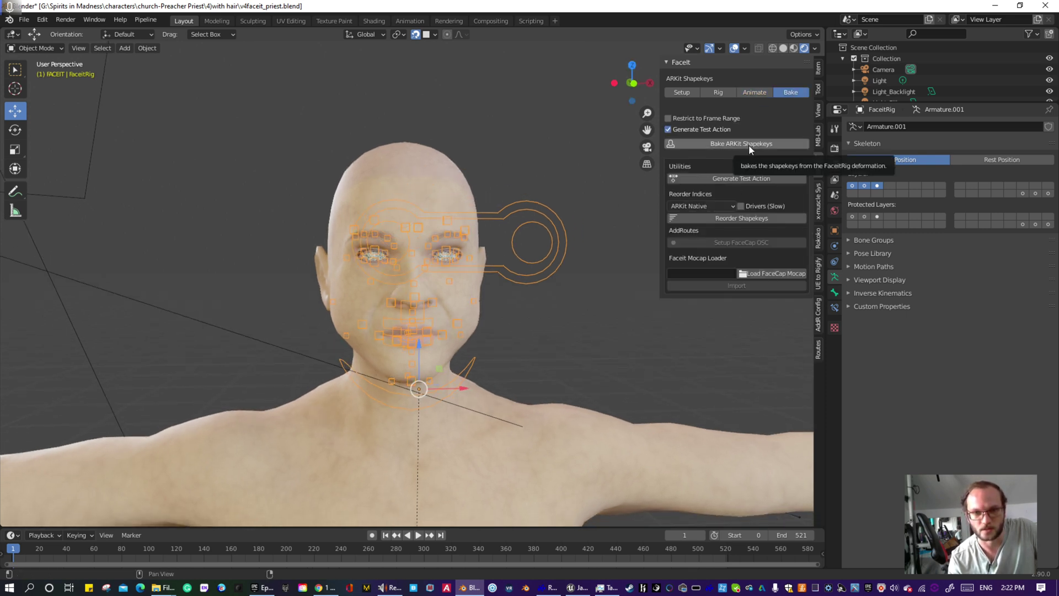
- Save the scene as a new version named v5faceit_priest.blend
click(26, 20)
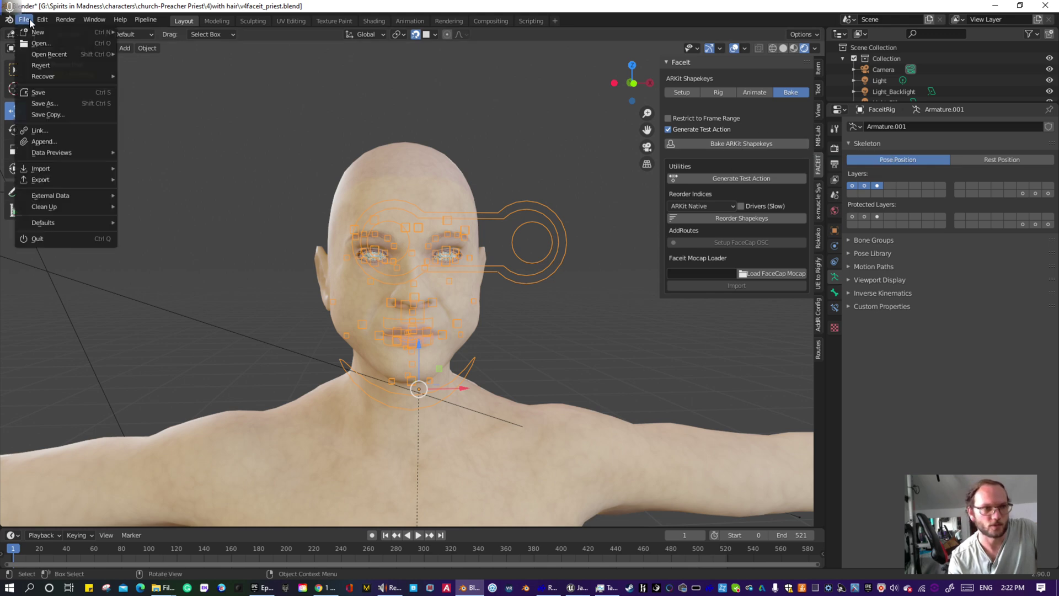
click(52, 102)
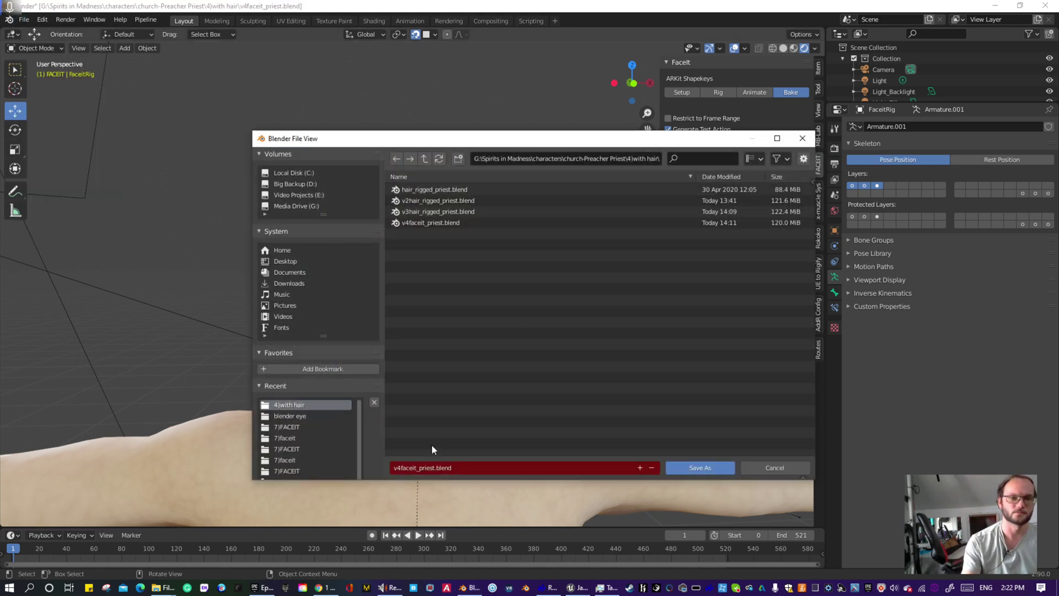
click(403, 468)
click(403, 468)
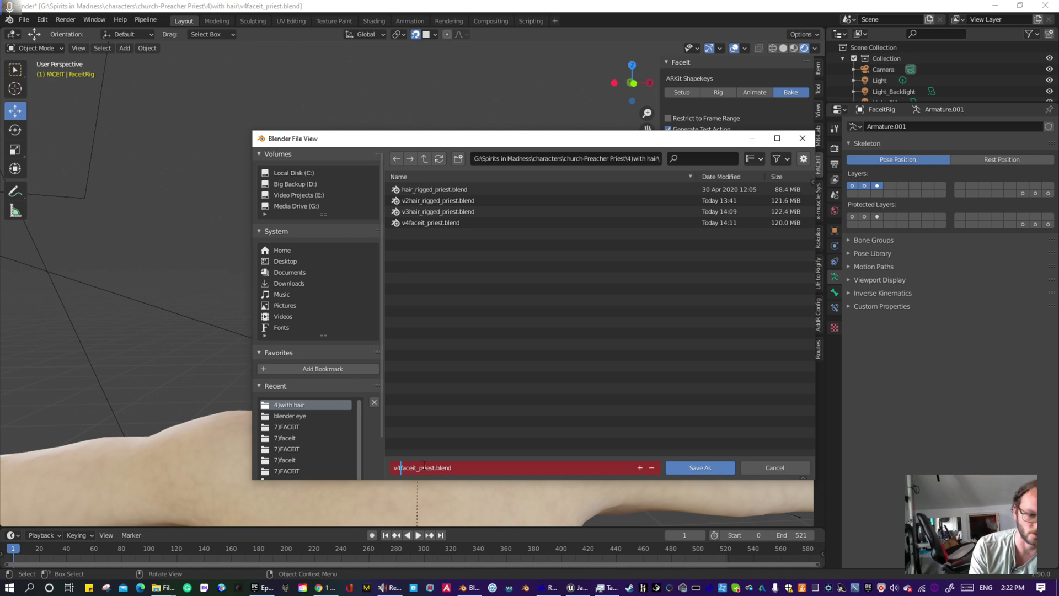
key(BackSpace)
text(5)
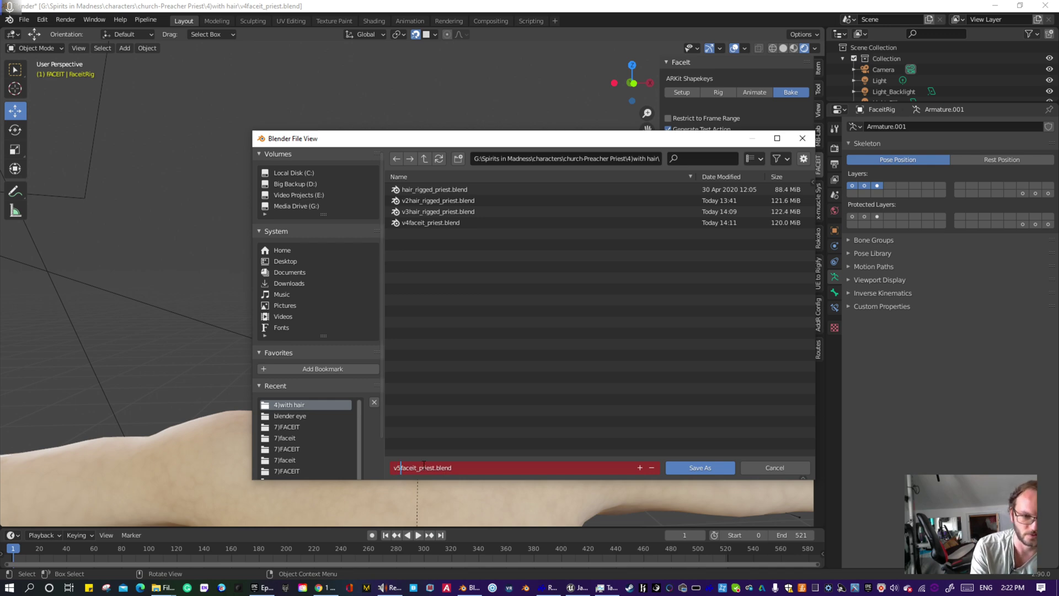
key(Return)
click(714, 467)
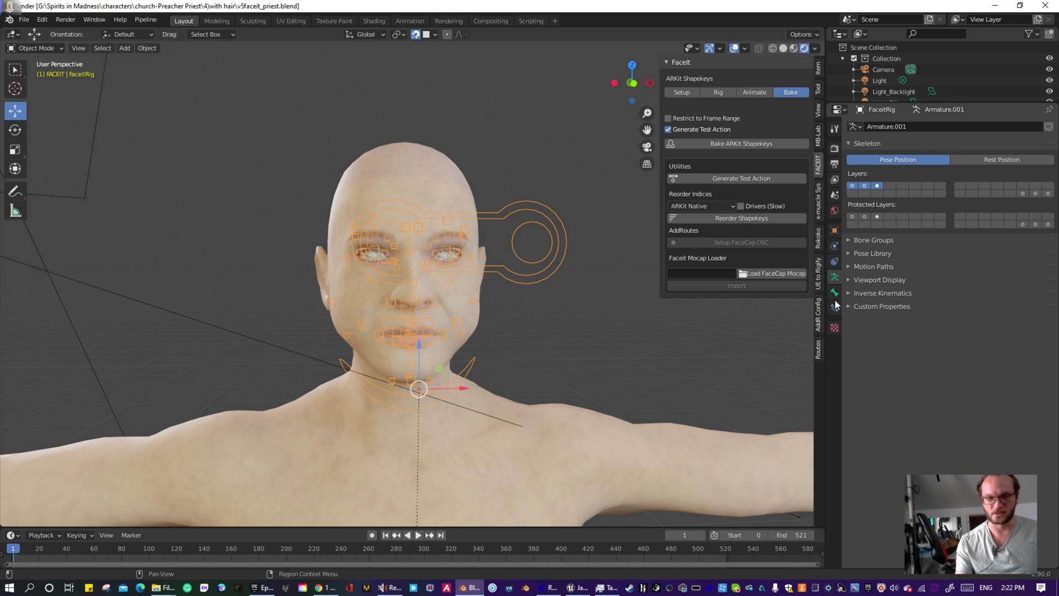
- Select the character's body mesh and look through its existing shape keys to the end of the list
click(497, 447)
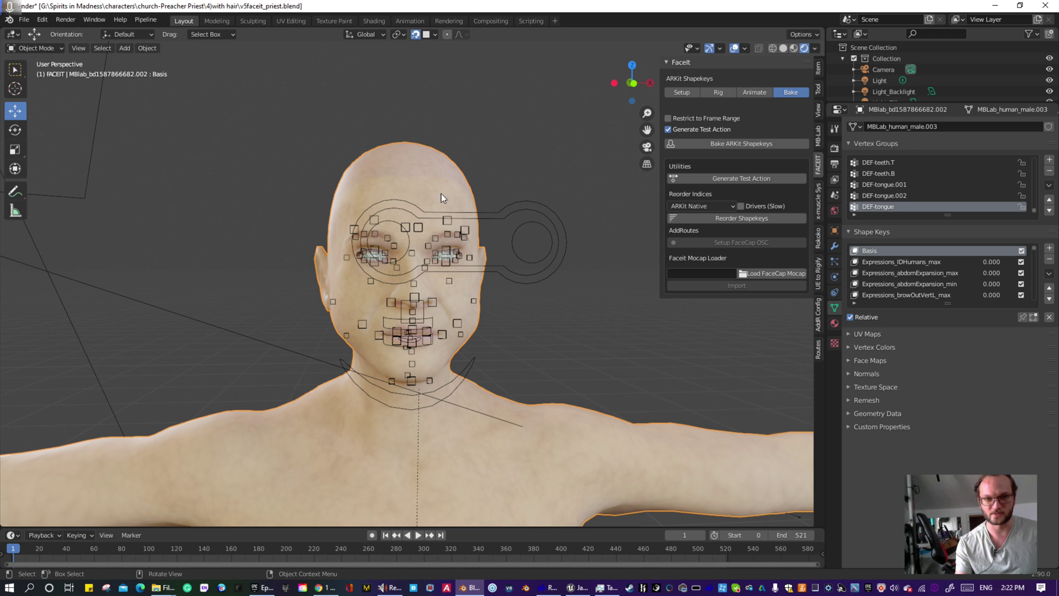
scroll(908, 283, down, 5)
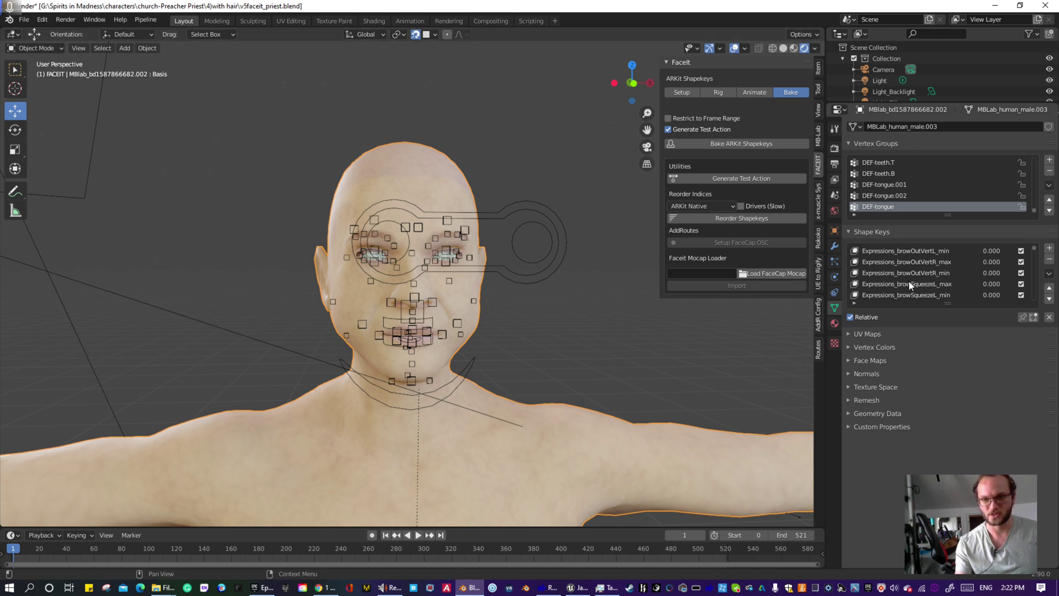
scroll(1032, 253, up, 10)
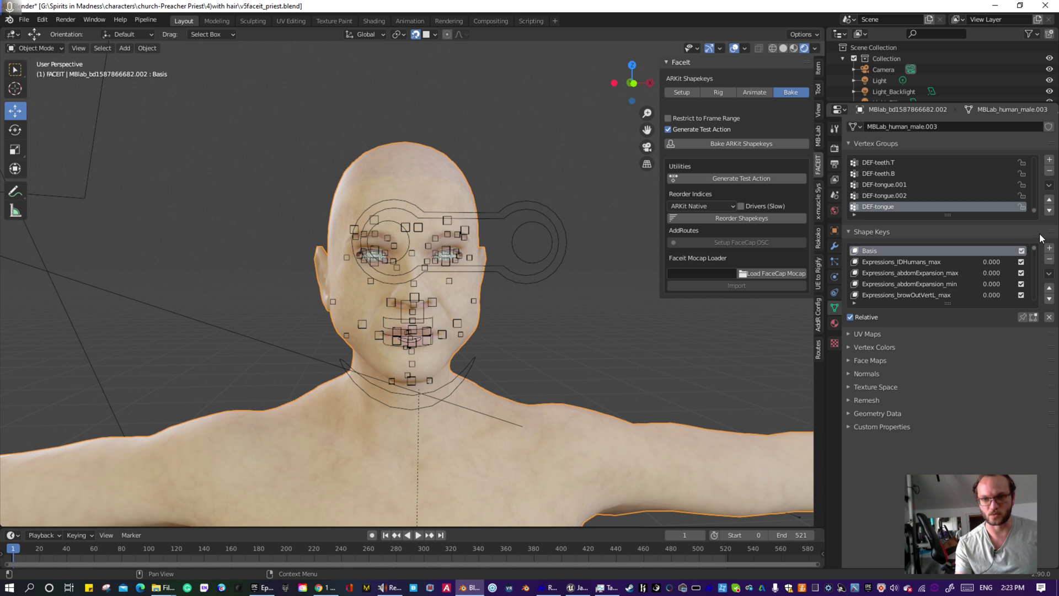
drag(1039, 233, 1039, 301)
- Delete all existing shape keys of the body mesh, from CheekSquint_R back through Basis, until the list is empty
click(906, 295)
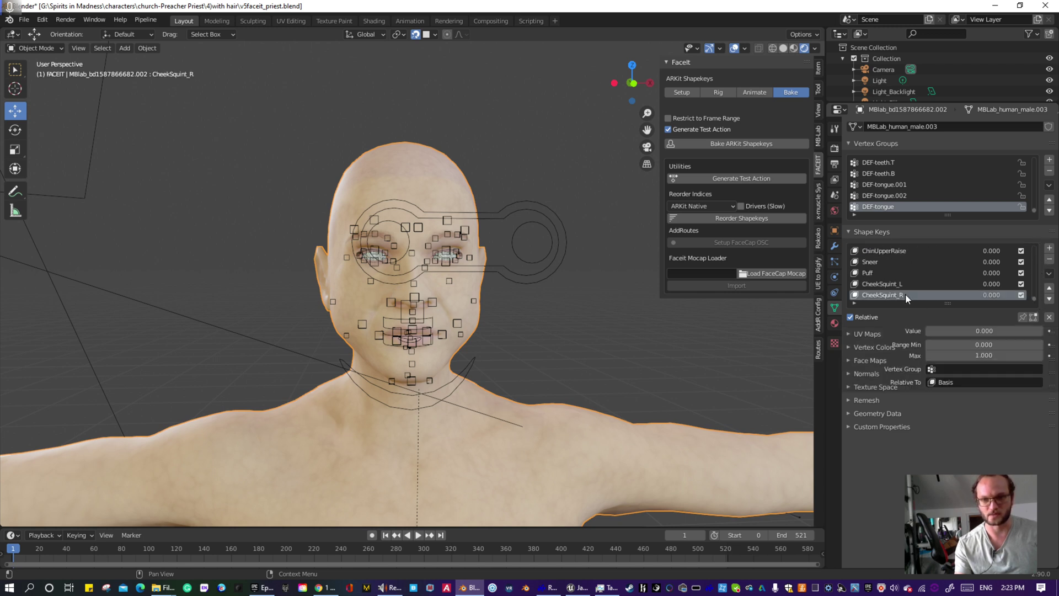
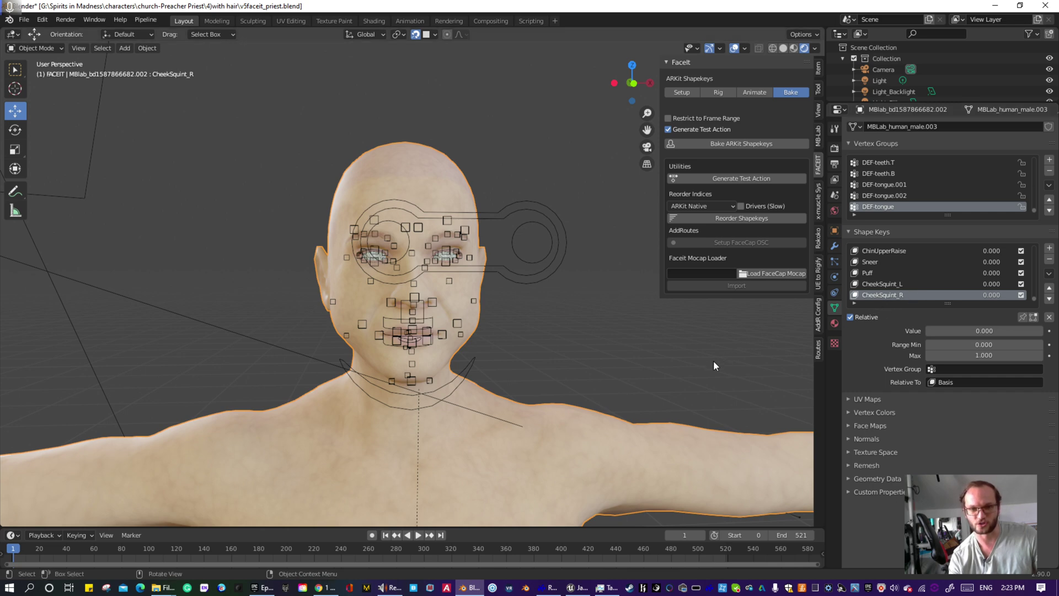
mouse_move(713, 360)
middle_down()
mouse_move(684, 369)
mouse_move(695, 362)
middle_up()
scroll(581, 322, up, 2)
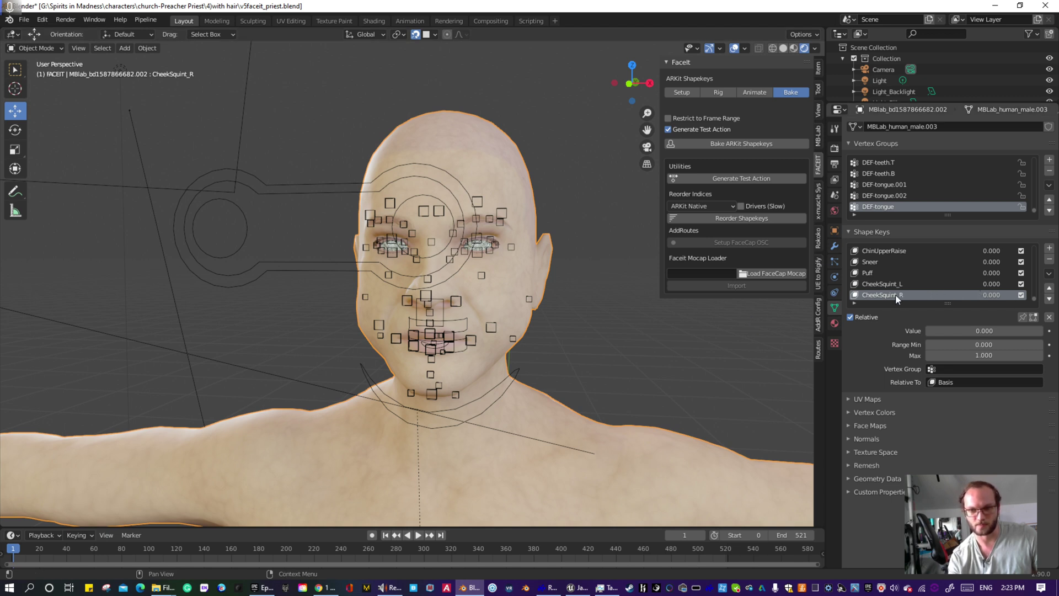
click(1050, 262)
click(1050, 262)
click(1050, 262)
click(1049, 262)
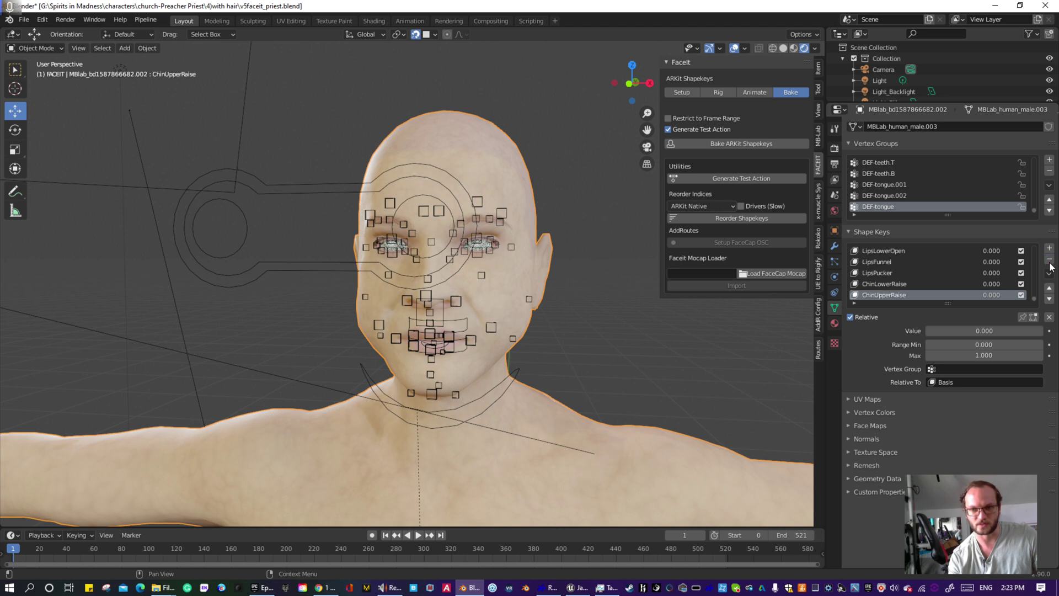
click(1050, 262)
click(1050, 262)
click(1049, 262)
click(1050, 263)
click(1050, 262)
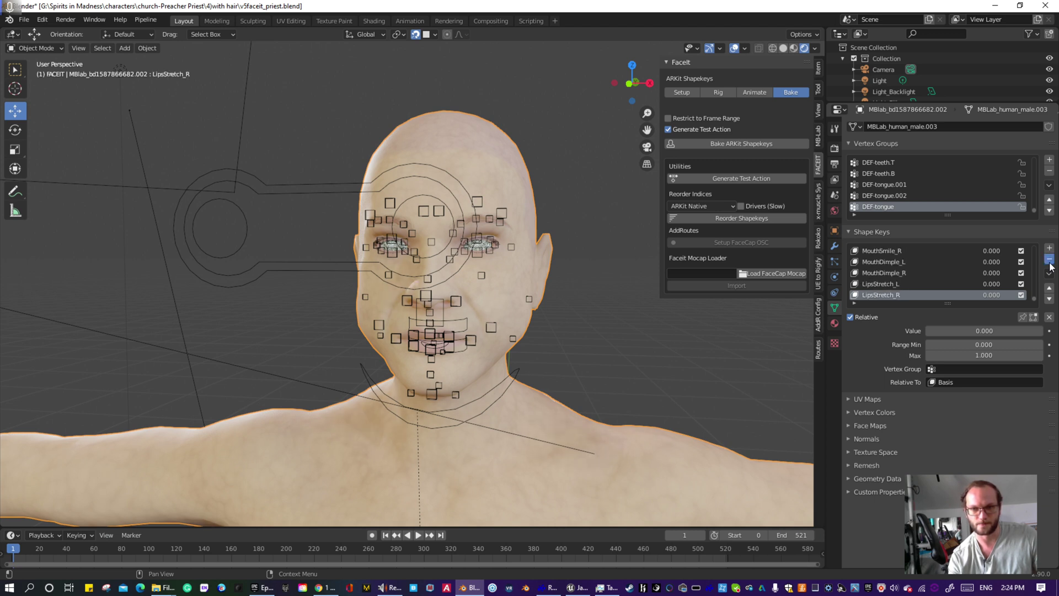
click(1050, 262)
click(1050, 262)
click(1050, 262)
click(1050, 262)
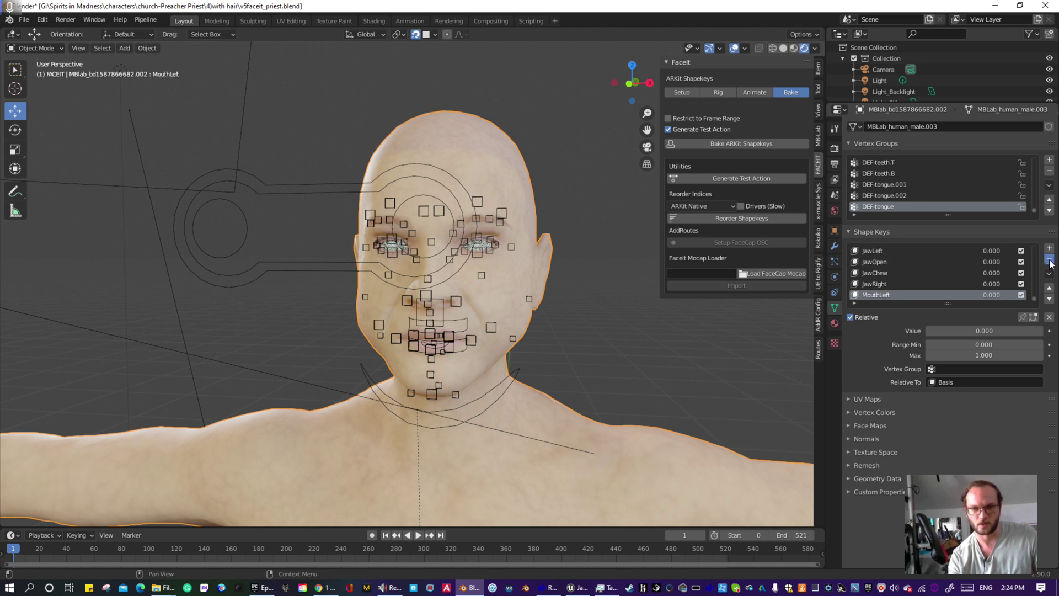
click(1050, 262)
click(1050, 262)
click(1050, 263)
click(1050, 262)
click(1049, 262)
click(1049, 262)
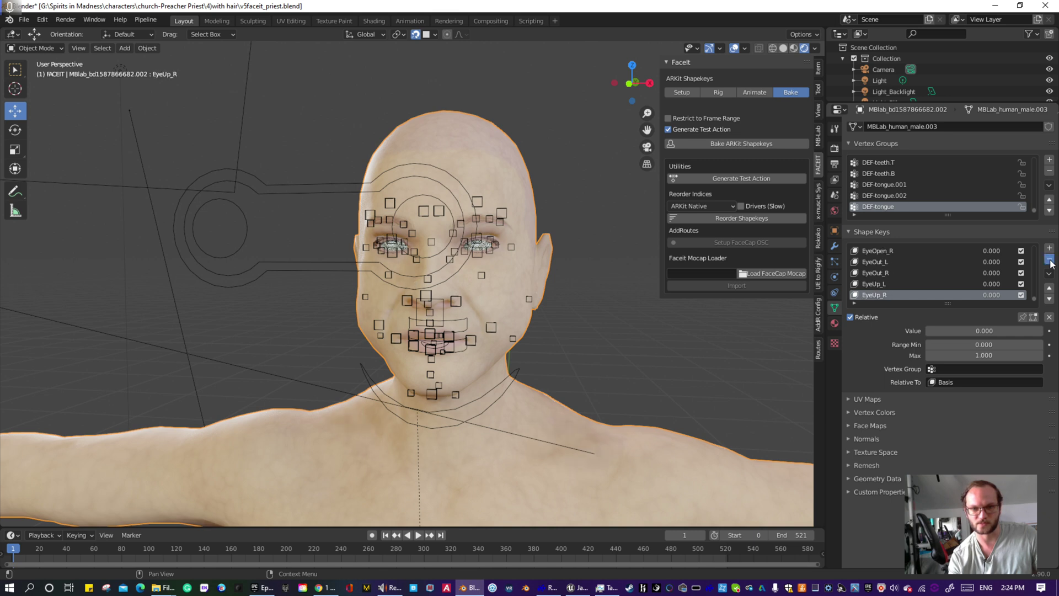
click(1050, 262)
click(1050, 262)
click(1050, 262)
click(1050, 262)
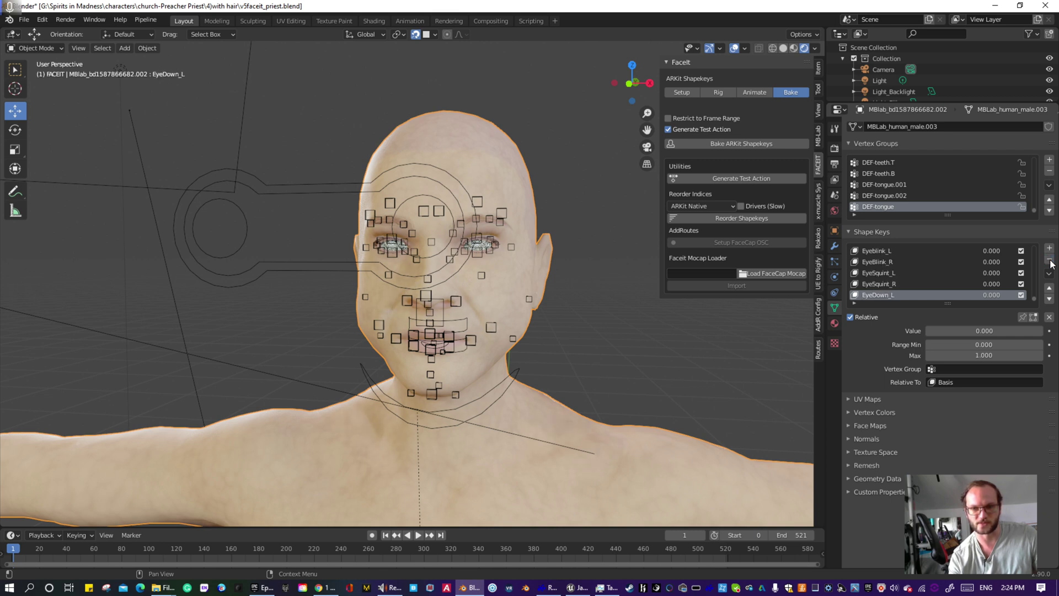
click(1050, 263)
click(1050, 262)
click(1050, 262)
click(1050, 262)
click(1050, 263)
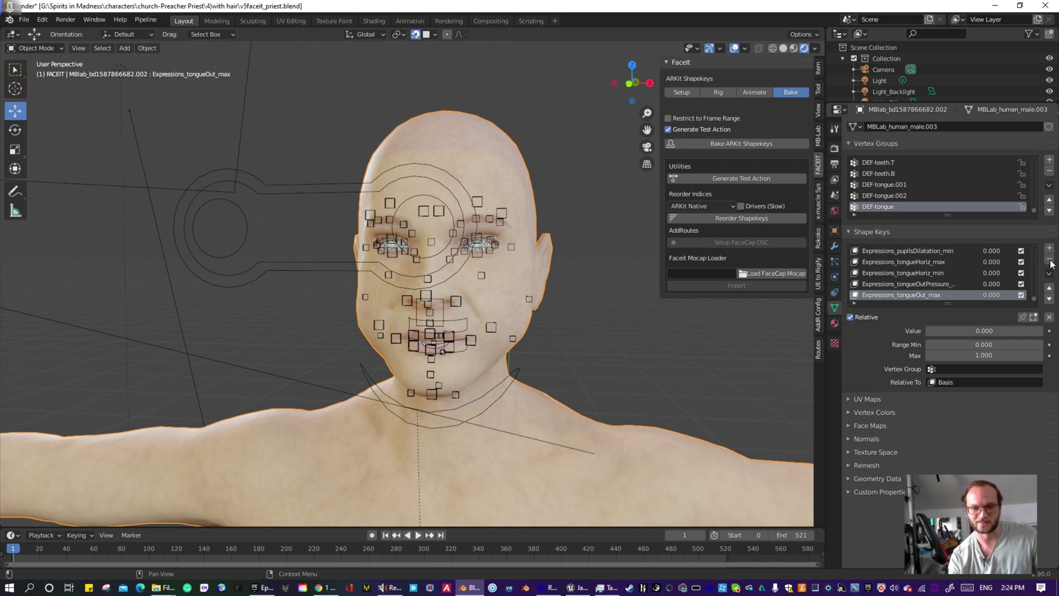
click(1049, 262)
click(1050, 262)
click(1050, 262)
click(1050, 262)
click(1050, 262)
click(1050, 262)
click(1049, 262)
click(1050, 262)
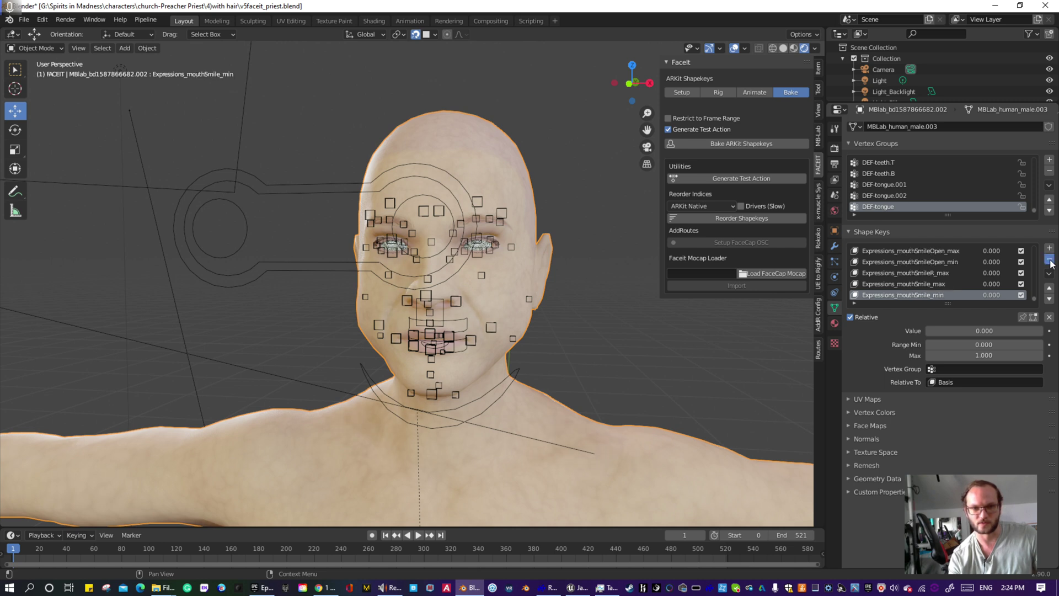
click(1049, 262)
click(1049, 262)
click(1050, 262)
click(1050, 262)
click(1050, 262)
click(1050, 262)
click(1050, 262)
click(1050, 262)
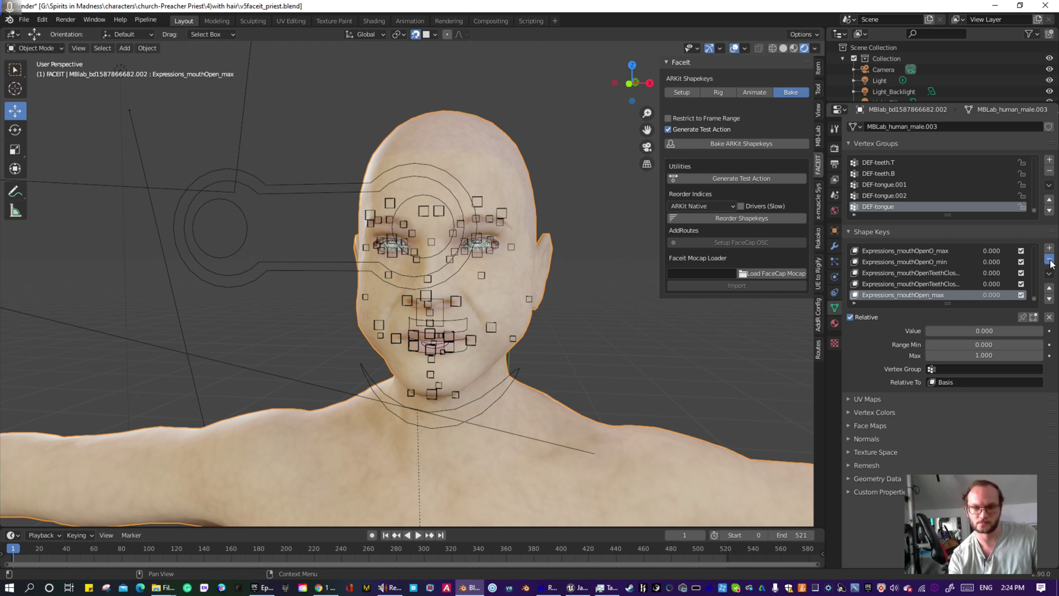
click(1050, 262)
click(1050, 262)
click(1050, 263)
click(1050, 262)
click(1049, 262)
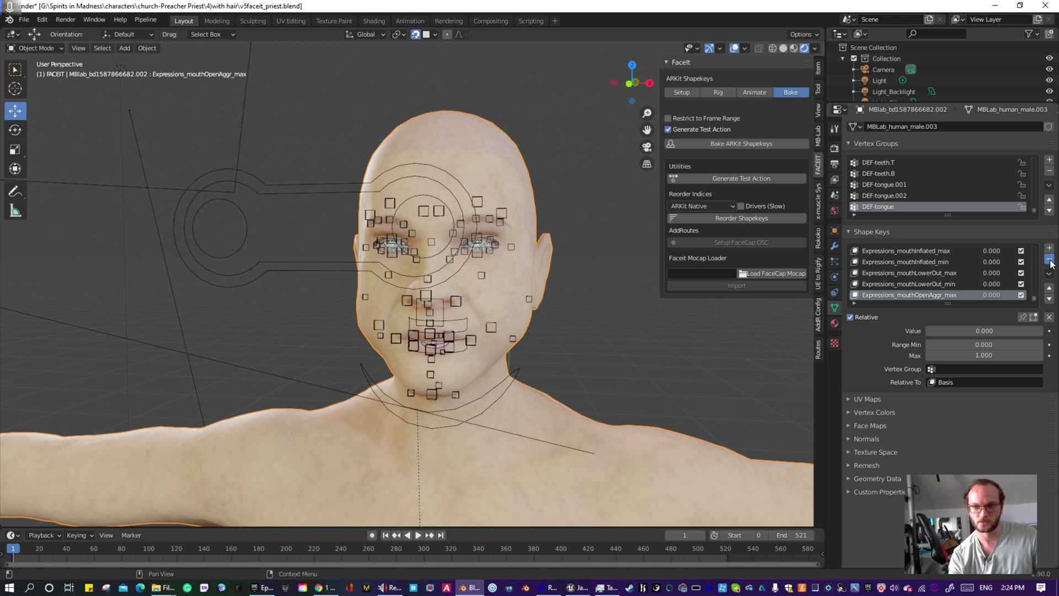
click(1050, 262)
click(1050, 262)
click(1049, 262)
click(1050, 262)
click(1050, 262)
click(1050, 262)
click(1049, 262)
click(1050, 262)
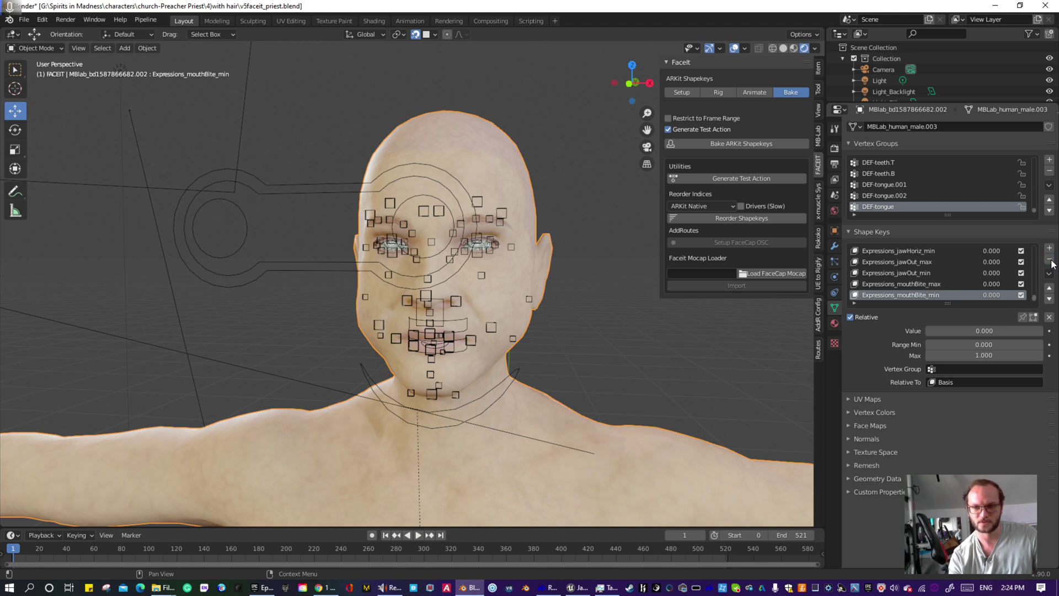
click(1049, 262)
click(1050, 262)
click(1050, 262)
click(1050, 262)
click(1049, 262)
click(1050, 262)
click(1050, 262)
click(1050, 262)
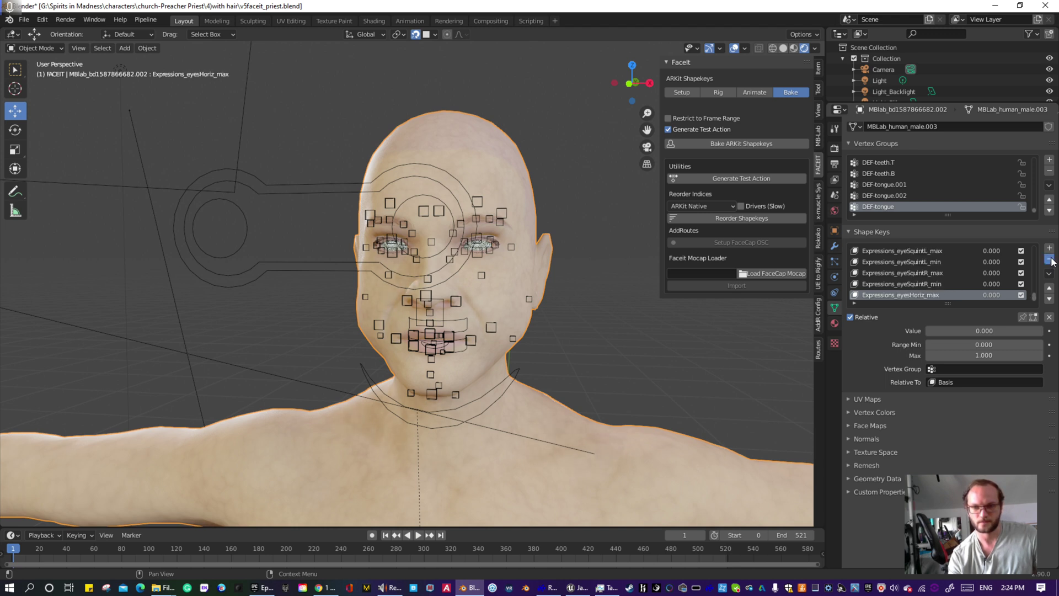
click(1050, 262)
click(1049, 262)
click(1050, 262)
click(1050, 263)
click(1049, 262)
click(1049, 262)
click(1050, 262)
click(1050, 262)
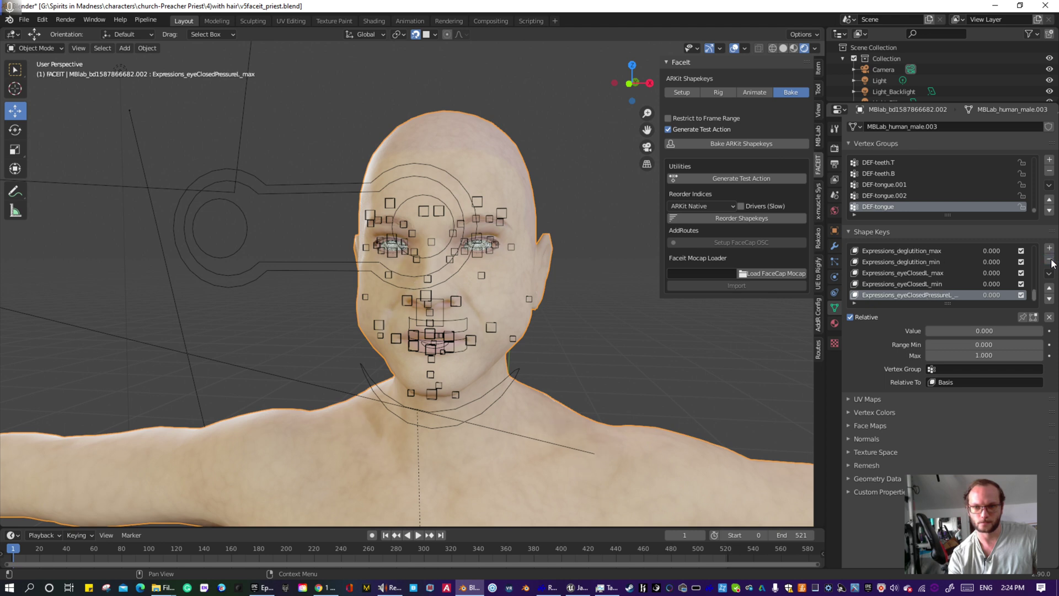
click(1049, 262)
click(1050, 262)
click(1049, 263)
click(1050, 262)
click(1050, 262)
click(1049, 262)
click(1050, 262)
click(1050, 262)
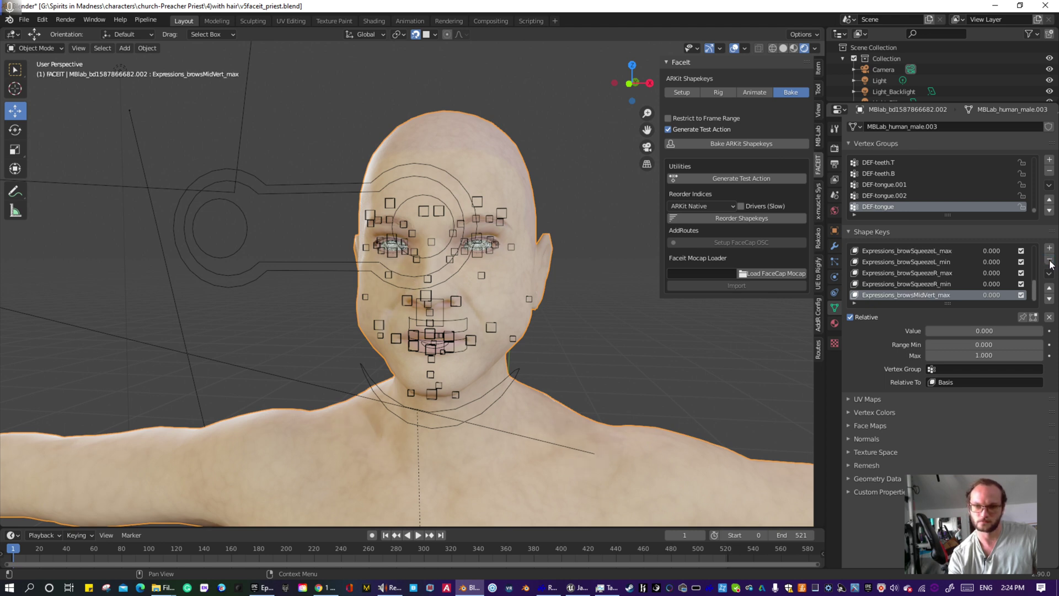
click(1050, 262)
click(1050, 262)
click(1049, 262)
click(1050, 262)
click(1050, 262)
click(1050, 262)
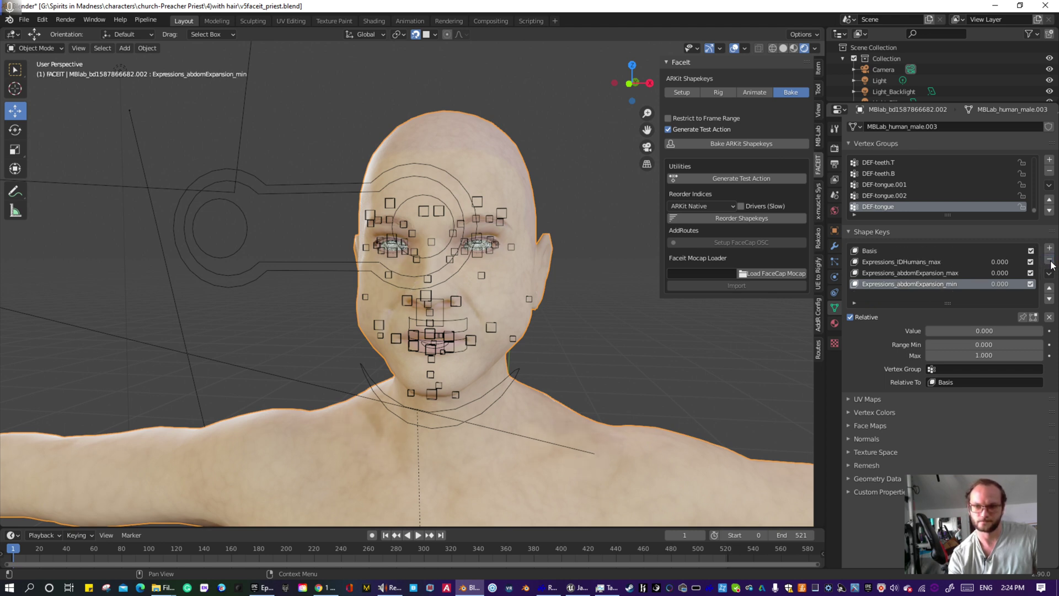
click(1050, 262)
click(1050, 262)
click(1050, 262)
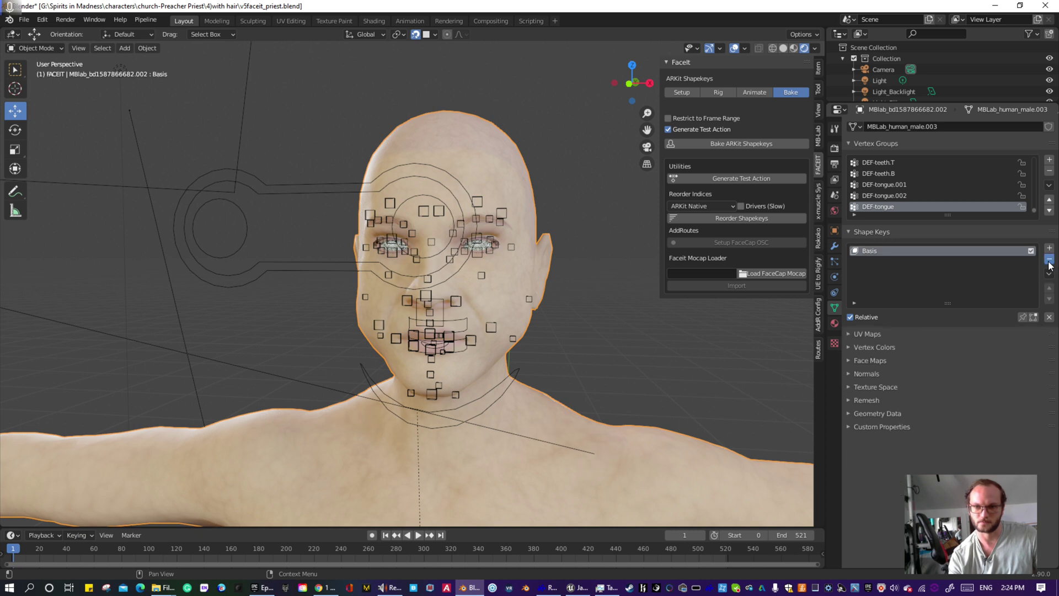
click(1049, 262)
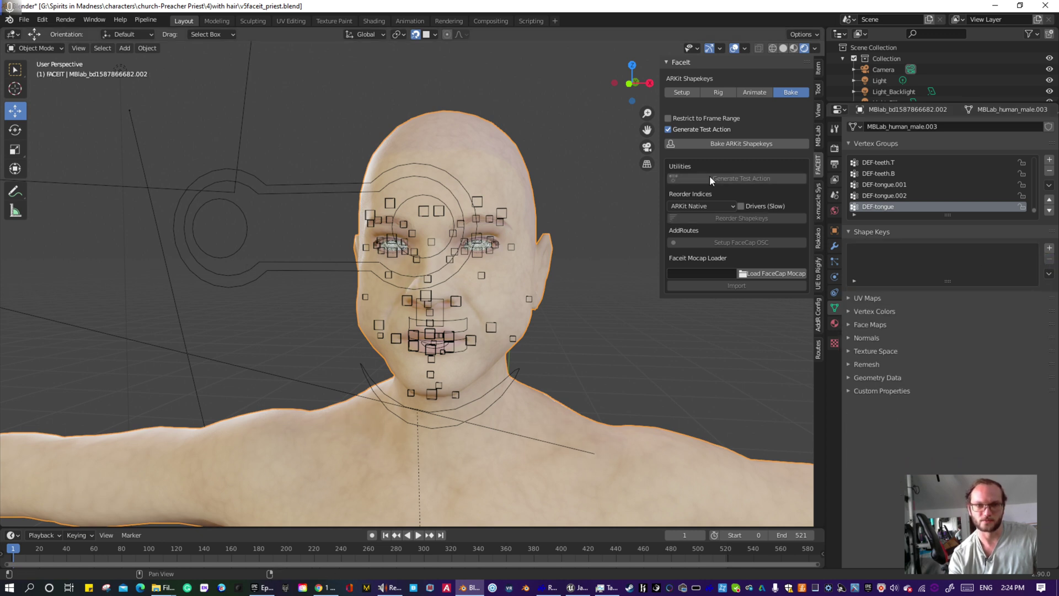
- Bake the ARKit shapekeys in FACEIT with Generate Test Action enabled and the frame range unrestricted
click(736, 144)
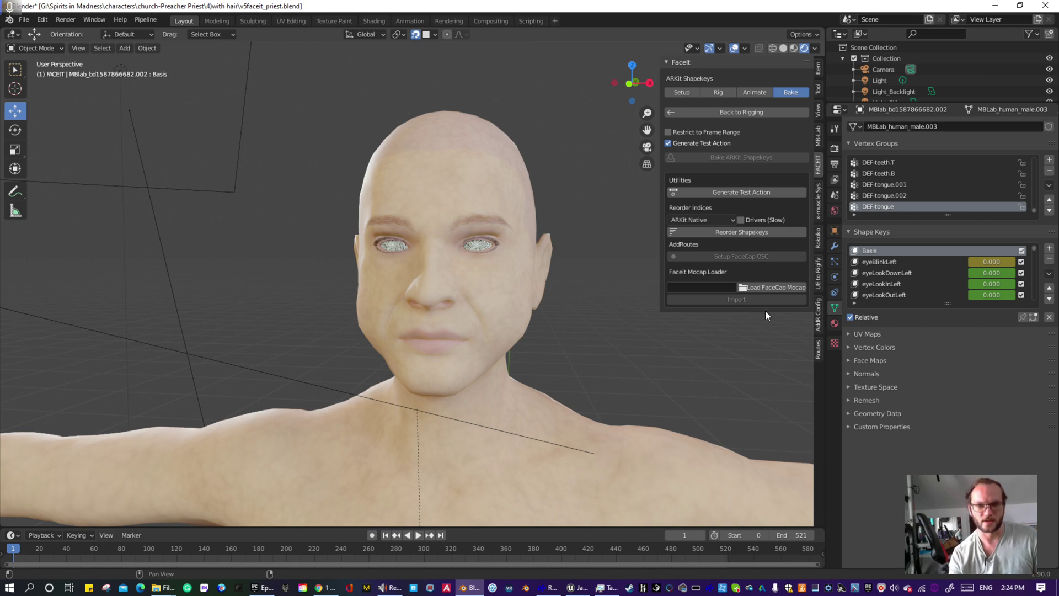
scroll(883, 291, down, 1)
scroll(939, 273, up, 1)
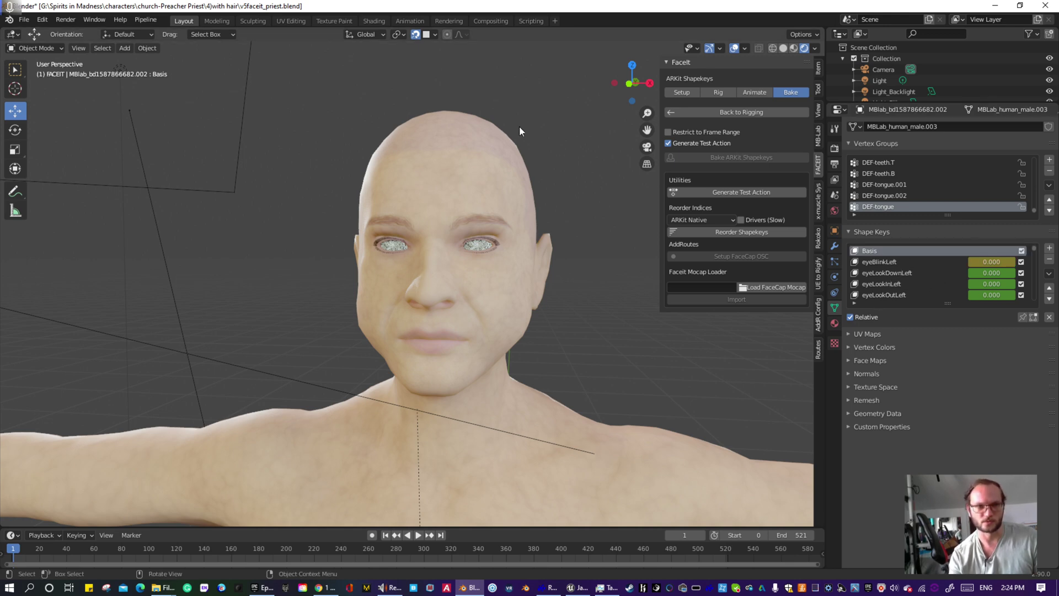
- Switch the body mesh to Edit Mode with face selection
click(61, 47)
click(47, 74)
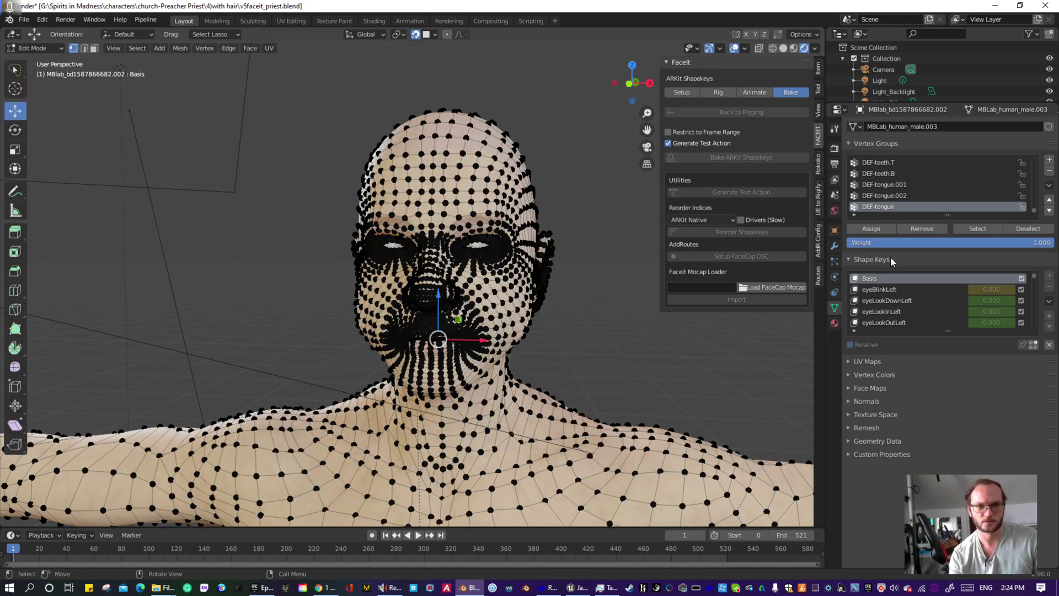
click(94, 48)
- Step through the baked ARKit shape keys from eyeBlinkLeft towards the end of the list, examining each expression on the face mesh
click(890, 288)
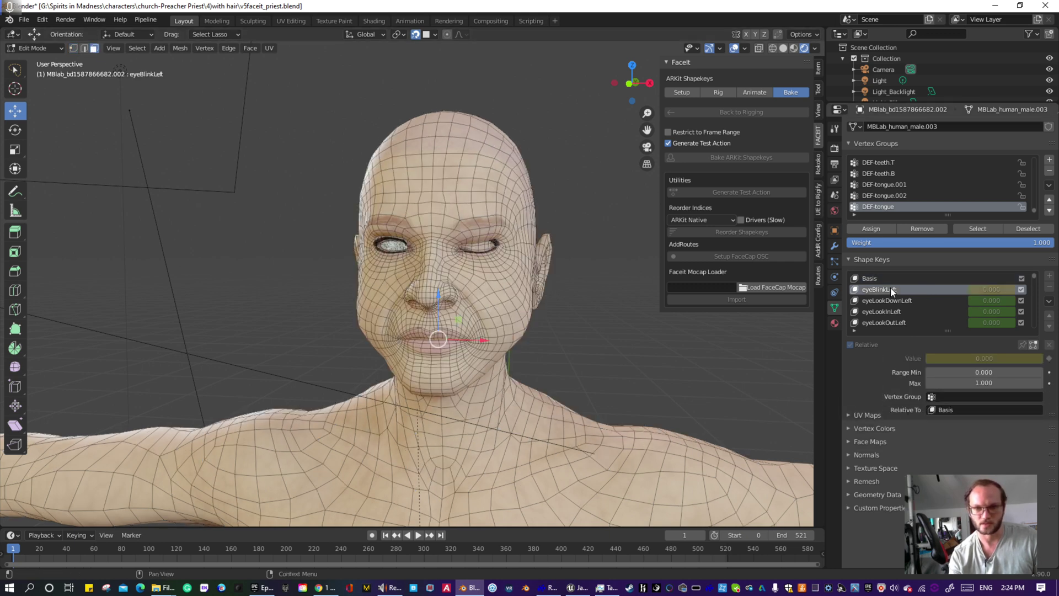
key(Down)
key(Down)
key(Down)
key(Down)
key(Down)
key(Down)
key(Down)
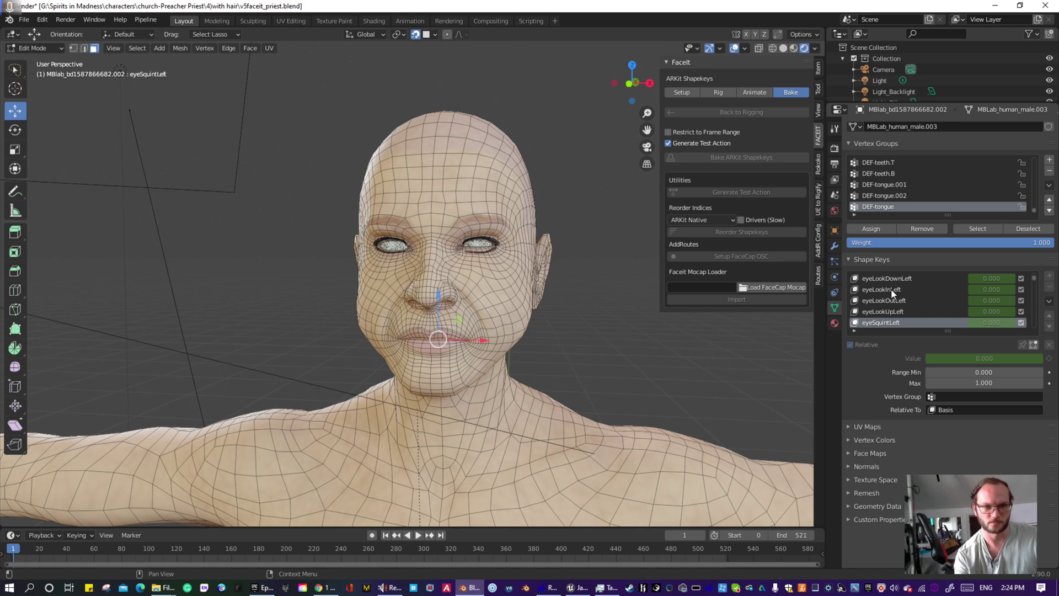
key(Down)
key(Down)
key(Down)
key(Down)
key(Down)
key(Down)
key(Down)
key(Down)
key(Down)
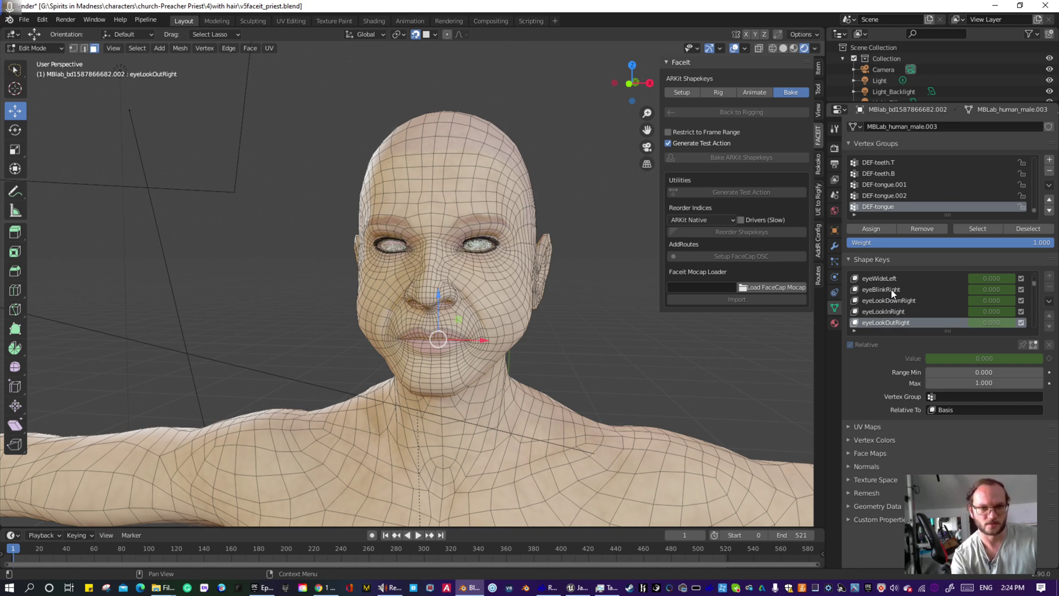
key(Down)
key(Down)
key(Down)
key(Down)
key(Down)
key(Down)
key(Down)
key(Down)
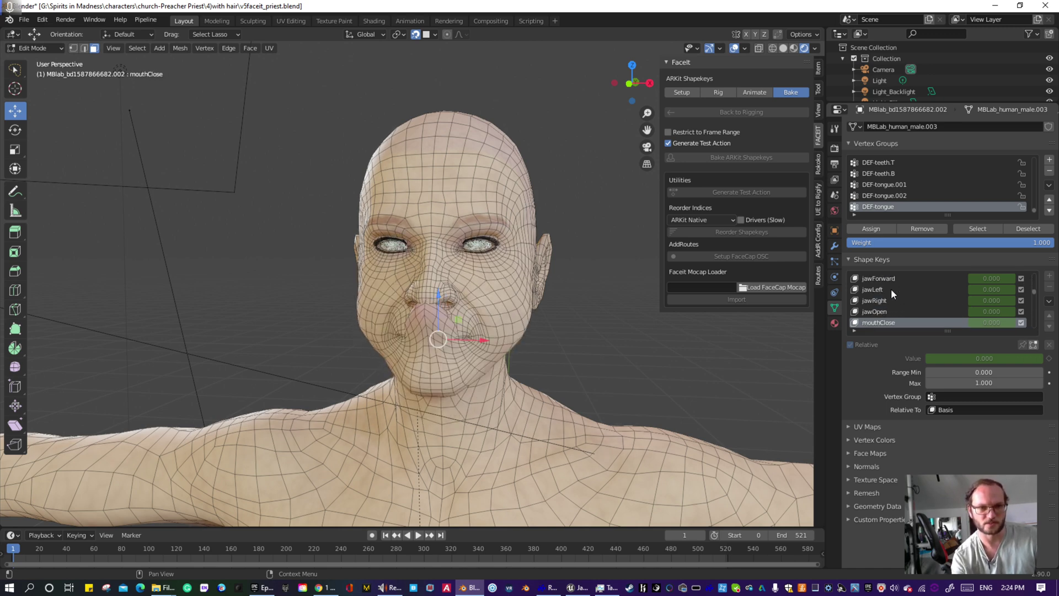
key(Down)
key(Down)
key(Down)
key(Down)
key(Down)
key(Down)
key(Down)
key(Down)
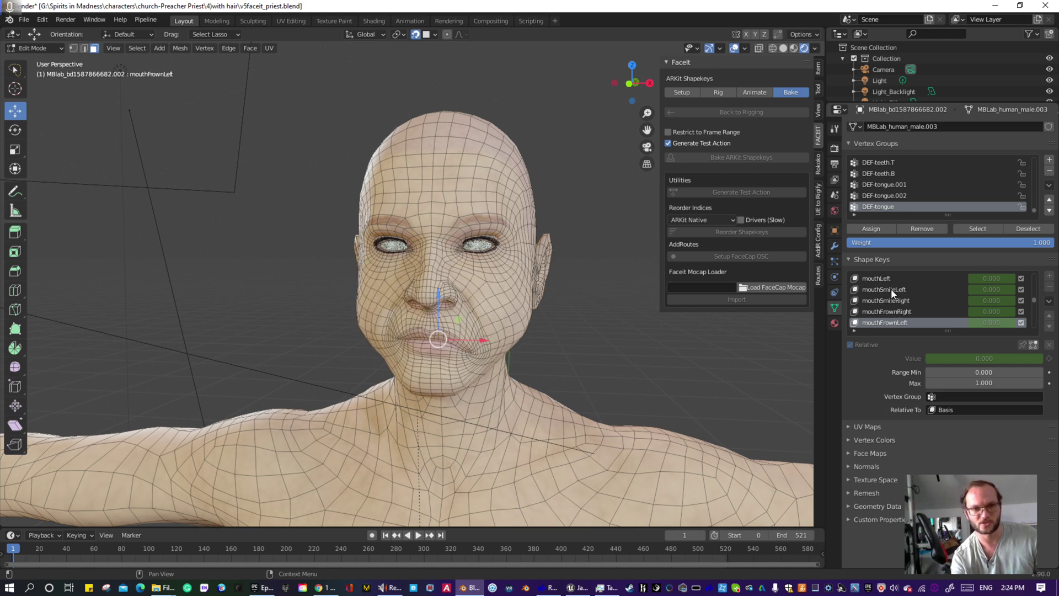
key(Down)
key(Down)
key(Down)
key(Down)
key(Down)
key(Down)
key(Down)
key(Down)
key(Down)
key(Down)
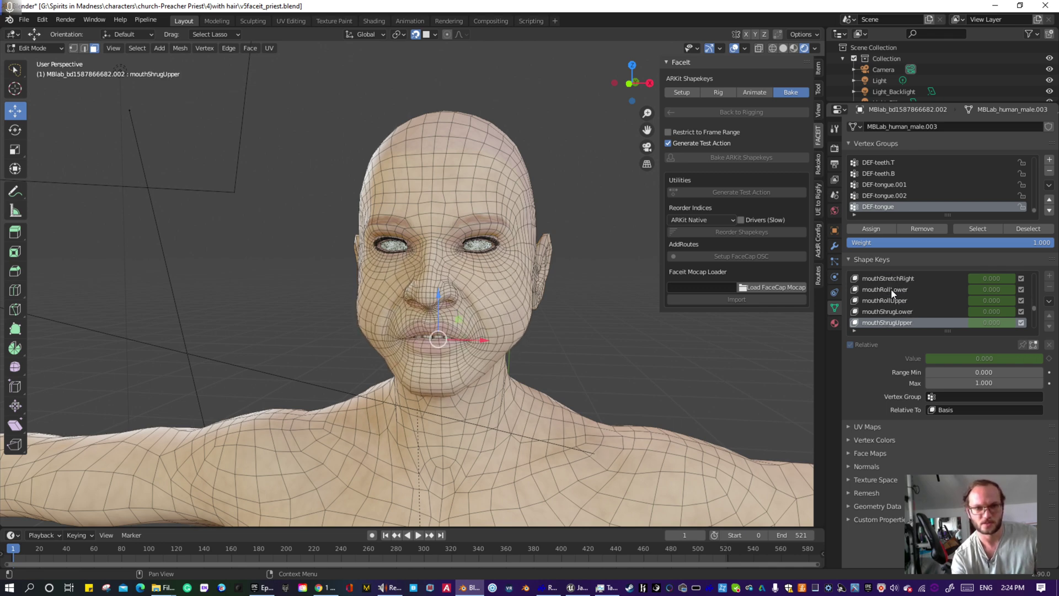
key(Down)
key(Down)
key(Down)
key(Down)
key(Down)
key(Down)
key(Down)
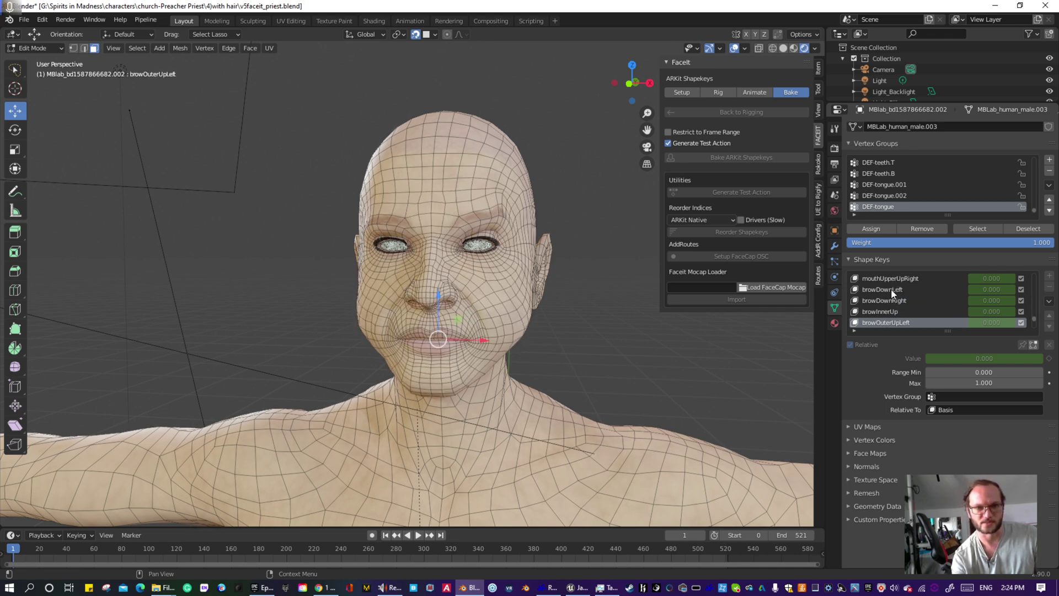
- Step back up through the shape keys to Basis, checking each expression on the mesh again
key(Up)
key(Up)
key(Up)
key(Up)
key(Up)
key(Up)
key(Up)
key(Up)
key(Up)
key(Up)
key(Up)
key(Up)
key(Up)
key(Up)
key(Up)
key(Up)
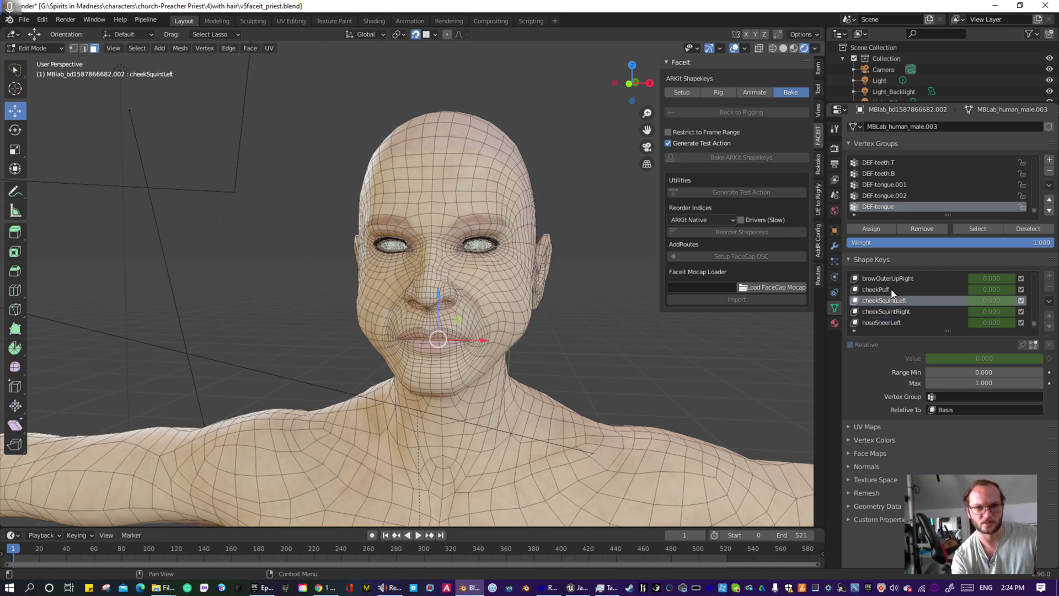
key(Up)
key(Up)
key(Up)
key(Up)
key(Up)
key(Up)
key(Up)
key(Up)
key(Up)
key(Up)
key(Up)
key(Up)
key(Up)
key(Up)
key(Up)
key(Up)
key(Up)
key(Up)
key(Up)
key(Up)
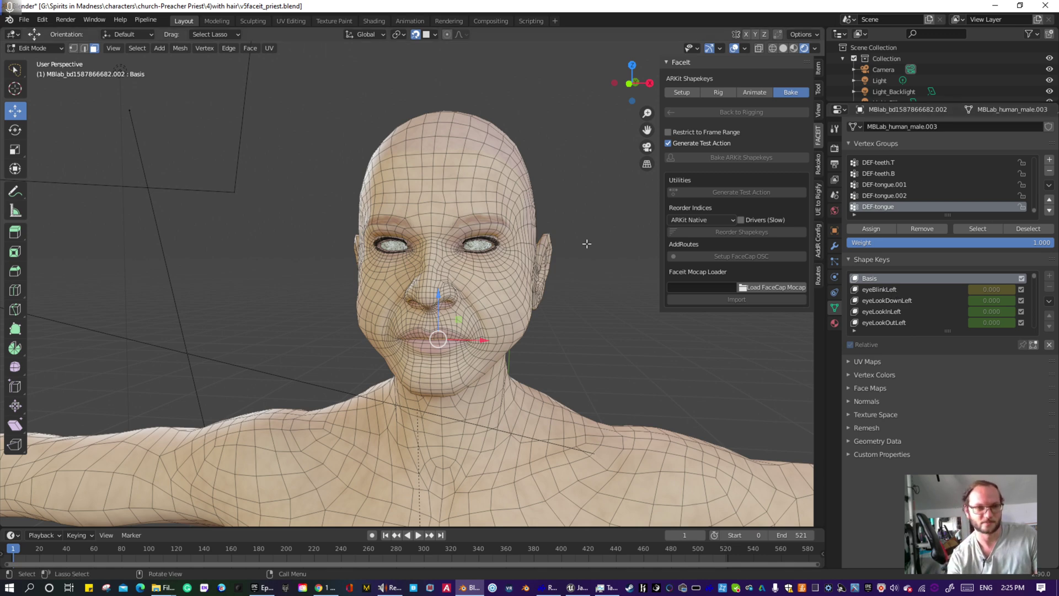
- Examine the face up close while cycling the shape keys from eyeBlinkLeft to mouthFunnel and back to Basis
middle_drag(587, 240, 616, 238)
scroll(616, 238, up, 2)
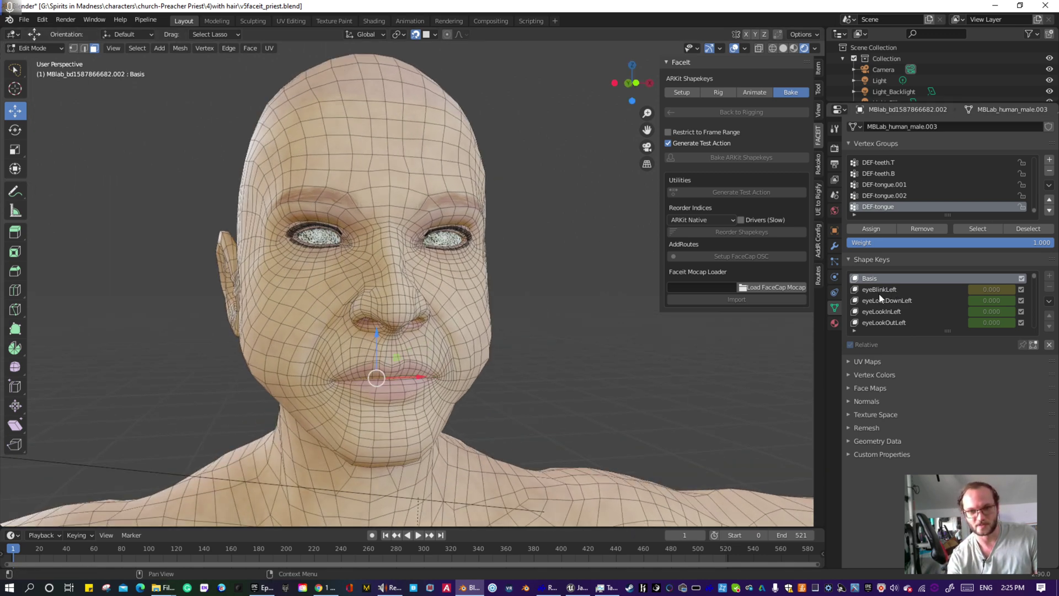
click(879, 290)
ctrl+scroll(877, 300, down, 5)
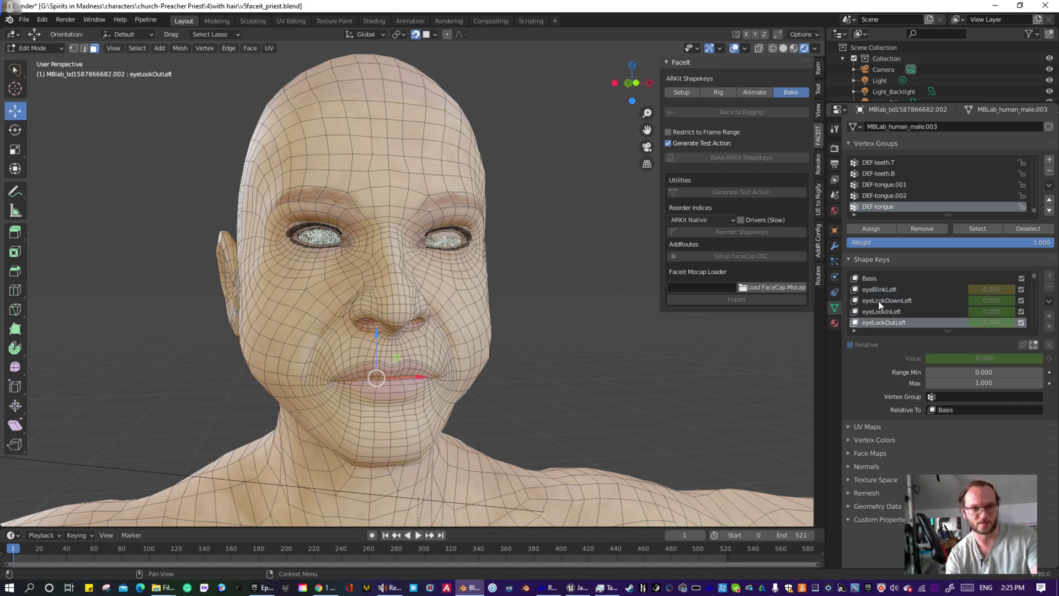
ctrl+scroll(879, 300, down, 9)
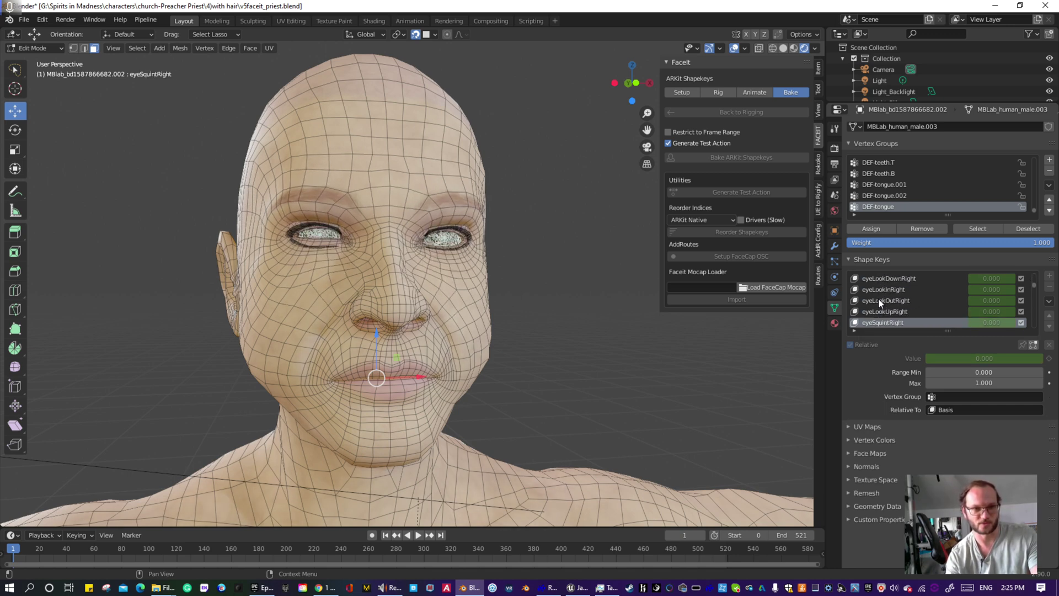
ctrl+scroll(879, 299, down, 4)
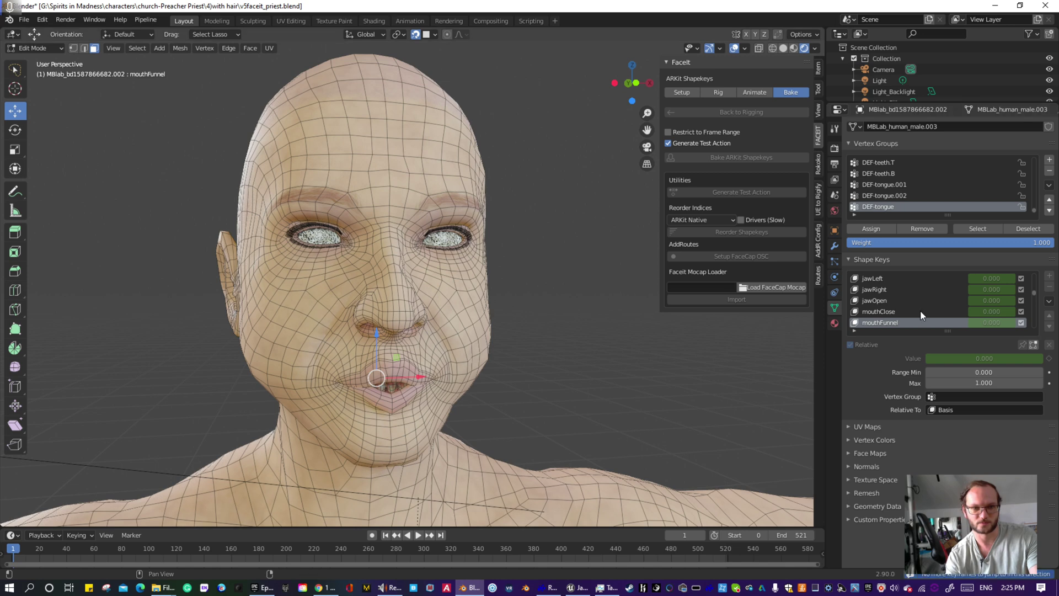
ctrl+scroll(901, 323, up, 19)
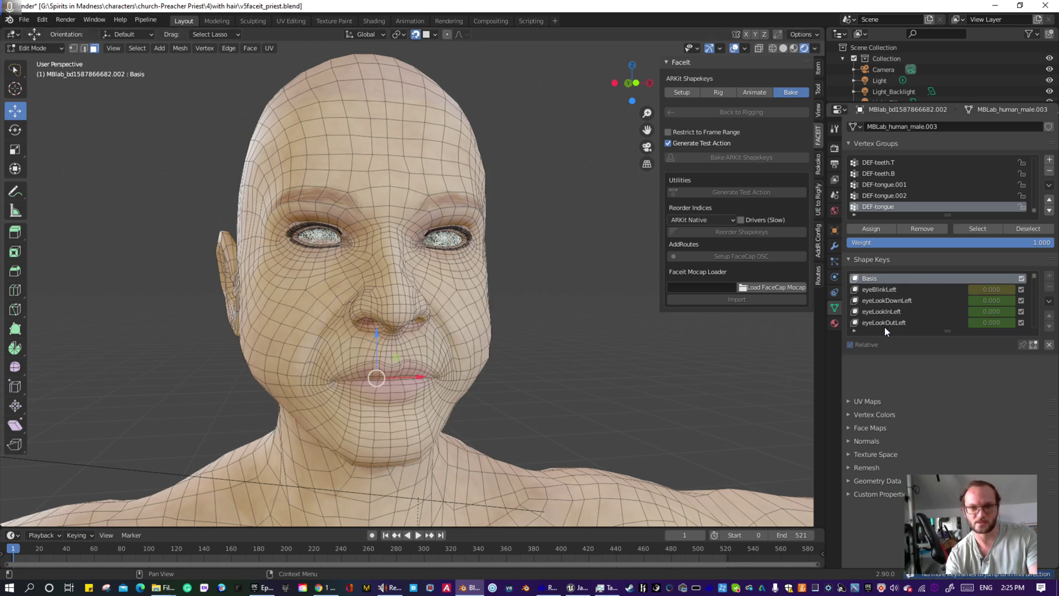
key(Up)
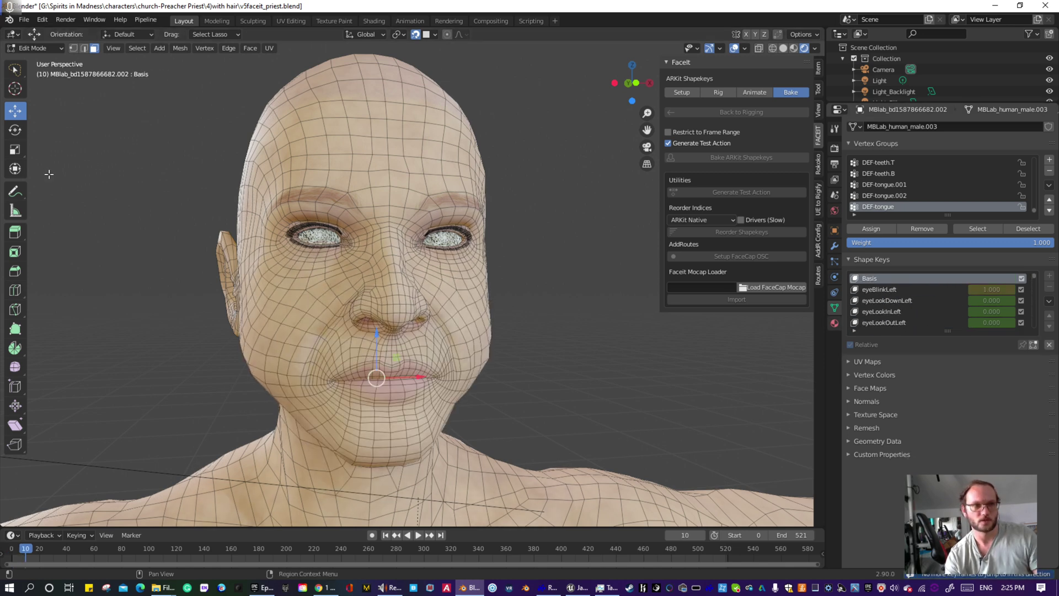
- Return the body mesh to Object Mode and set the eyeBlinkLeft shape key value to 0
click(51, 48)
click(39, 61)
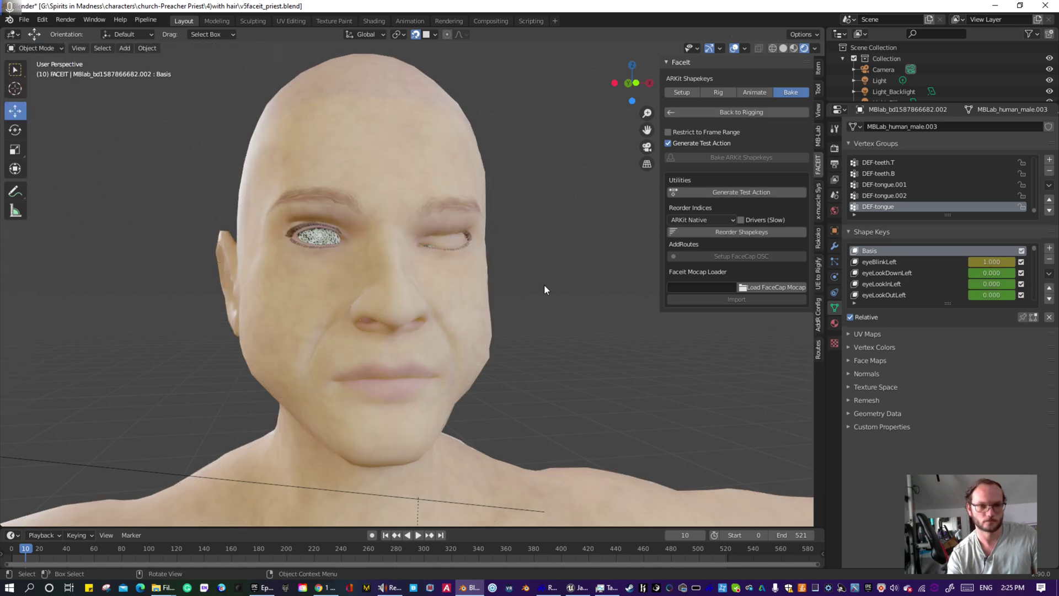
click(988, 262)
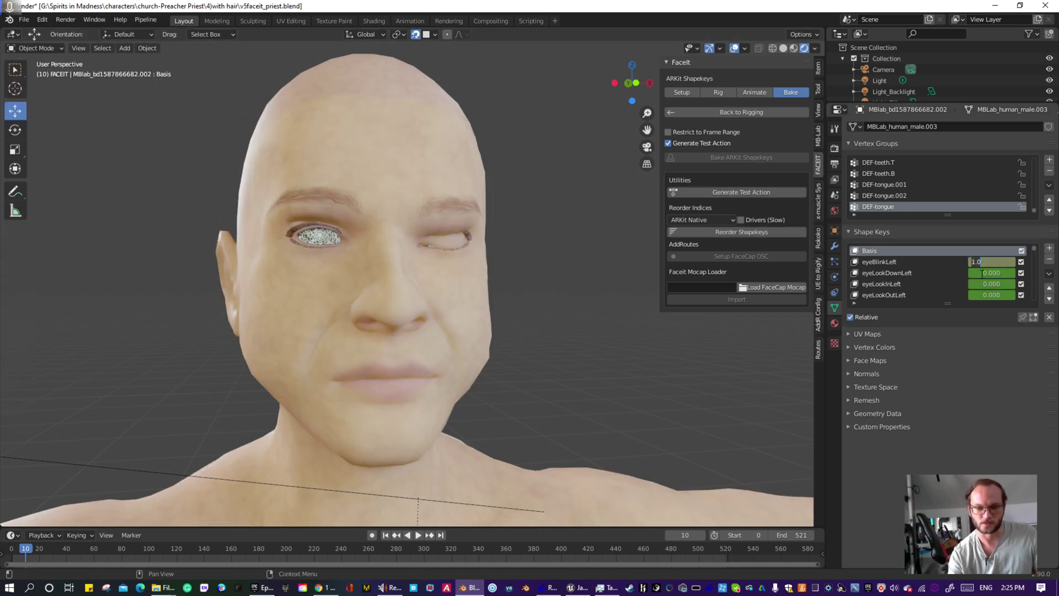
text(0)
key(Return)
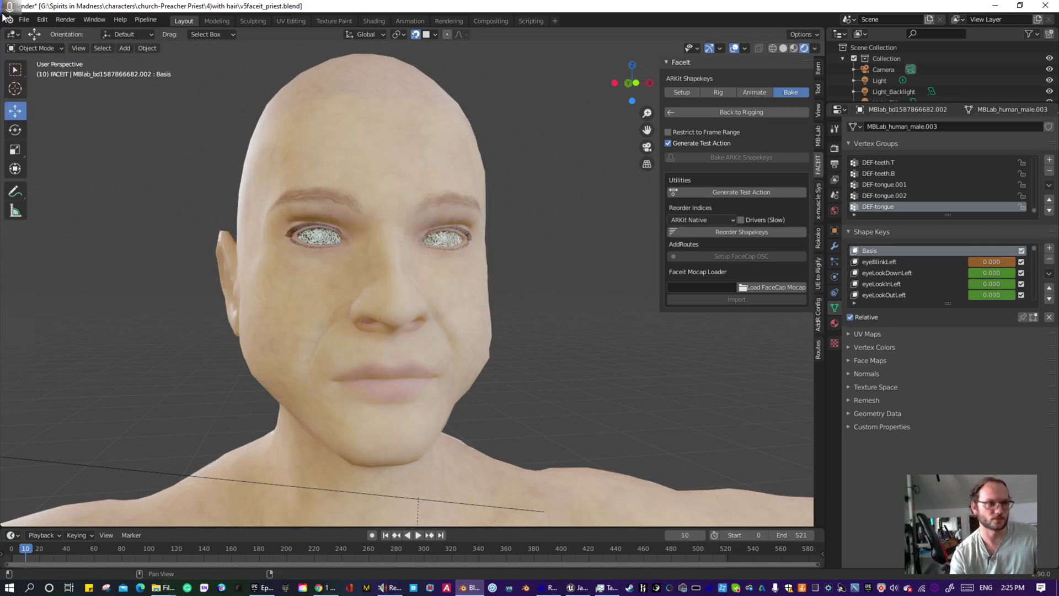
- Save the project as a new version named v6faceit_priest.blend in the same folder
click(30, 21)
click(45, 104)
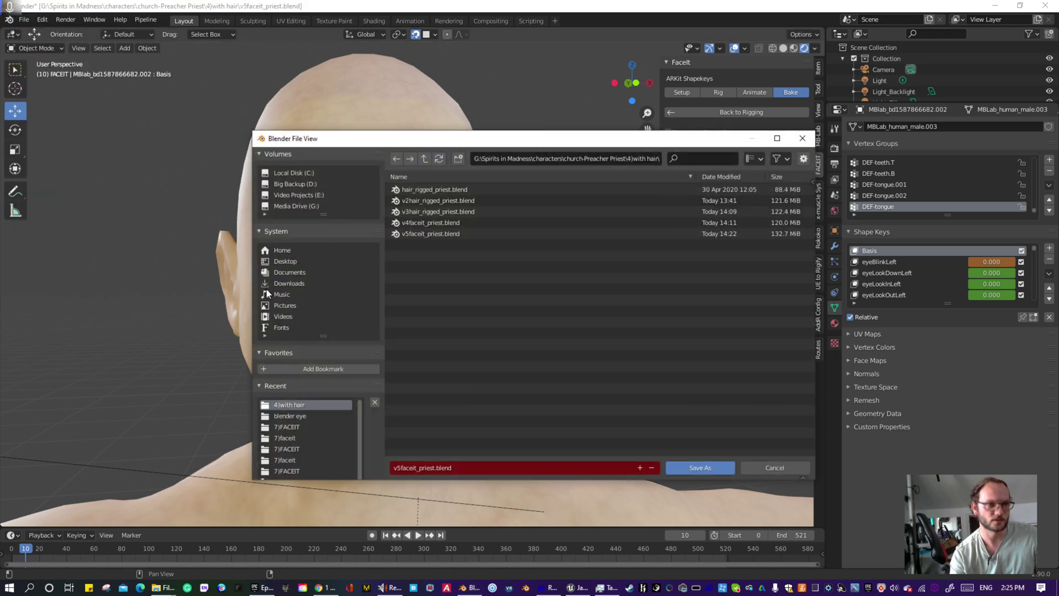
click(399, 469)
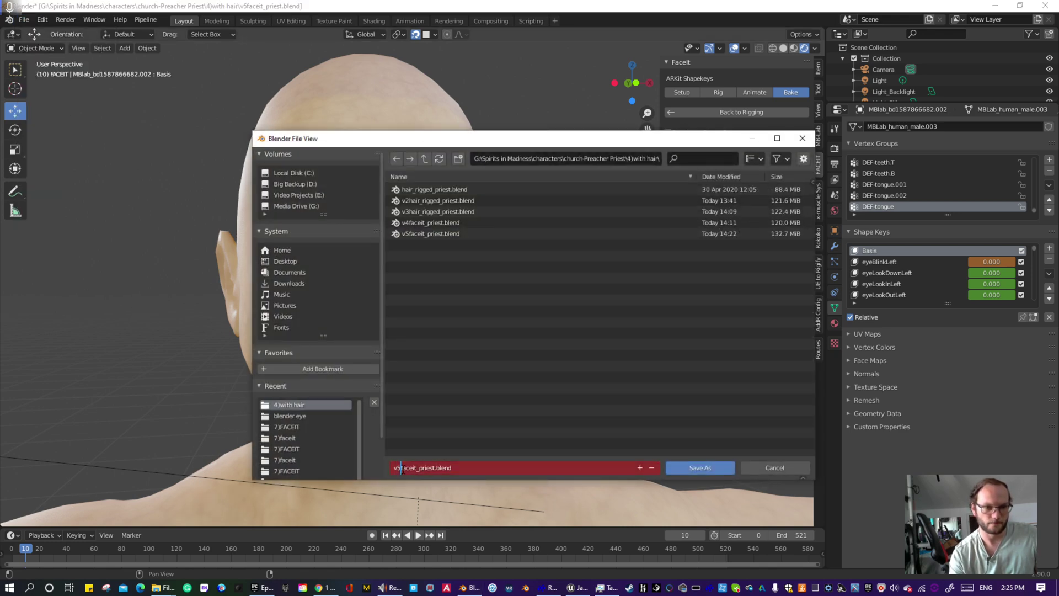
text(6)
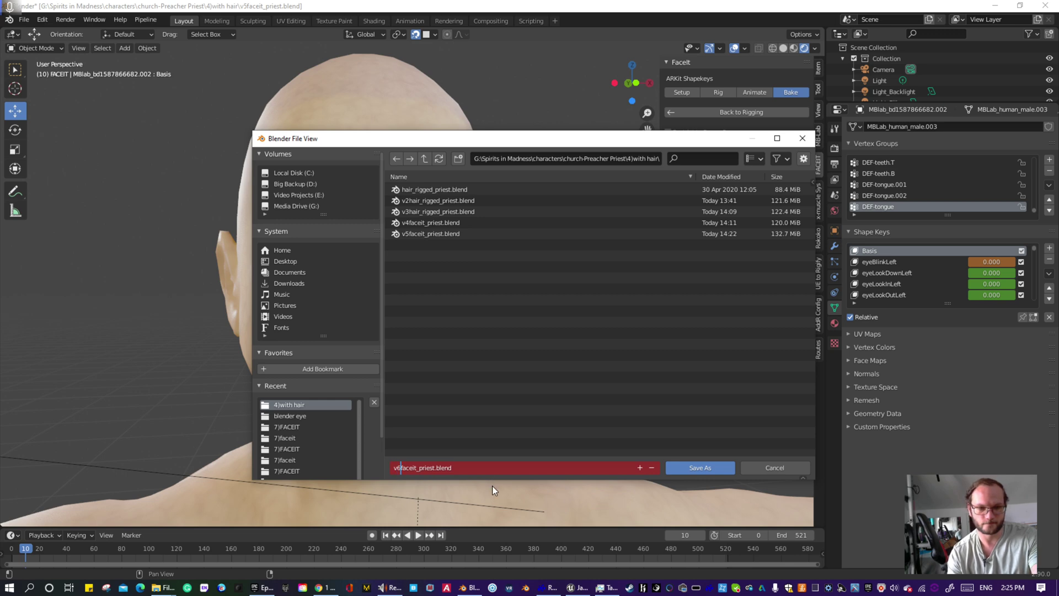
click(688, 468)
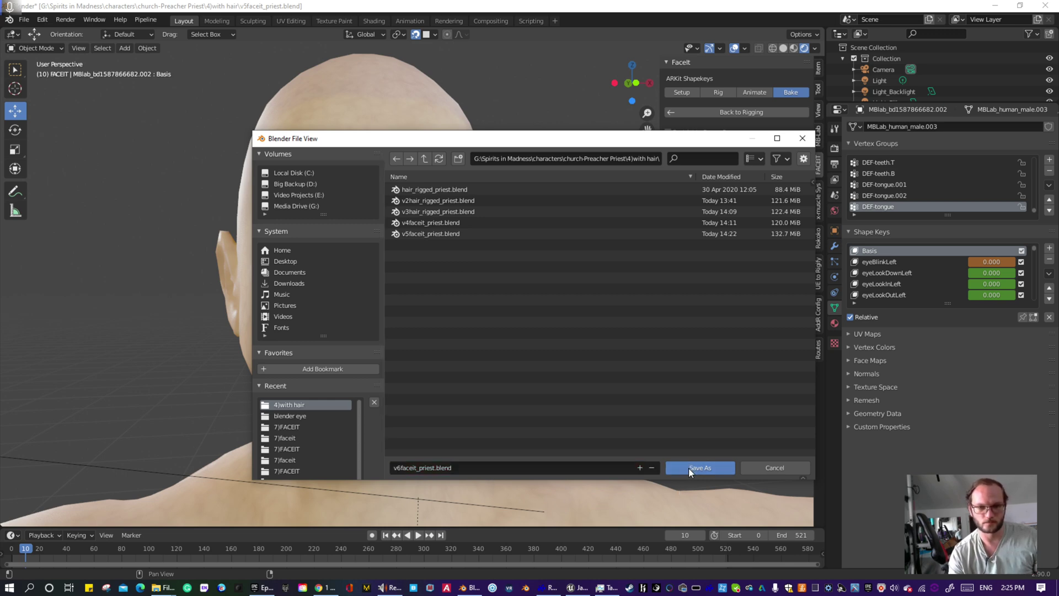
- Enlarge the Outliner area to show more of the scene's collections and frame the character's head and upper body
scroll(469, 323, down, 4)
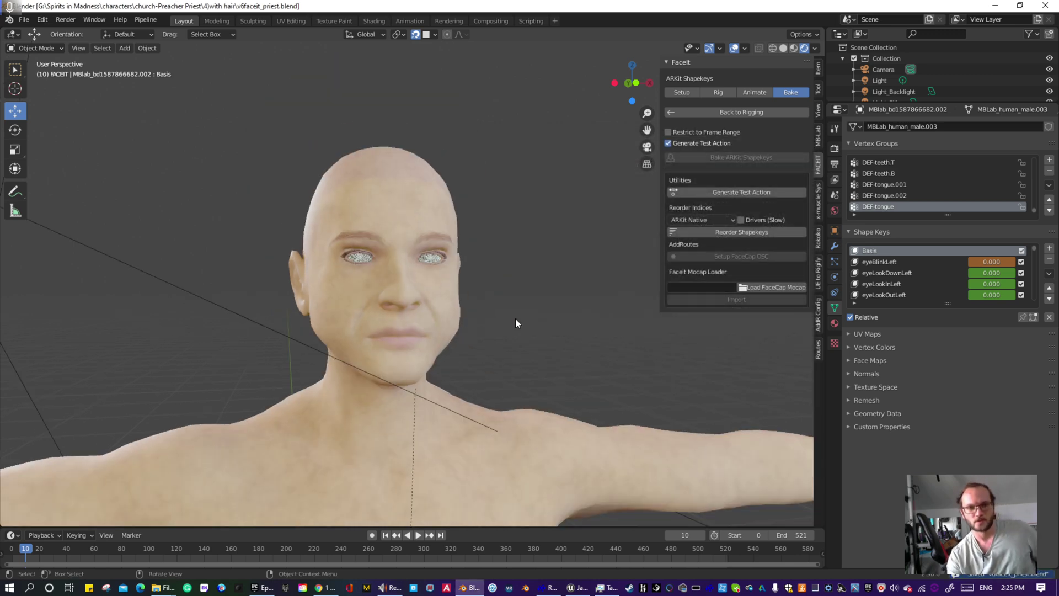
middle_drag(515, 318, 491, 329)
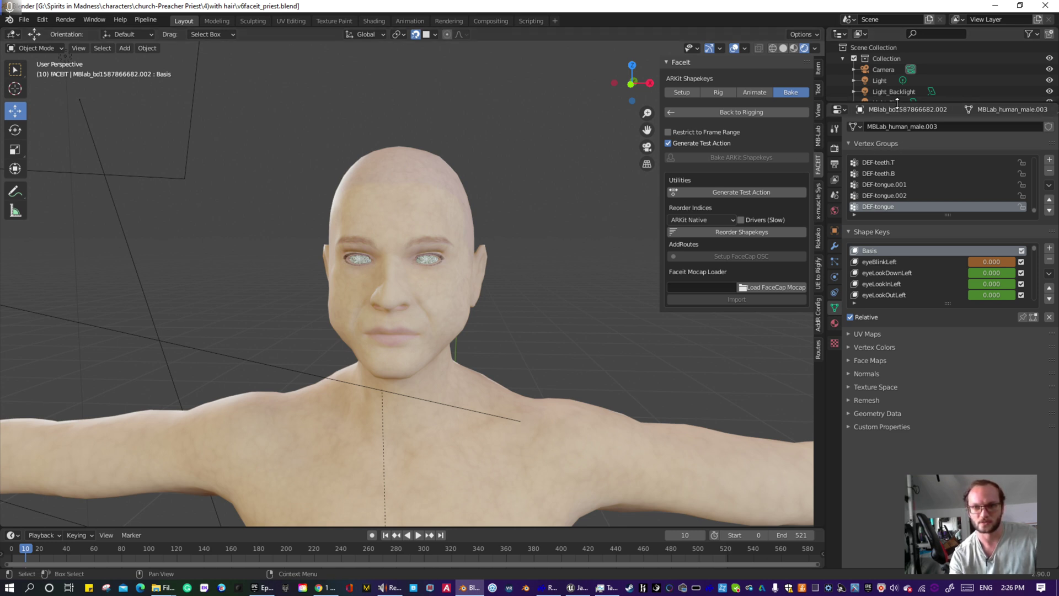
drag(897, 105, 922, 202)
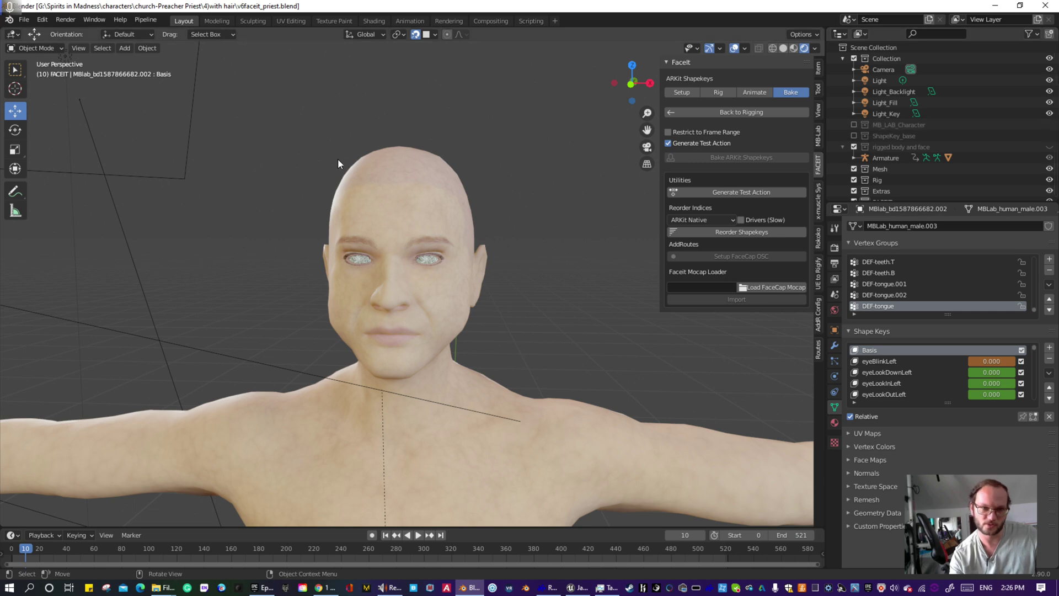
scroll(331, 229, down, 3)
mouse_move(331, 225)
middle_down()
mouse_move(389, 244)
mouse_move(332, 242)
middle_up()
scroll(396, 229, up, 2)
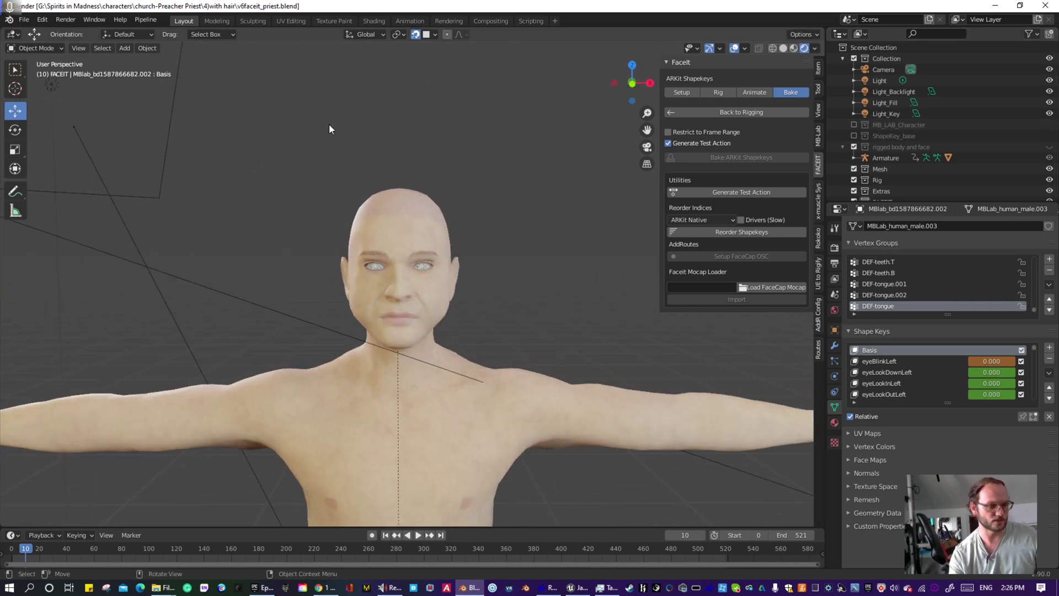